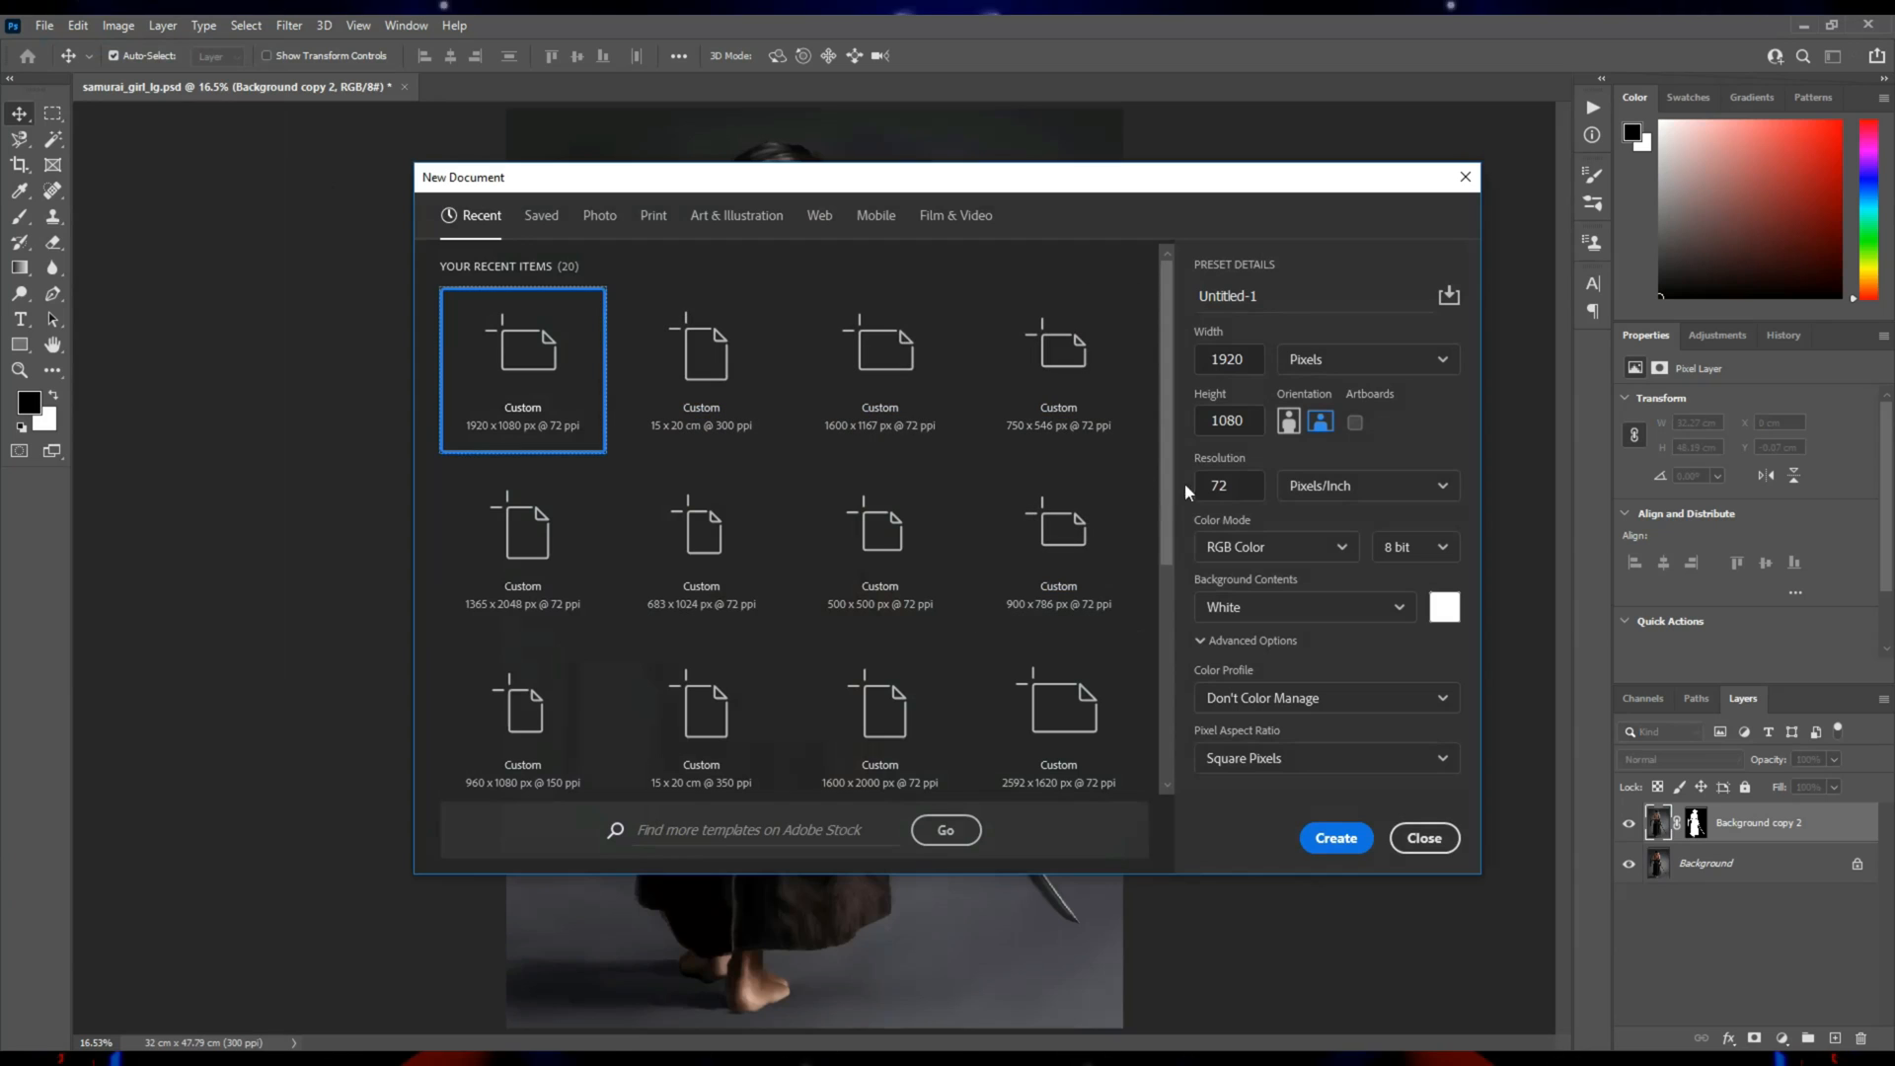
Create a white 1920 × 1080 px document at 200 pixels/inch and place the pexels forest-path photo in it.
type("200")
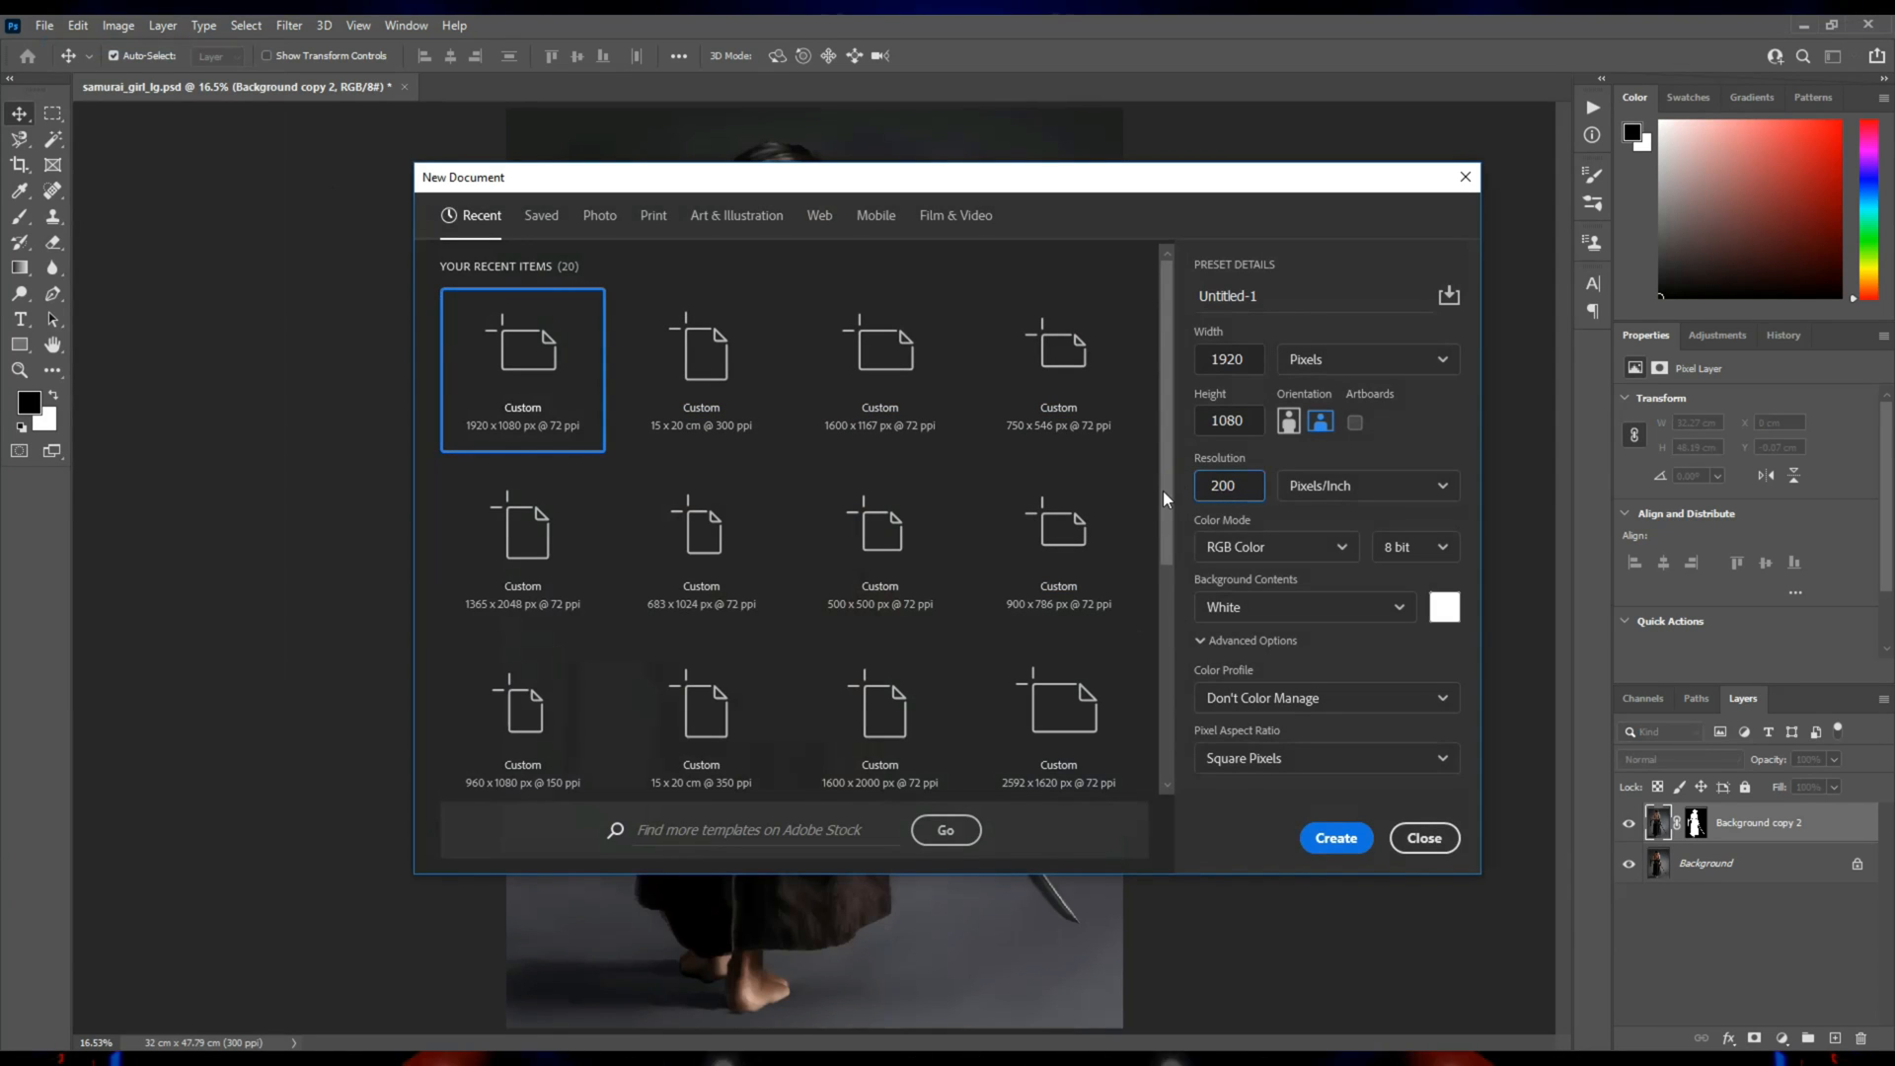
key("Return")
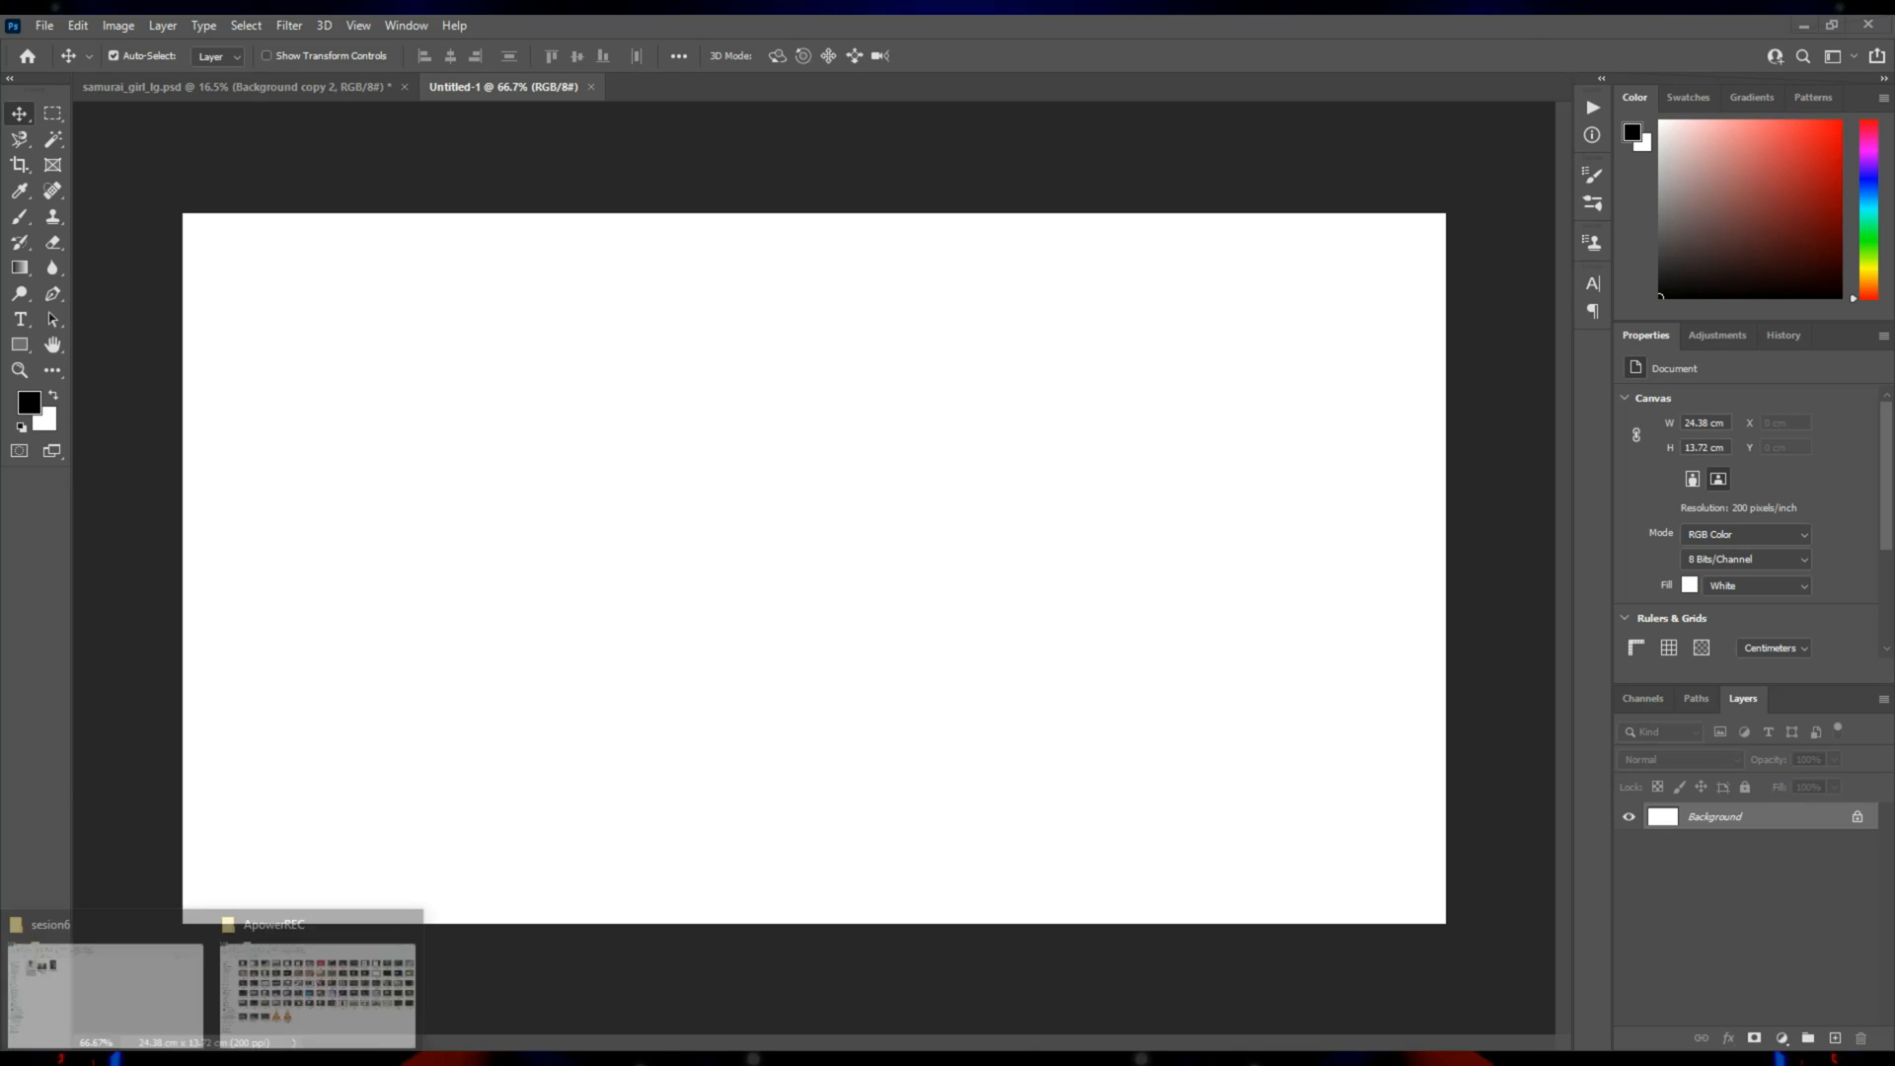
left_click(134, 1005)
left_click_drag(334, 287, 830, 751)
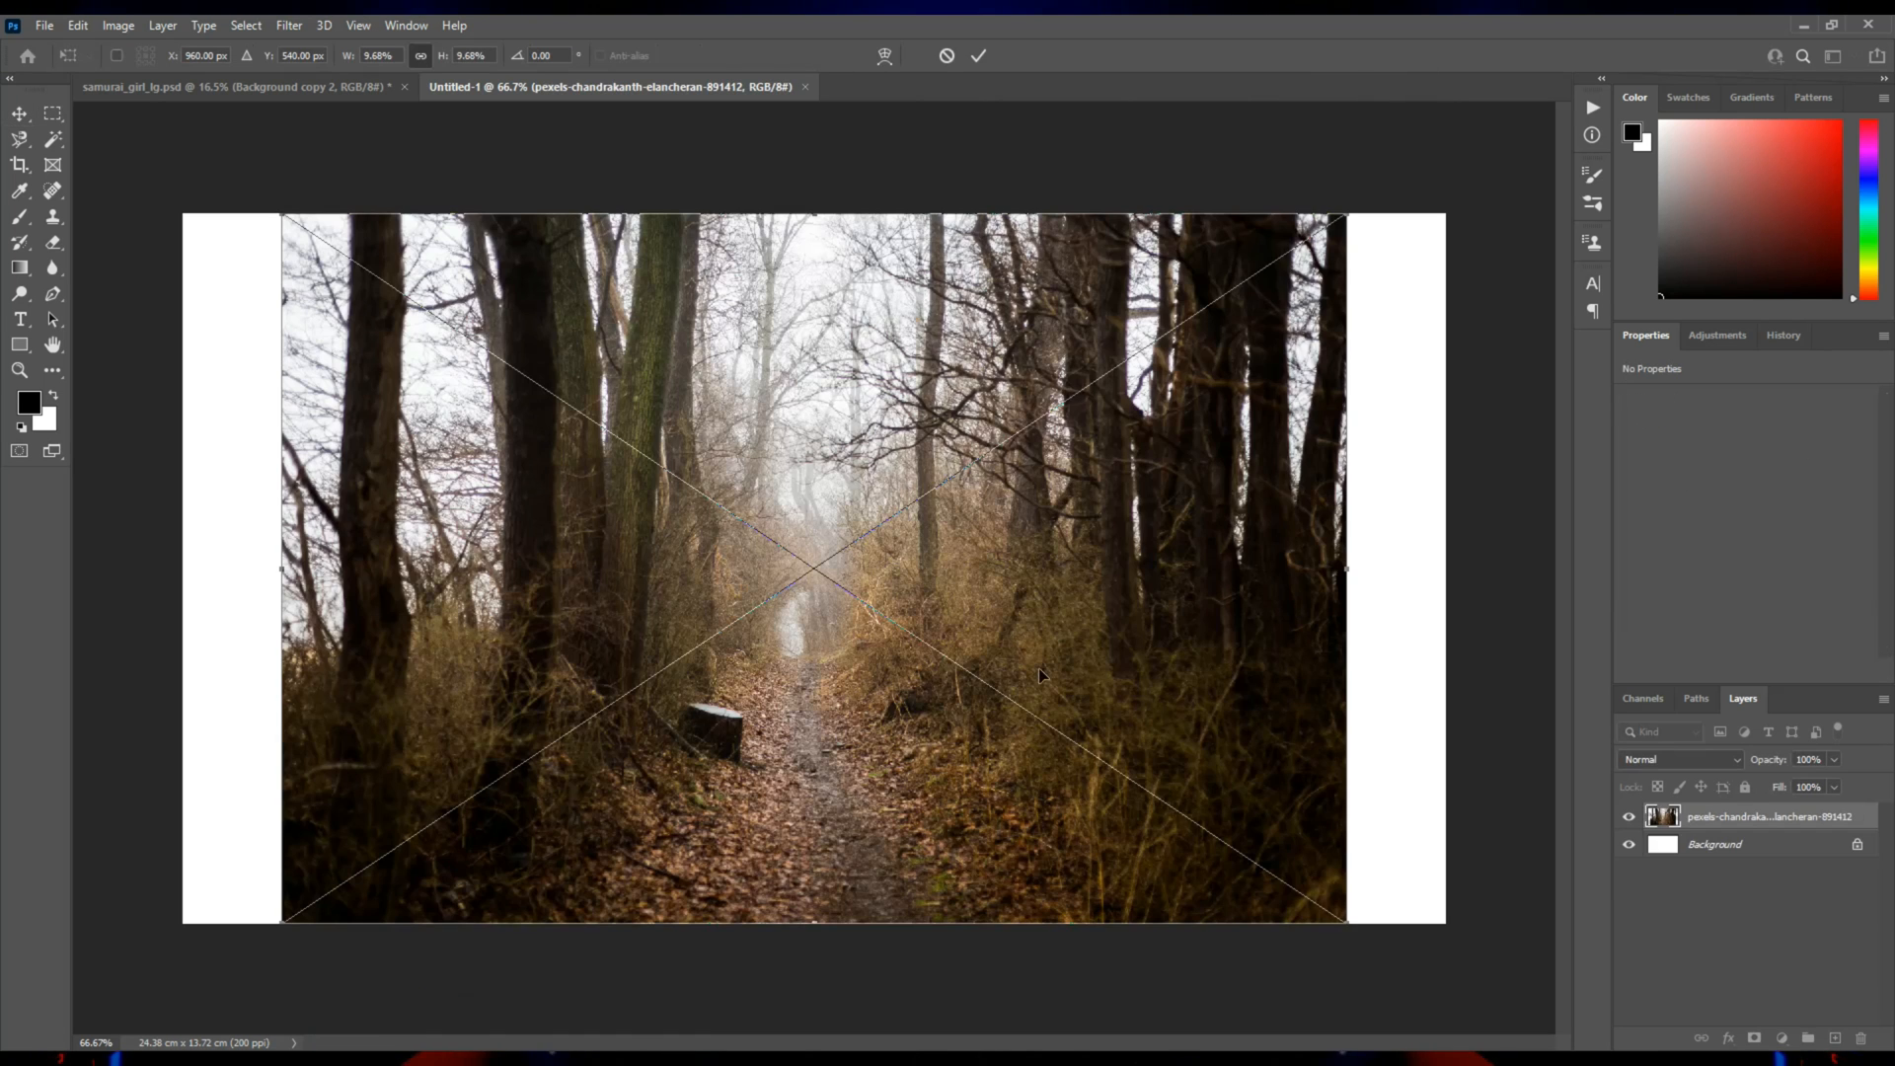
Enlarge the placed forest photo to cover the full canvas width, shift it slightly down and commit the placement.
left_click_drag(1347, 573, 1456, 569)
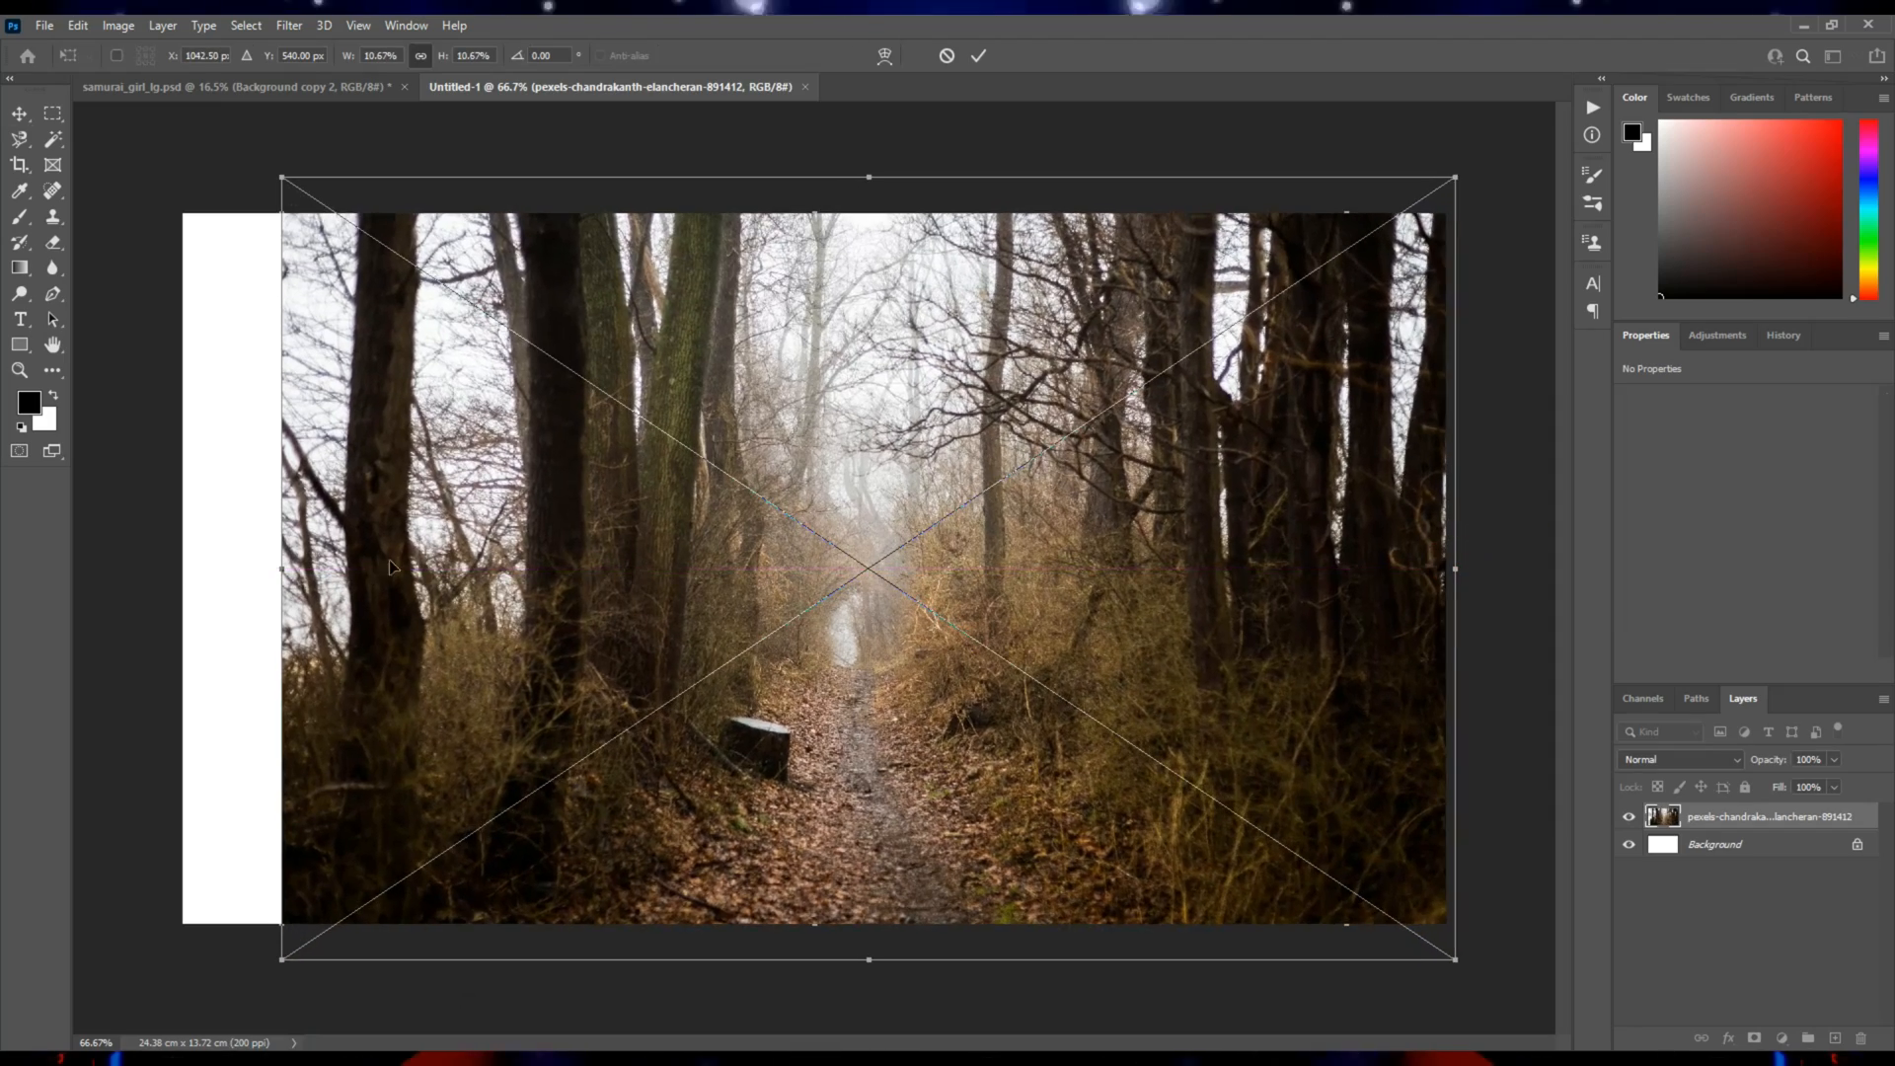
left_click_drag(283, 562, 169, 556)
left_click_drag(656, 729, 655, 763)
key("Return")
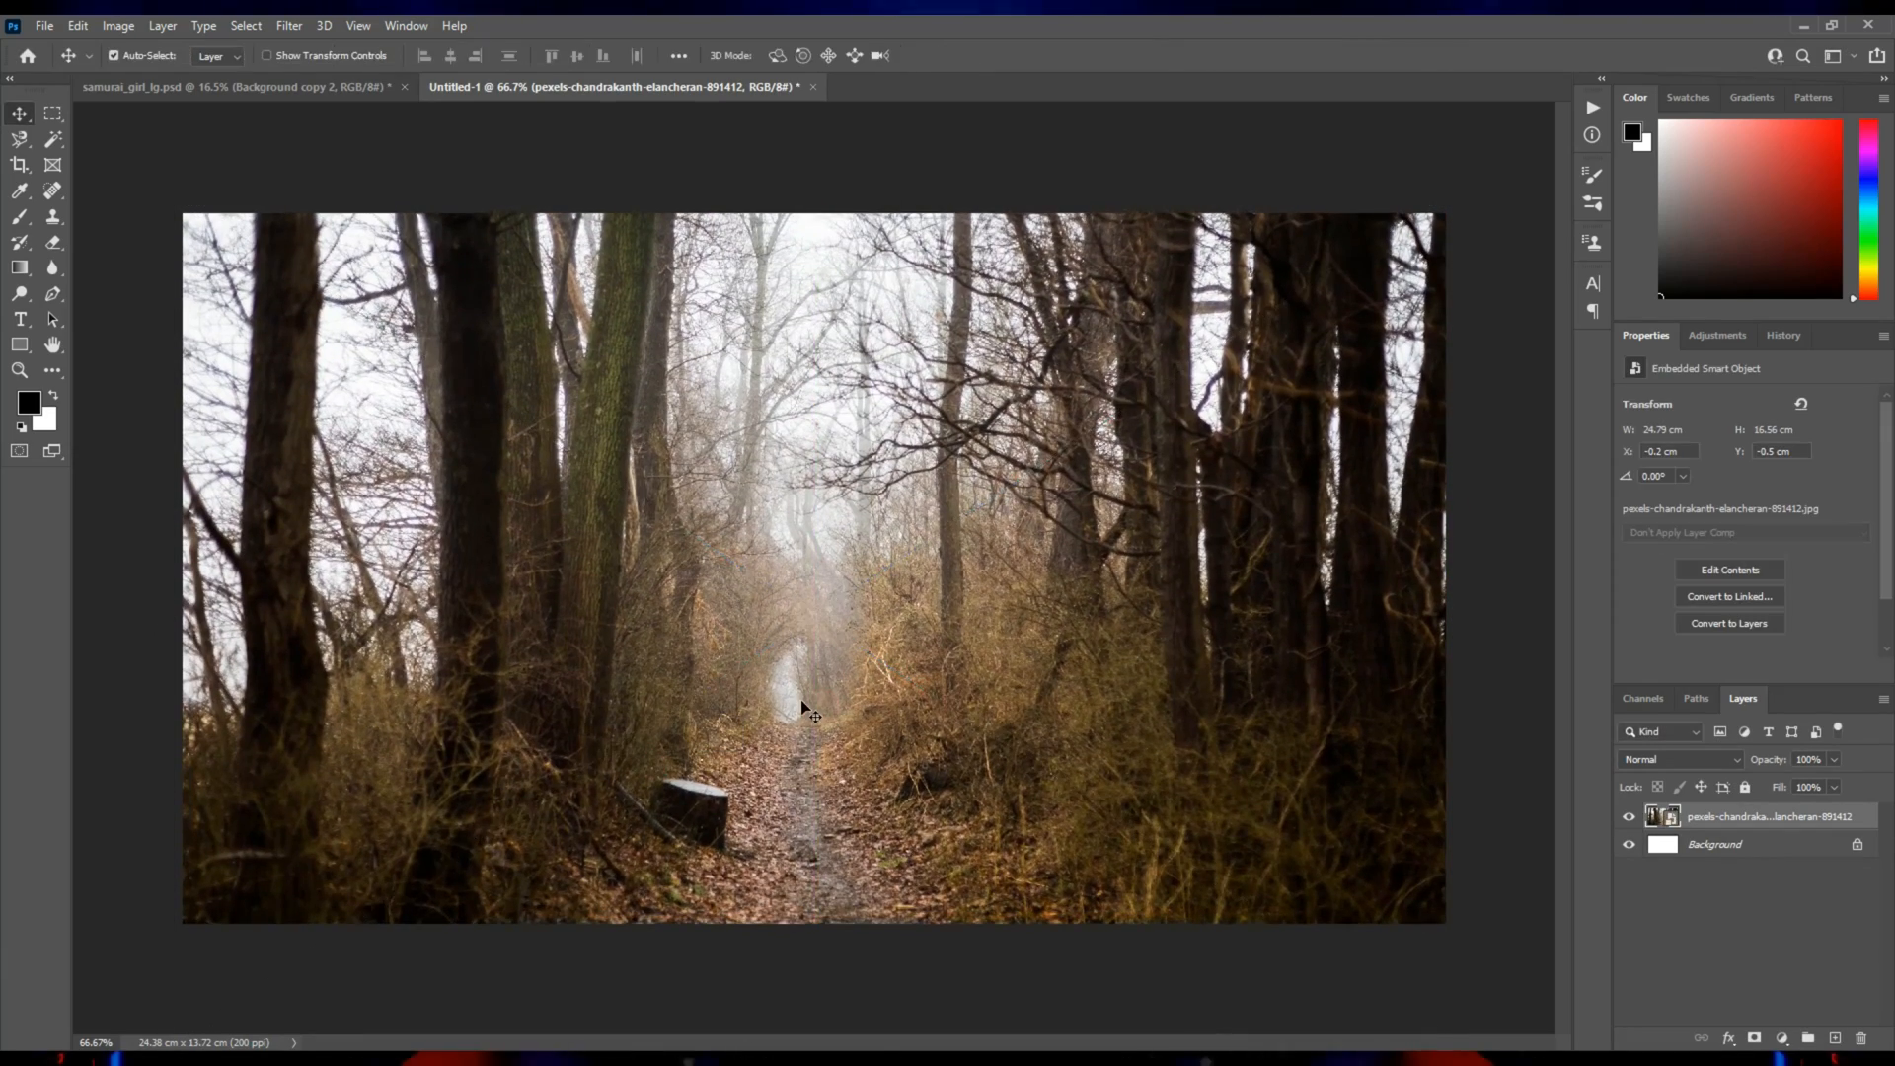
Rasterize the placed forest photo layer so its pixels can be retouched around the tree stump.
key("z")
left_click(732, 788)
left_click(731, 787)
left_click_drag(756, 796, 731, 600)
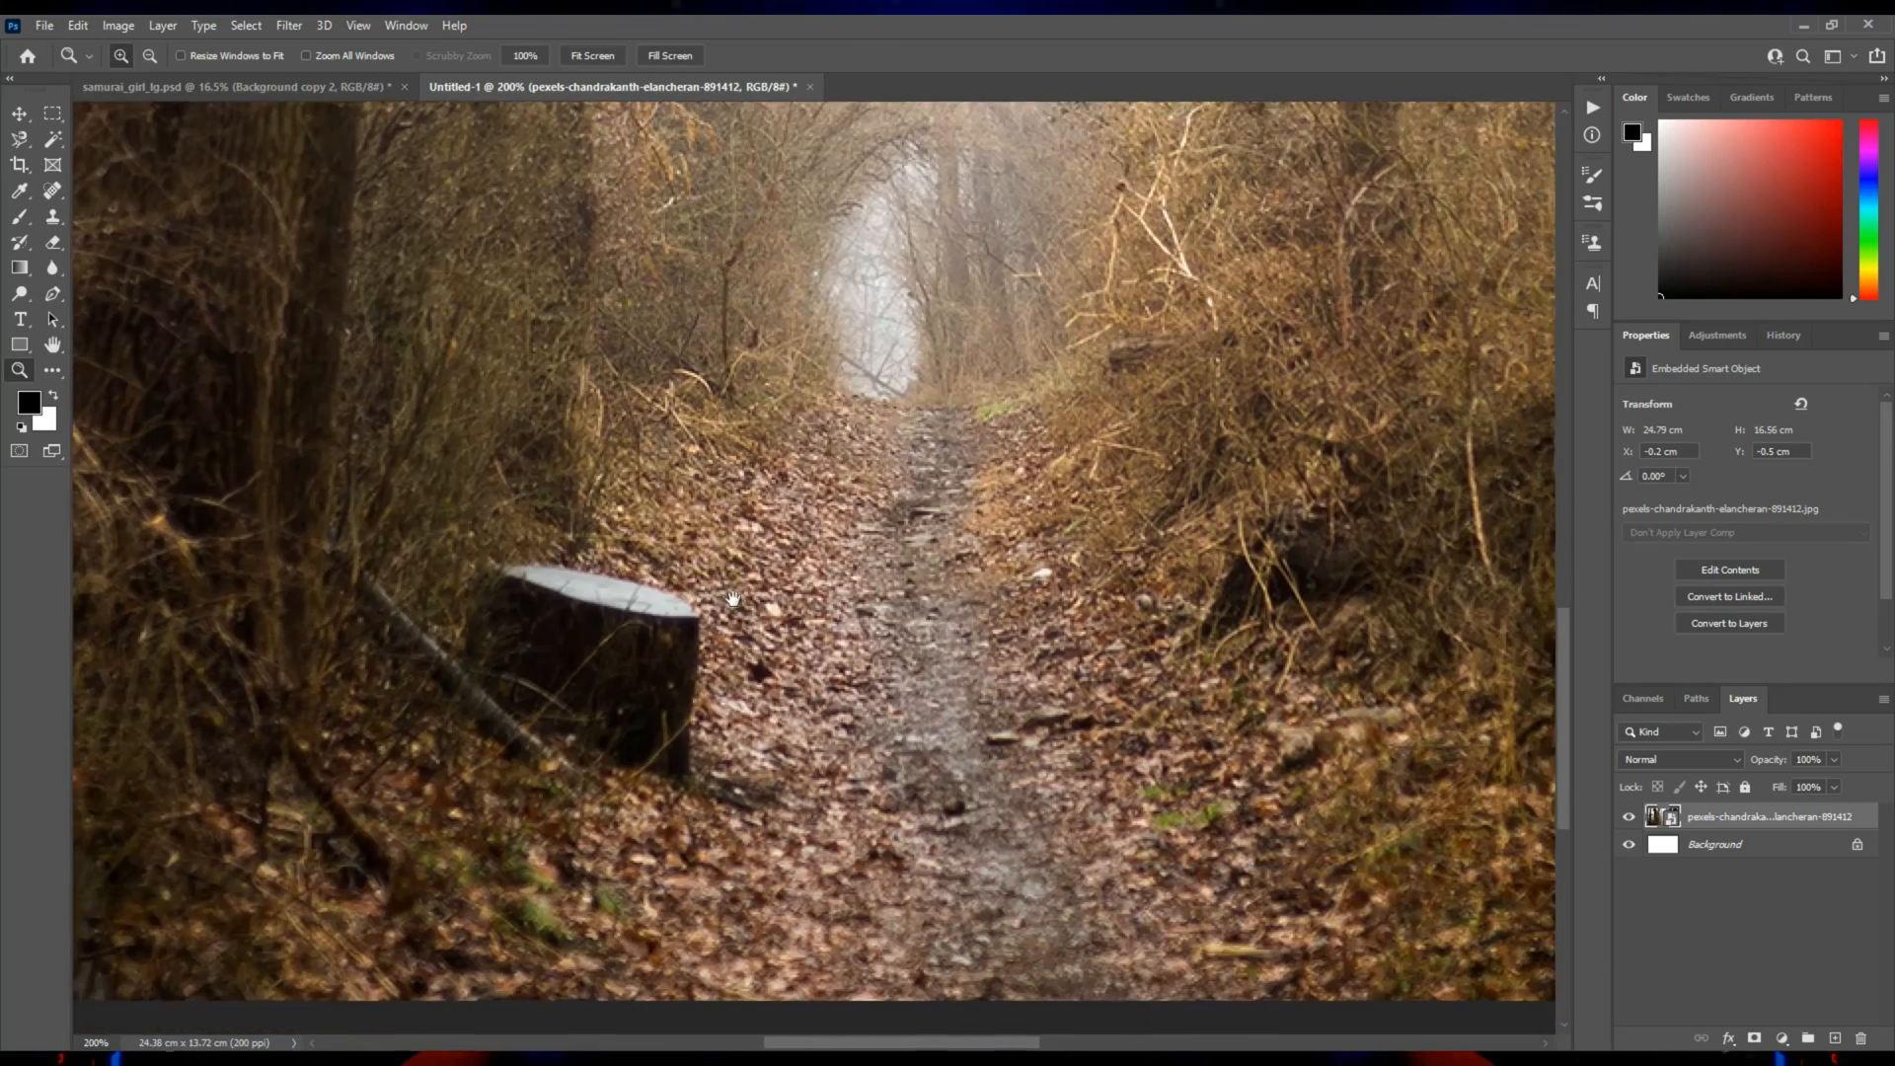
right_click(1735, 819)
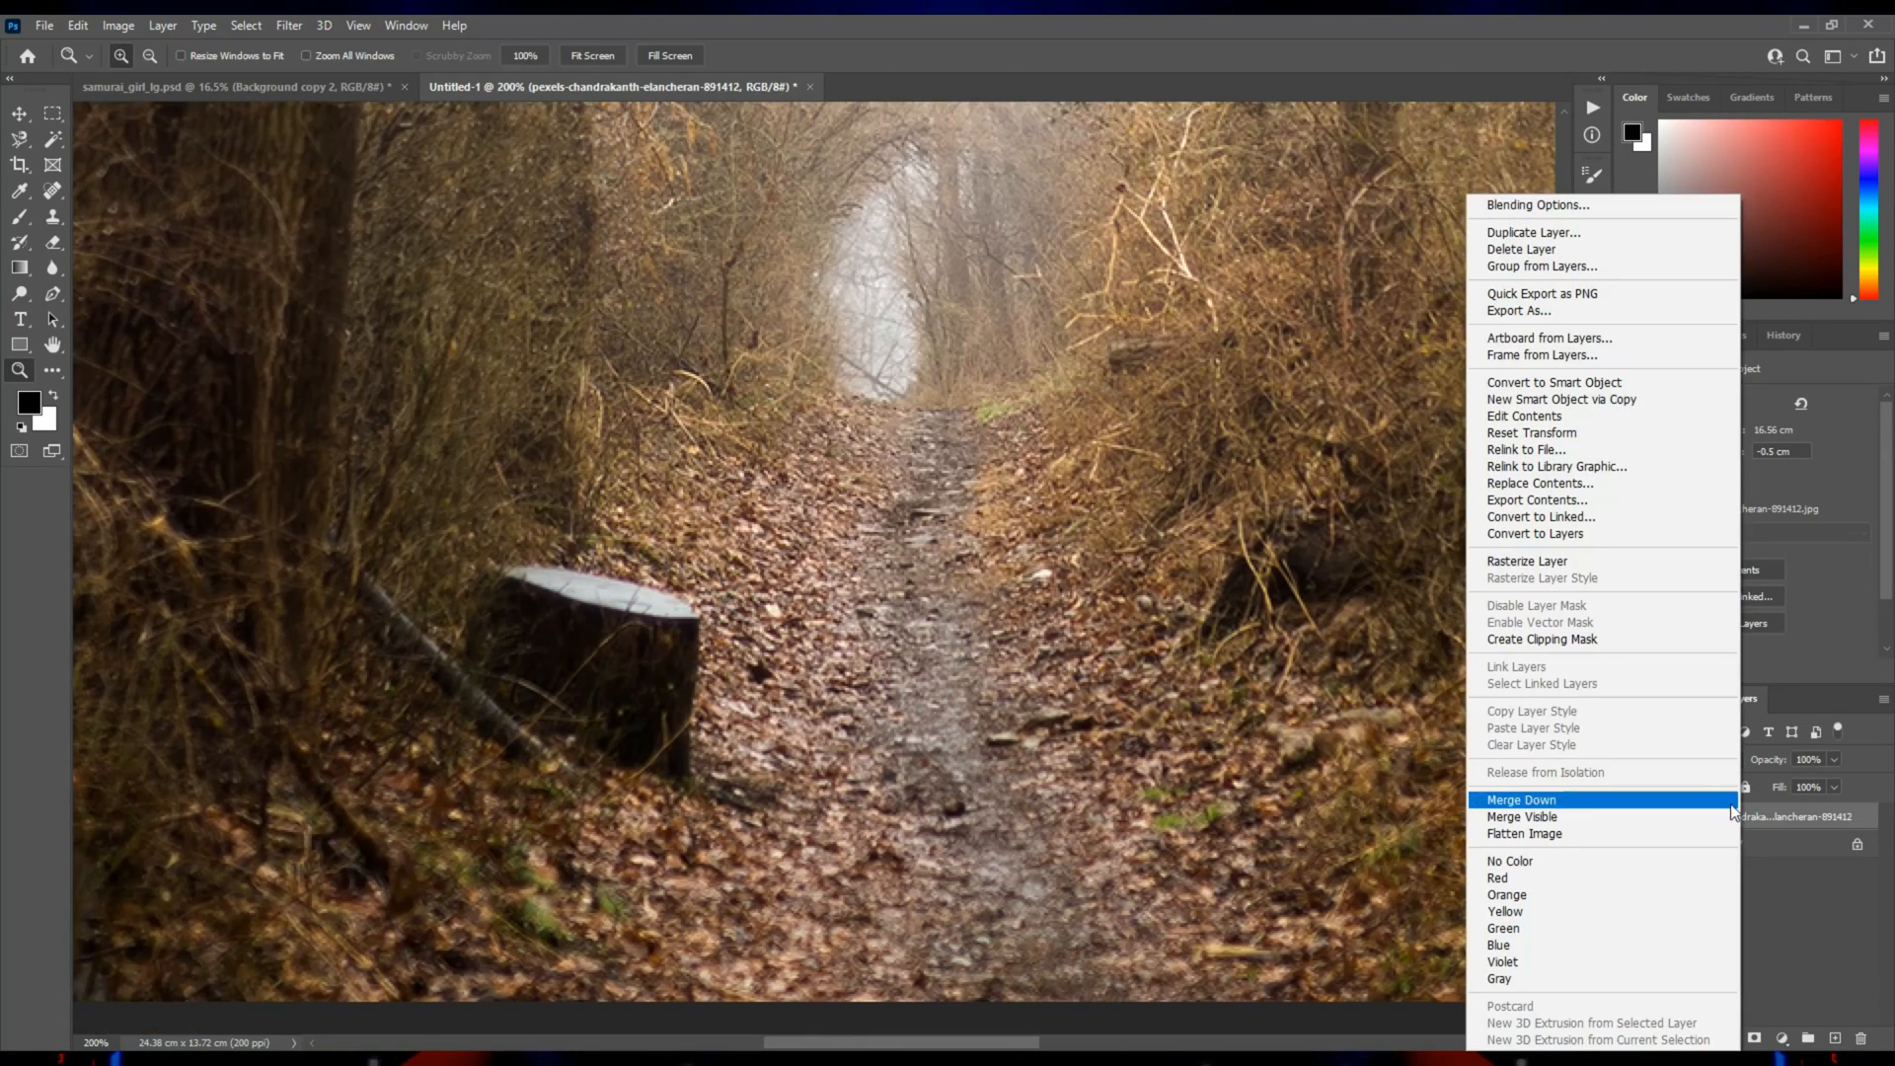
left_click(1519, 560)
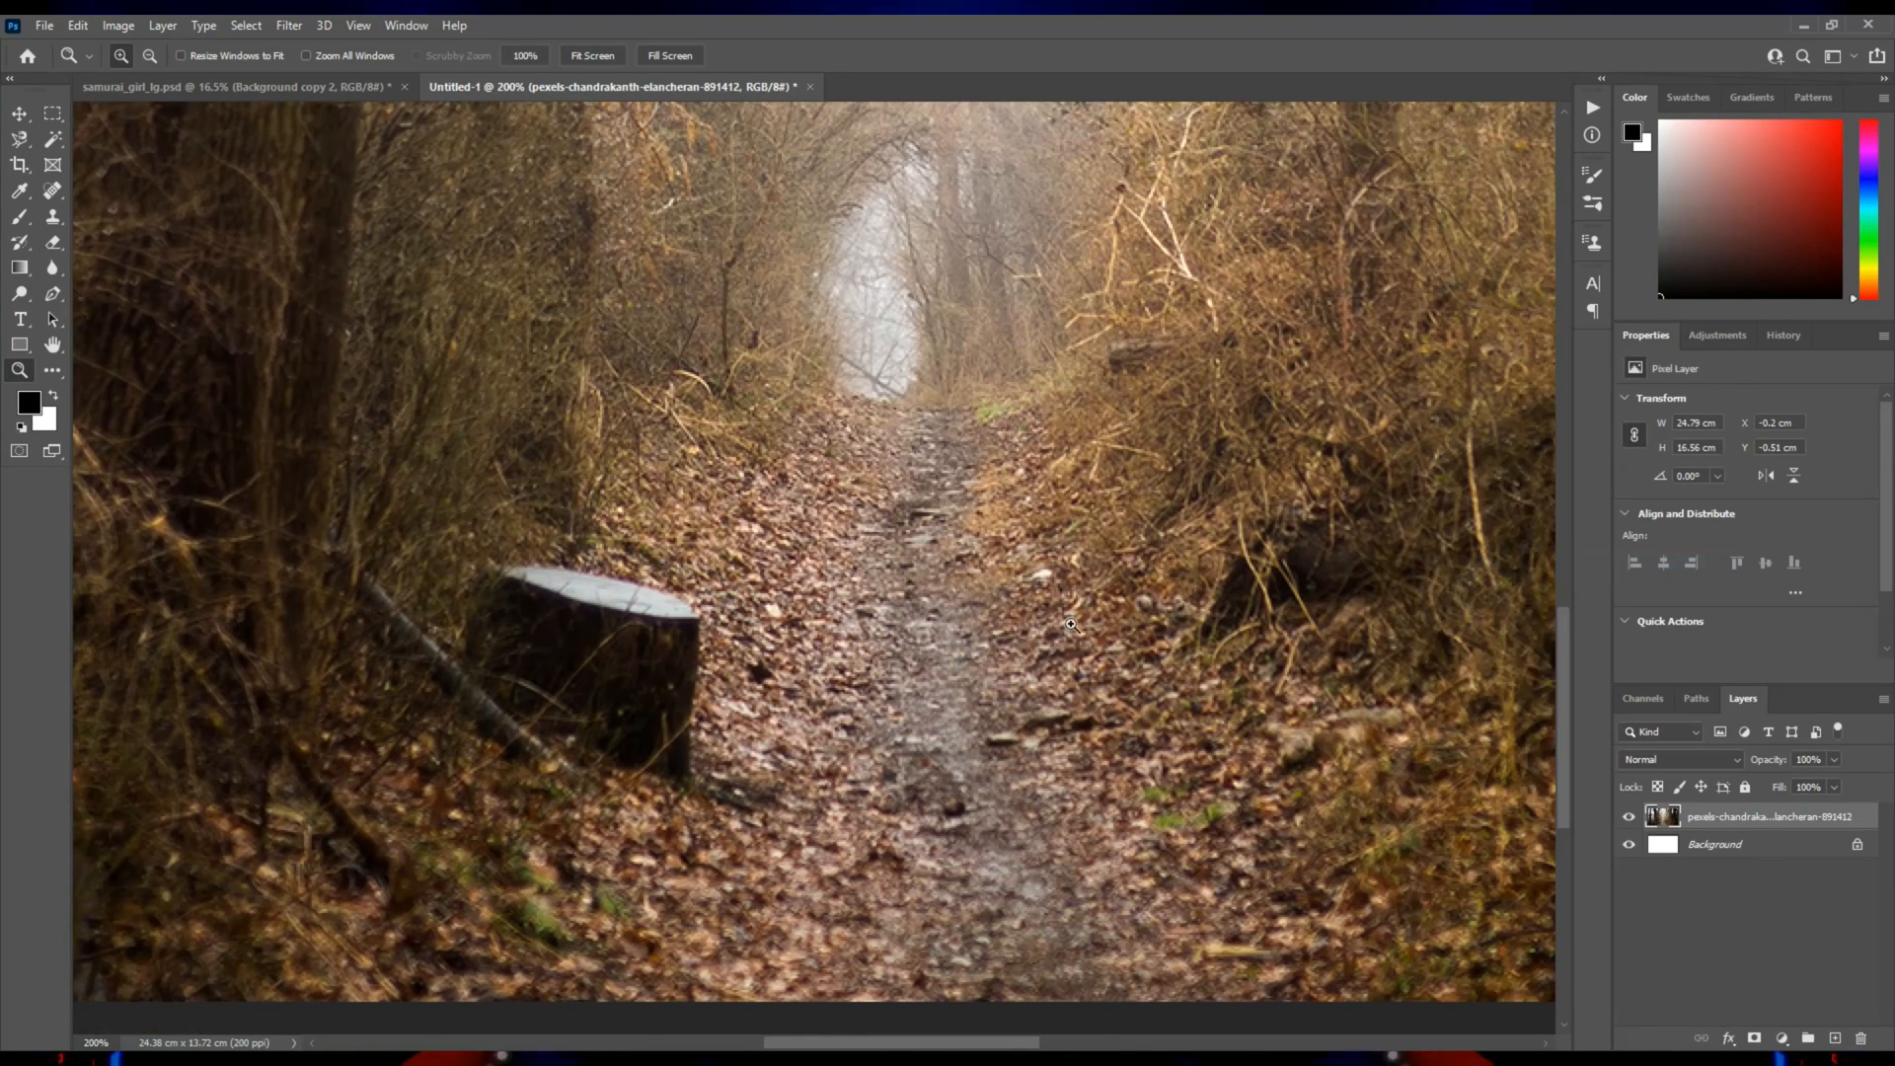
Remove the tree stump beside the path with the content-aware Spot Healing Brush.
left_click(52, 190)
right_click(849, 767)
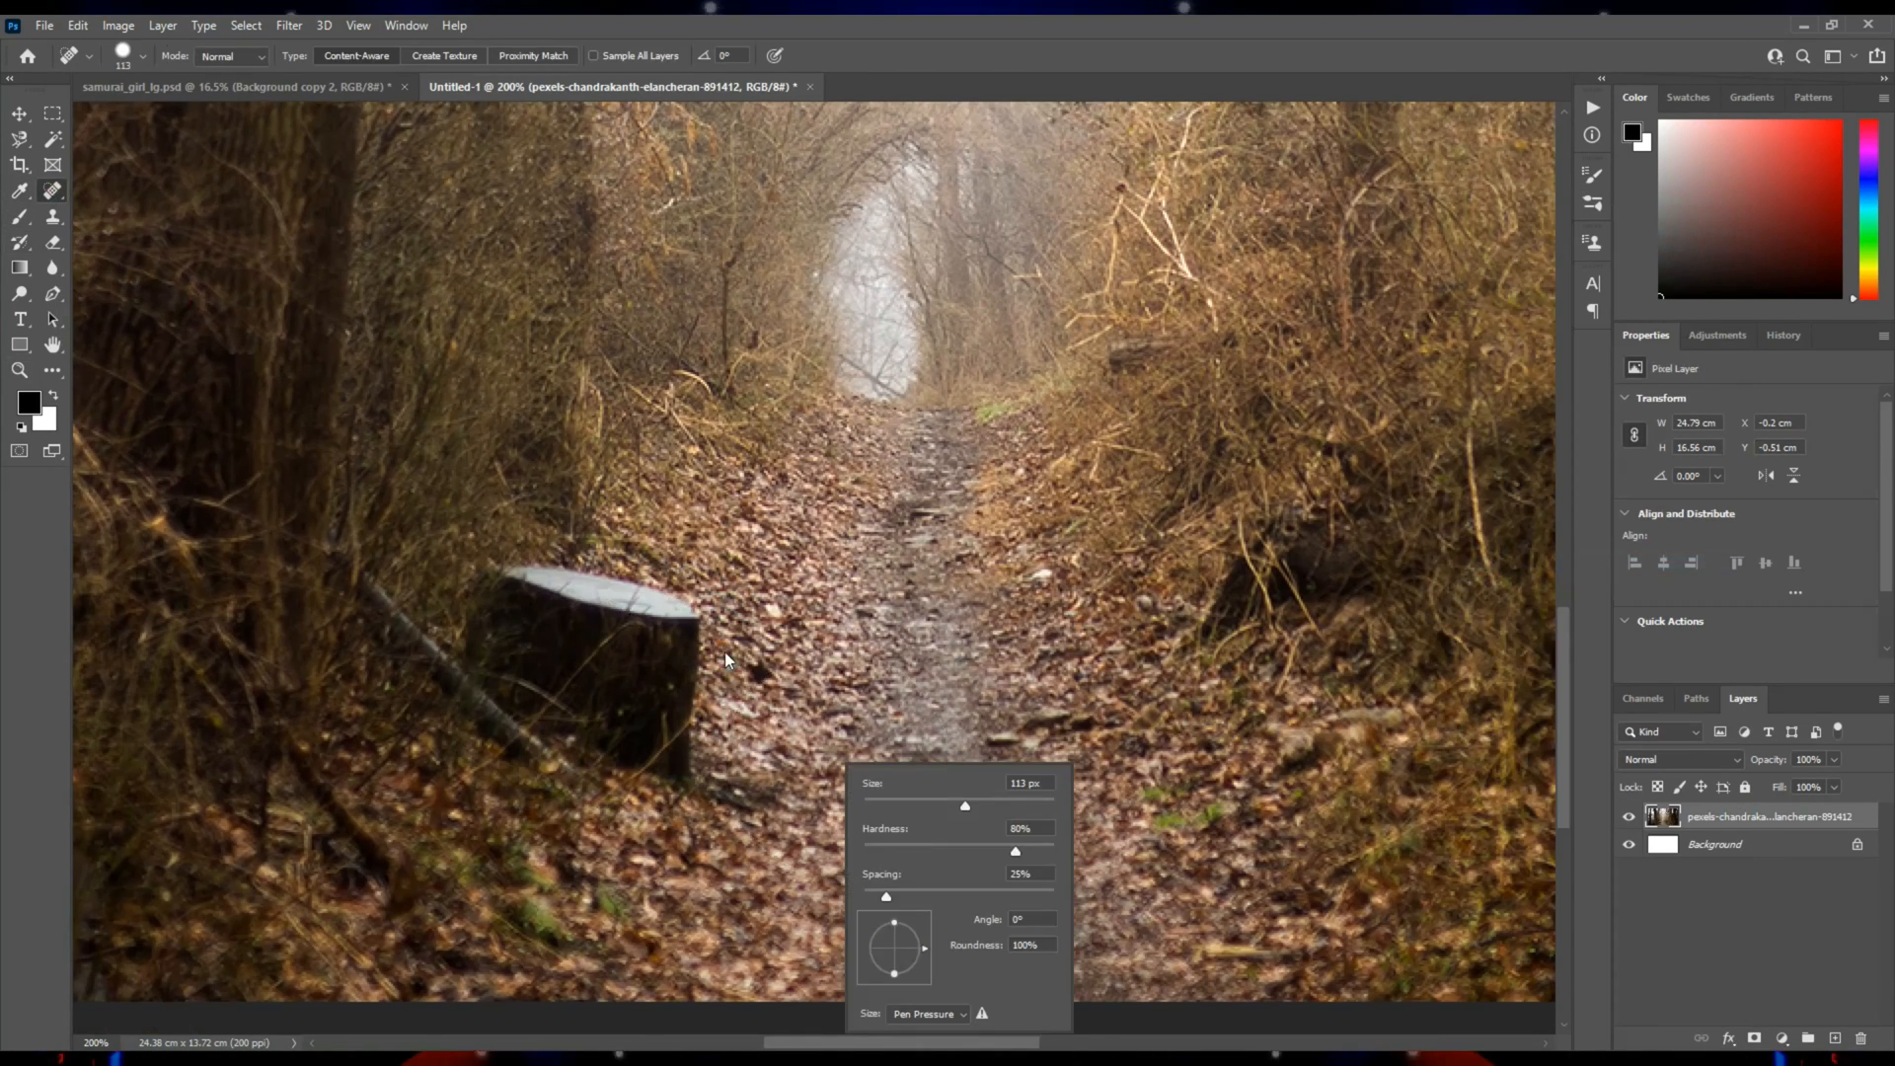
mouse_move(530, 613)
left_mouse_down()
mouse_move(629, 629)
mouse_move(663, 657)
mouse_move(664, 755)
mouse_move(711, 765)
mouse_move(499, 617)
mouse_move(681, 776)
left_mouse_up()
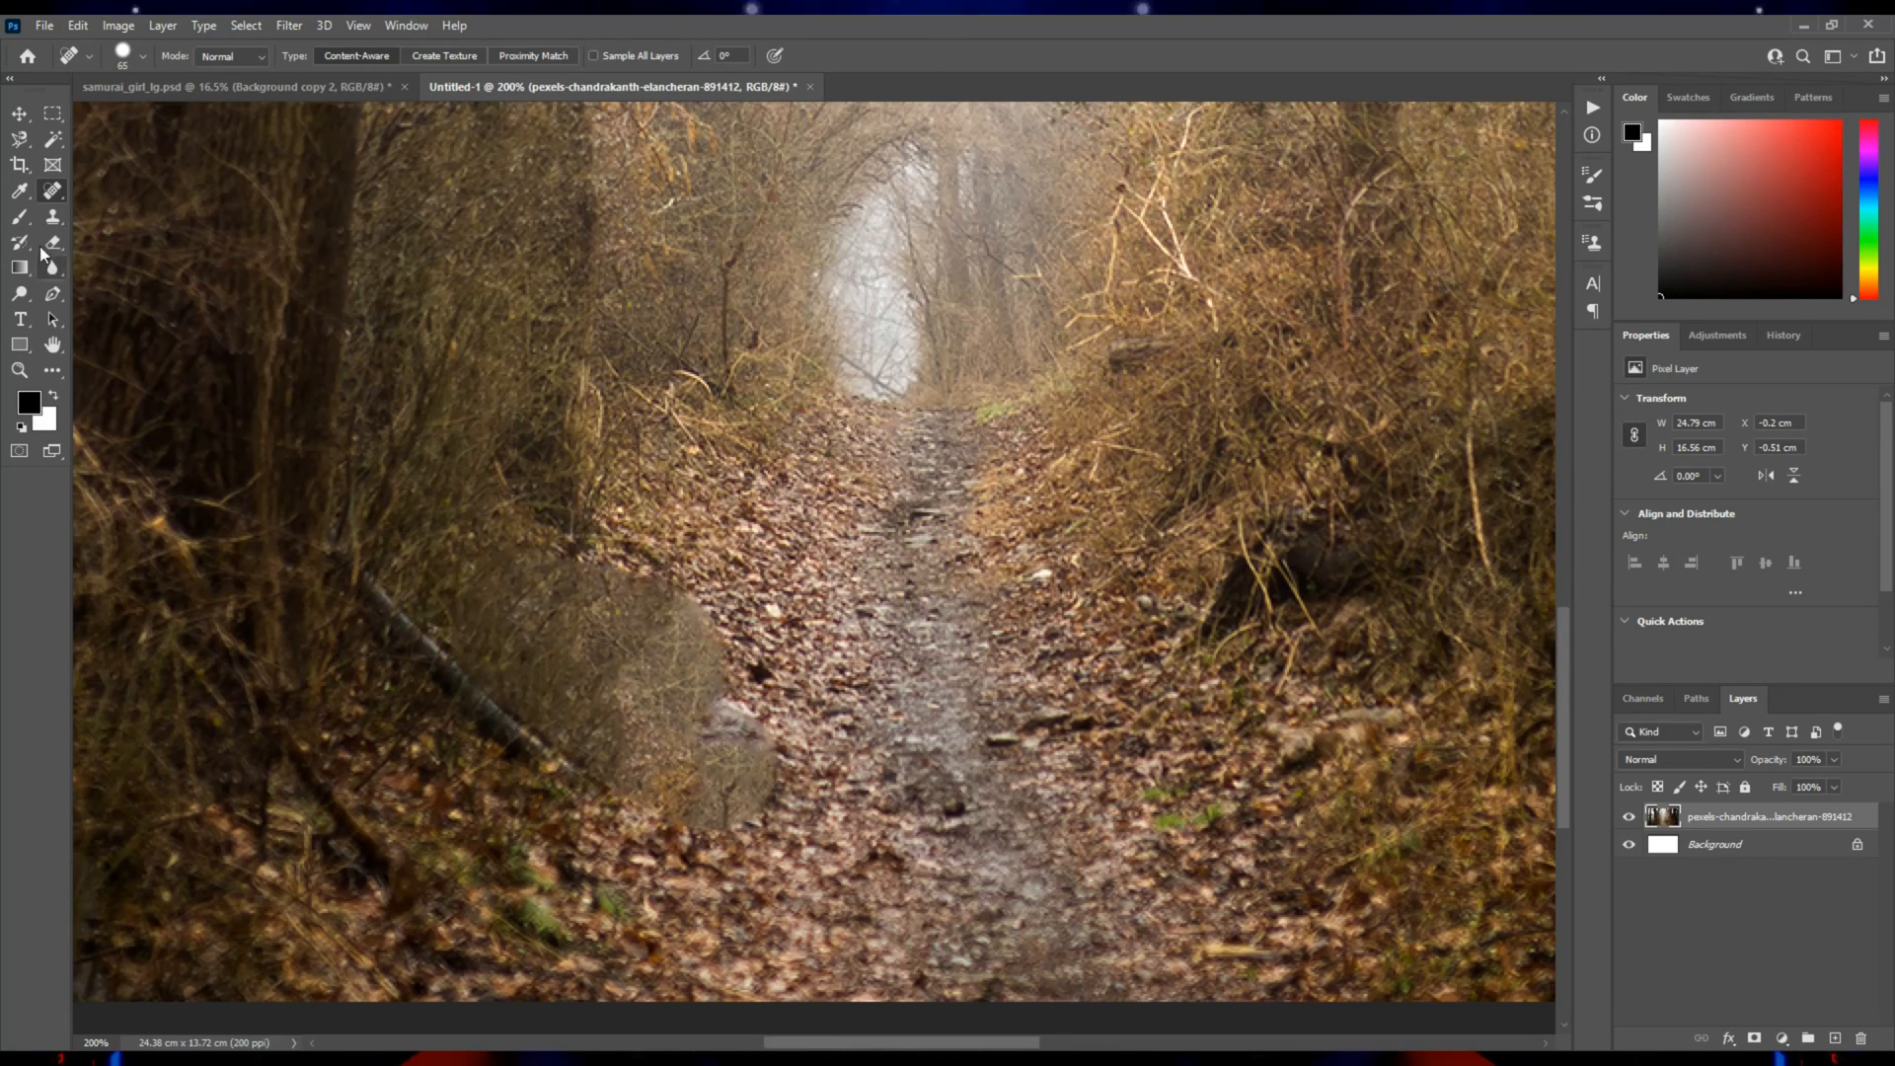
Clean up the healed stump area with the Clone Stamp, covering it with nearby leaves and undergrowth.
left_click(52, 216)
left_click(780, 497, "alt")
mouse_move(700, 631)
left_mouse_down()
mouse_move(661, 646)
mouse_move(592, 593)
mouse_move(697, 683)
mouse_move(710, 800)
mouse_move(697, 759)
mouse_move(786, 774)
mouse_move(565, 716)
left_mouse_up()
left_click(681, 874, "alt")
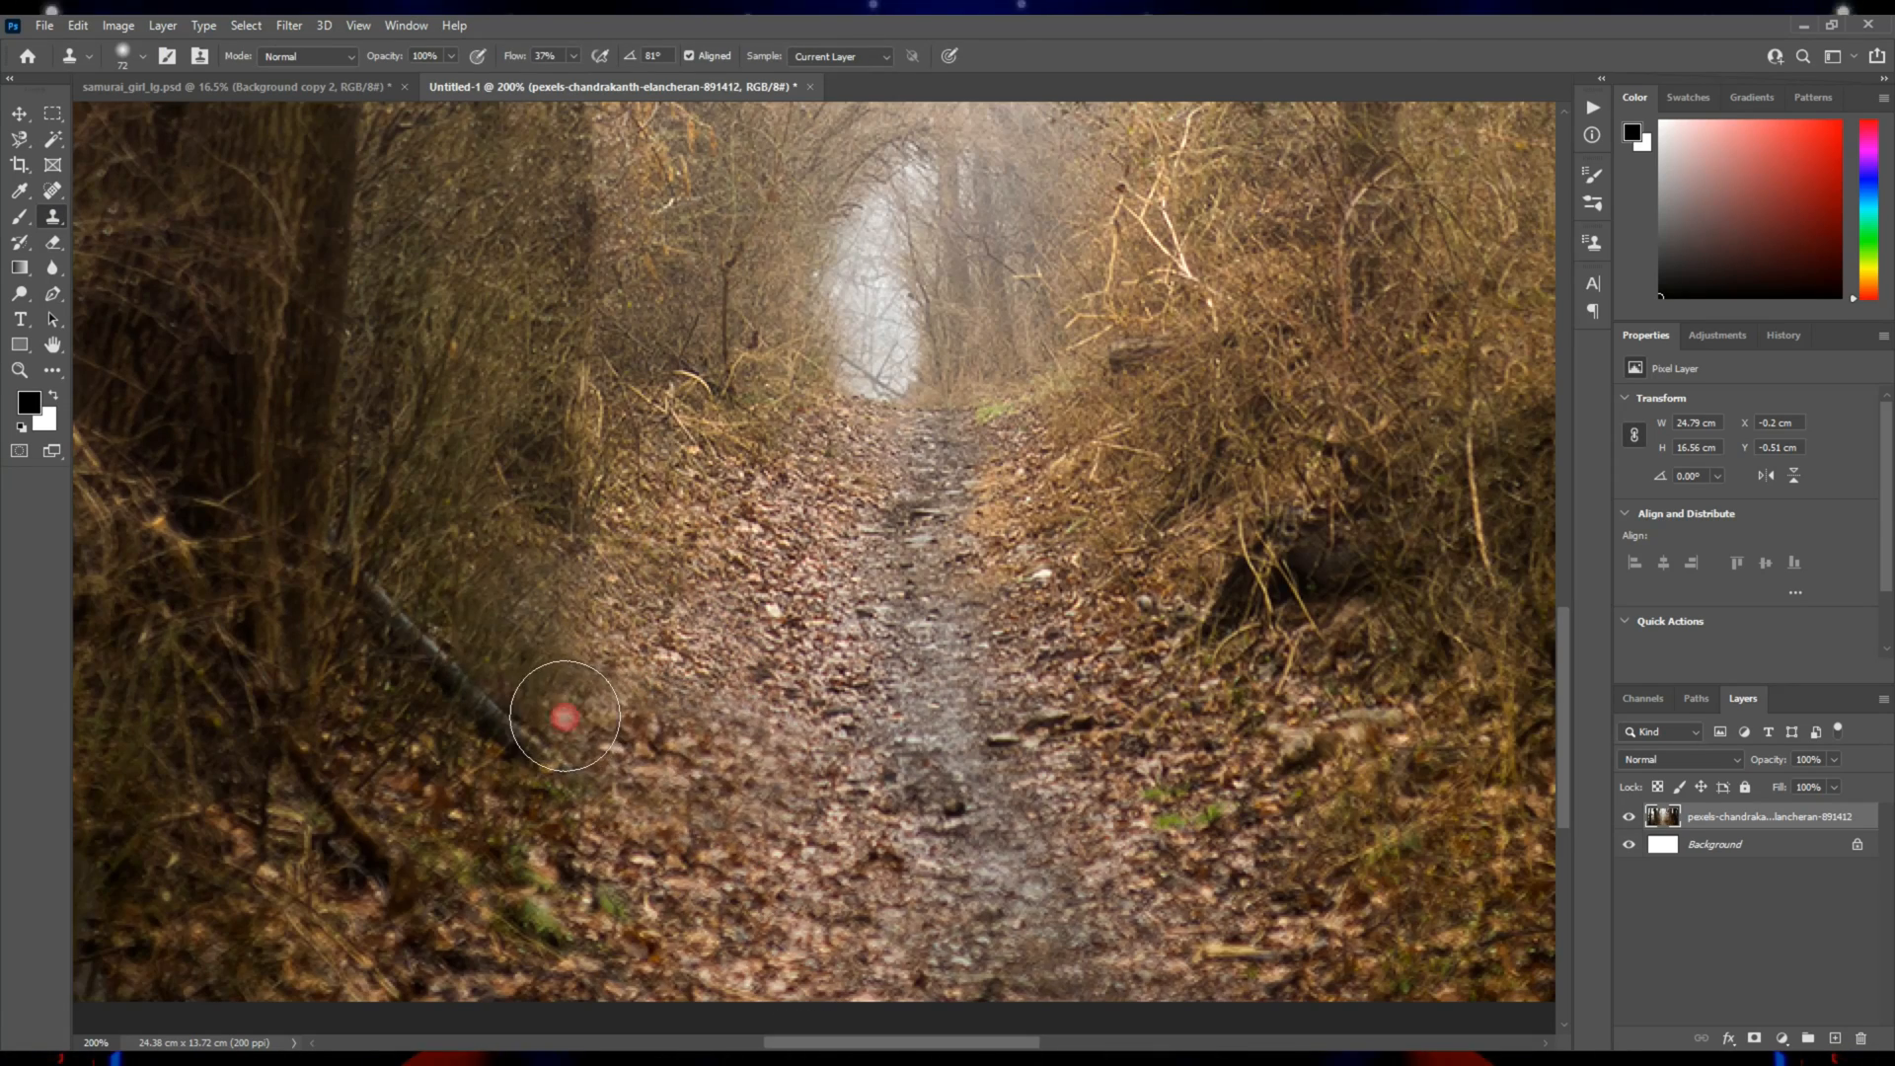
Add a Hue/Saturation adjustment above the forest photo with Colorize on, Hue 198, Saturation 25 and Lightness +4.
key("z")
left_click(819, 590, "alt")
left_click(839, 515, "alt")
right_click(814, 547)
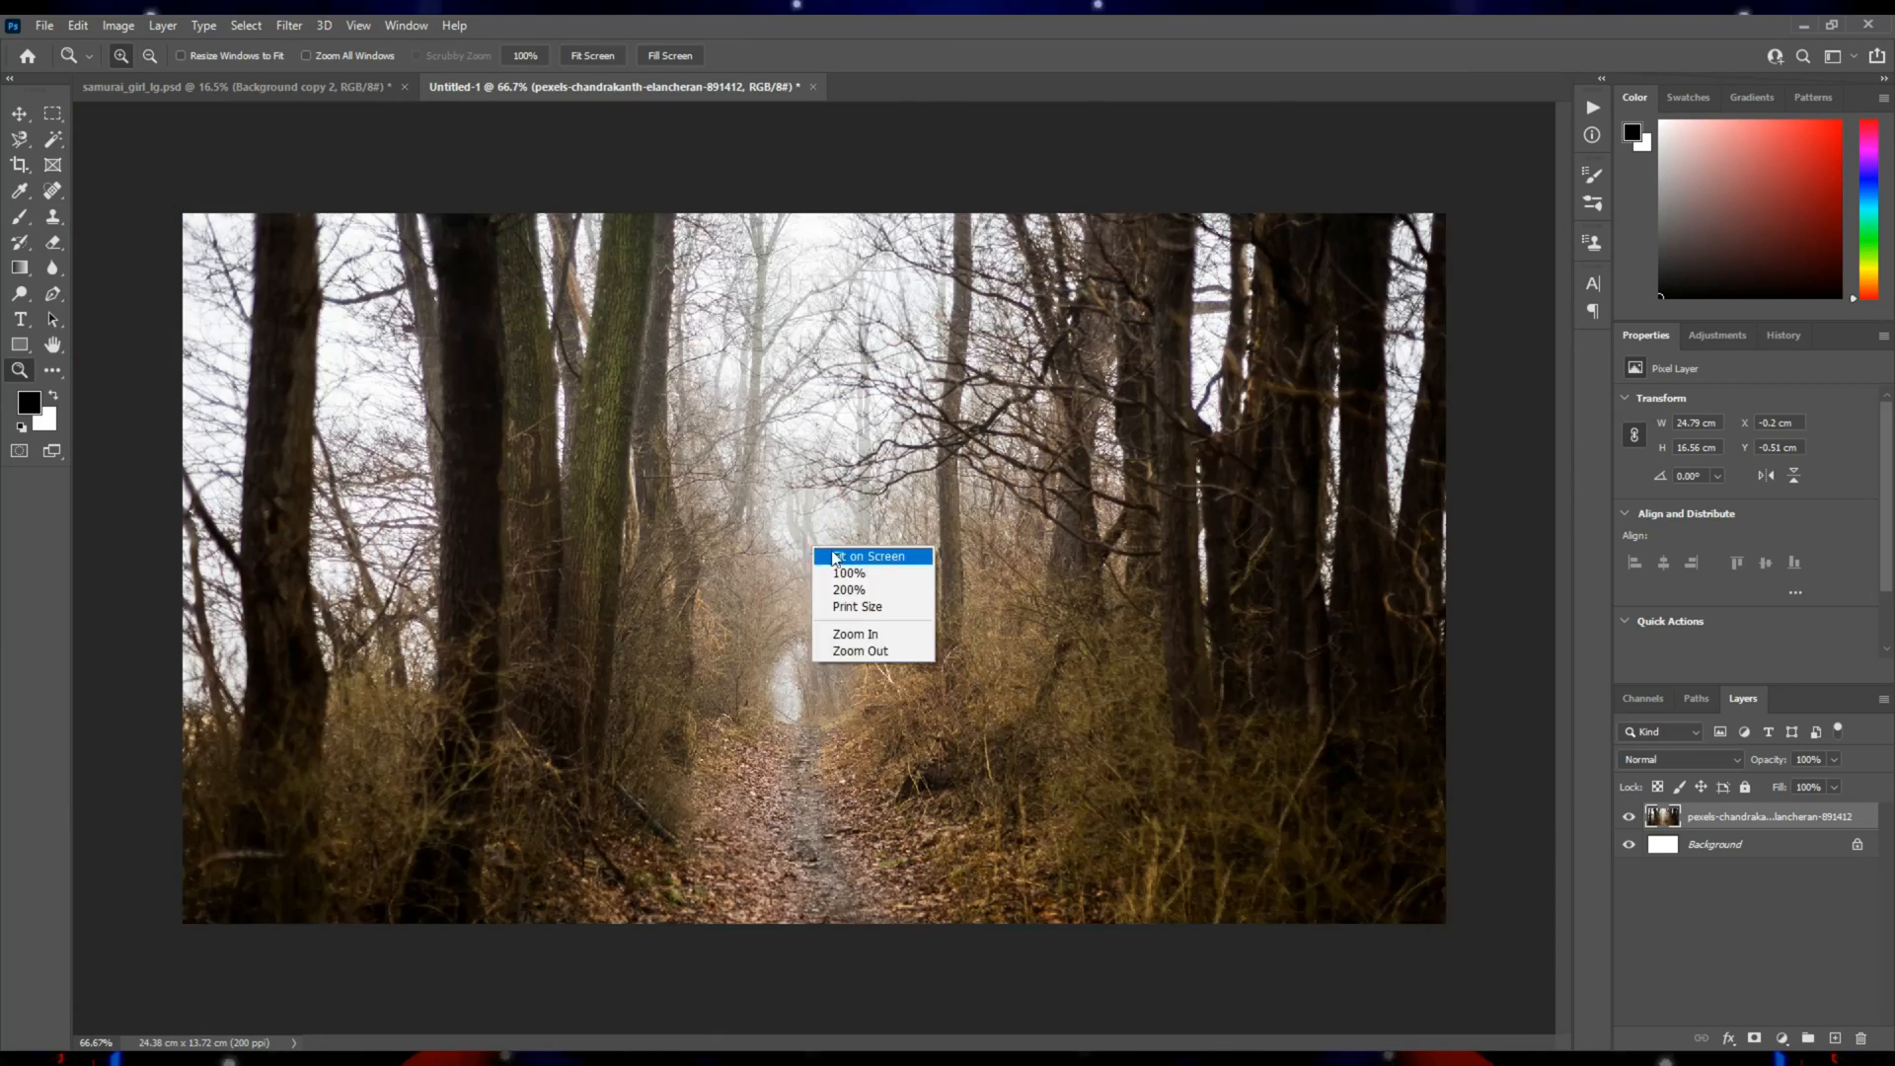
left_click(869, 557)
left_click(1782, 1039)
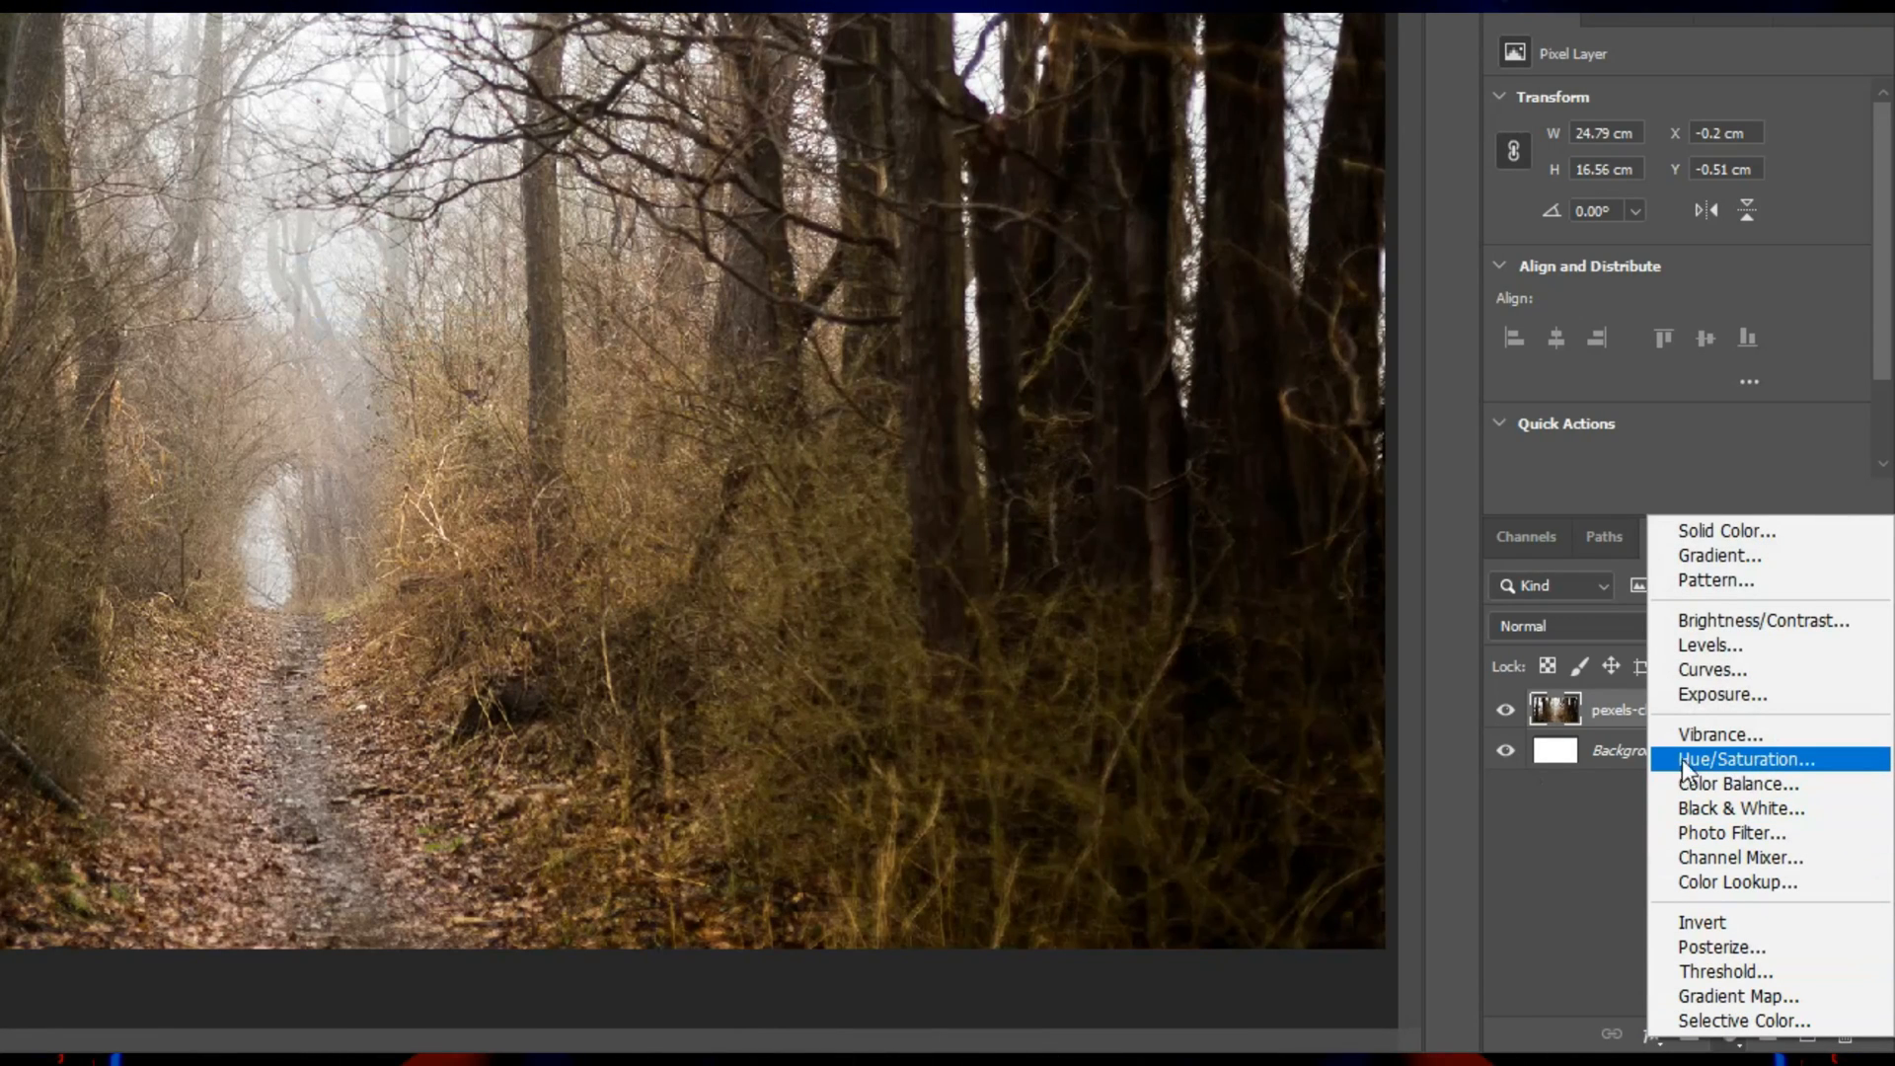
left_click(1725, 760)
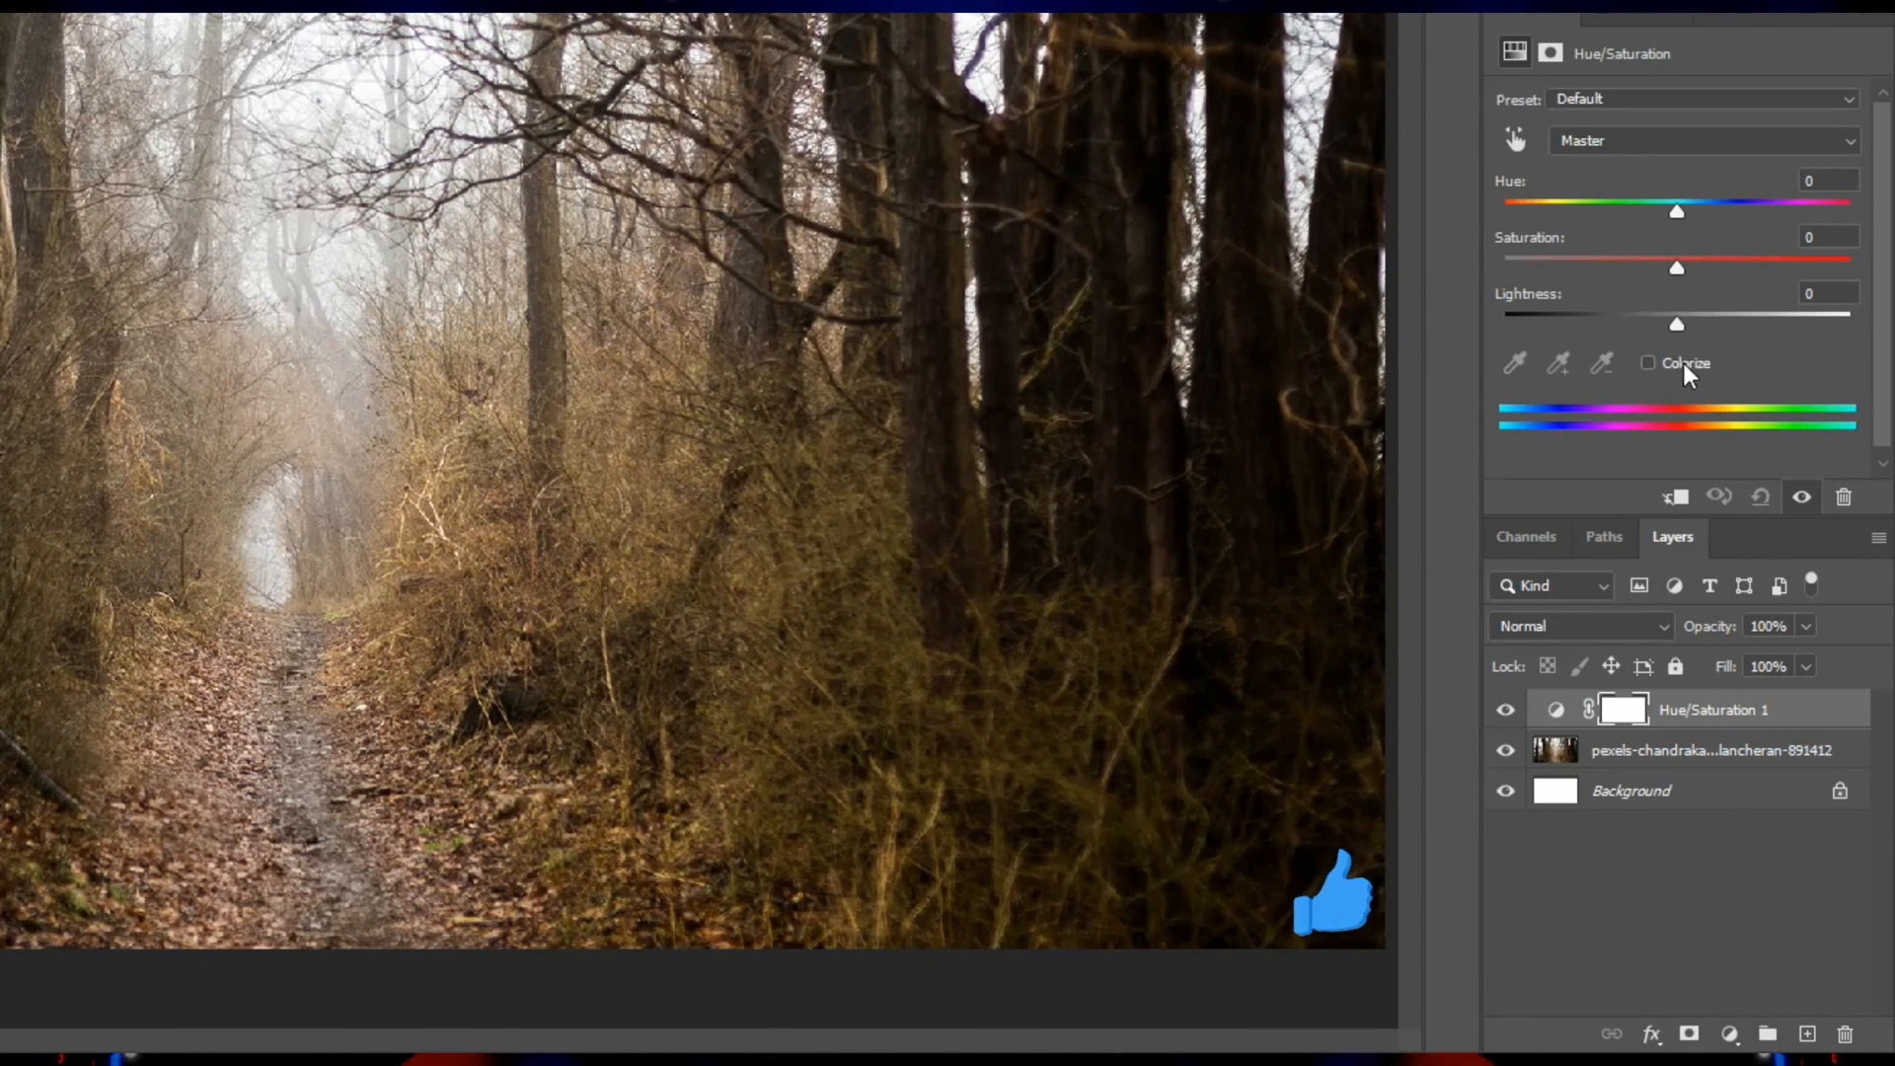
left_click(1646, 363)
left_click(1692, 211)
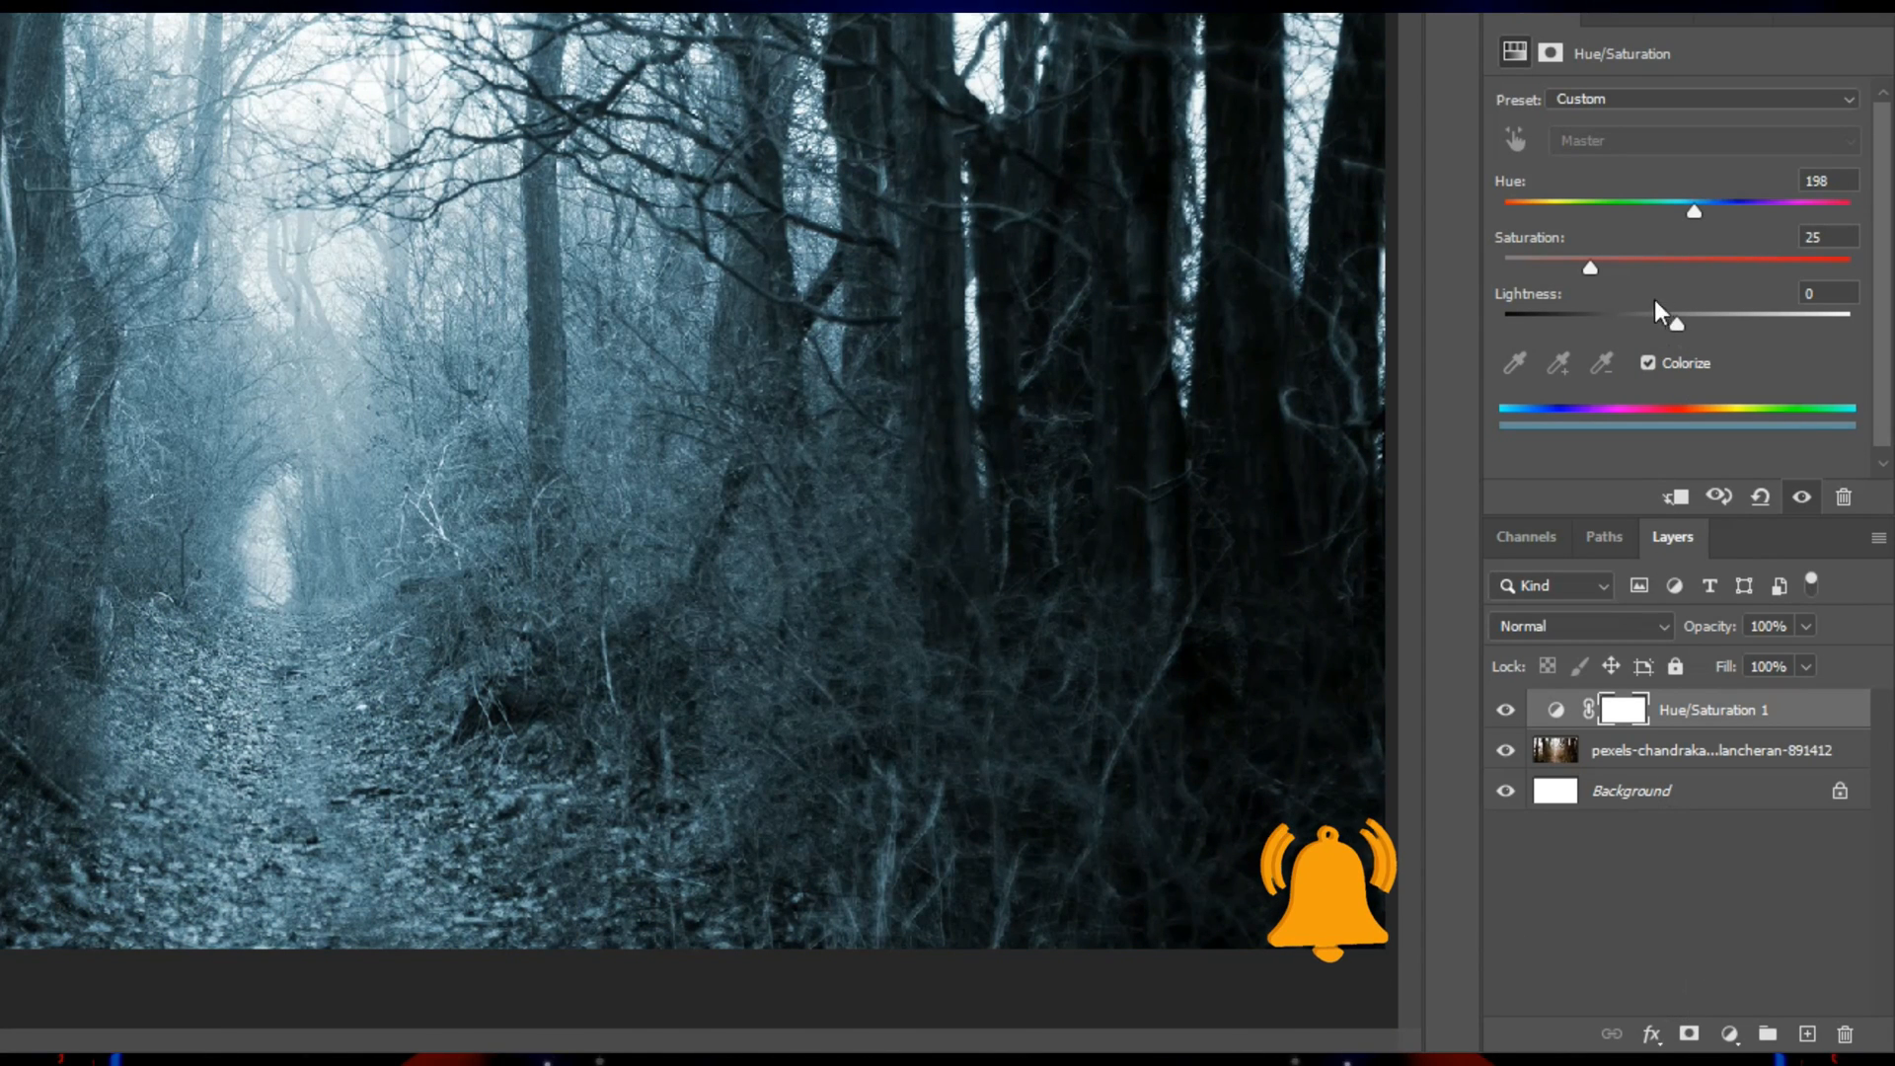
left_click_drag(1677, 325, 1685, 326)
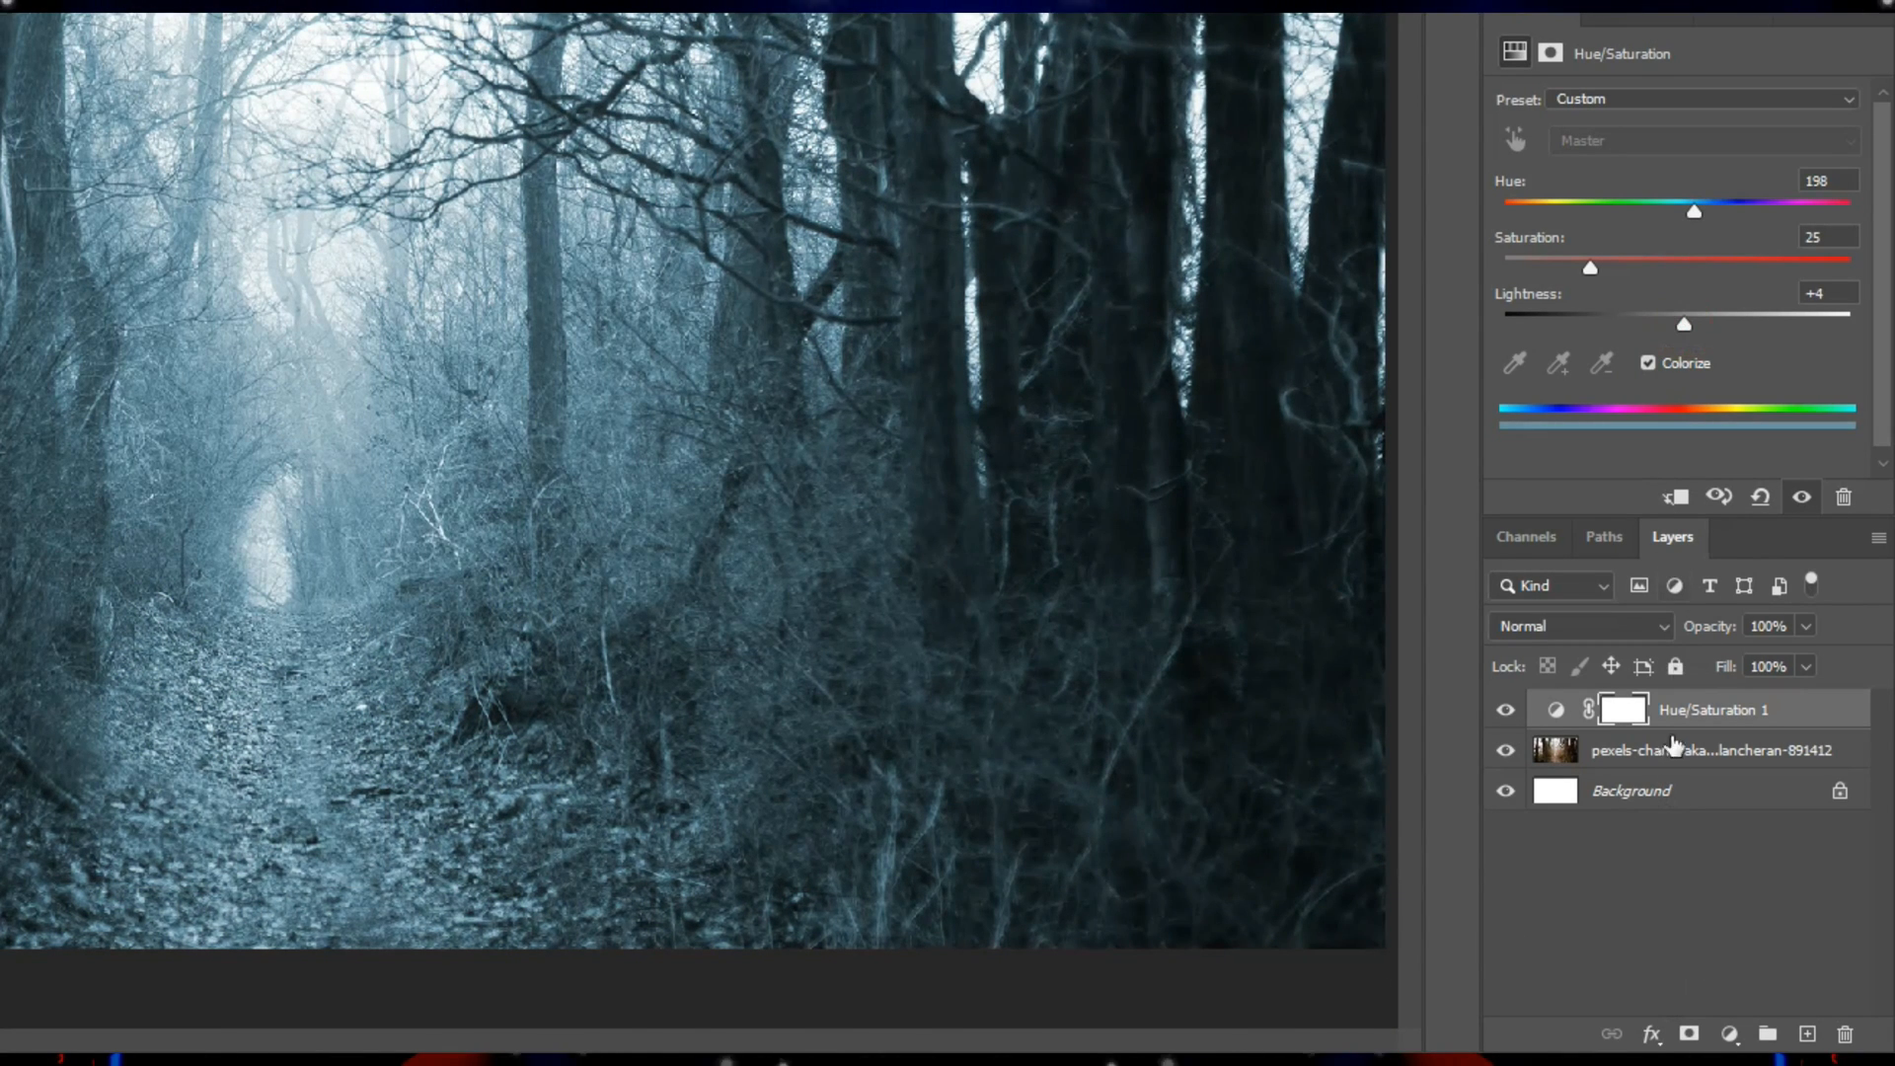
Add a Brightness/Contrast adjustment on top with Brightness -96 and Contrast 17.
left_click(1723, 1034)
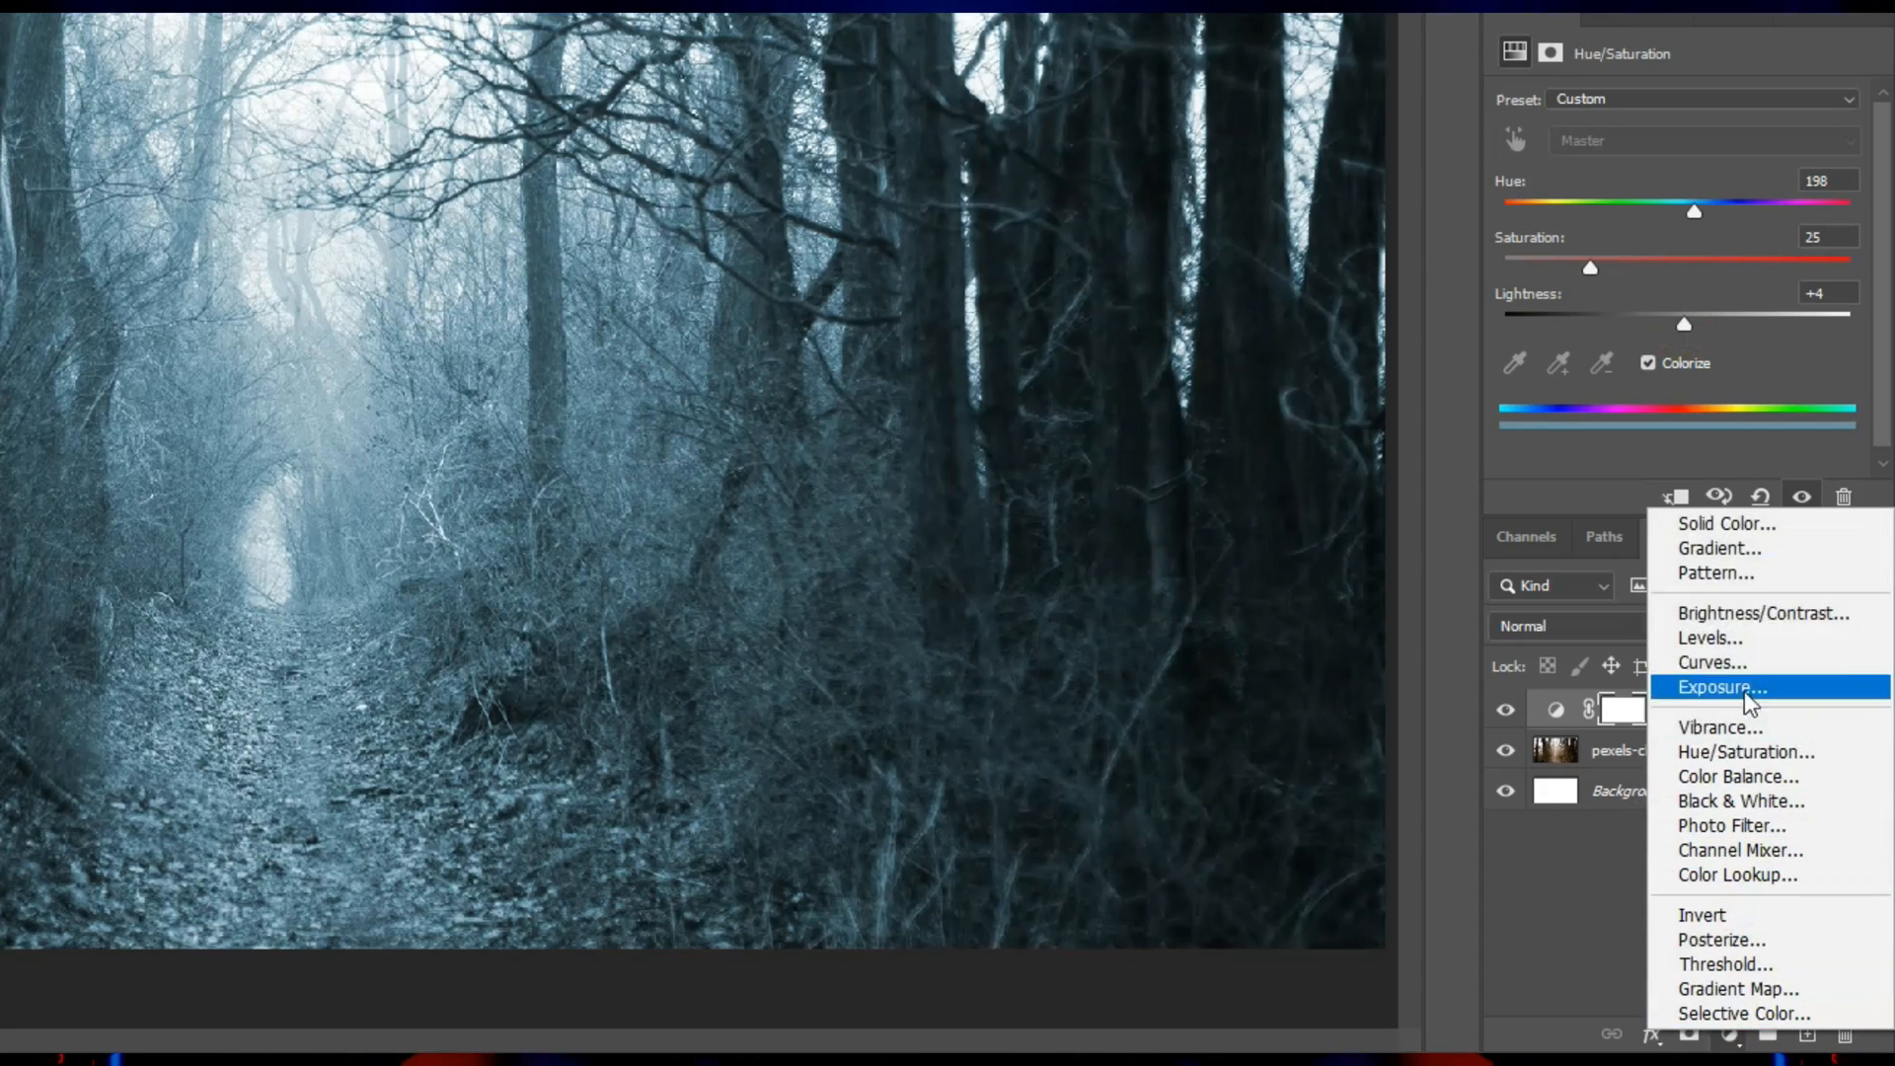
left_click(1702, 622)
left_click_drag(1655, 179, 1567, 175)
left_click_drag(1676, 237, 1707, 241)
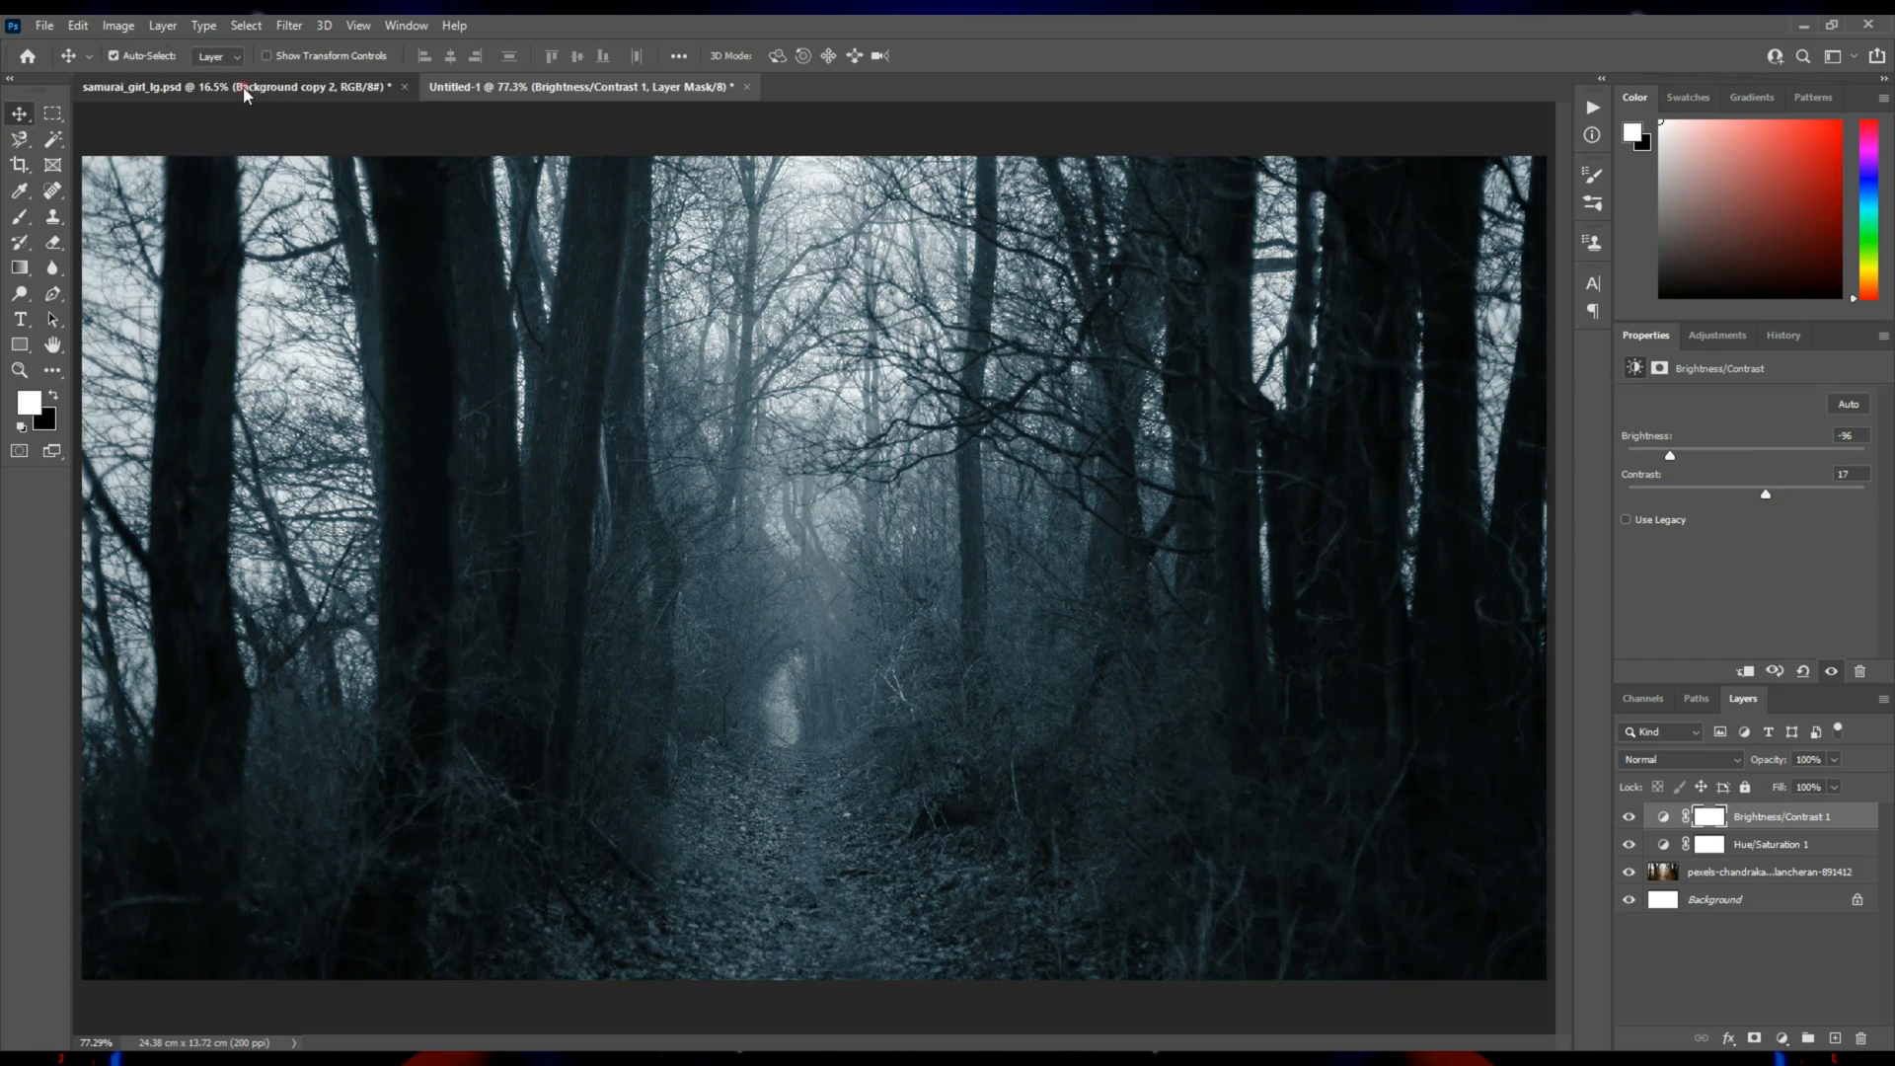
Copy the masked samurai girl layer from samurai_girl_lg.psd into the forest document.
left_click(245, 87)
mouse_move(748, 326)
left_mouse_down()
mouse_move(790, 235)
mouse_move(593, 86)
mouse_move(719, 321)
left_mouse_up()
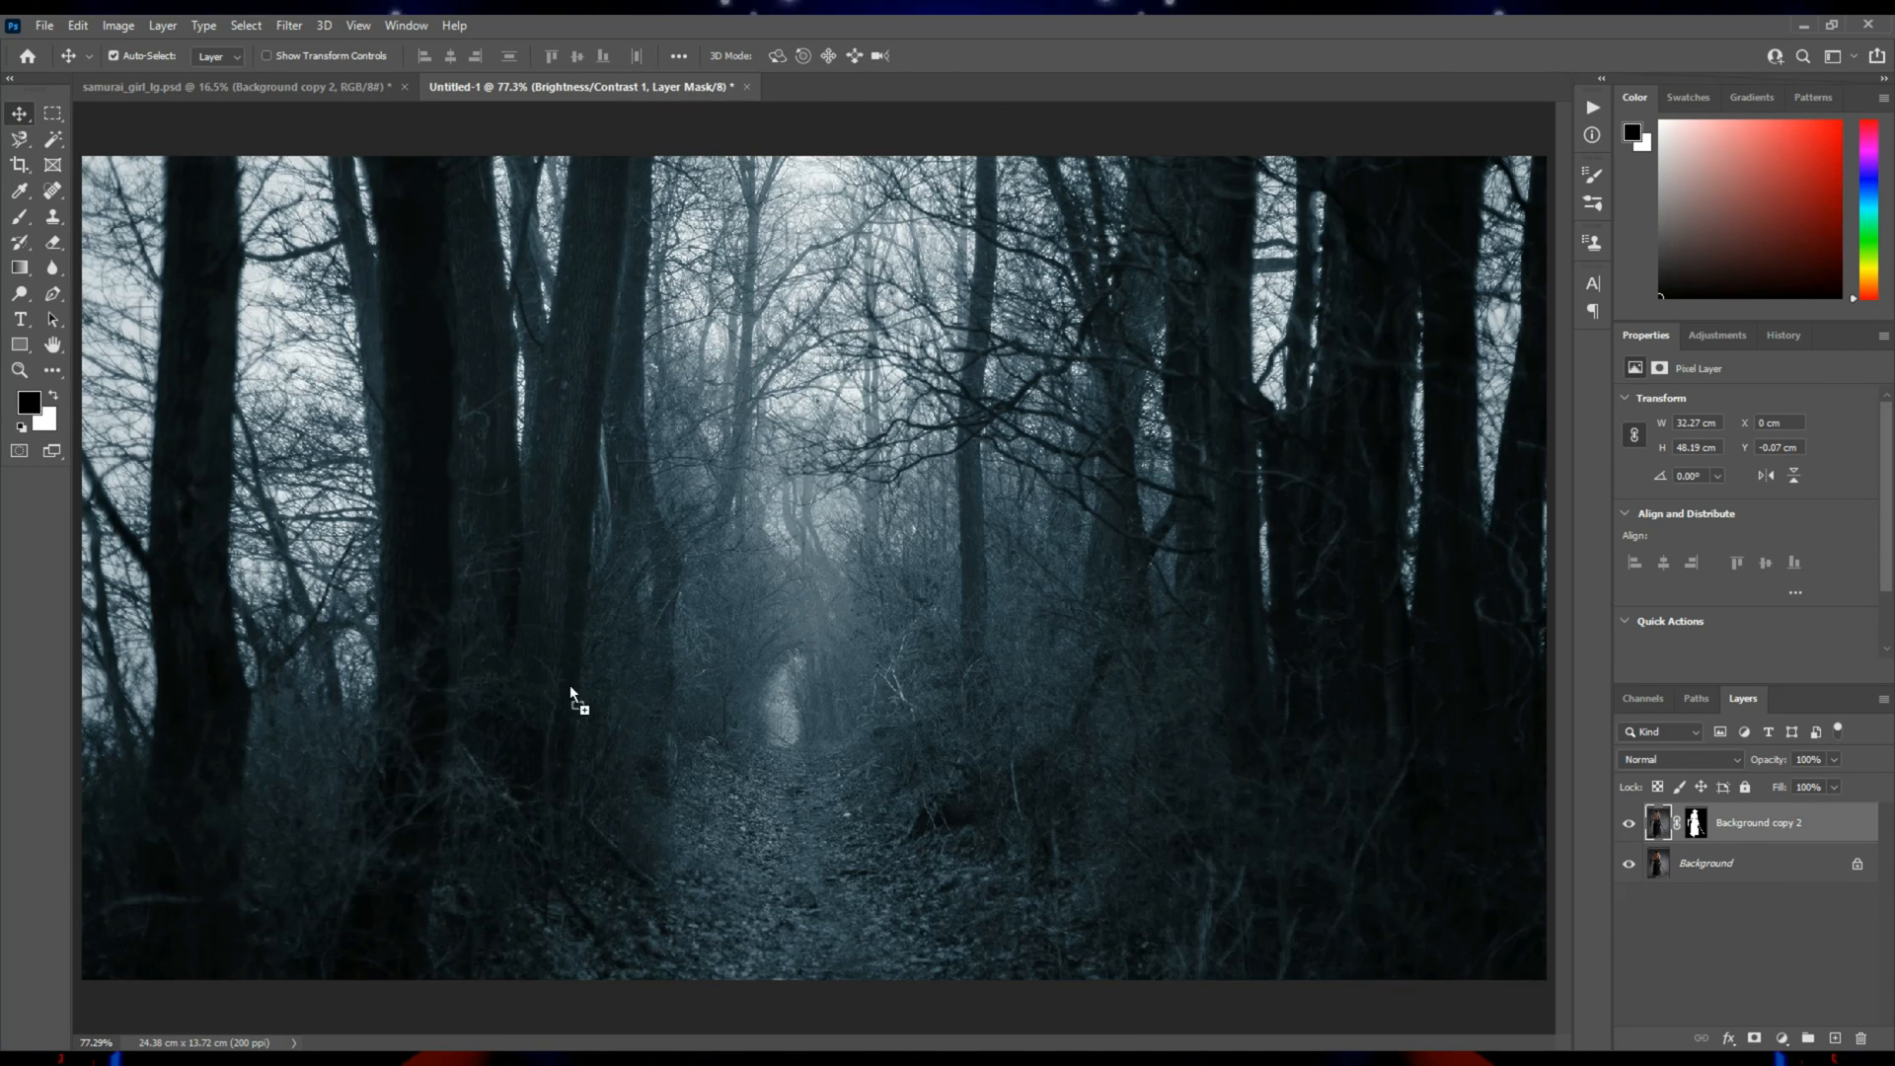
left_click_drag(570, 684, 570, 684)
Scale the samurai girl down to about 8.3% and stand her in the middle of the forest path.
key("ctrl+t")
key("ctrl+0")
left_click_drag(1054, 592, 820, 620)
key("ctrl+0")
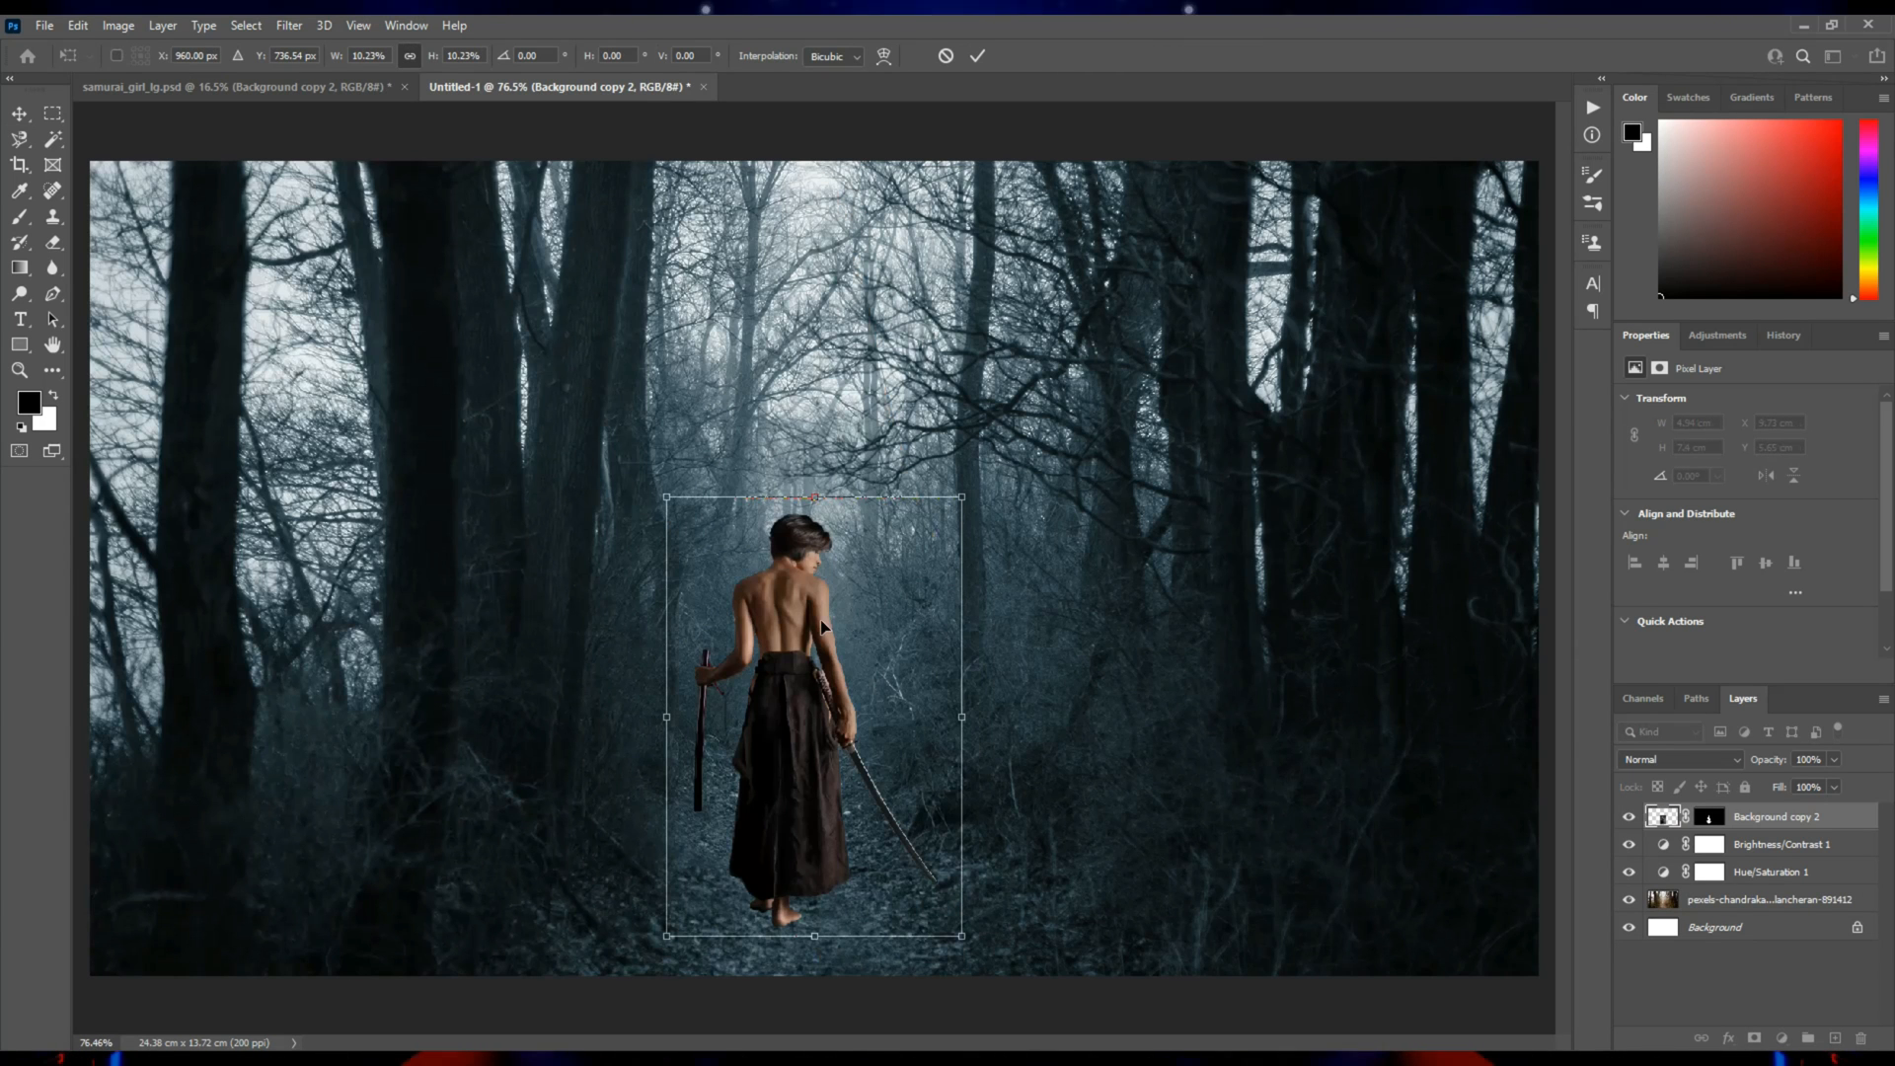
left_click_drag(818, 503, 815, 578)
left_click_drag(847, 662, 847, 671)
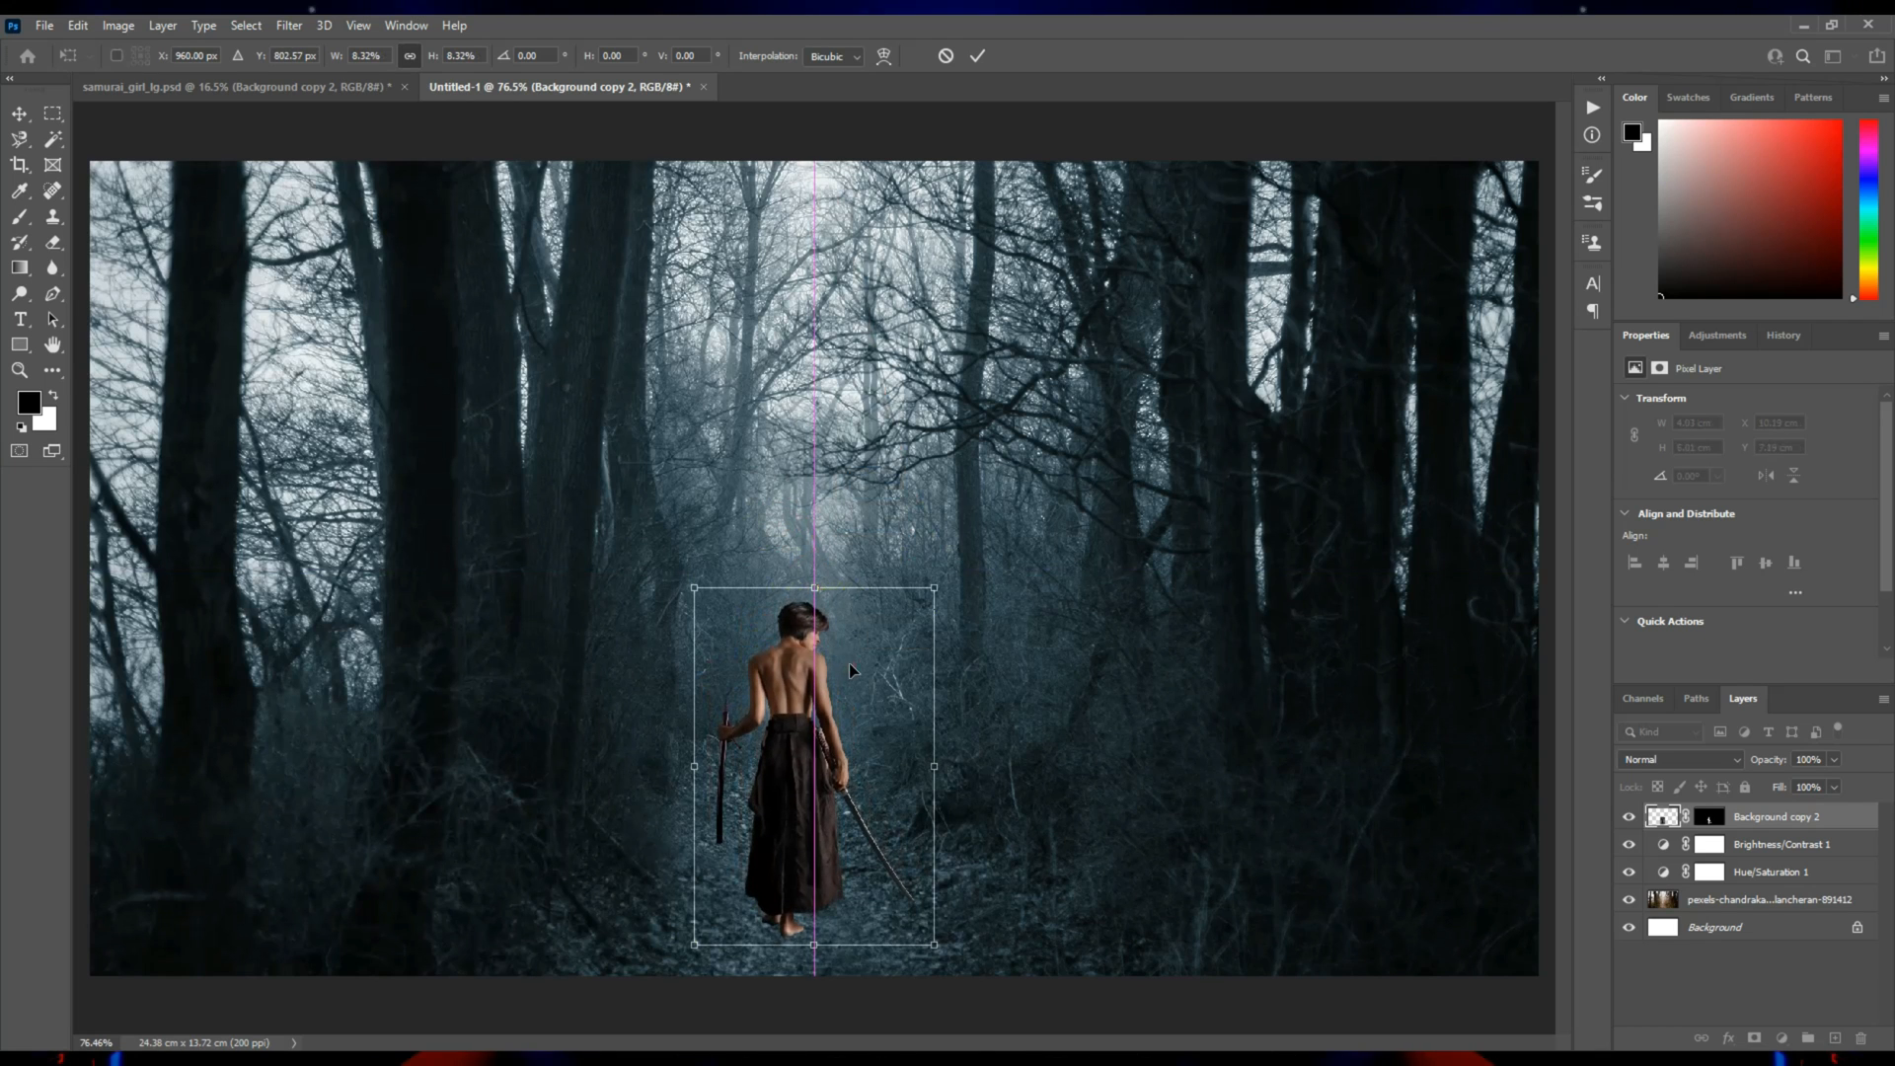
key("Return")
left_click_drag(798, 735, 812, 739)
Duplicate the Brightness/Contrast and Hue/Saturation adjustments above the samurai girl layer and clip both copies to it.
left_click(1745, 843)
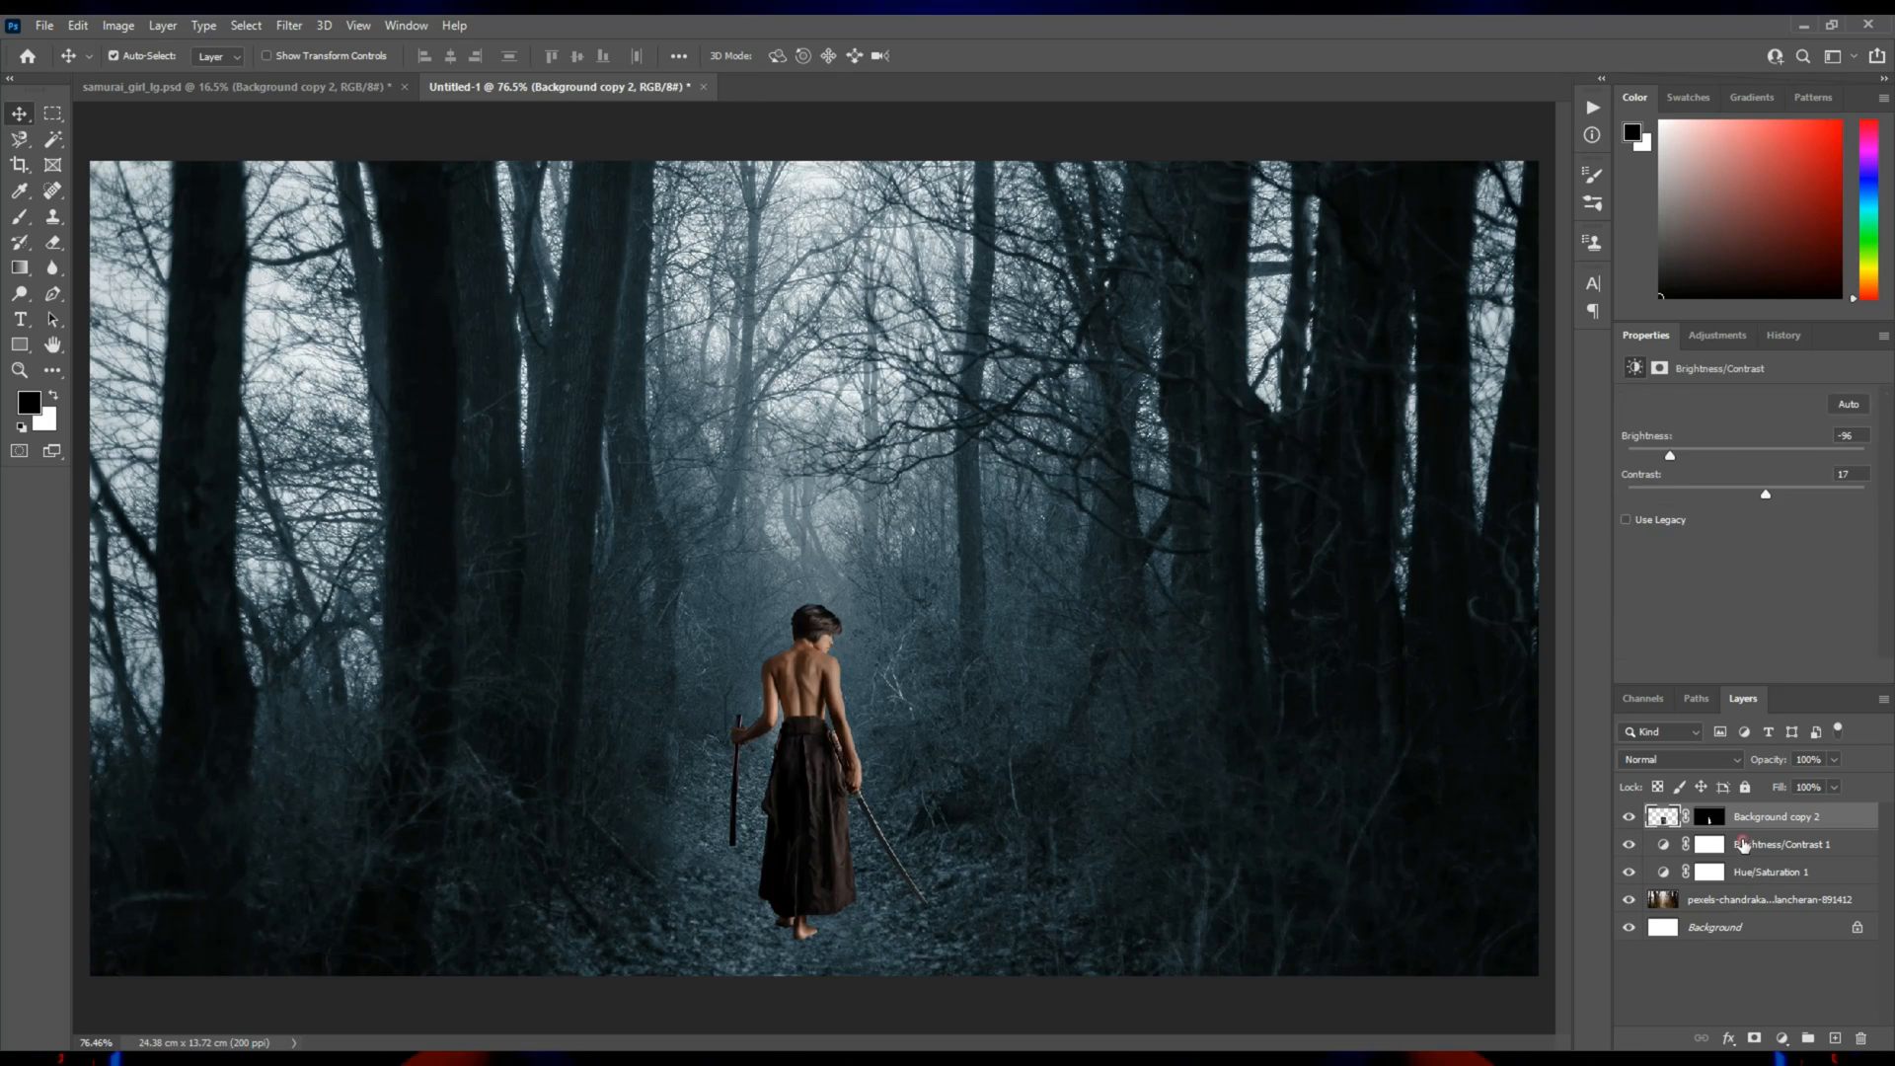
left_click(1740, 873, "shift")
left_click_drag(1770, 846, 1736, 804)
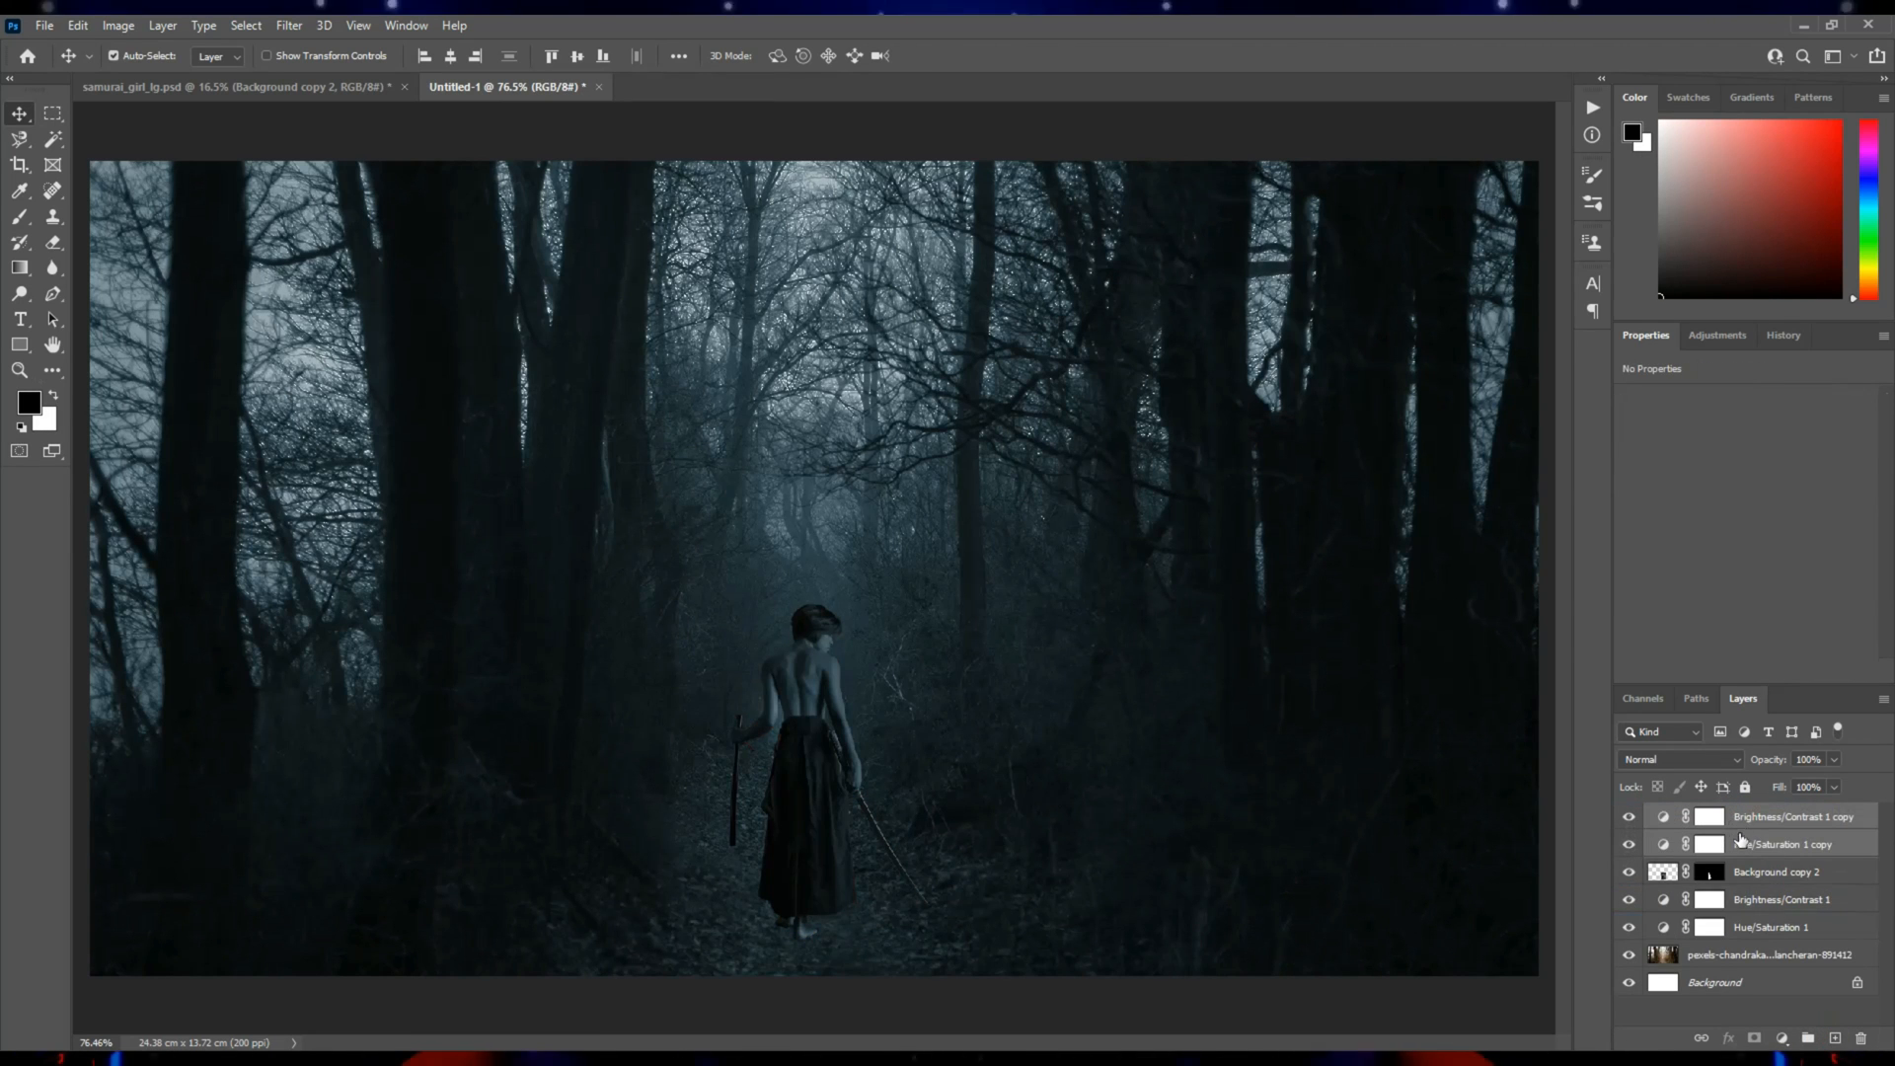
left_click(1753, 825, "alt")
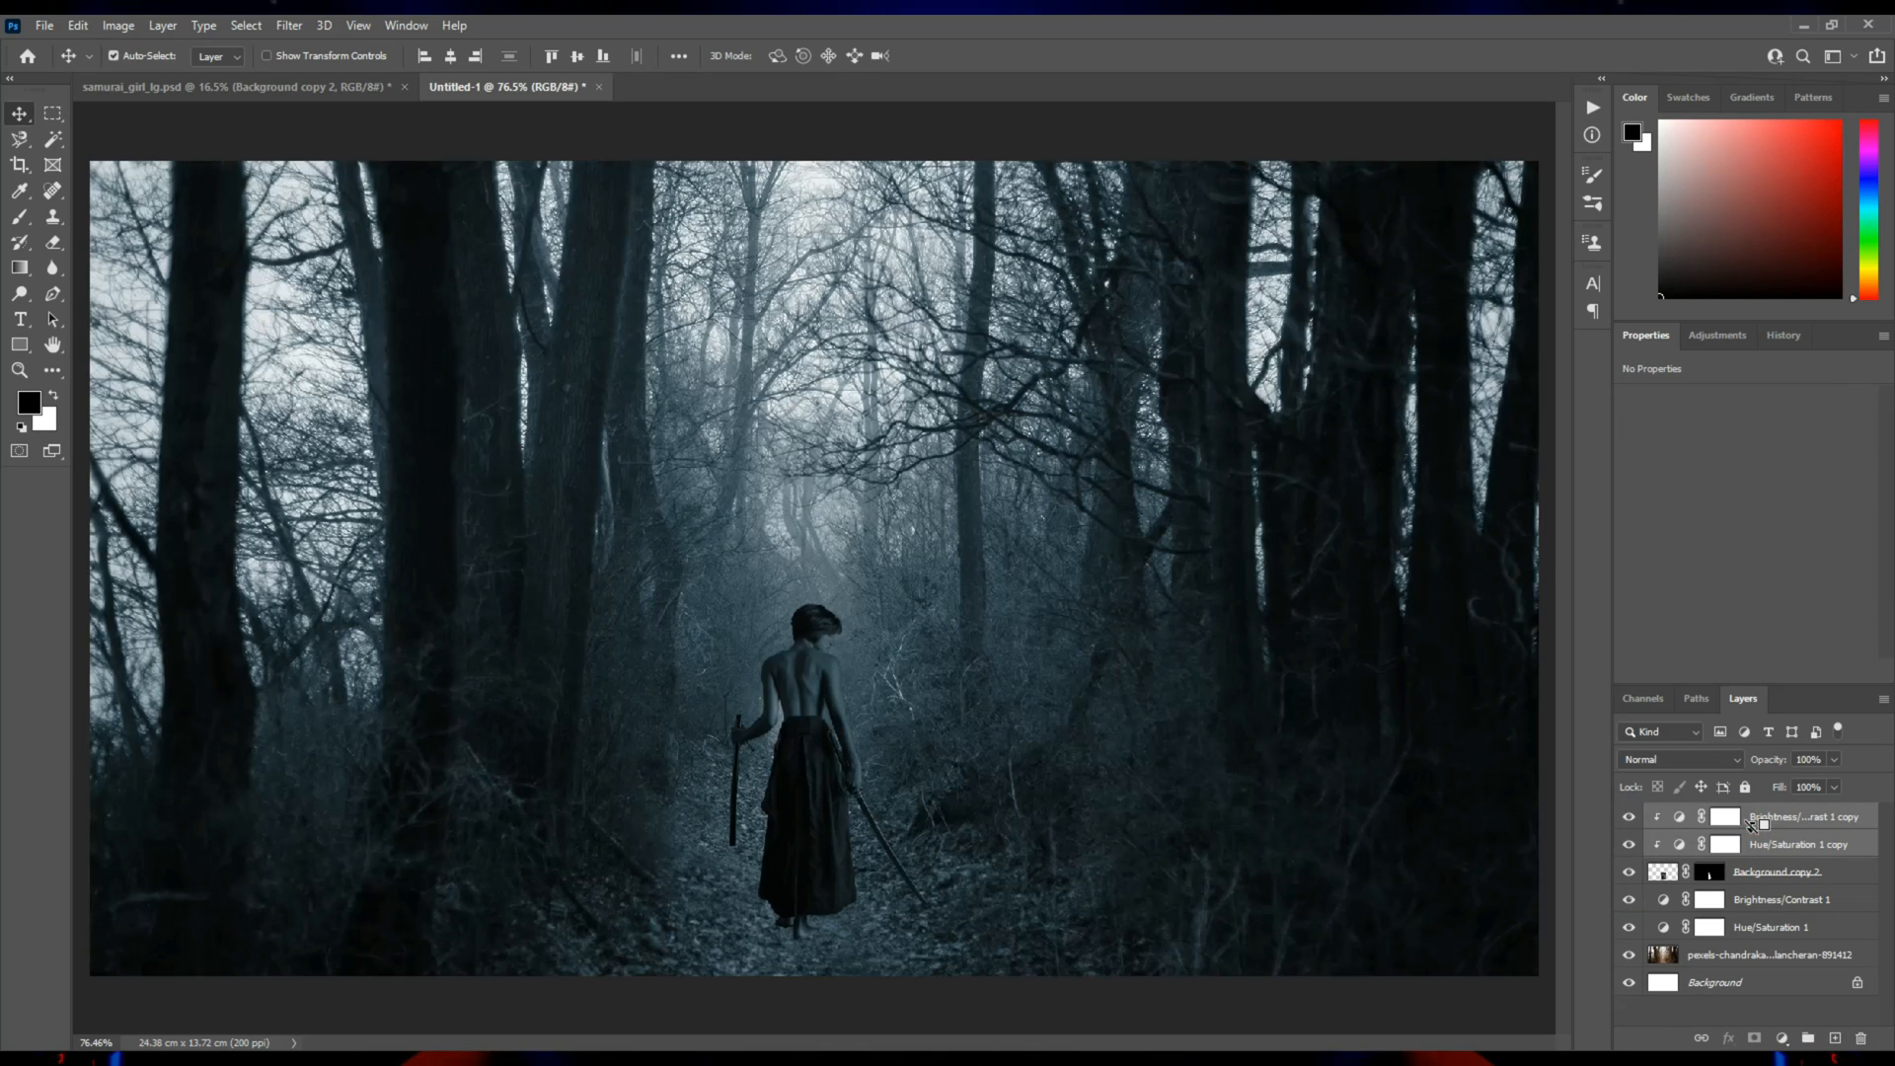
Raise the samurai girl's clipped Brightness/Contrast copy to a brightness of about -80 and lower its contrast.
left_click(1782, 855)
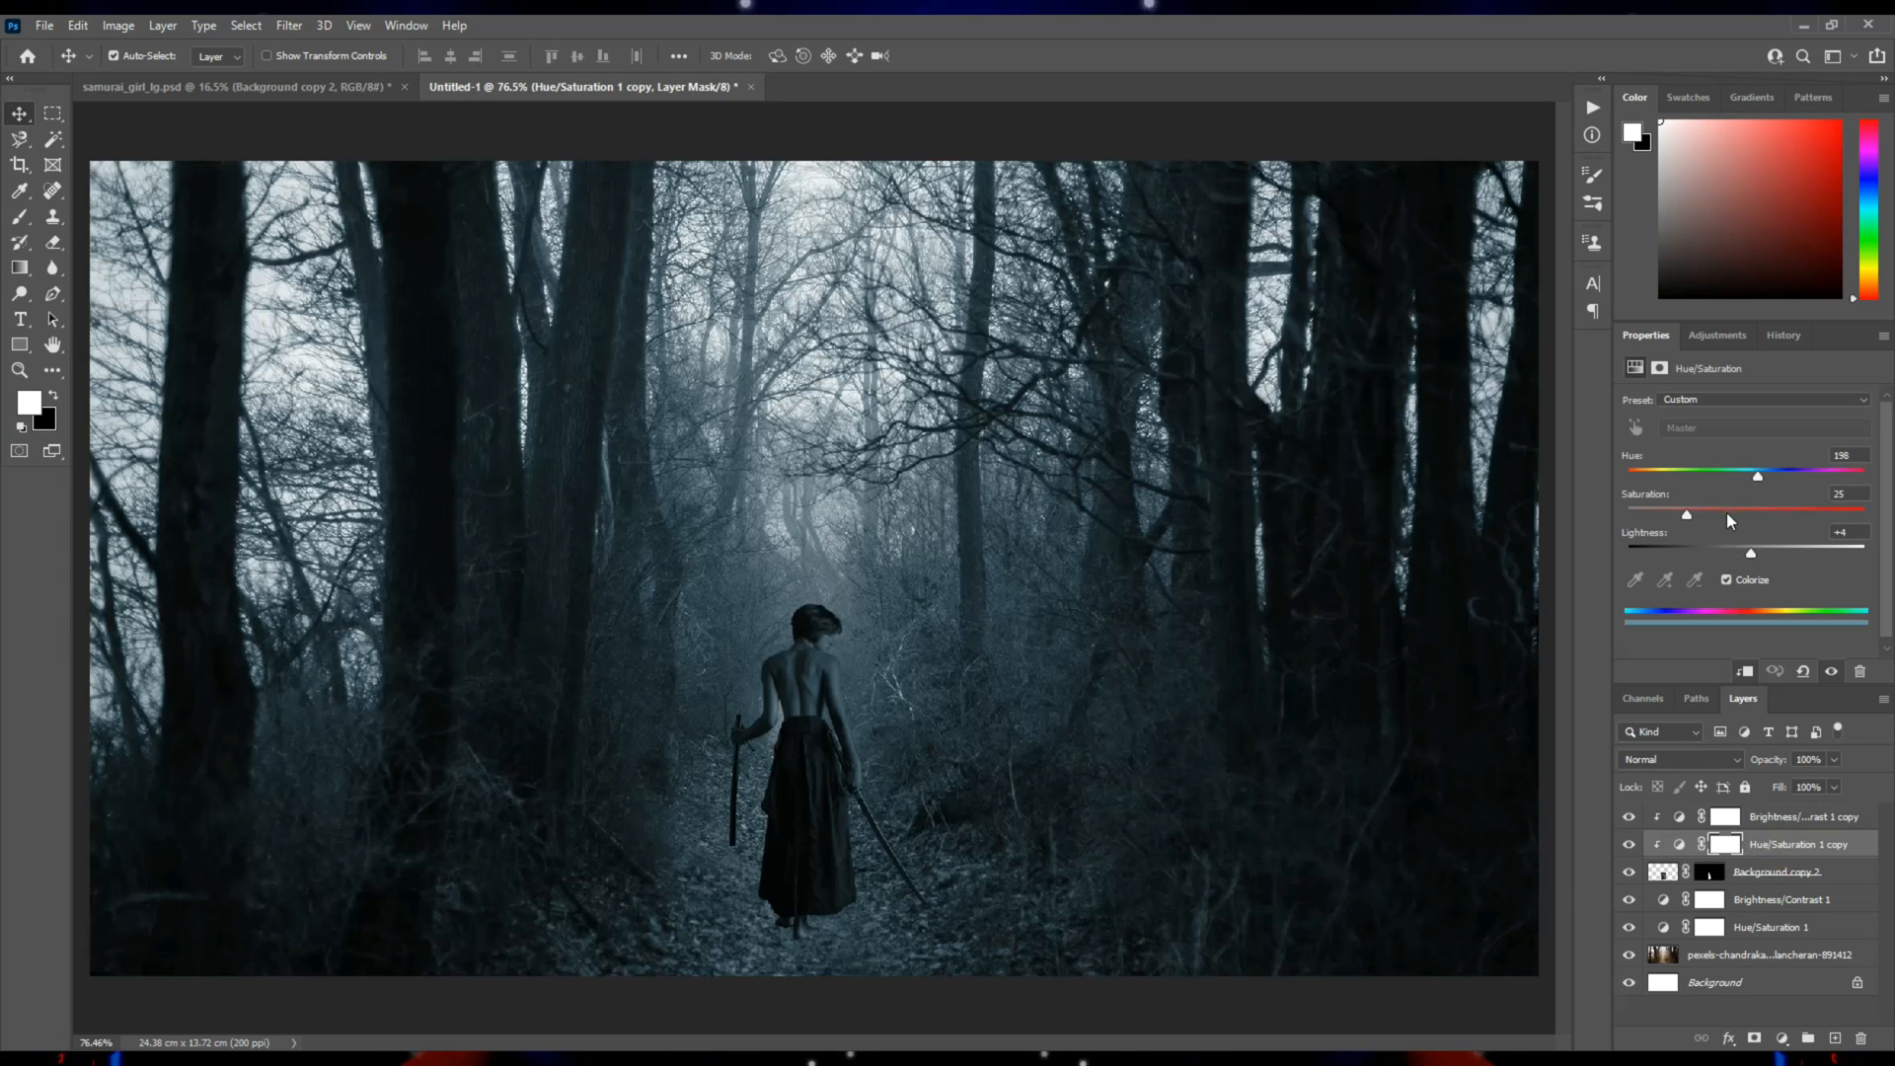
key("alt+bracketright")
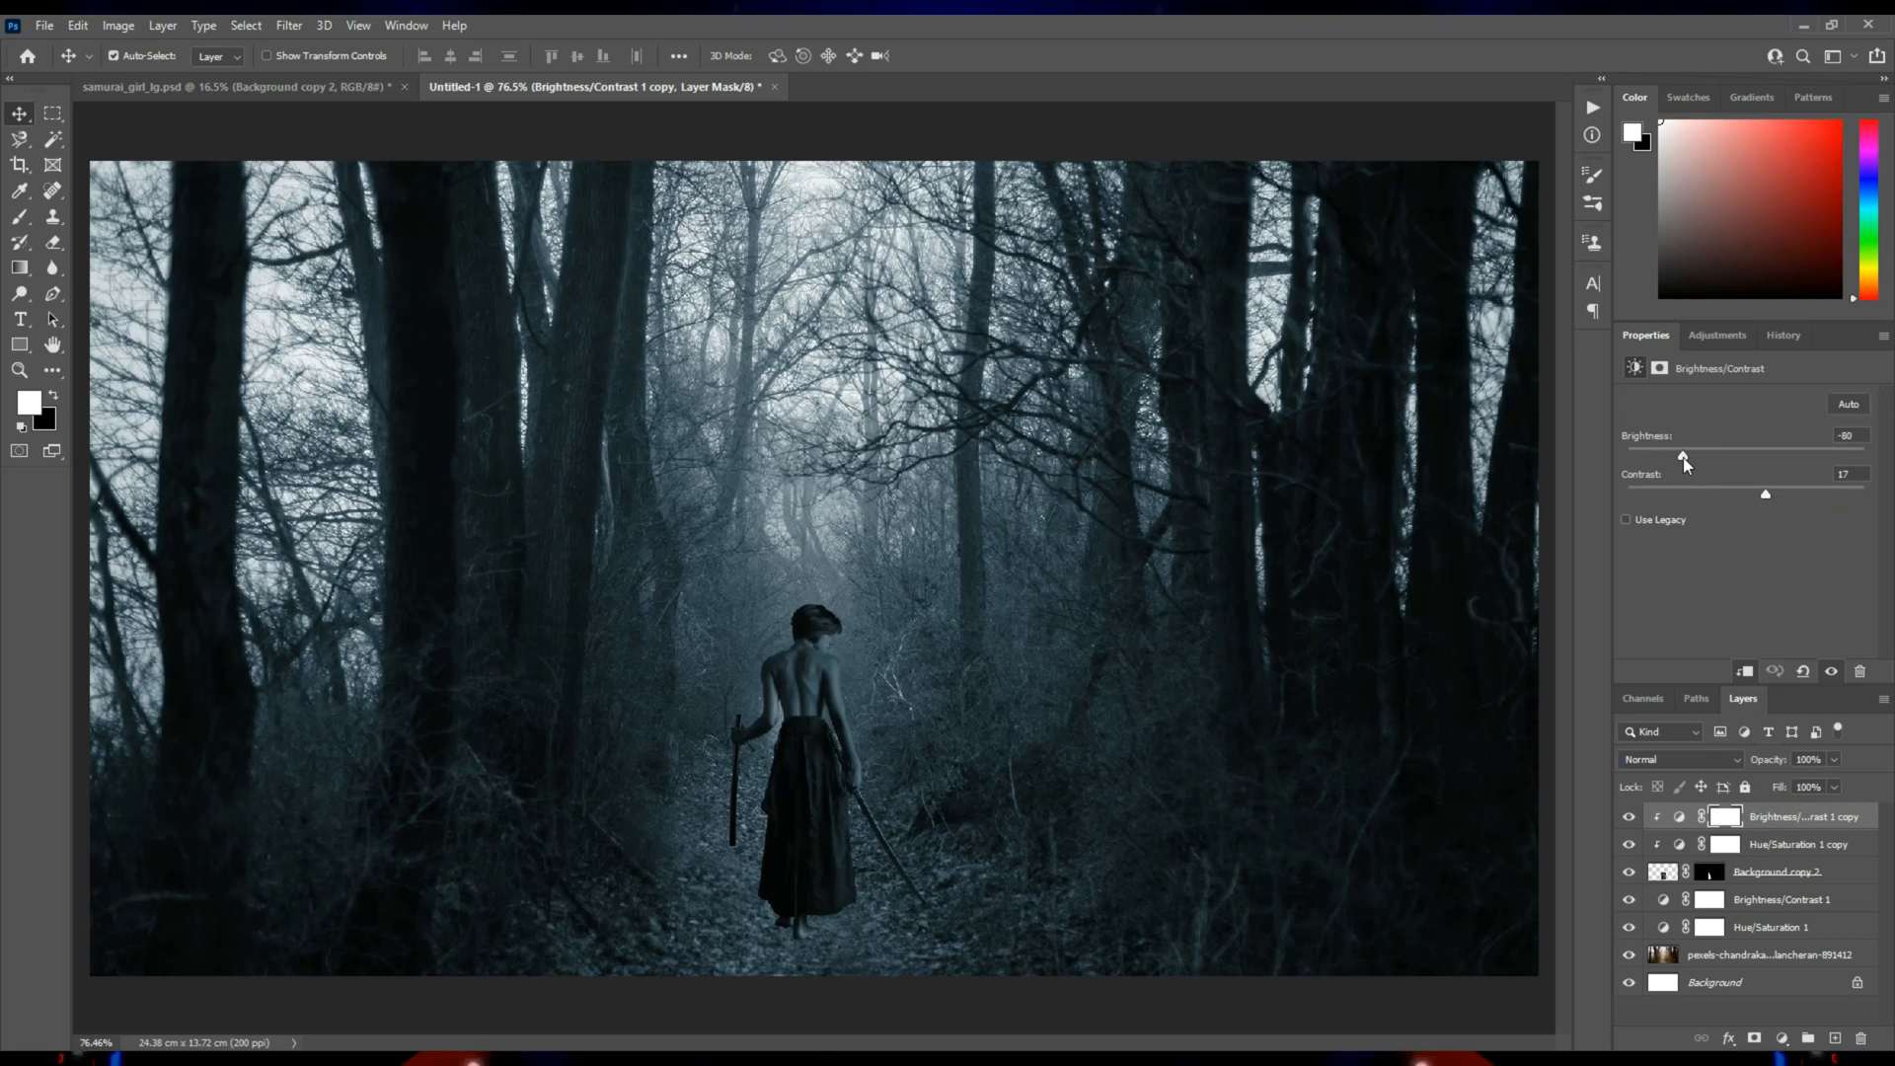
left_click_drag(1766, 500, 1742, 500)
Reduce the opacity of the samurai girl's clipped Hue/Saturation copy to 55%.
left_click(1758, 851)
left_click(1832, 786)
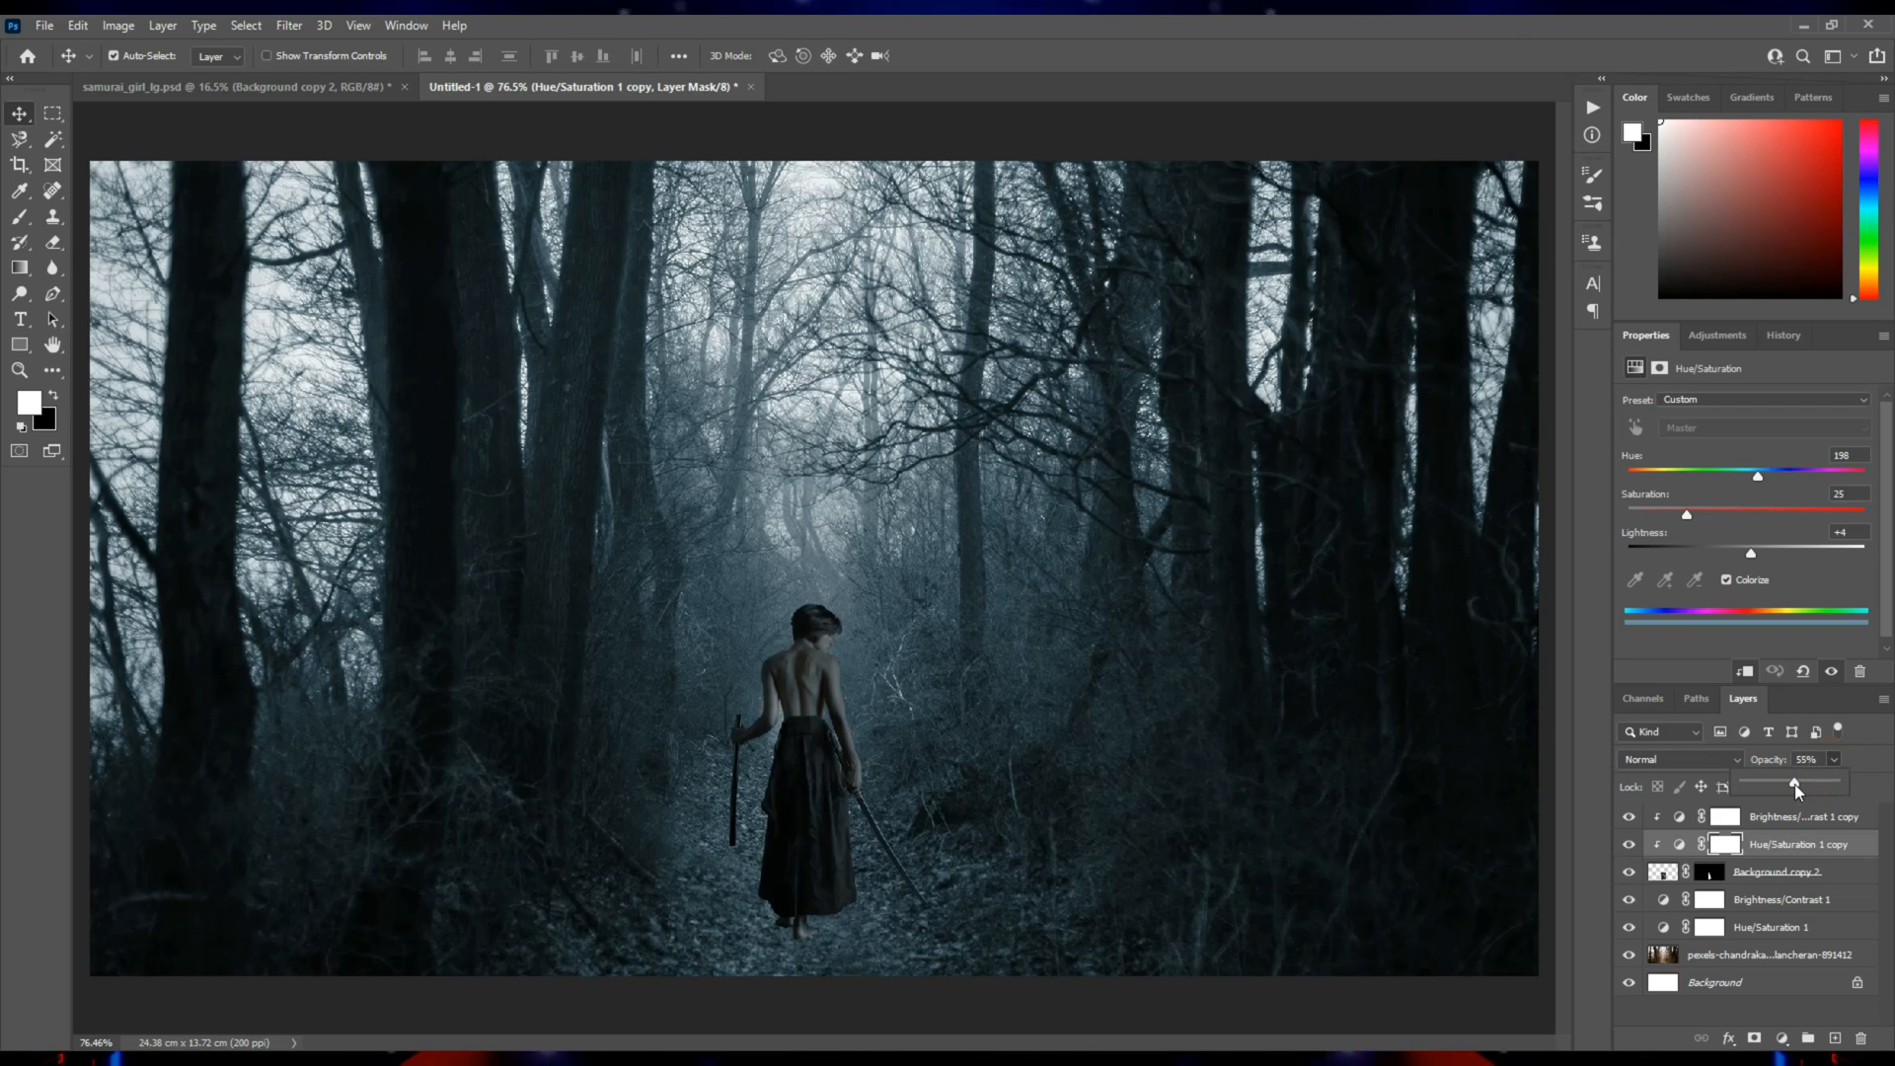
left_click(20, 116)
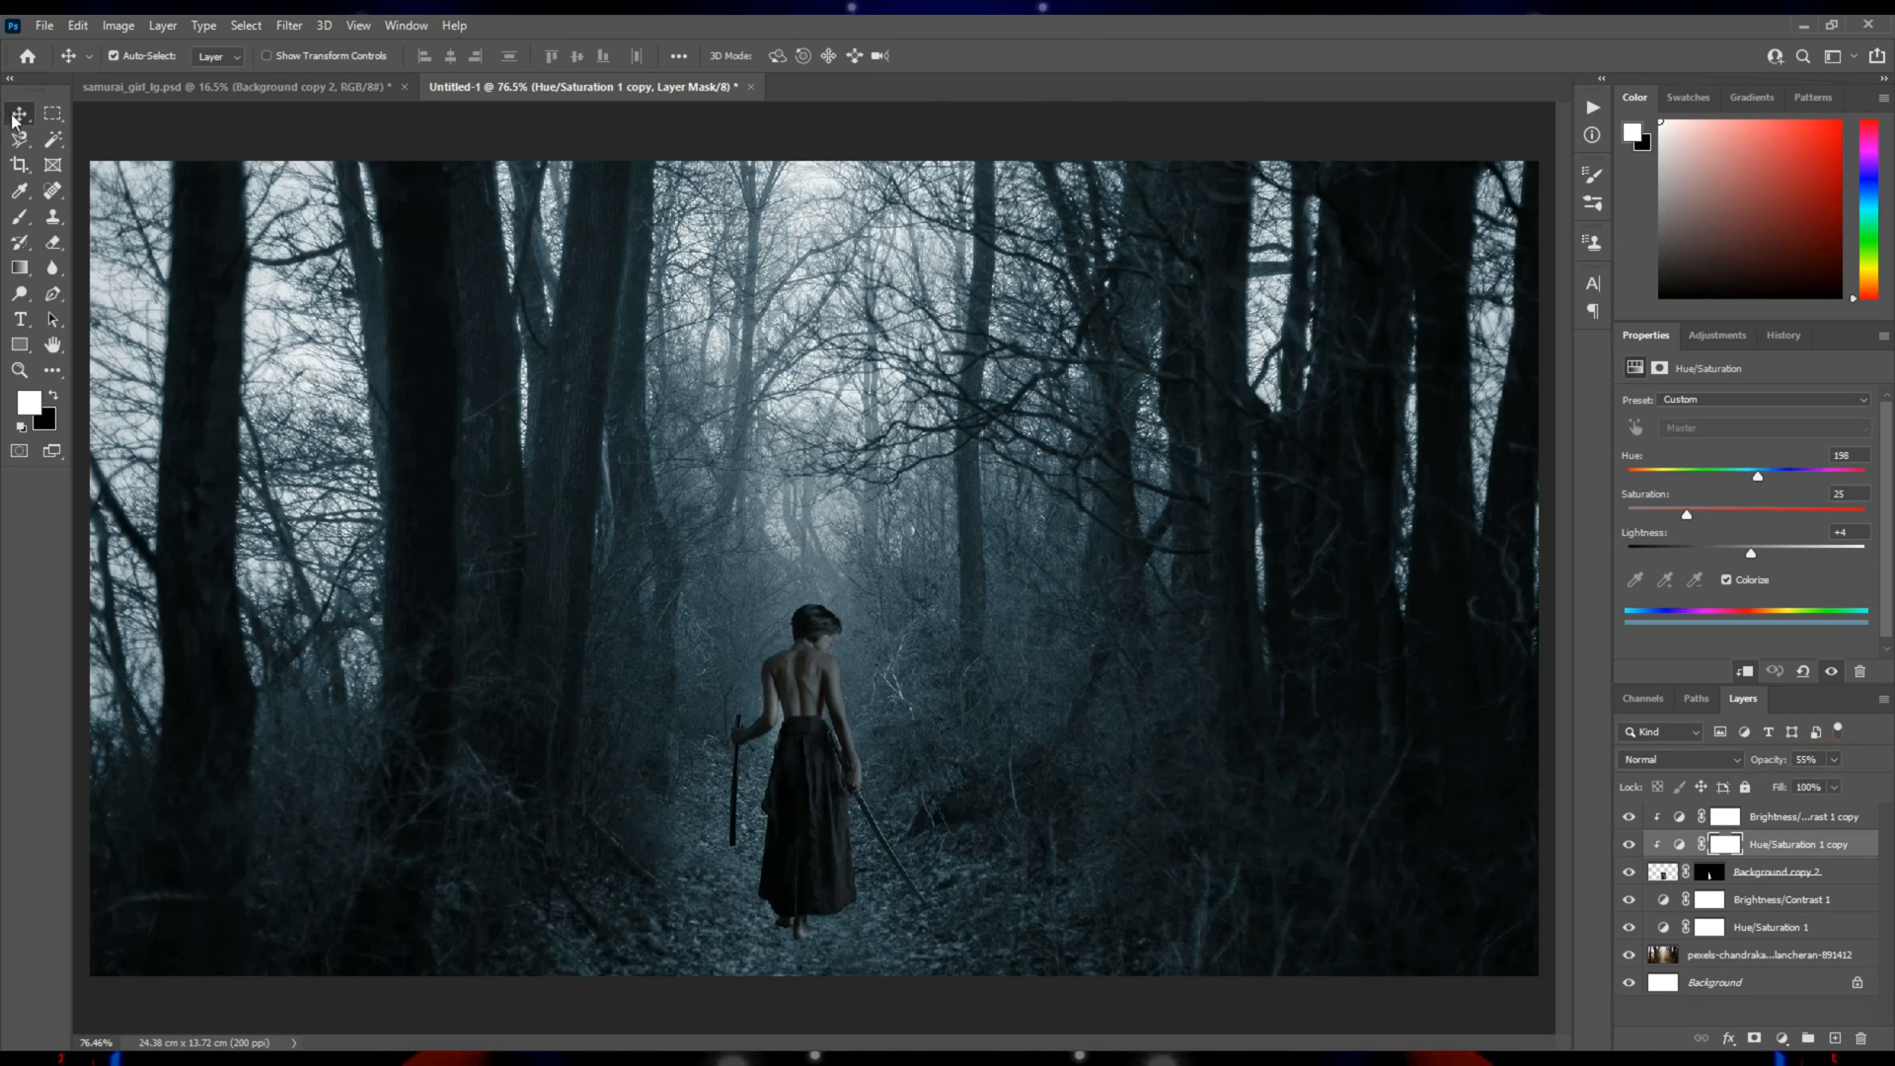
Open the transparent wolf PNG from the sesion6 folder and copy the wolf into the forest document.
mouse_move(209, 1060)
left_click(150, 972)
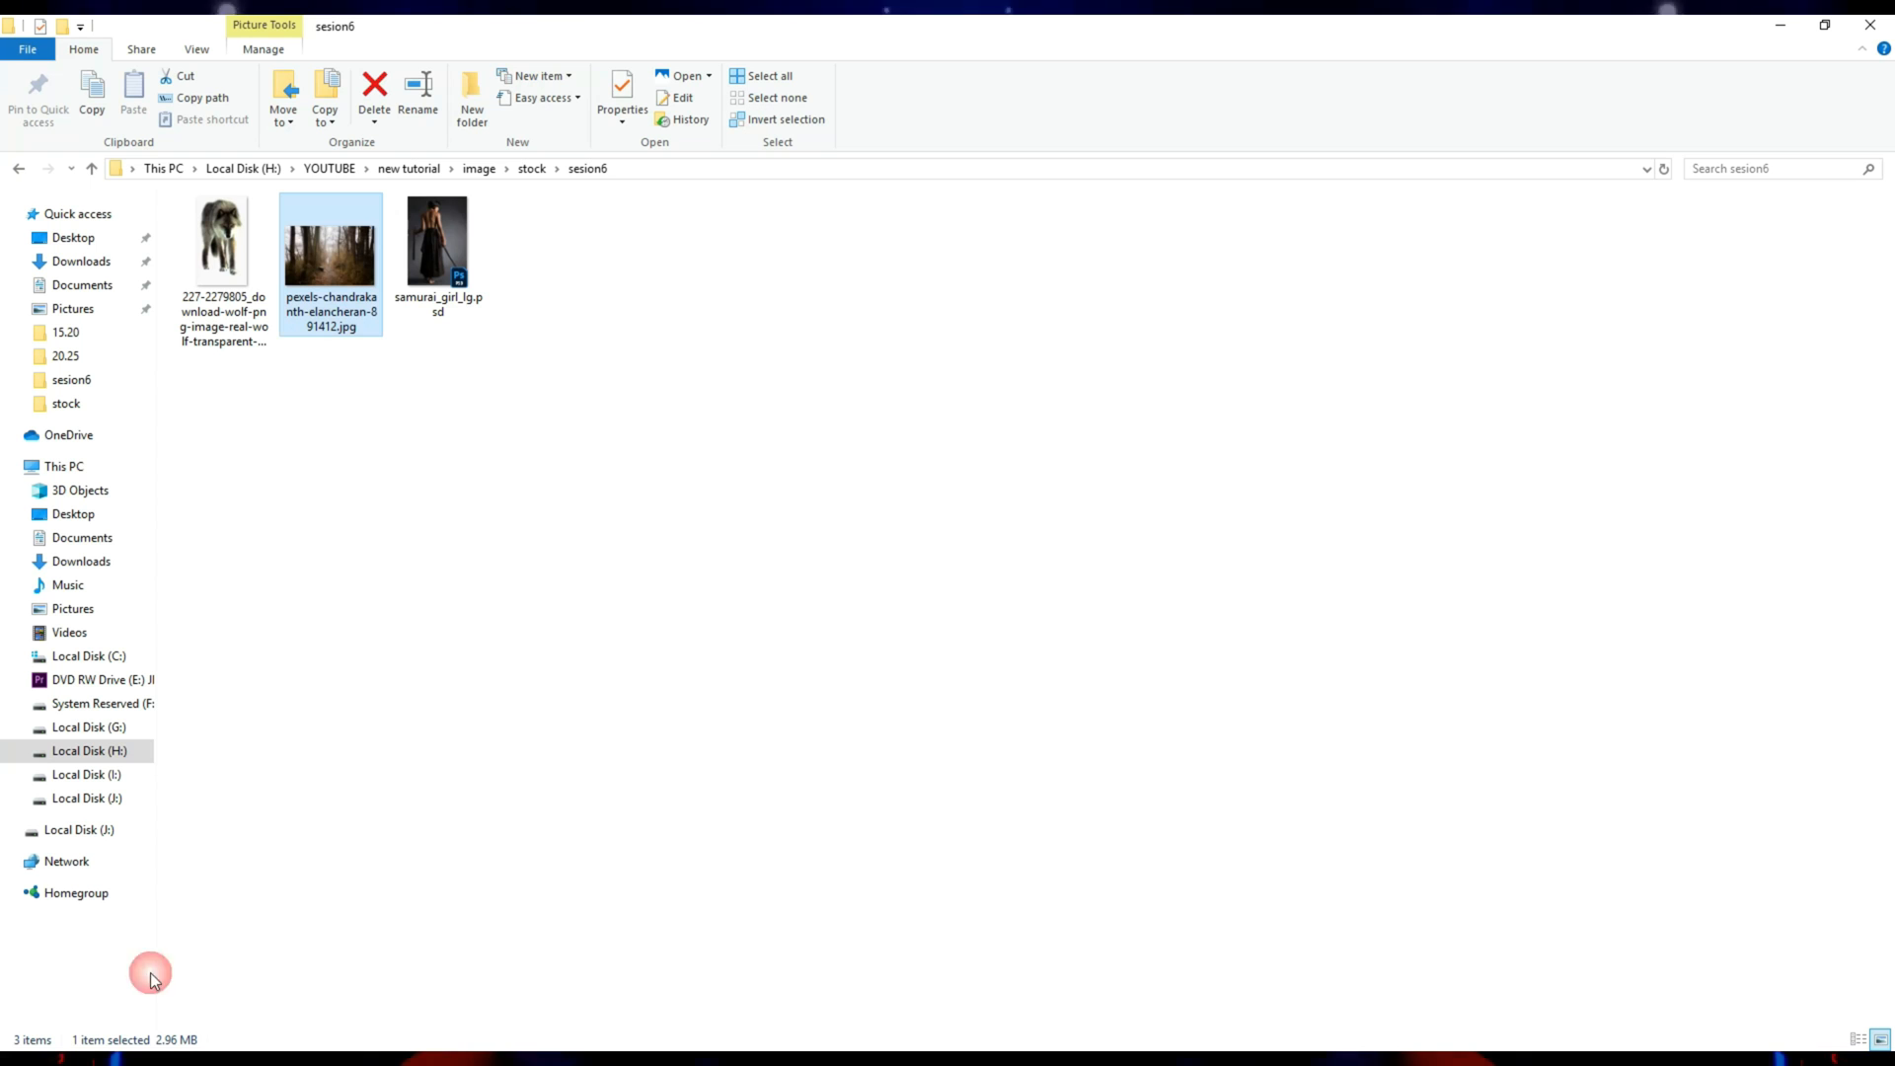
left_click(228, 275)
left_click_drag(223, 264, 1821, 943)
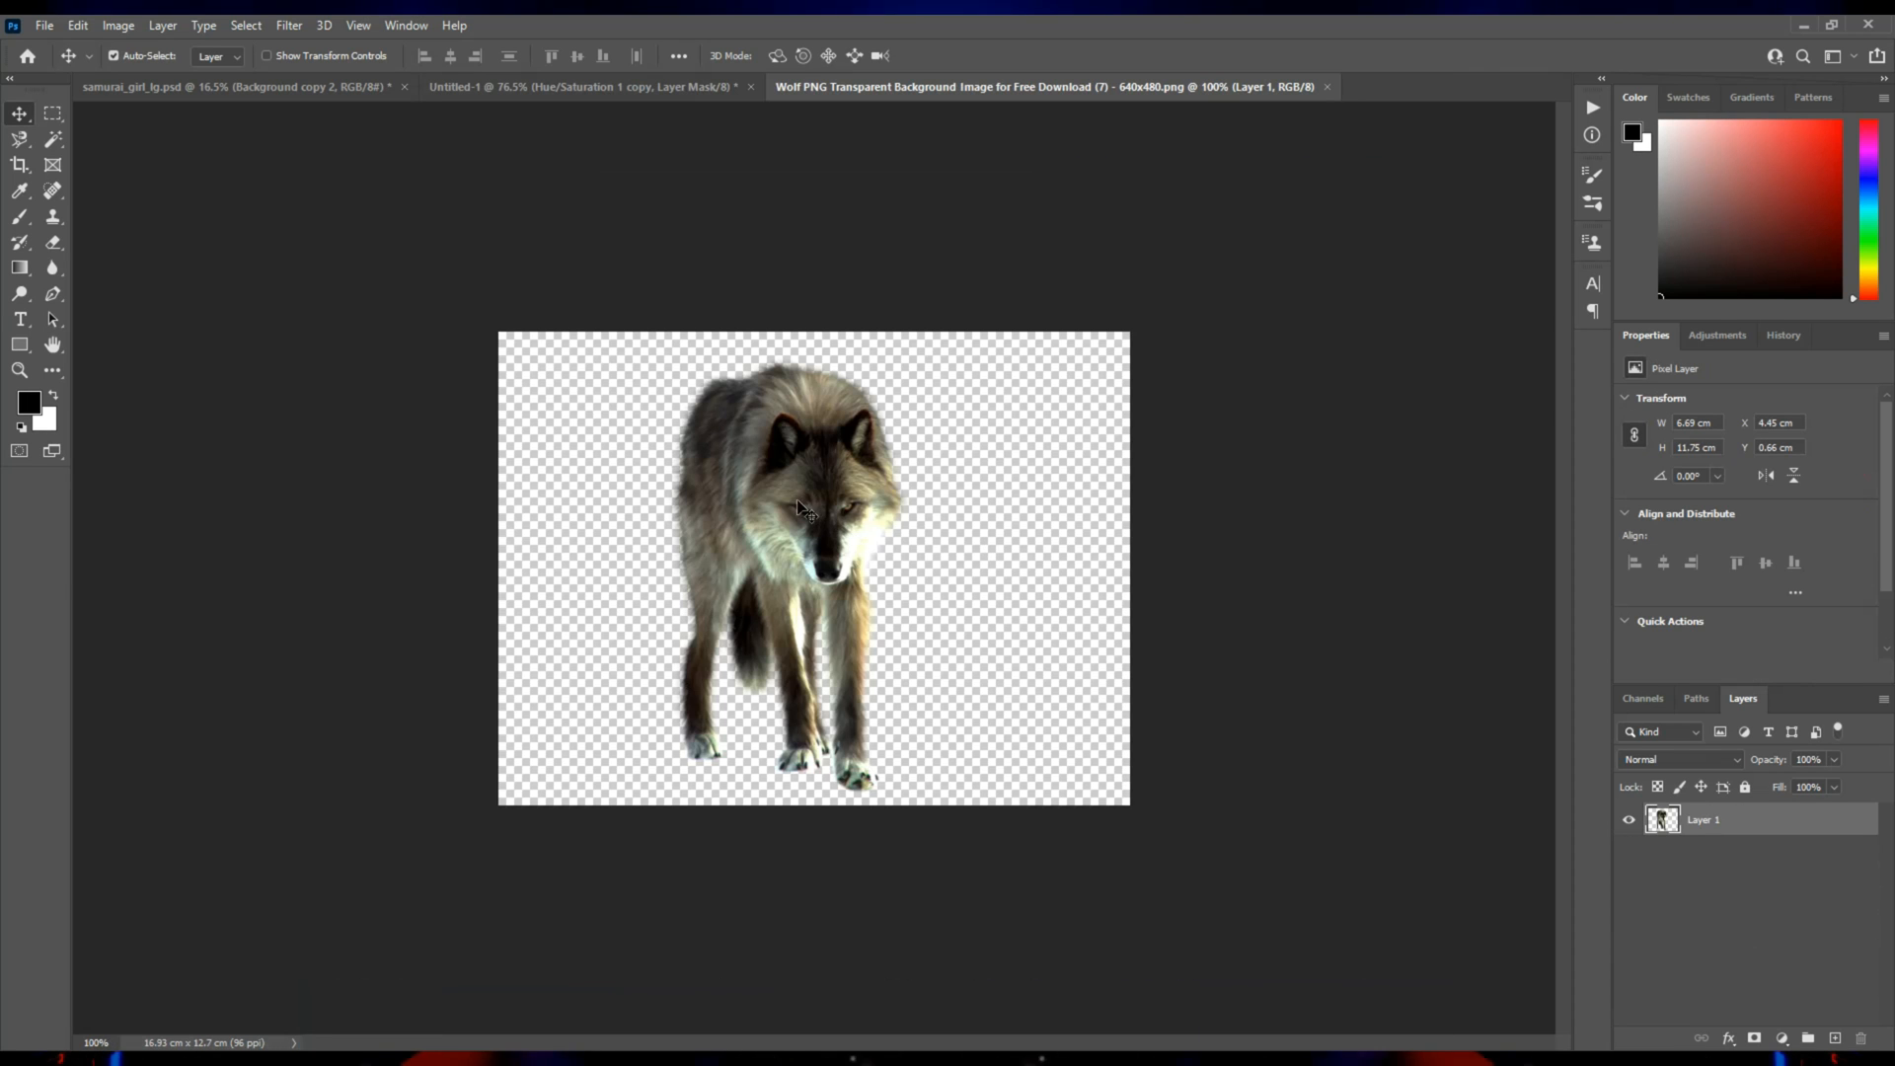
left_click_drag(787, 464, 801, 516)
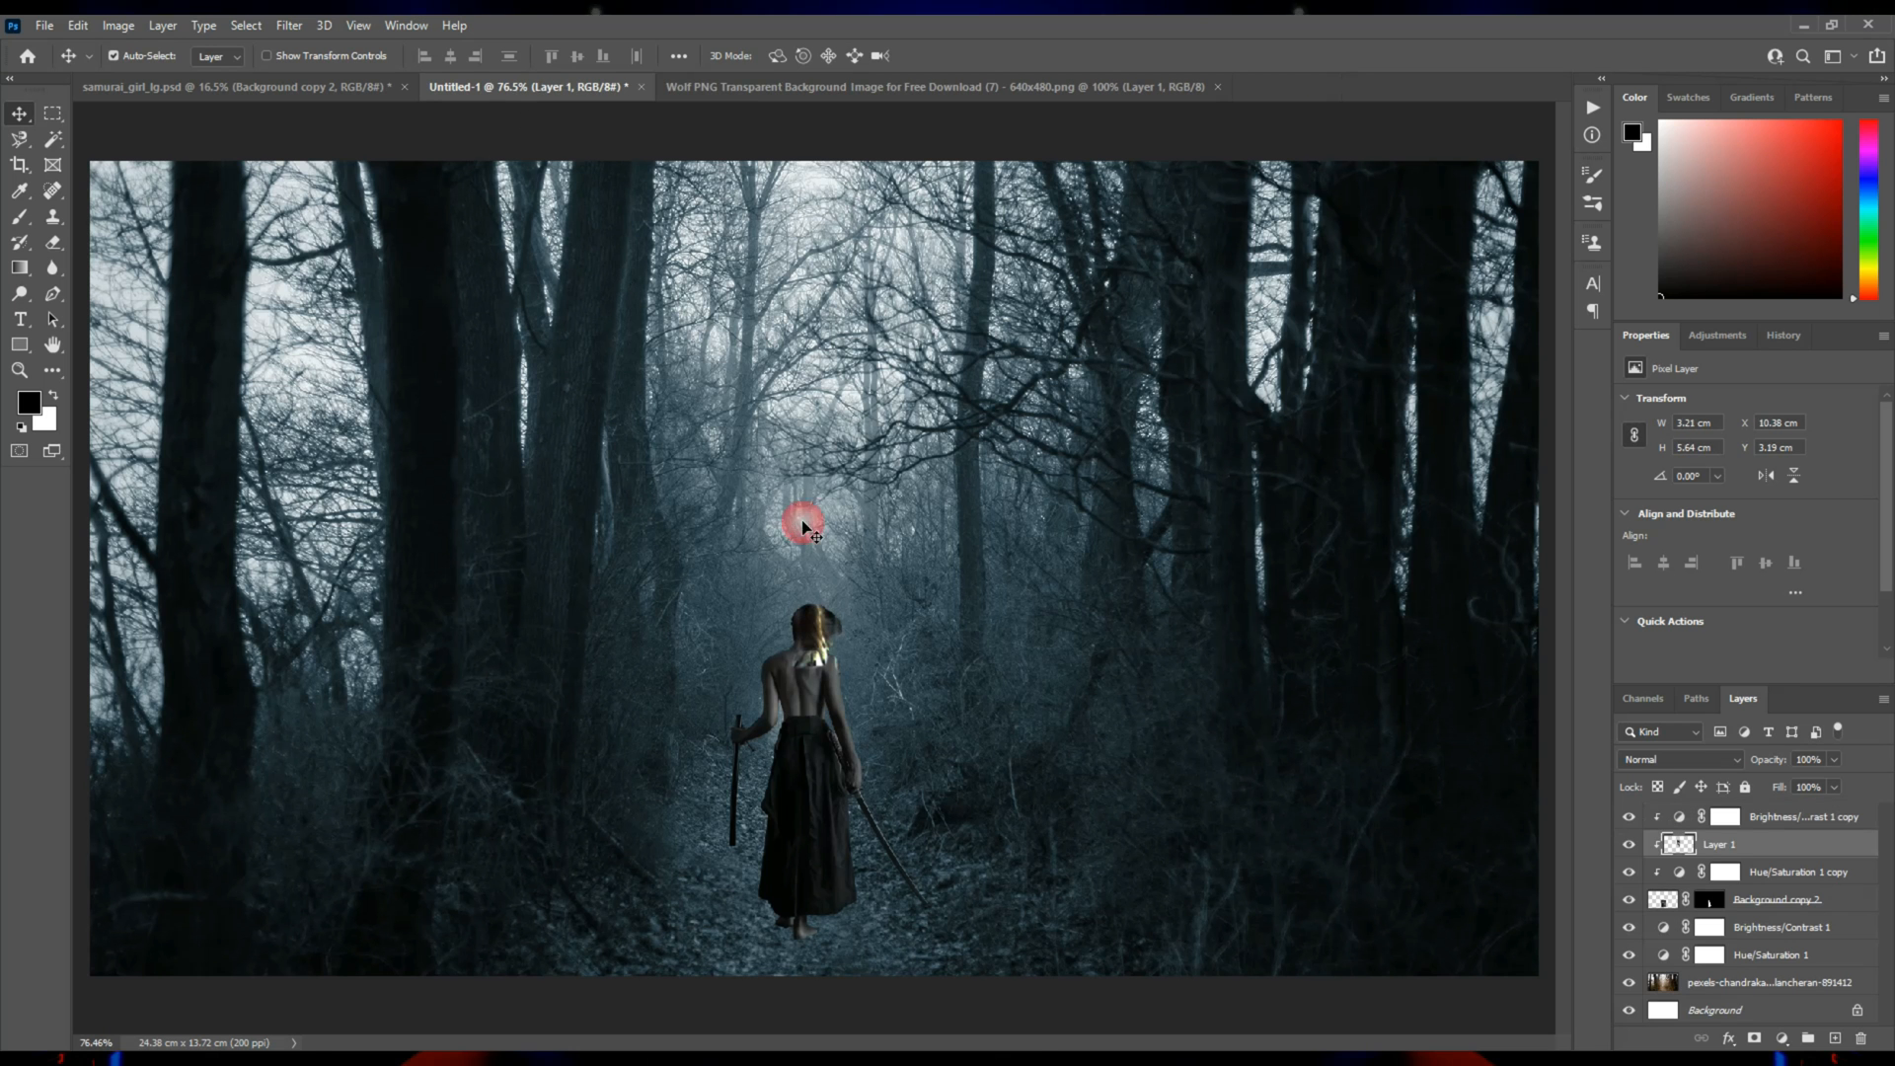
Move the wolf layer directly below the samurai girl layer and nudge the wolf down in large increments.
left_click_drag(1785, 844, 1777, 913)
key("shift+Down")
key("shift+Down")
key("shift+Down")
key("shift+Down")
key("shift+Down")
key("shift+Down")
key("shift+Down")
key("shift+Down")
key("shift+Down")
key("shift+Down")
key("shift+Down")
key("shift+Down")
key("shift+Down")
key("shift+Down")
key("shift+Down")
key("shift+Down")
key("shift+Down")
key("shift+Down")
key("shift+Down")
Enlarge the wolf to about 6.65 × 11.67 cm so it towers behind the samurai girl, and commit the transform.
key("ctrl+t")
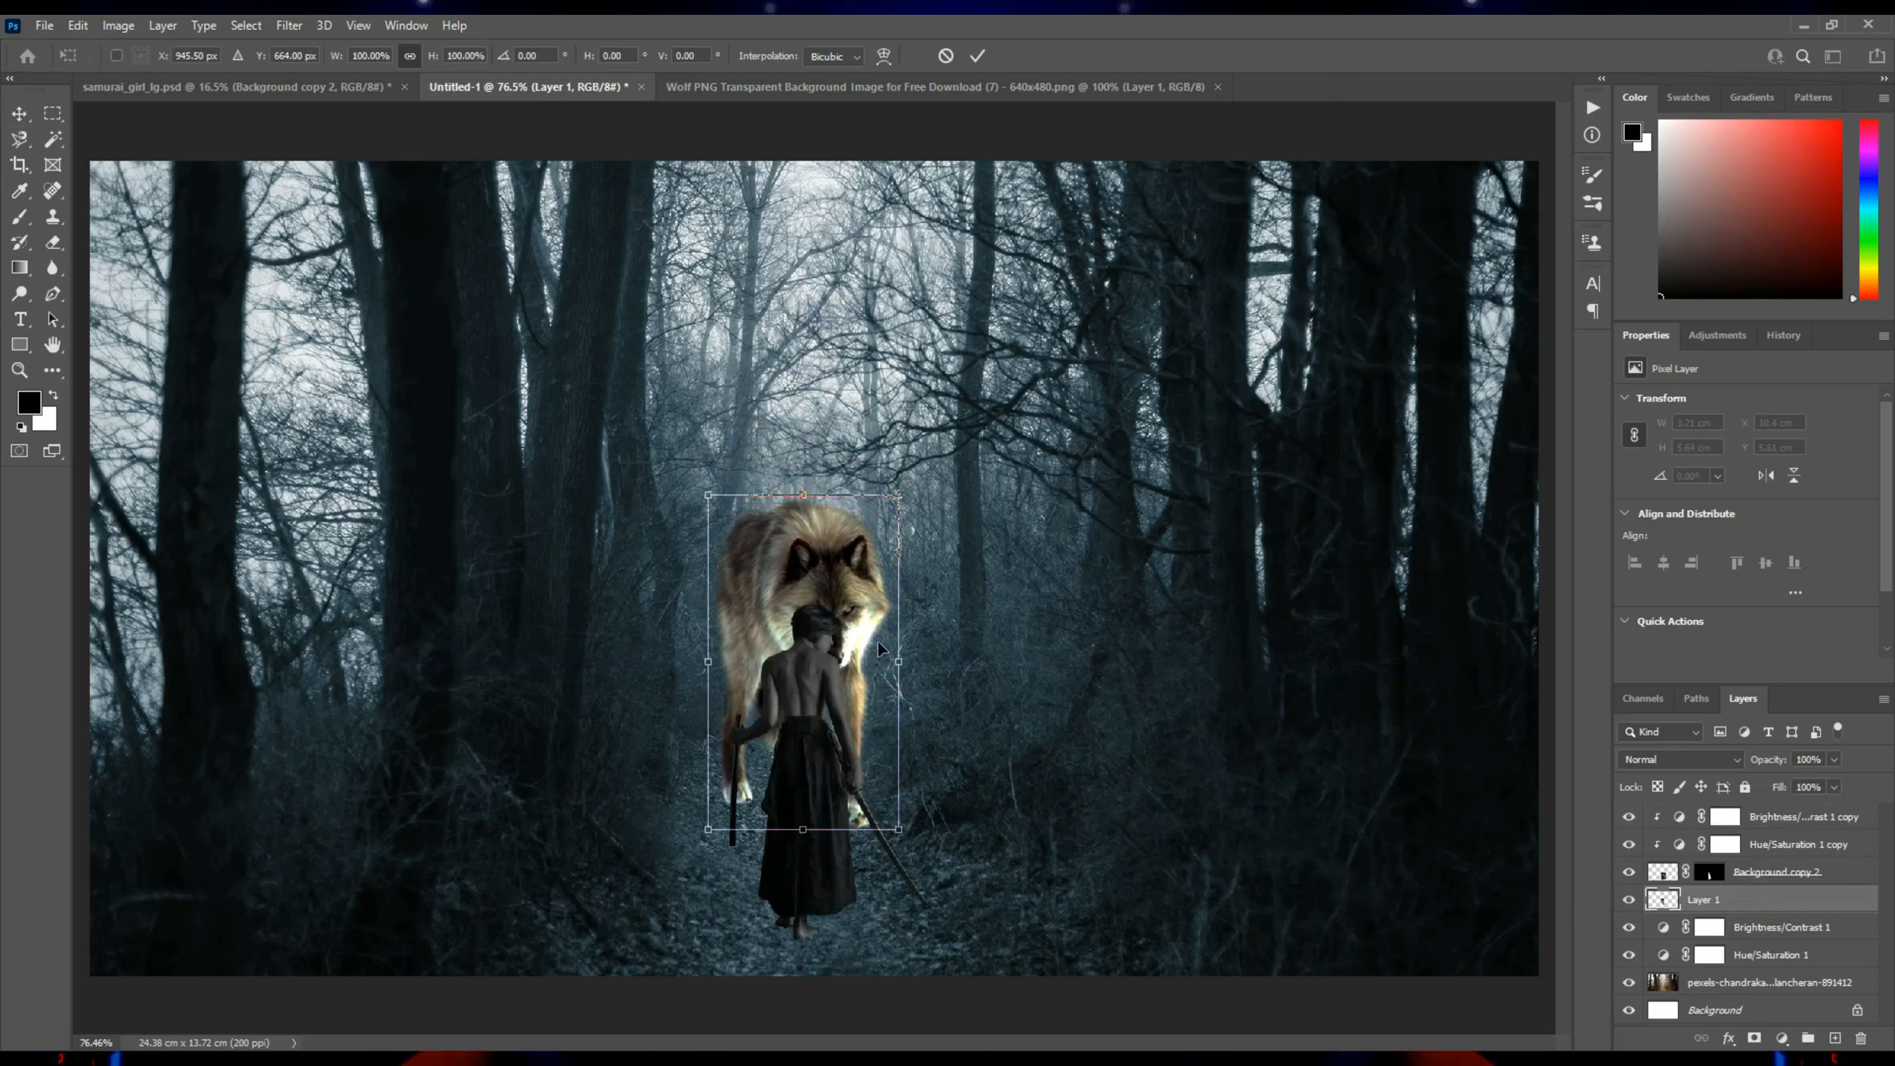
left_click_drag(810, 490, 846, 164)
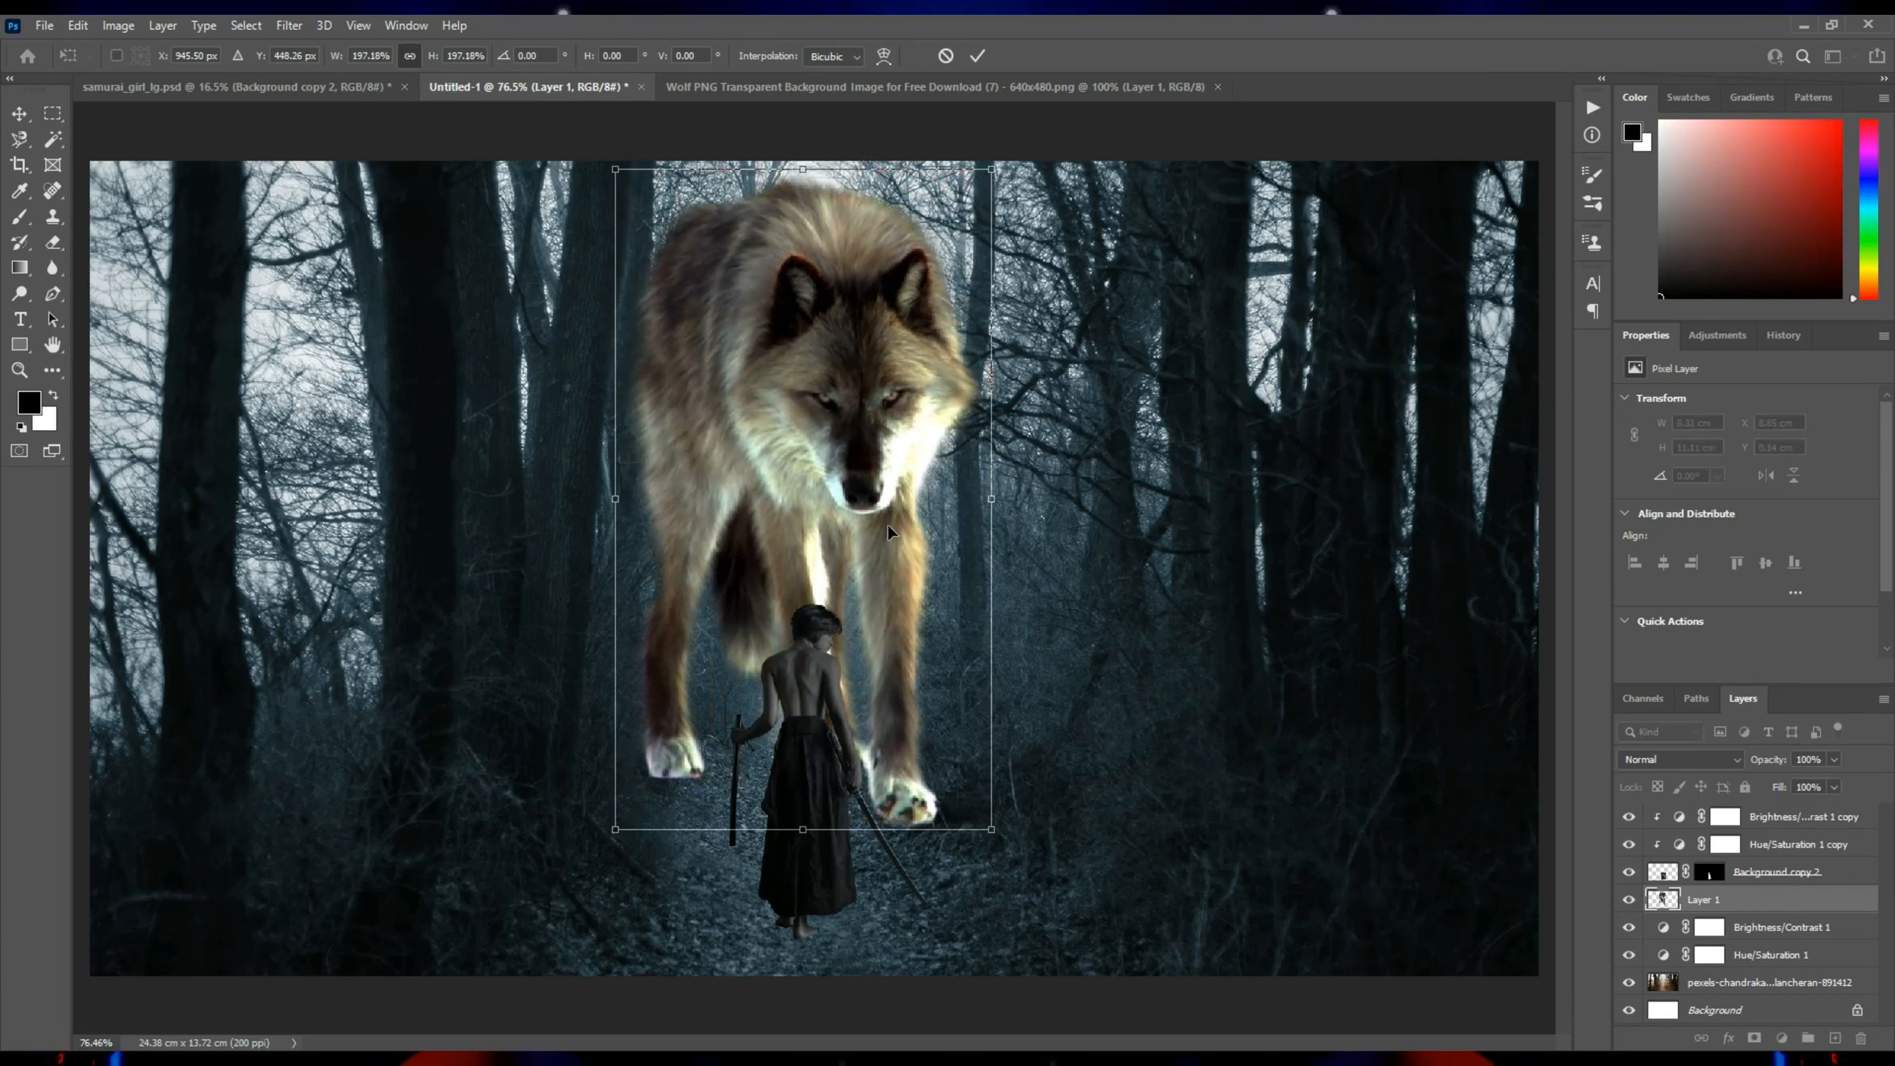
left_click_drag(991, 499, 1018, 505)
left_click_drag(922, 541, 931, 555)
key("Return")
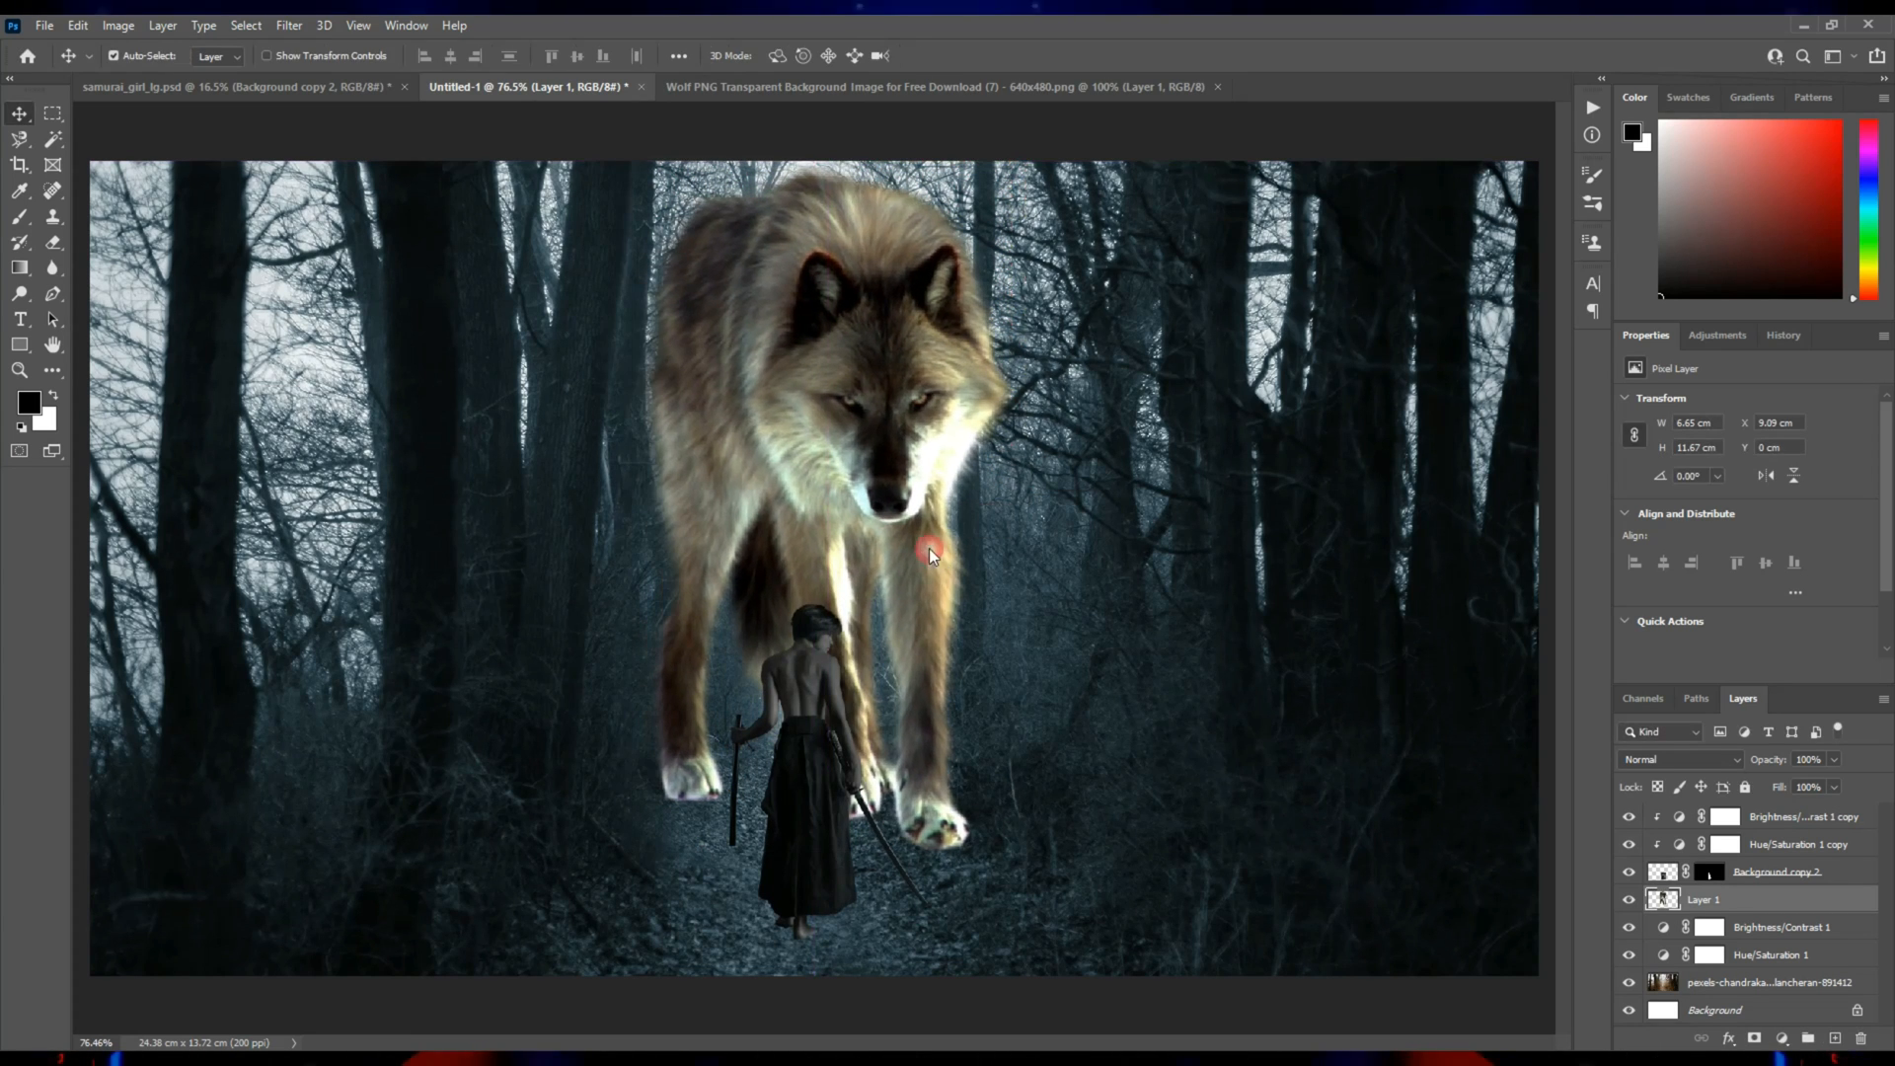
Nudge the wolf slightly left to an X position of 8.89 cm.
left_click(927, 767)
key("Left")
key("Left")
key("Left")
key("Left")
key("Left")
key("Left")
key("Left")
key("Left")
key("Left")
key("Left")
key("Left")
key("Left")
key("Left")
key("Left")
key("Left")
key("Left")
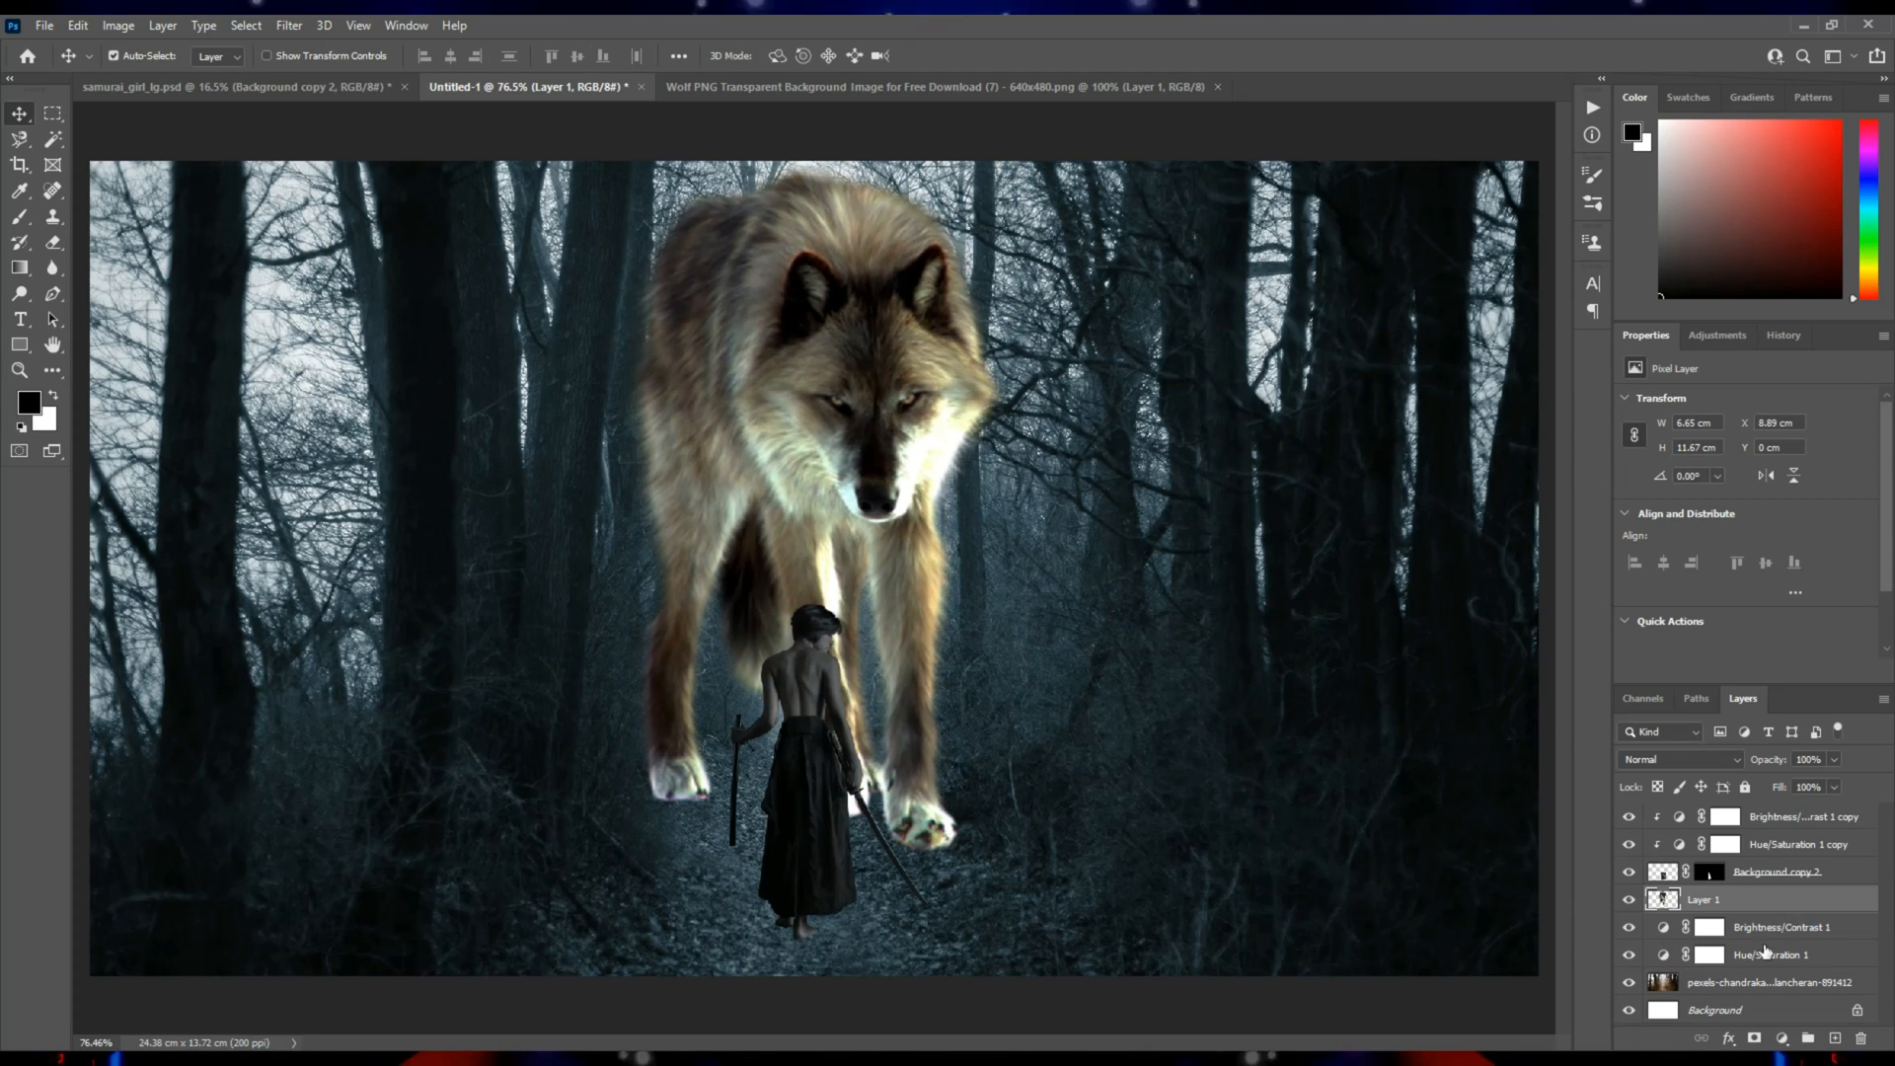
Add a colorized Hue/Saturation adjustment directly above the wolf layer with hue 198 and saturation 25.
left_click(1783, 1039)
left_click(1788, 859)
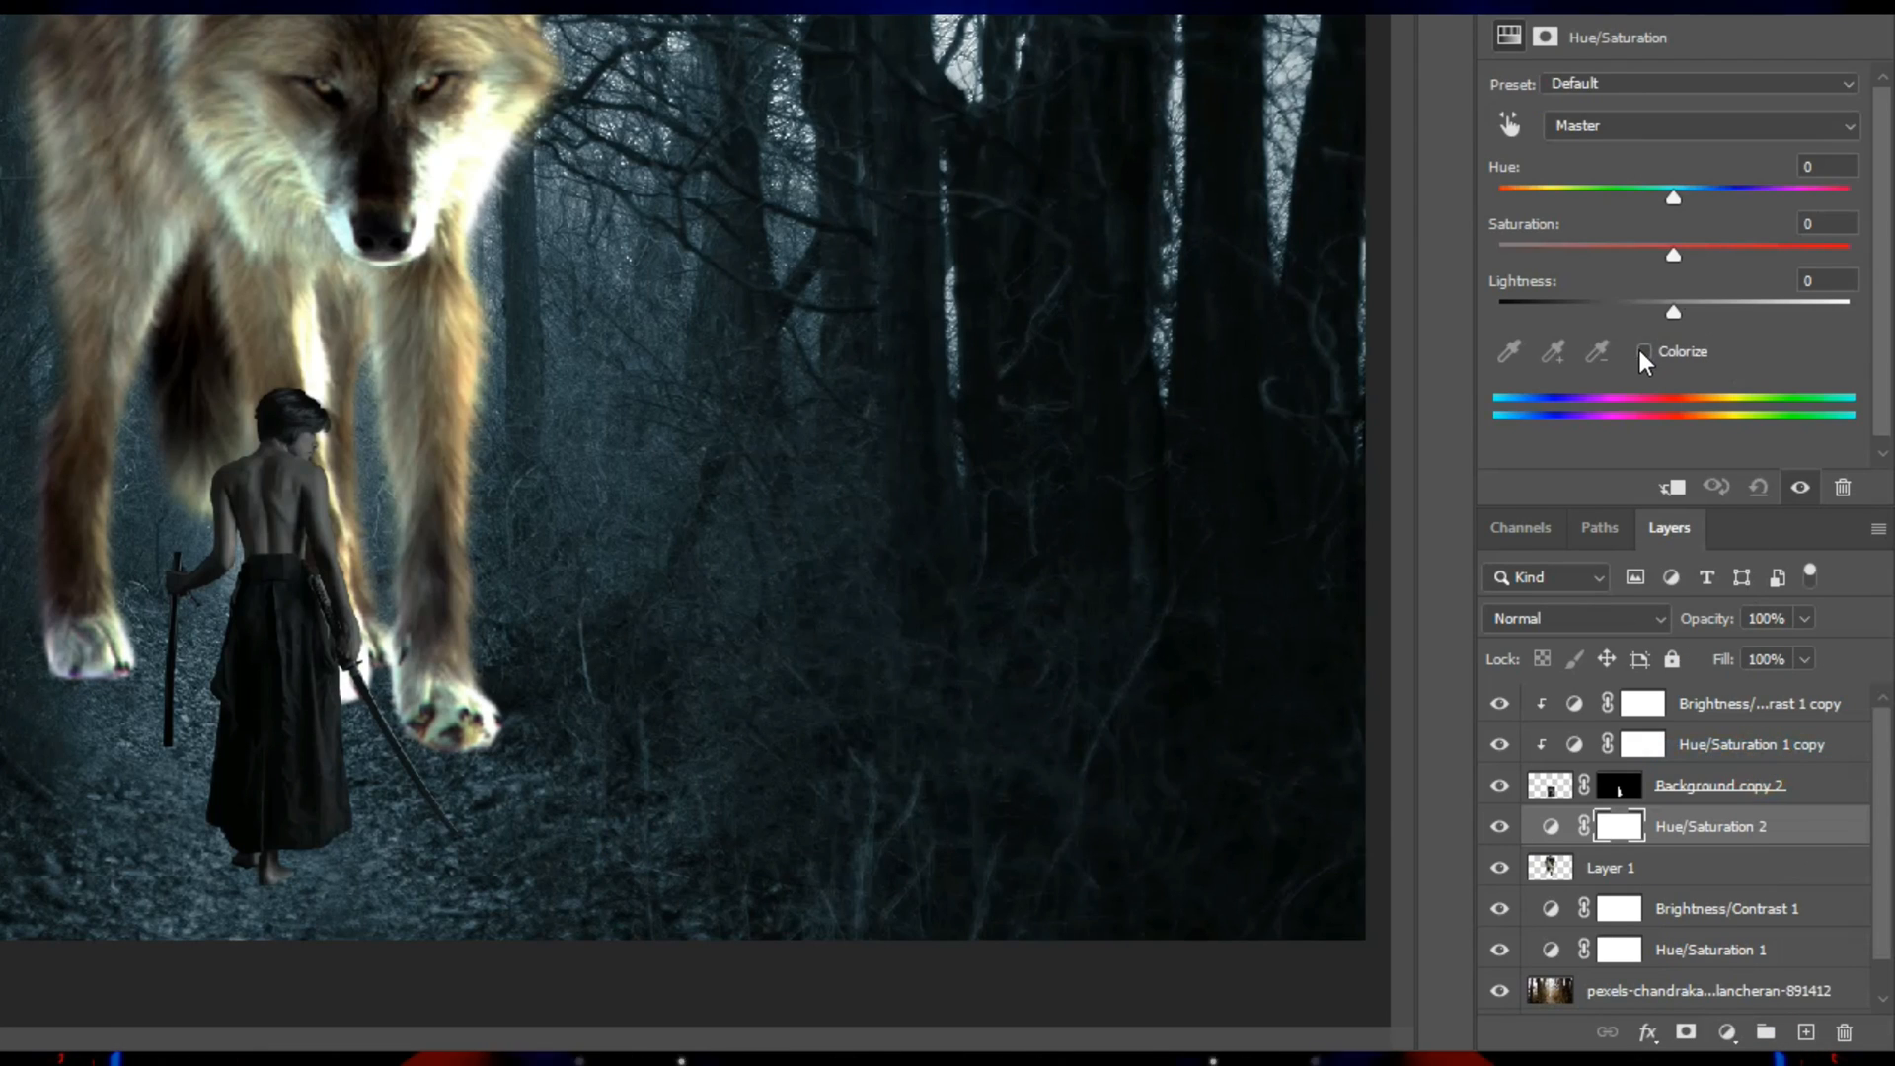
left_click(1643, 352)
left_click_drag(1679, 199, 1692, 199)
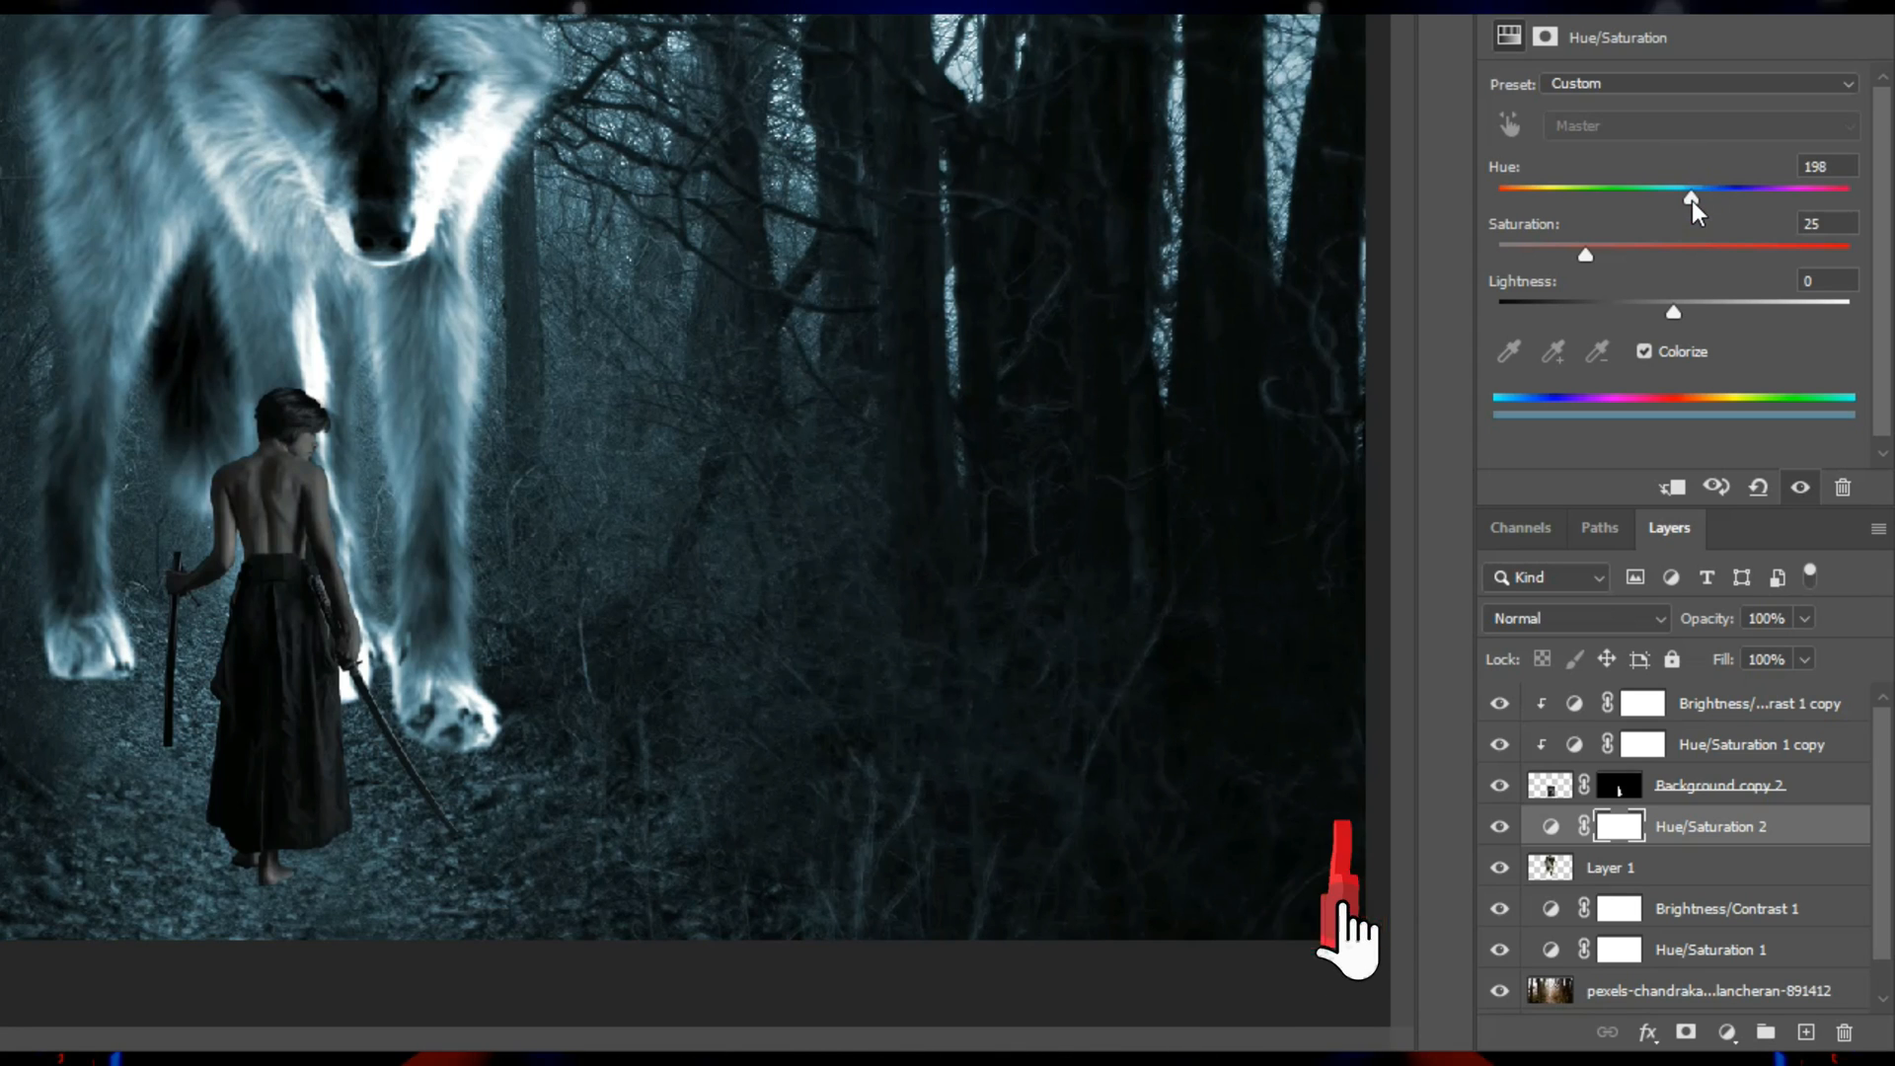
Add a Brightness/Contrast adjustment with brightness -41 above the wolf's Hue/Saturation layer and clip both adjustments to the wolf layer.
left_click(1728, 1032)
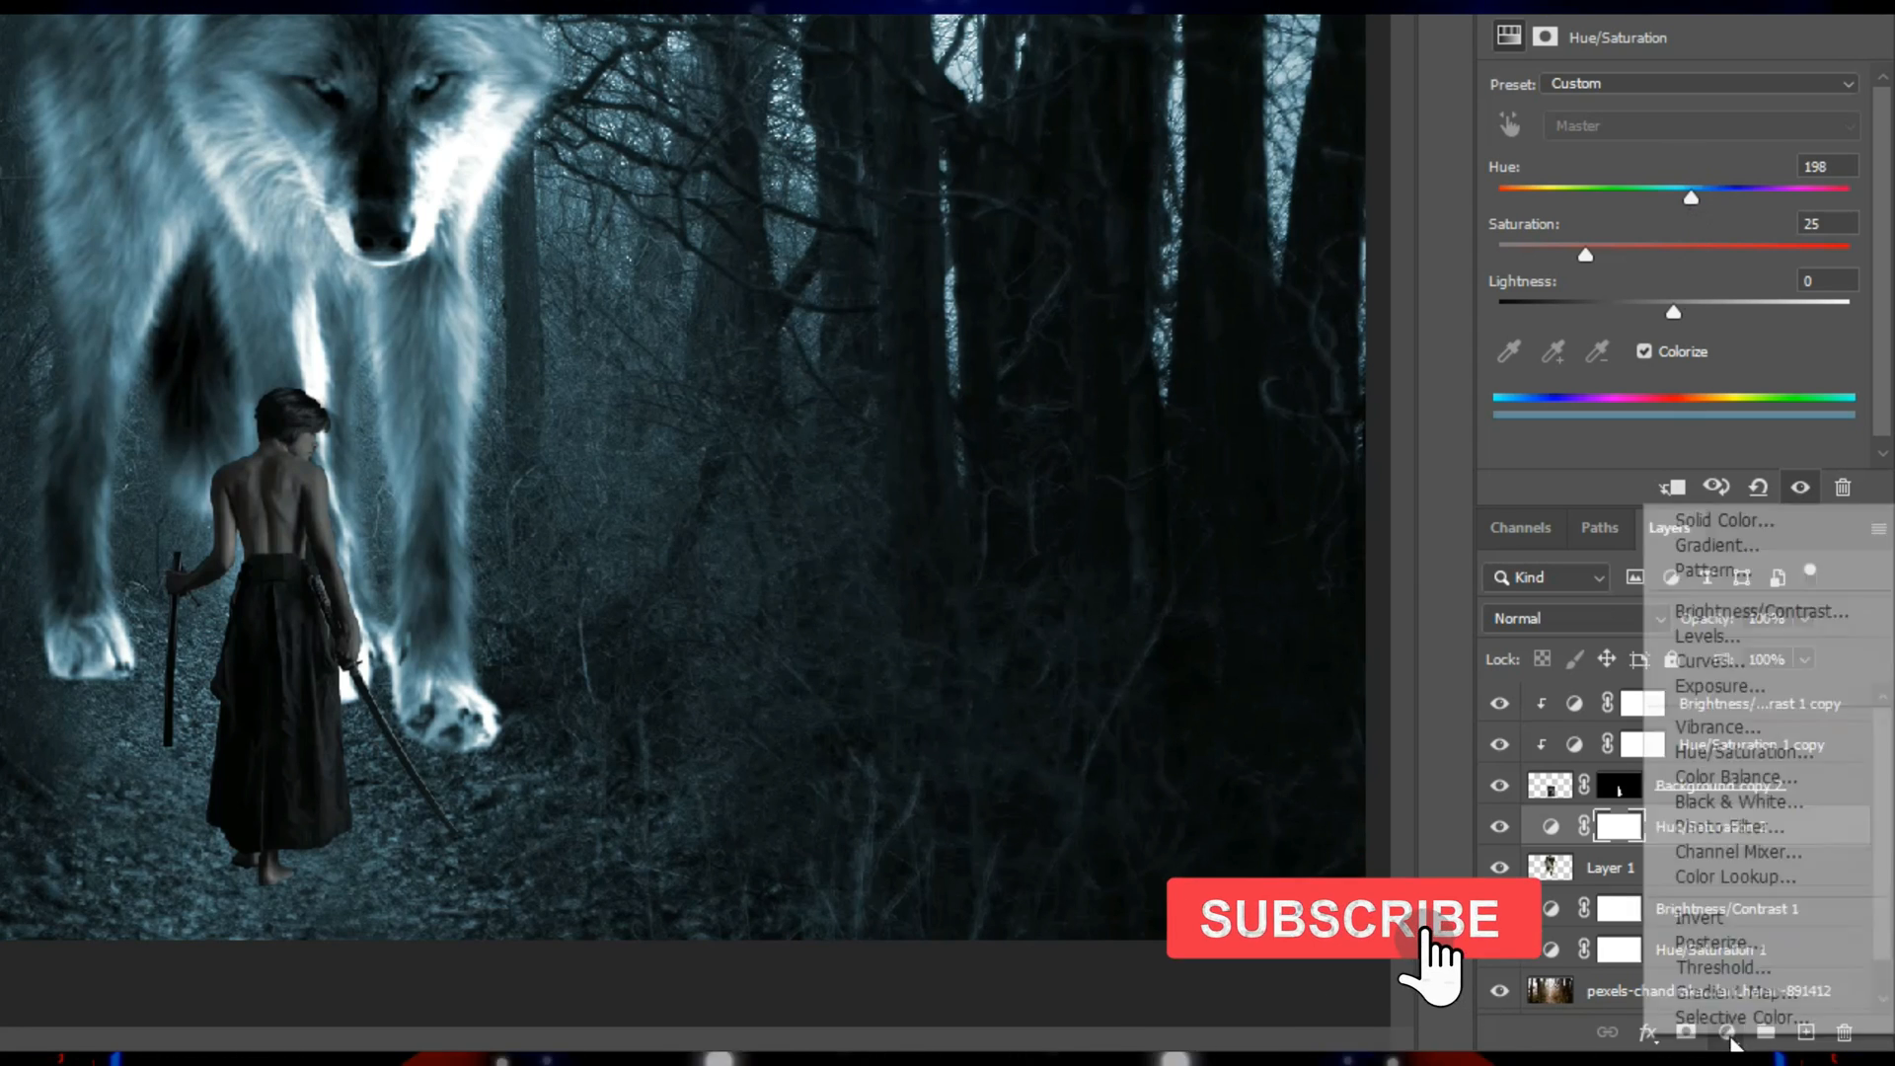
left_click(1734, 610)
left_click_drag(1655, 163, 1626, 164)
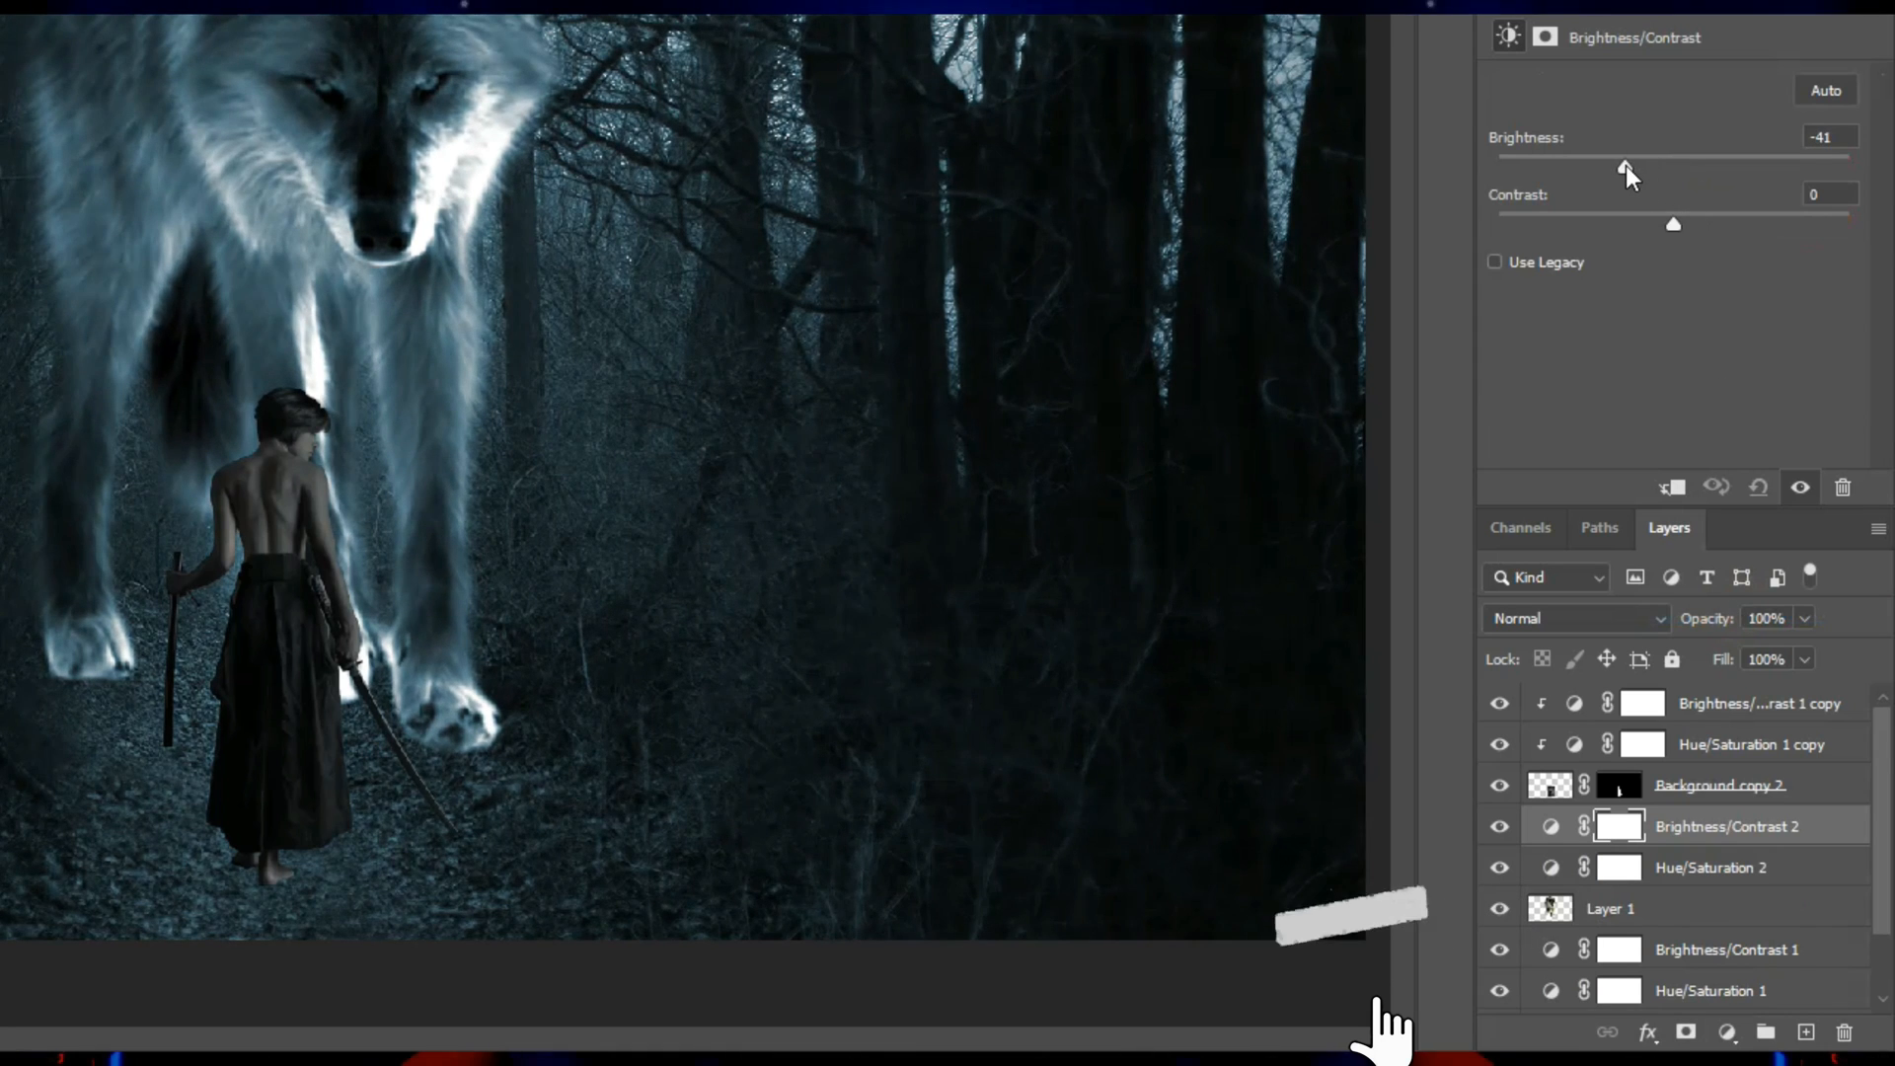
left_click(1706, 881)
key("ctrl+alt+g")
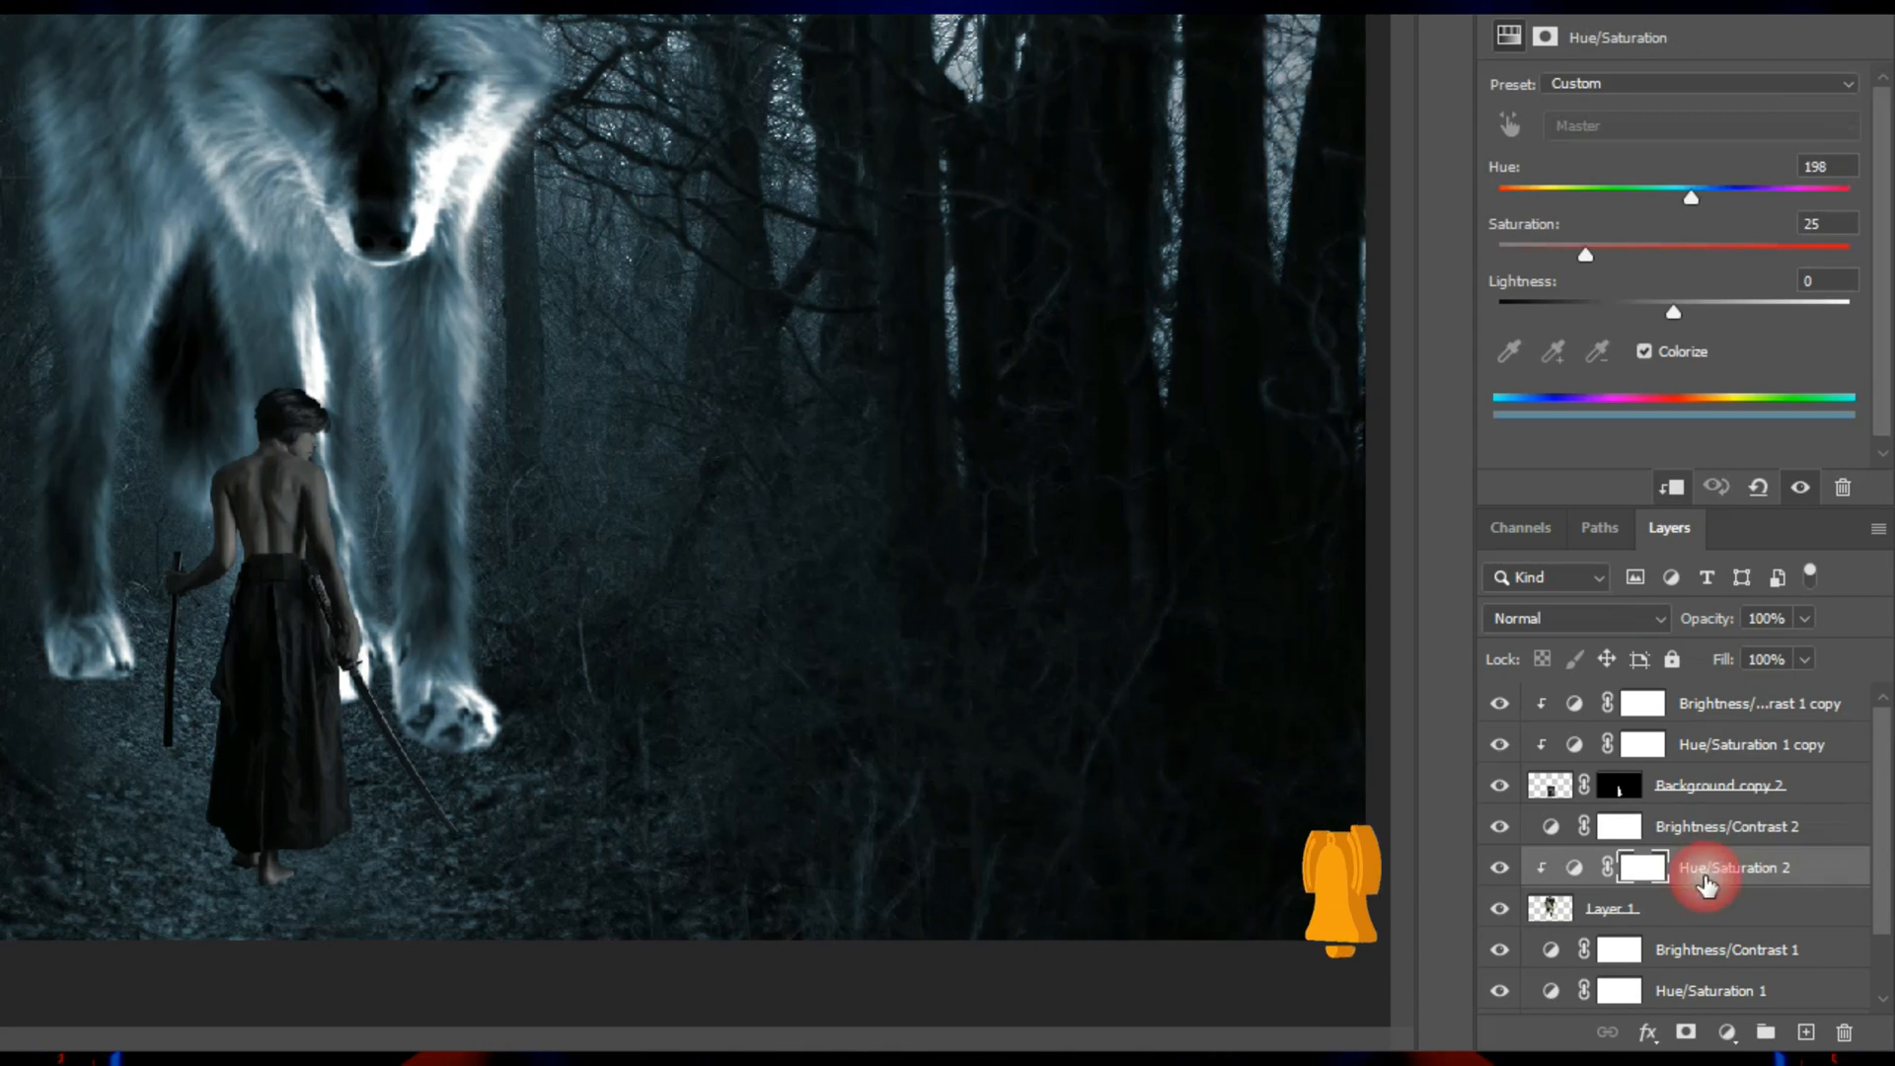
left_click(1710, 846, "alt")
Darken the wolf by setting its clipped Brightness/Contrast brightness to -117 and its Hue/Saturation lightness to -10.
left_click(1705, 829)
left_click_drag(1615, 168, 1536, 176)
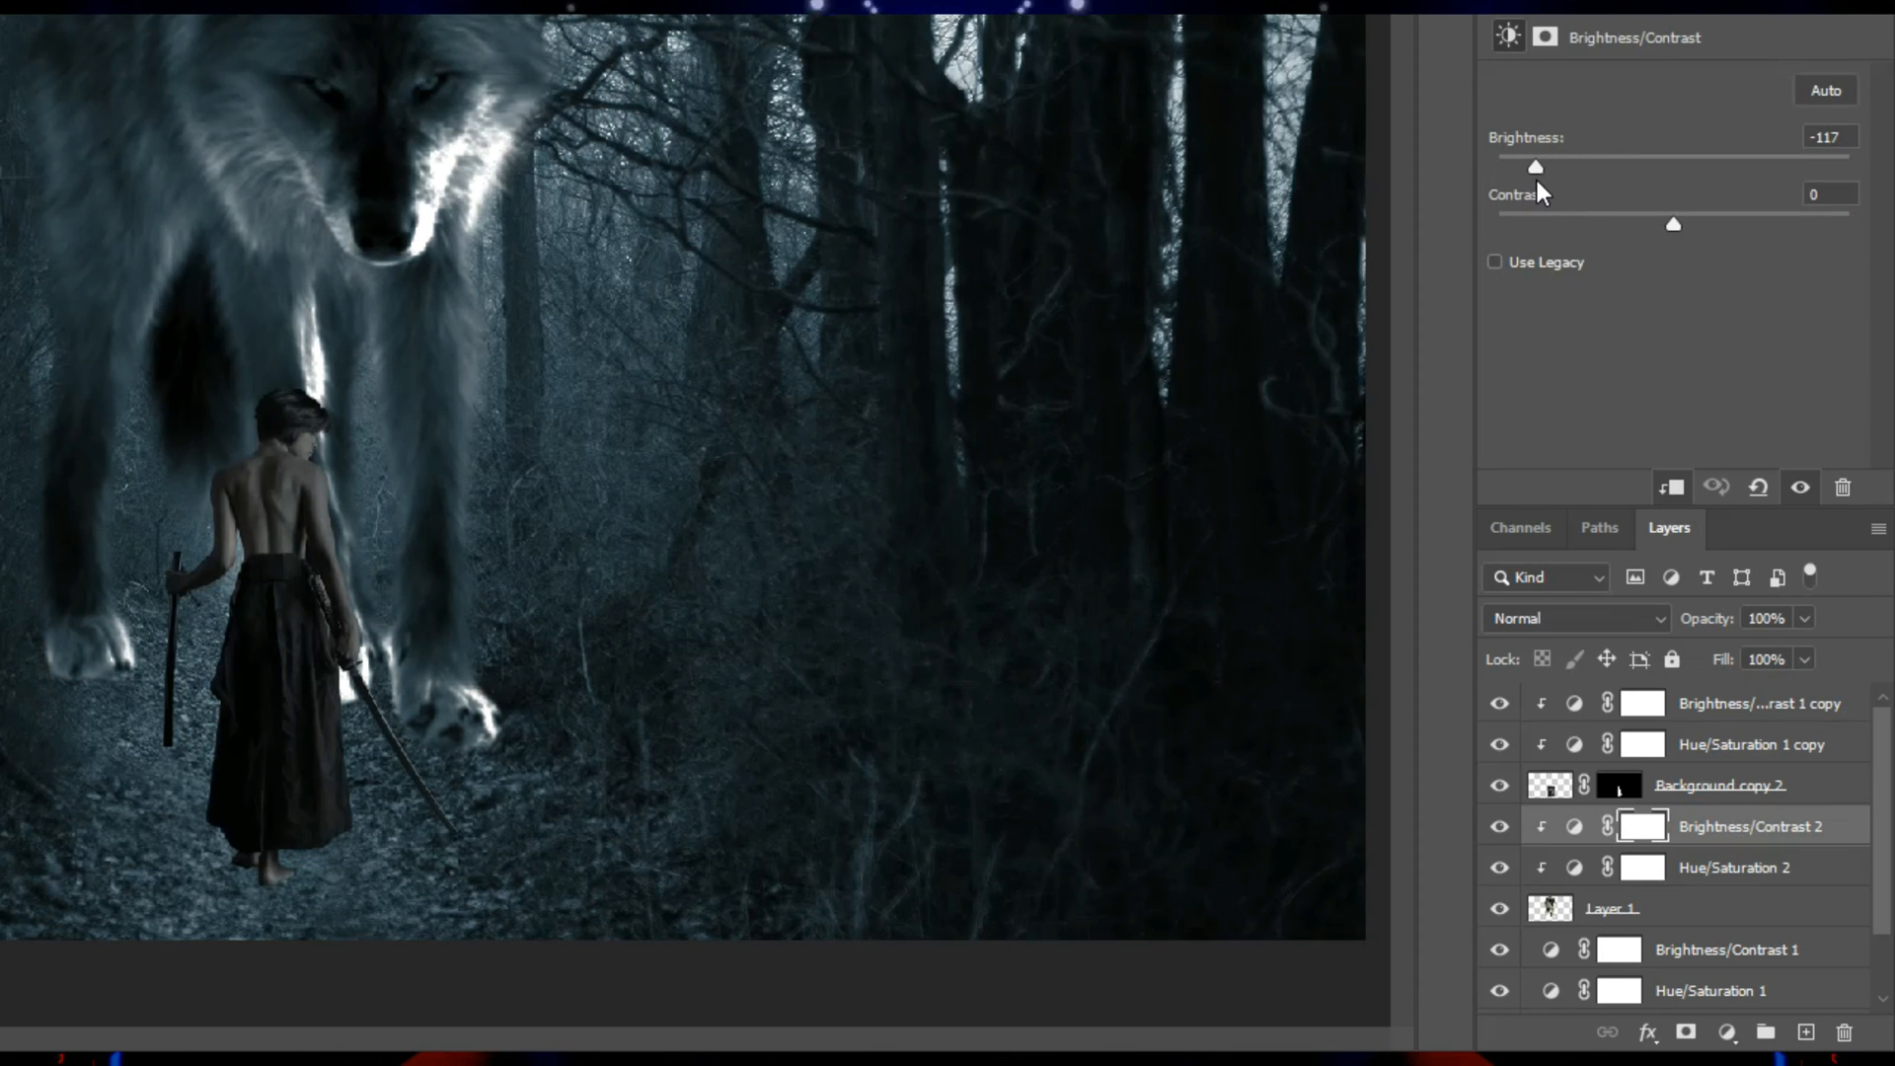
left_click(1694, 870)
left_click_drag(1674, 312, 1656, 312)
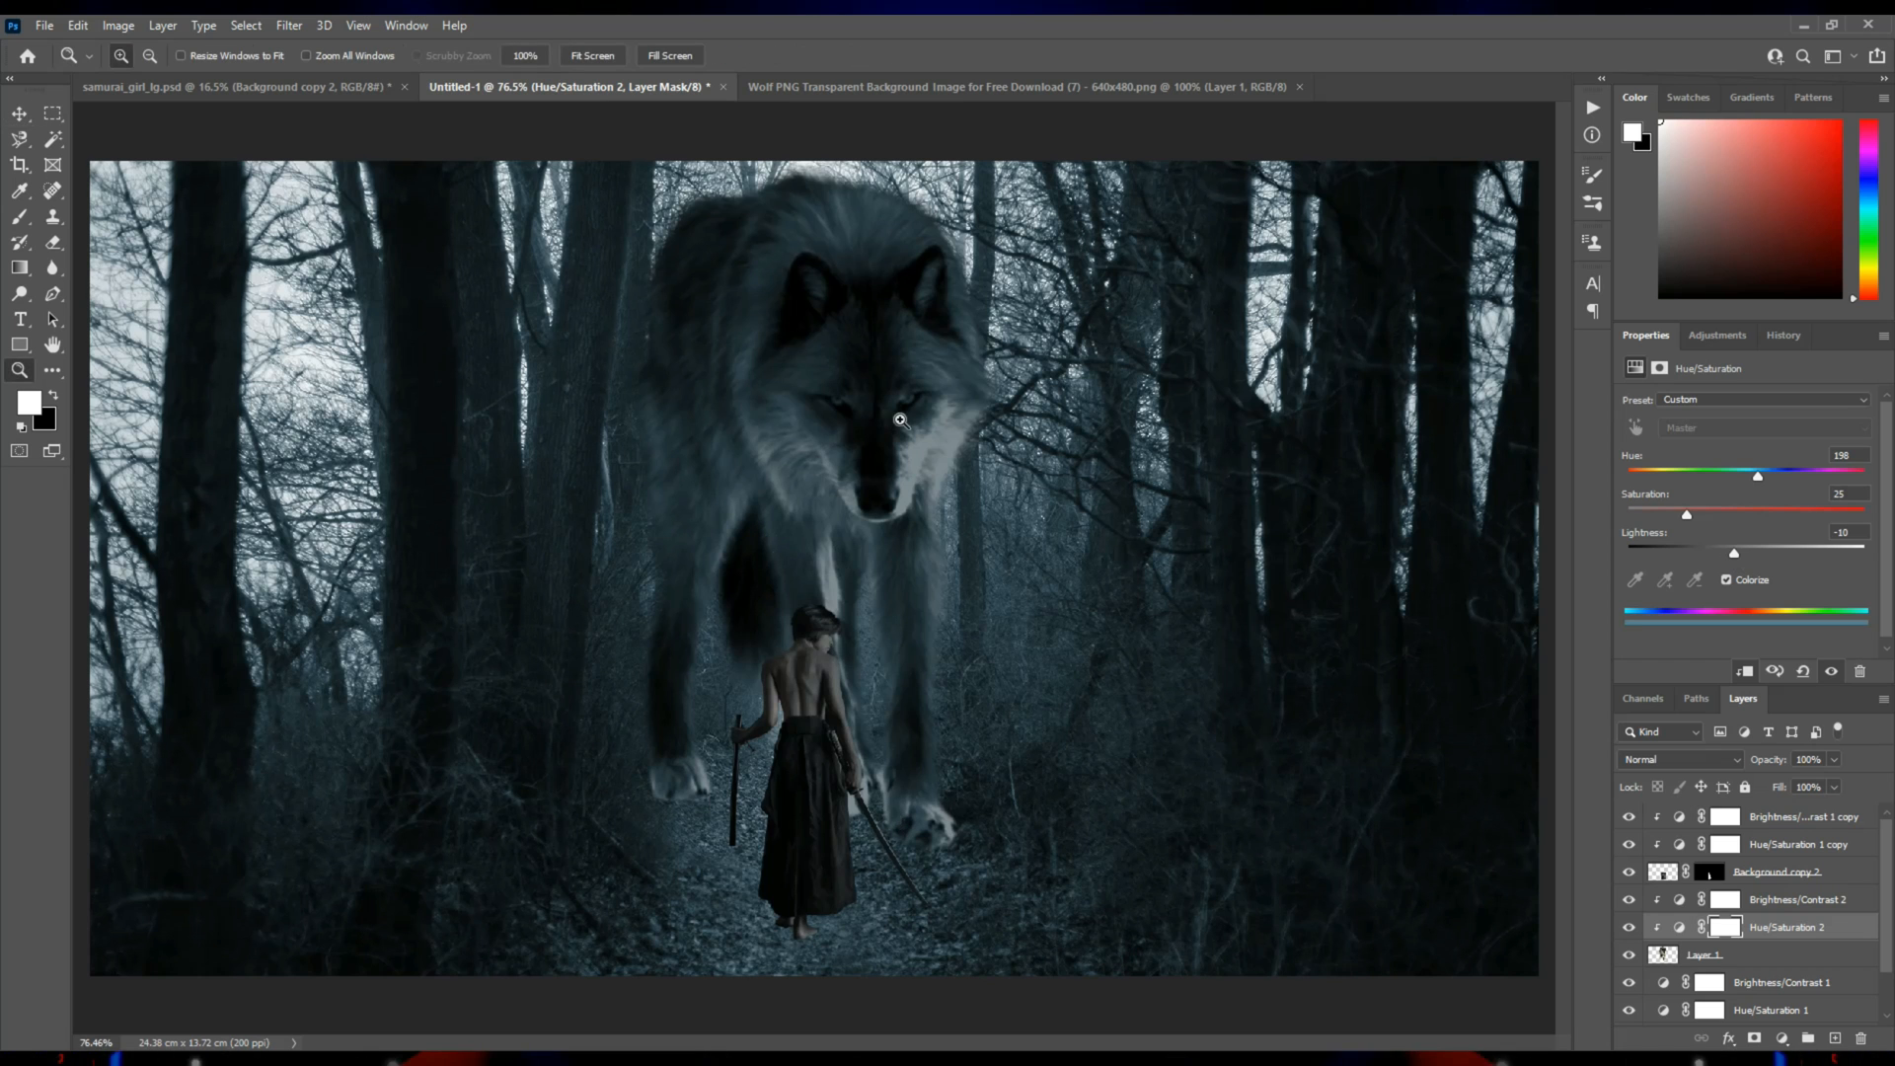
Zoom in on the wolf's eyes at 300% and activate the Brush tool.
left_click(889, 418)
left_click(880, 415)
left_click(880, 415)
left_click_drag(878, 415, 834, 606)
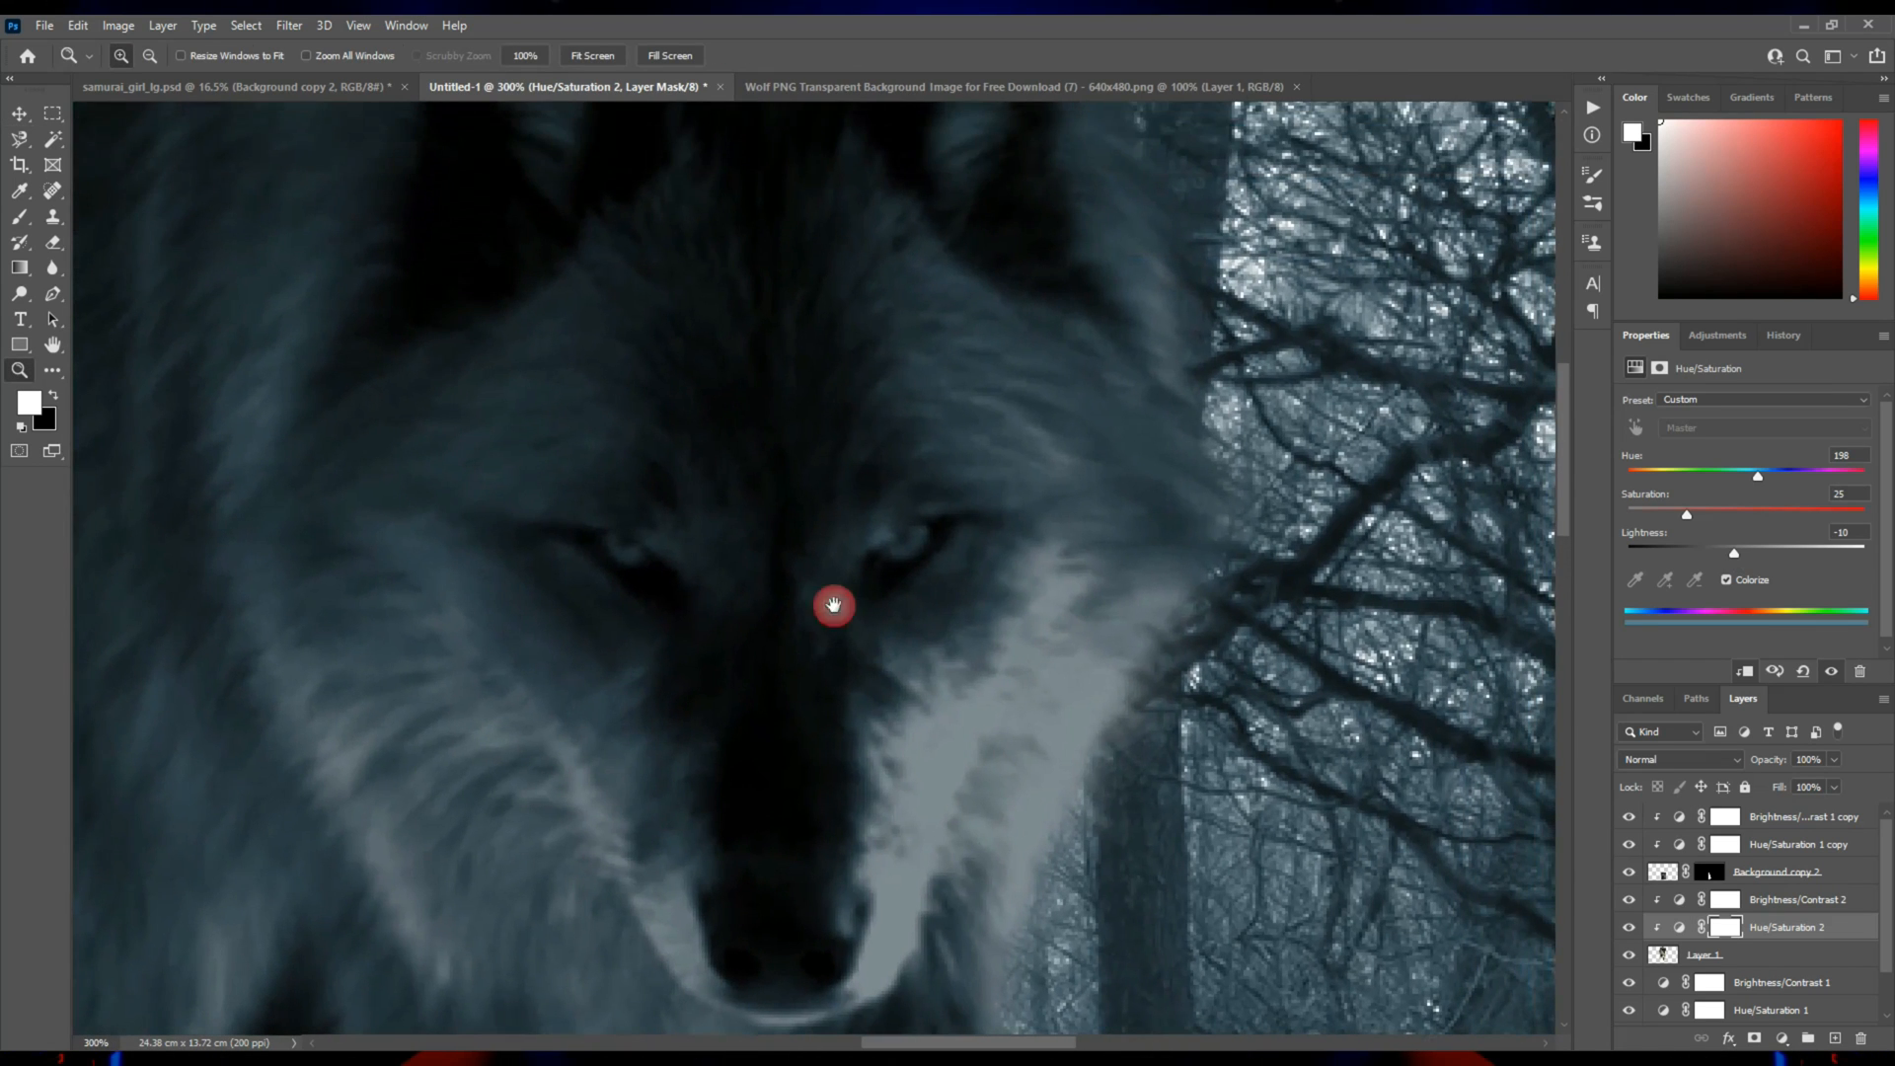
left_click(19, 218)
left_click(29, 402)
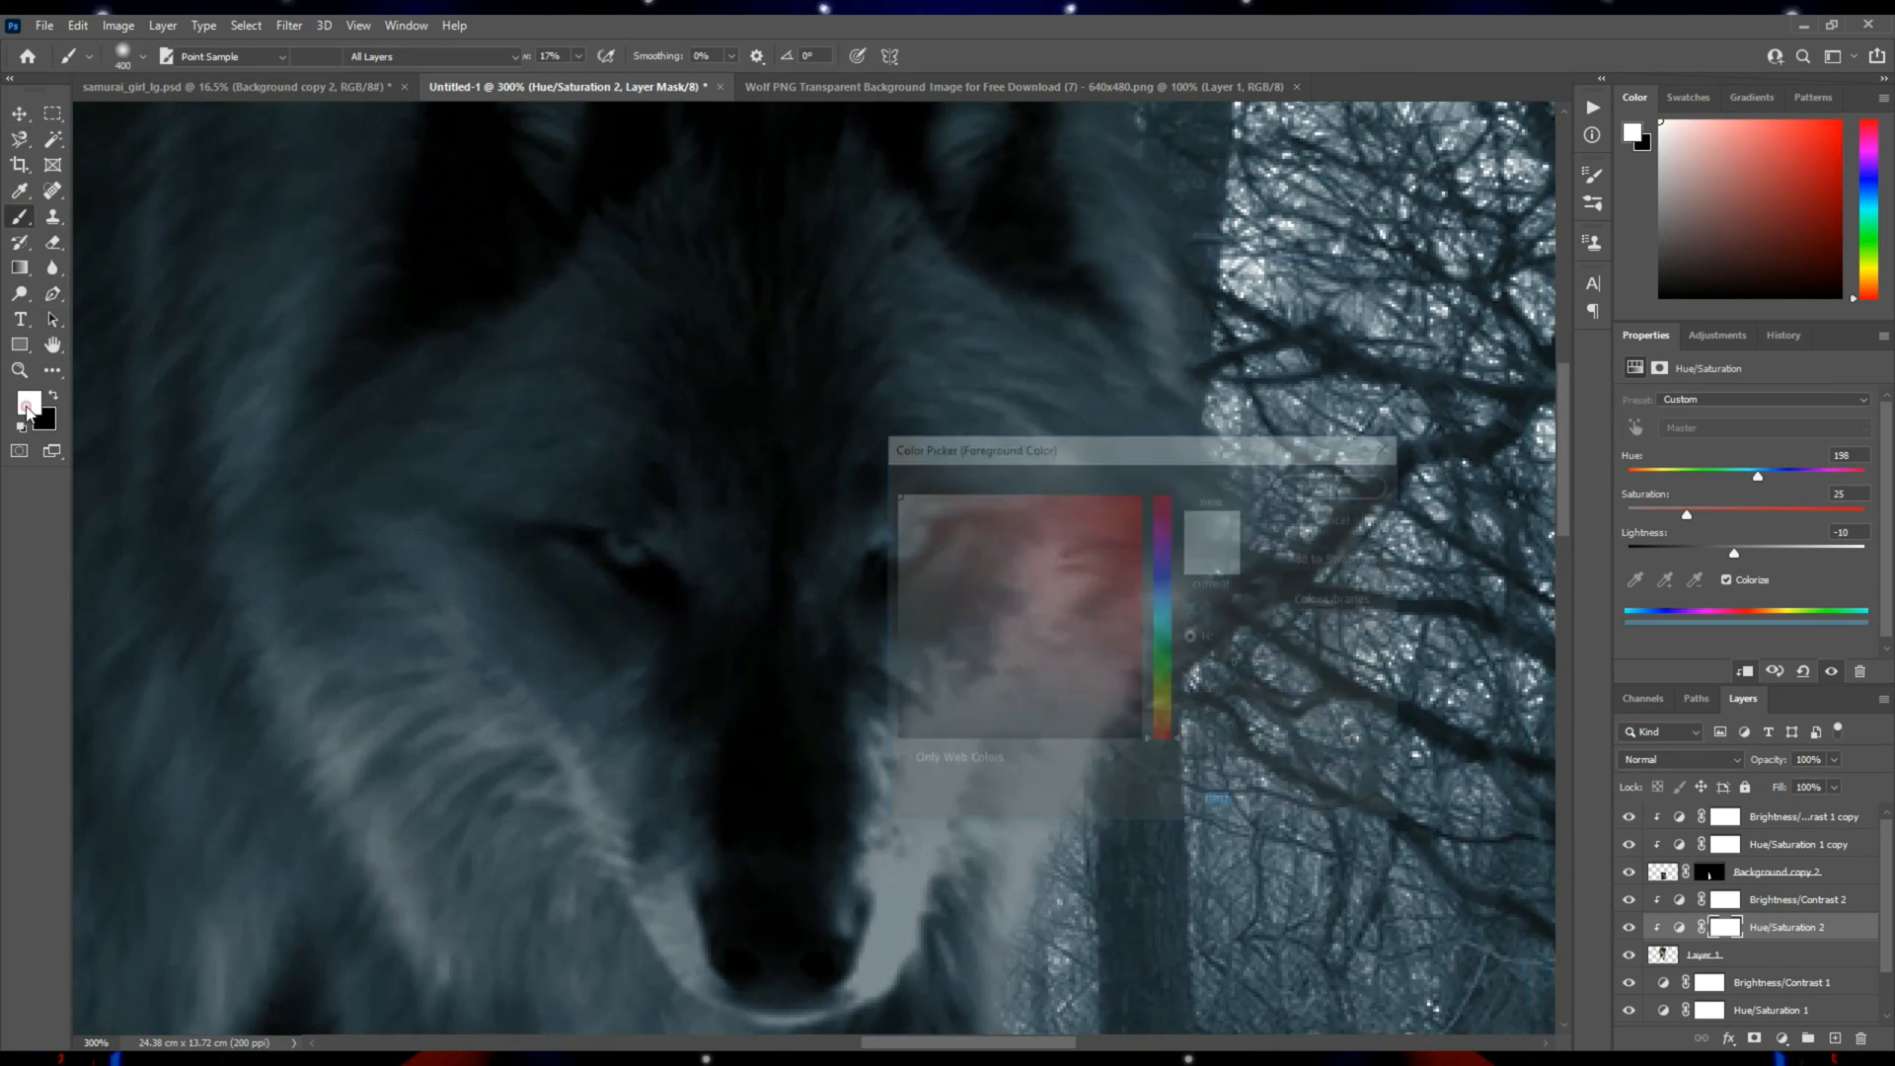
left_click(1164, 598)
left_click(1133, 515)
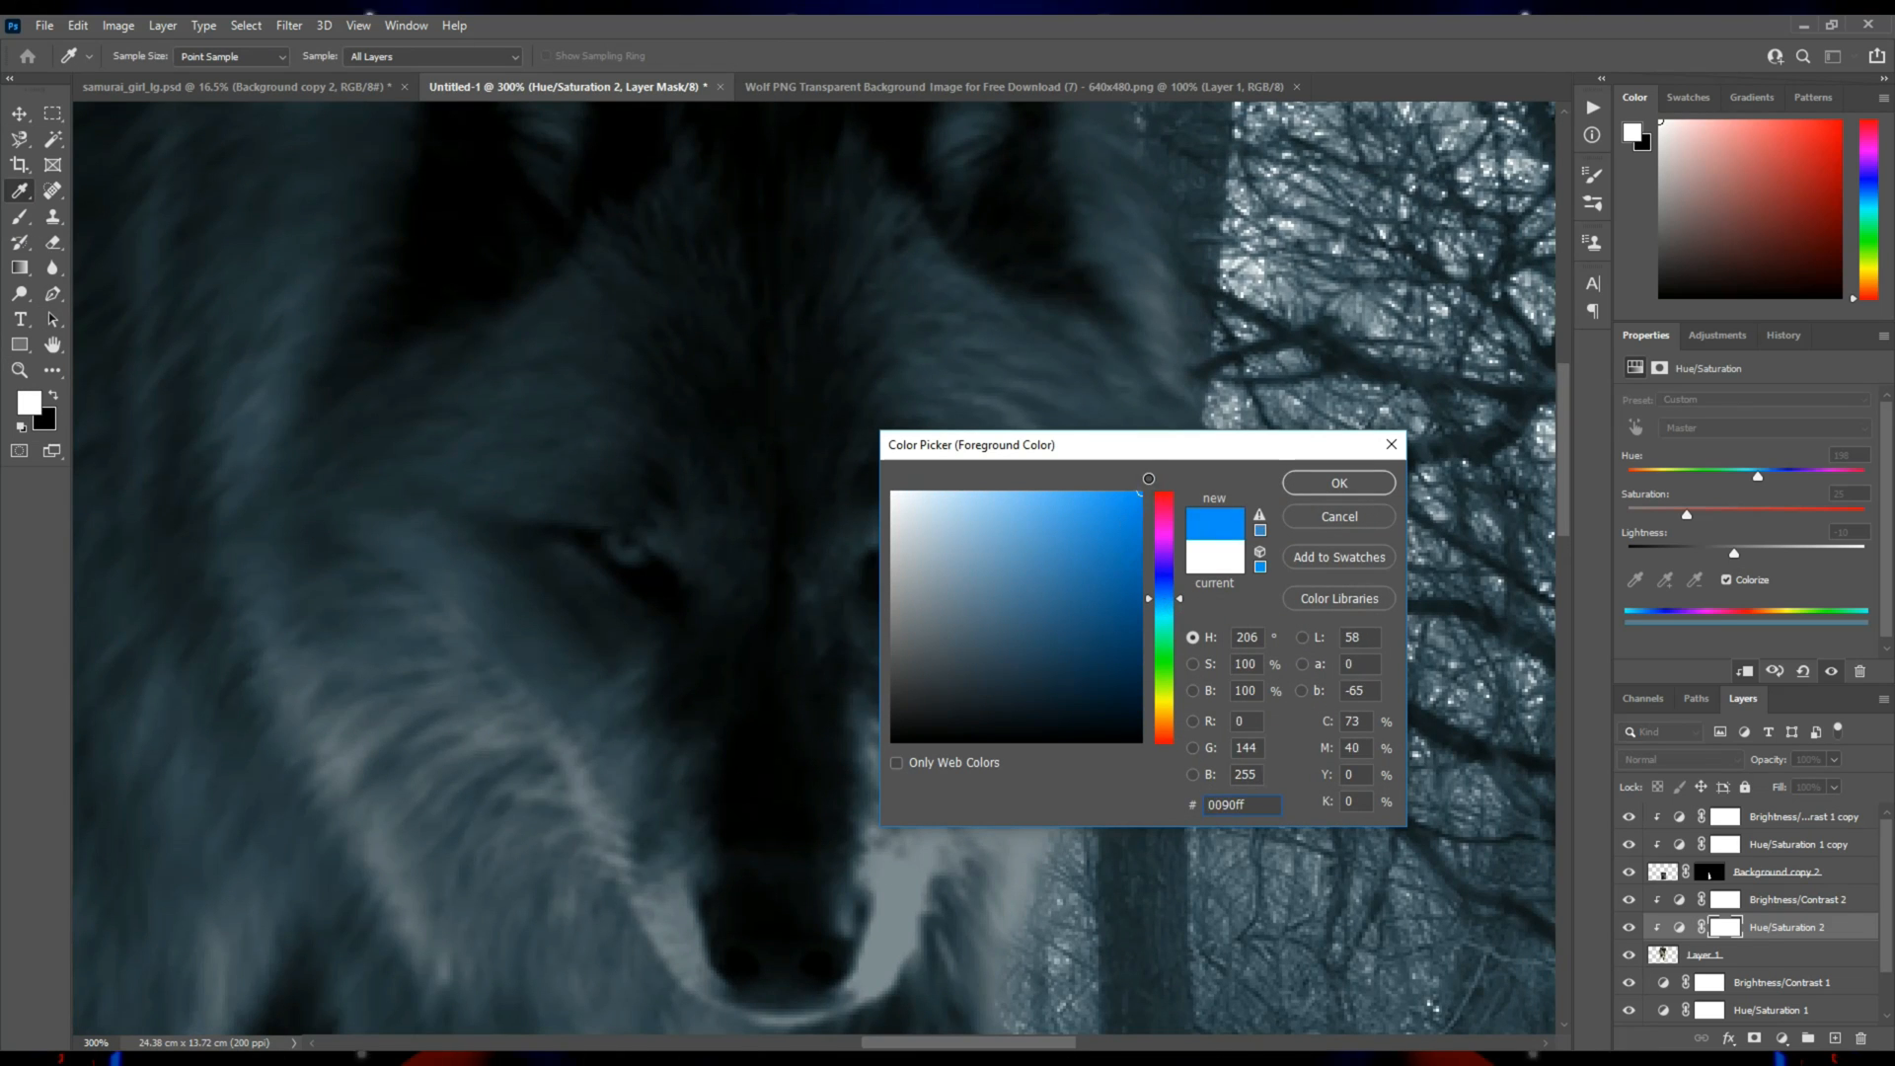
left_click(1315, 484)
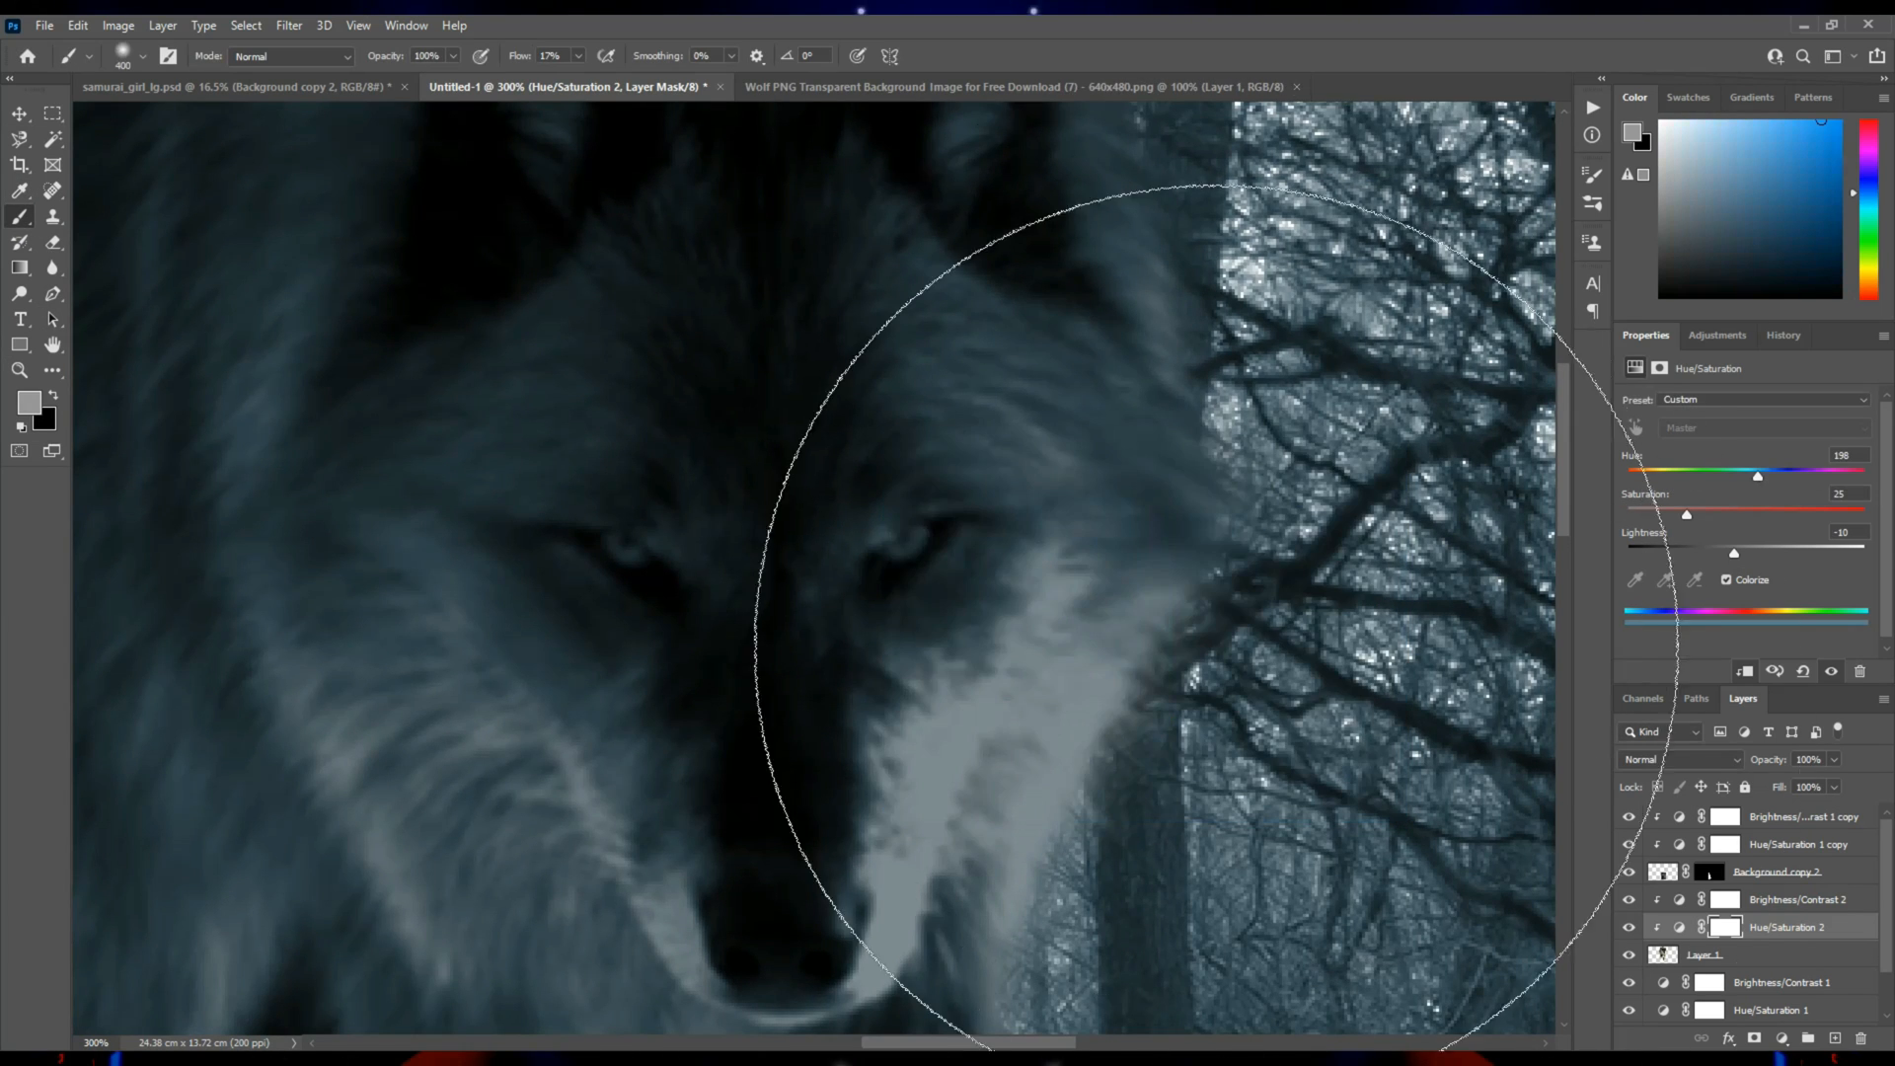
Create a new layer above the wolf's adjustments, reset the default colors, and prepare a small eye-sized brush with hardness about 65%.
left_click(1777, 899)
left_click(1836, 1038)
key("d")
key("bracketleft")
key("bracketleft")
key("bracketleft")
key("bracketleft")
key("bracketleft")
key("bracketleft")
key("bracketleft")
key("bracketleft")
key("bracketleft")
key("bracketleft")
key("bracketleft")
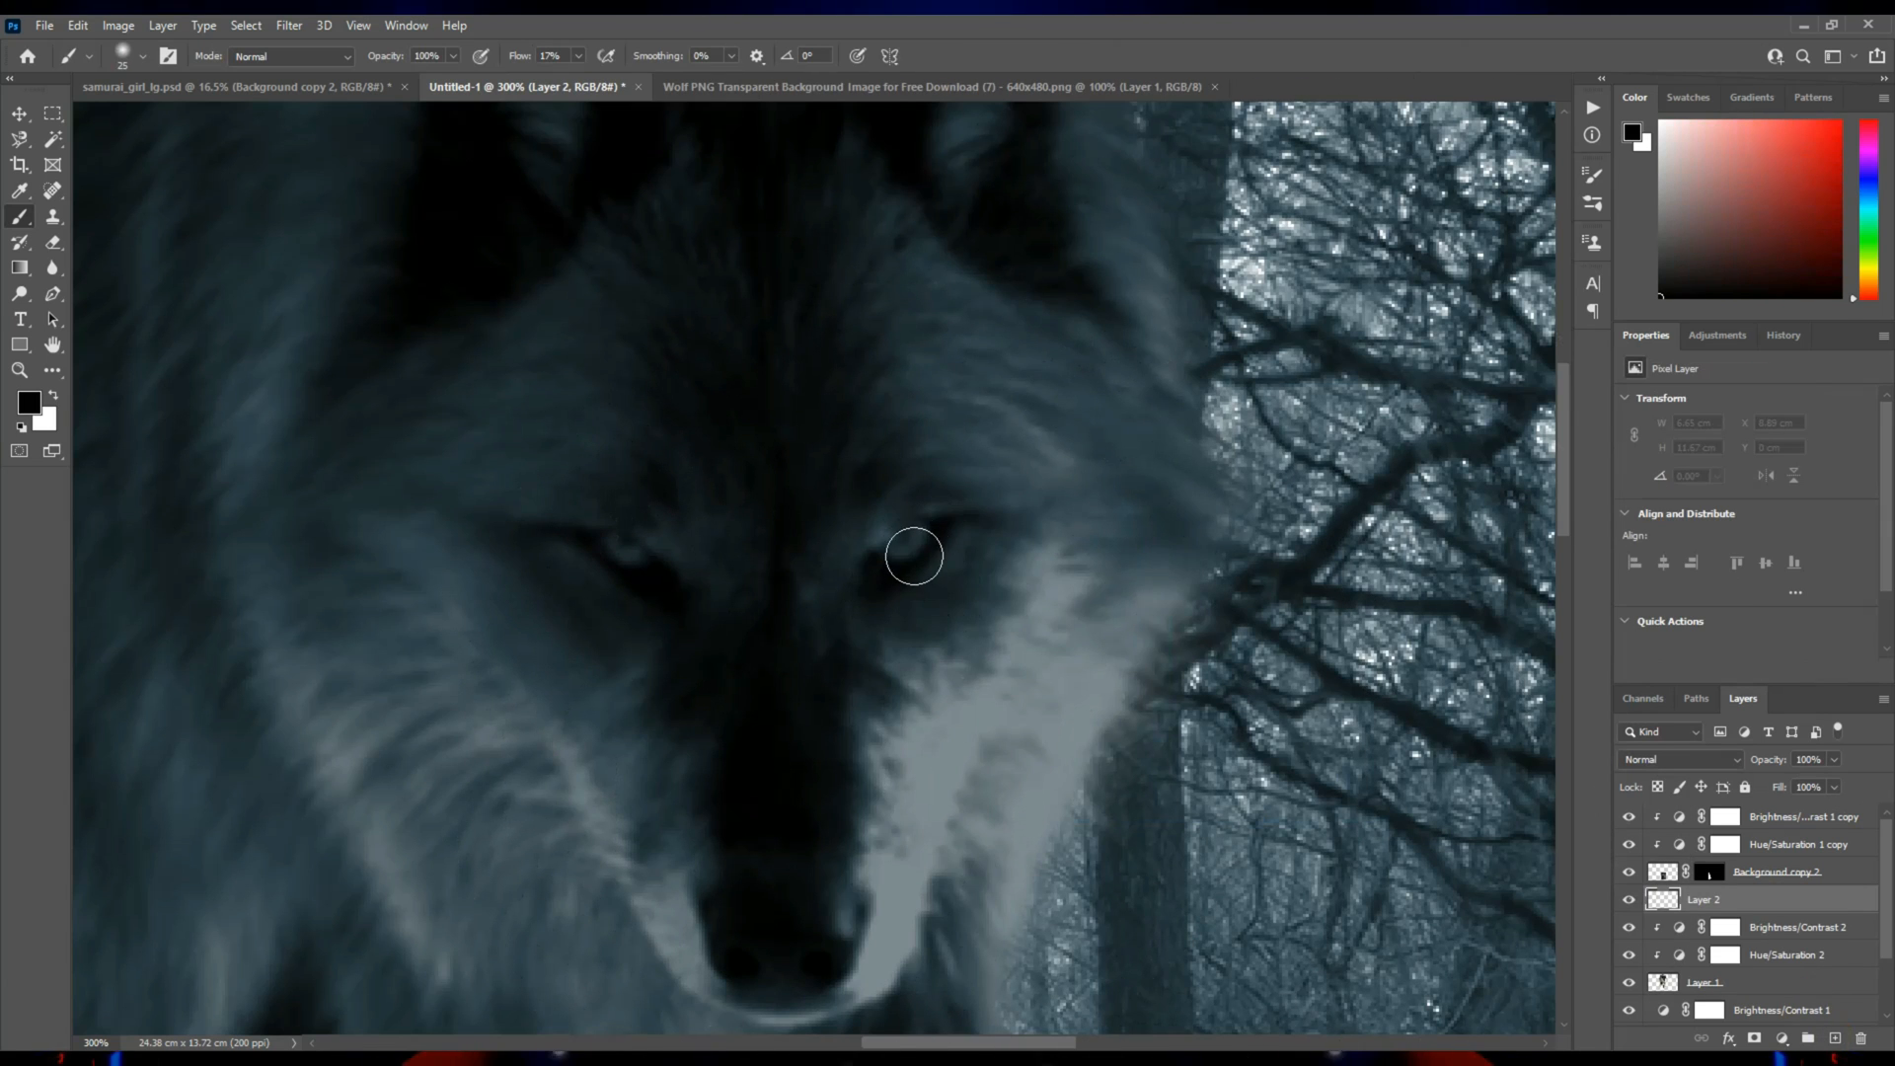
key("bracketright")
right_click(904, 542)
left_click_drag(1030, 635, 1086, 638)
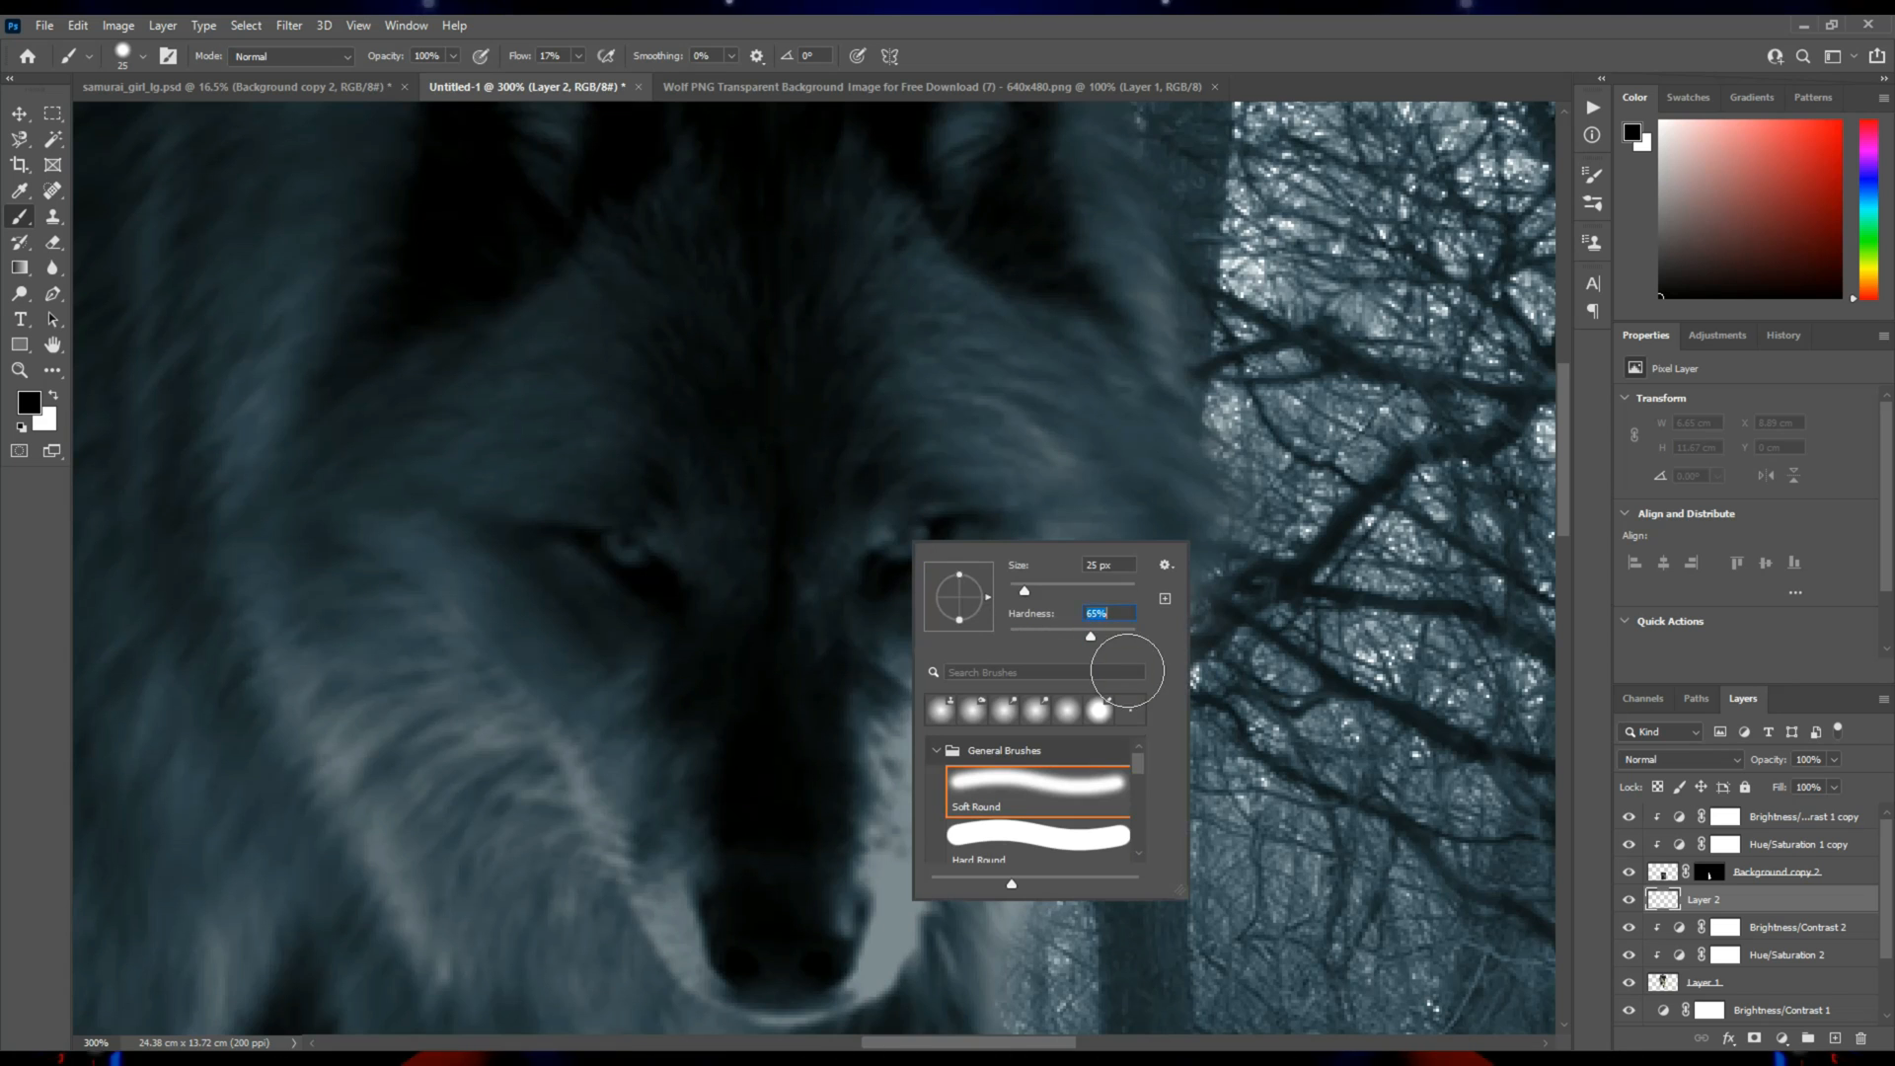
left_click(900, 531)
key("bracketleft")
Pick a bright blue foreground color with hue 193° and paint a round dot over each of the wolf's eyes.
left_click(28, 403)
left_click(1165, 608)
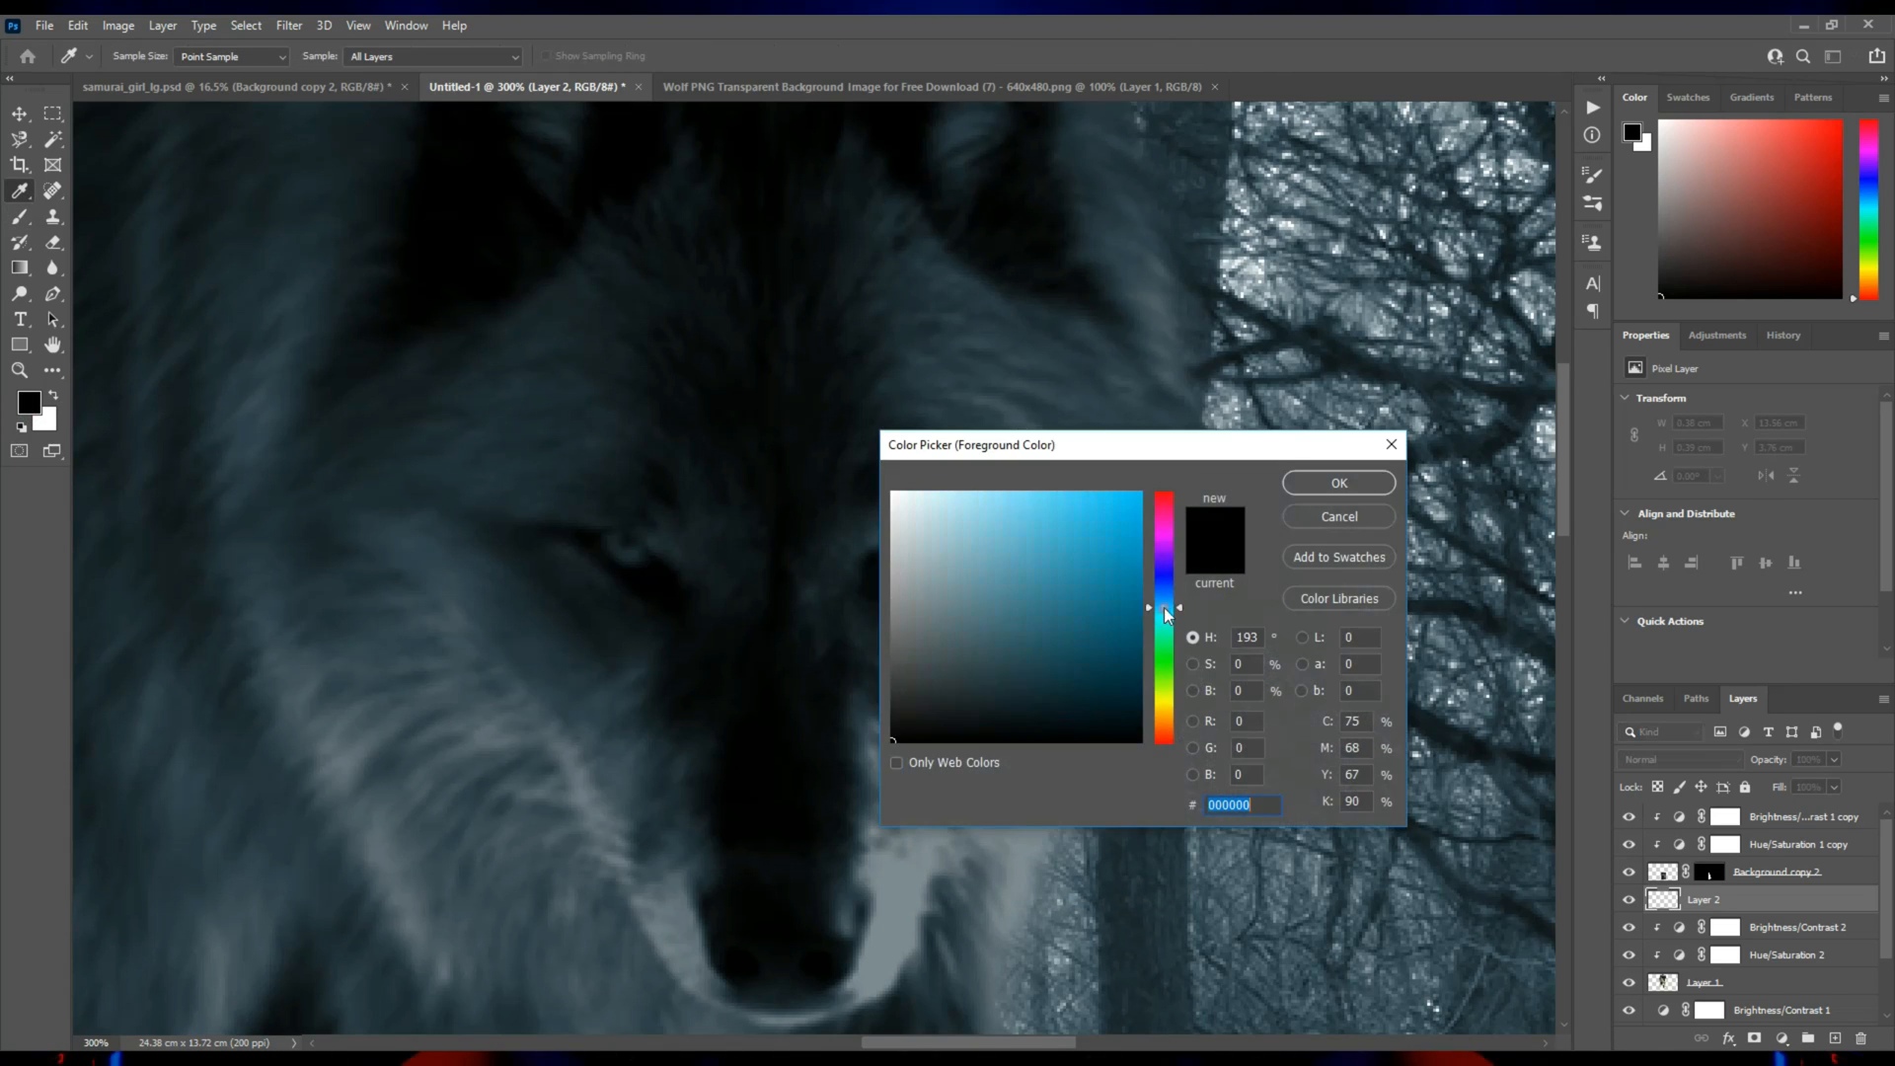
left_click(1132, 491)
left_click(1301, 486)
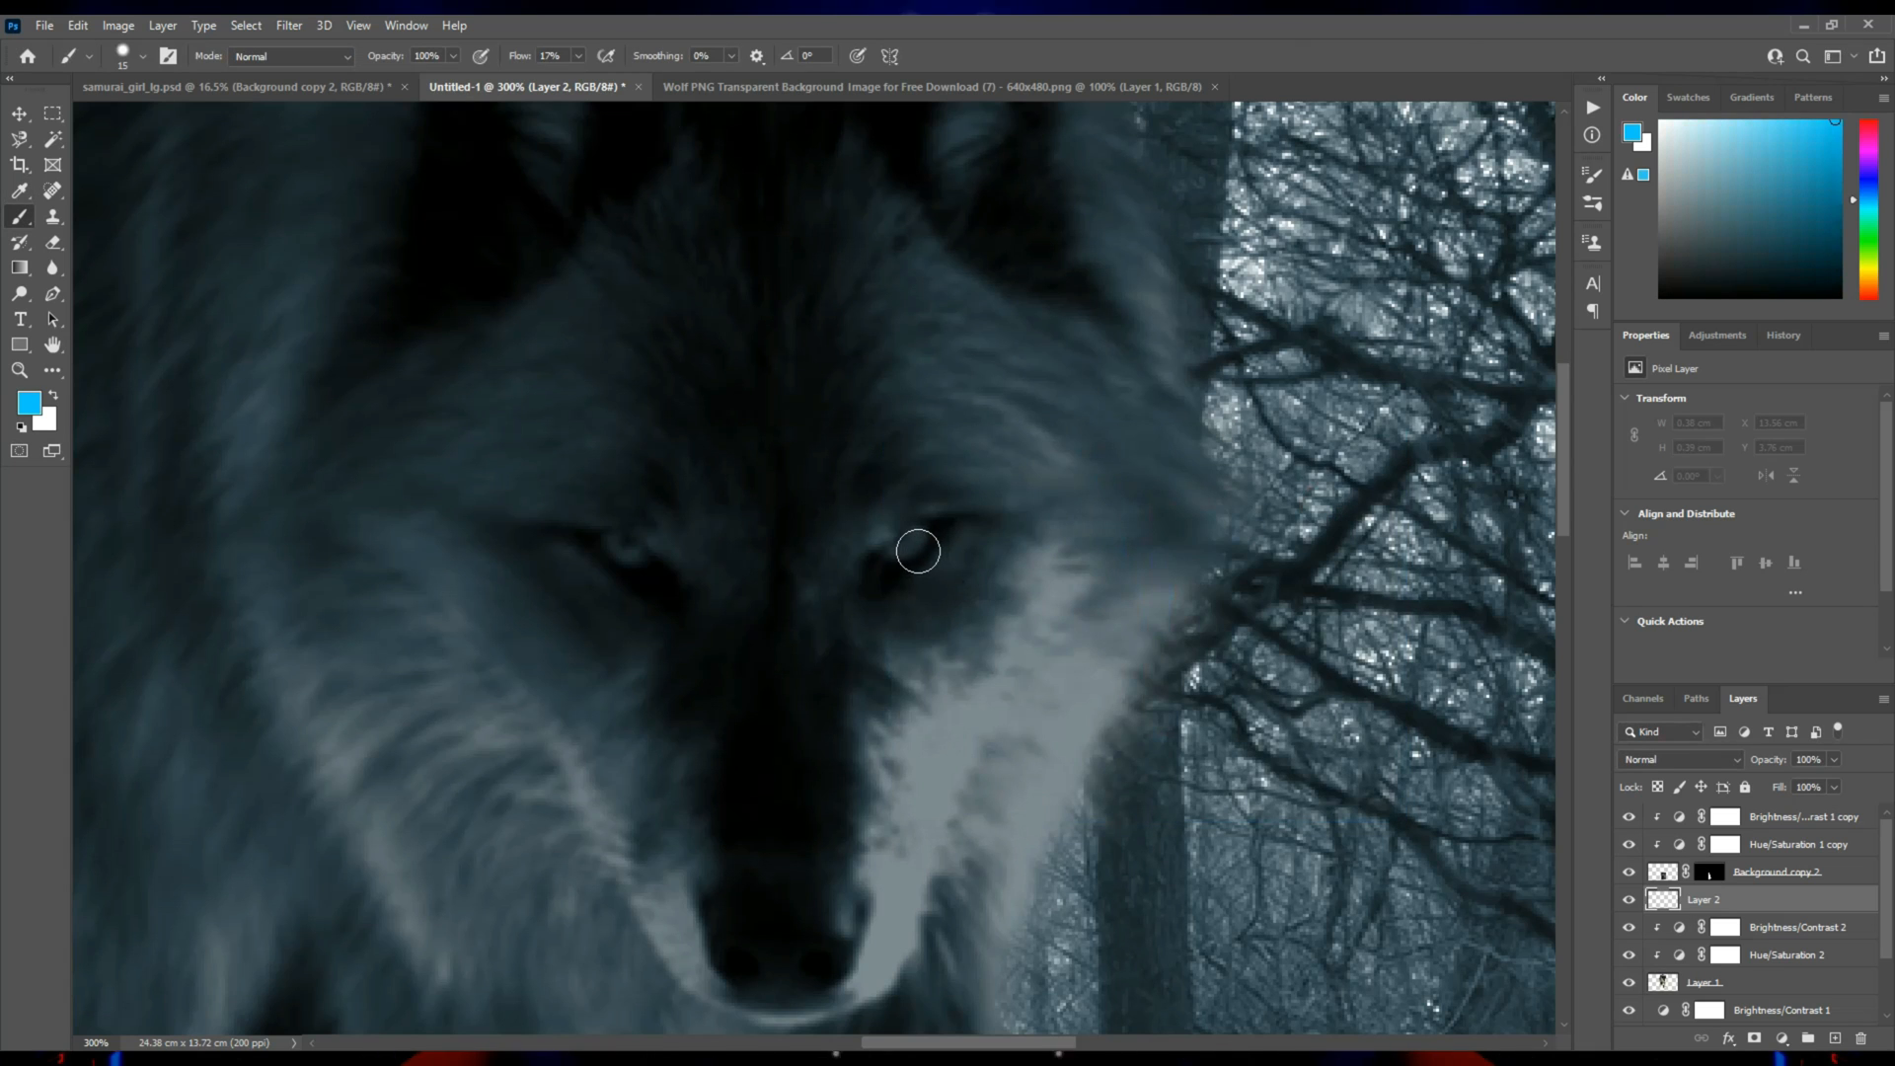
left_click(902, 539)
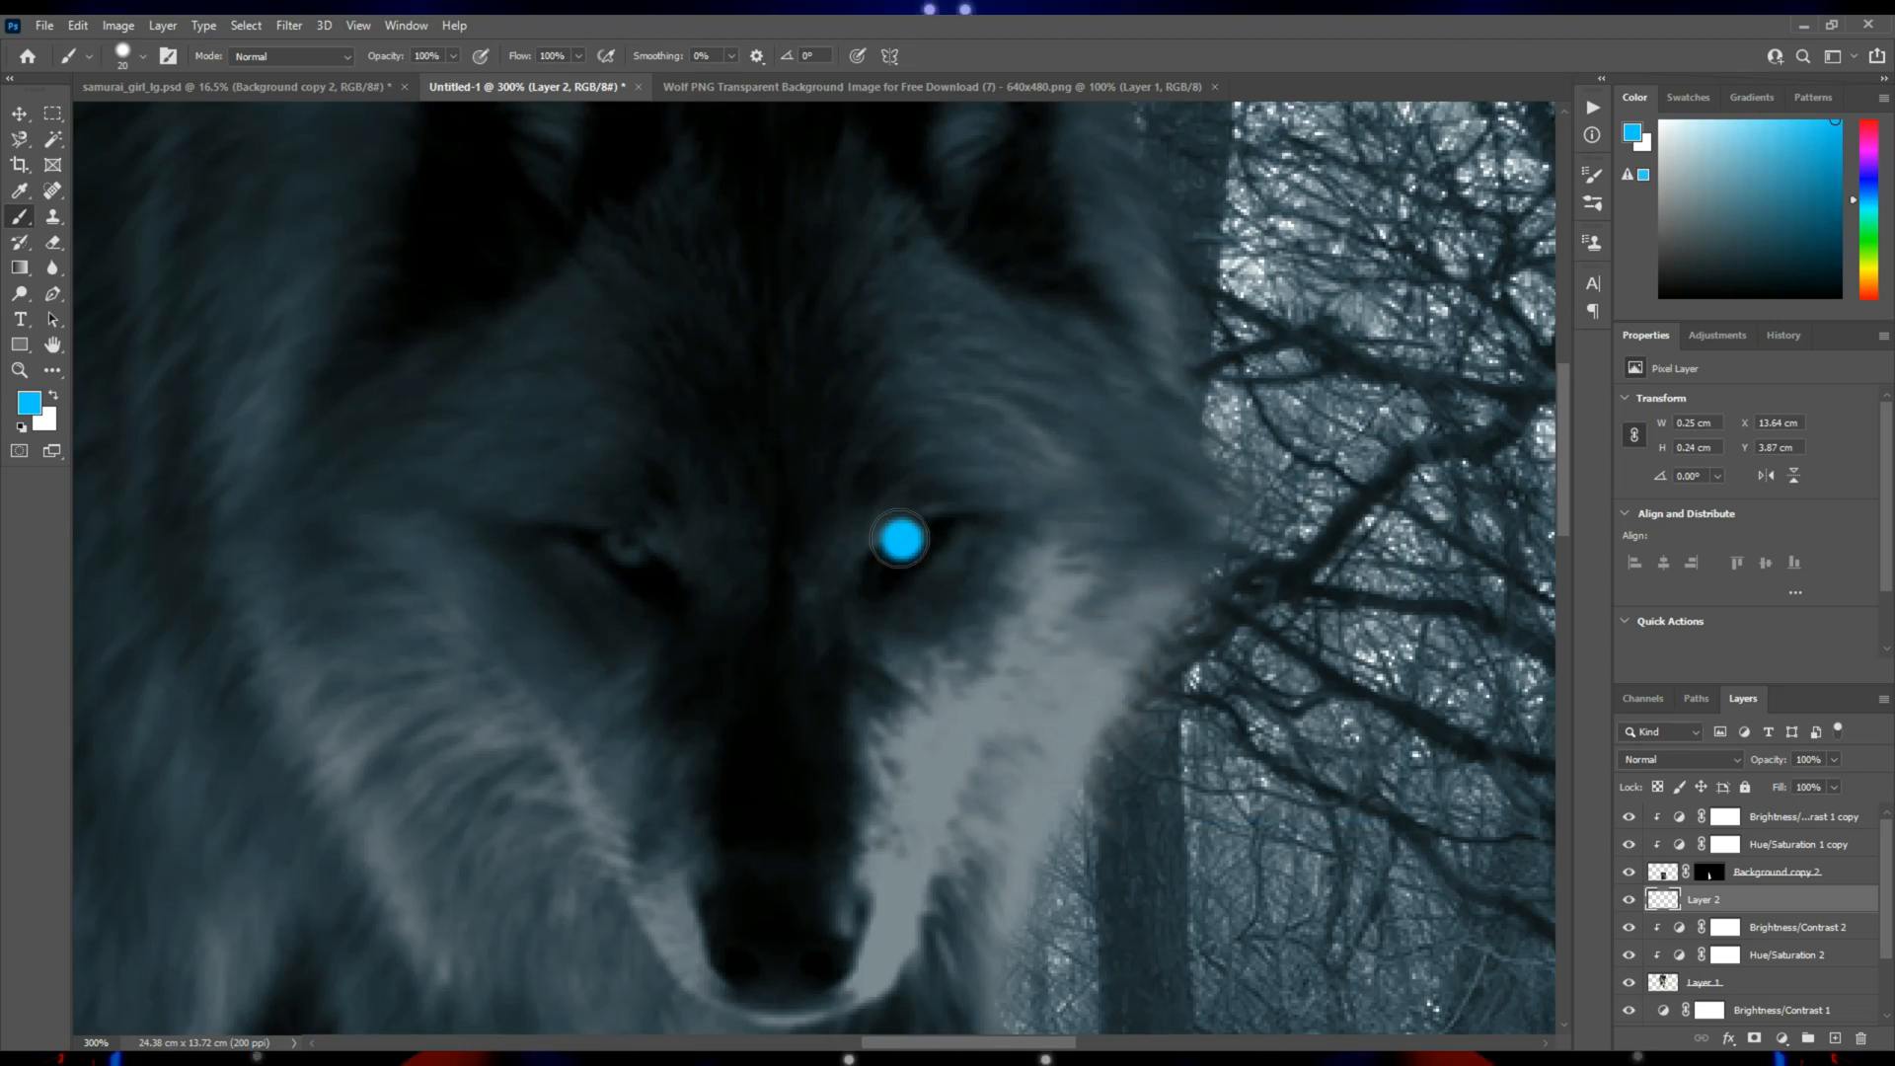
key("bracketleft")
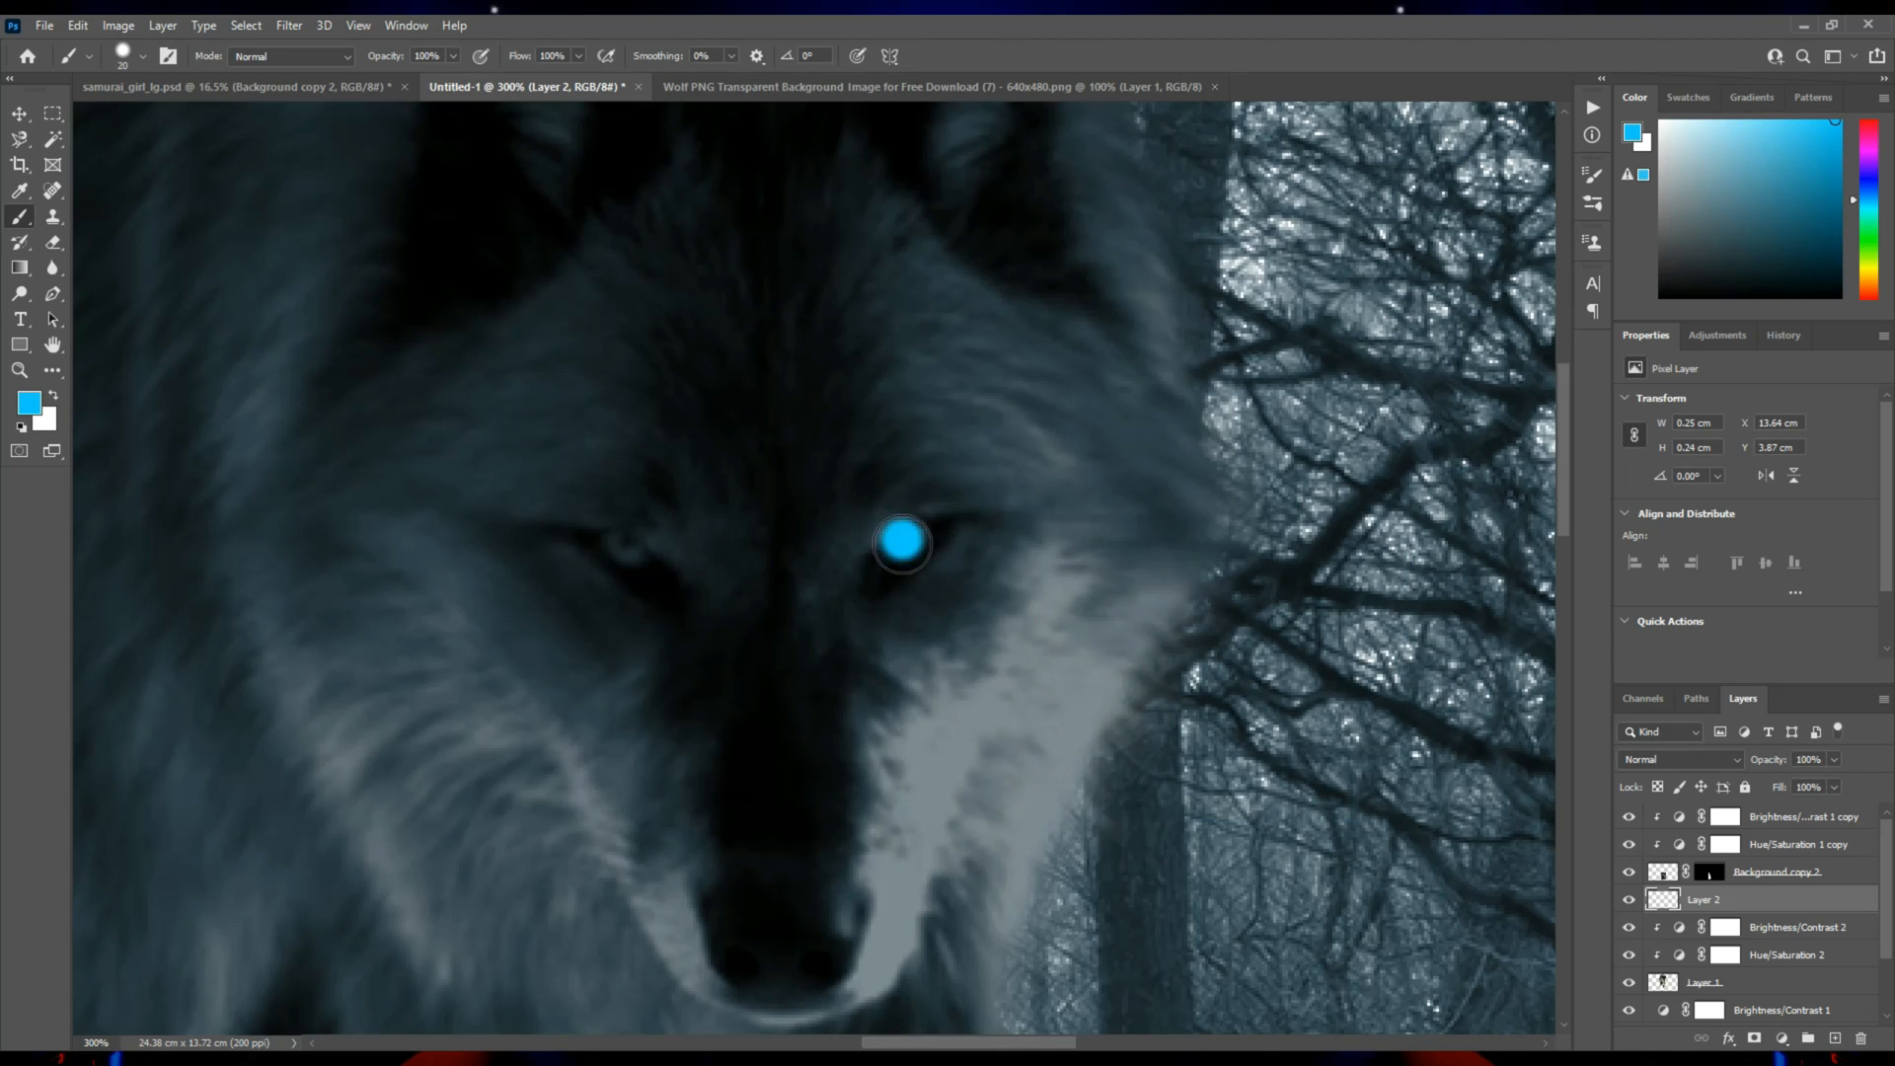
left_click(629, 548)
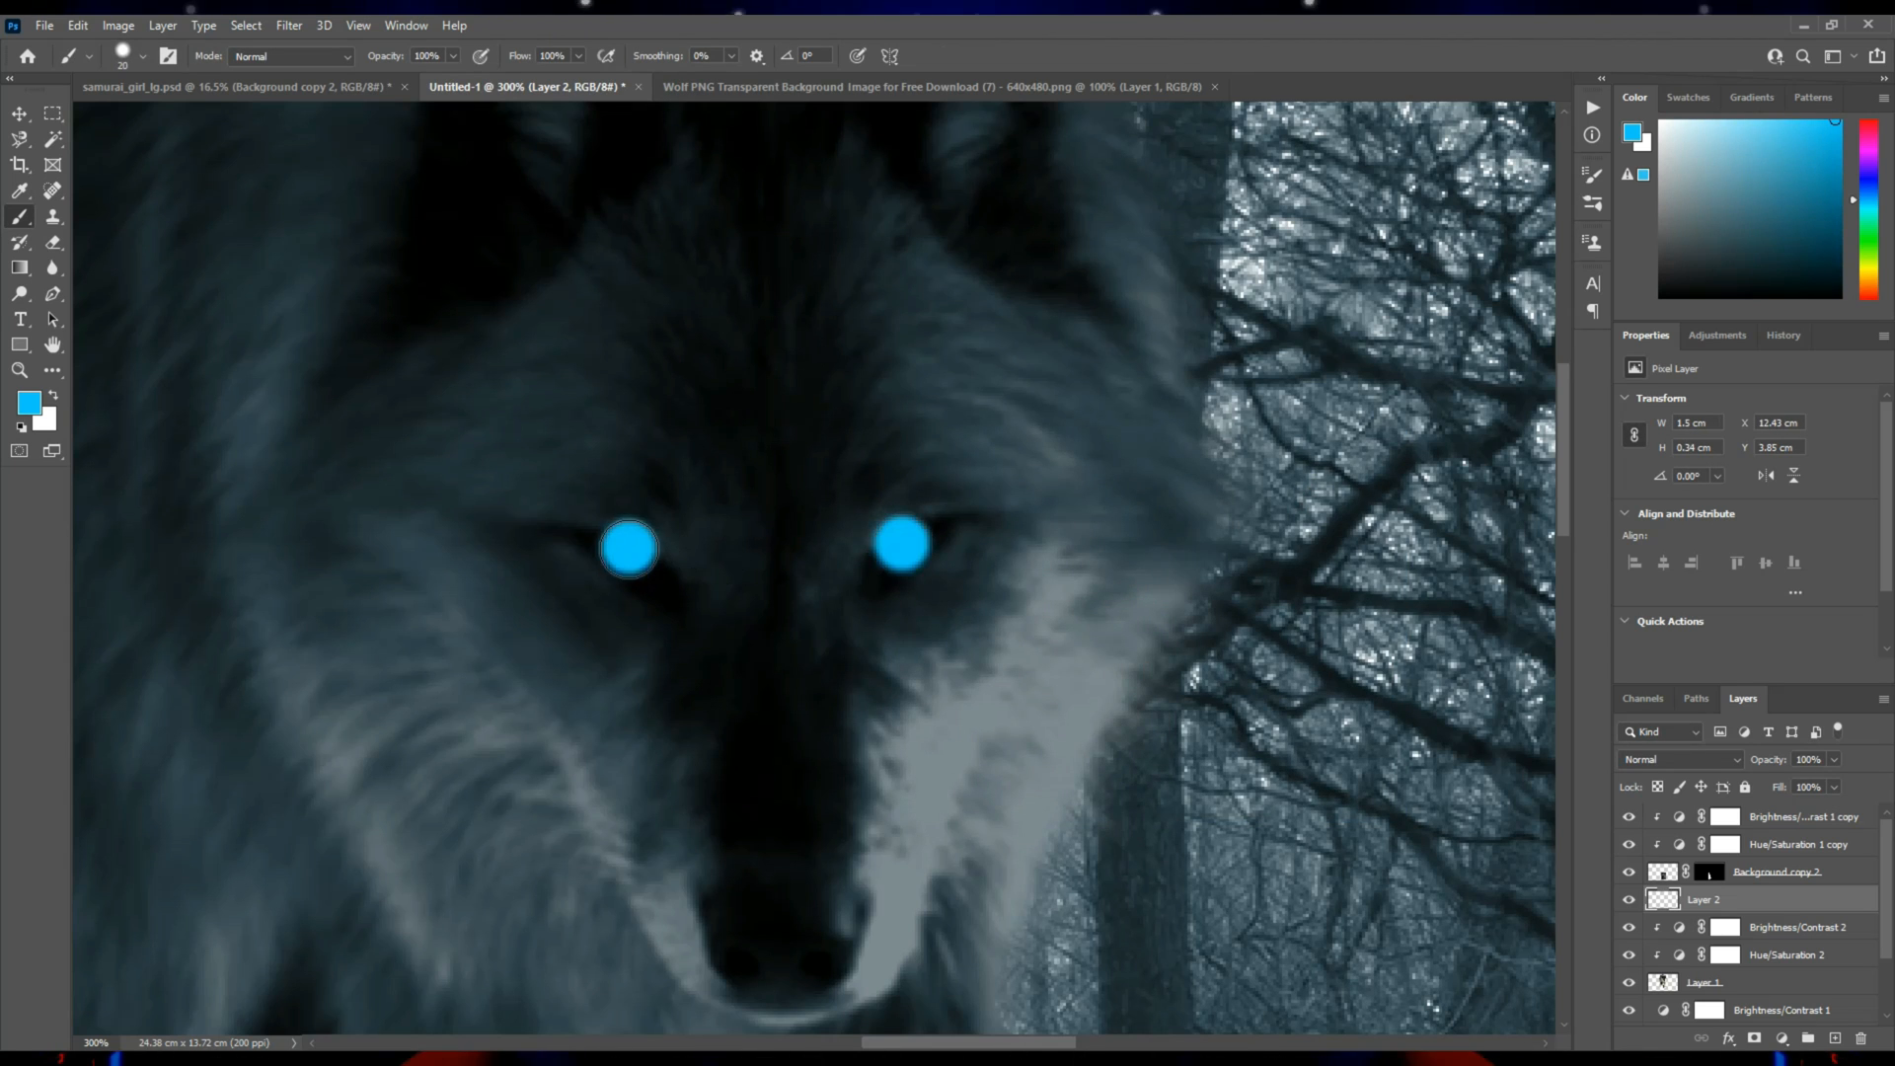
Erase the upper parts of both blue dots with a small eraser so they follow the wolf's slanted eyelids.
left_click(54, 242)
key("bracketleft")
key("bracketleft")
key("bracketleft")
key("bracketleft")
key("bracketleft")
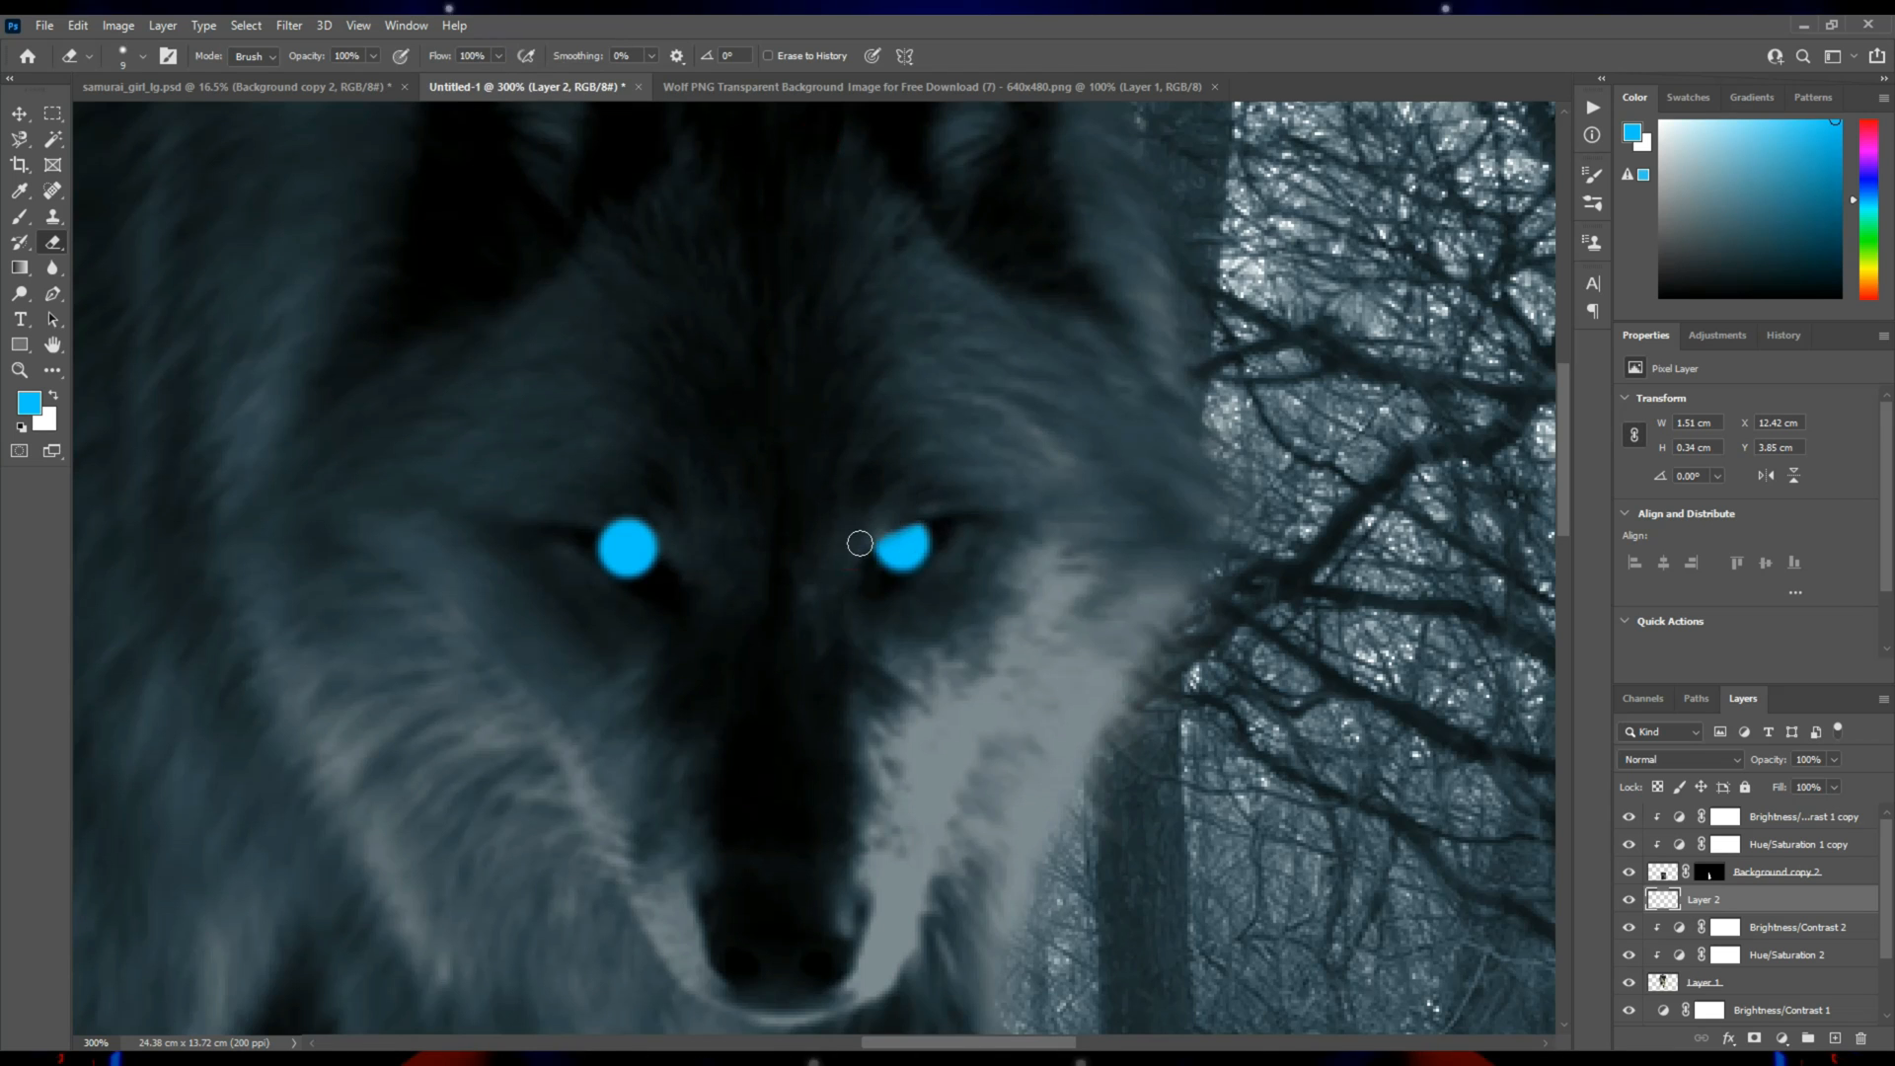
left_click_drag(900, 502, 926, 485)
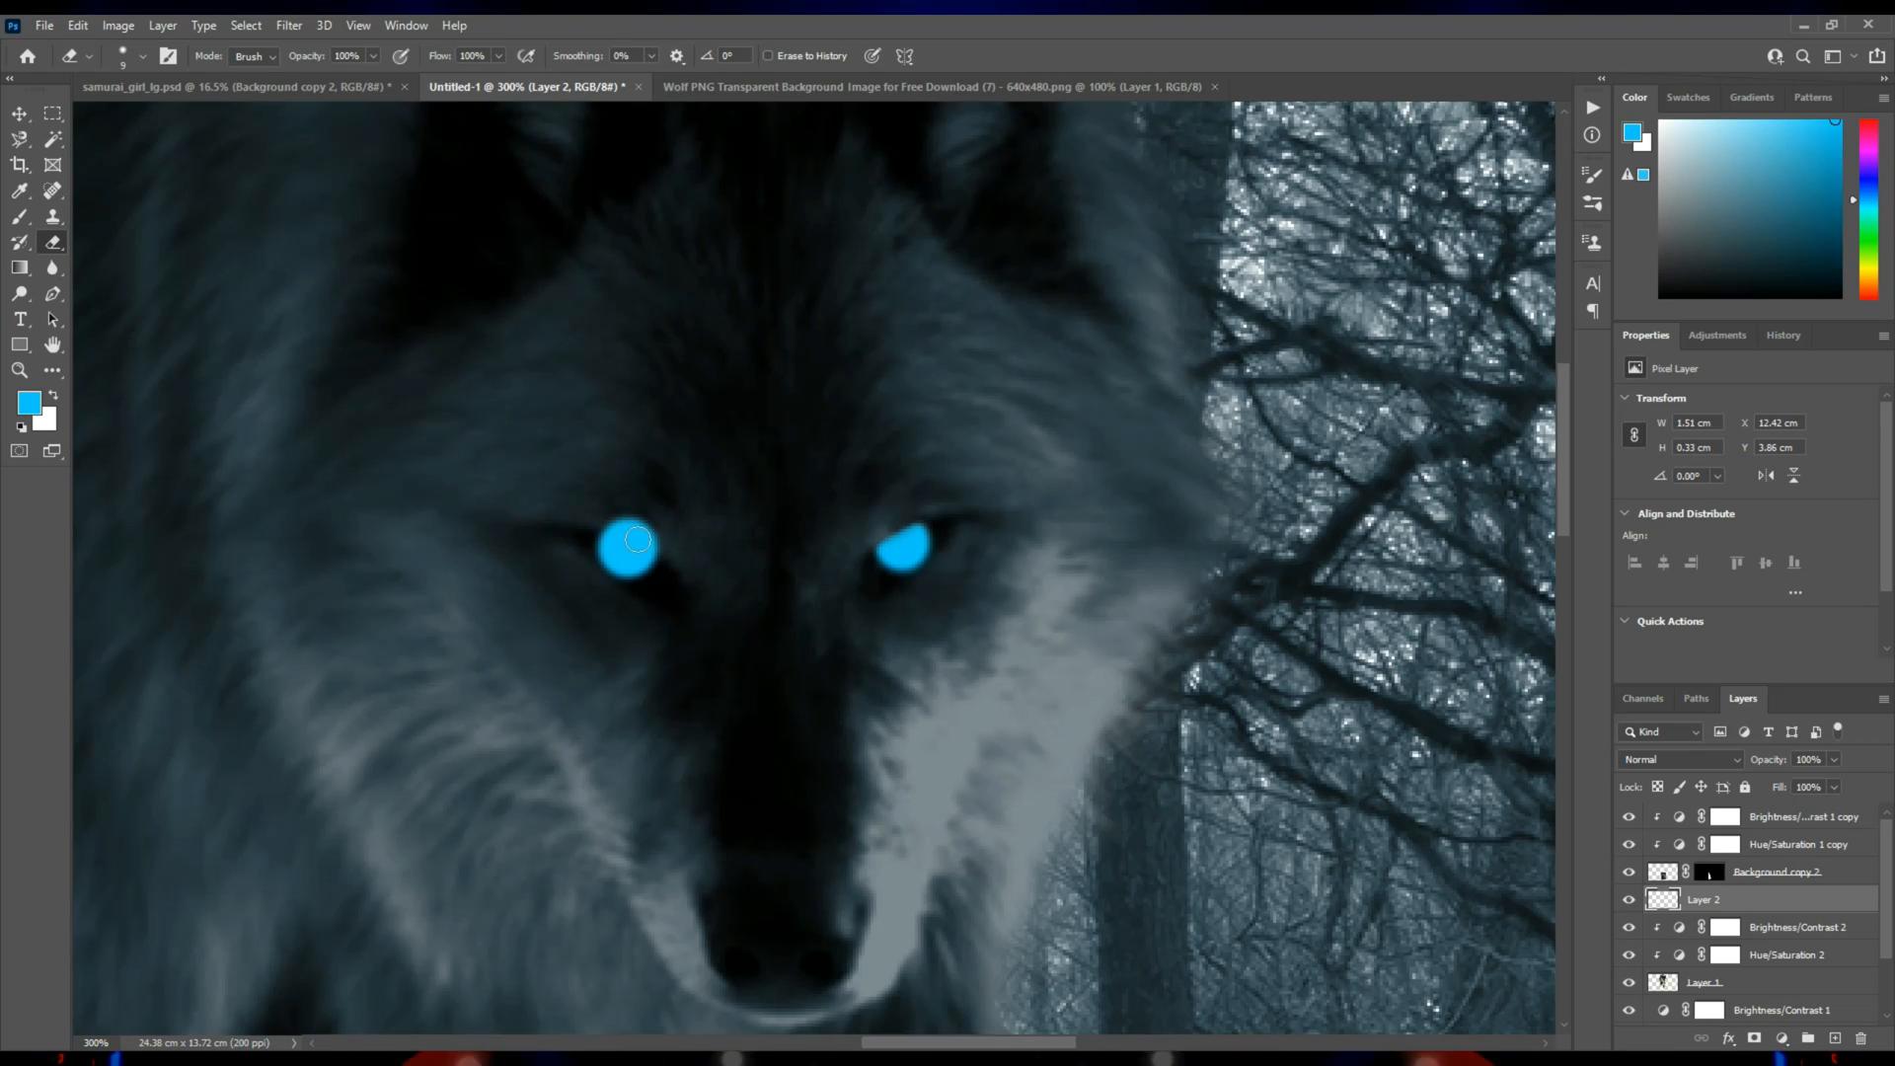
left_click_drag(594, 505, 675, 565)
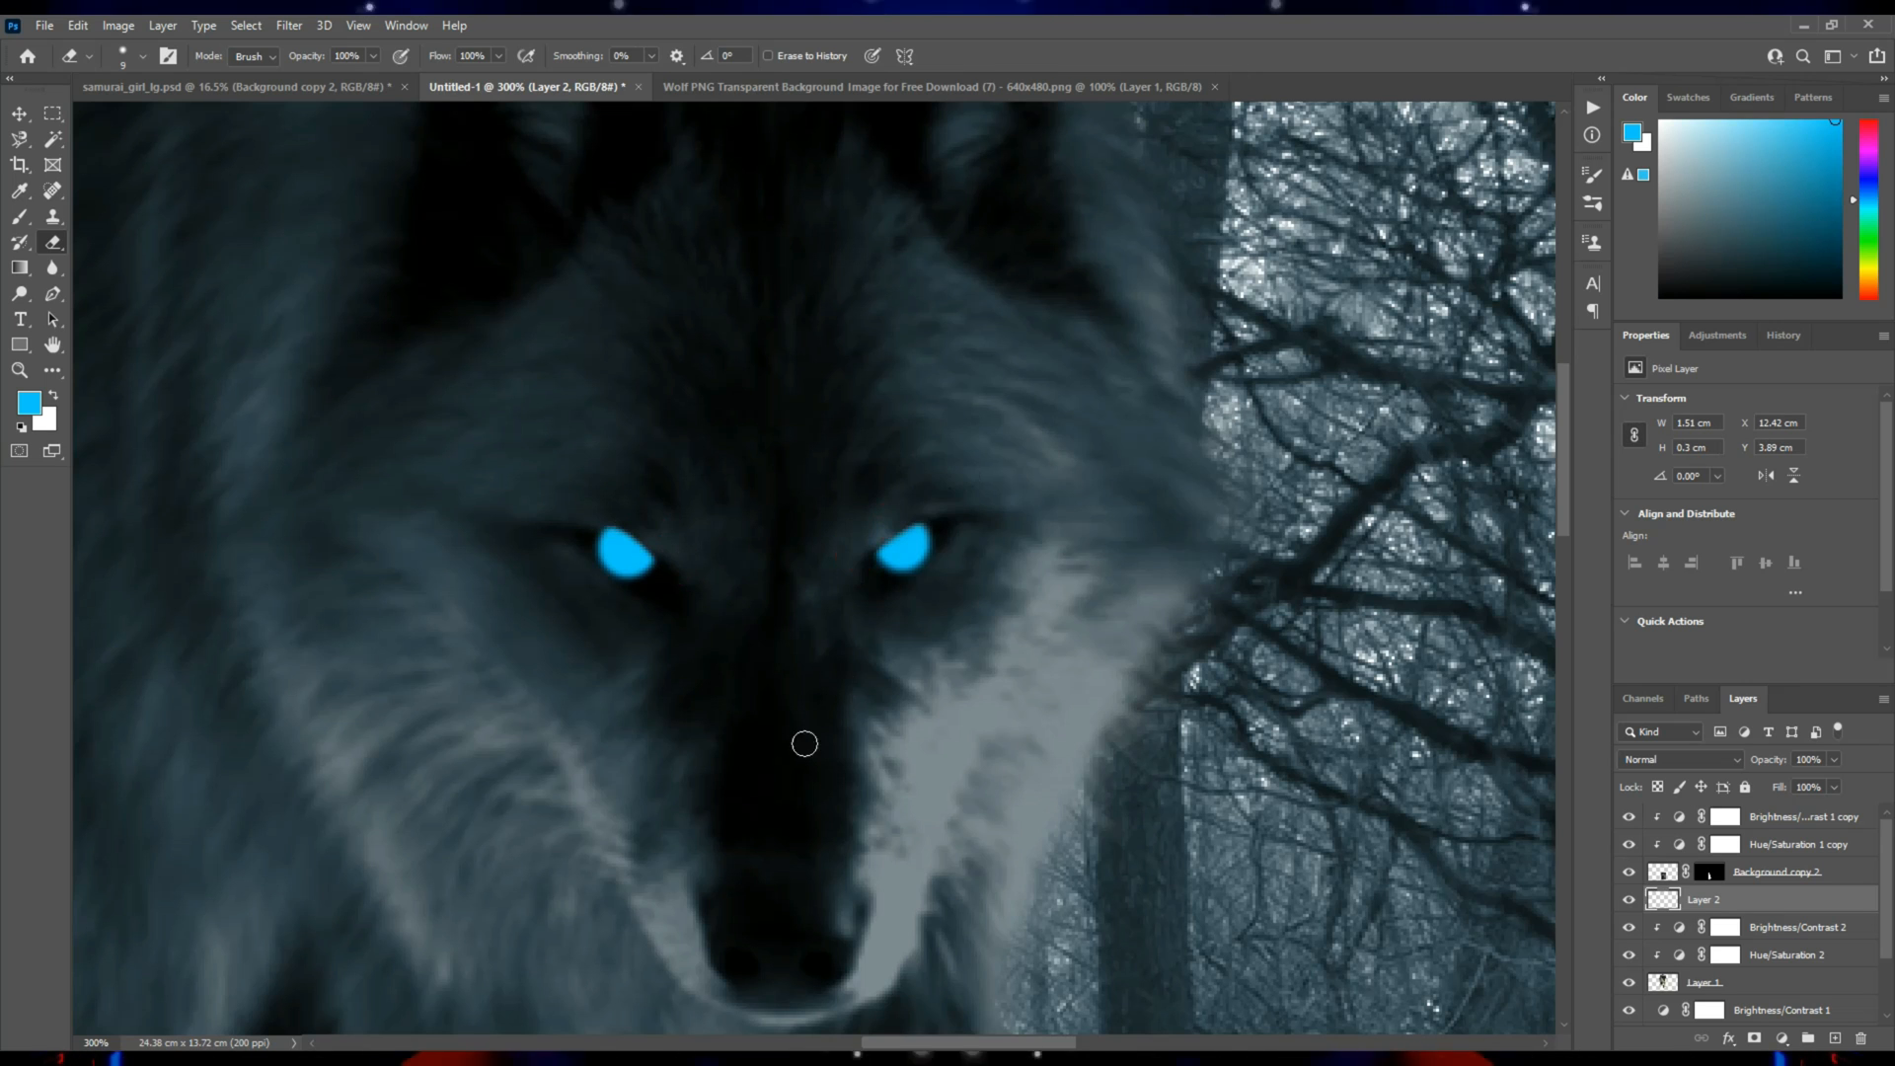
Erase the centers of both blue eyes with a larger eraser, leaving glowing crescent-shaped rims.
key("z")
left_click(838, 517)
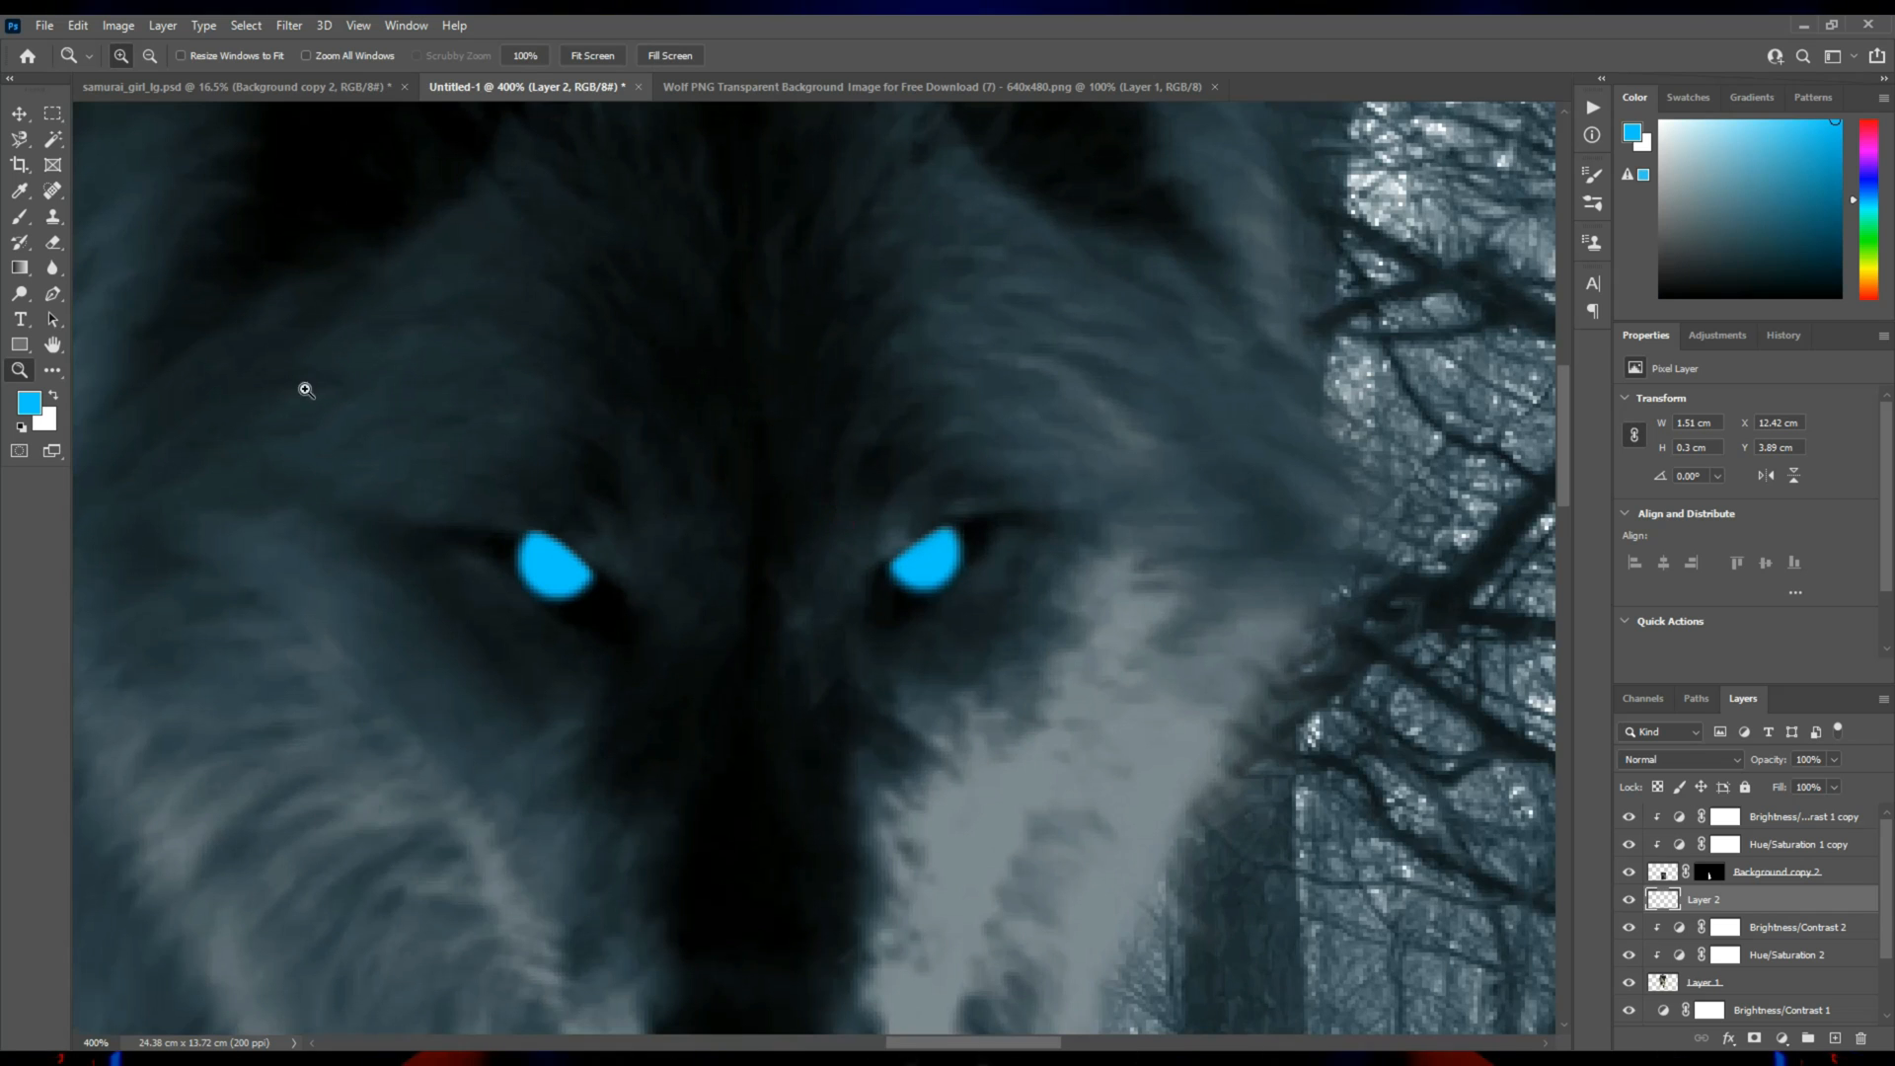
left_click(56, 245)
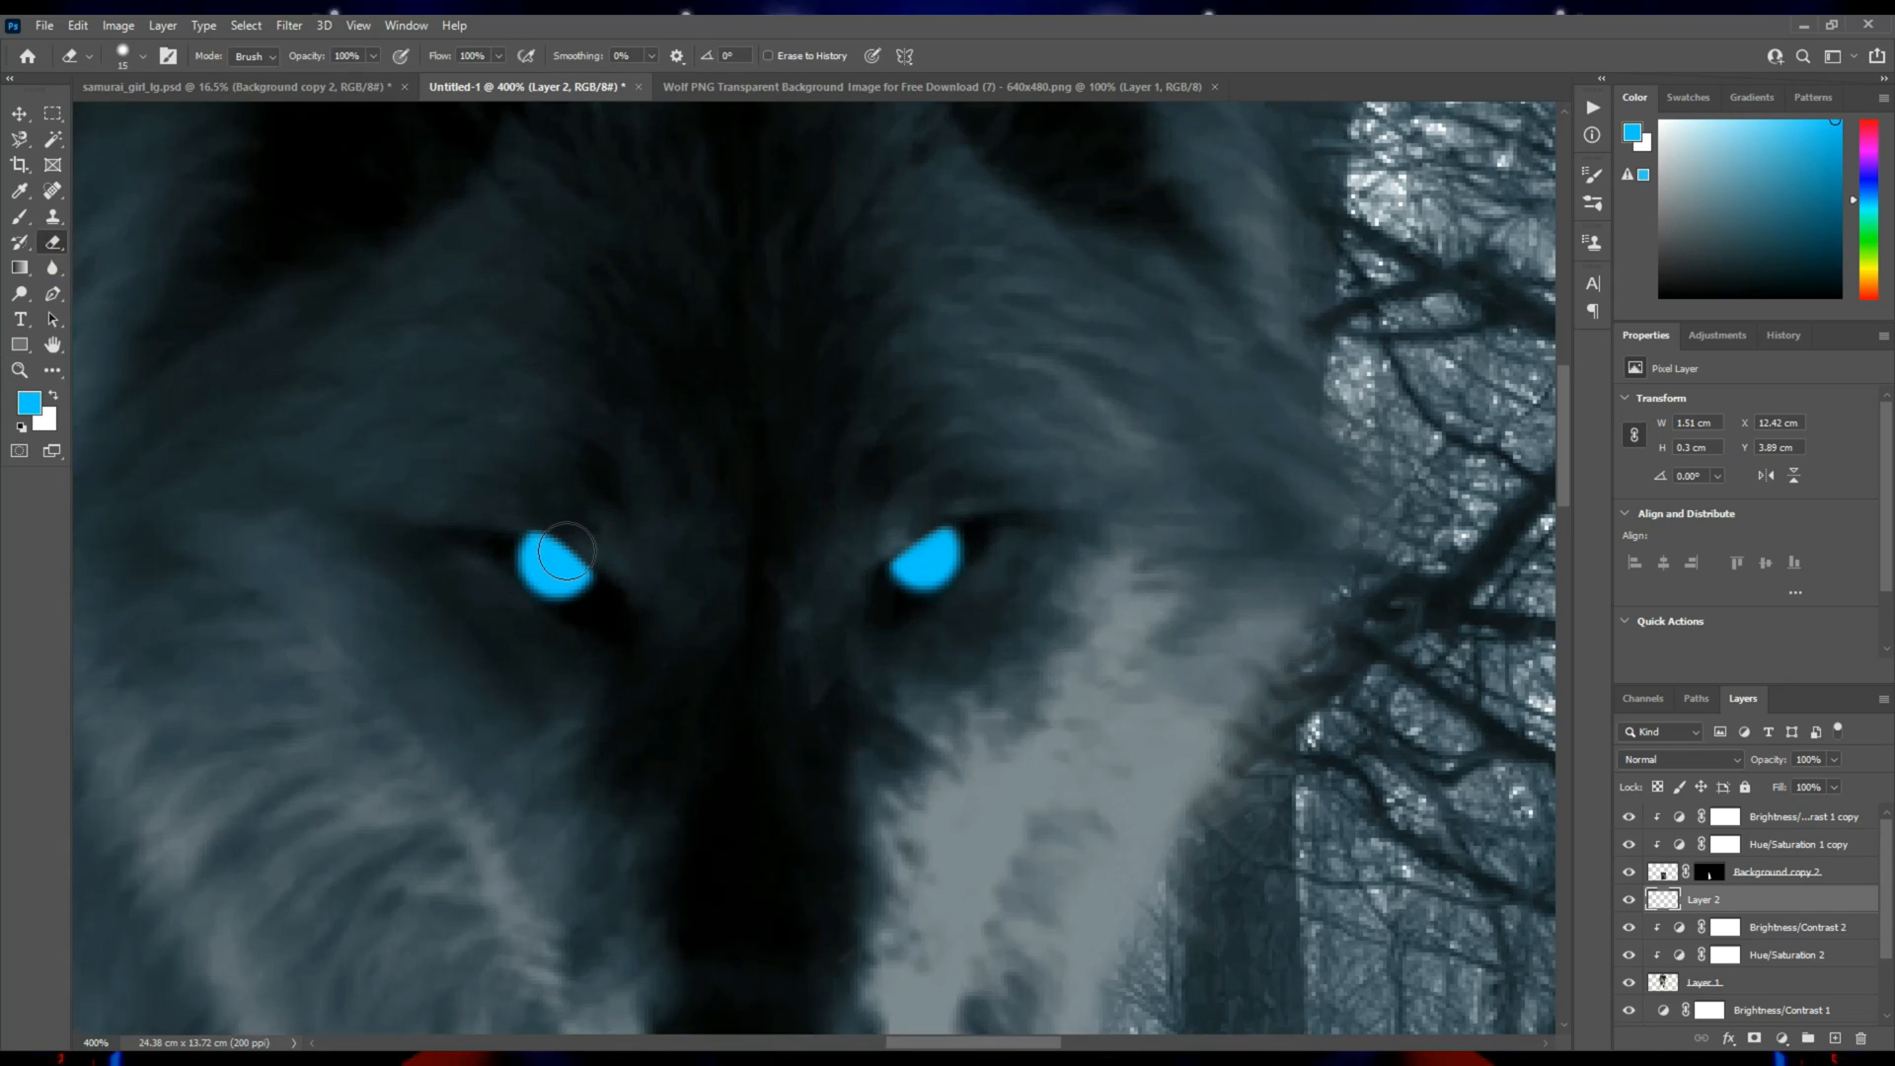
left_click_drag(558, 553, 564, 549)
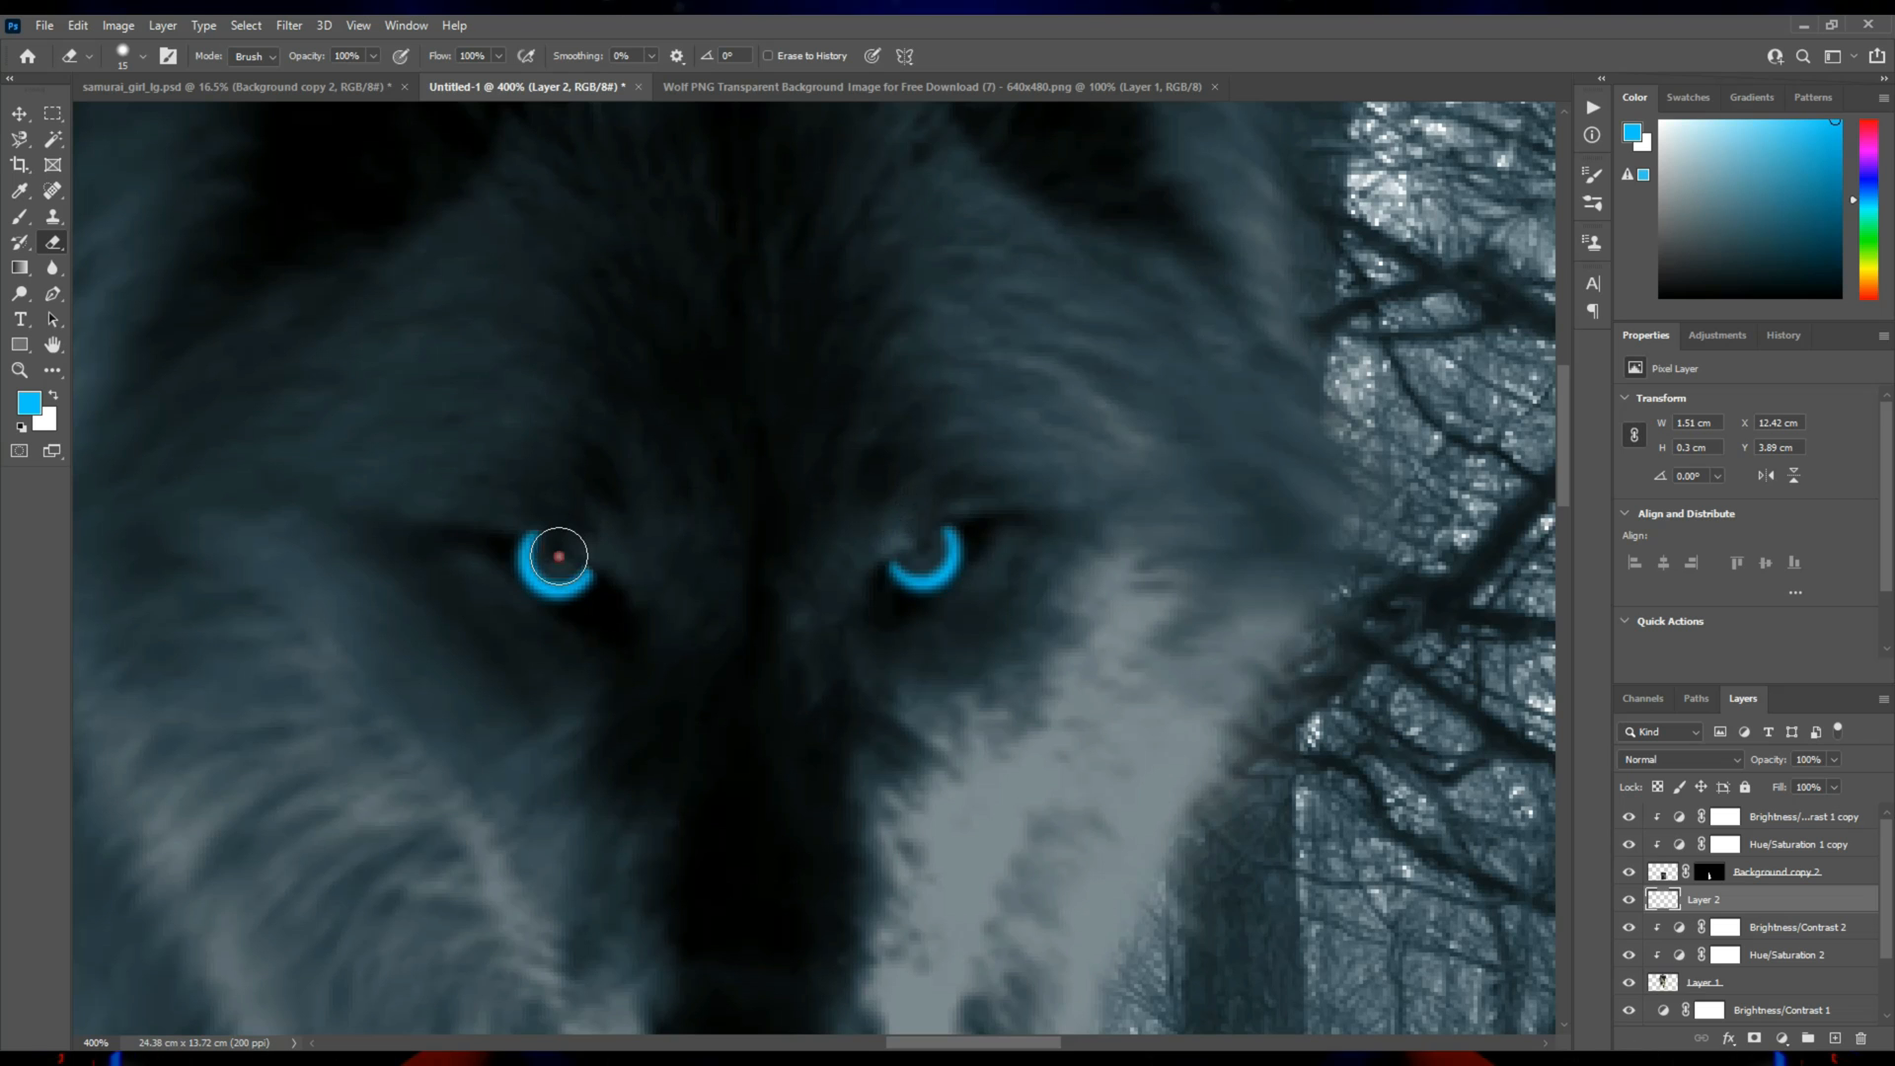
key("bracketright")
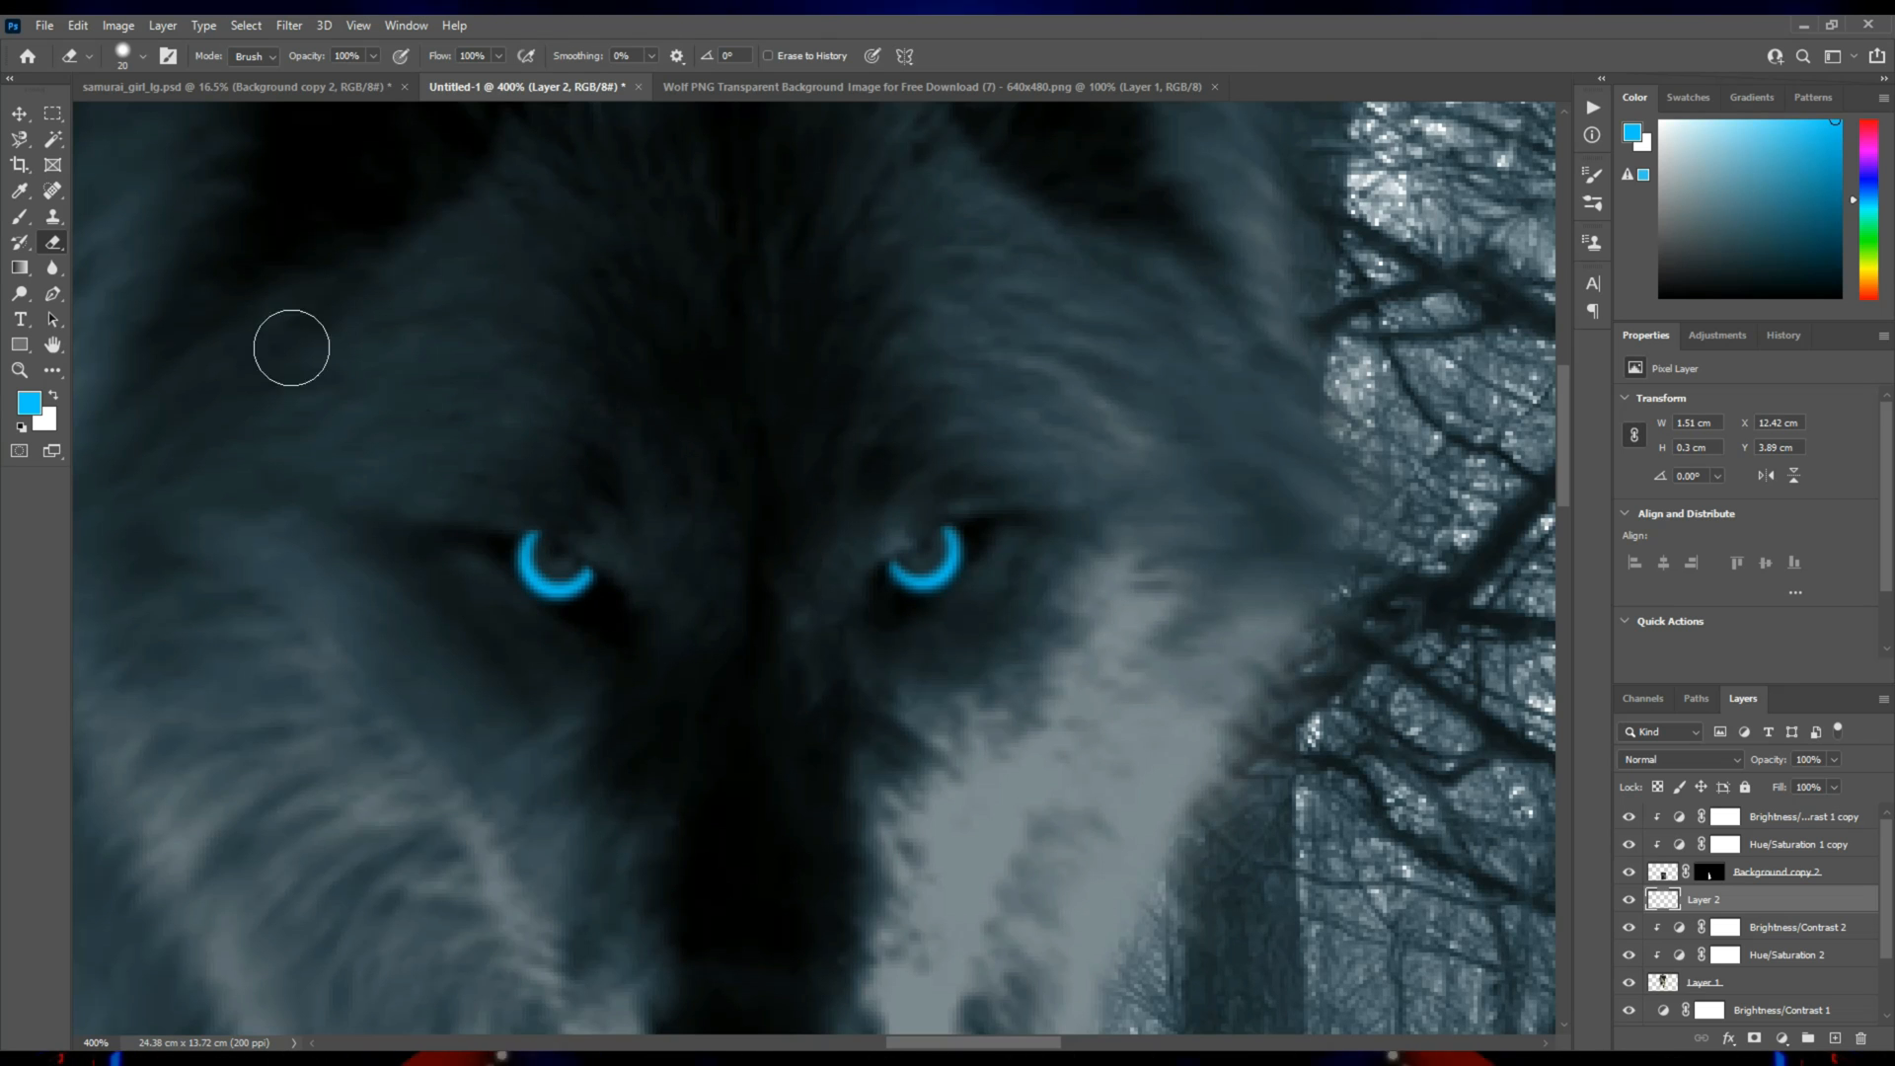
Paint a small light blue (5ddbff) dot in each eye on a new layer and nudge the dots up to Y 3.99 cm.
left_click(20, 216)
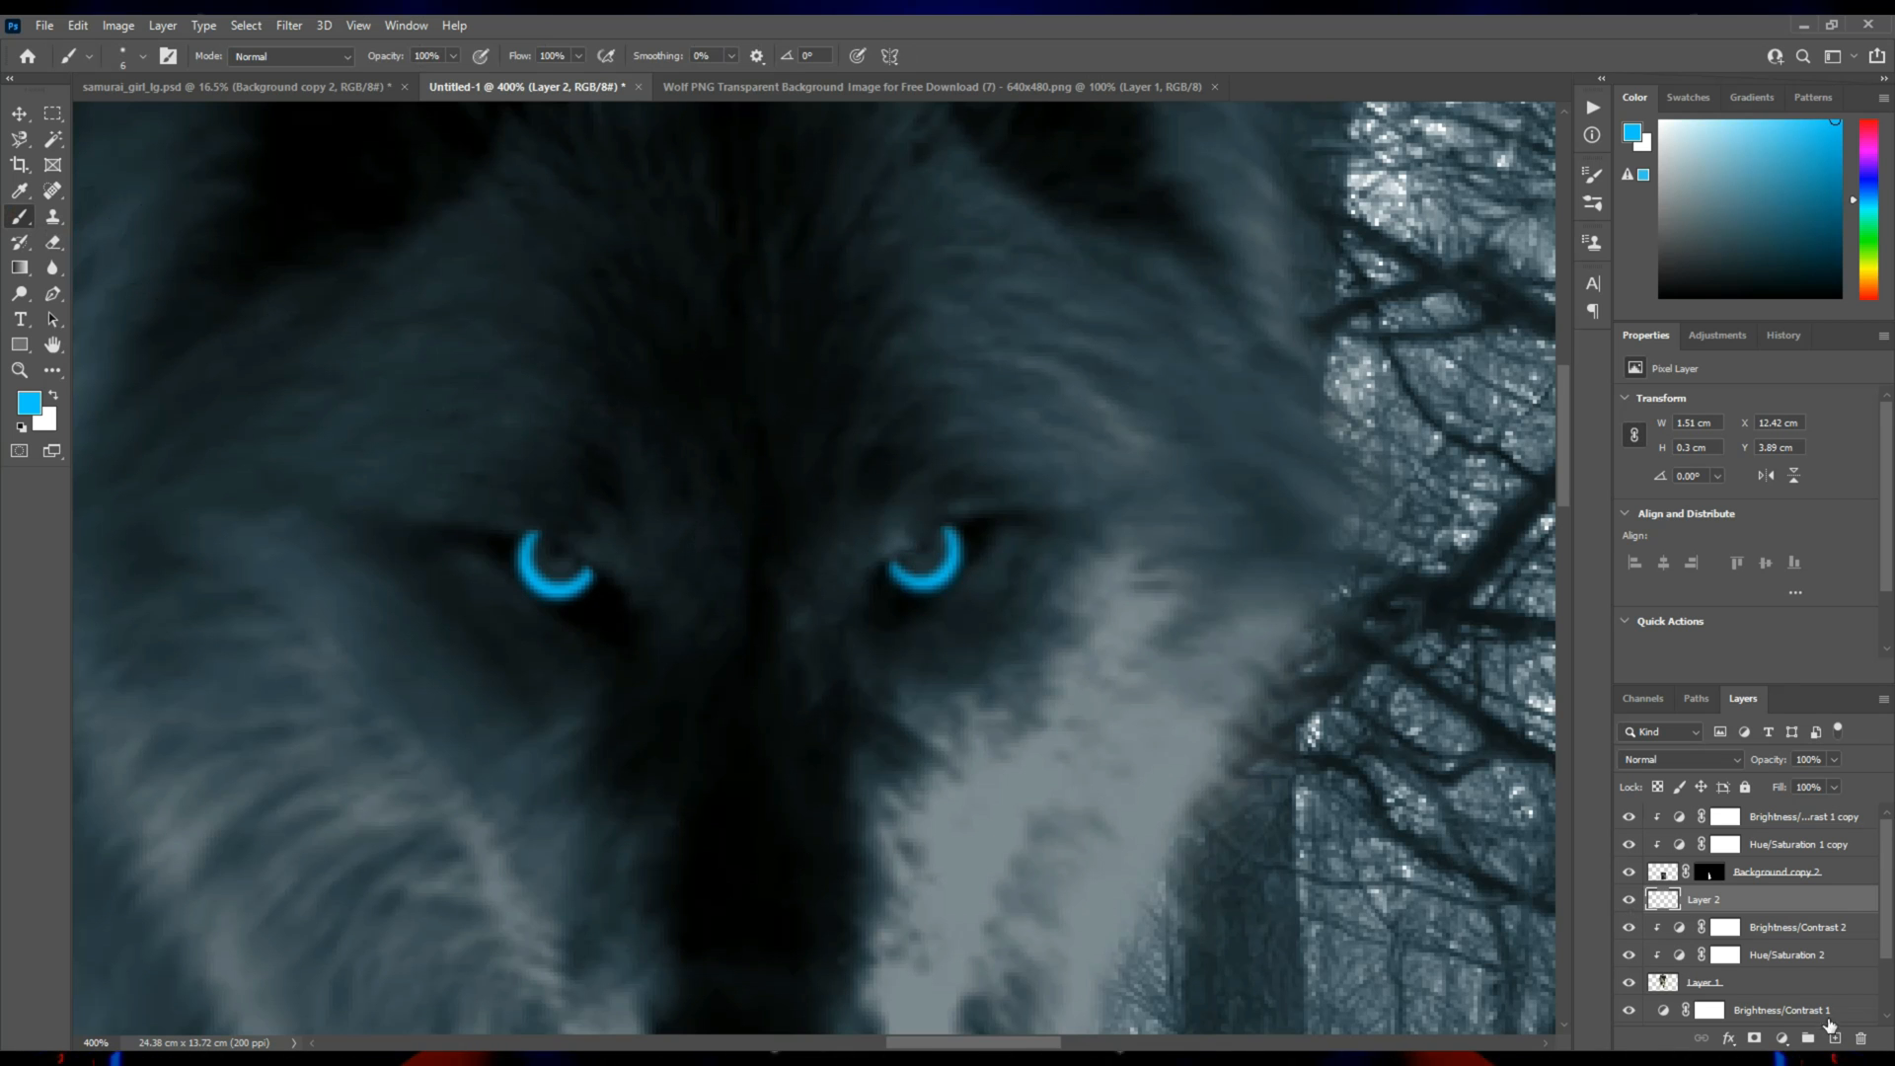
left_click(1835, 1038)
left_click(30, 401)
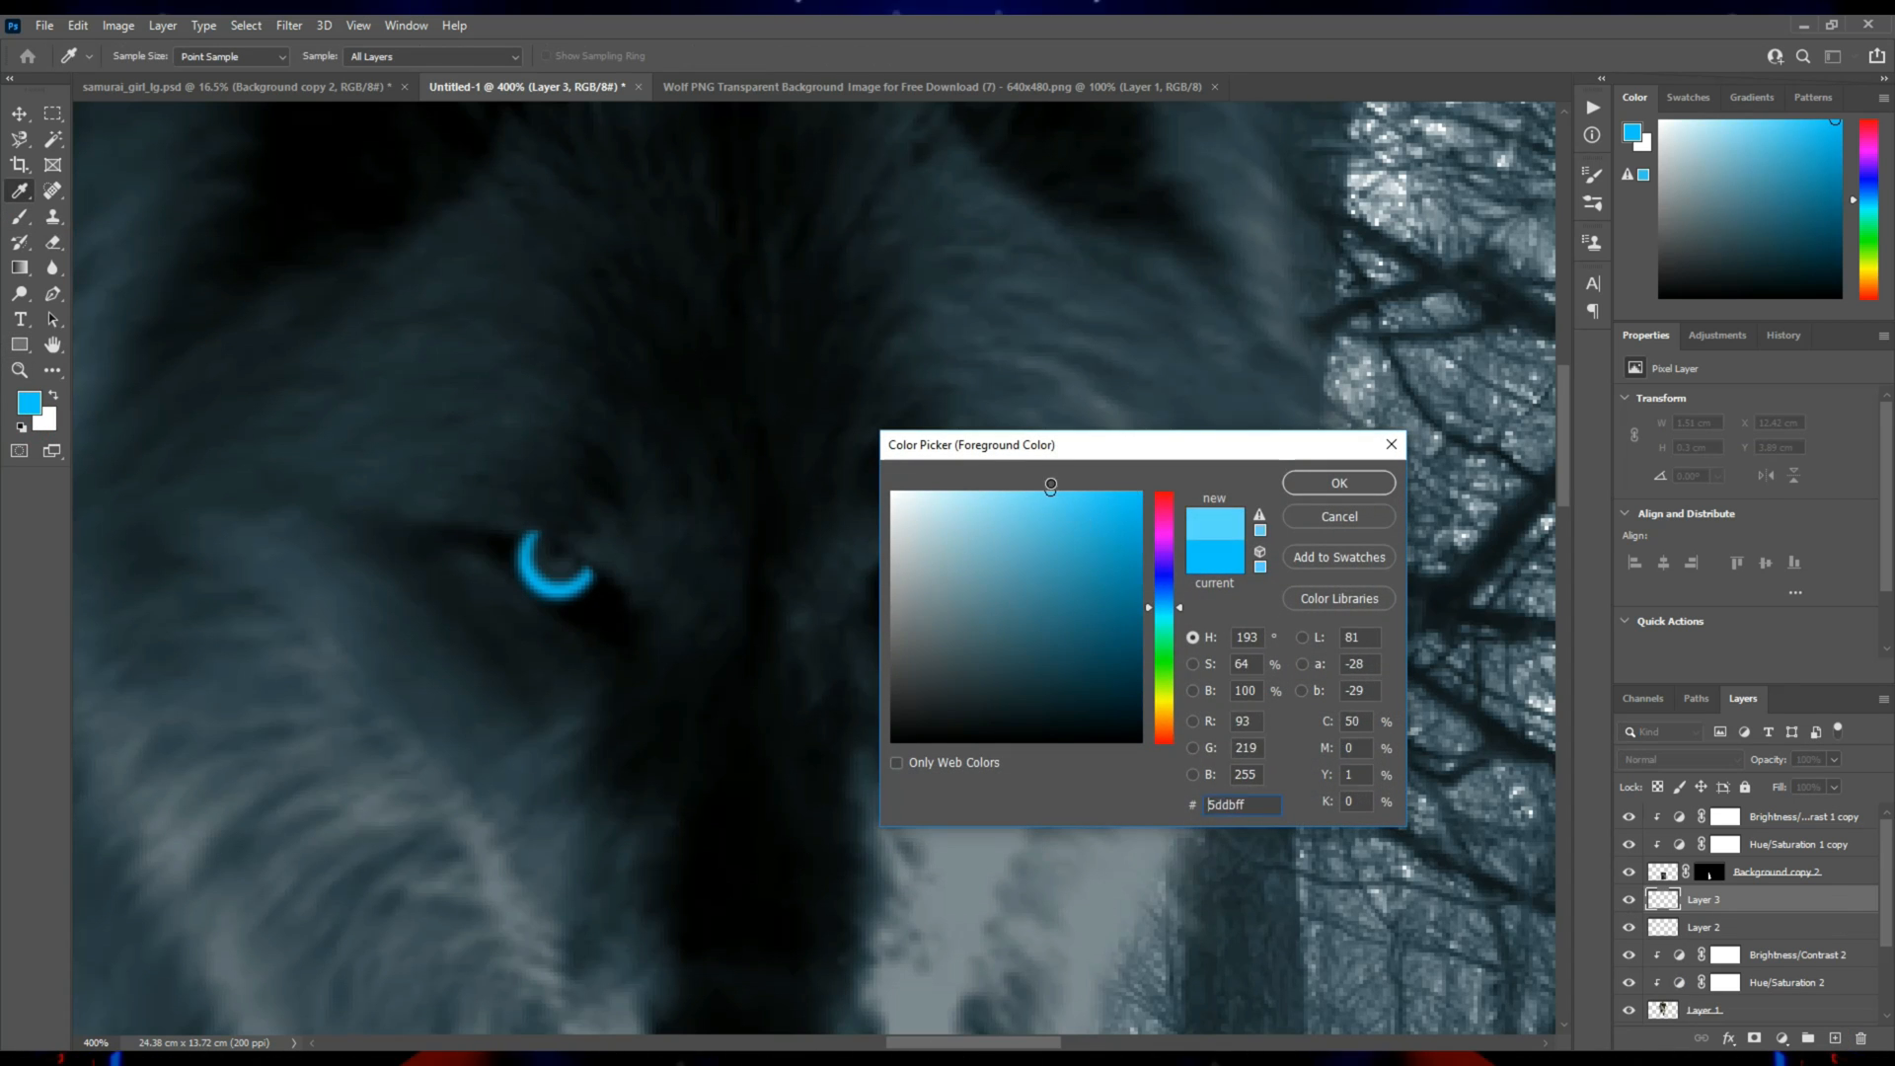
left_click(1323, 486)
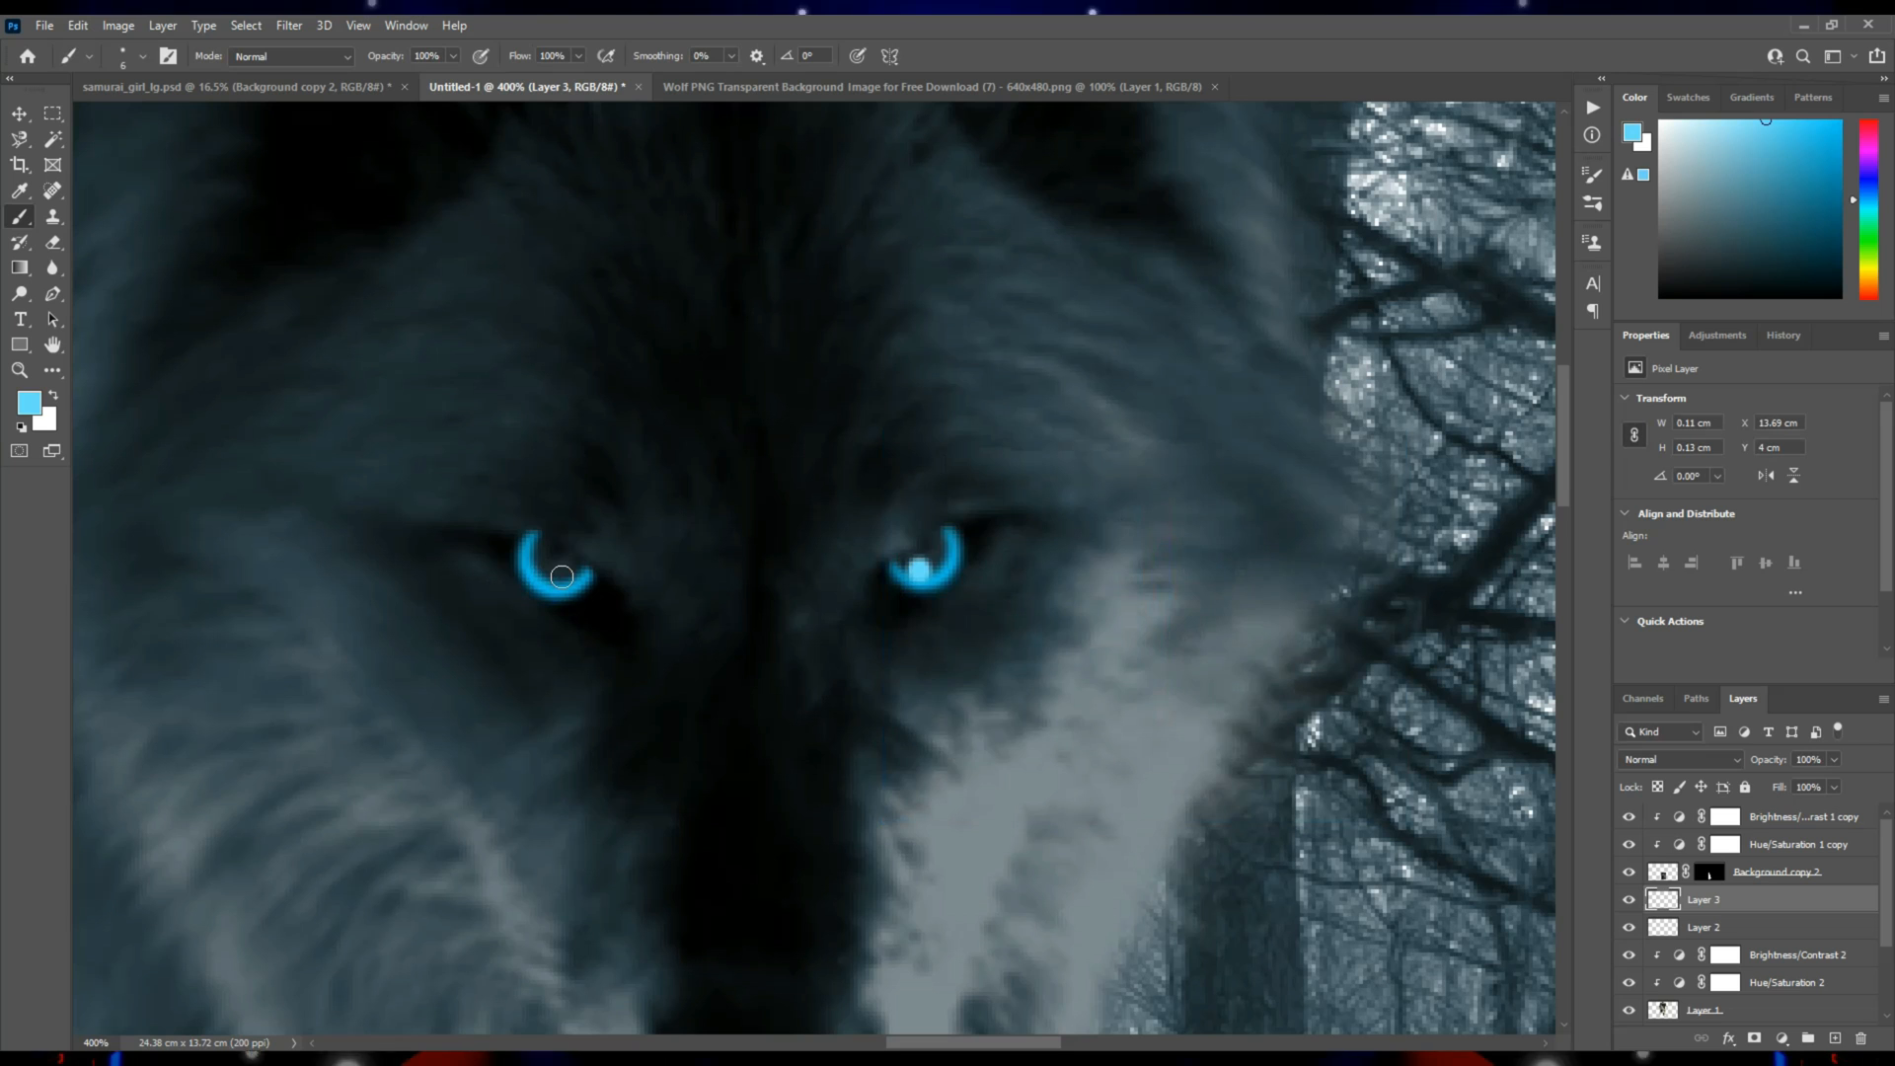
left_click(20, 115)
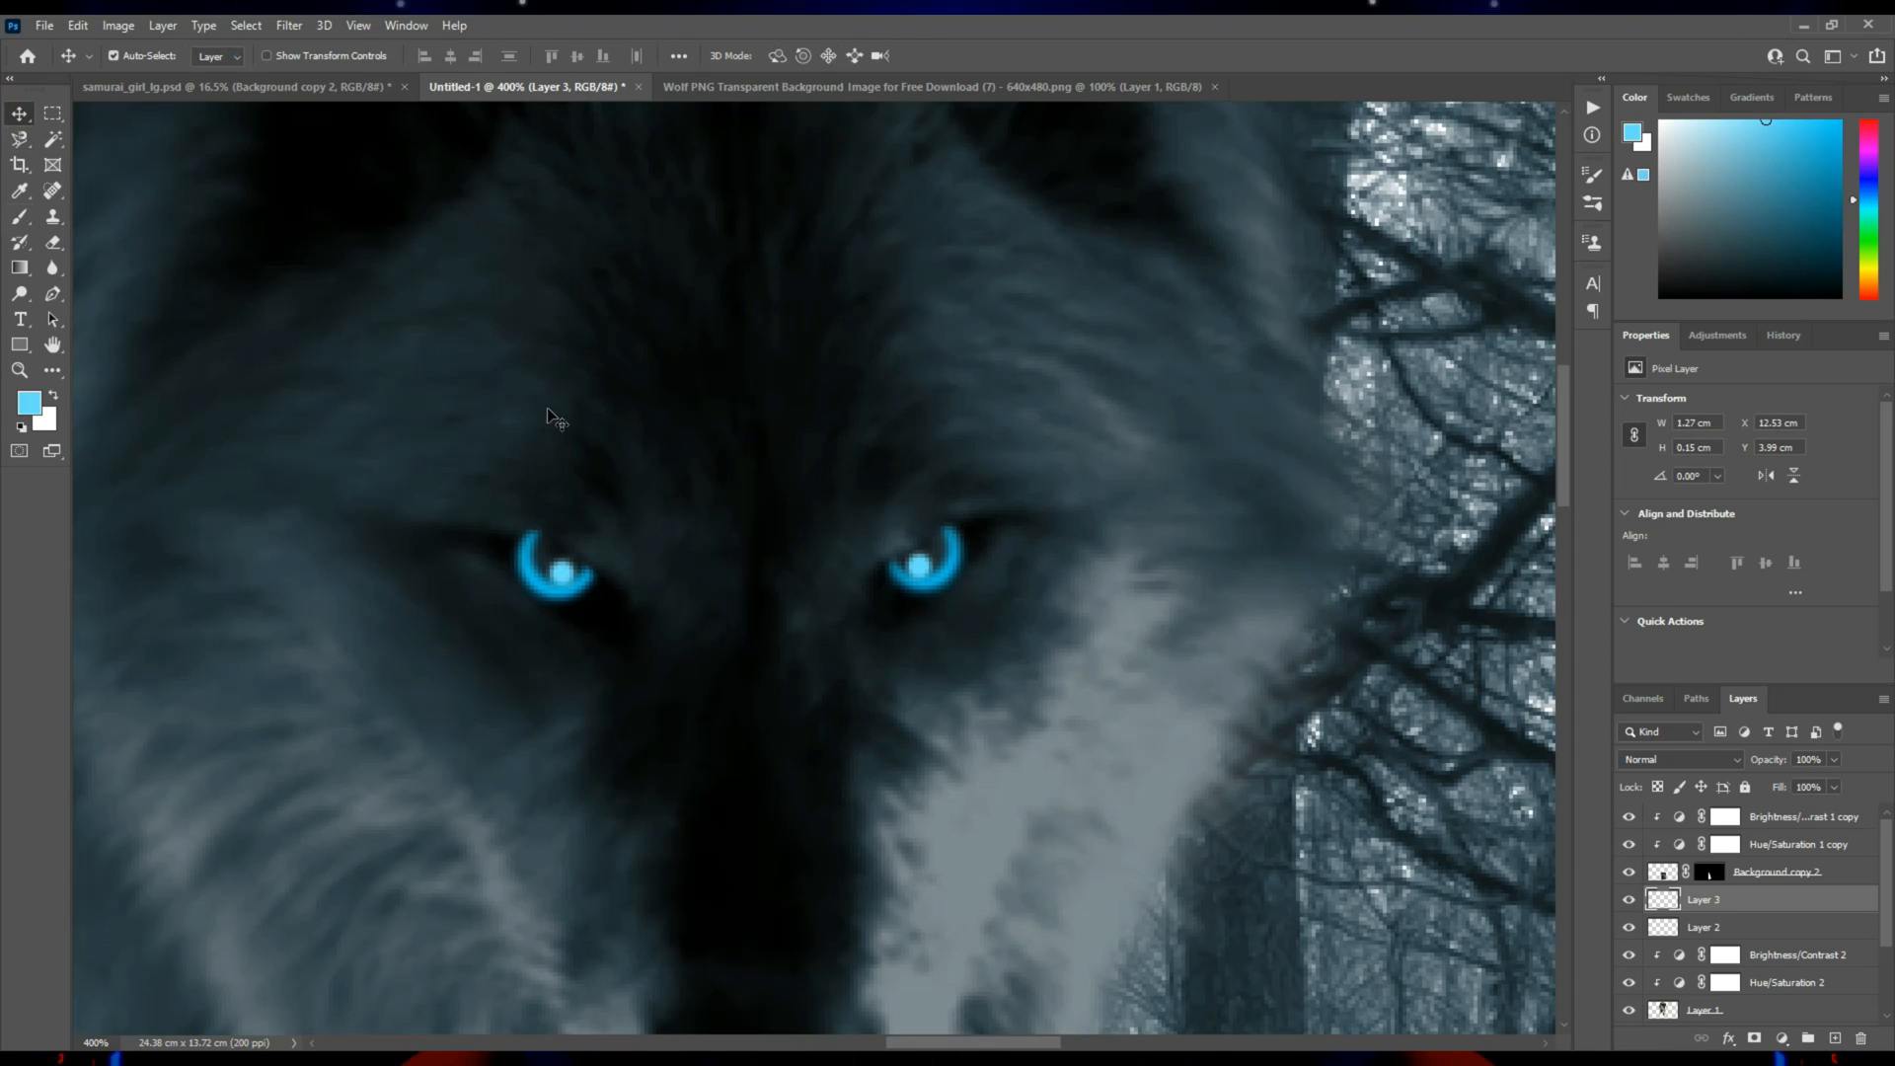
Set the brush to a saturated blue foreground color and a soft tip with 0% hardness.
left_click(18, 218)
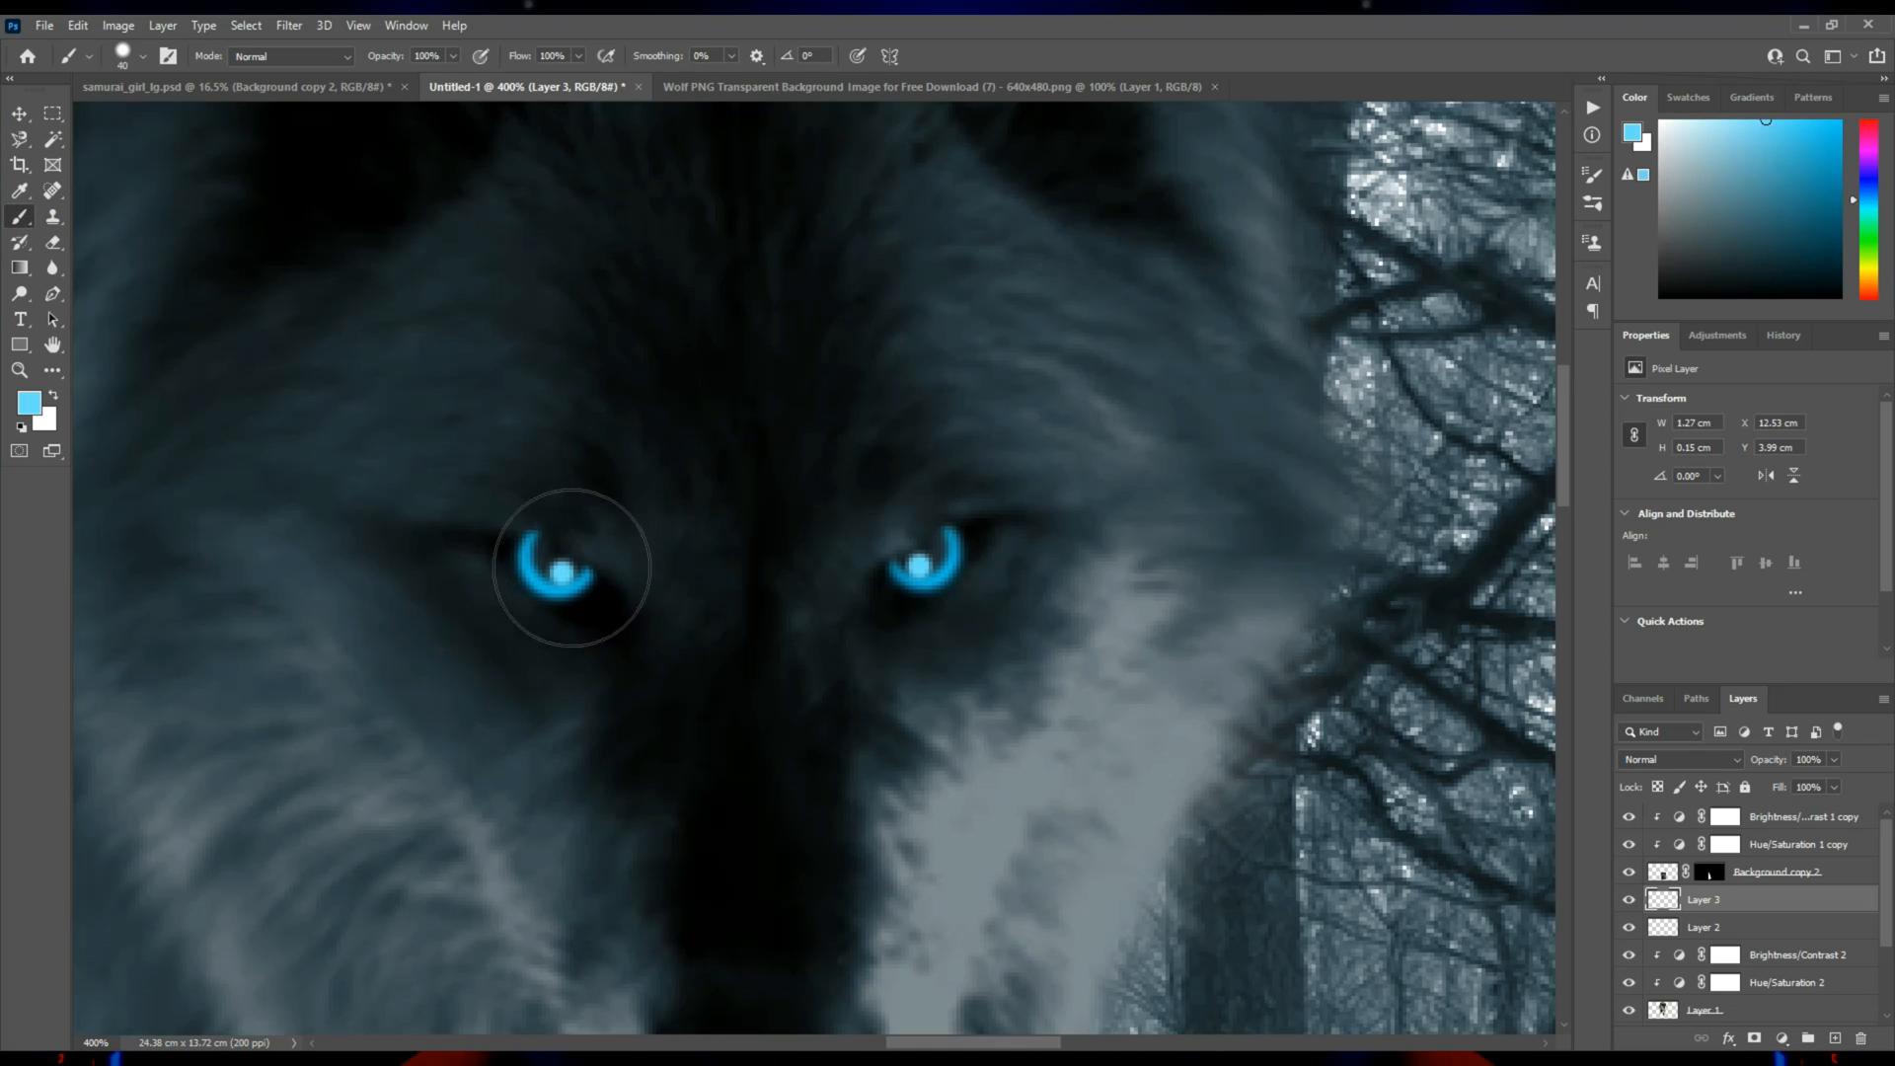
left_click(29, 402)
left_click_drag(1093, 487, 1118, 469)
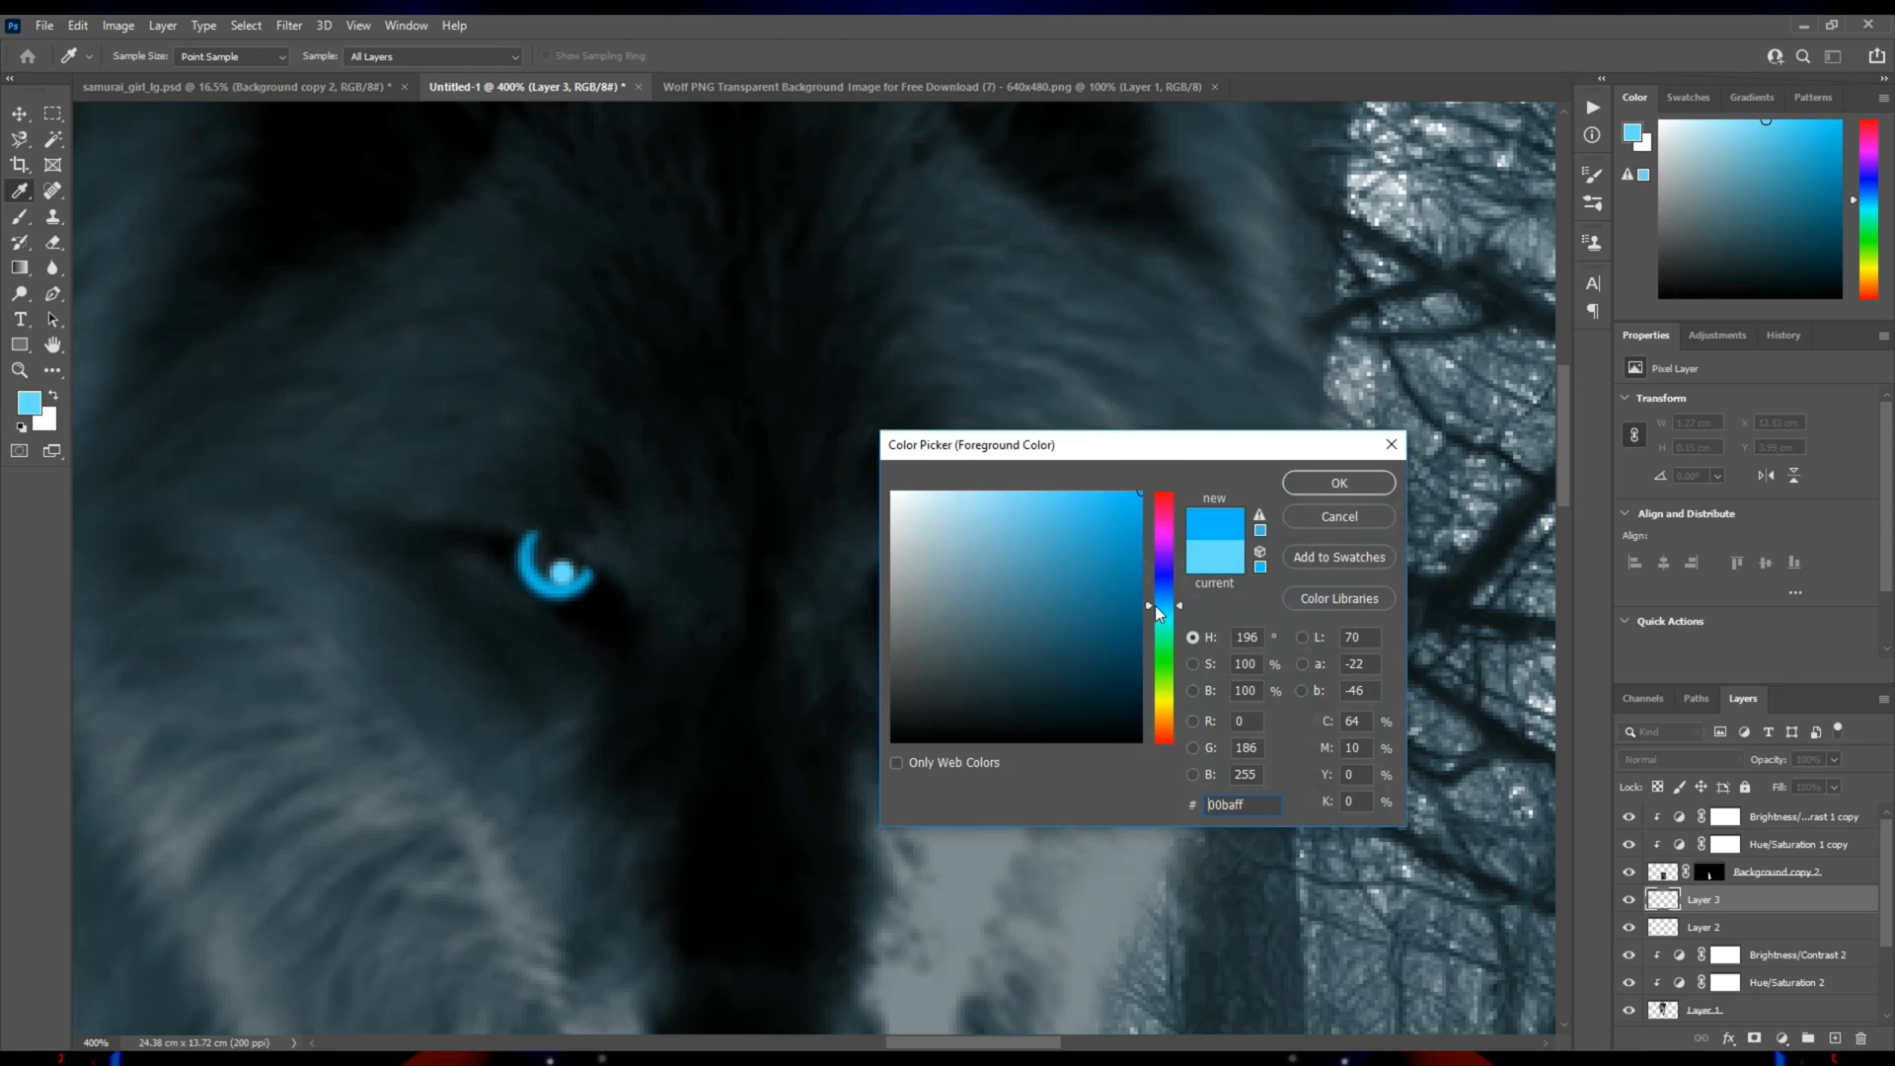
left_click(1340, 483)
right_click(1413, 559)
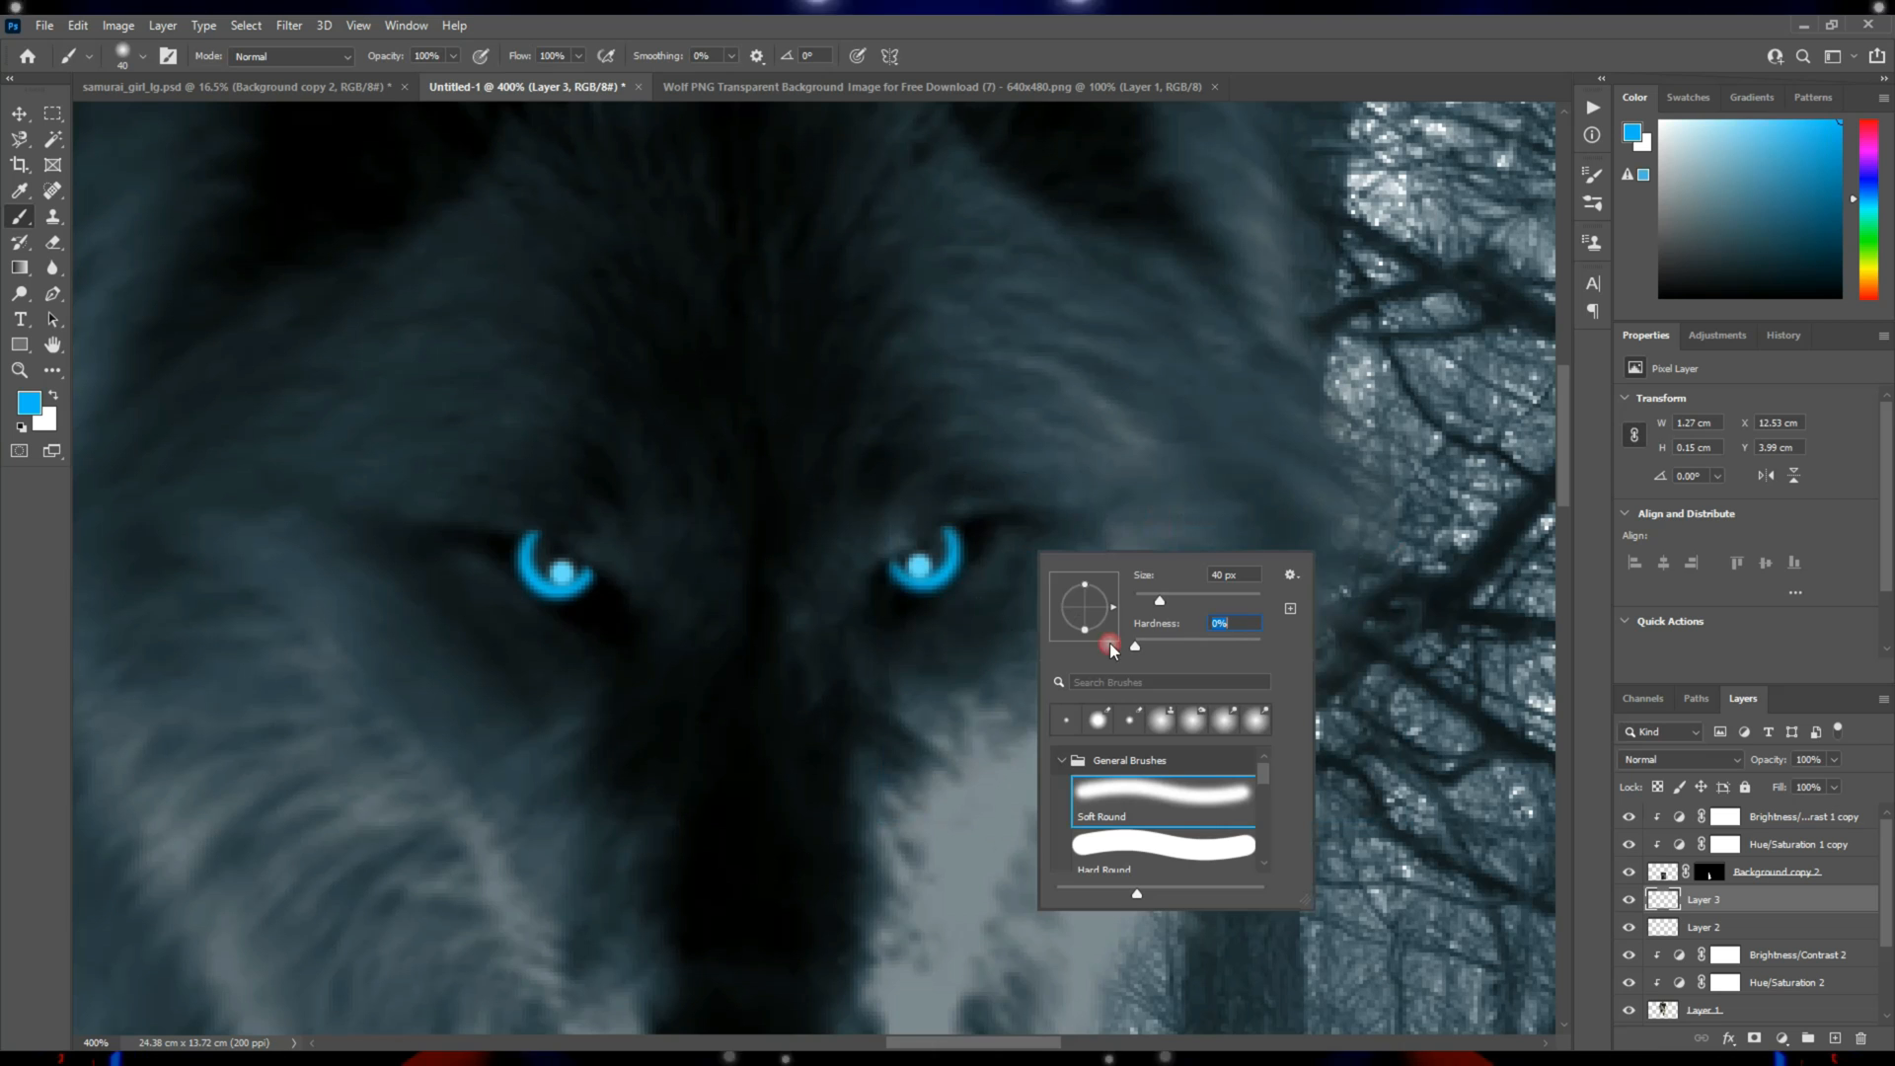
Create a new layer and paint a large soft blue glow over each of the wolf's eyes with an 80 px brush.
left_click(1836, 1036)
key("bracketright")
key("bracketright")
key("bracketright")
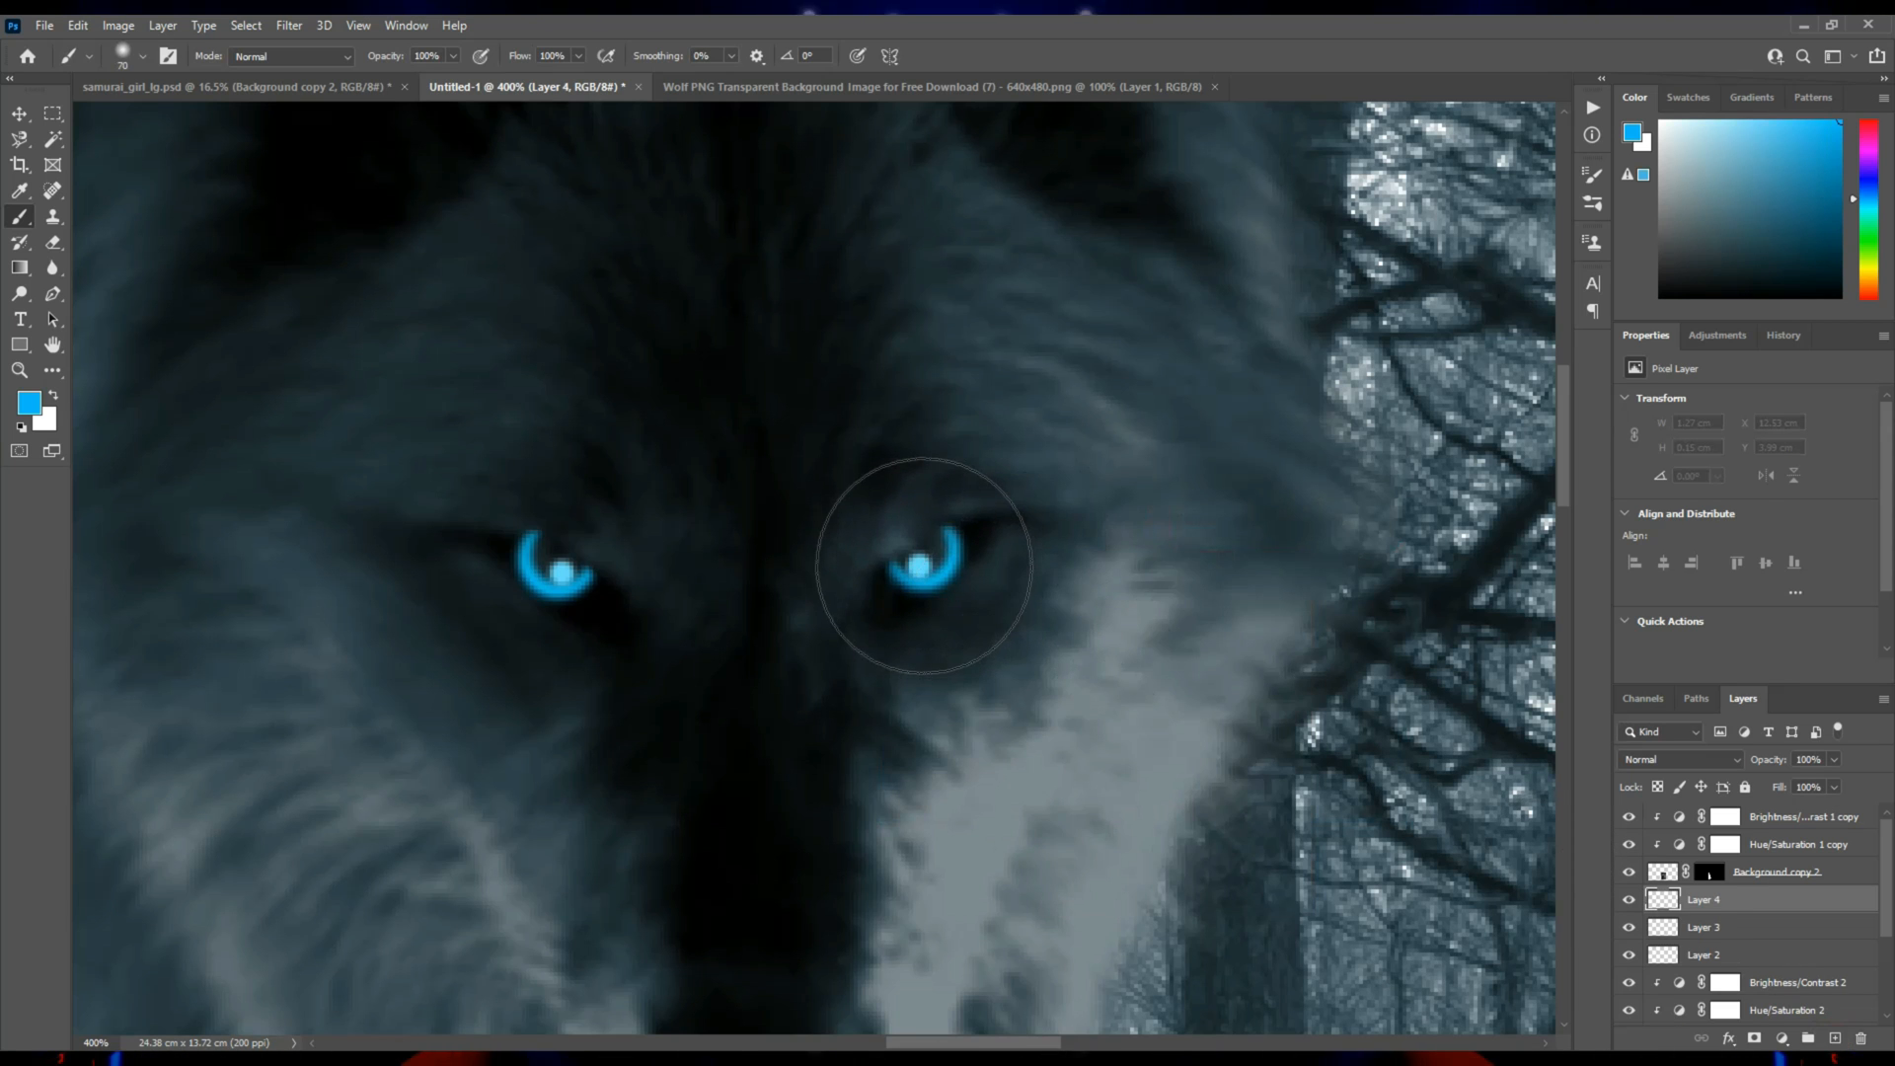
key("bracketright")
left_click(920, 563)
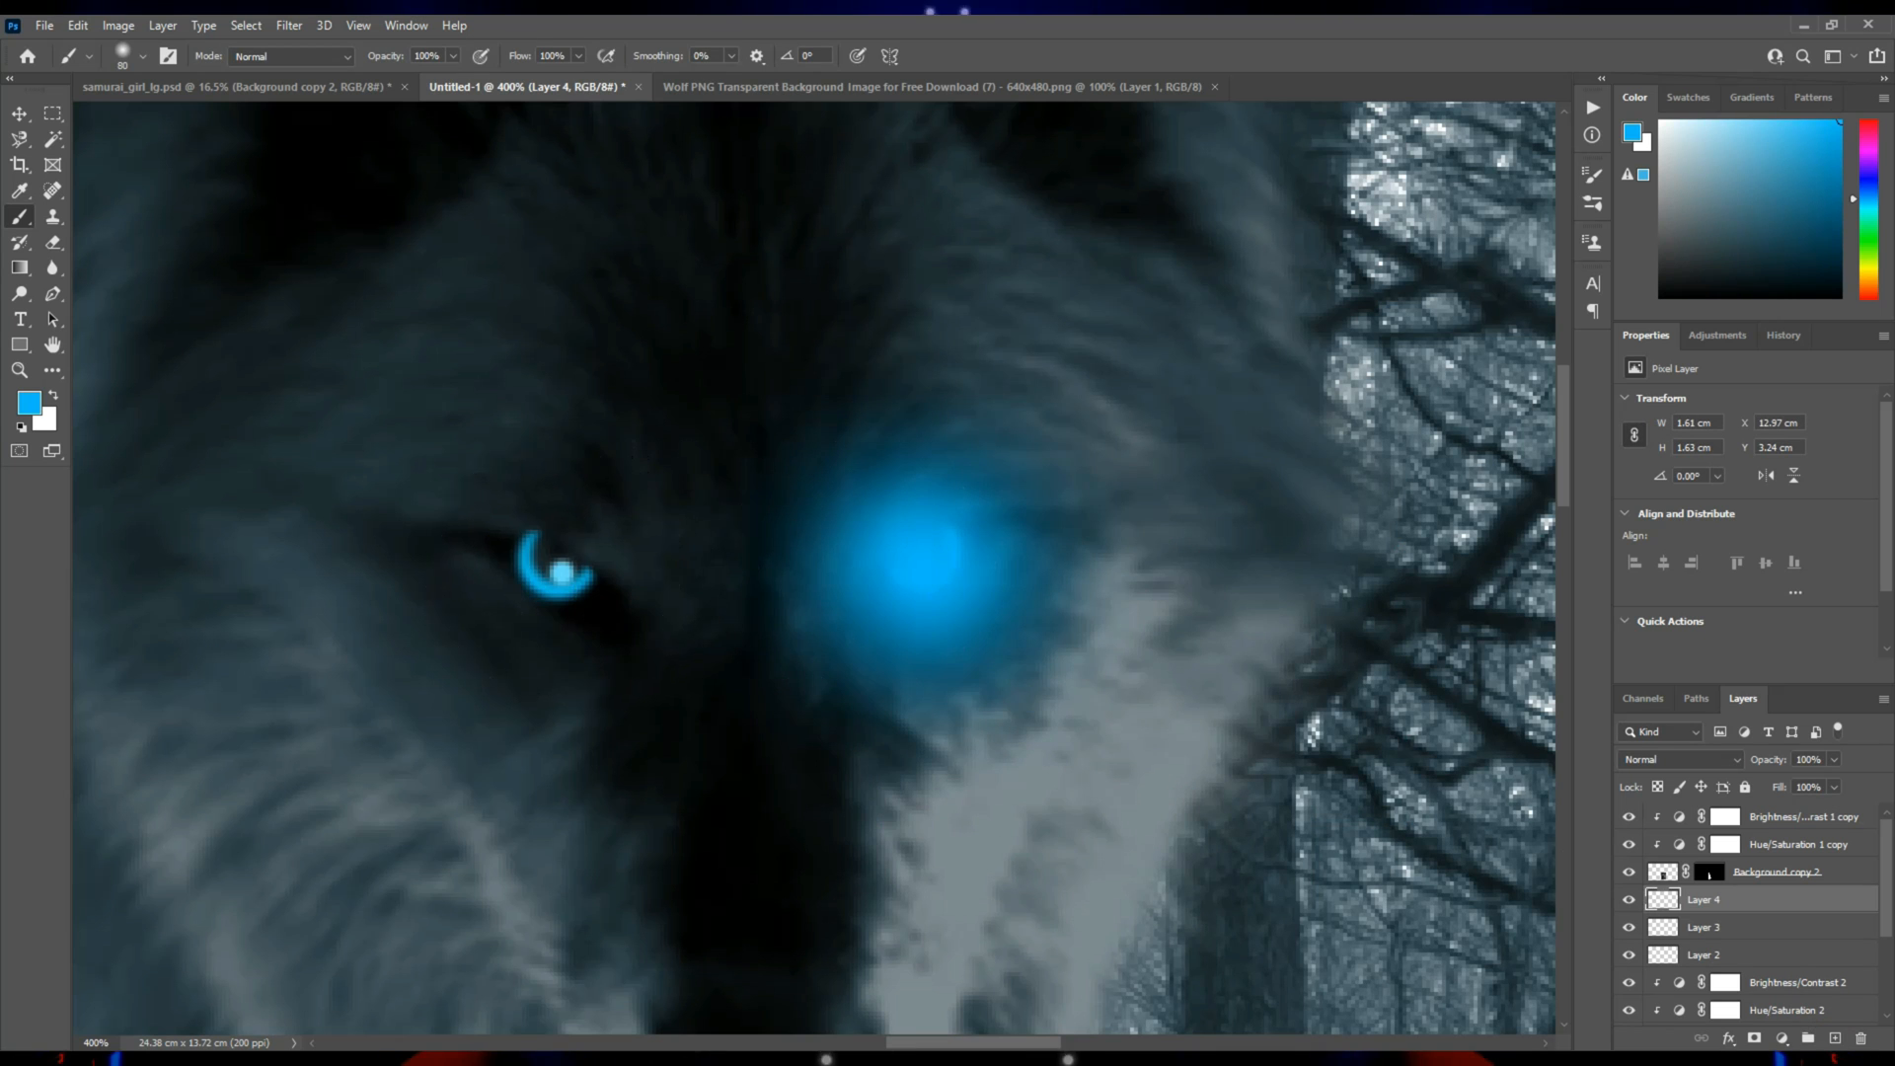
left_click(549, 571)
Set the eye glow layer to Vivid Light and erase the glow above both eyes with a soft 50 px eraser at 19% flow.
left_click(1678, 759)
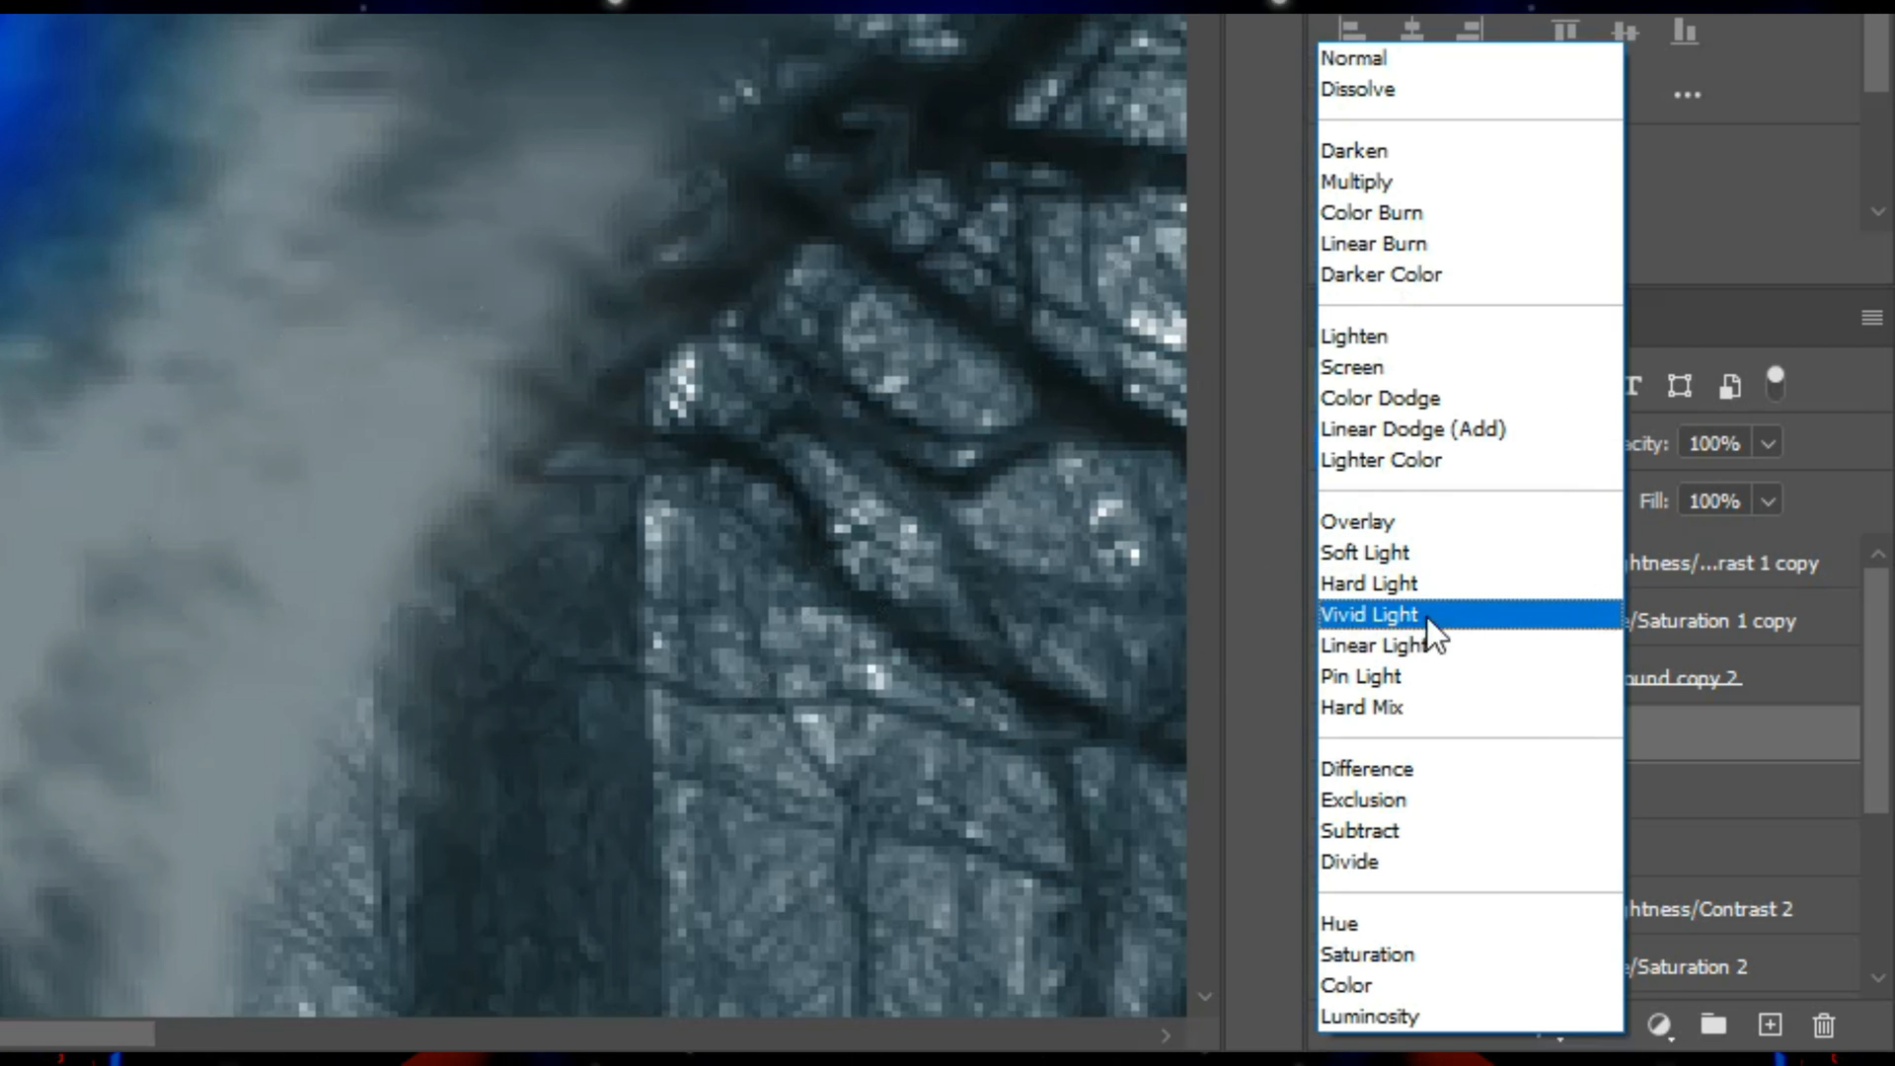
left_click(1429, 614)
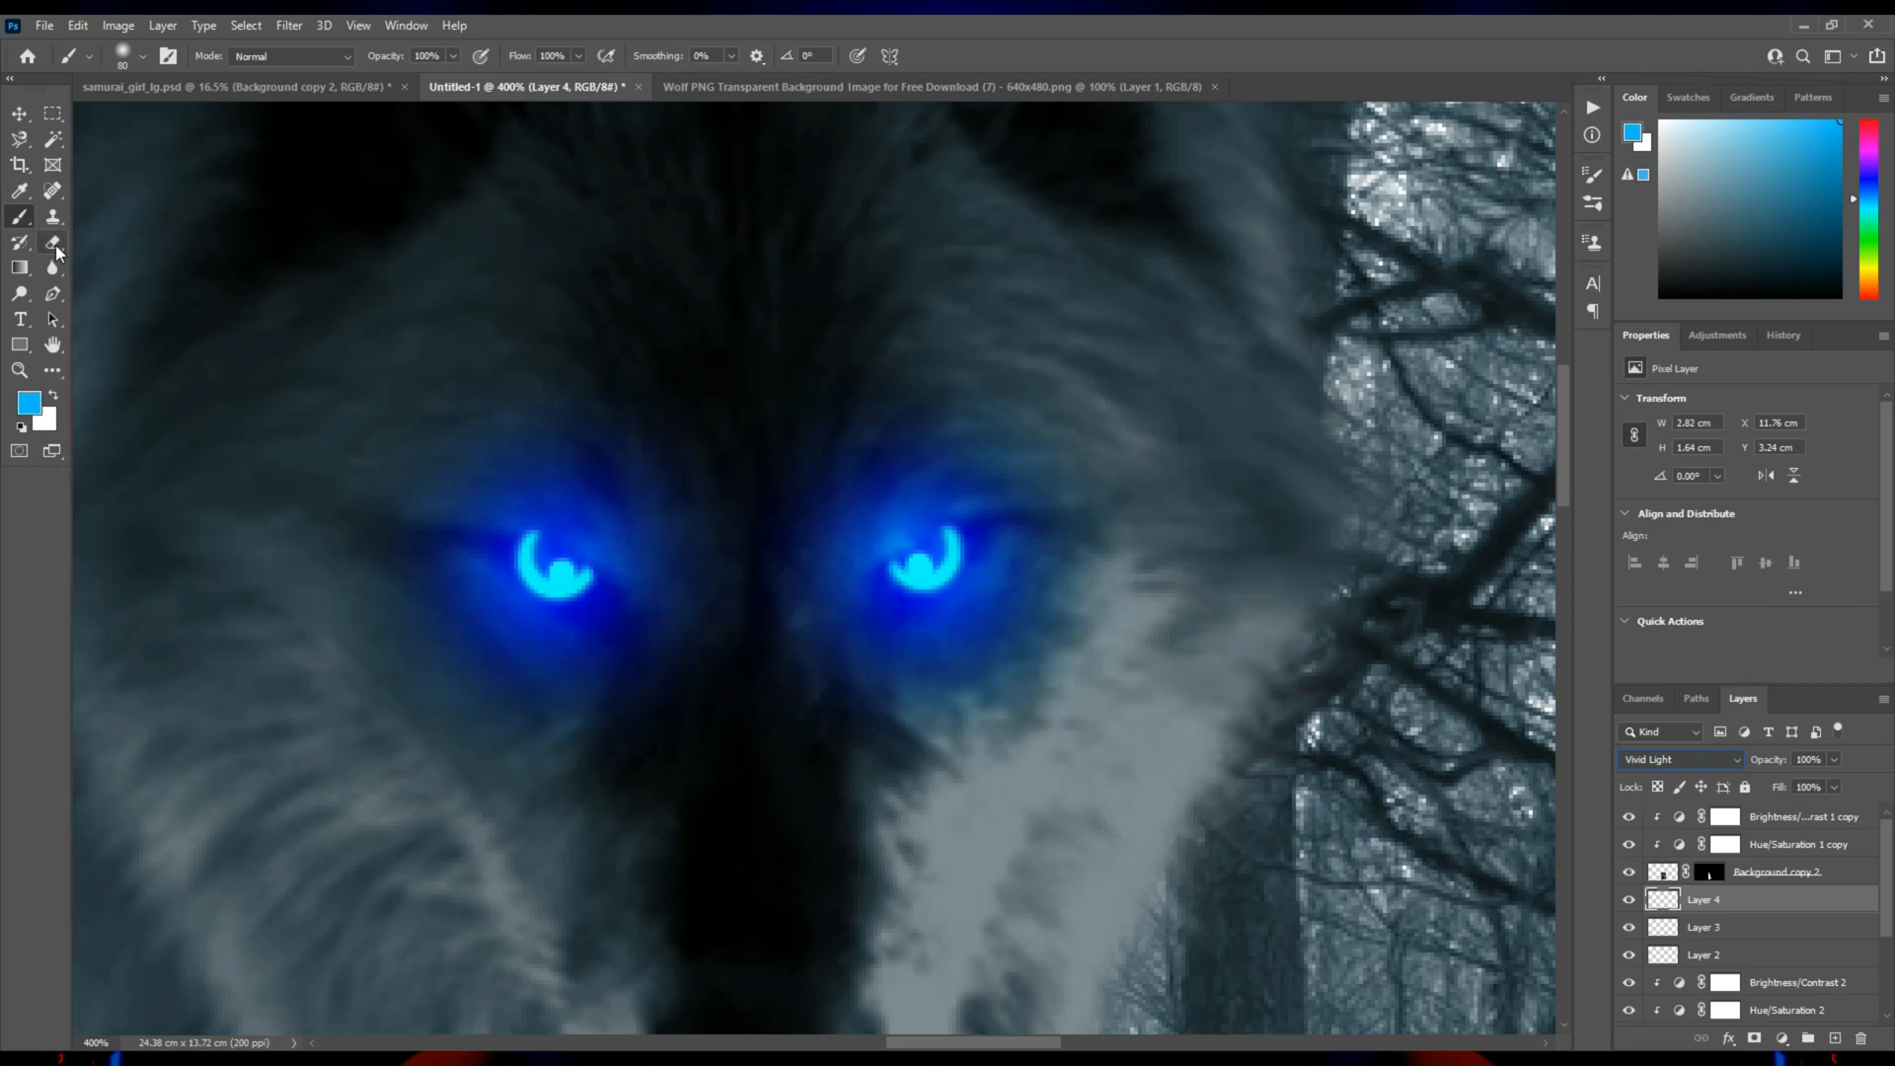
key("bracketright")
key("bracketright")
key("bracketright")
left_click_drag(986, 415, 957, 423)
right_click(1057, 404)
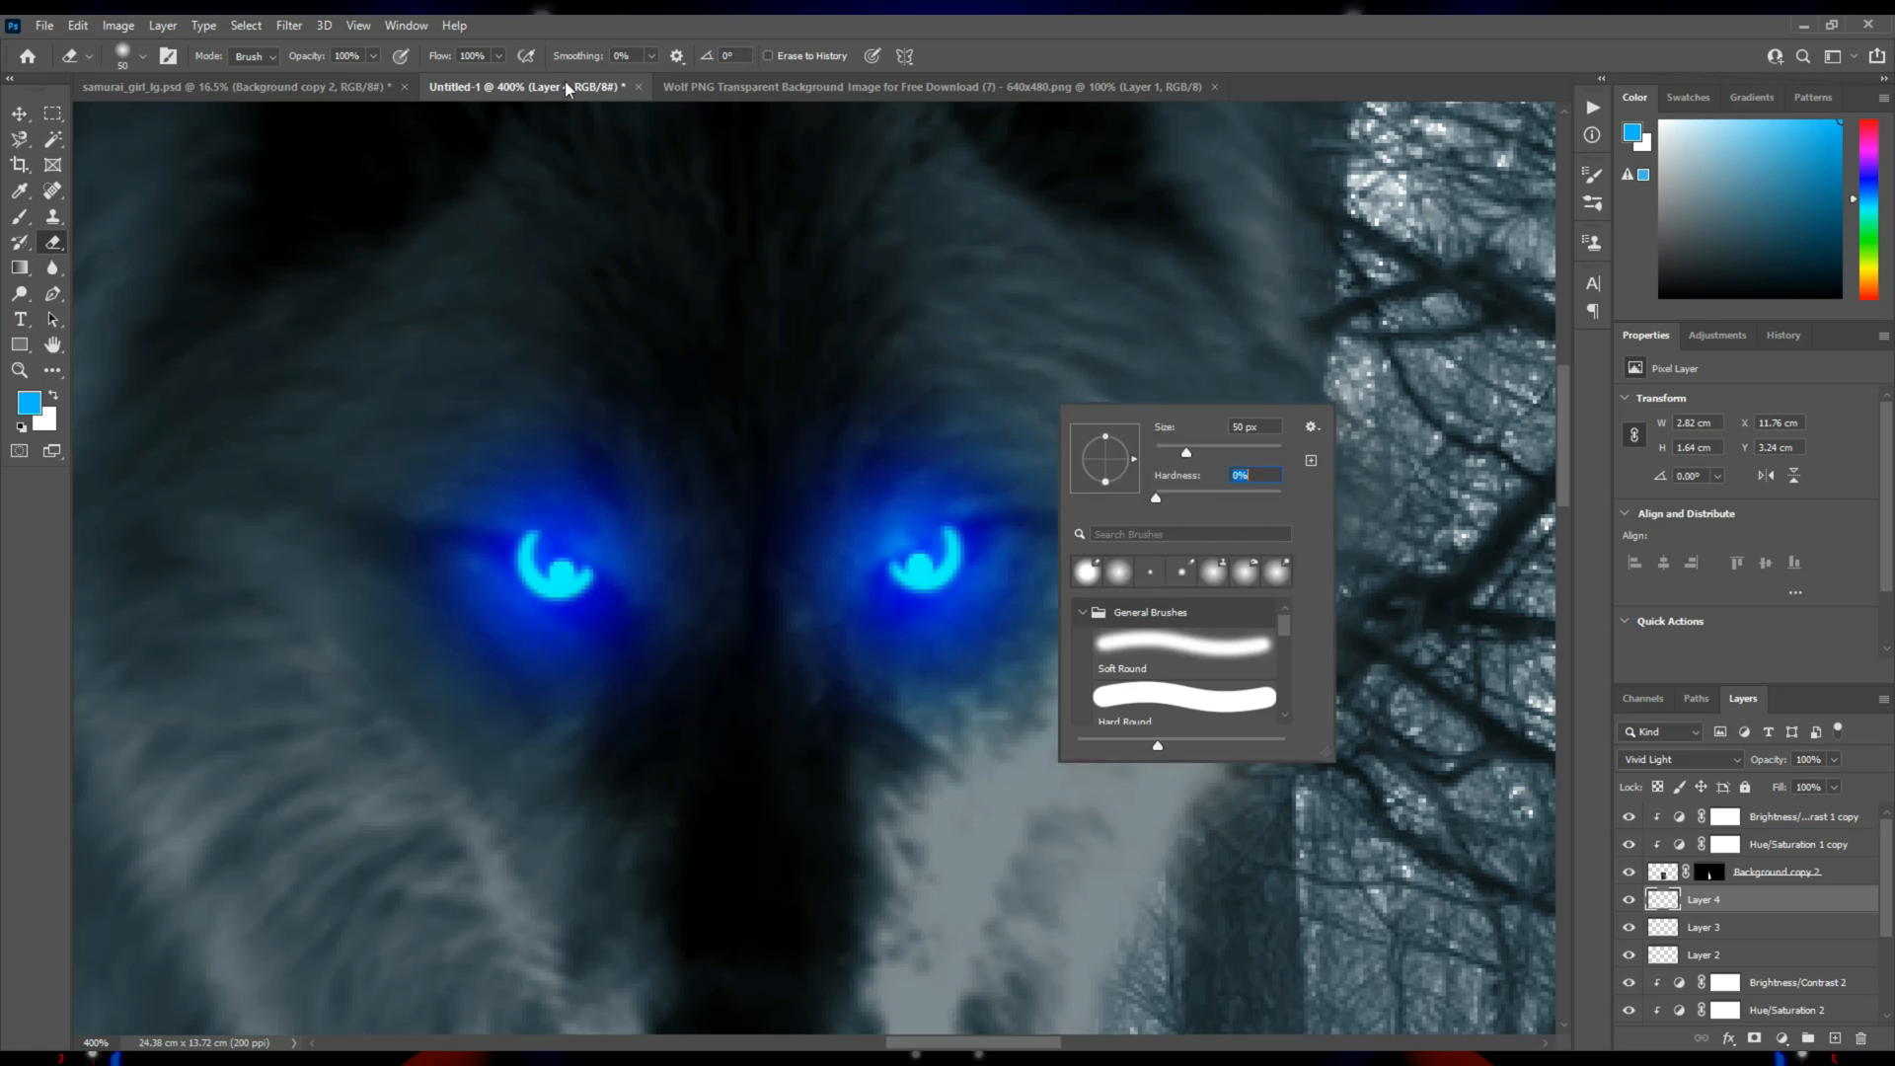
left_click(500, 57)
left_click_drag(423, 80, 427, 80)
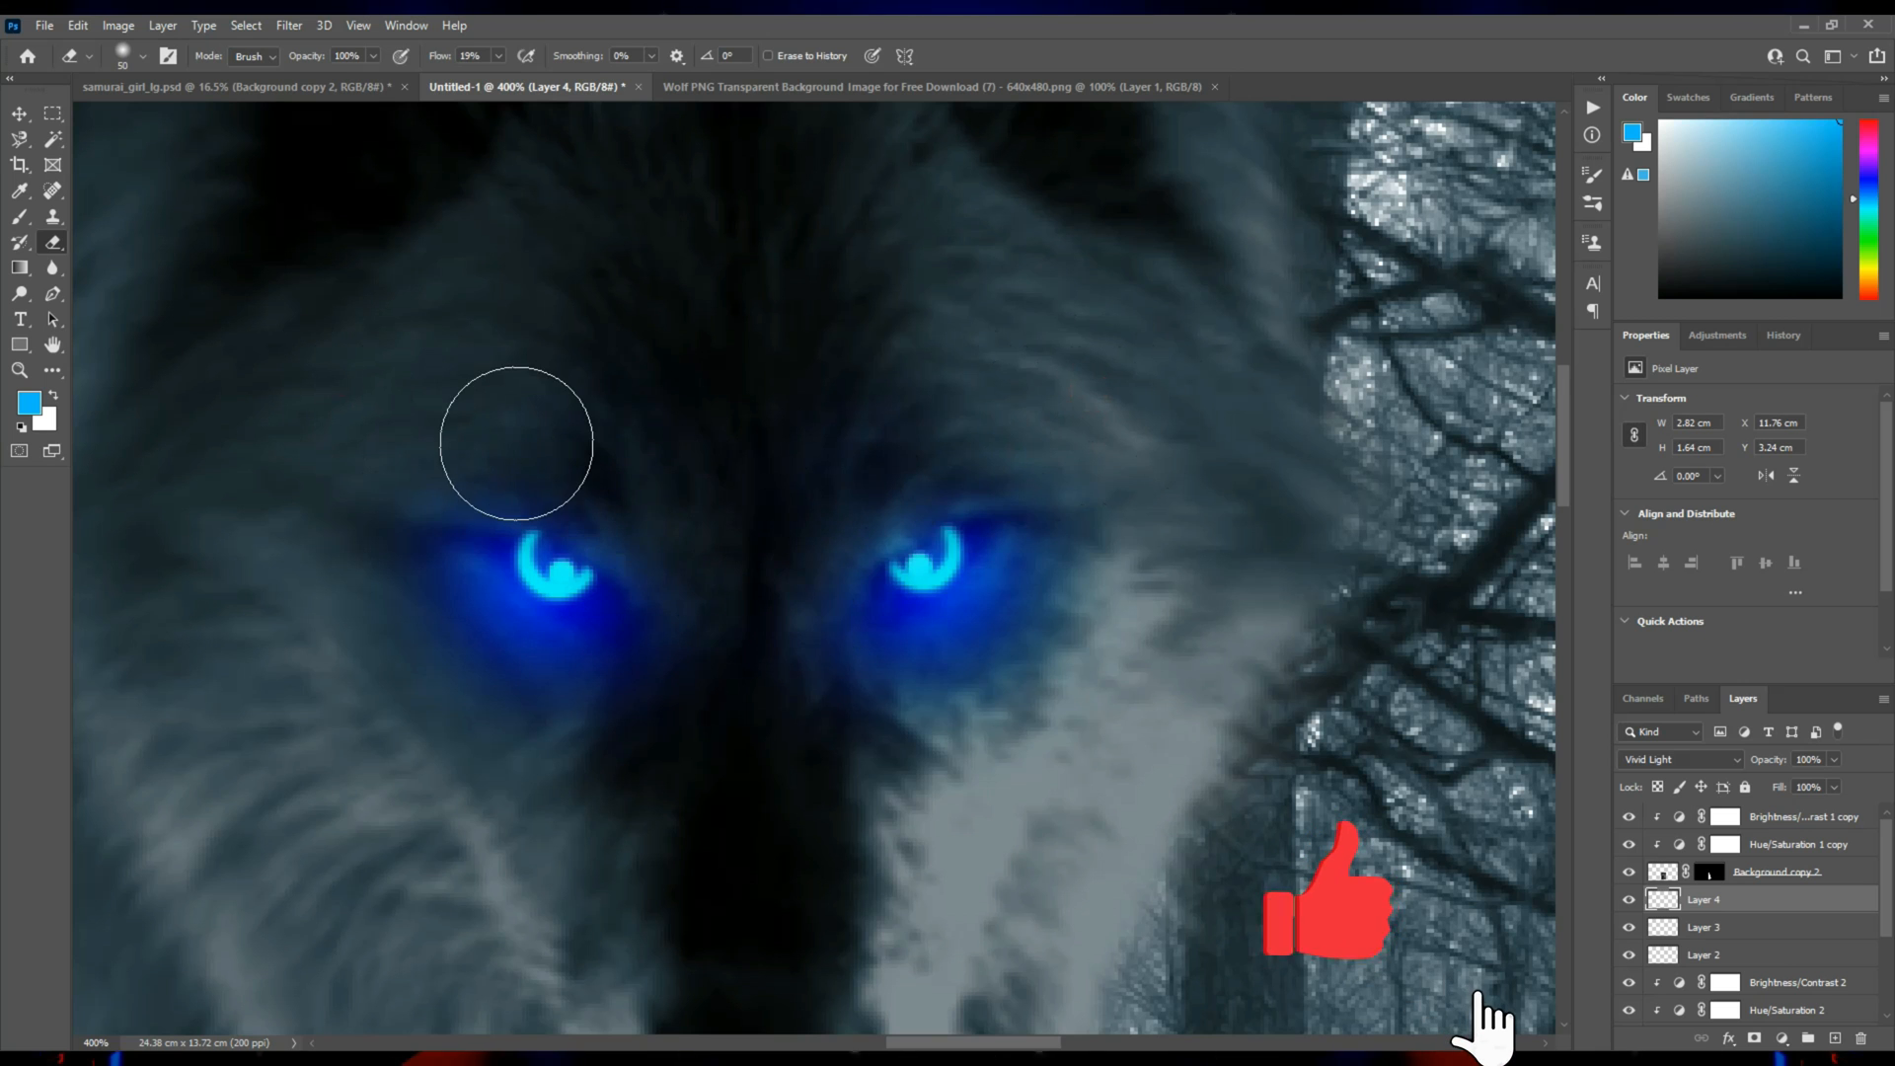
Lower the opacity of the eye glow layer to 67%.
key("z")
left_click(828, 601, "alt")
left_click(834, 606, "alt")
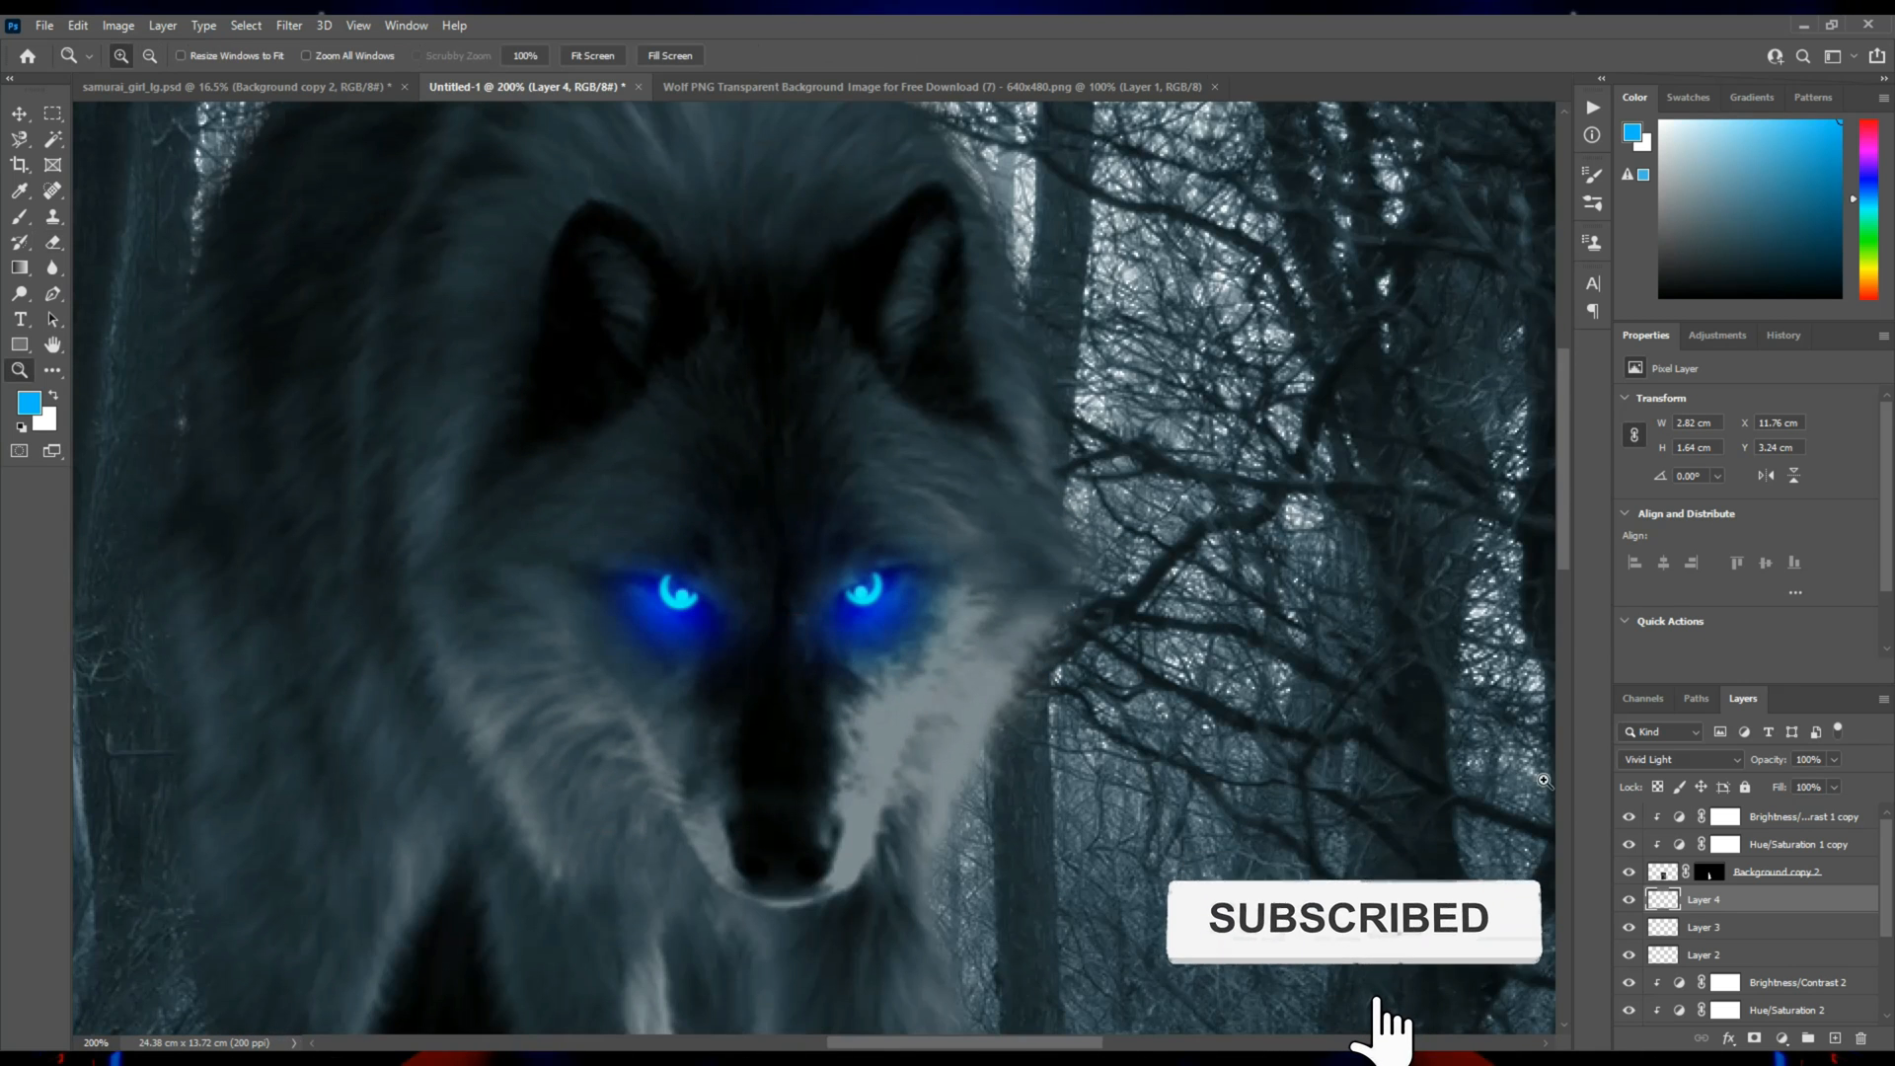
left_click(1832, 760)
left_click_drag(1817, 778, 1807, 784)
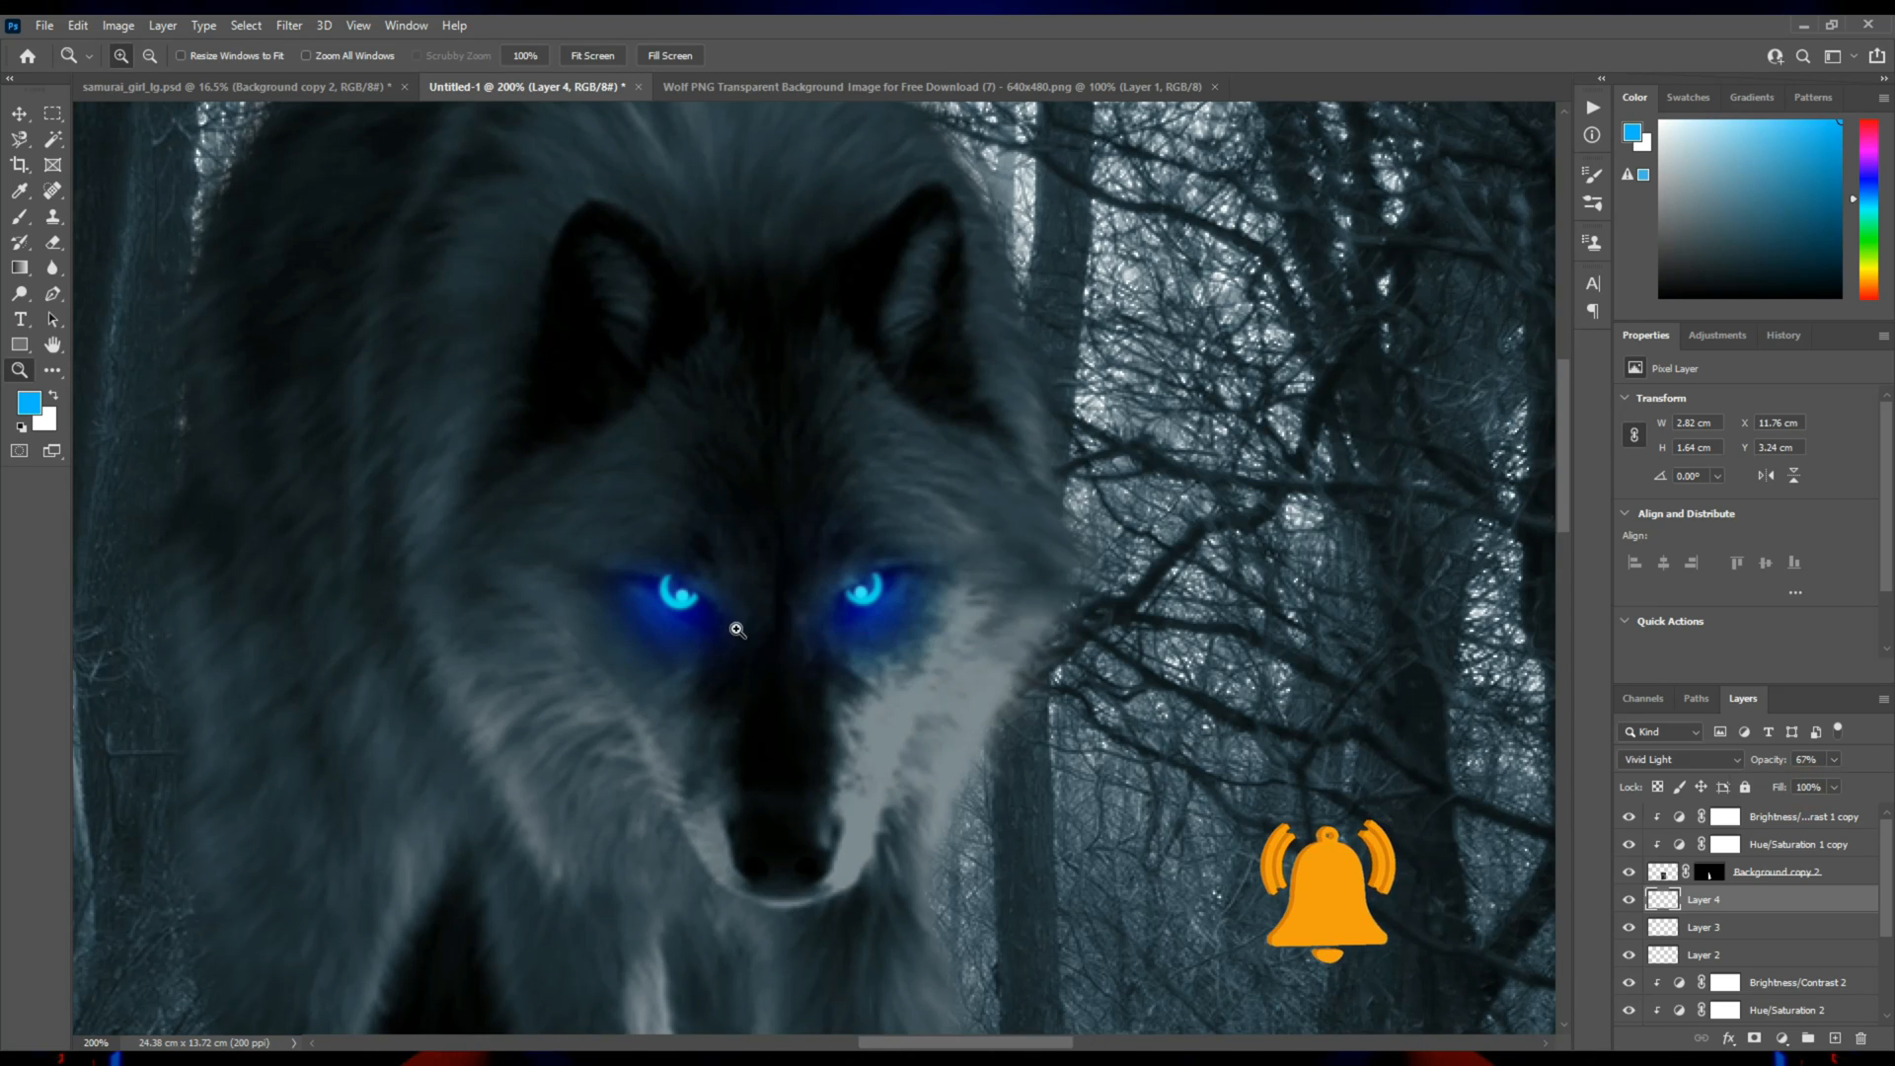
Shift the hue of the eye glow layer to -7 with a Hue/Saturation adjustment.
left_click(735, 627)
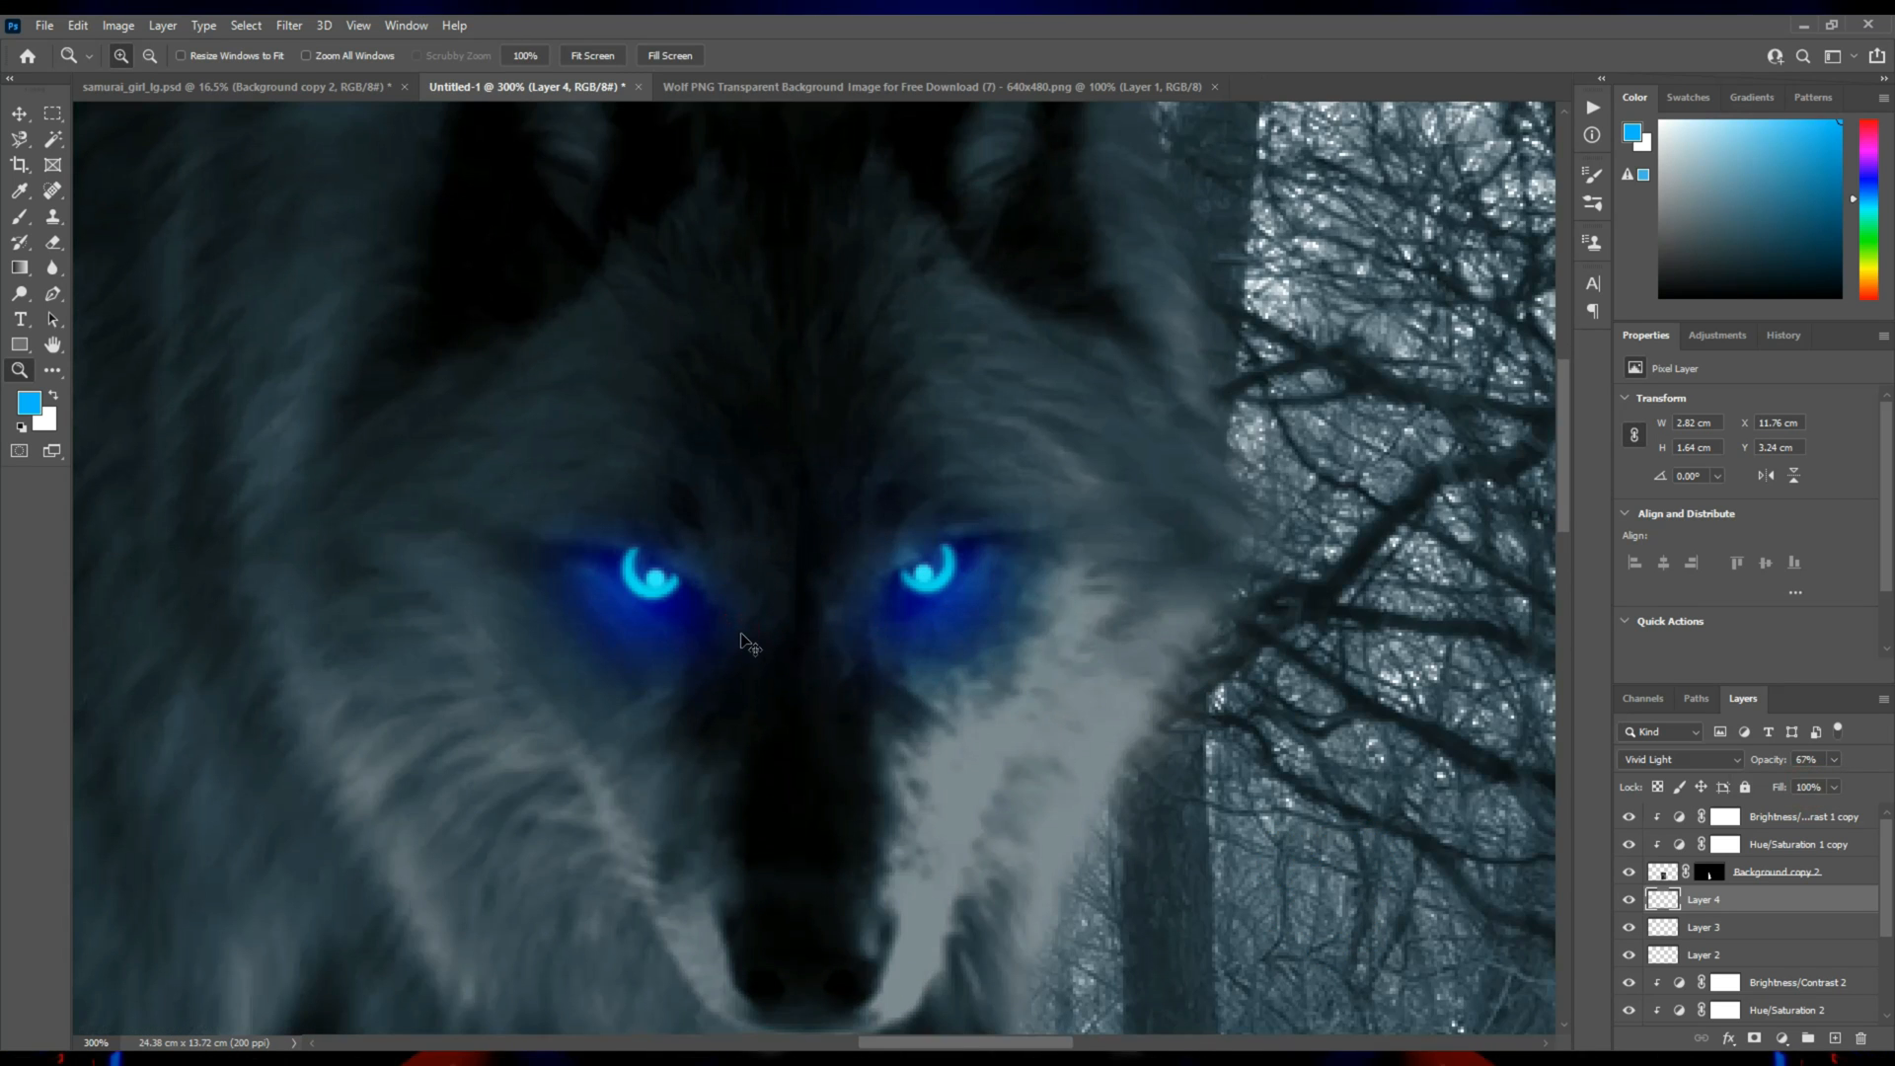
key("ctrl+u")
mouse_move(1374, 810)
left_mouse_down()
mouse_move(1520, 807)
mouse_move(1366, 813)
left_mouse_up()
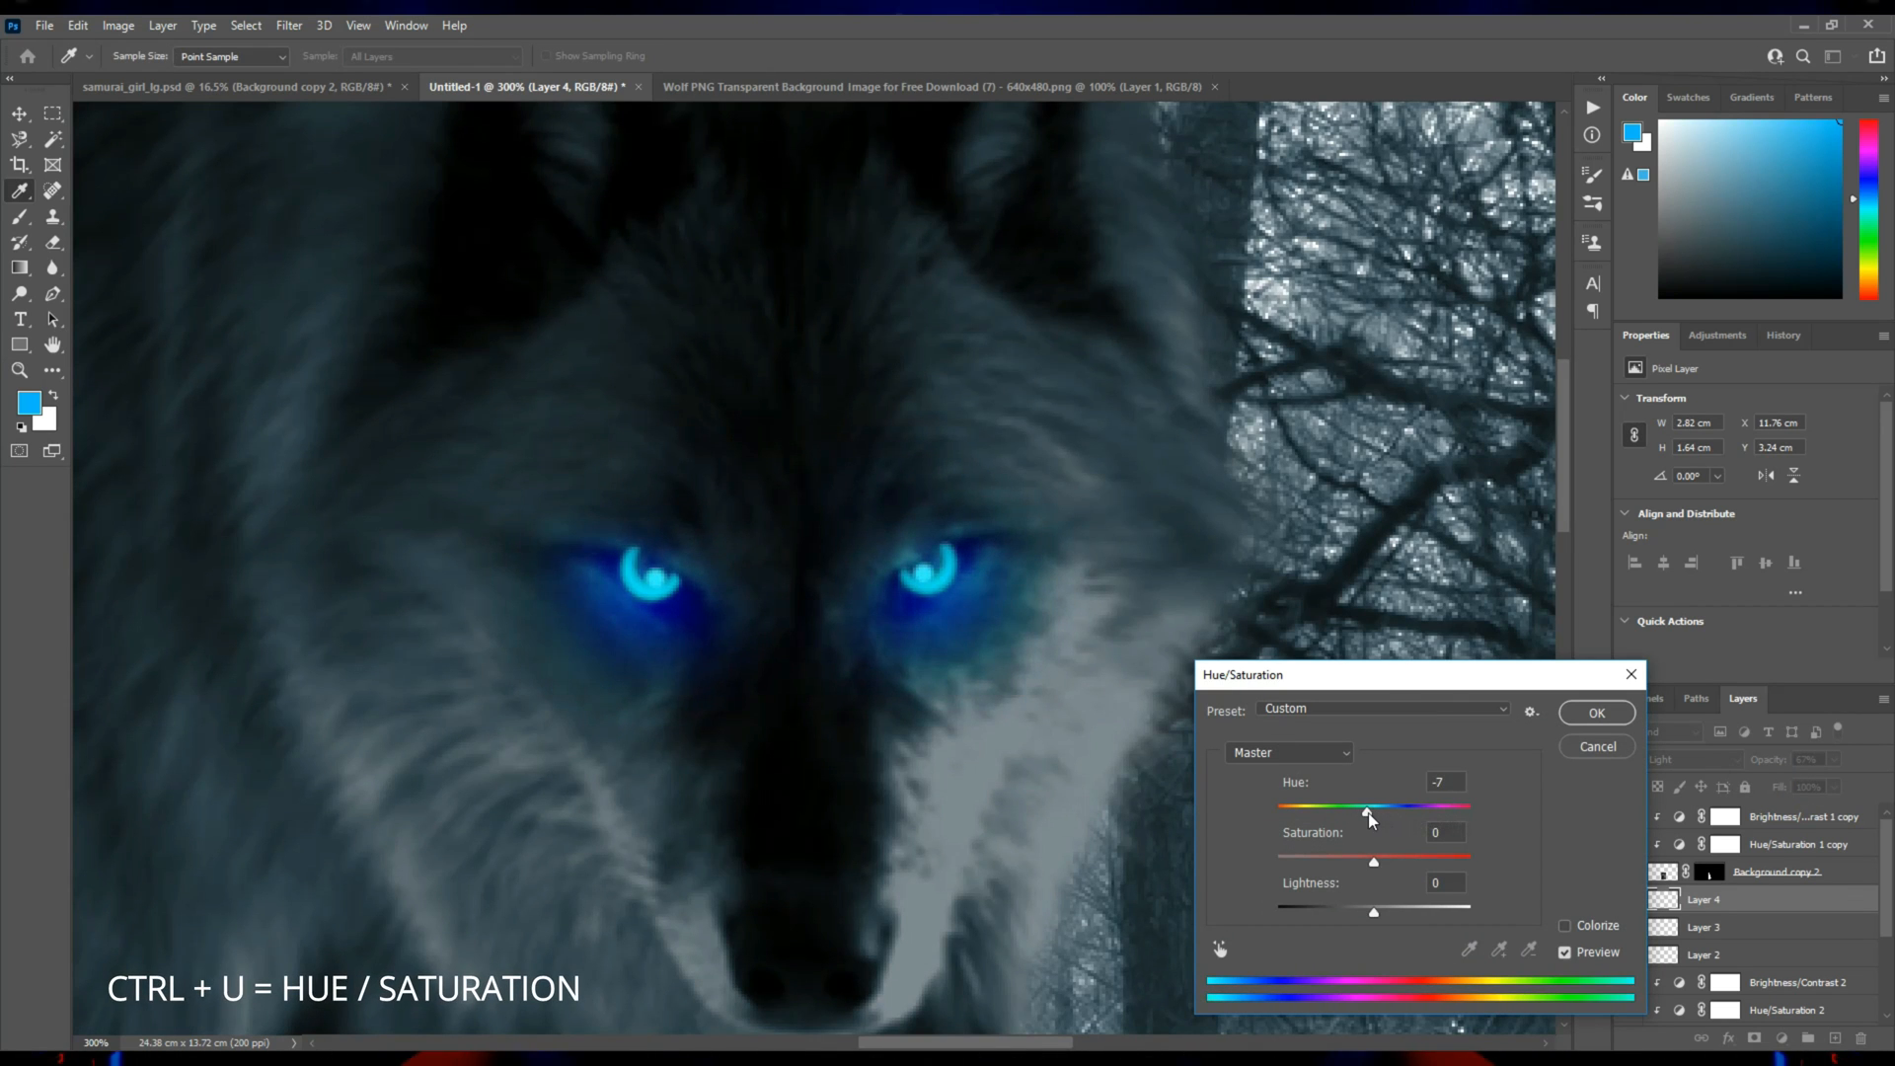
left_click(1596, 715)
Select the wolf's layer (Layer 1) and create a new layer directly beneath it.
left_click(855, 753, "alt")
left_click(849, 762, "alt")
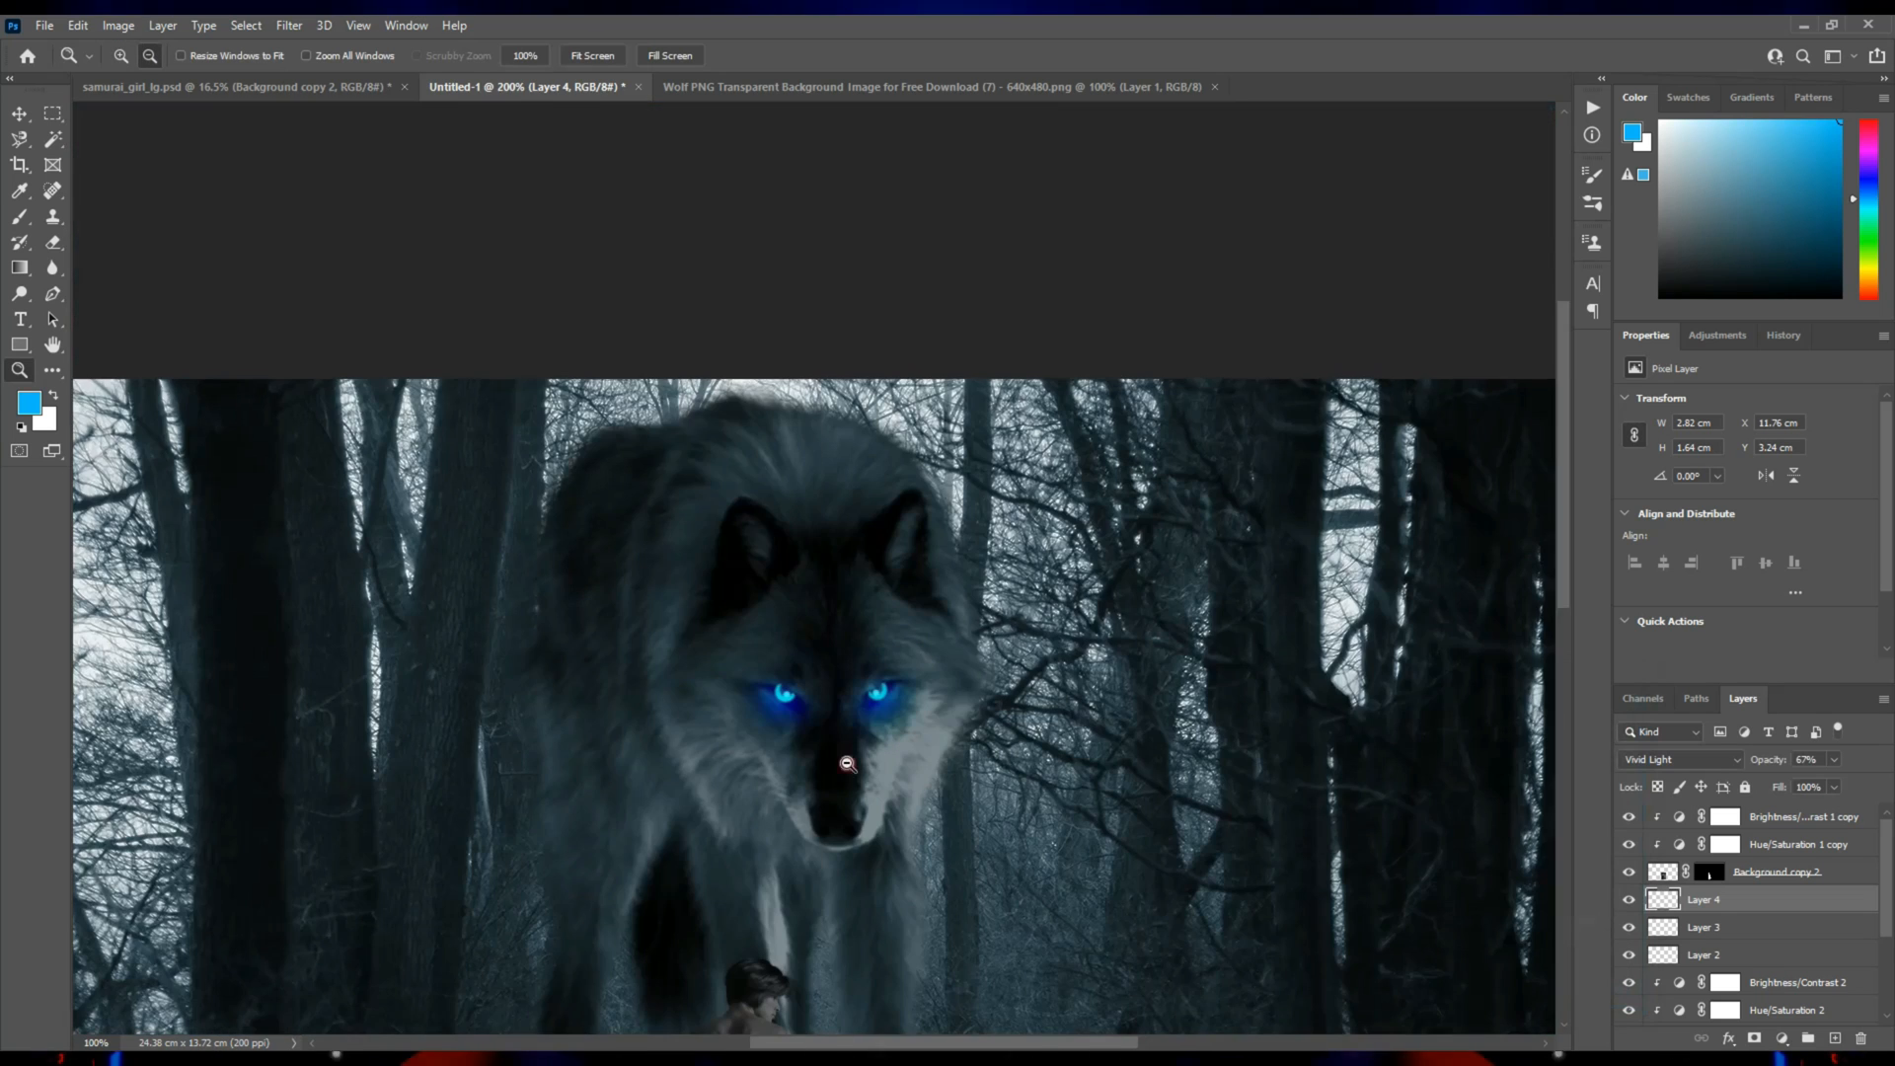
left_click_drag(853, 832, 847, 574)
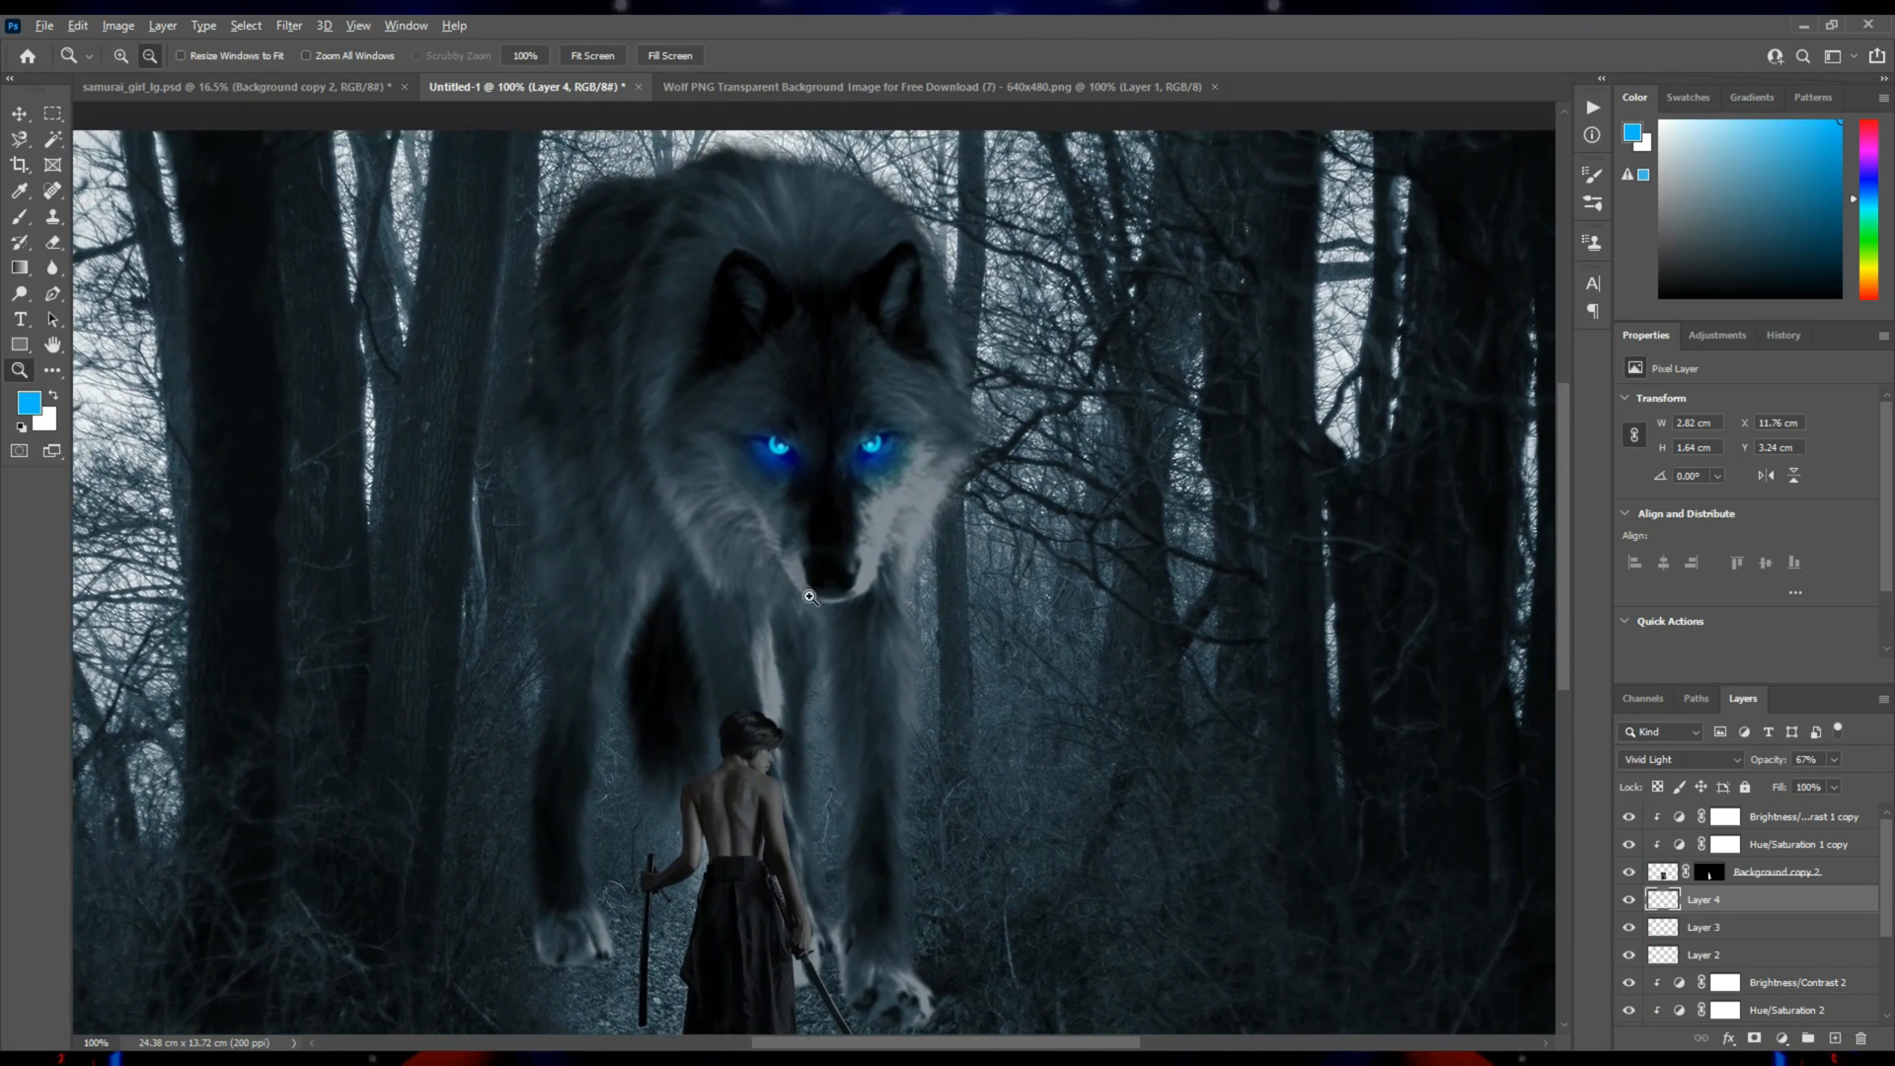
left_click(814, 597, "alt")
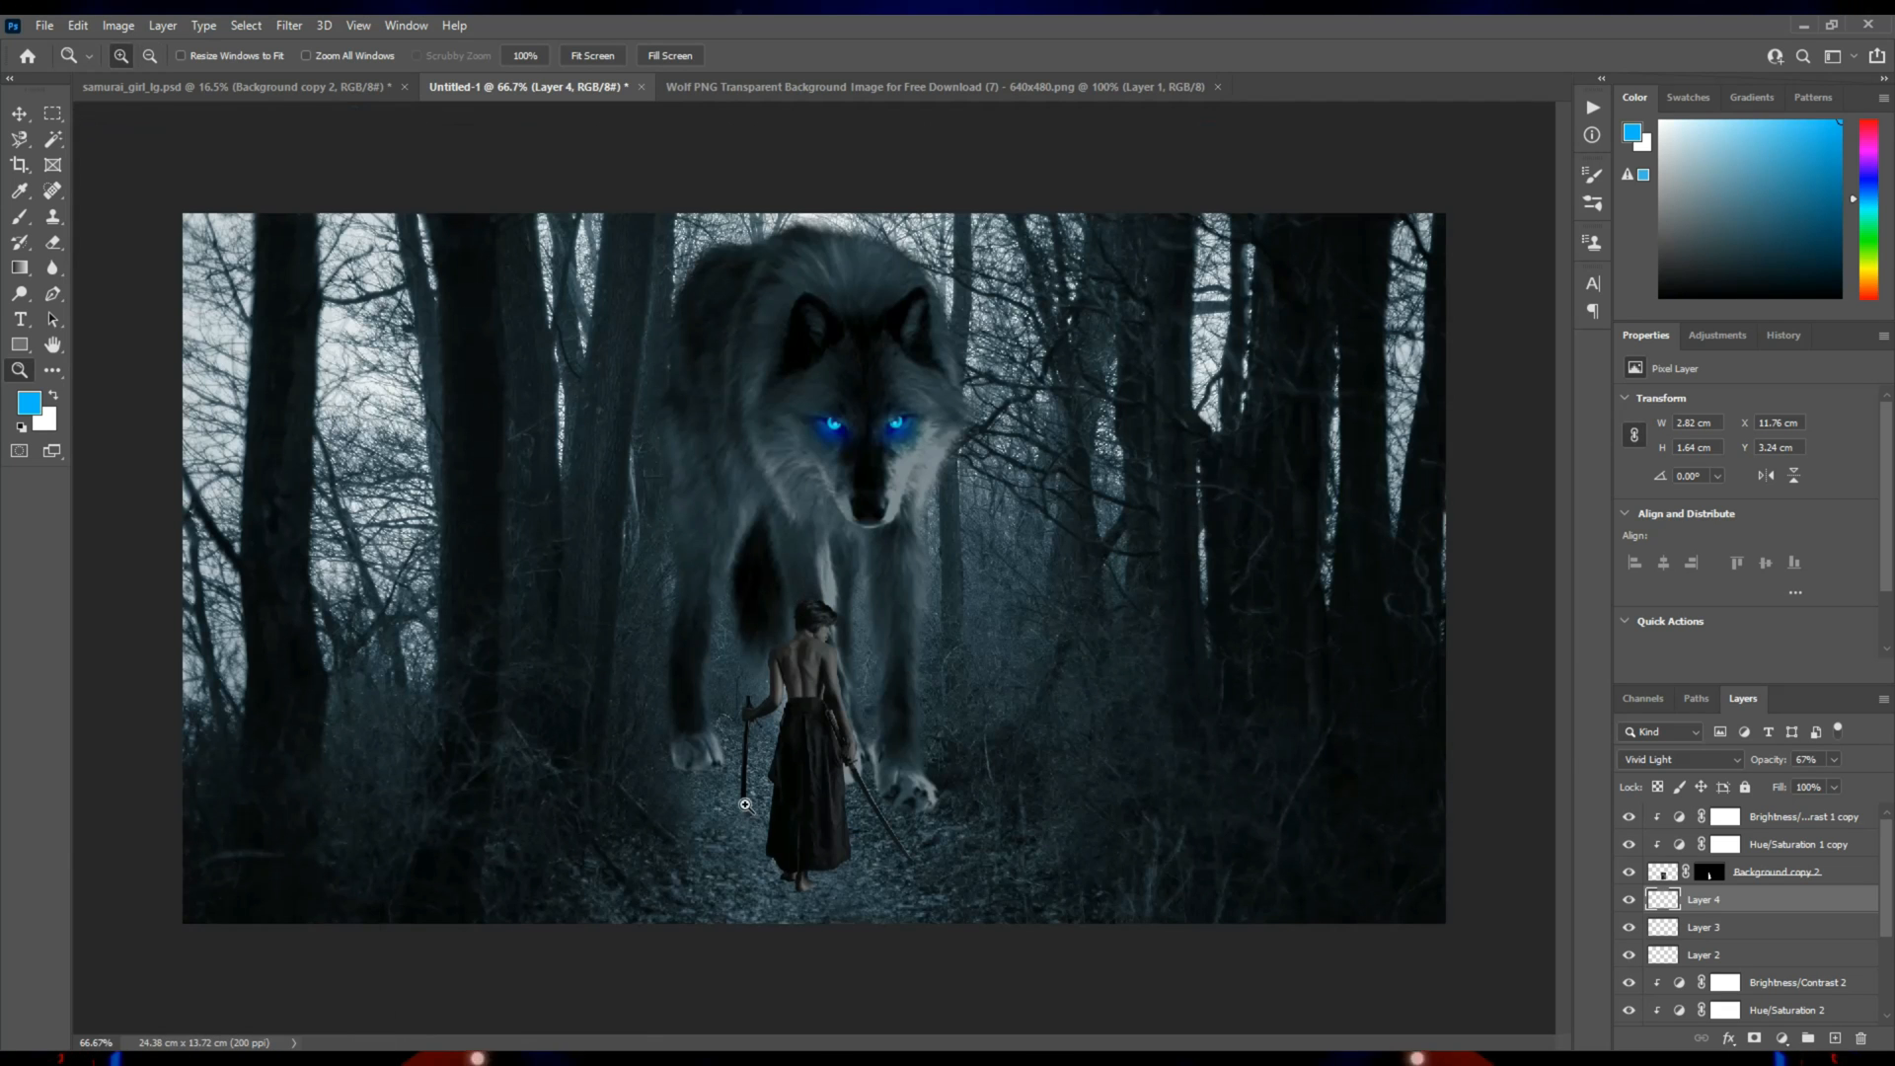
left_click(733, 793)
left_click(699, 799)
left_click_drag(692, 797, 681, 762)
key("v")
left_click(807, 723)
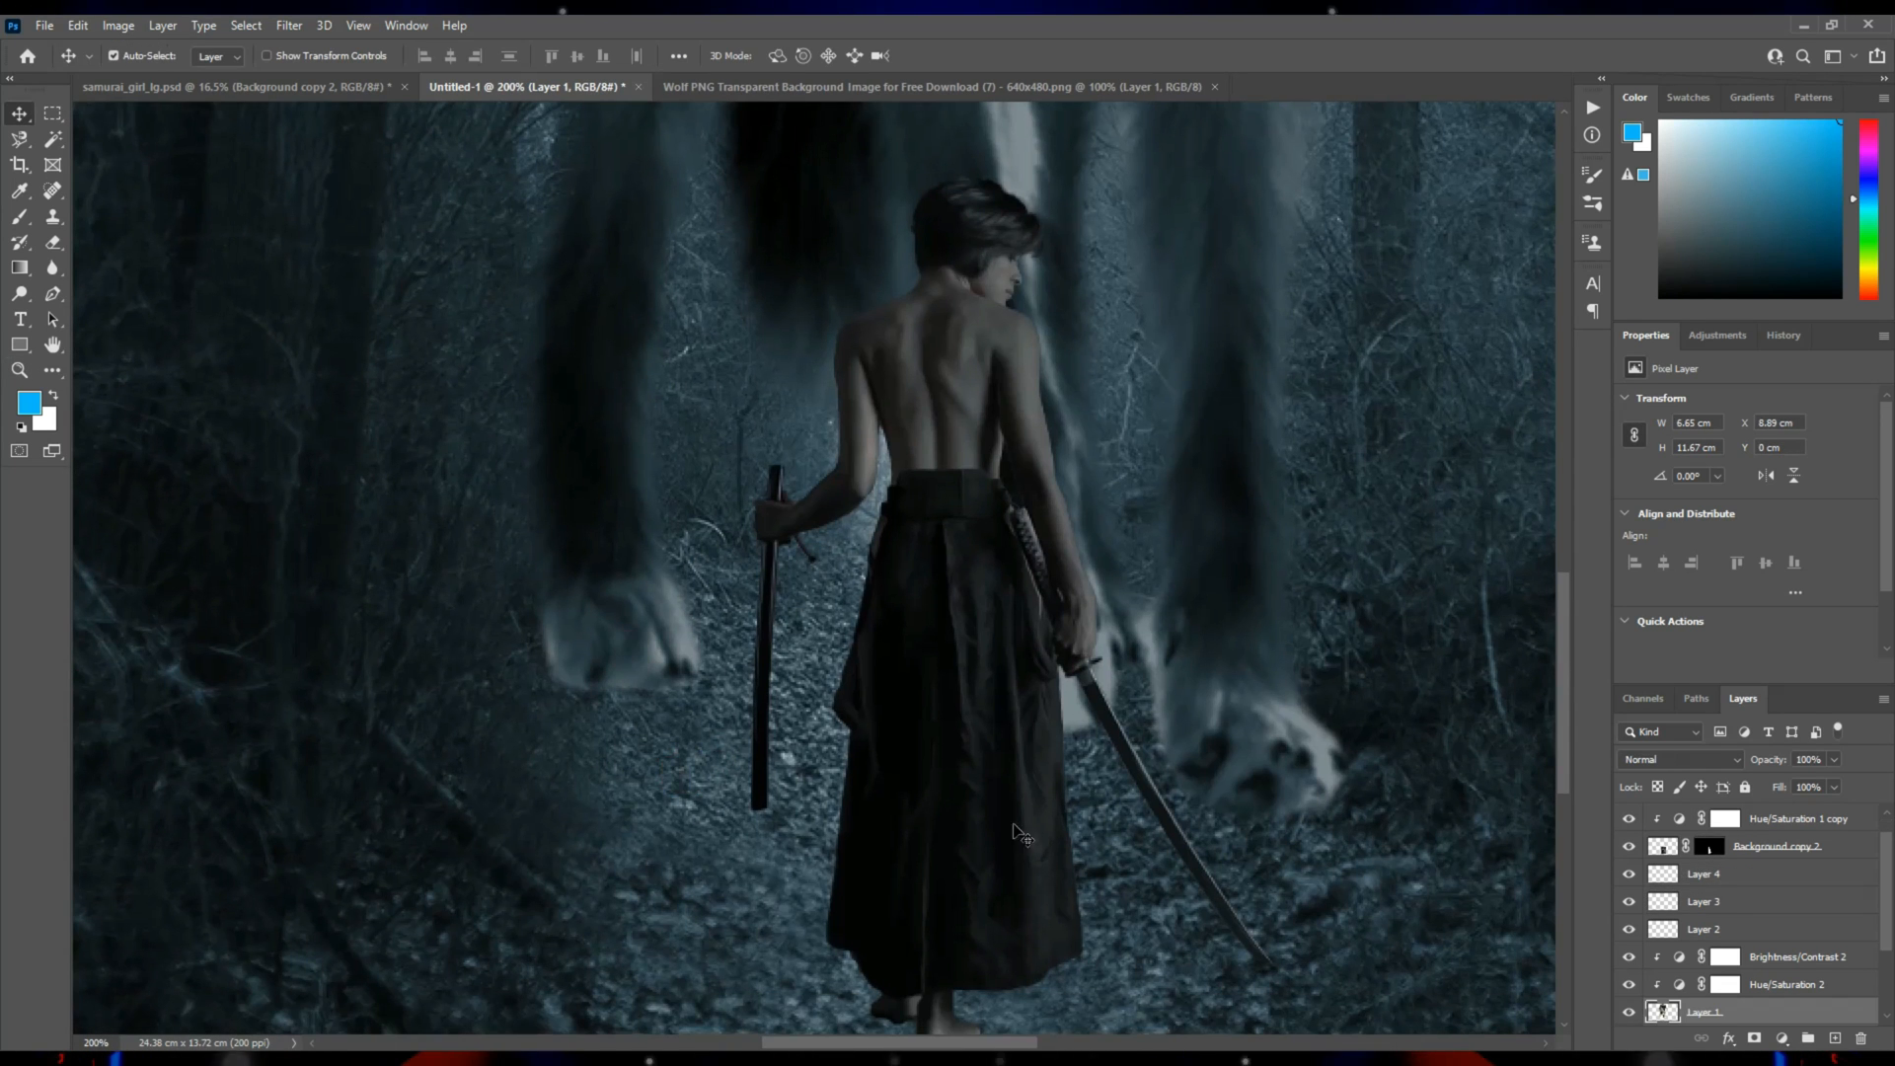
scroll(1808, 984, "down", 2)
left_click(1835, 1038, "ctrl")
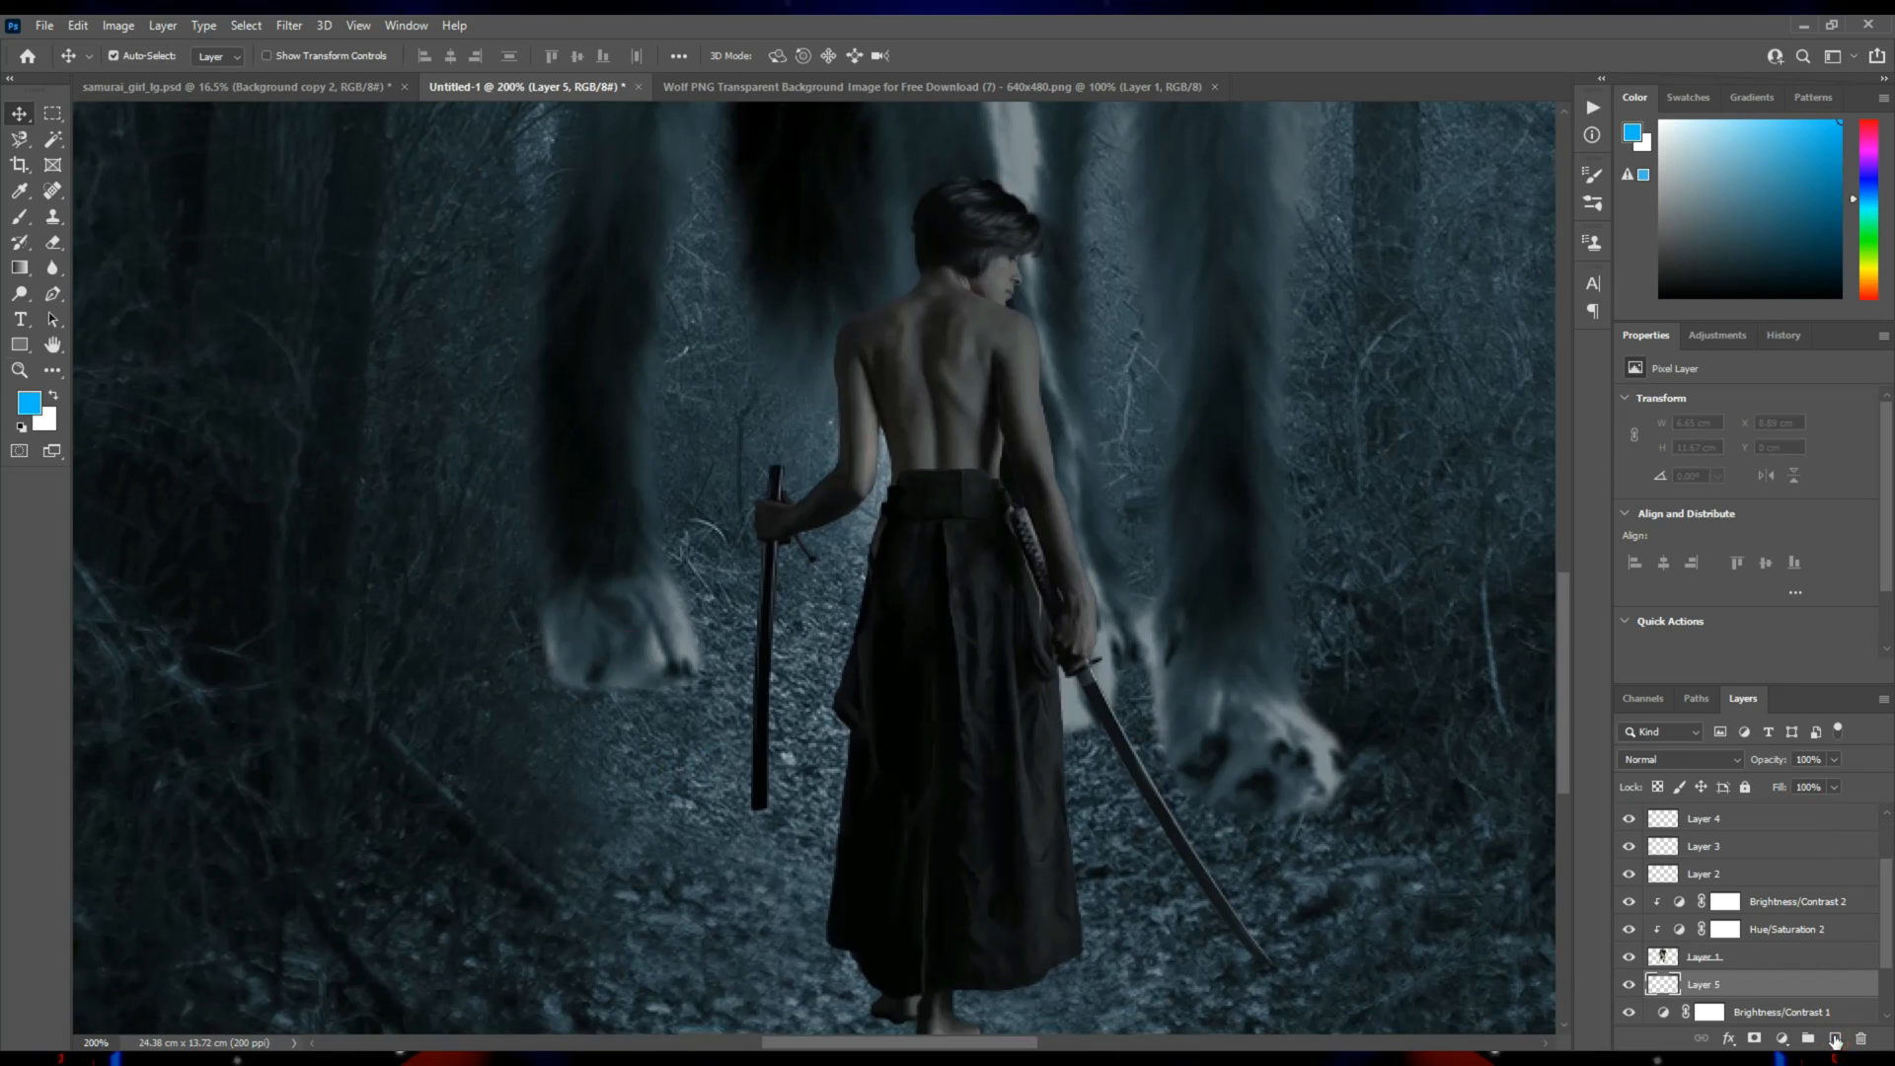
Paint a soft black shadow with an 80 px brush from the wolf's left-hand front paw diagonally down to the image's lower edge.
left_click(19, 218)
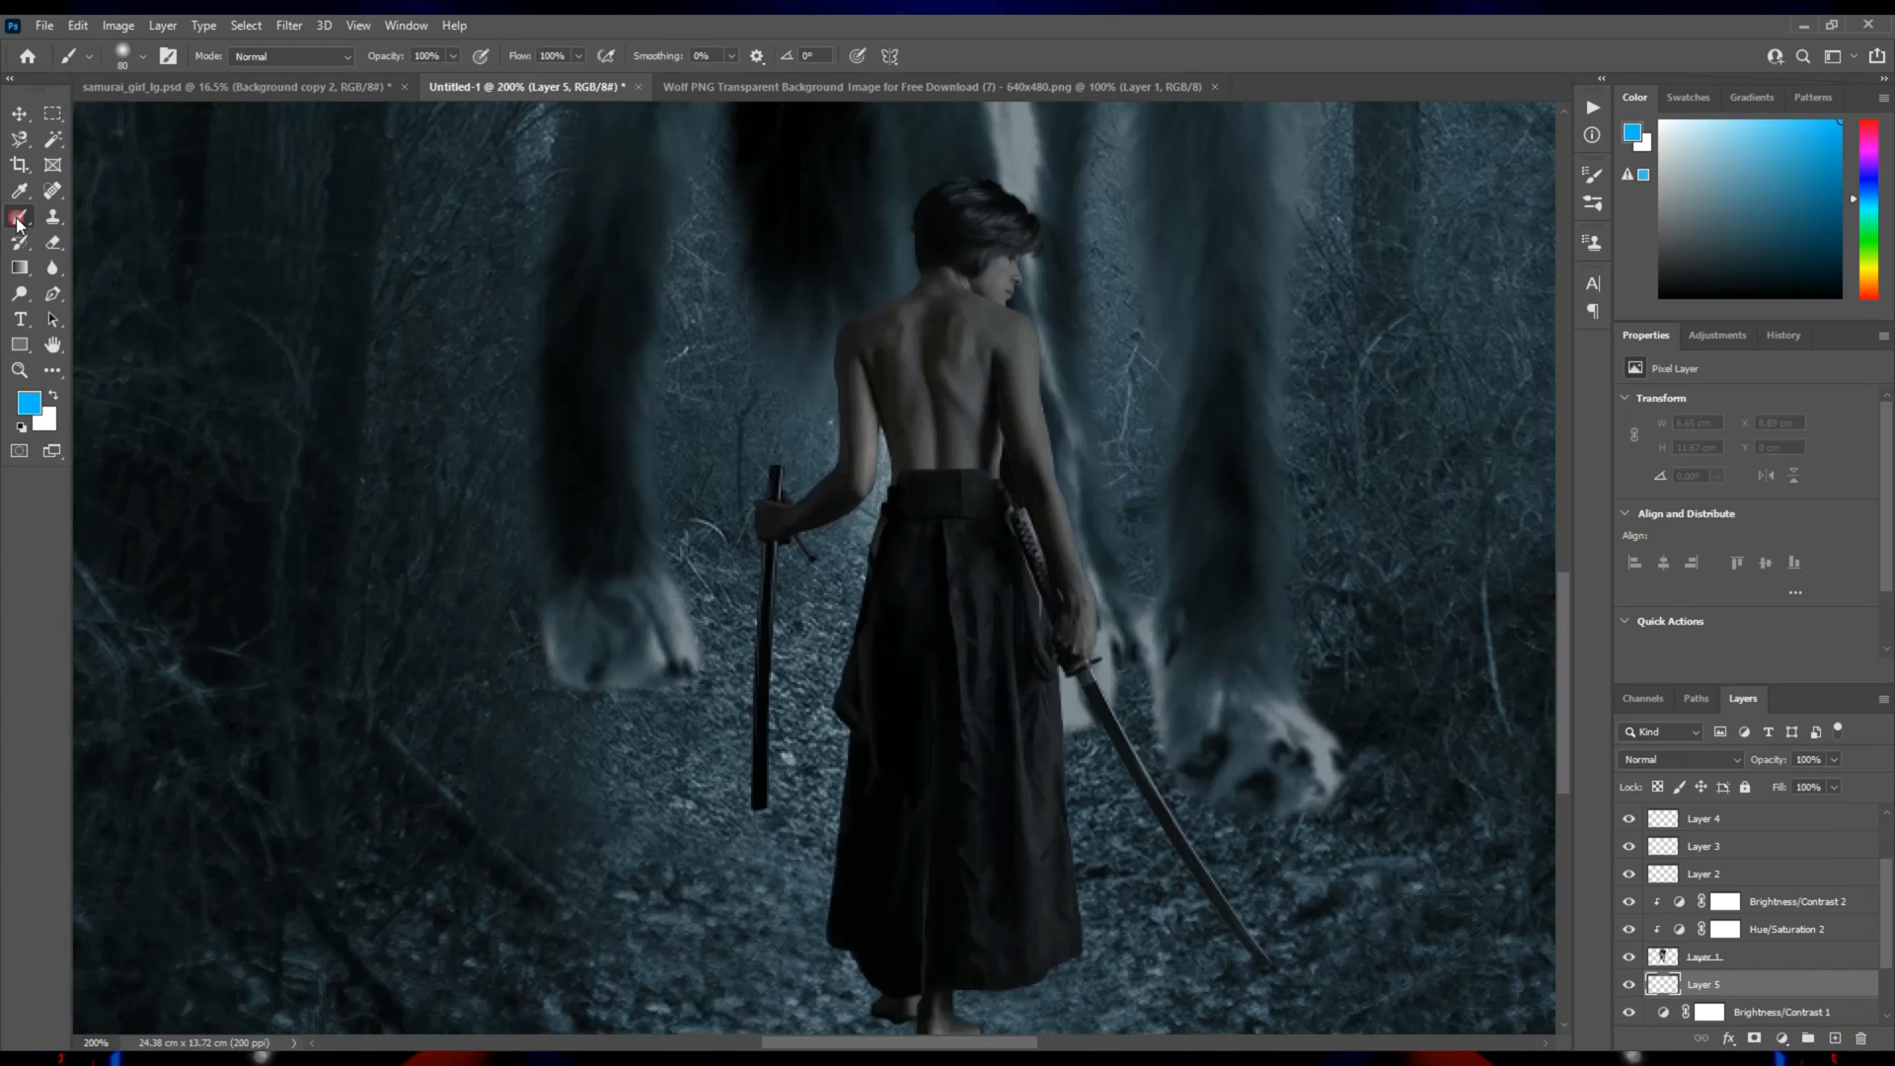
left_click(21, 426)
left_click(630, 679)
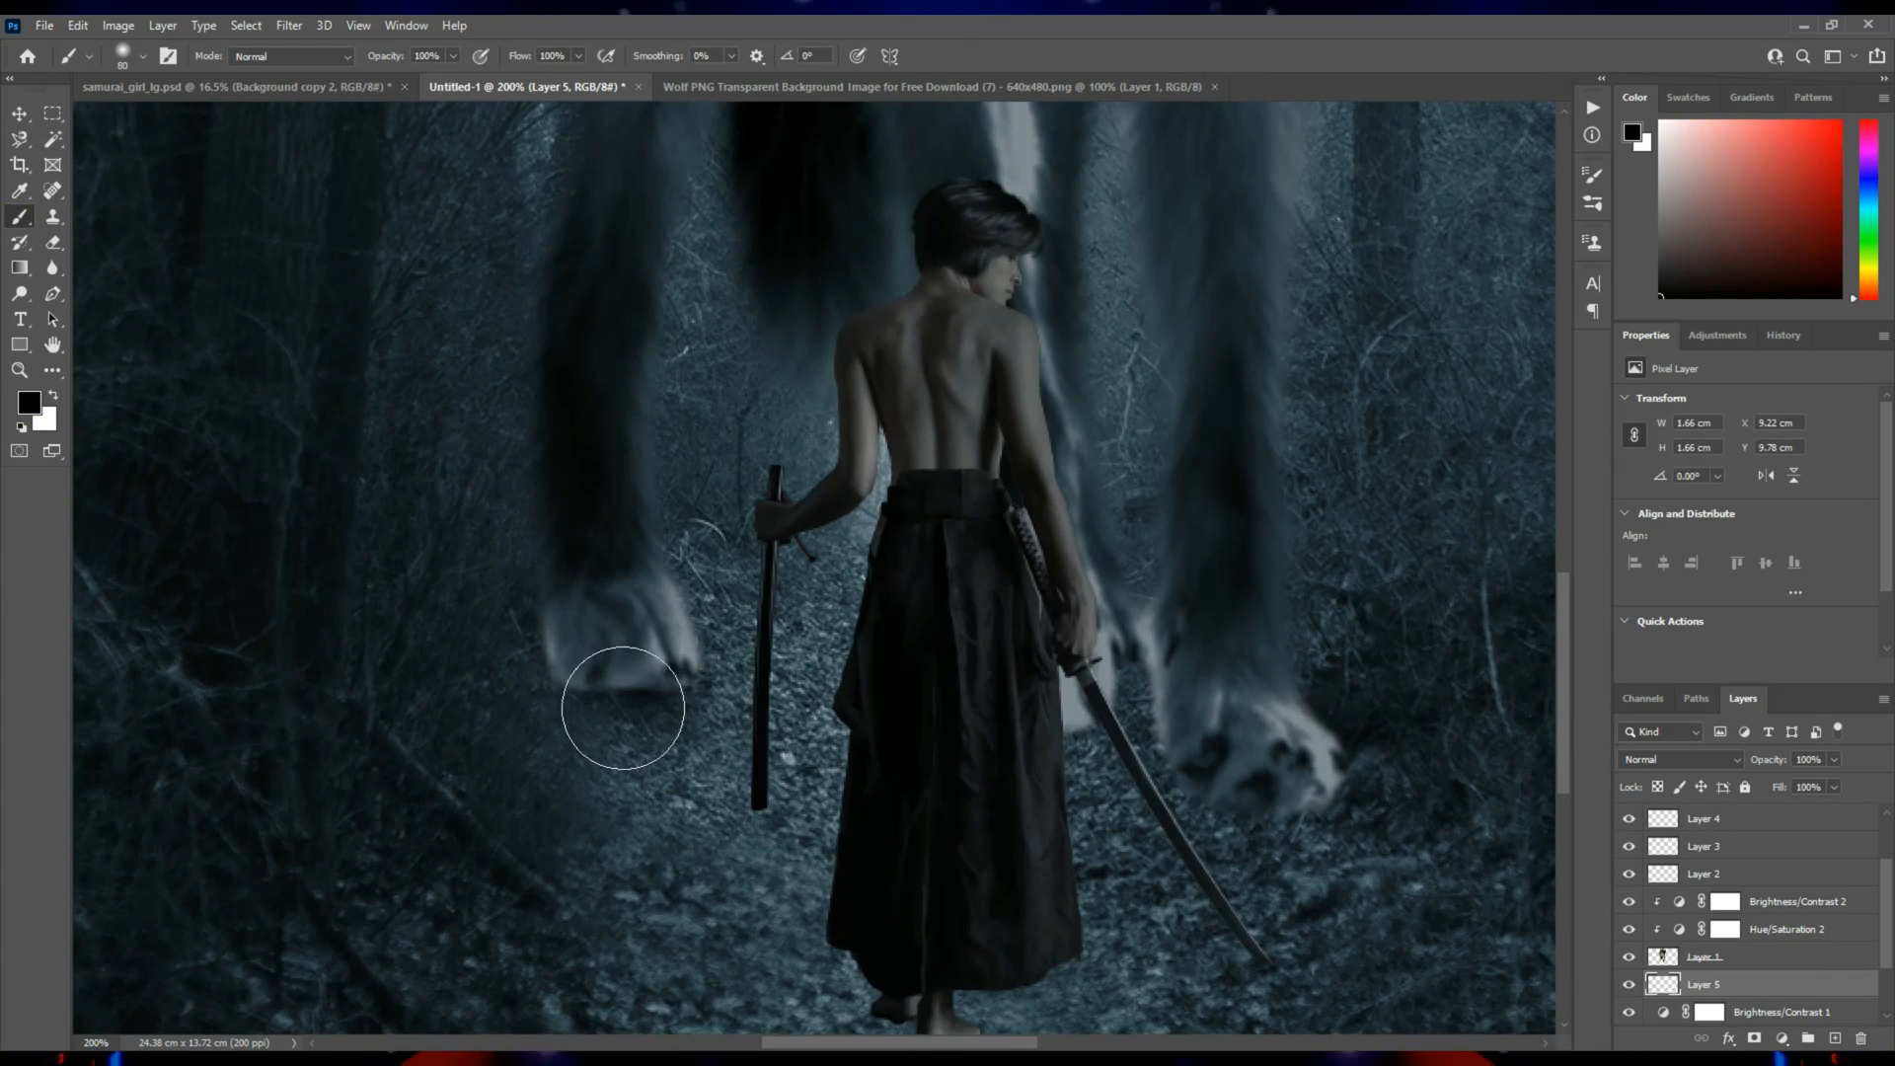
scroll(609, 806, "down", 2)
left_click(491, 957, "shift")
left_click(636, 520)
left_click(455, 968, "shift")
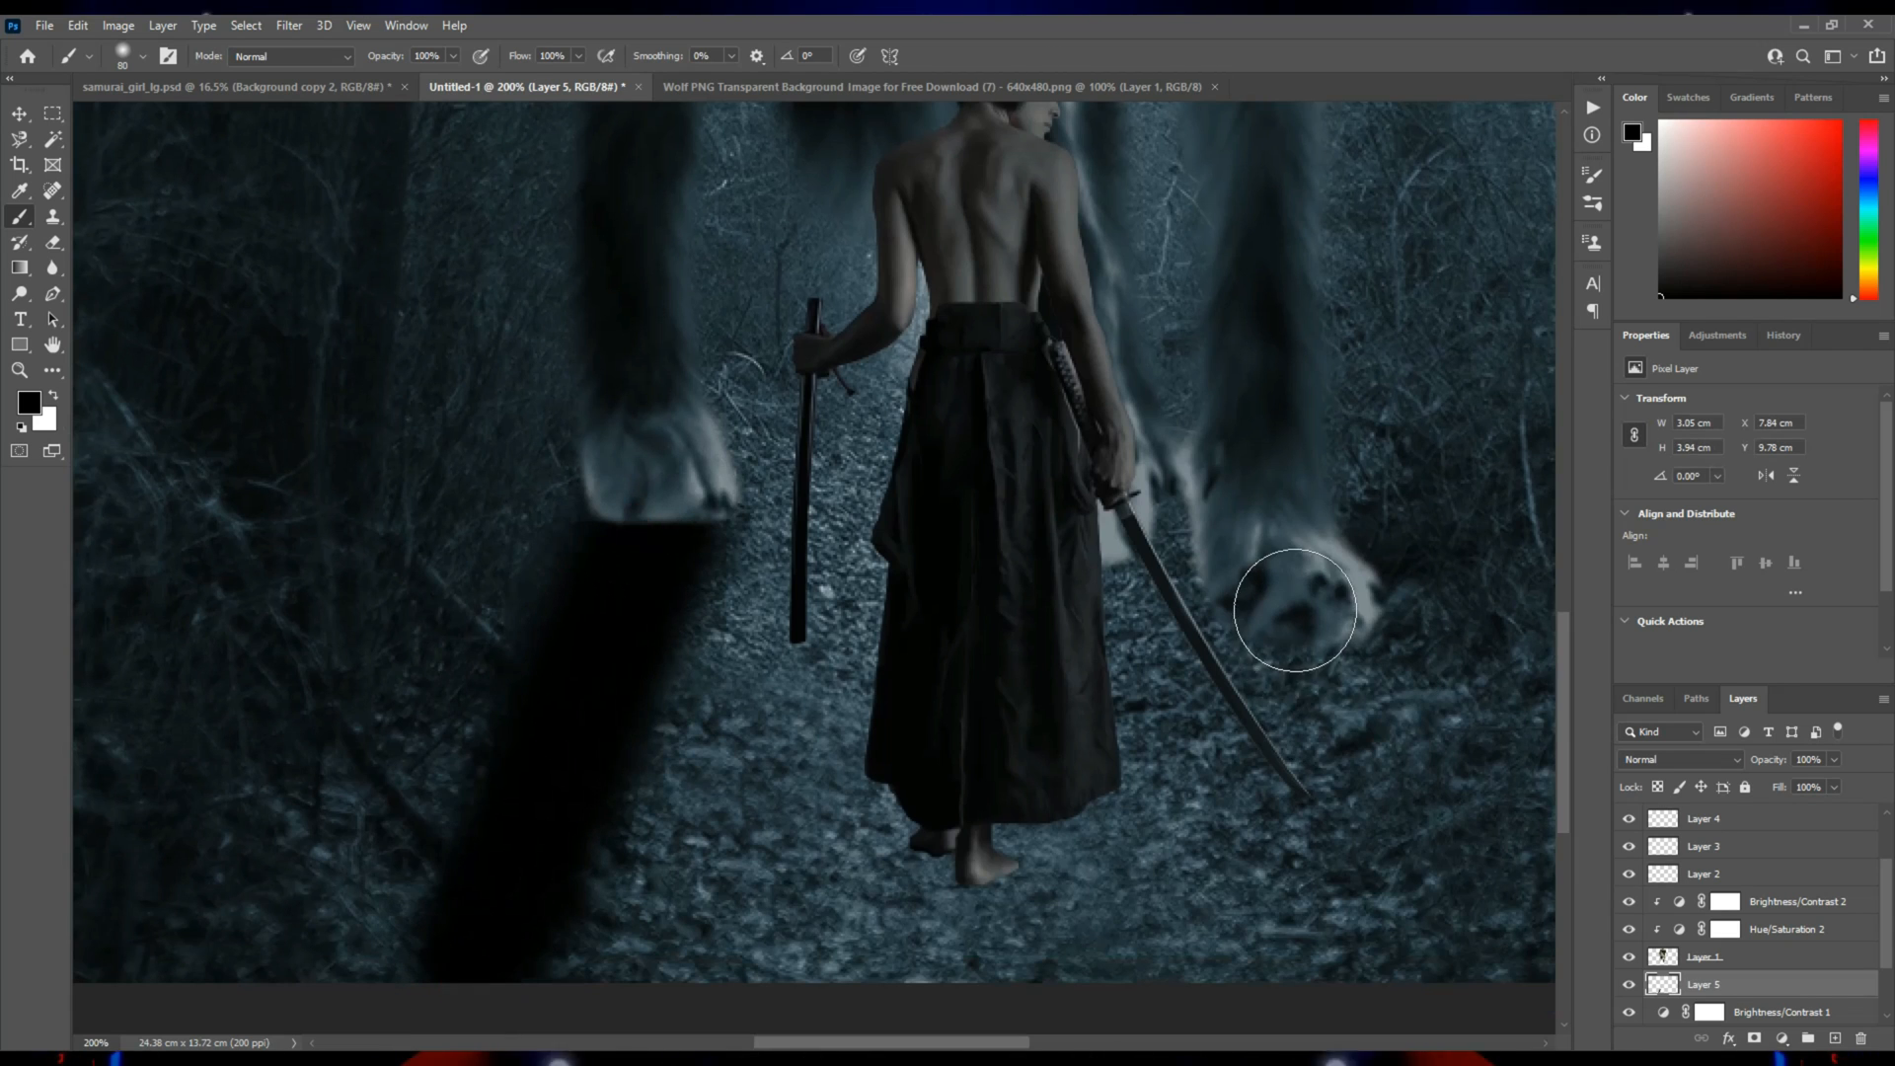
Paint matching black shadows below the wolf's right-hand front paw and, with a 50 px brush, below the rear paw behind the girl.
left_click(1296, 610)
left_click(1197, 1016, "shift")
left_click(1316, 732)
left_click(1266, 980, "shift")
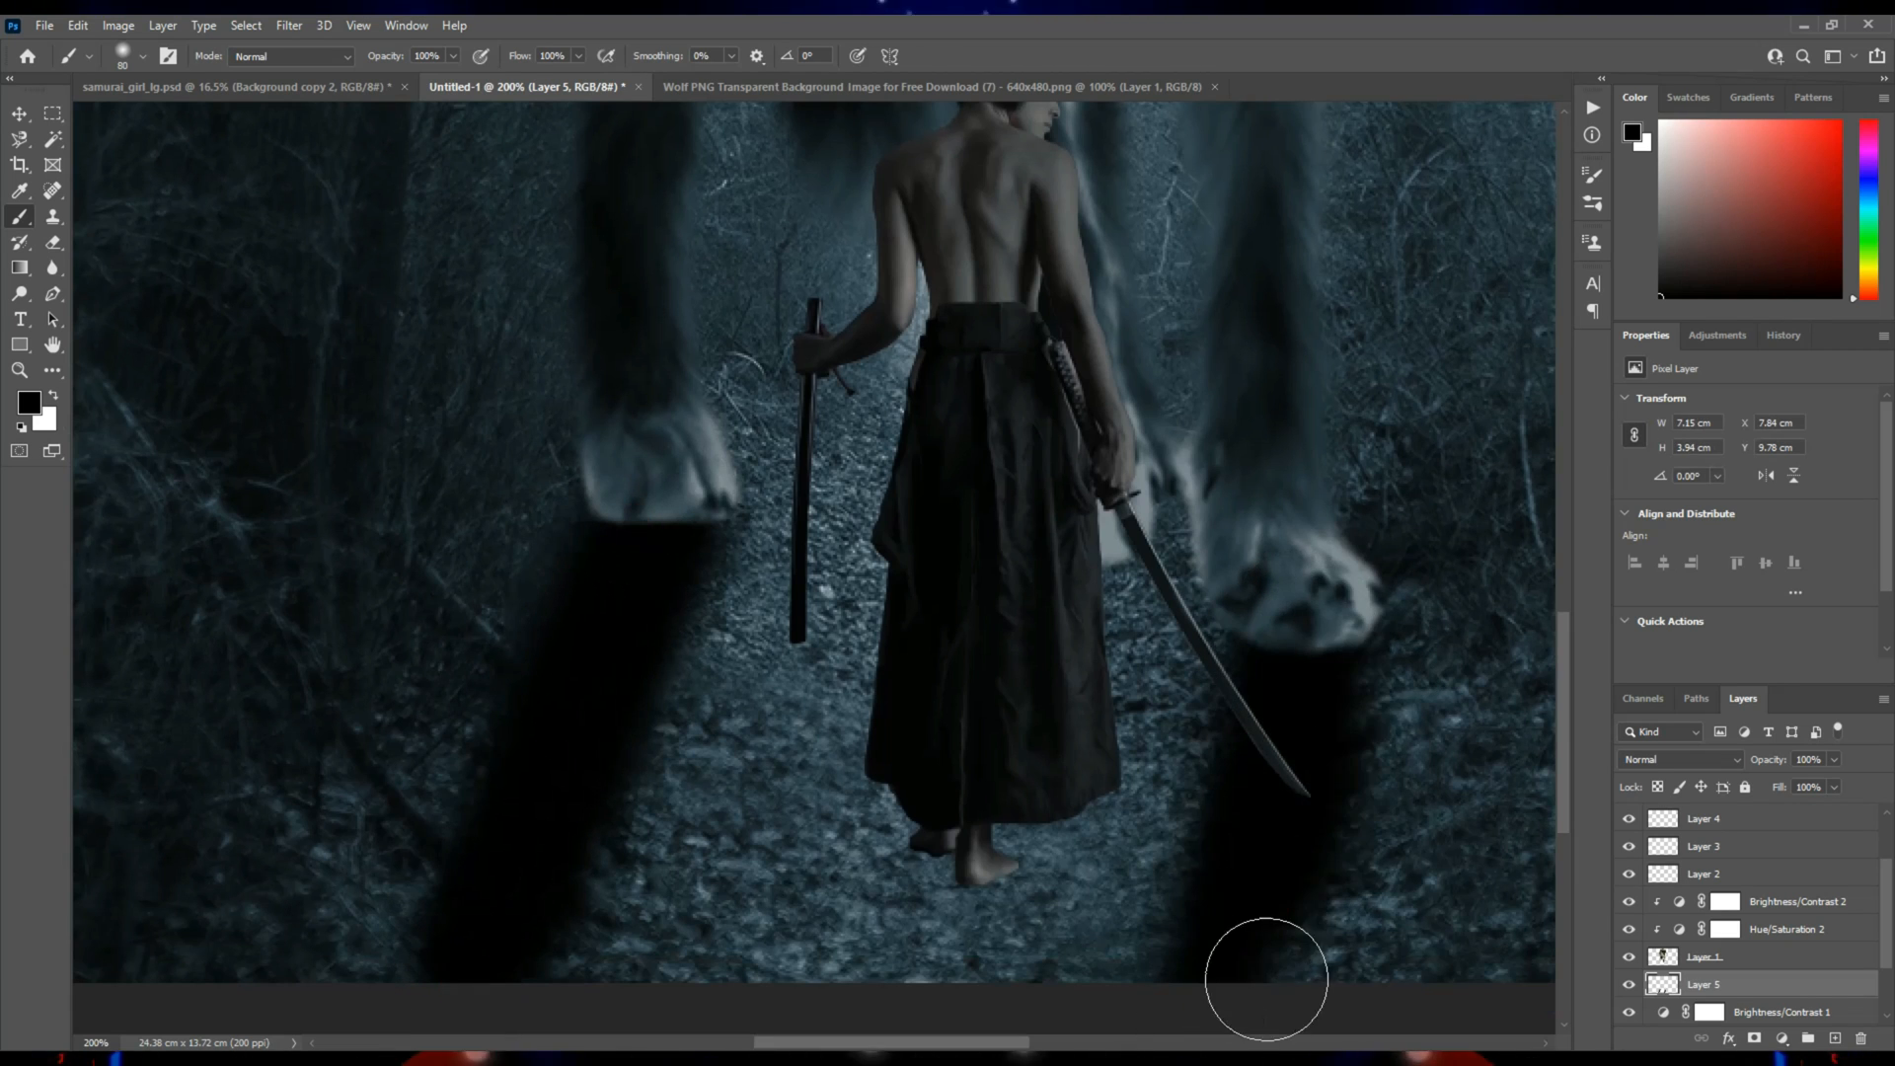
left_click_drag(1246, 592, 1255, 702)
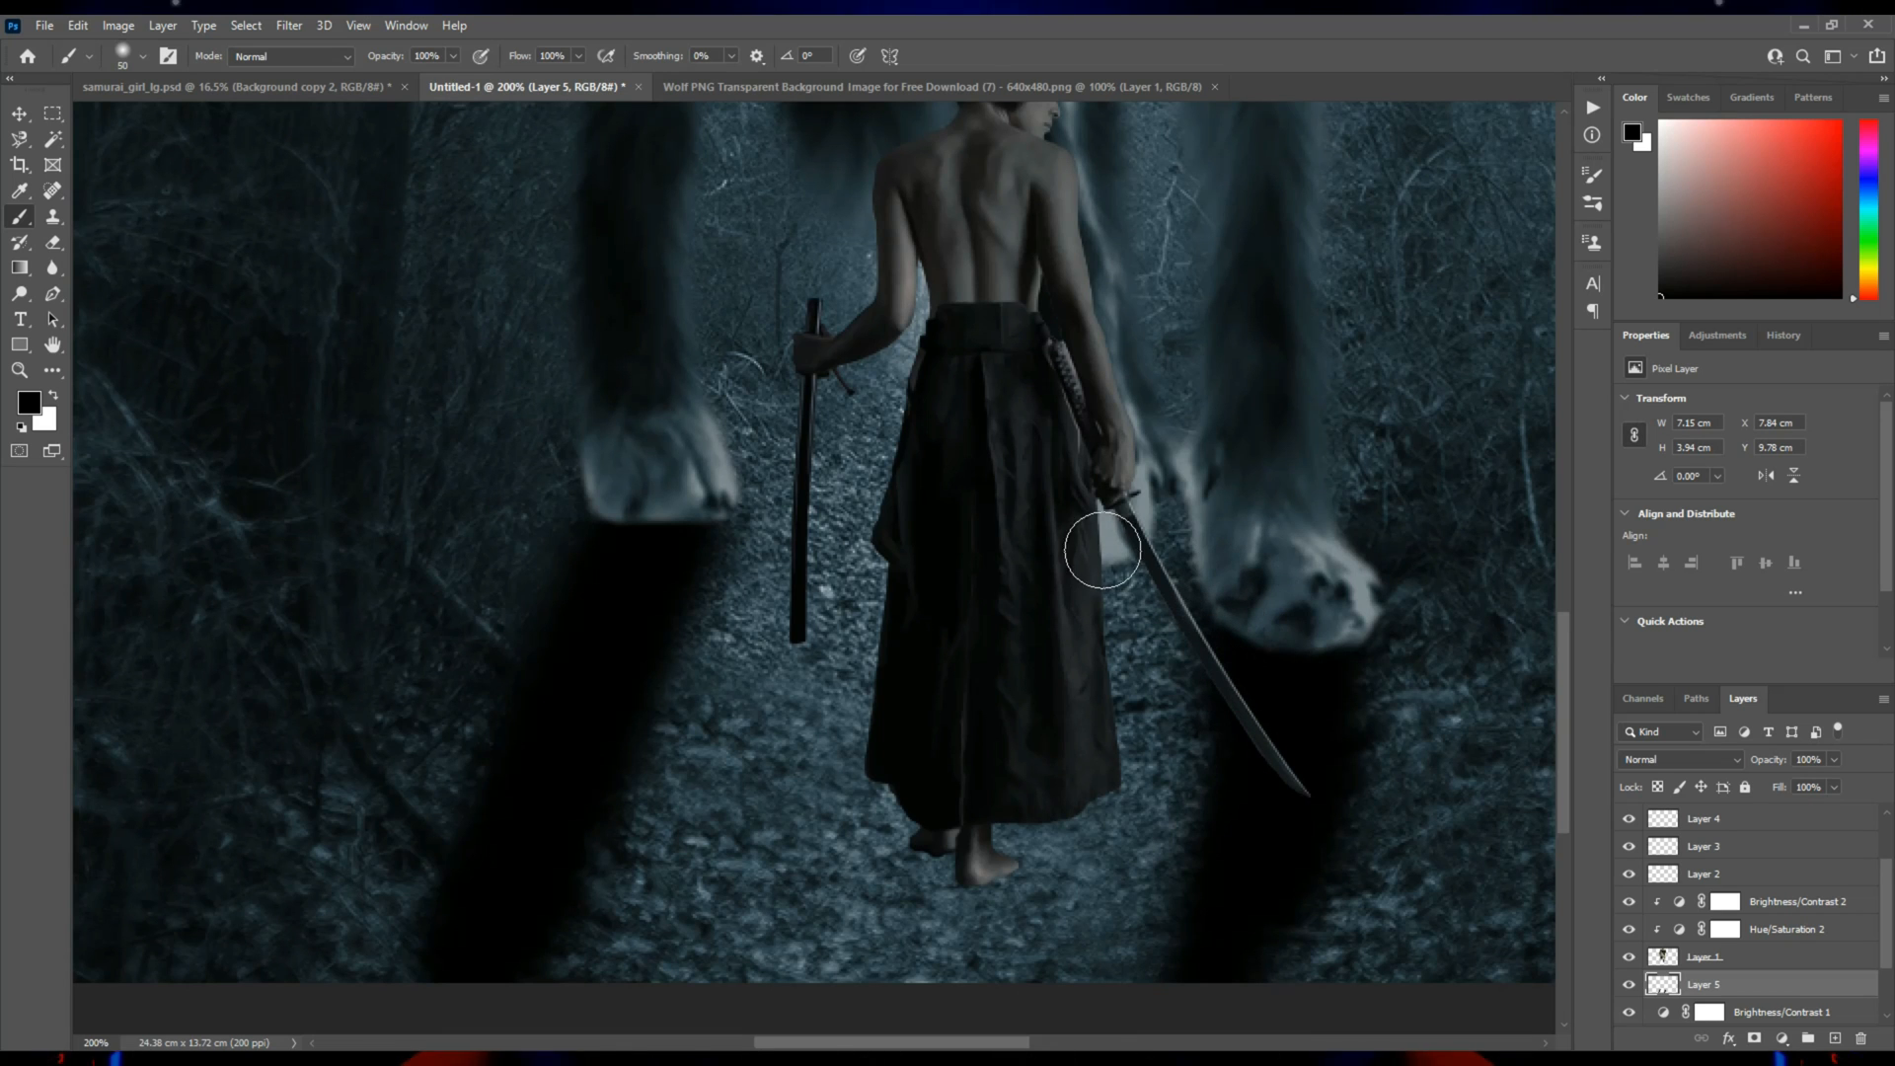
left_click(1075, 761, "shift")
Reduce the opacity of the paw shadow layer to 65%.
key("space")
mouse_move(964, 629)
left_mouse_down()
mouse_move(986, 845)
mouse_move(875, 789)
mouse_move(837, 725)
left_mouse_up()
key("z")
left_click(786, 737, "alt")
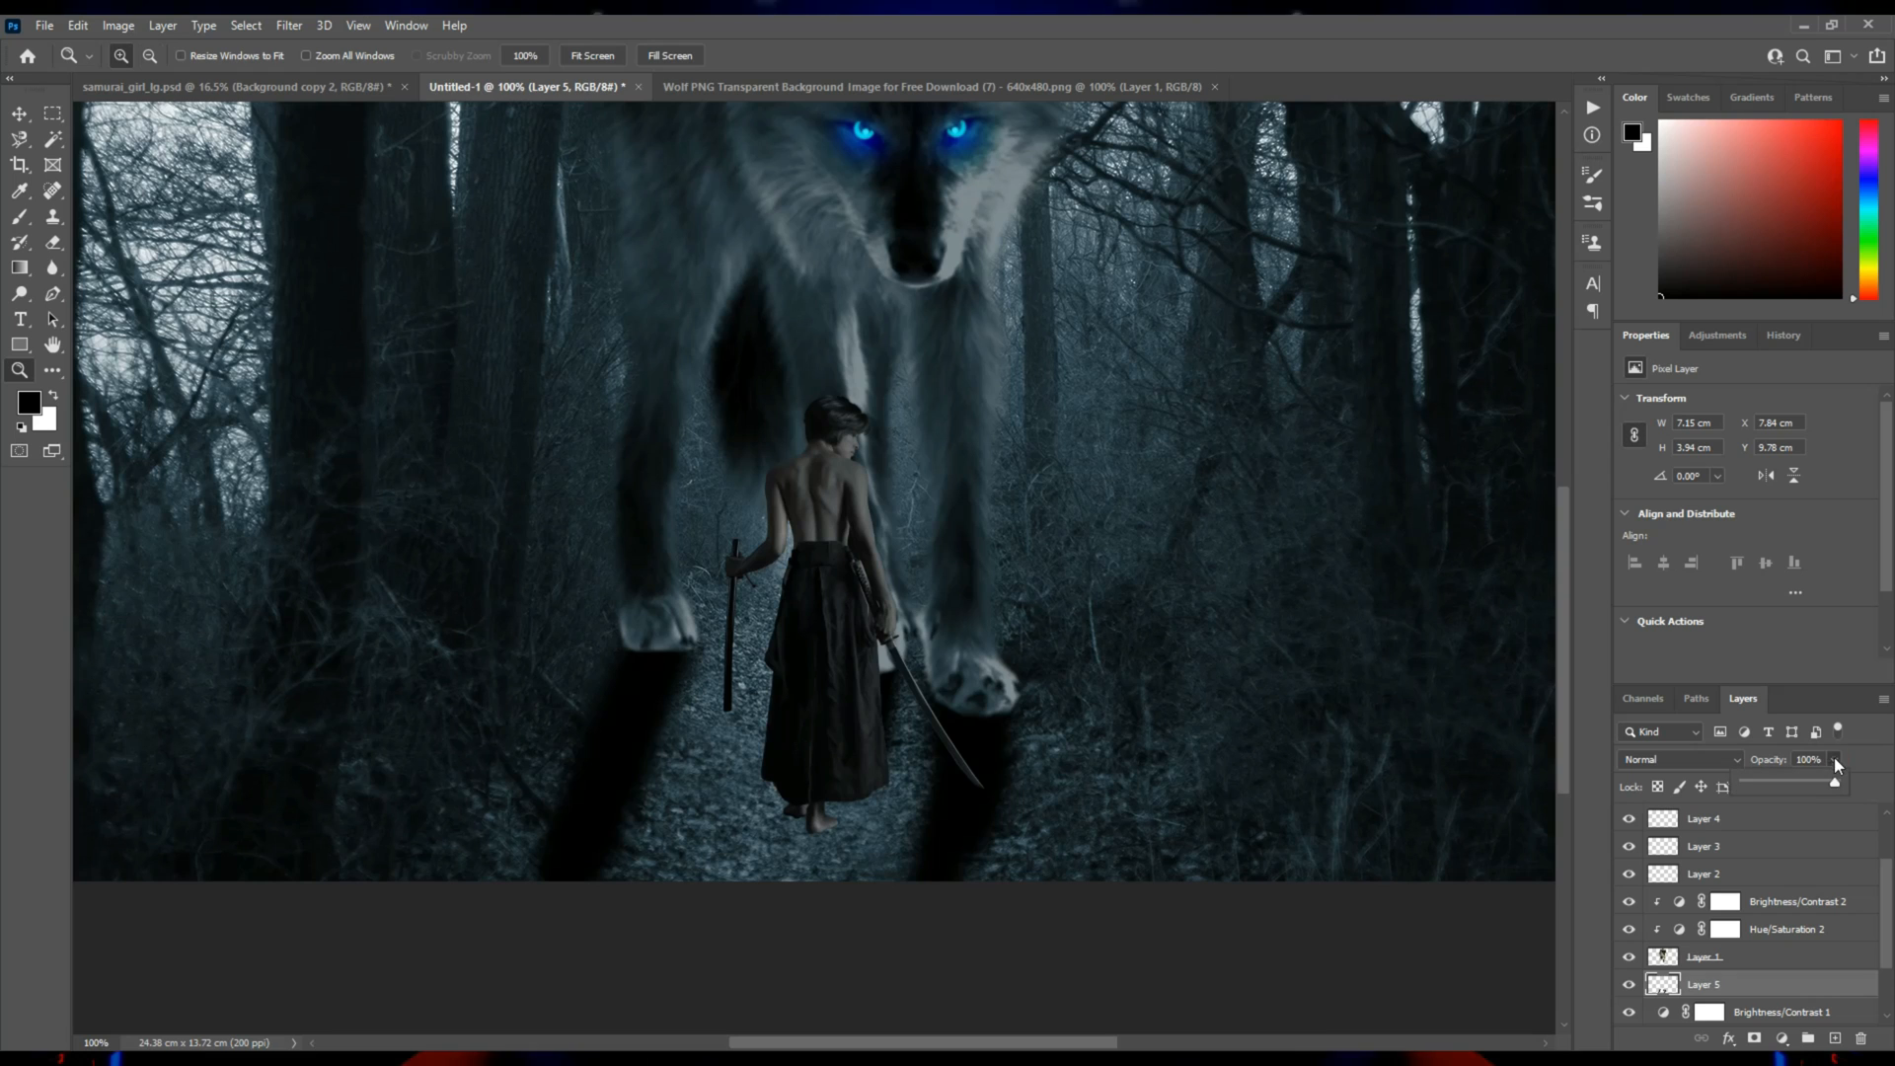
left_click_drag(1813, 785, 1809, 787)
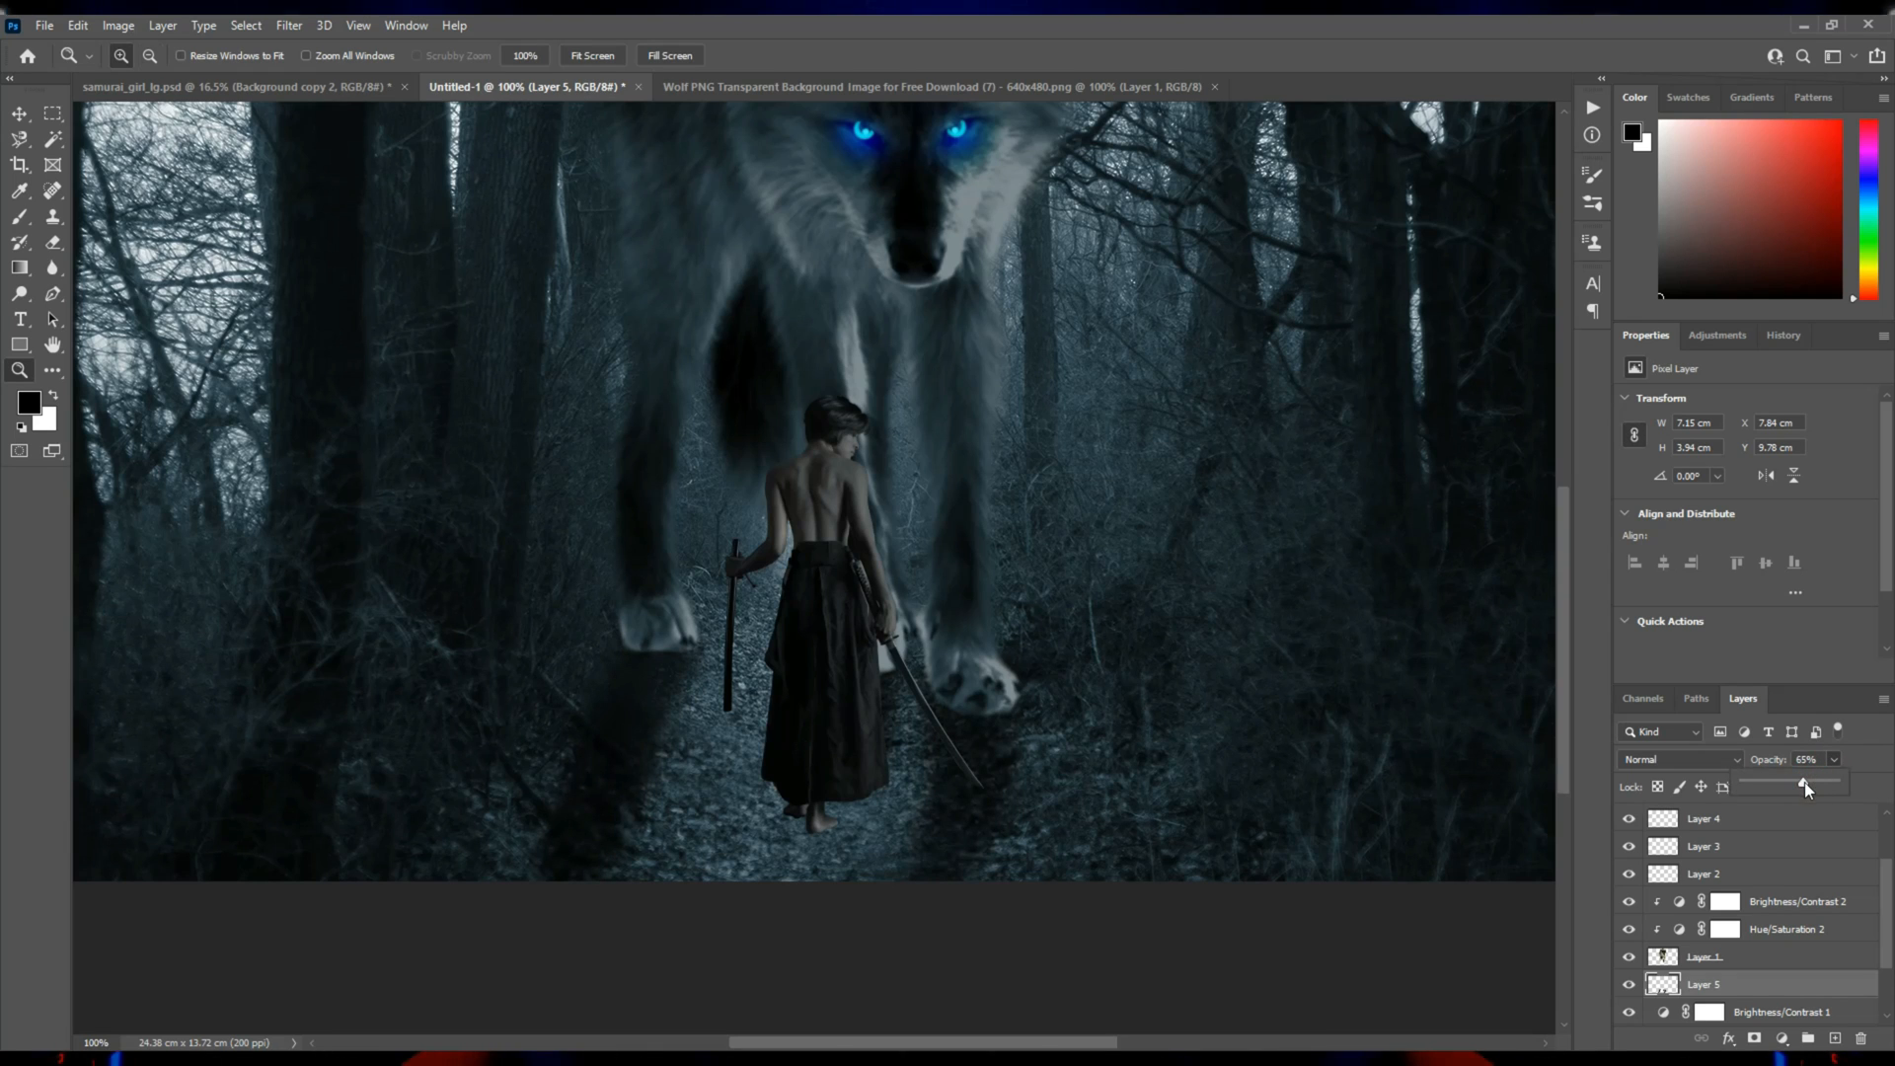
Fade the lower ends of the paw shadows with a larger soft eraser at 19% flow.
key("e")
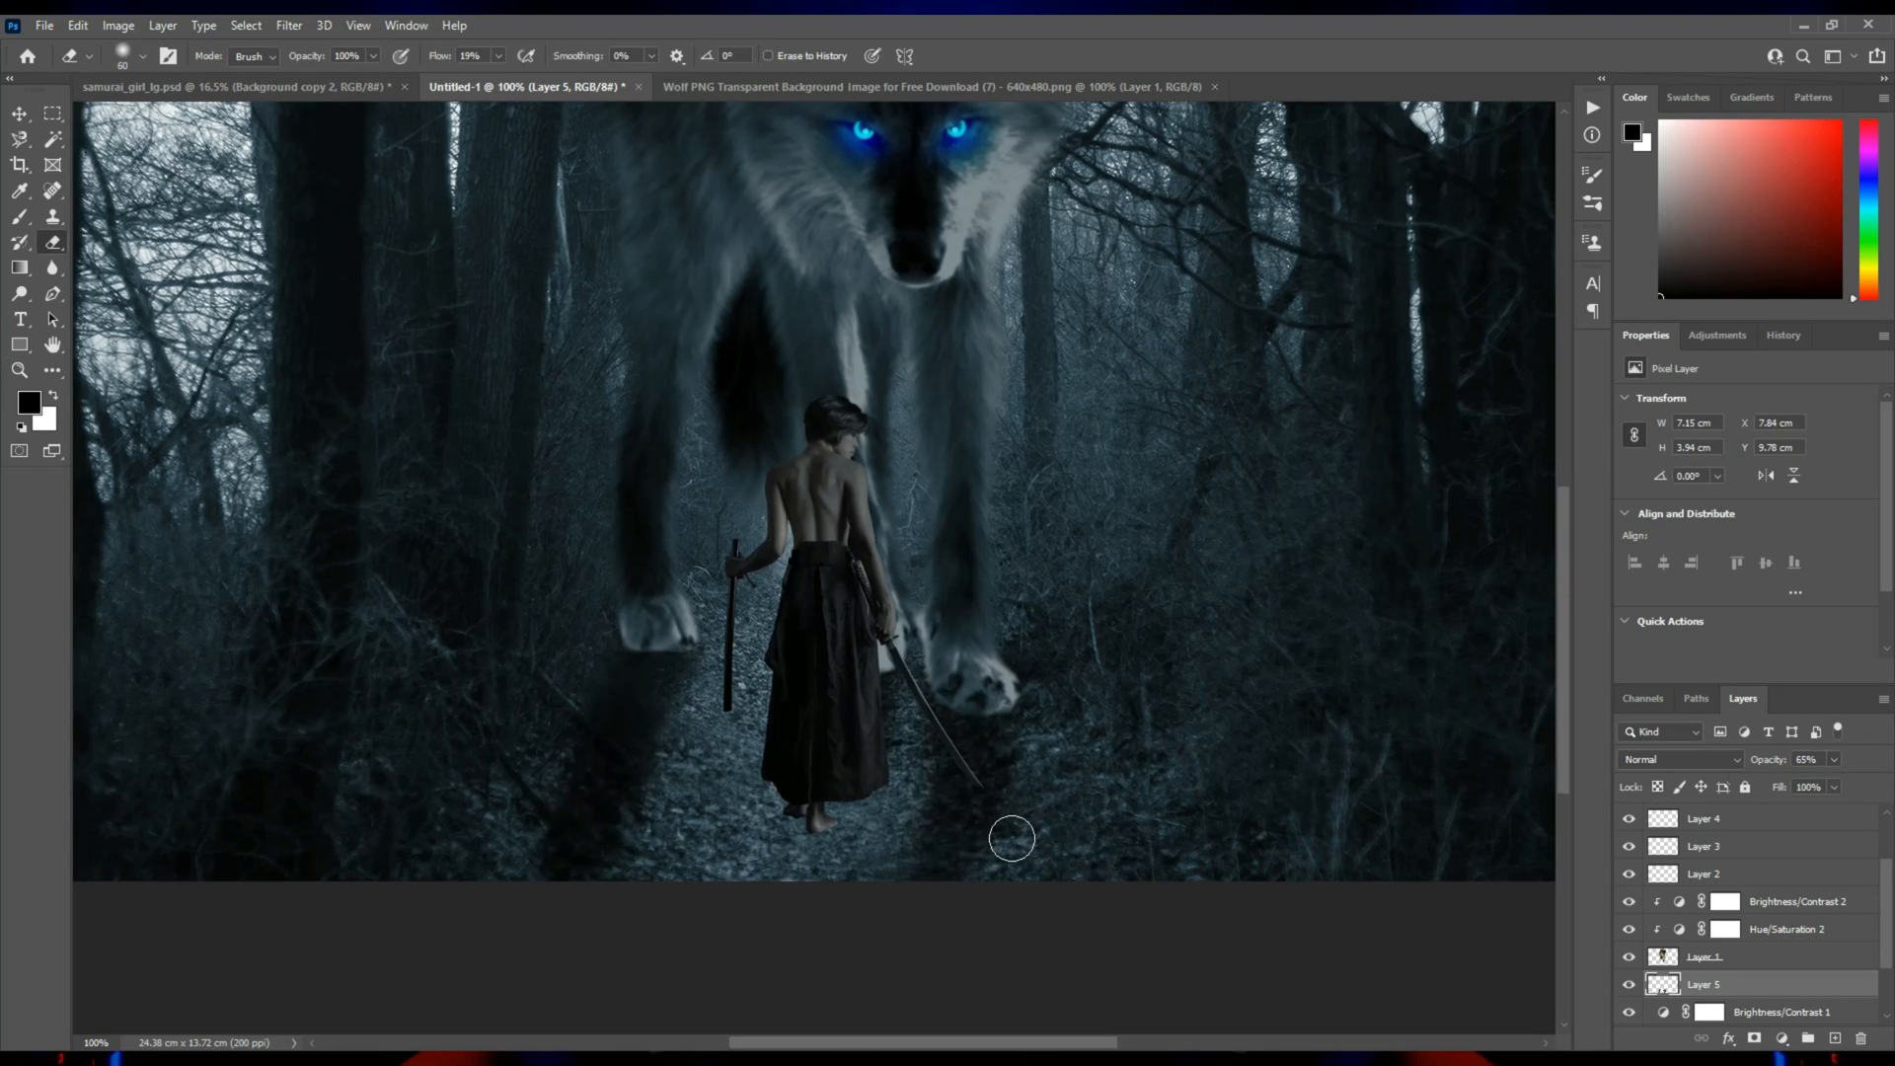
key("bracketright")
key("bracketright")
left_click_drag(1075, 830, 1001, 945)
mouse_move(539, 921)
left_mouse_down()
mouse_move(490, 889)
mouse_move(541, 742)
mouse_move(522, 932)
mouse_move(613, 918)
mouse_move(713, 772)
mouse_move(664, 921)
mouse_move(692, 886)
left_mouse_up()
Add a new layer above the eye glow layer (Layer 4) and fill it with the Clouds render filter.
key("z")
left_click(770, 766, "alt")
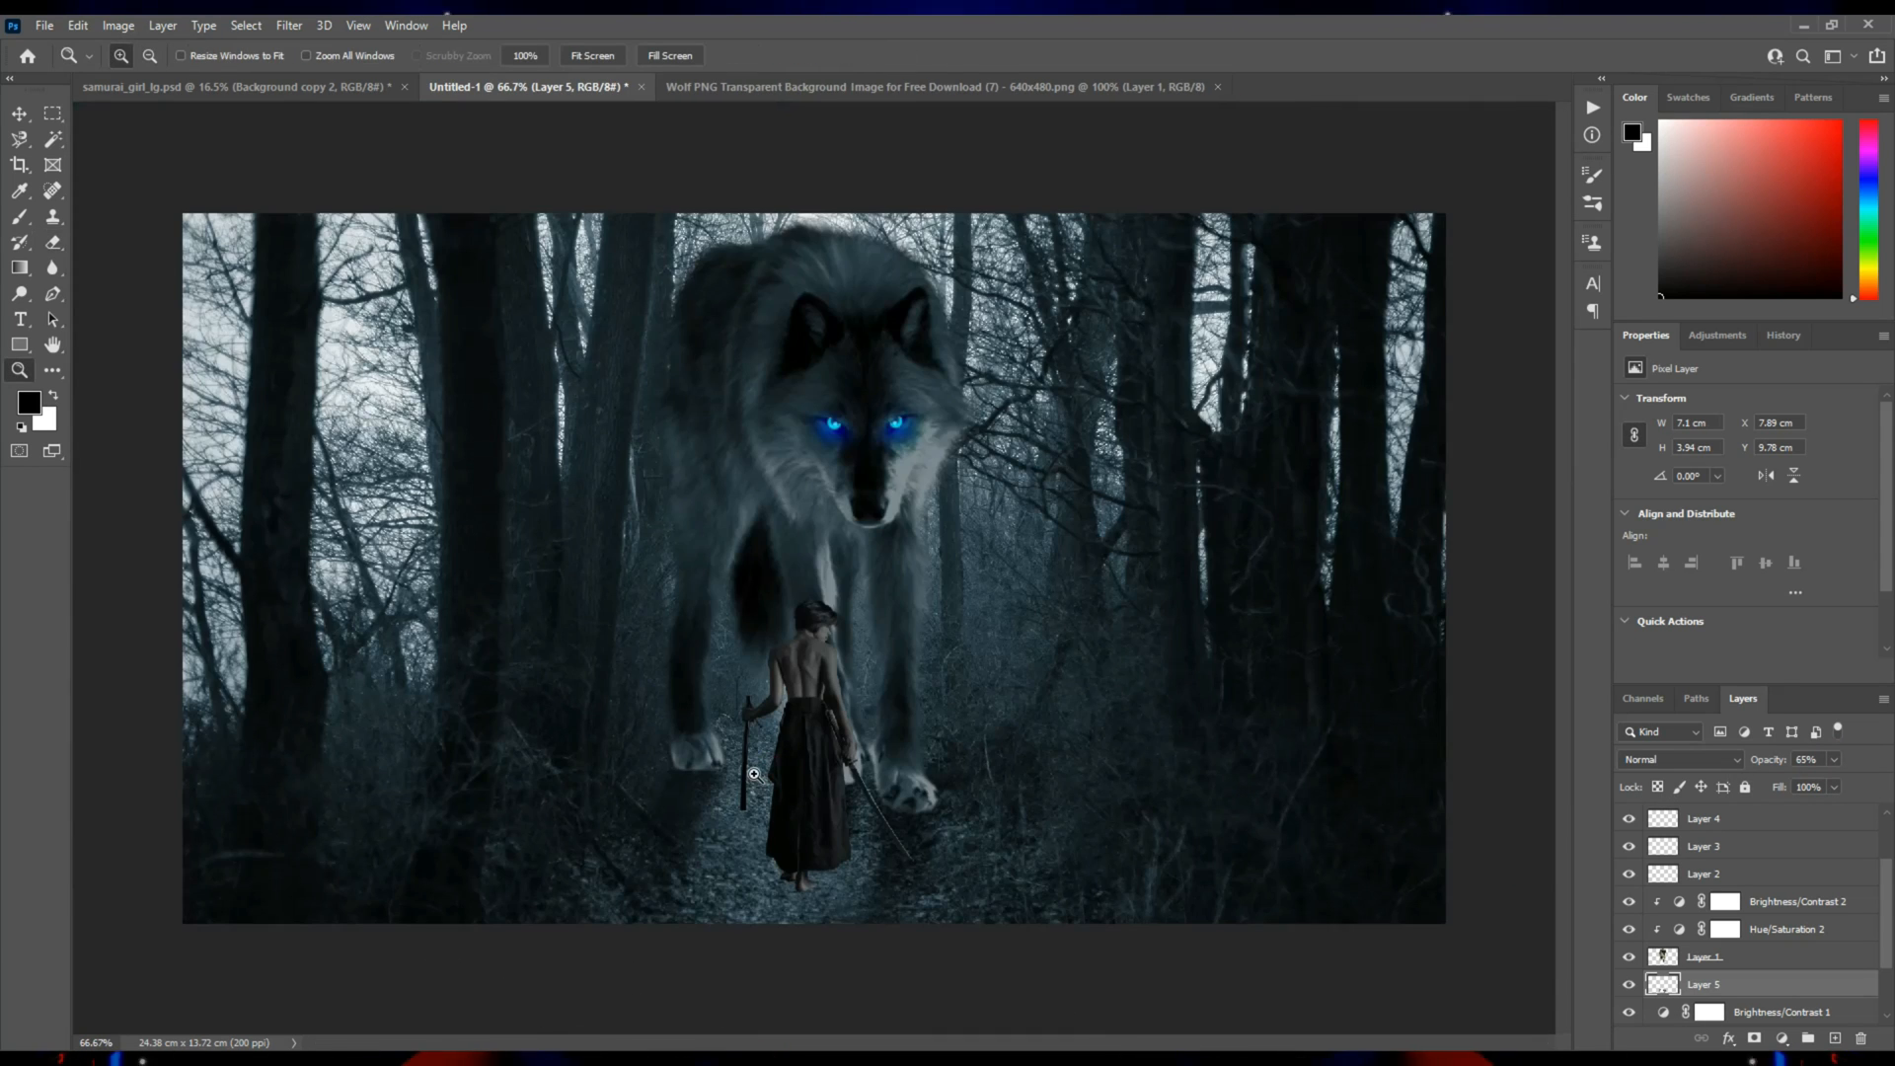
left_click(754, 775)
left_click(753, 752, "alt")
scroll(1761, 924, "up", 2)
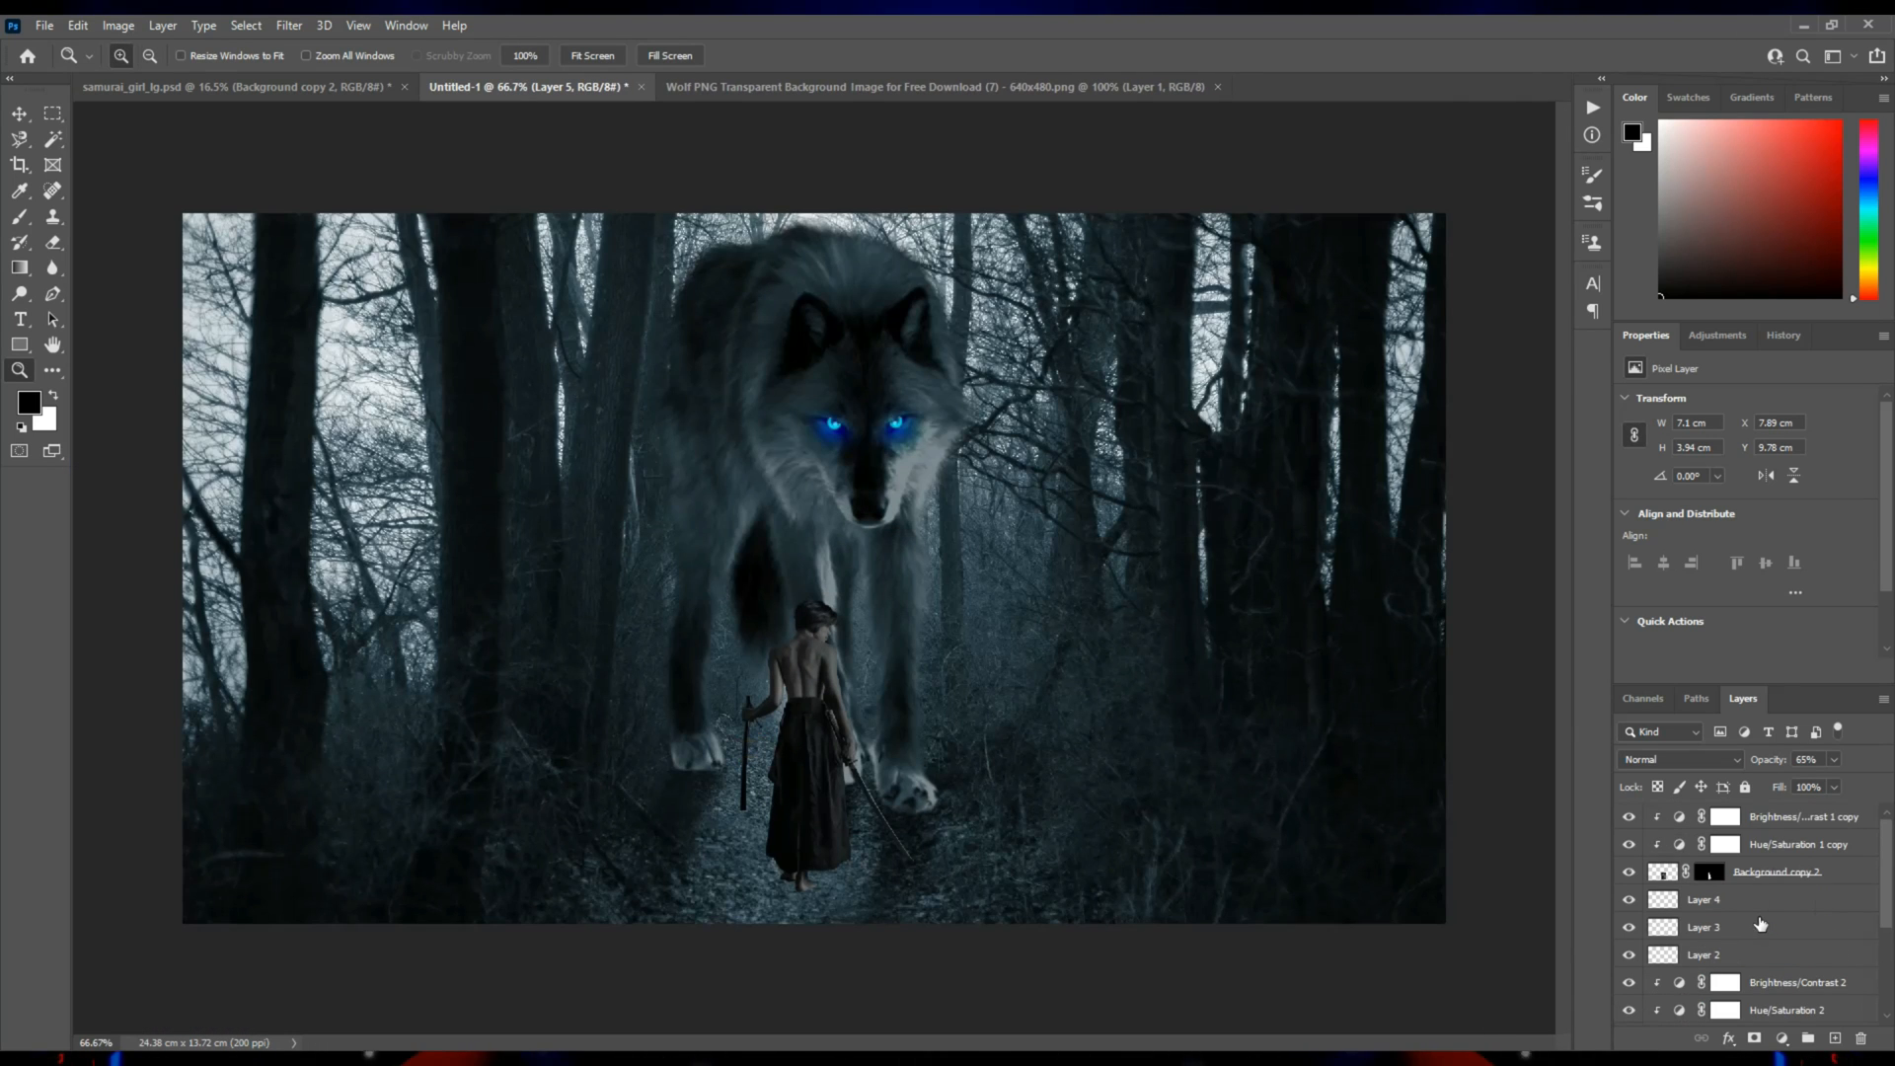
left_click(1742, 903)
left_click(1834, 1038)
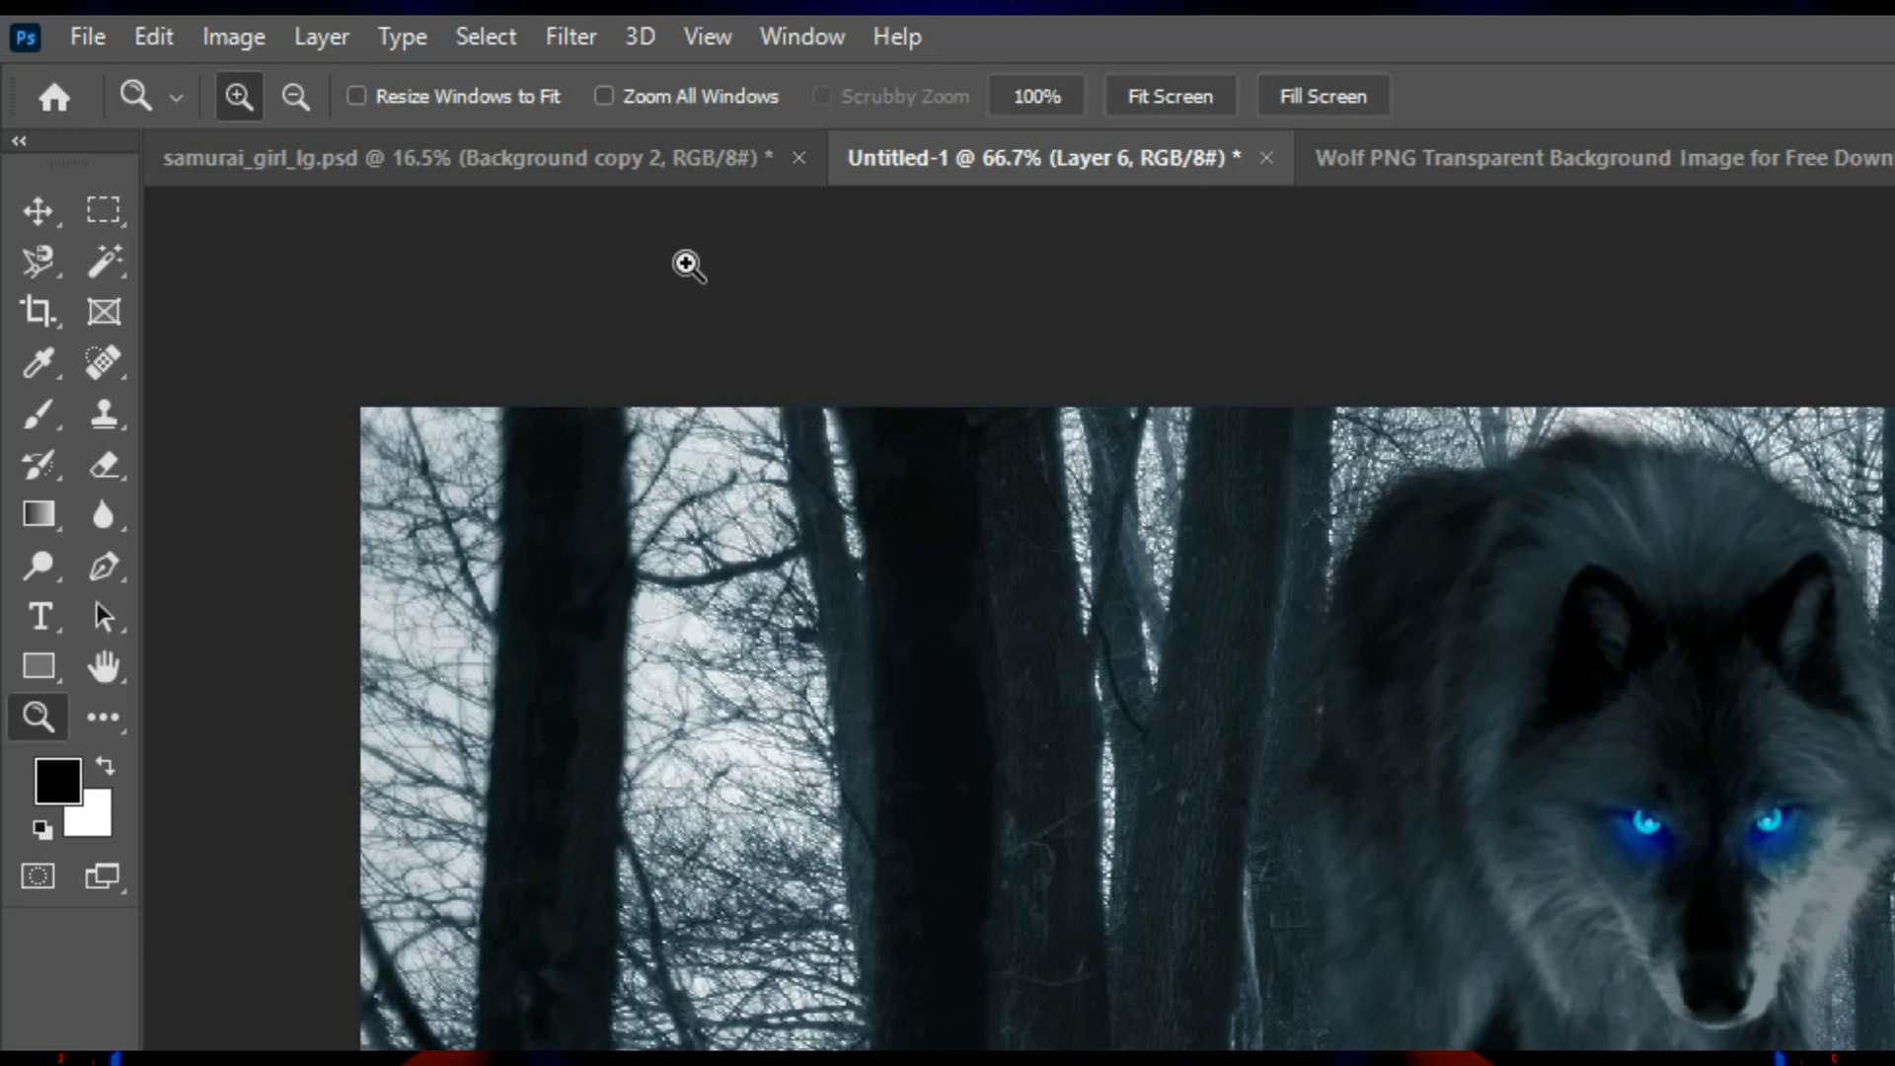
left_click(289, 26)
mouse_move(352, 301)
mouse_move(775, 718)
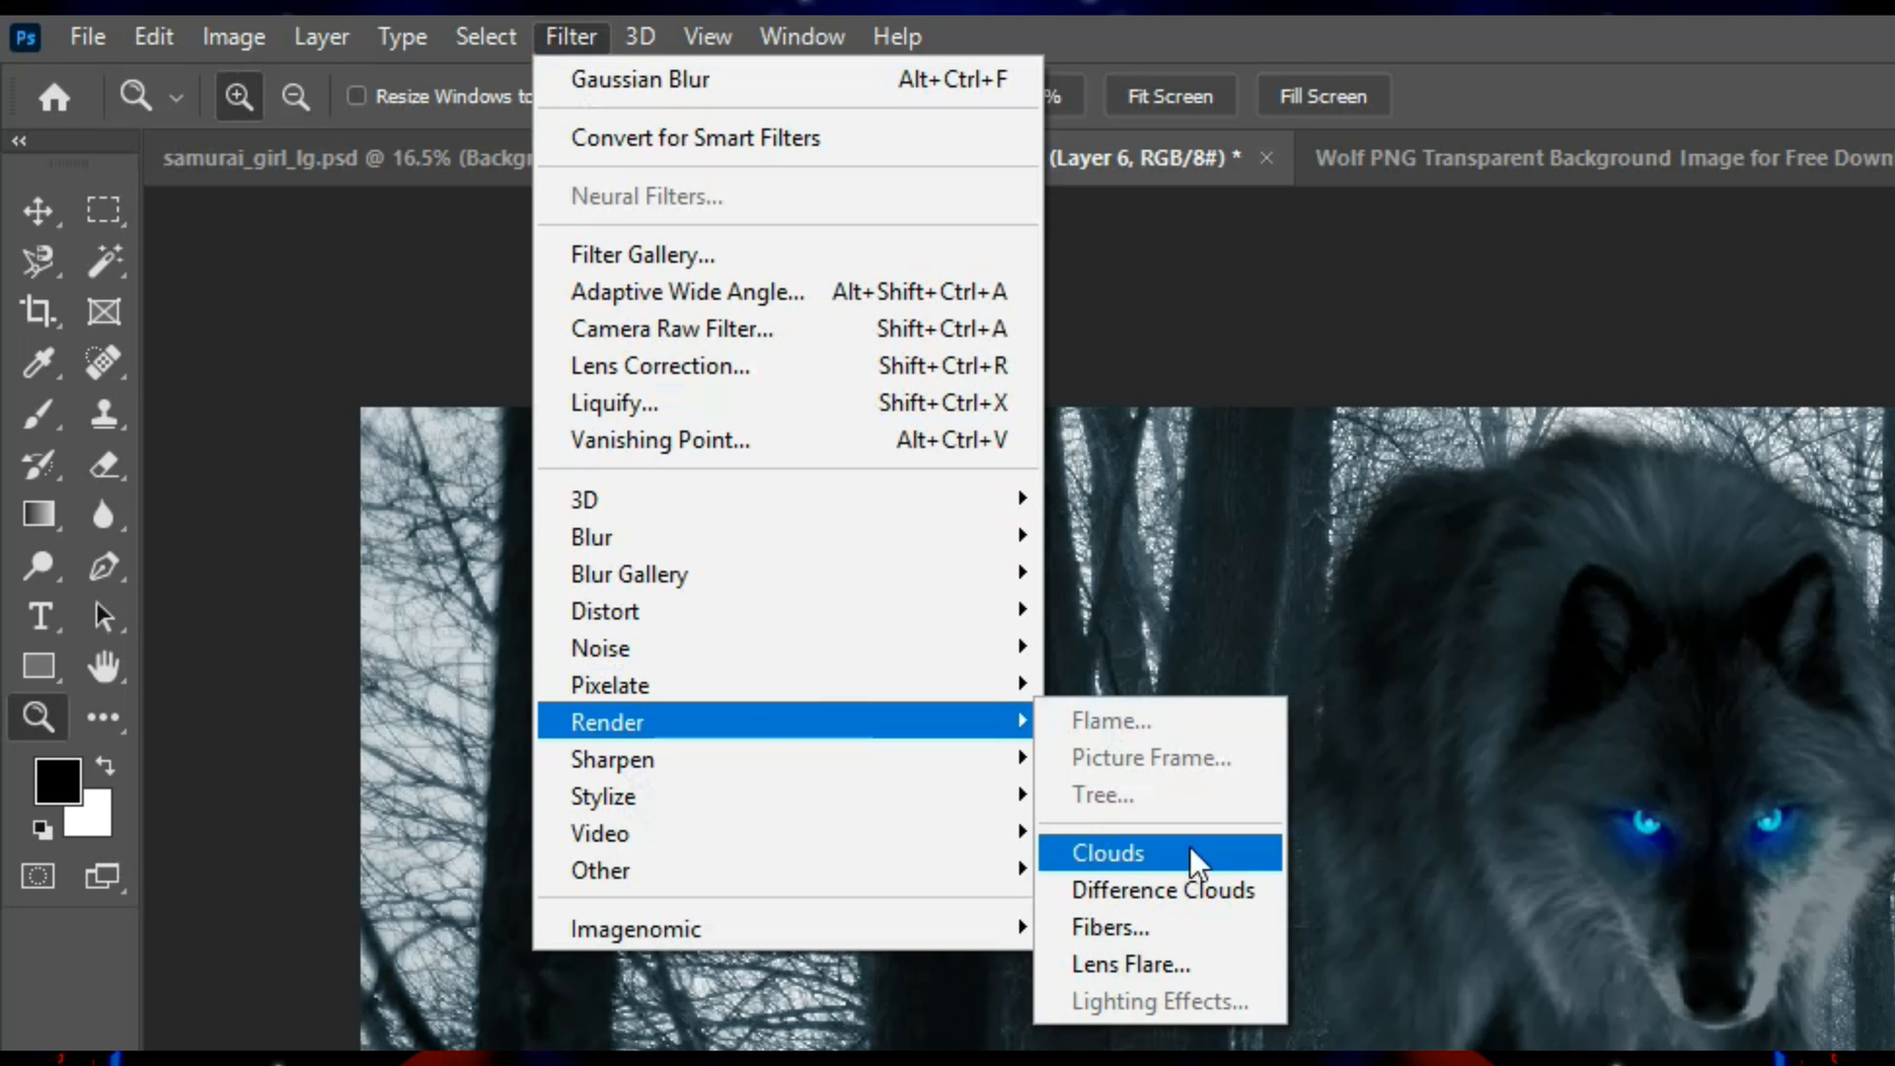
left_click(1149, 846)
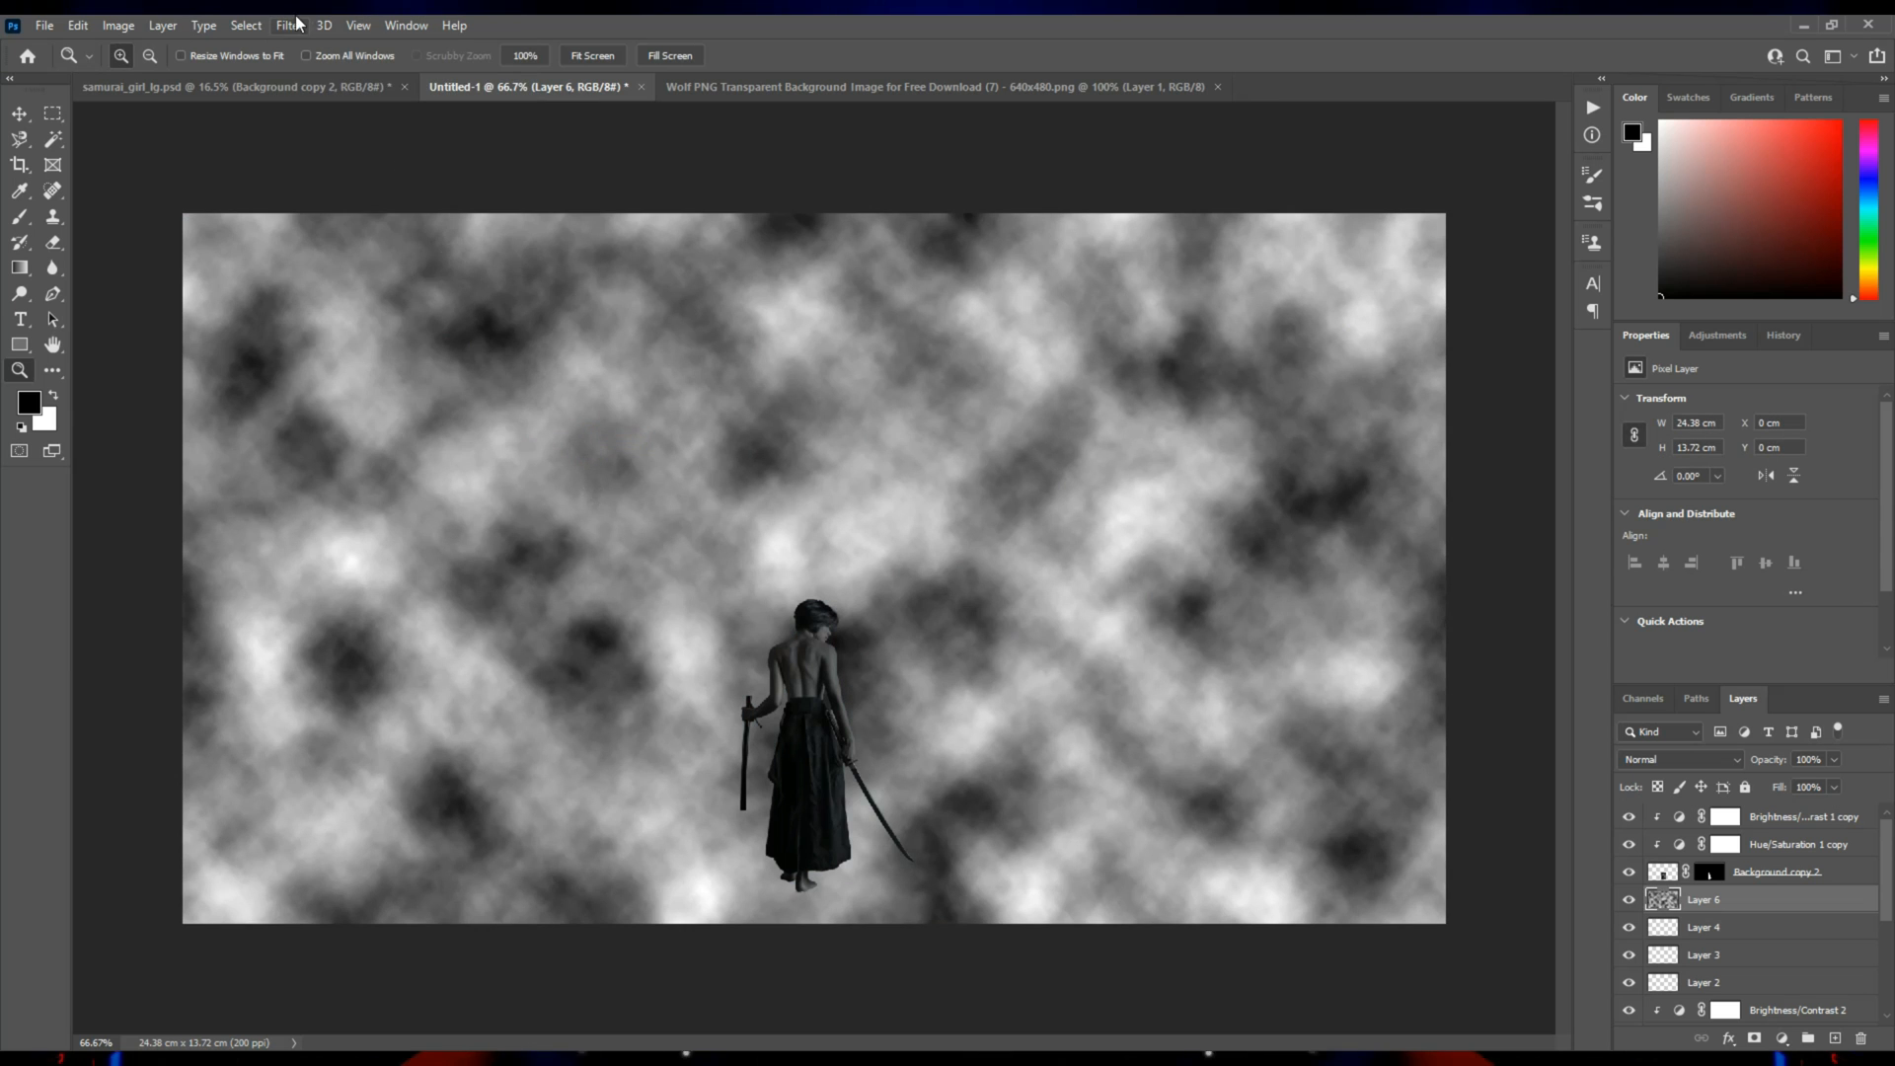
Soften the clouds layer with a Gaussian Blur.
left_click(290, 24)
mouse_move(316, 280)
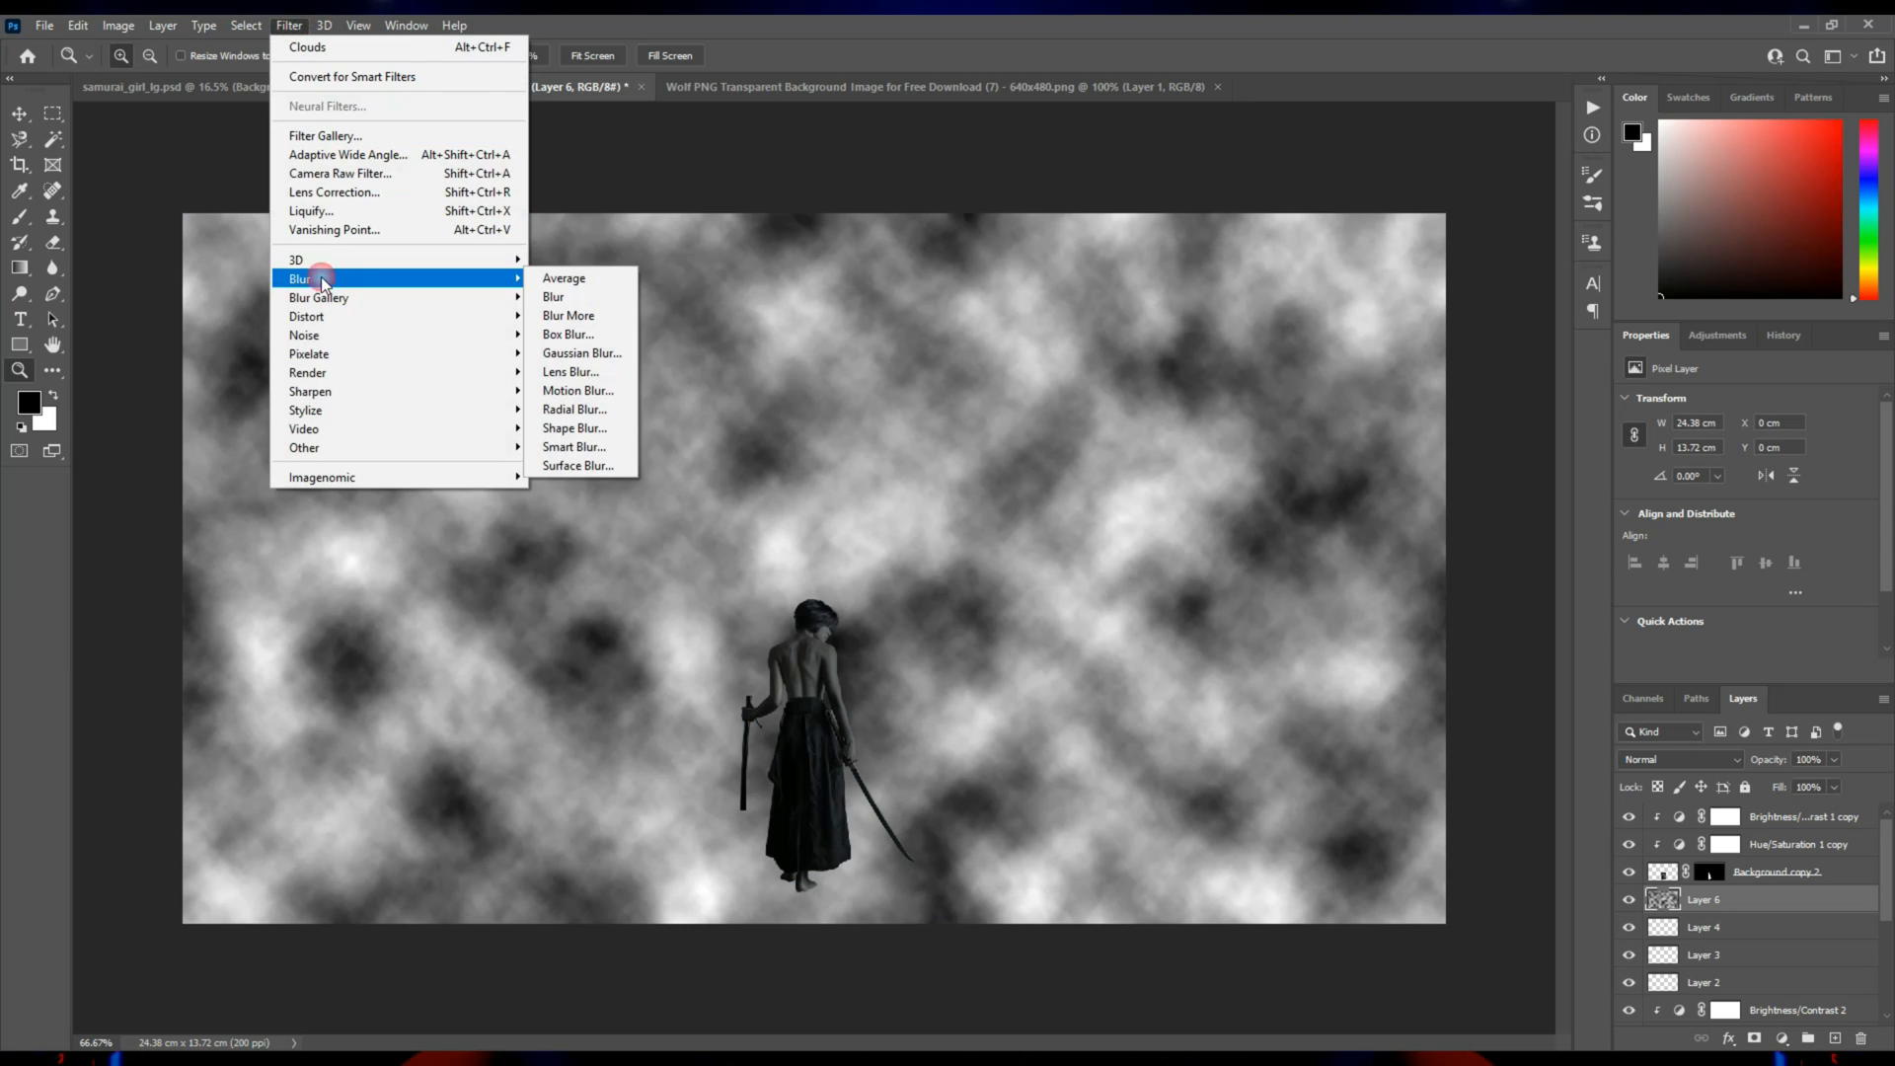
left_click(583, 349)
left_click_drag(1501, 612, 1477, 613)
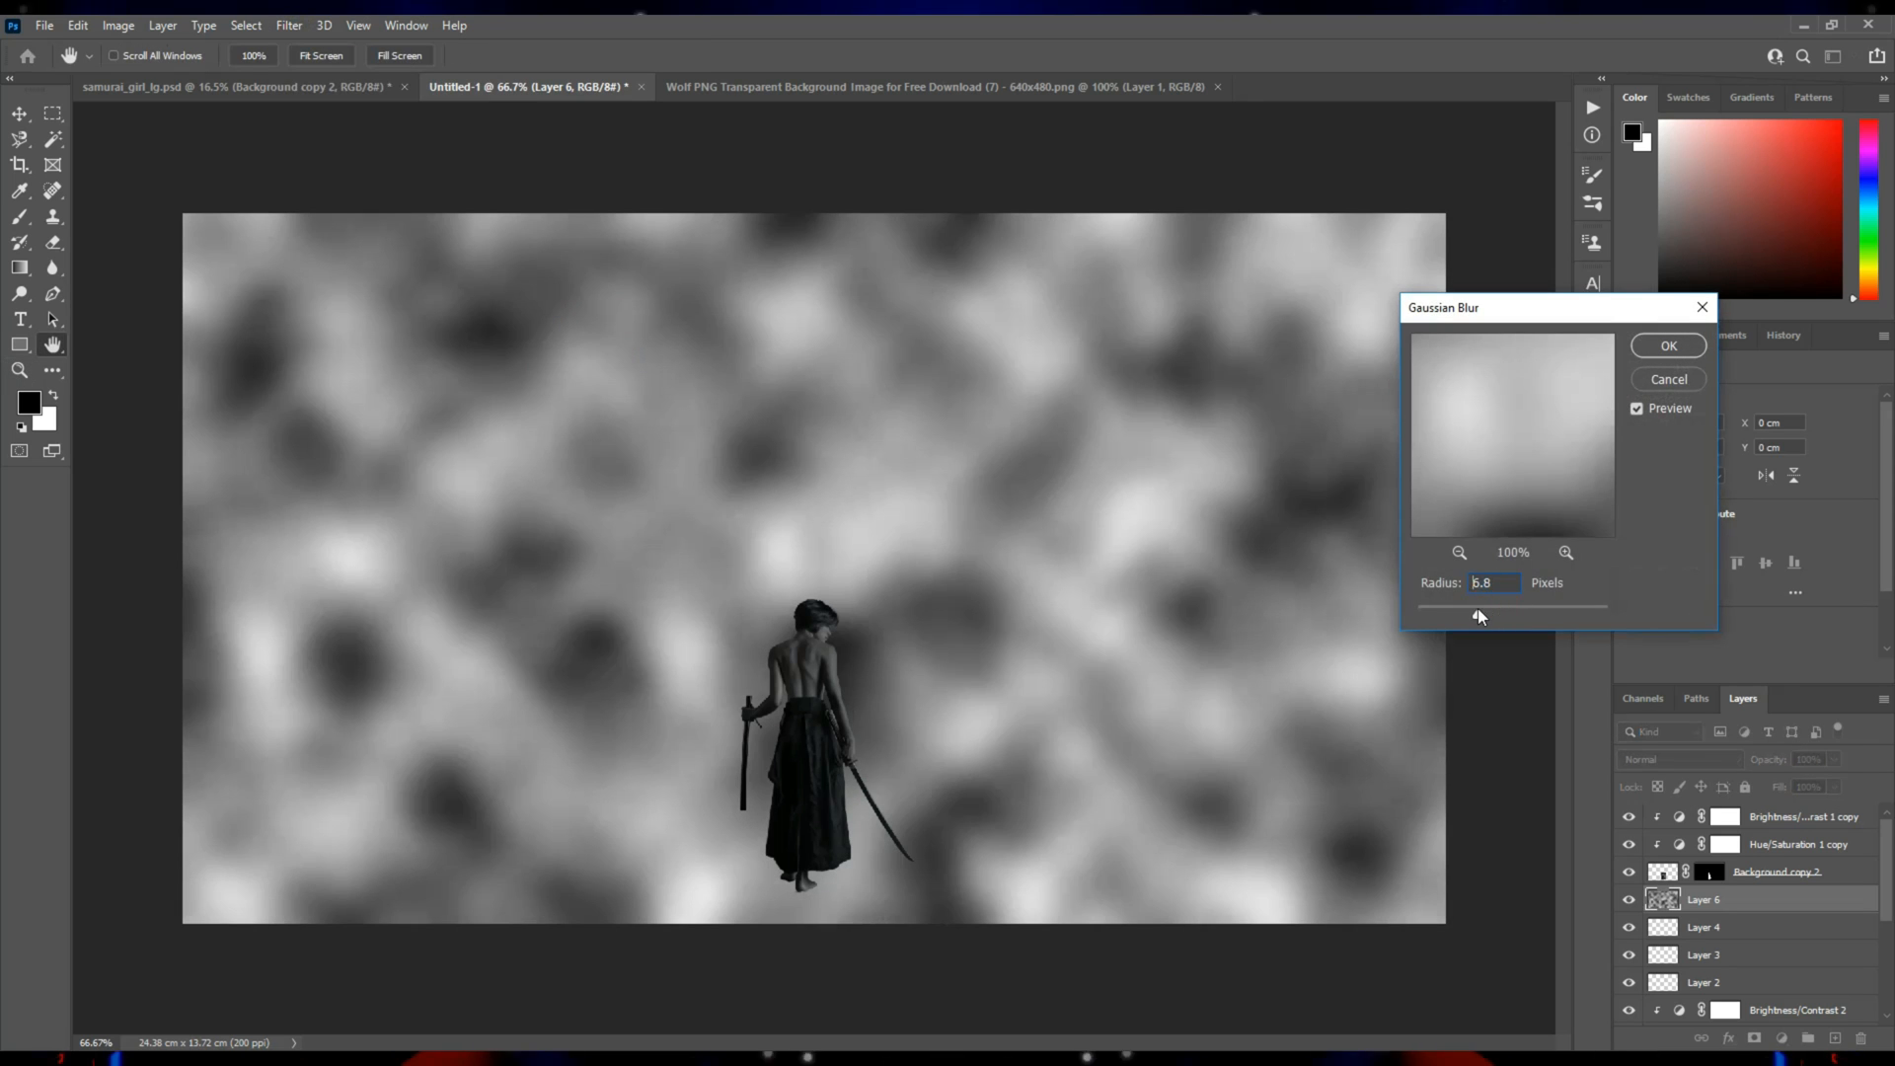
left_click(1668, 346)
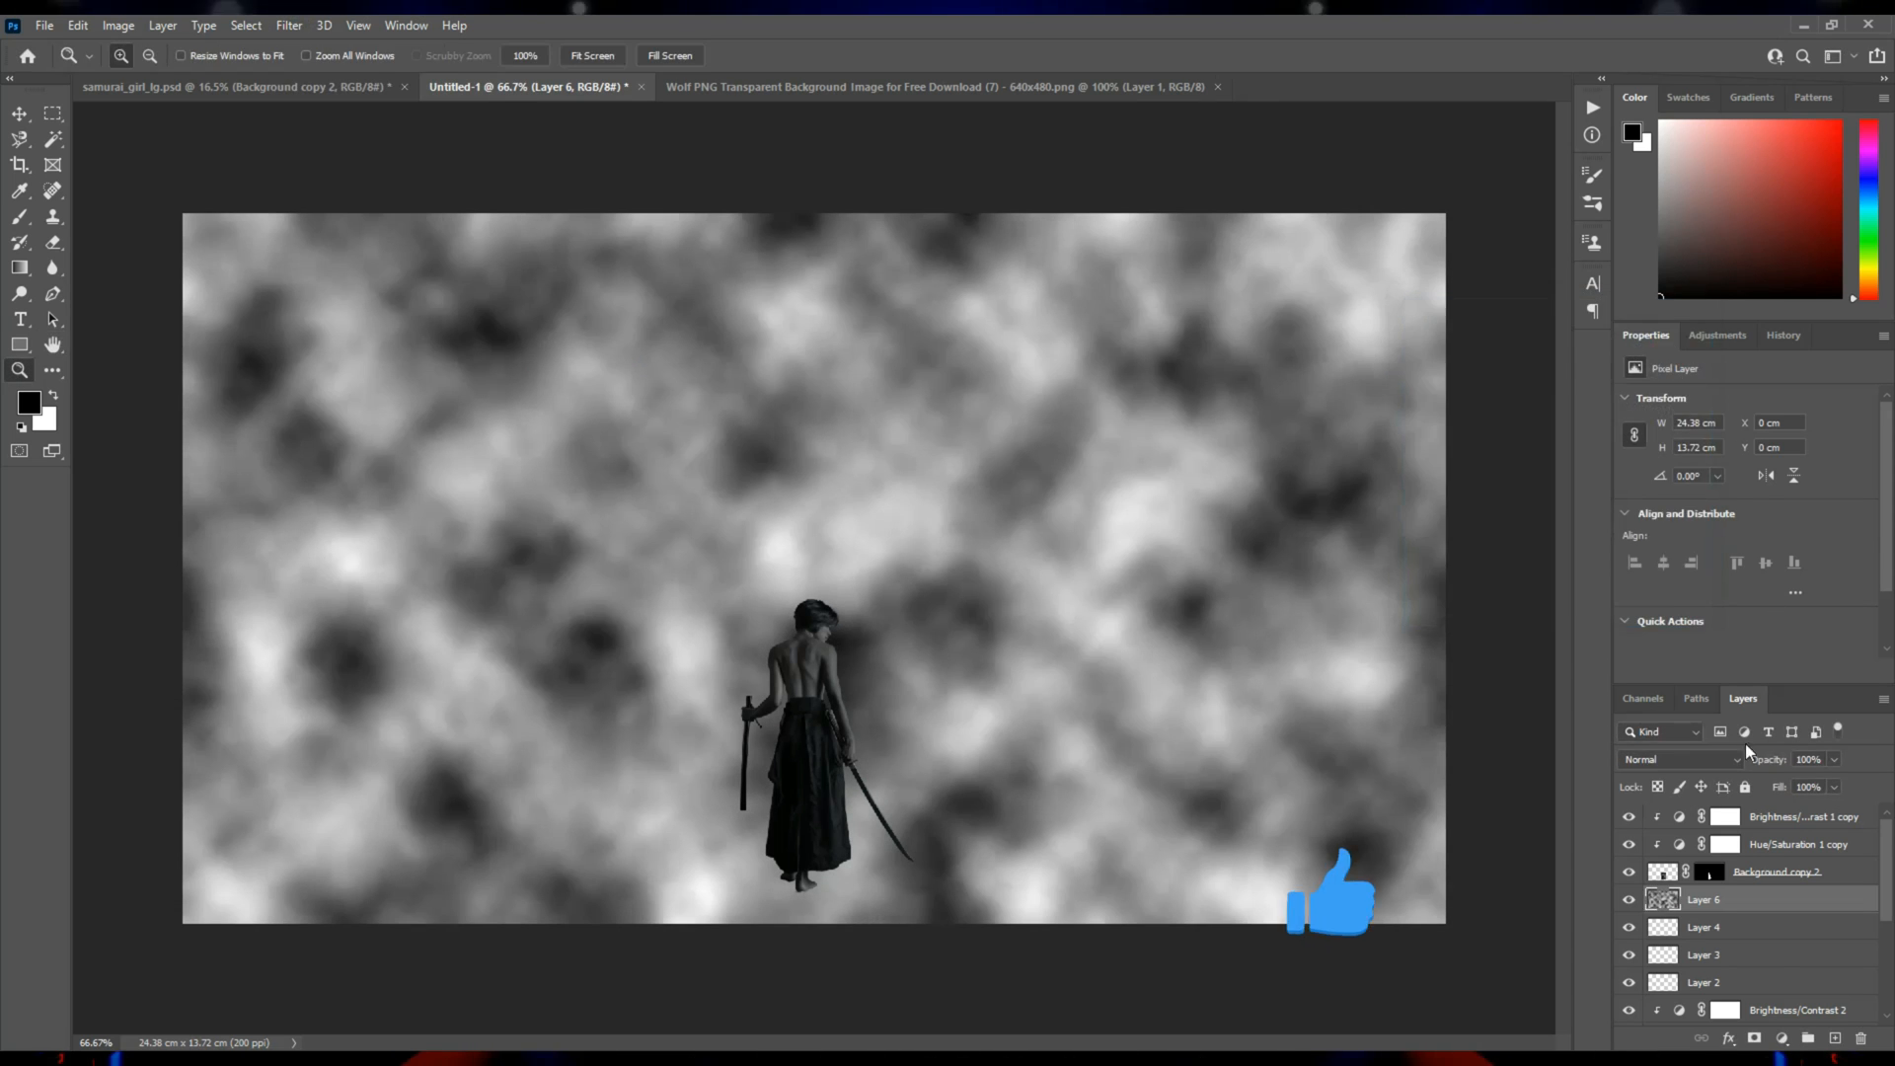
Set the clouds layer's blend mode to Screen and hide it with a black layer mask.
left_click(1664, 756)
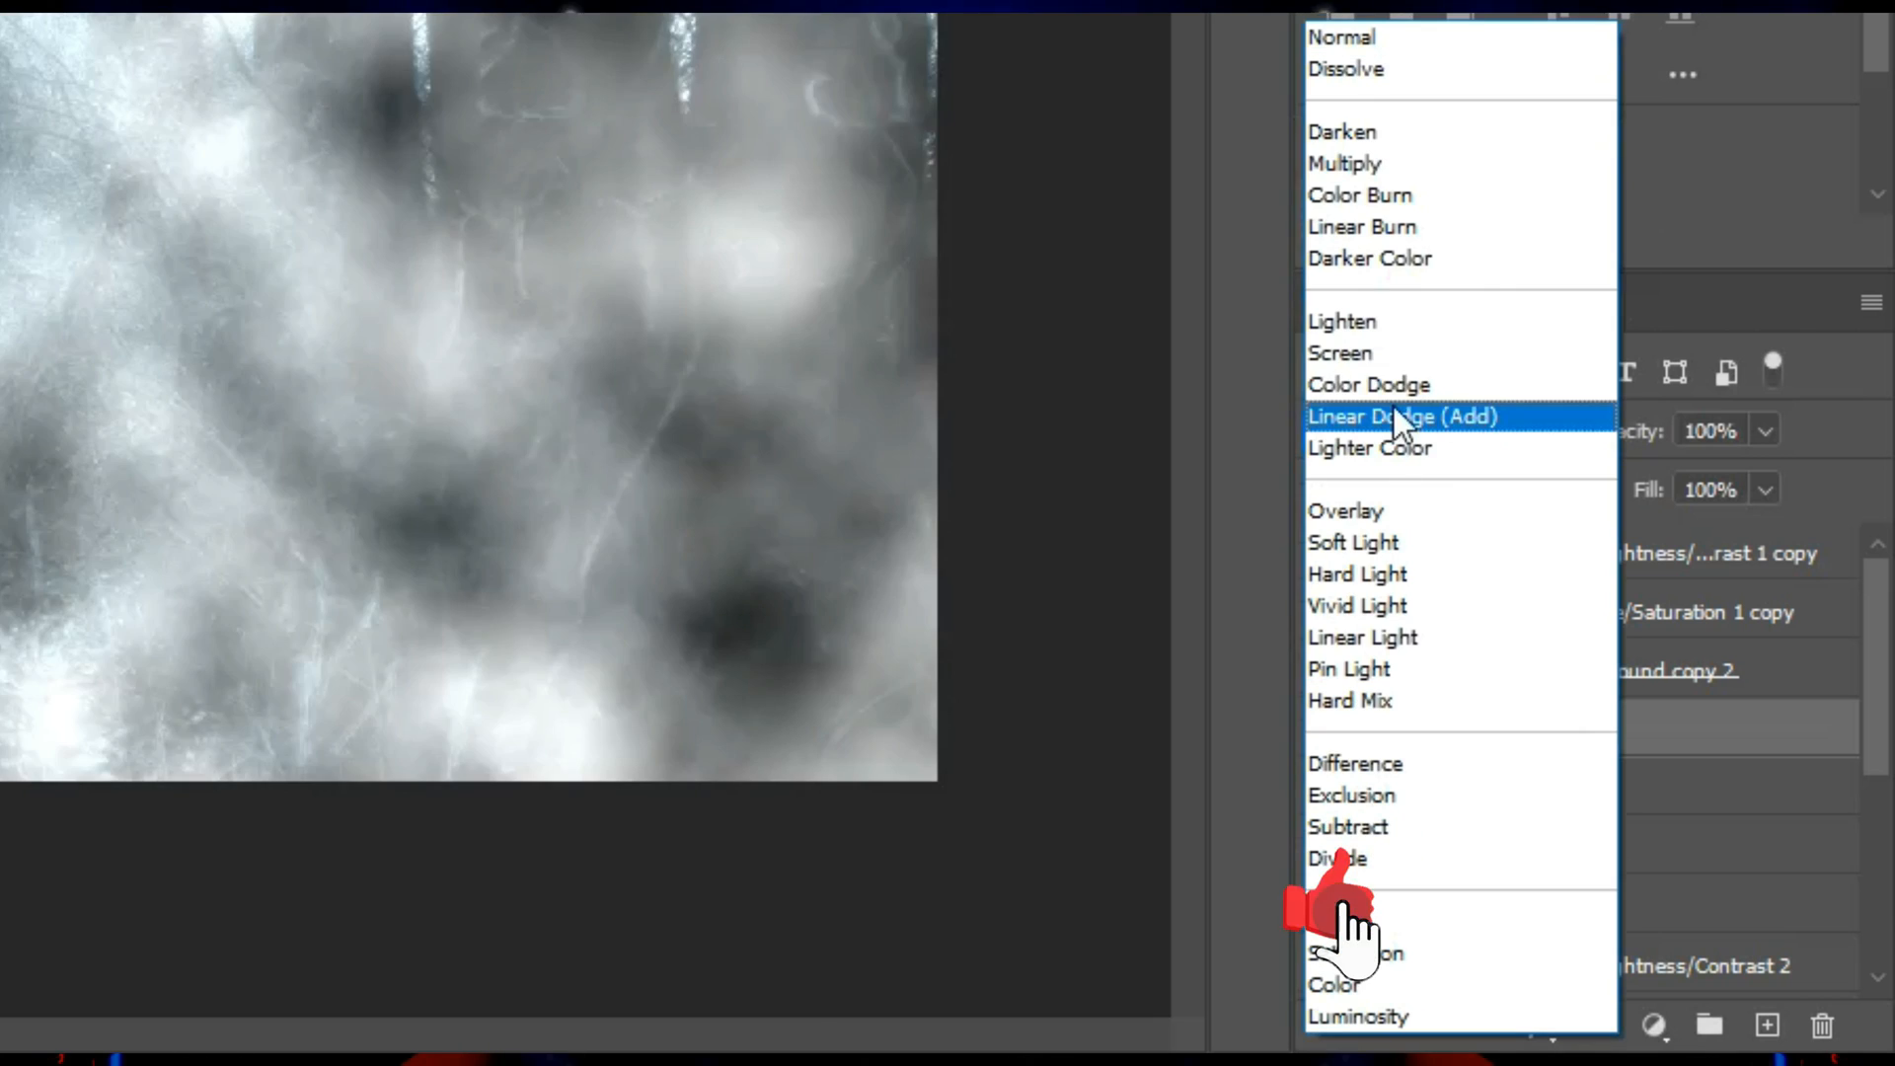
left_click(1382, 354)
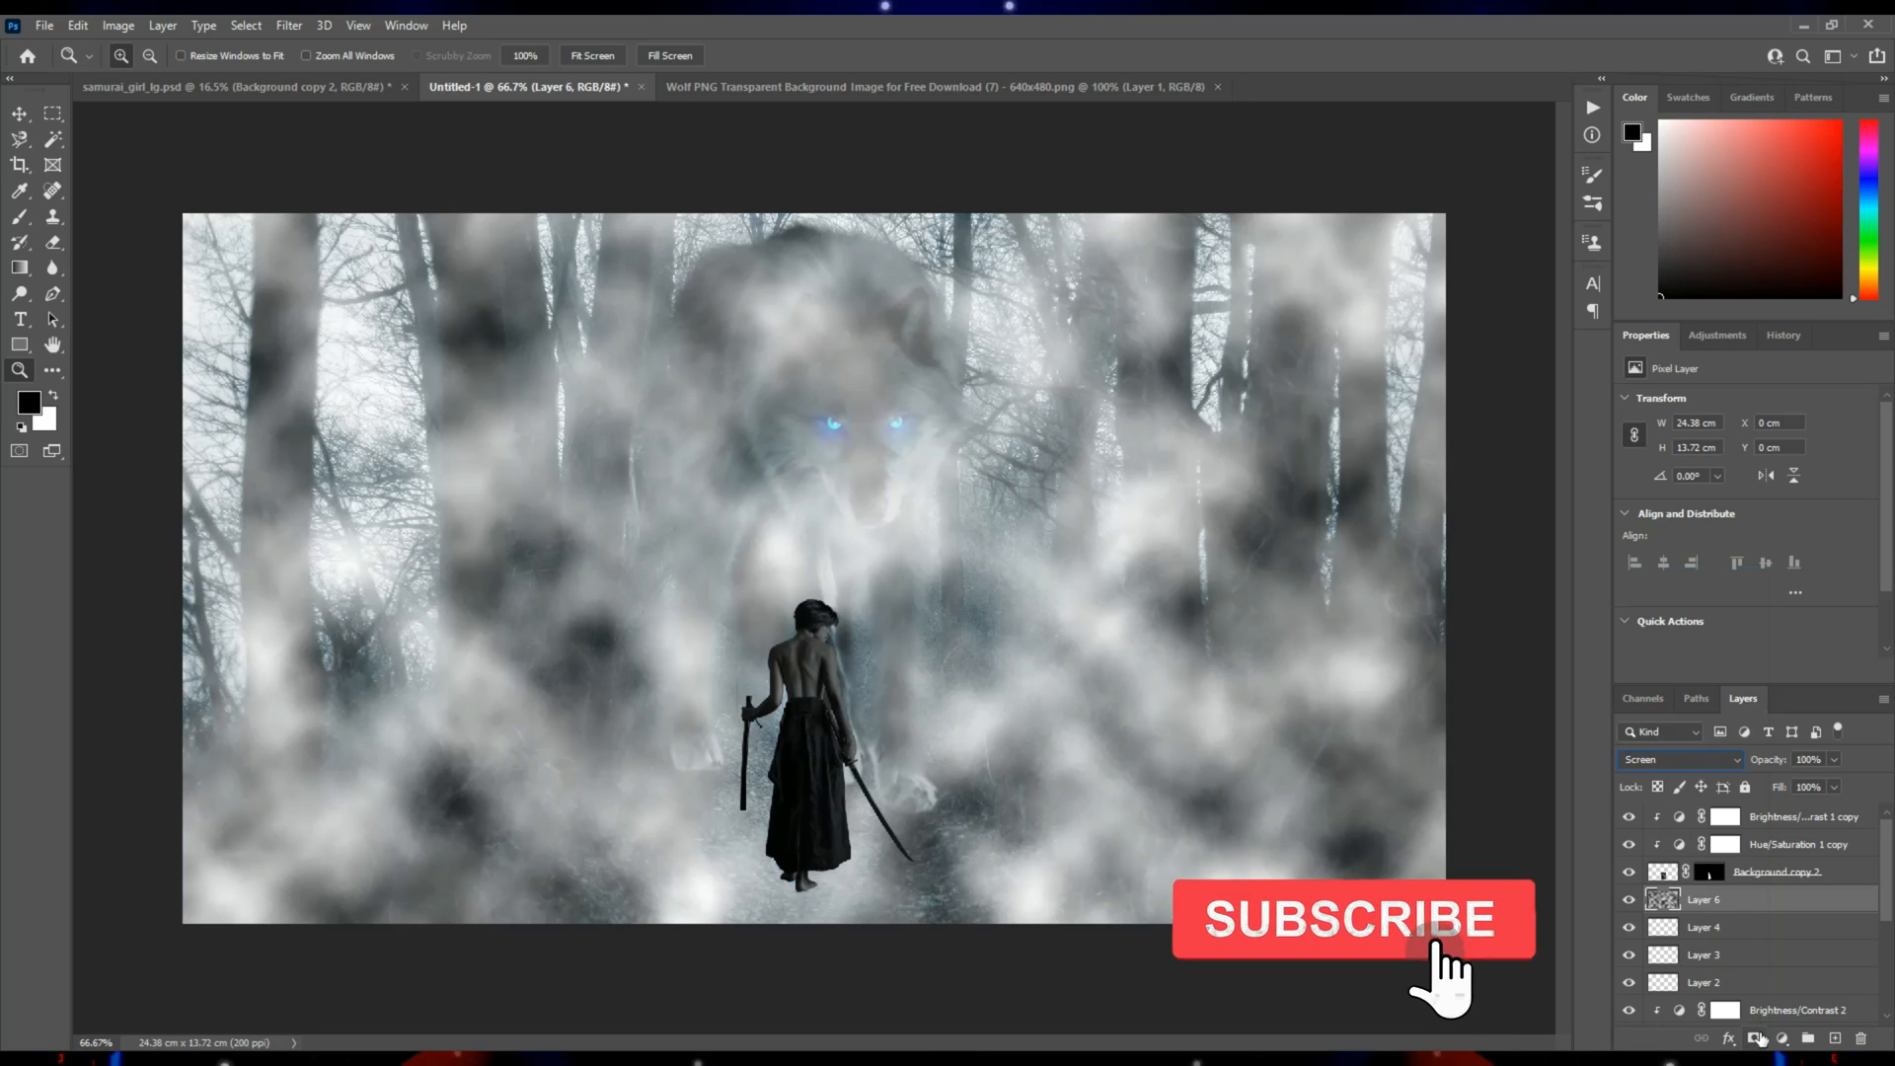
left_click(1756, 1038, "alt")
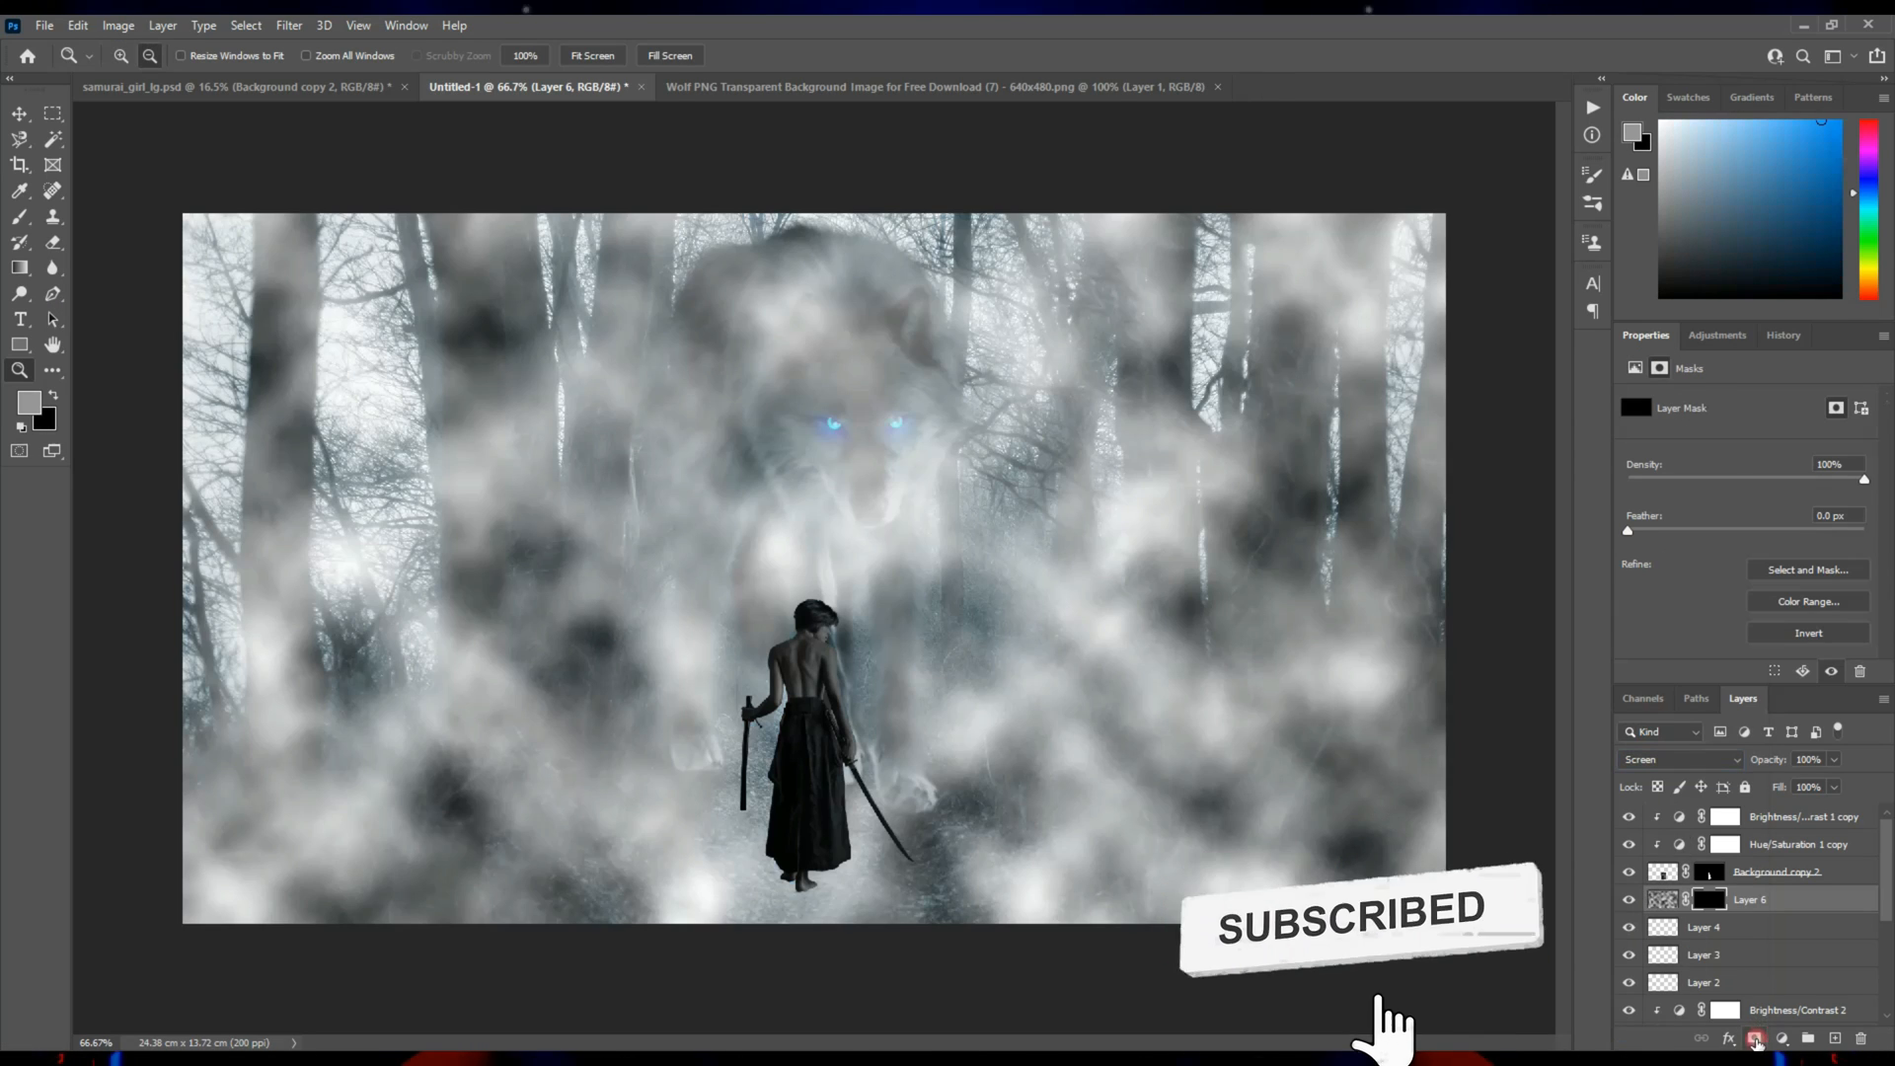
Reveal patches of fog along the ground by painting light gray on the clouds mask with a soft 300 px brush at 31% flow.
key("b")
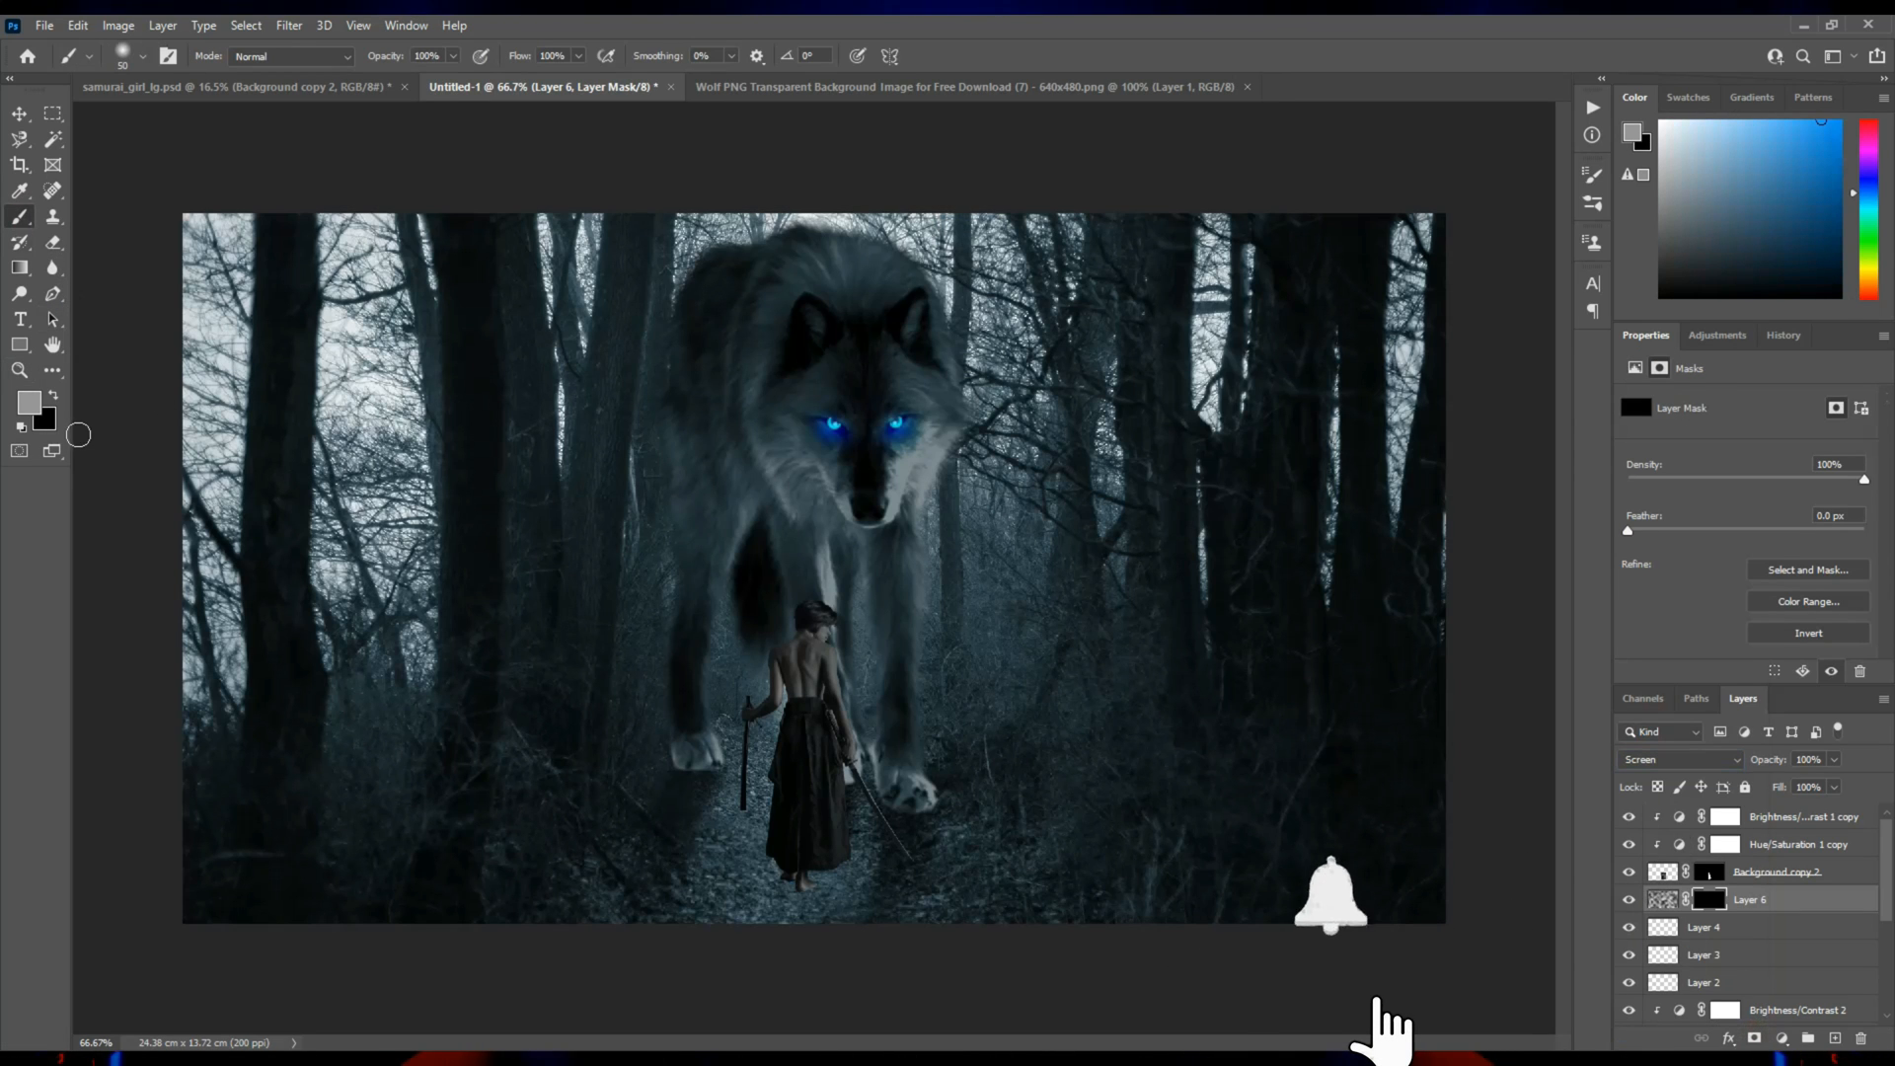
key("bracketright")
key("bracketright")
key("bracketright")
key("bracketright")
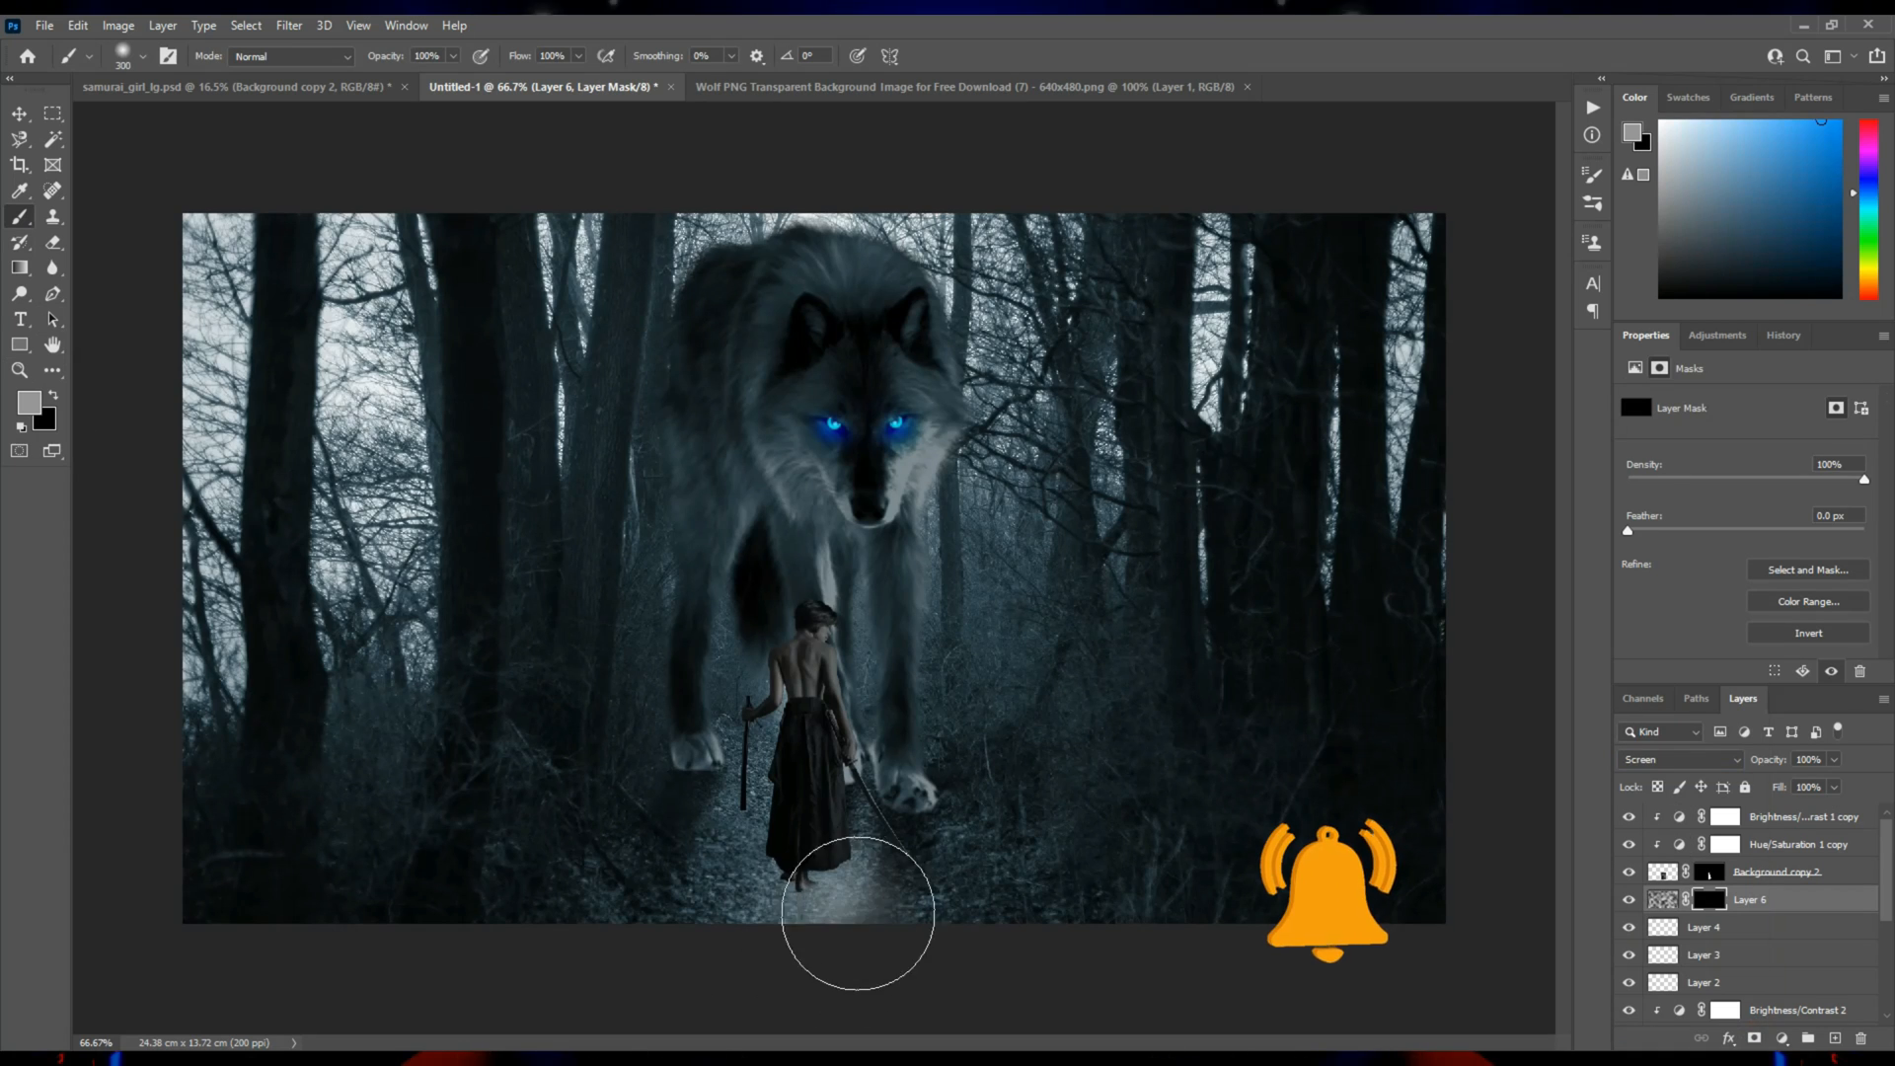
left_click(580, 59)
left_click(518, 82)
mouse_move(839, 909)
left_mouse_down()
mouse_move(1355, 776)
mouse_move(1423, 808)
mouse_move(1322, 875)
mouse_move(1157, 929)
mouse_move(1154, 789)
mouse_move(723, 891)
mouse_move(214, 754)
mouse_move(300, 856)
mouse_move(590, 952)
left_mouse_up()
left_click(931, 931)
left_click(532, 935)
left_click(1015, 761)
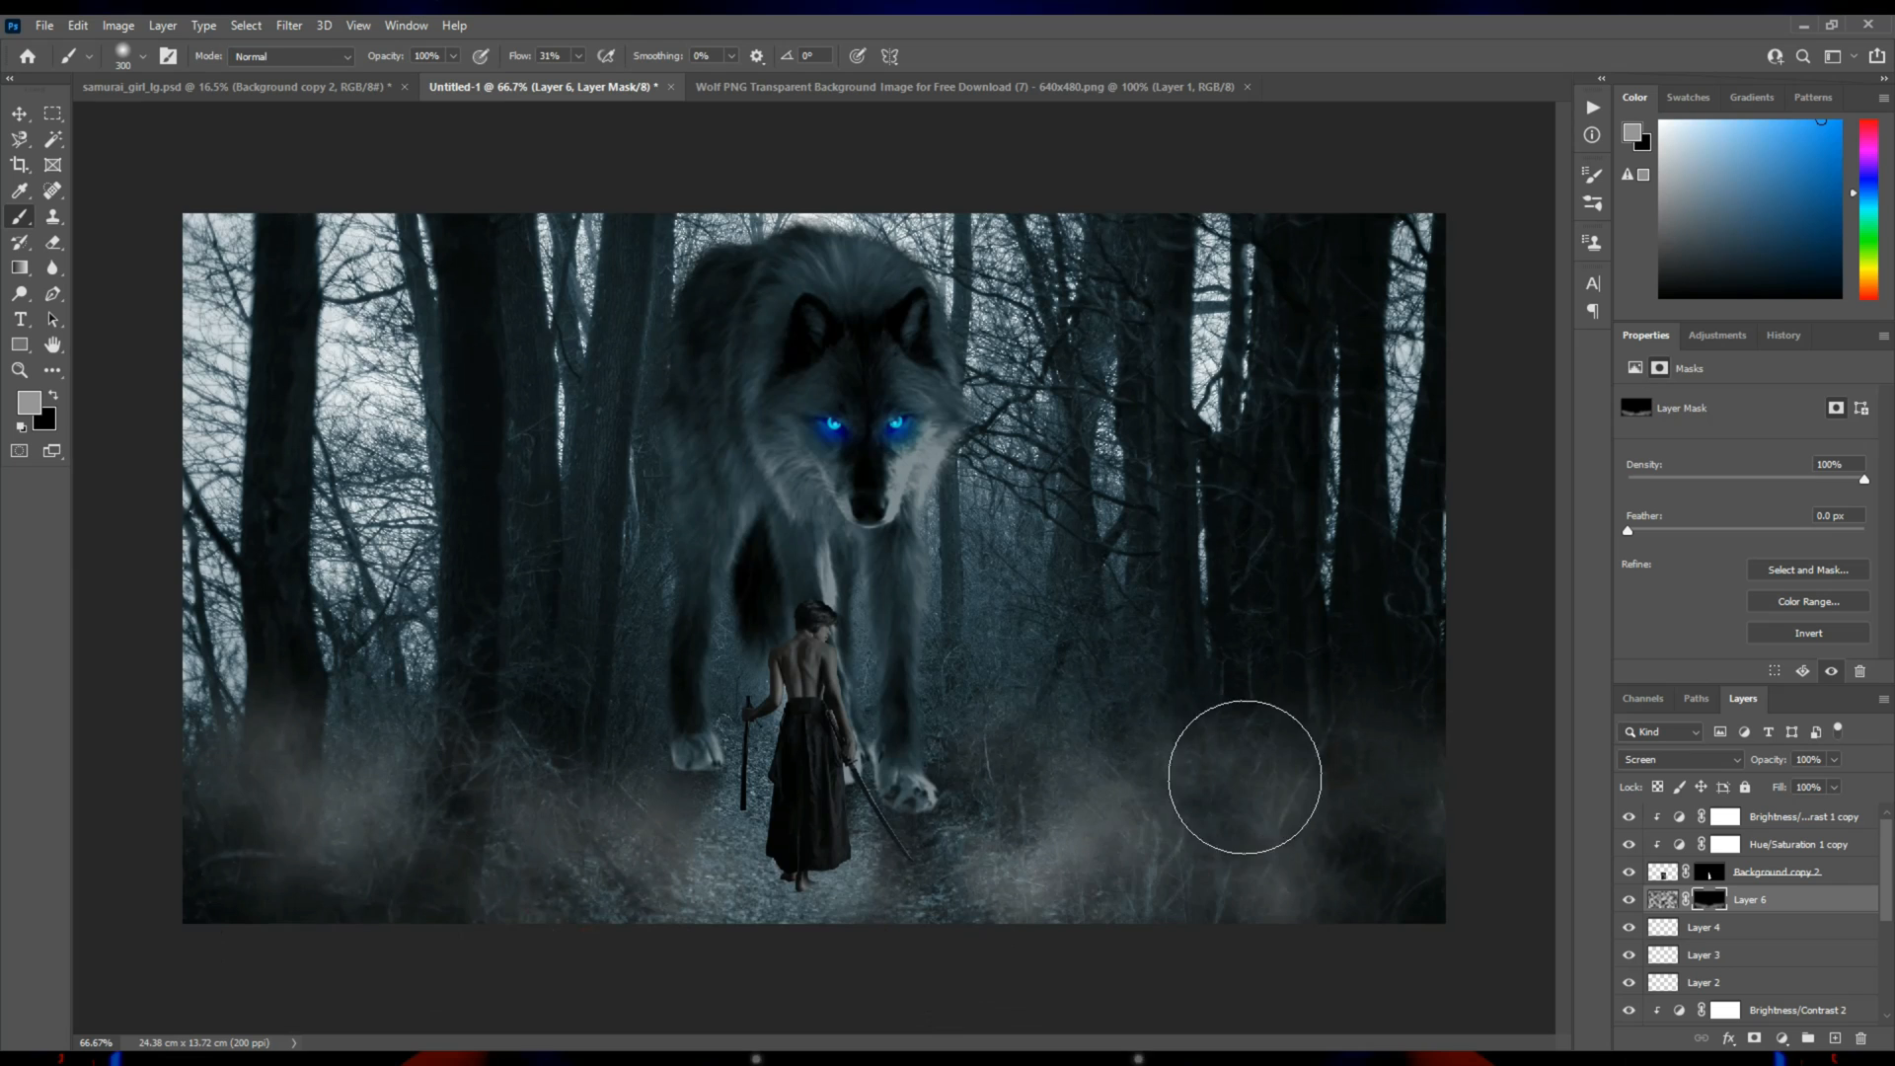
left_click(797, 930)
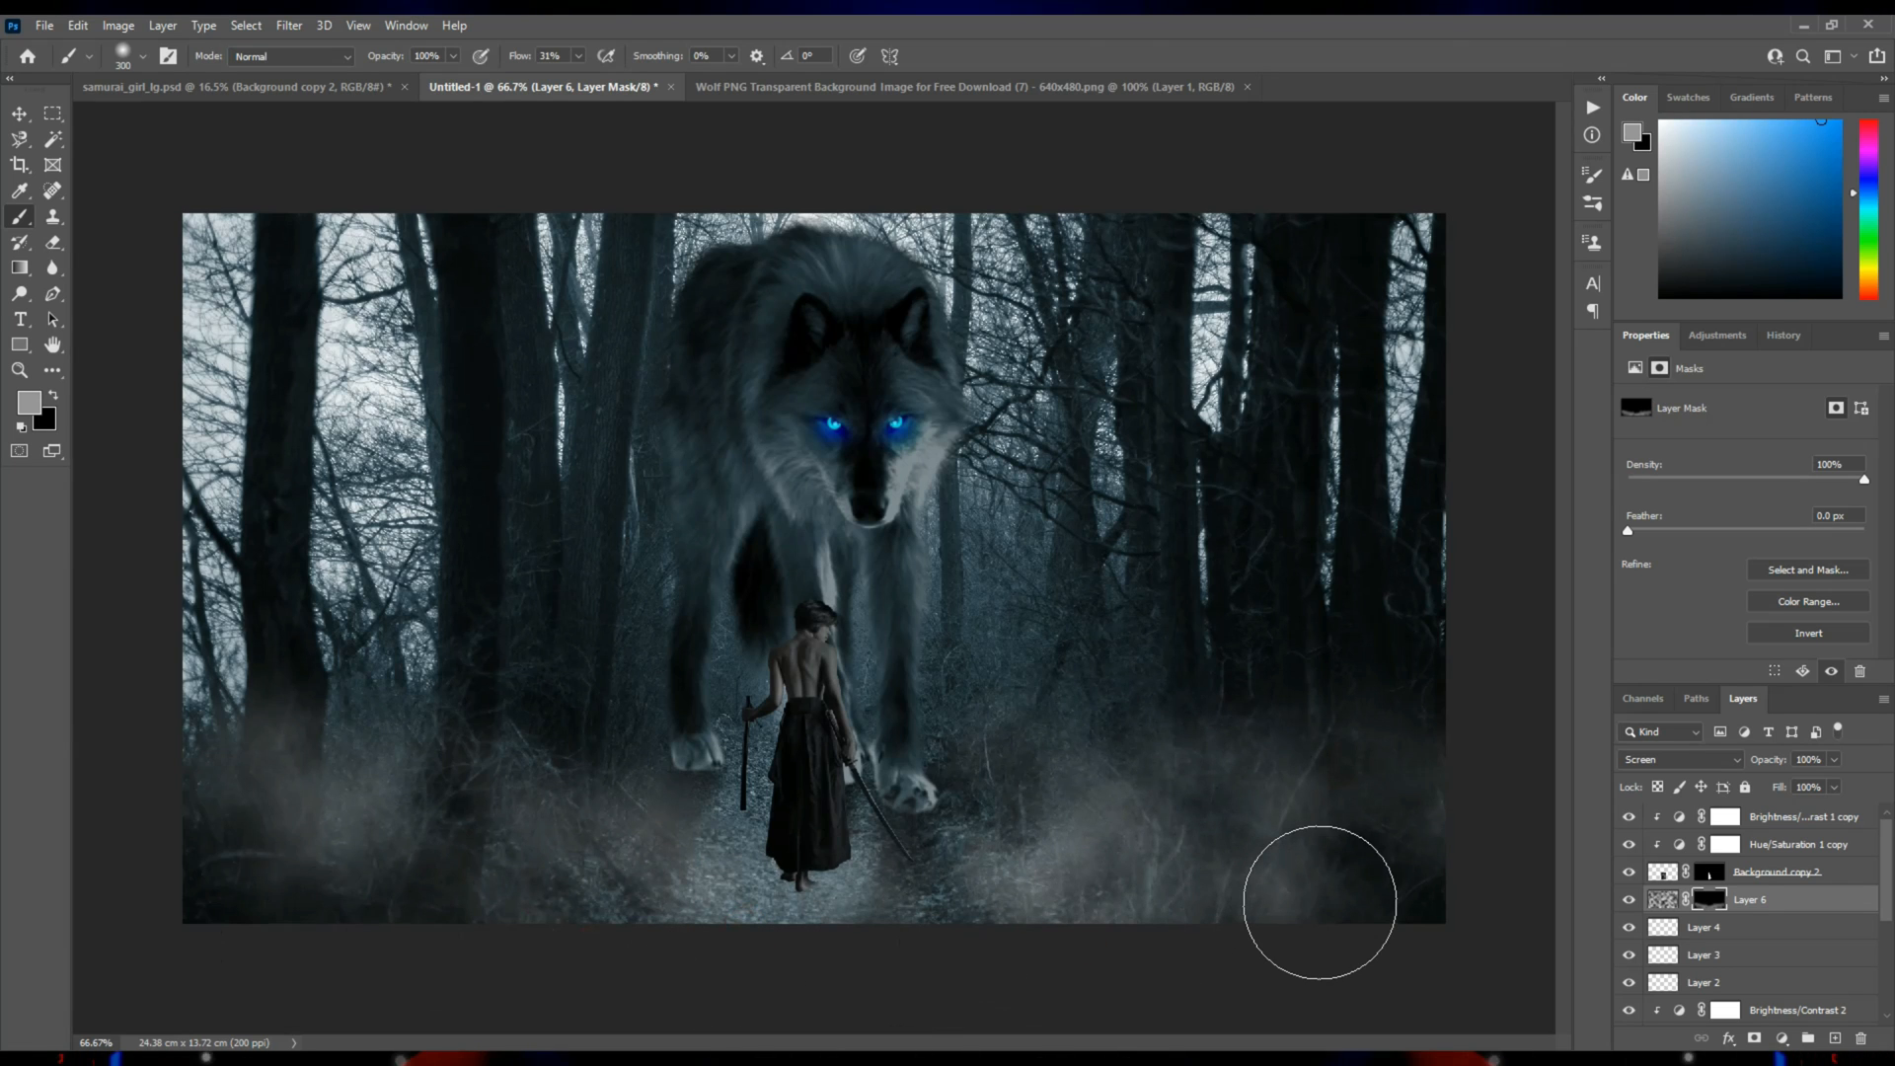
left_click(1379, 850)
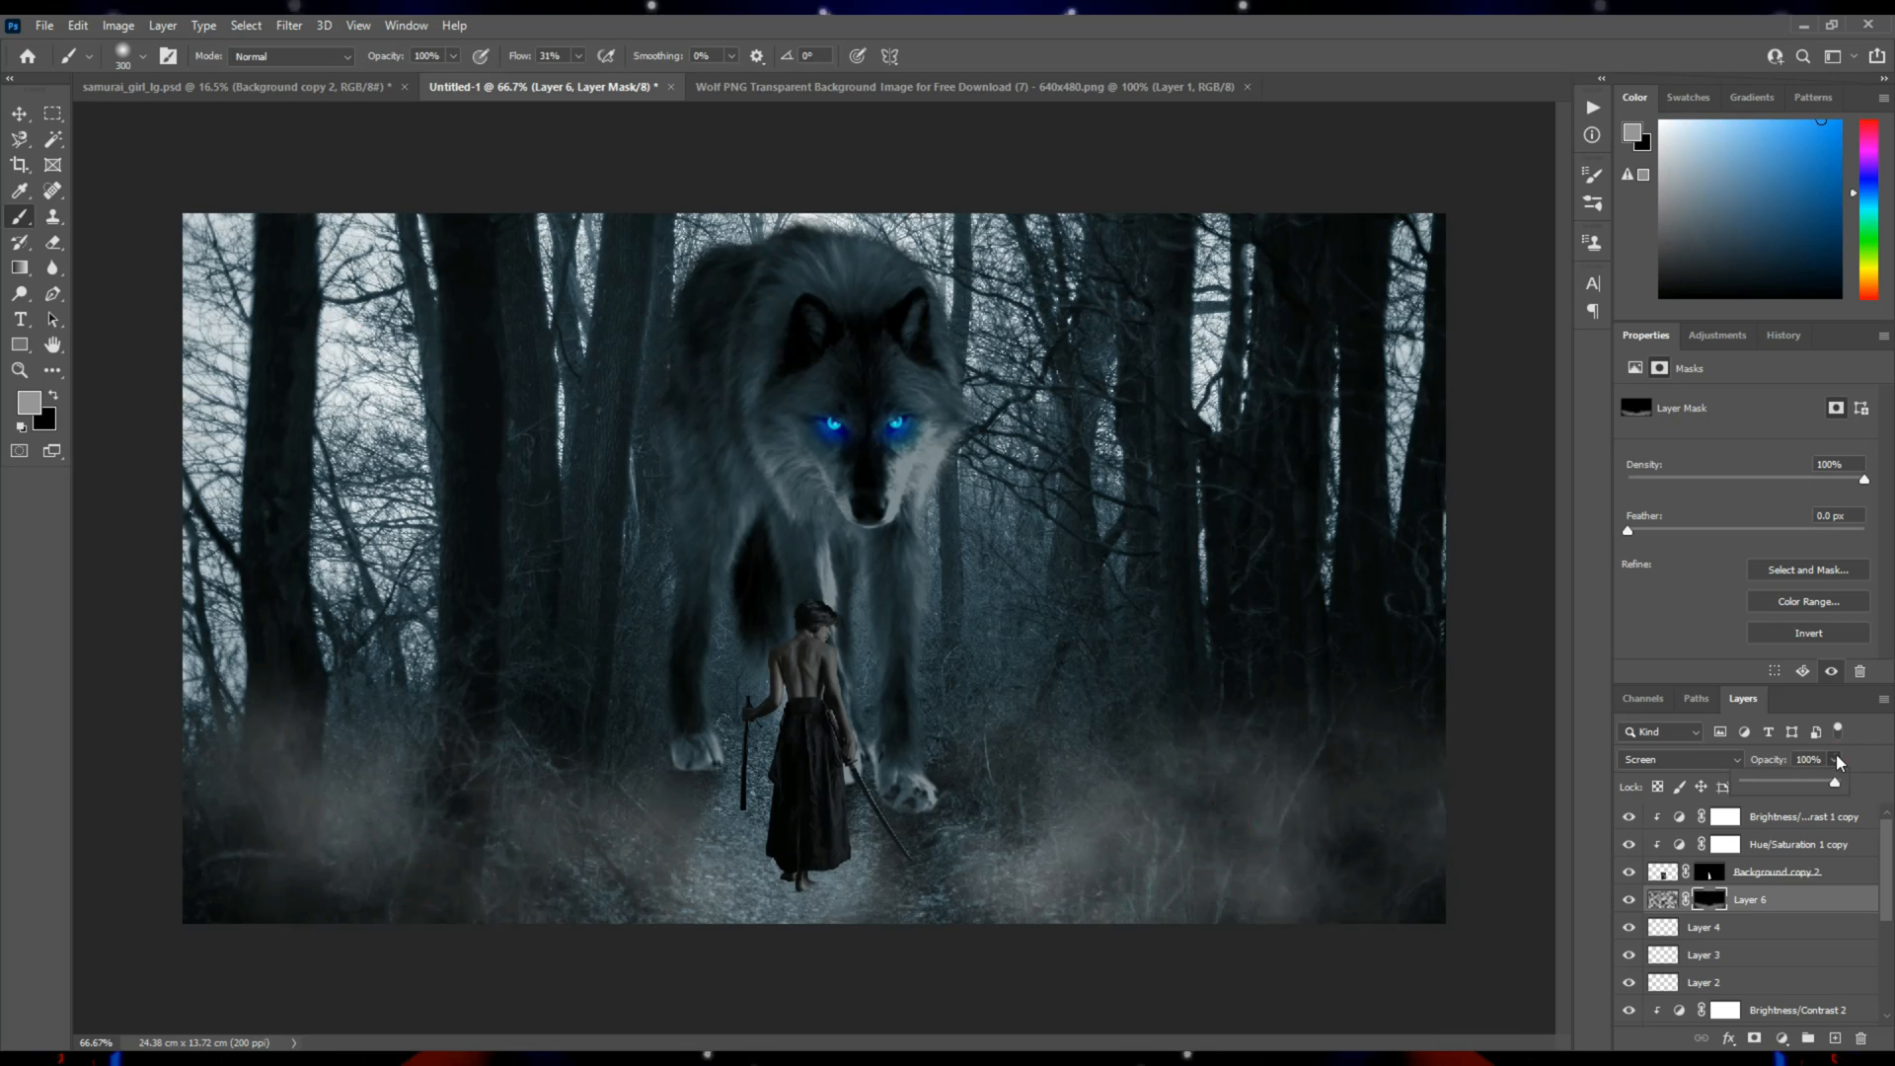
Lower the fog layer's opacity to 83% and fade the fog along the bottom edge by painting black on its mask.
left_click_drag(1834, 782, 1819, 783)
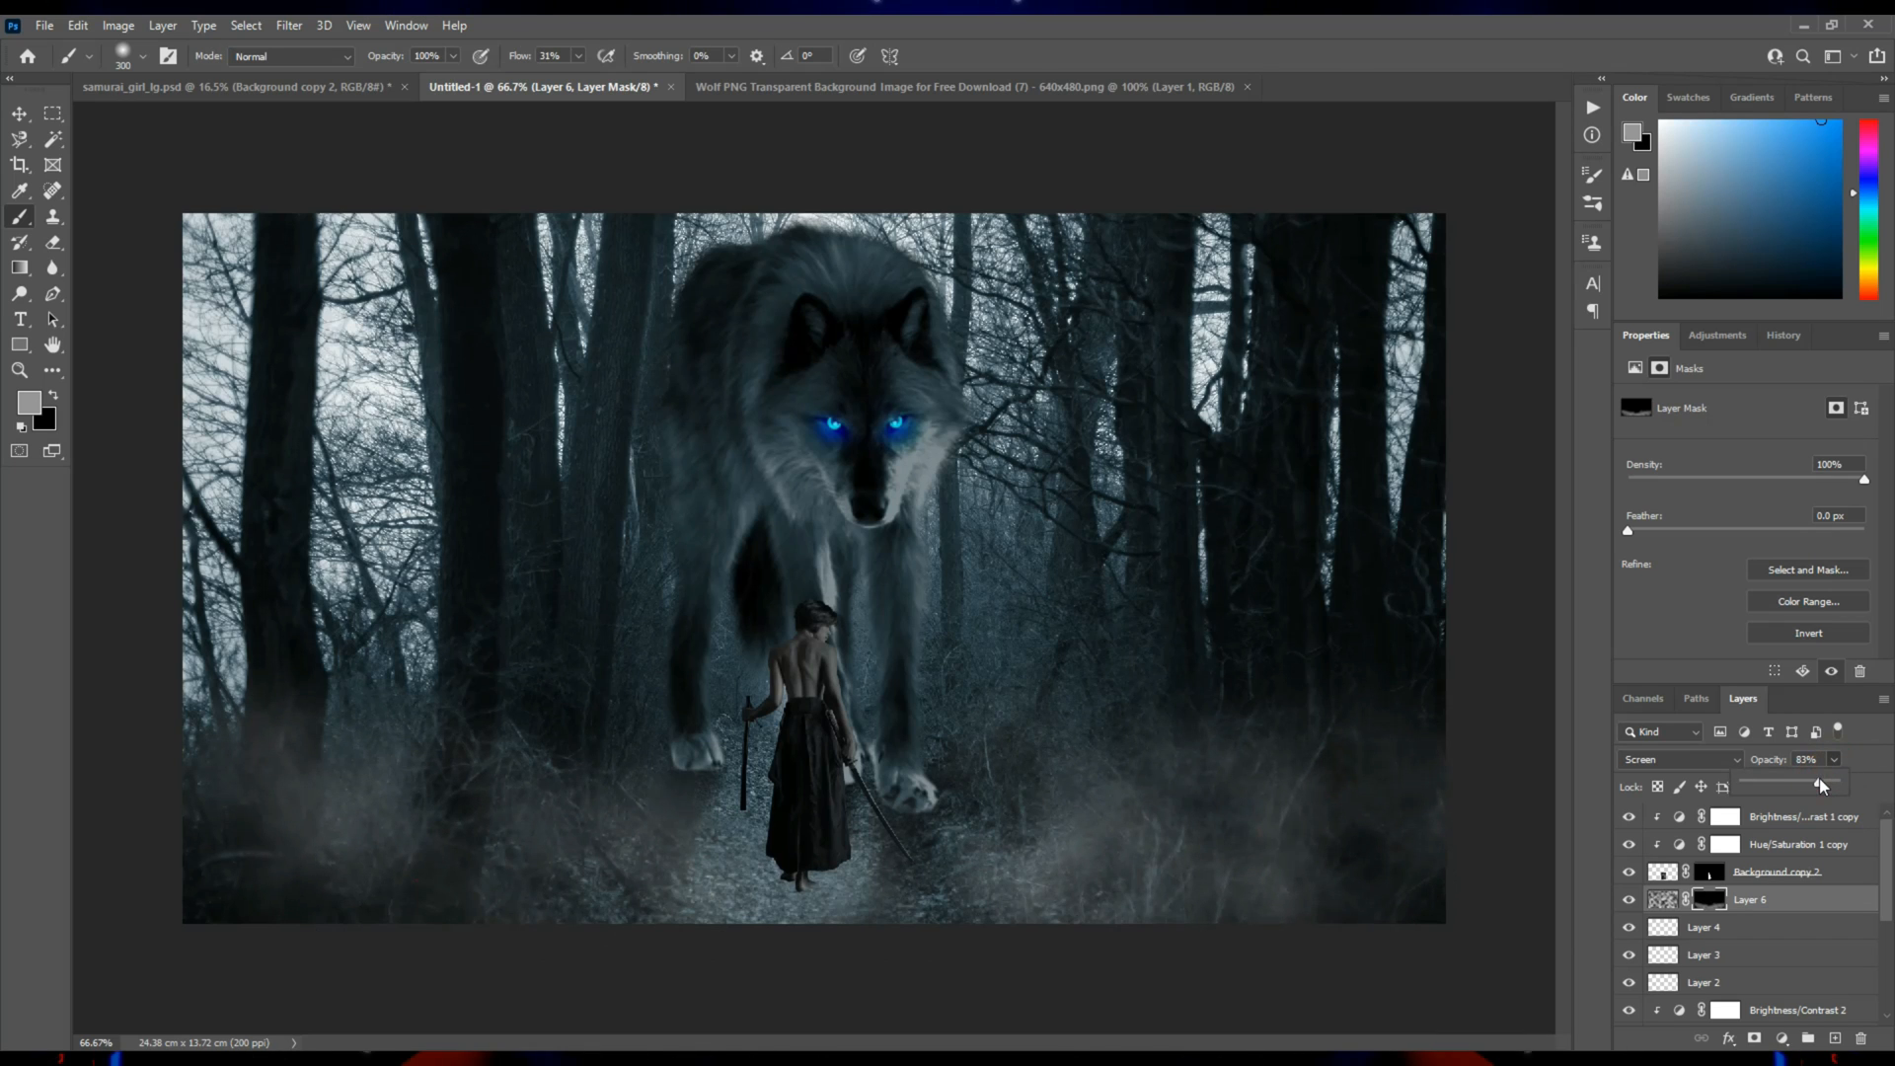
left_click(12, 110)
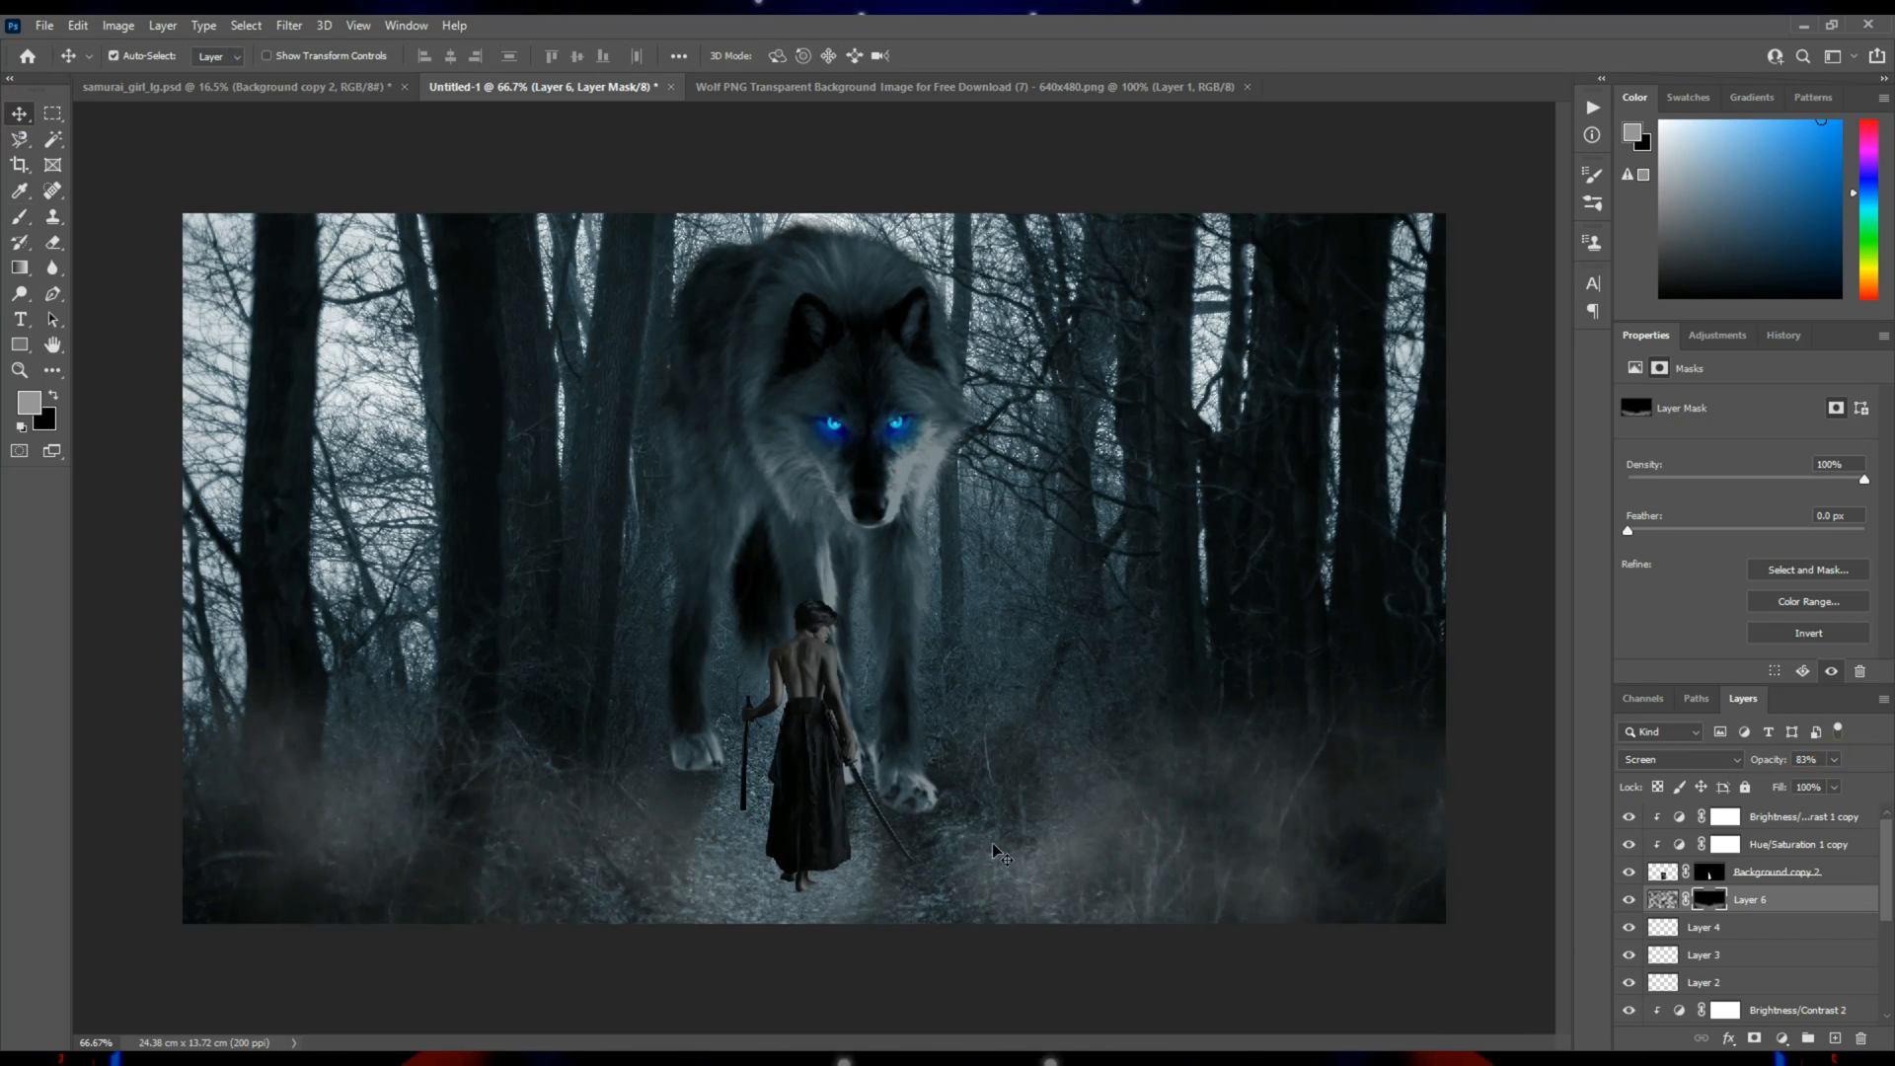
left_click(19, 216)
key("x")
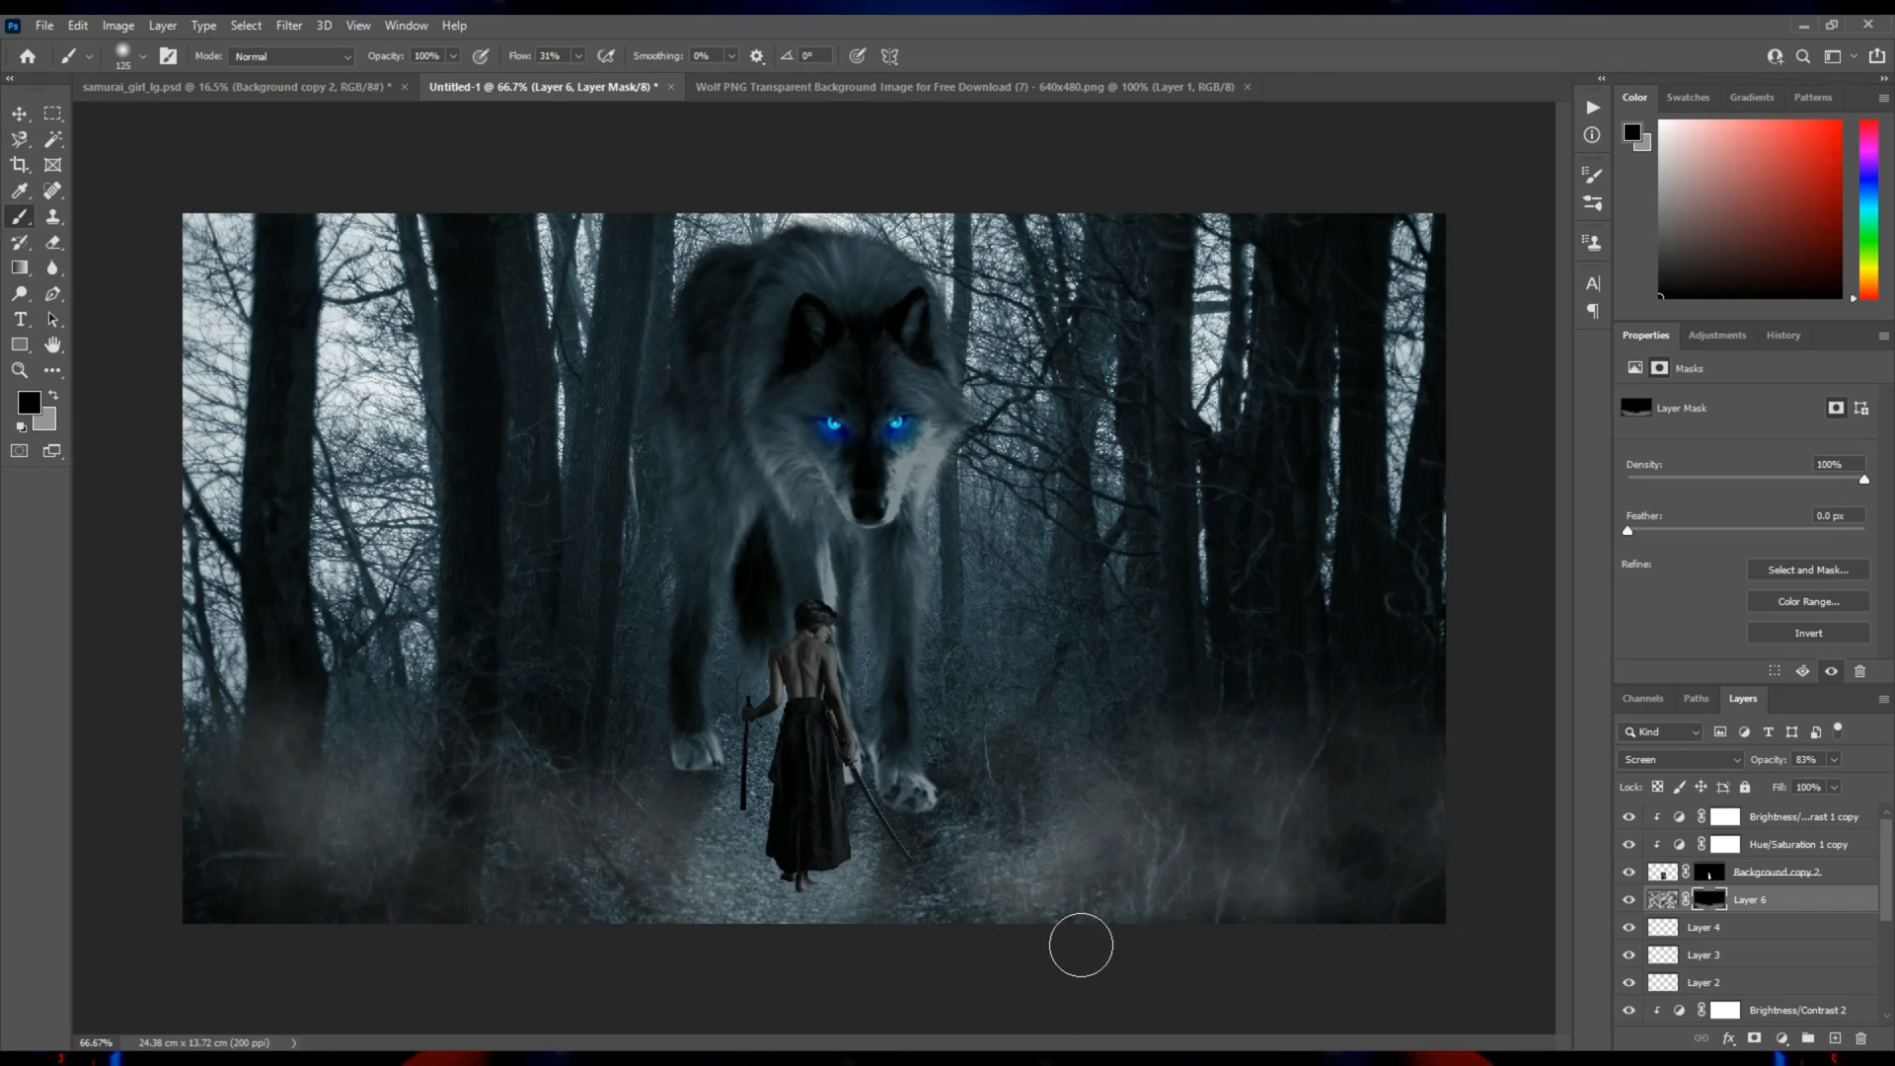
left_click_drag(1256, 940, 708, 942)
key("bracketright")
key("bracketright")
left_click_drag(1388, 934, 287, 928)
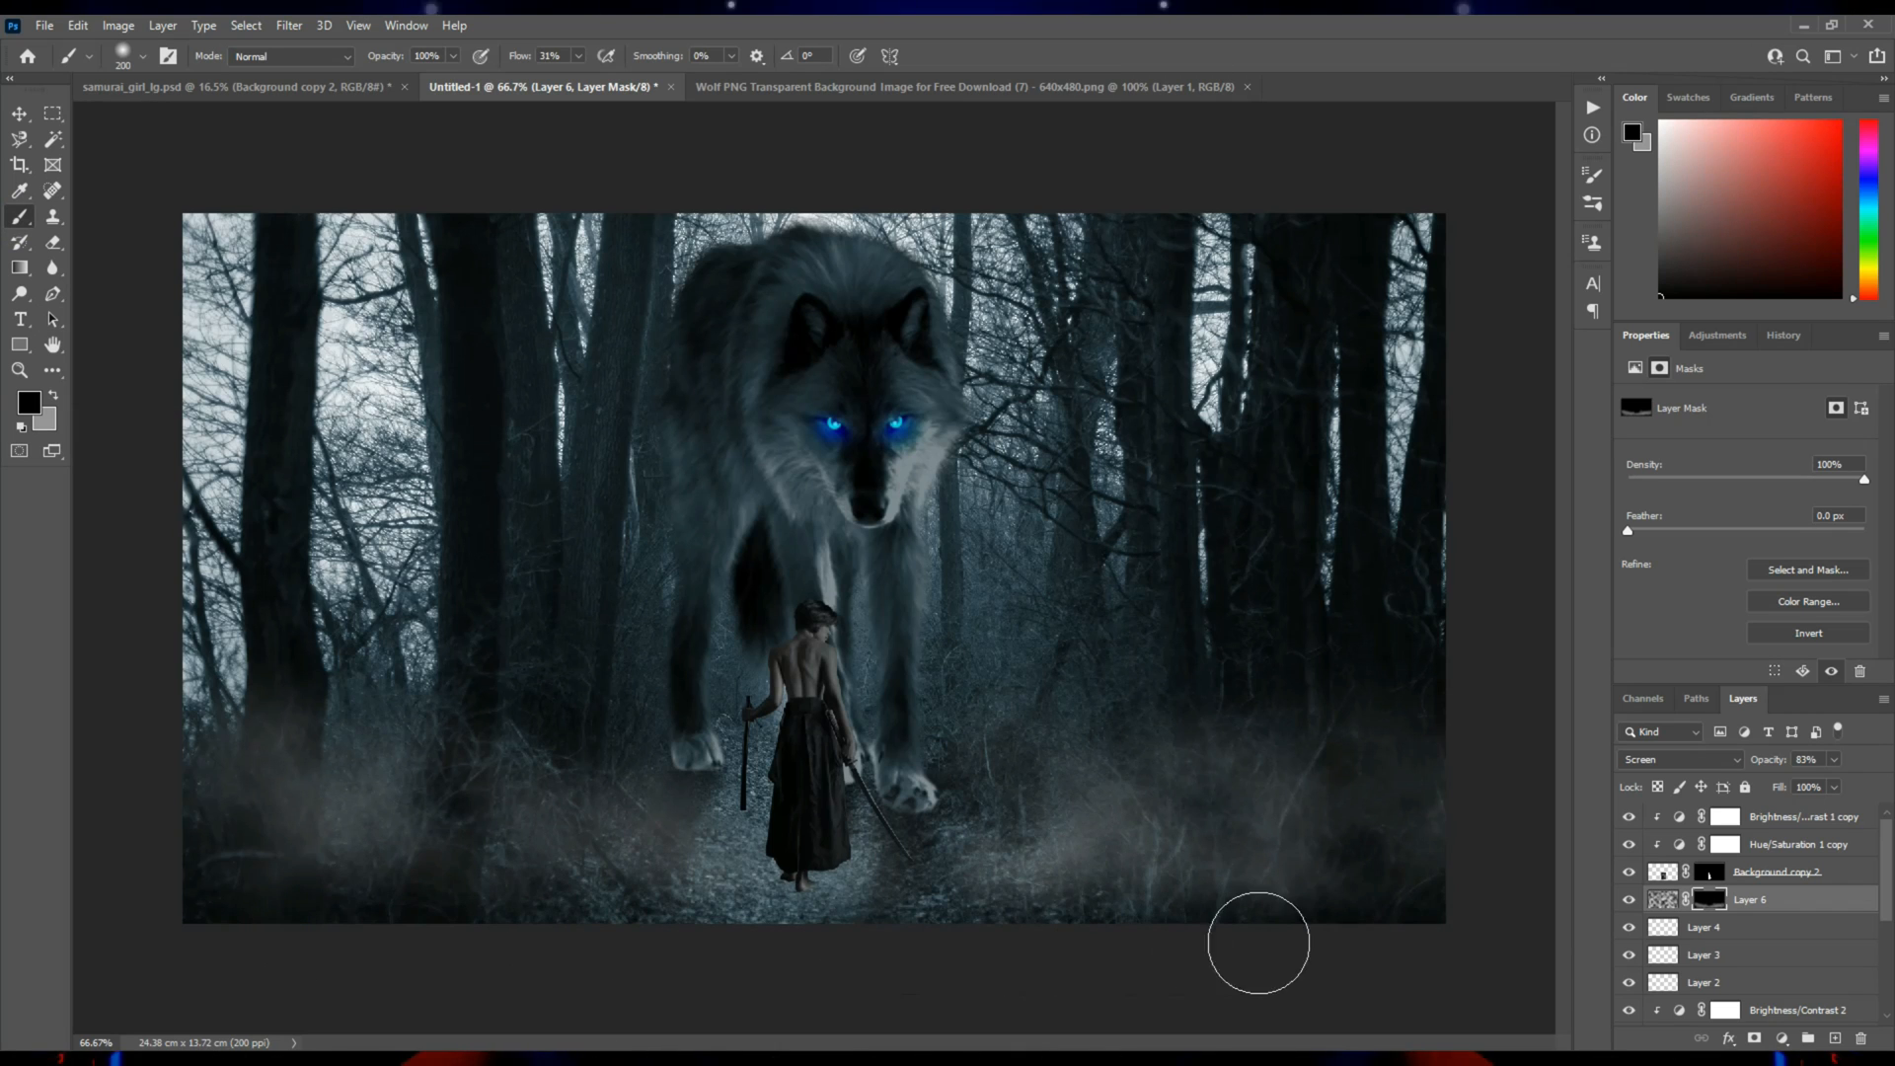
Clear the fog from the dark tree trunks on the left by painting black on the fog mask with a soft 90 px brush.
key("bracketleft")
key("bracketleft")
key("bracketleft")
key("bracketleft")
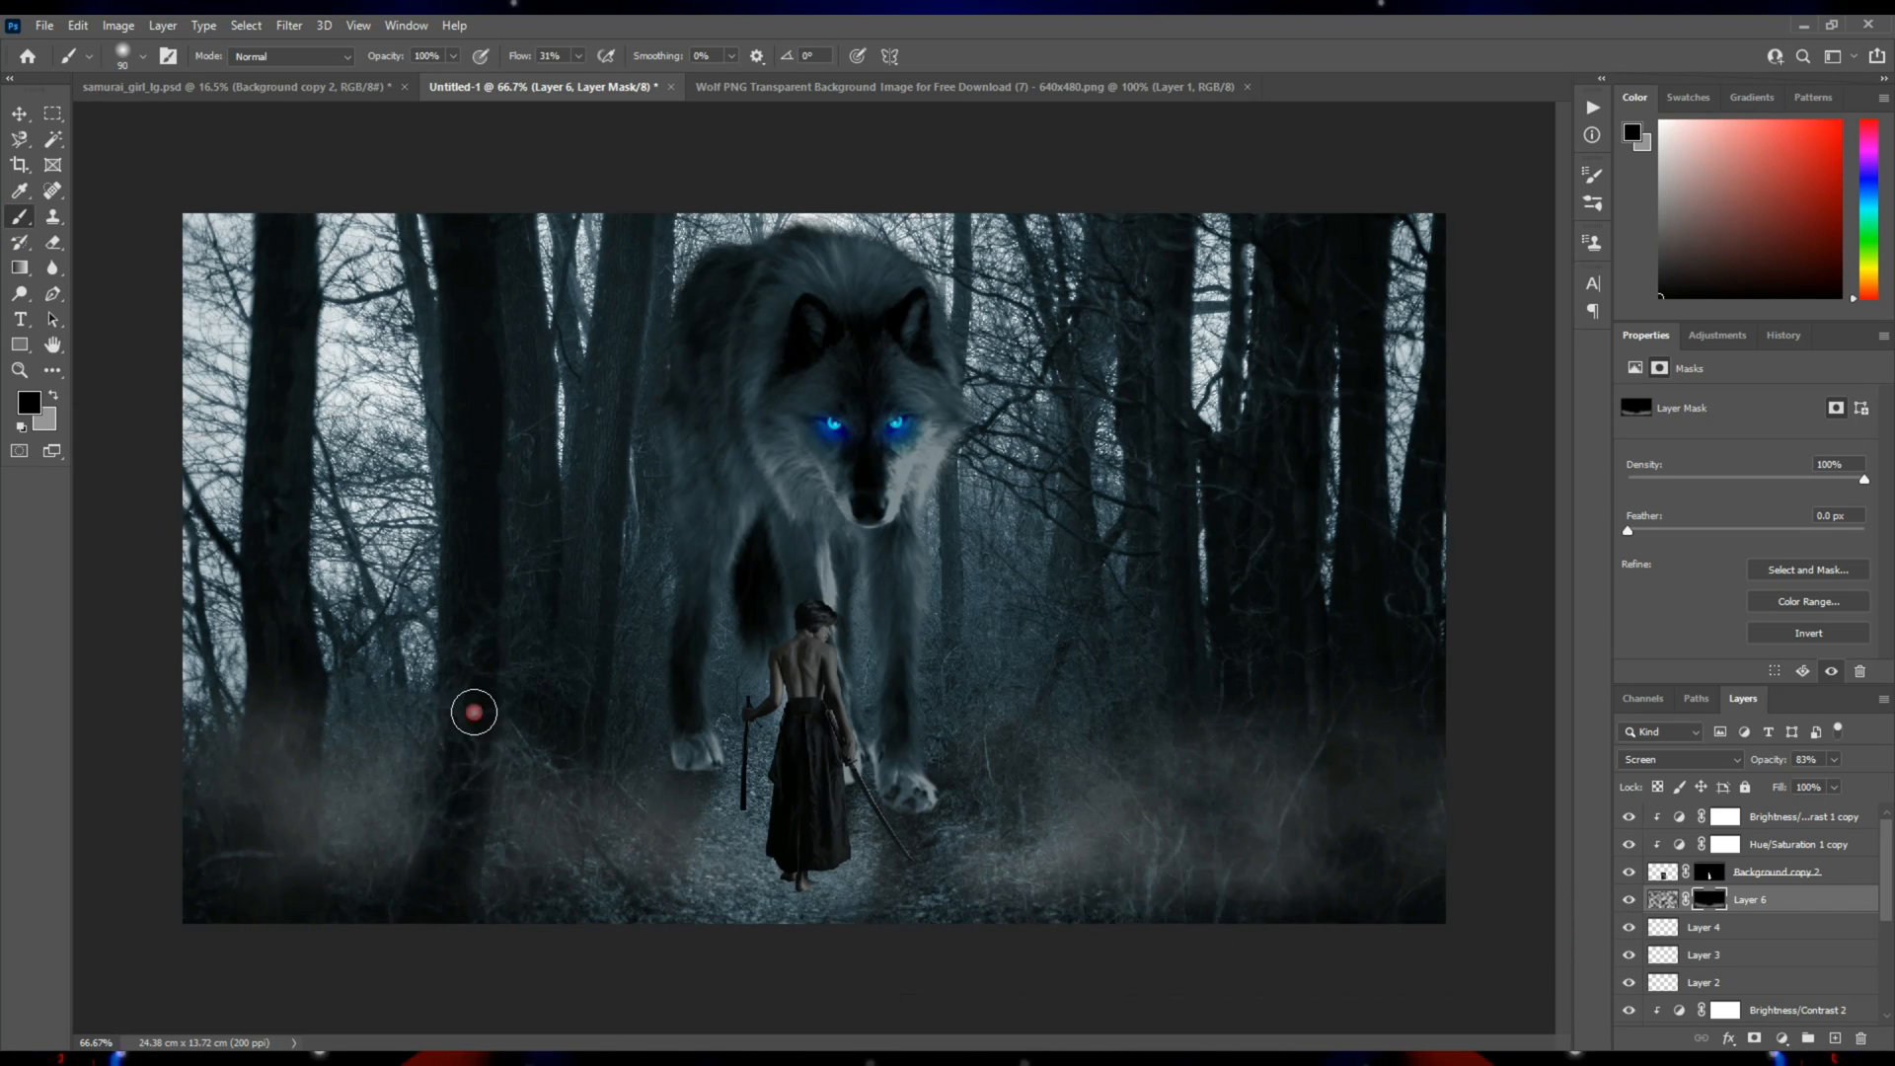
mouse_move(463, 783)
left_mouse_down()
mouse_move(308, 699)
mouse_move(297, 868)
mouse_move(293, 670)
mouse_move(294, 869)
mouse_move(267, 655)
mouse_move(266, 881)
left_mouse_up()
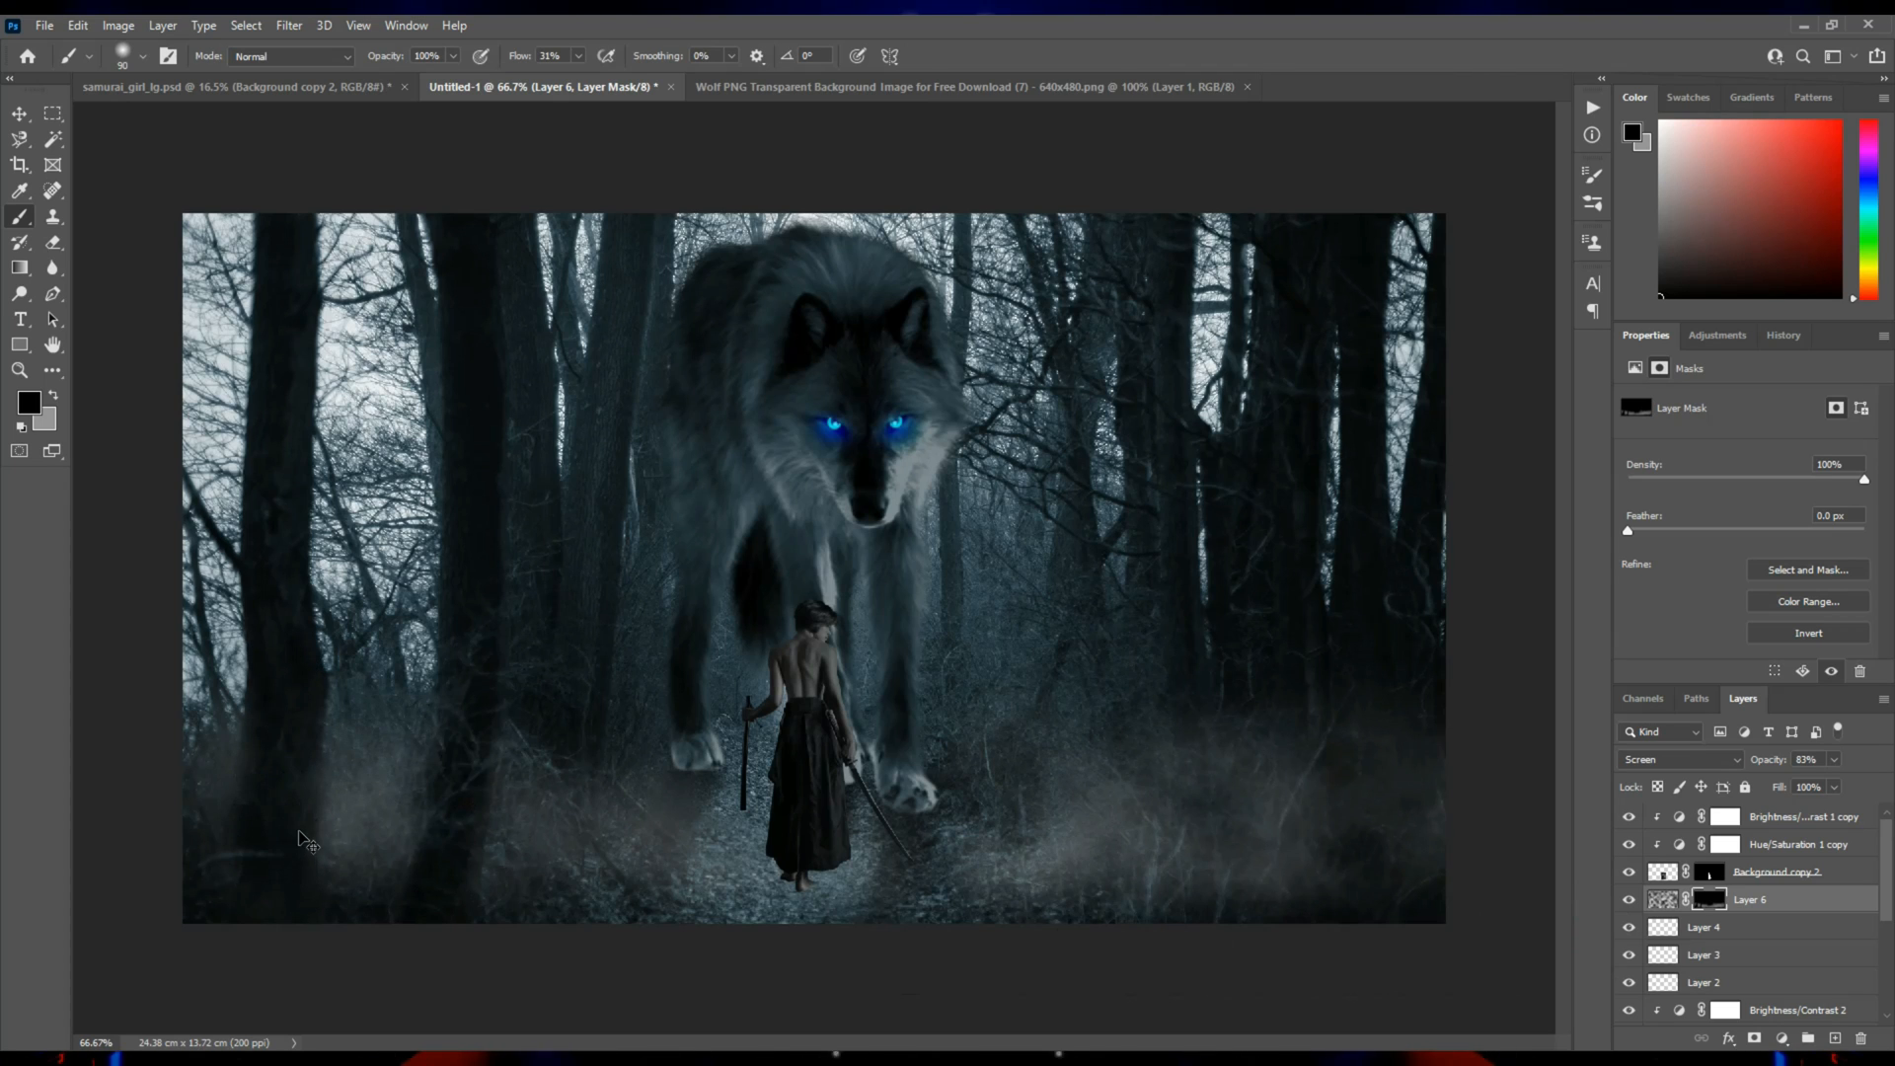
key("ctrl+z")
mouse_move(300, 698)
left_mouse_down()
mouse_move(271, 919)
mouse_move(270, 753)
left_mouse_up()
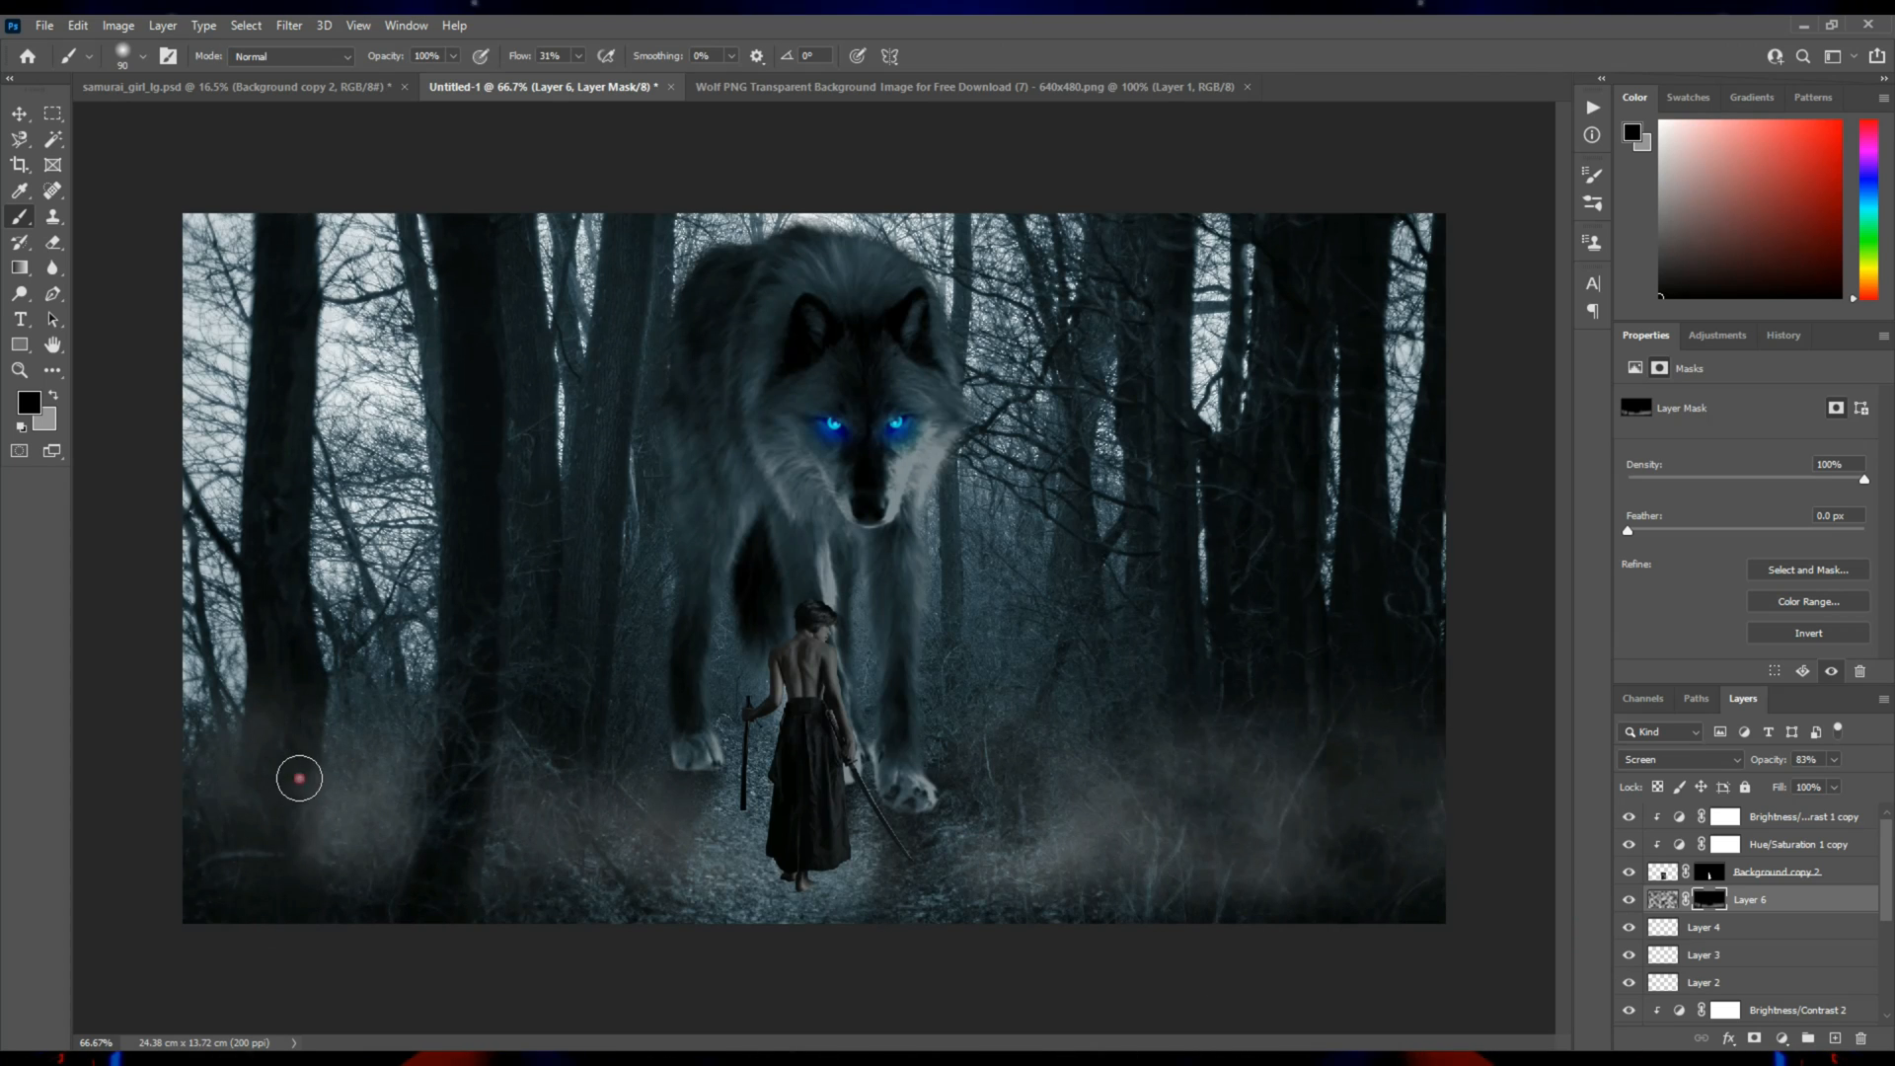
Brighten the forest behind the wolf by painting black on the Brightness/Contrast 1 mask with a very large soft brush.
key("v")
left_click(854, 747)
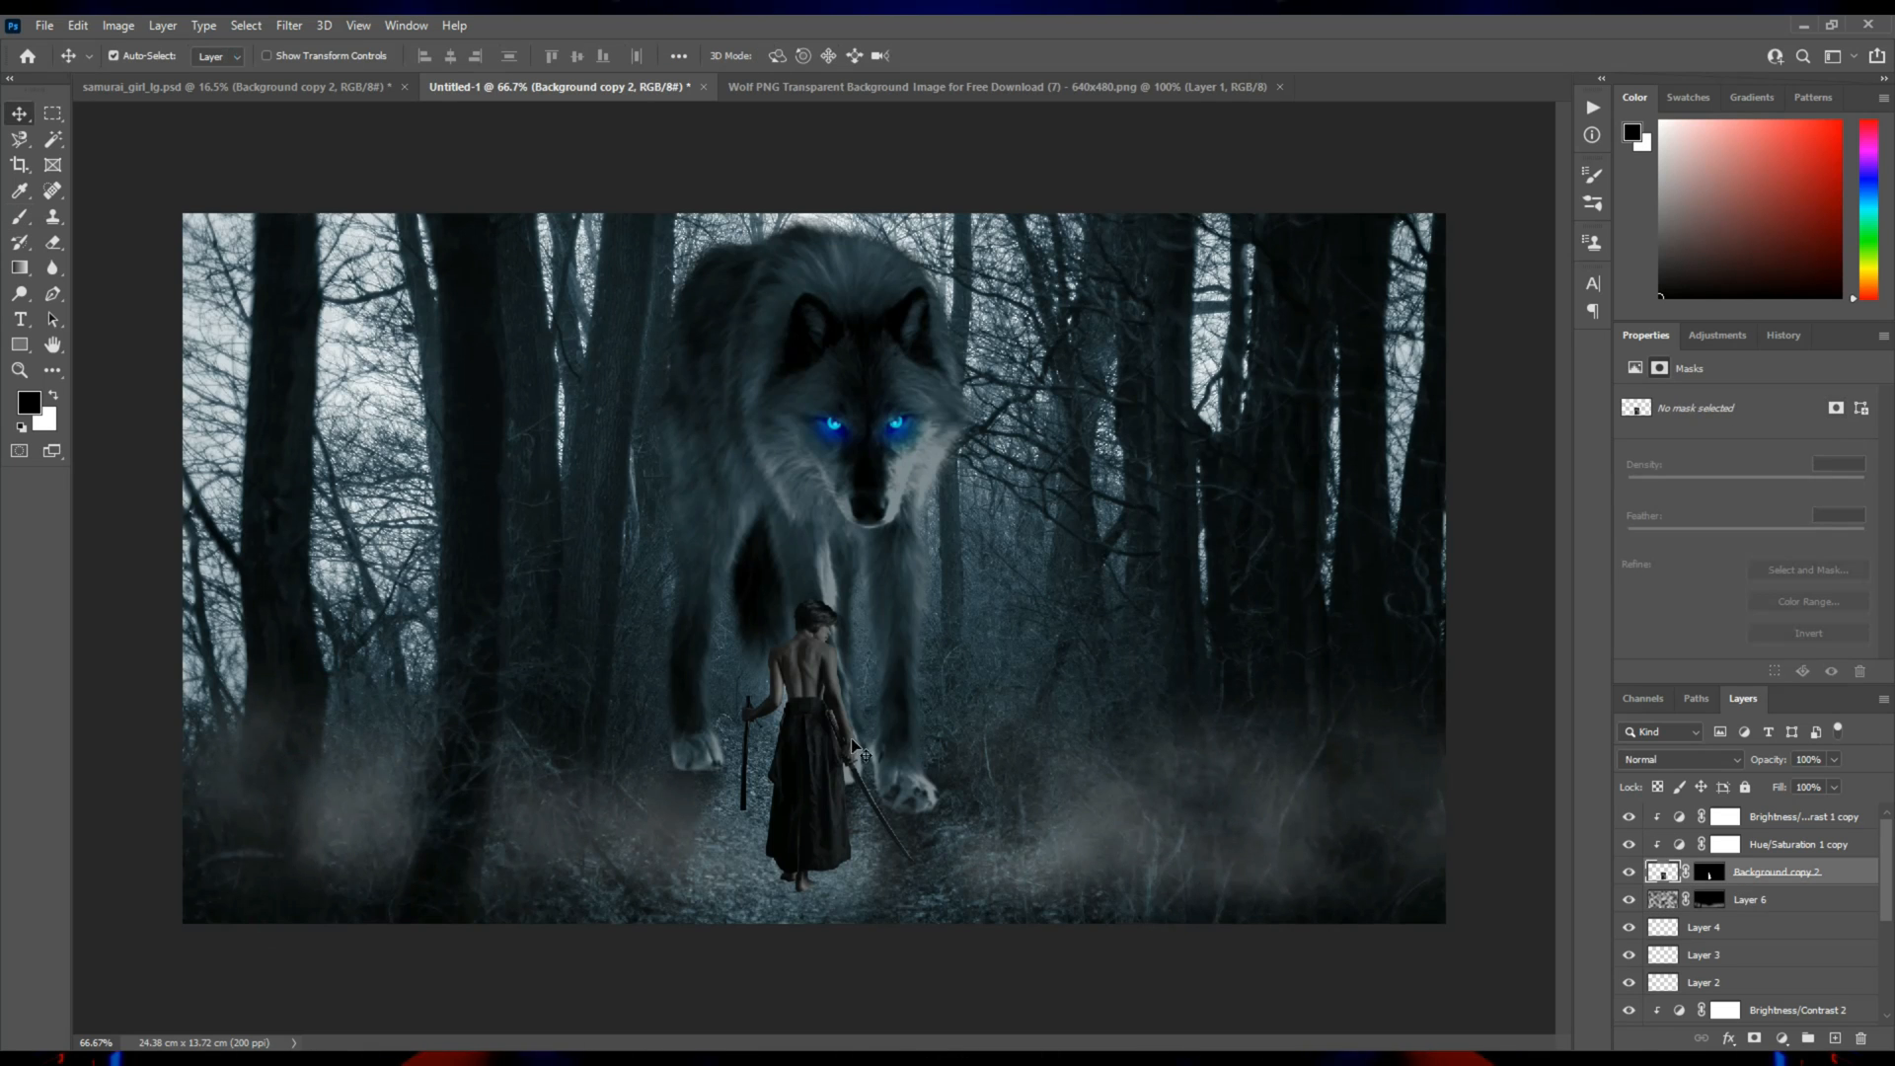
left_click(881, 571)
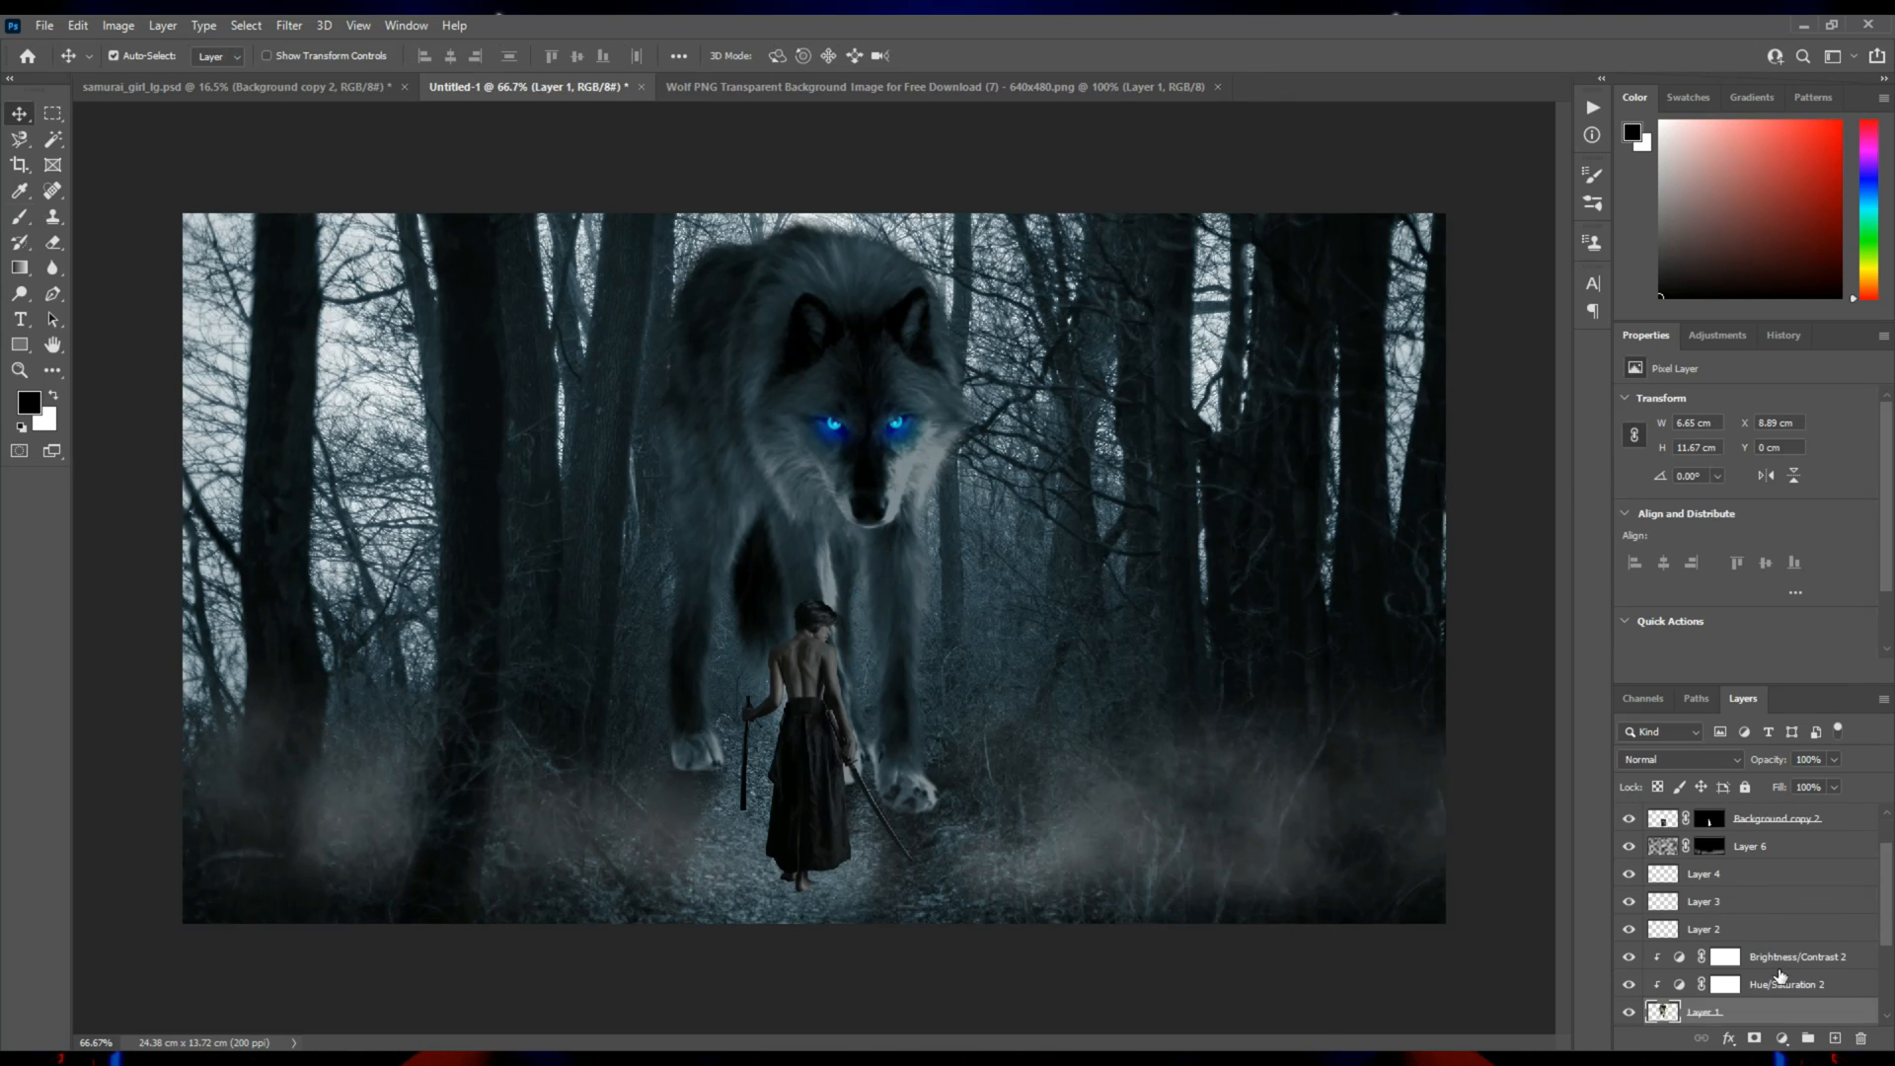
scroll(1779, 976, "down", 2)
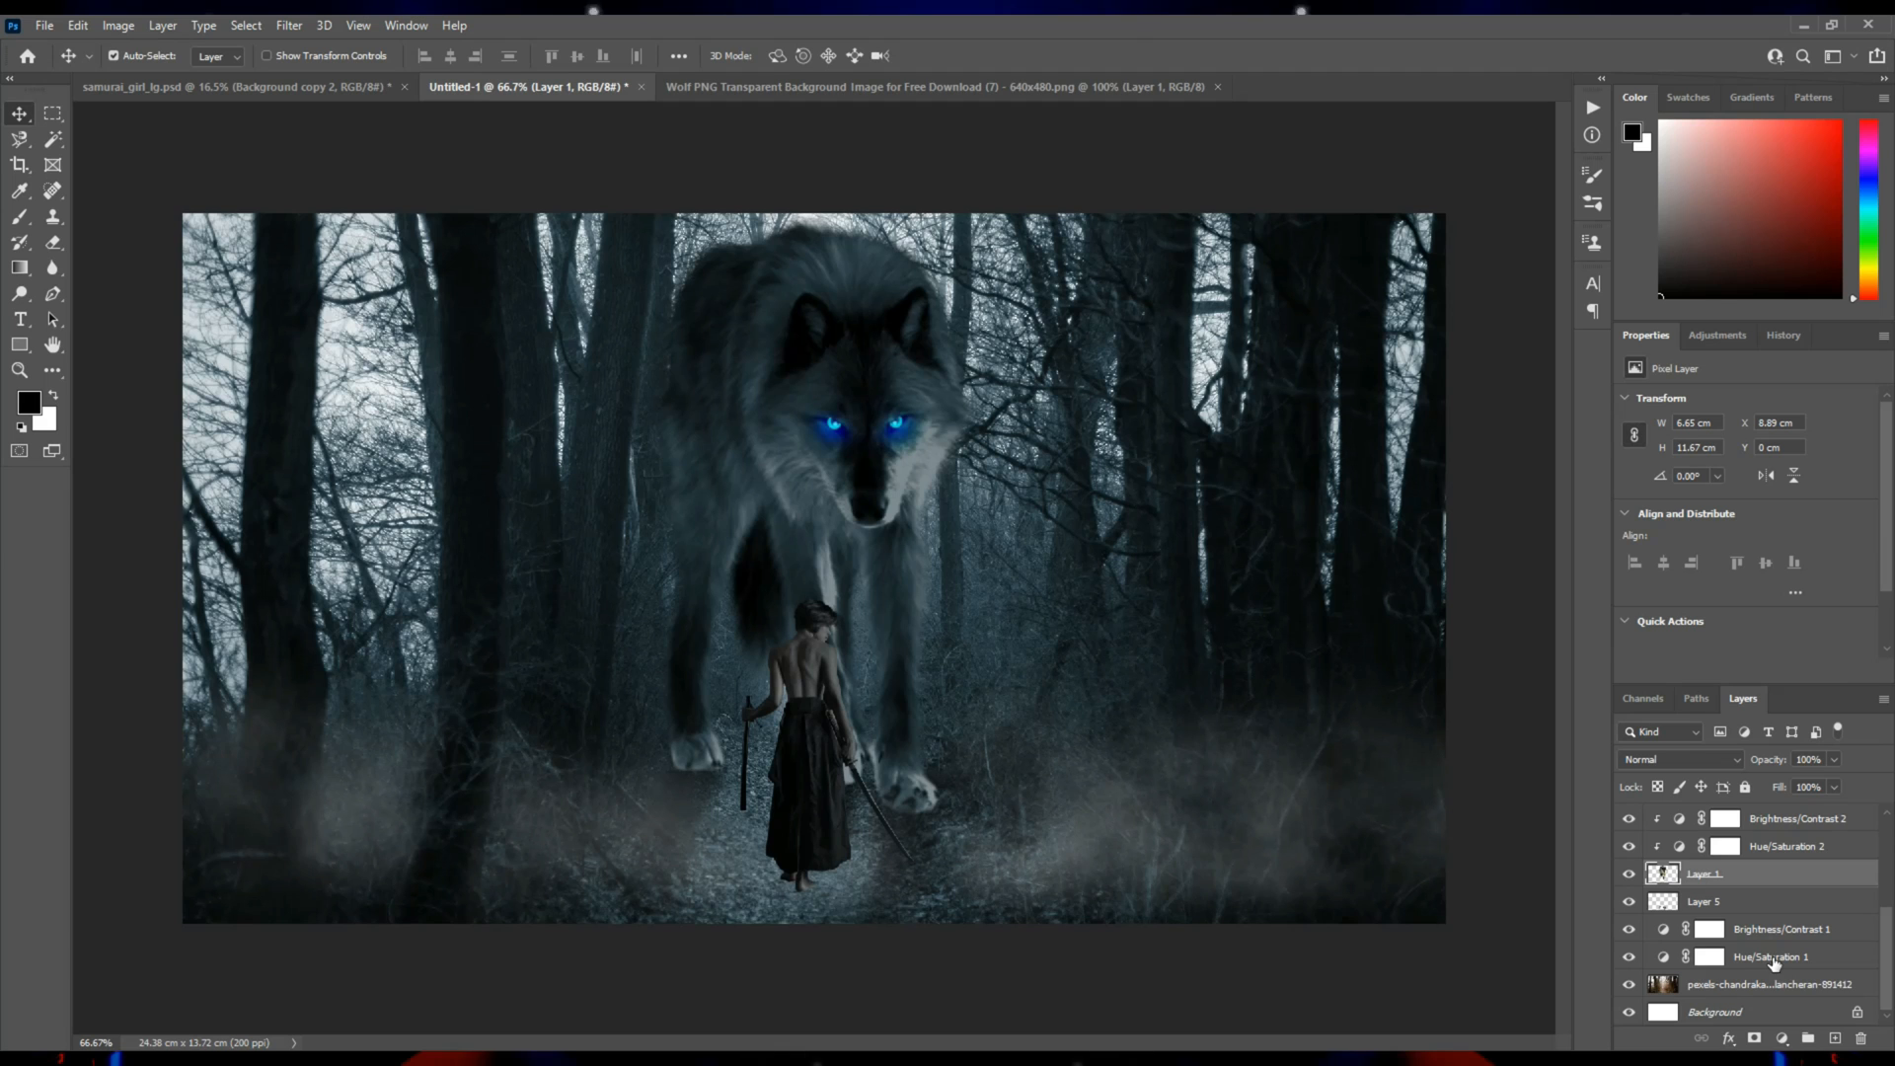
left_click(1771, 930)
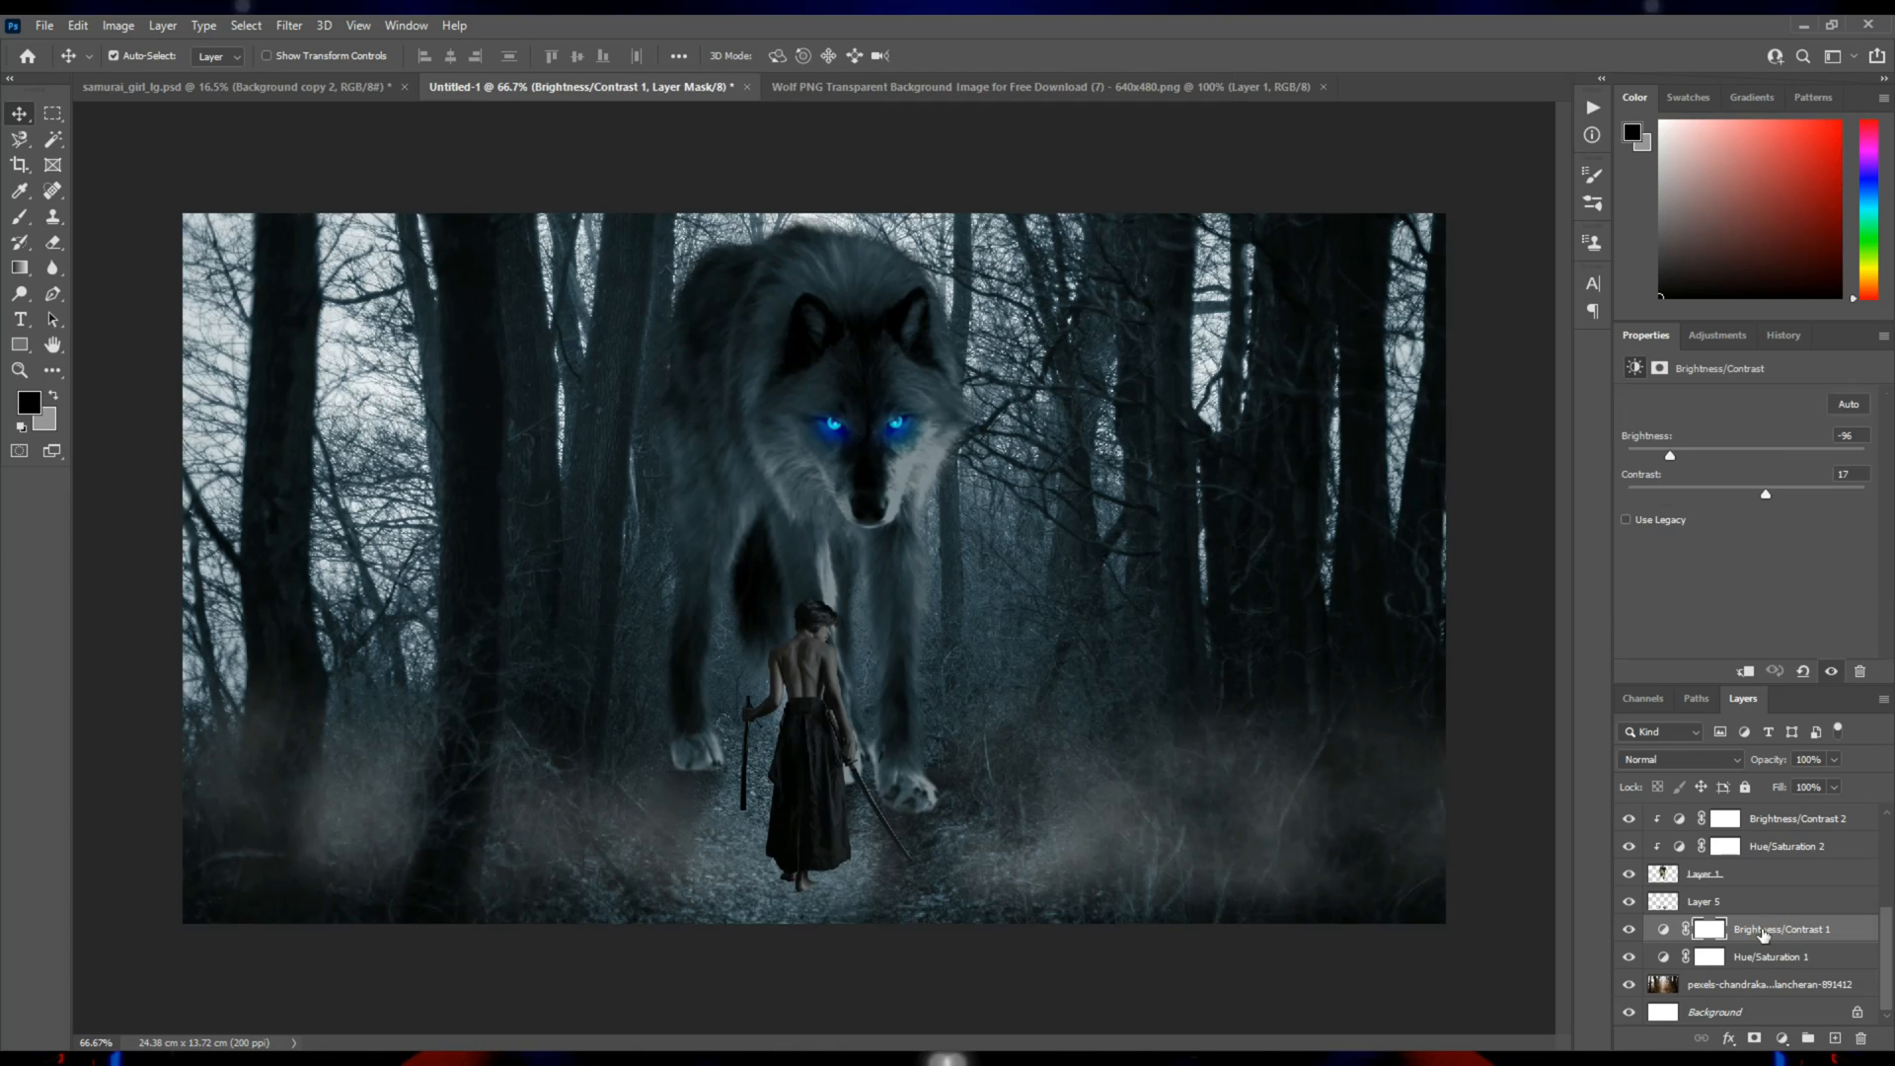
key("b")
key("bracketright")
key("bracketright")
key("bracketright")
key("bracketright")
key("bracketright")
key("bracketright")
key("bracketright")
key("bracketright")
key("bracketright")
key("bracketright")
key("bracketright")
key("bracketright")
key("bracketright")
left_click(808, 559)
mouse_move(803, 572)
left_mouse_down()
mouse_move(803, 508)
mouse_move(807, 533)
left_mouse_up()
key("bracketleft")
left_click(806, 533)
Brighten the undergrowth around the samurai and on both sides of the wolf's legs on the Brightness/Contrast 1 mask, reducing the brush to 500 px.
key("bracketleft")
key("bracketleft")
key("bracketleft")
left_click(806, 626)
left_click(1049, 642)
key("bracketleft")
left_click(583, 683)
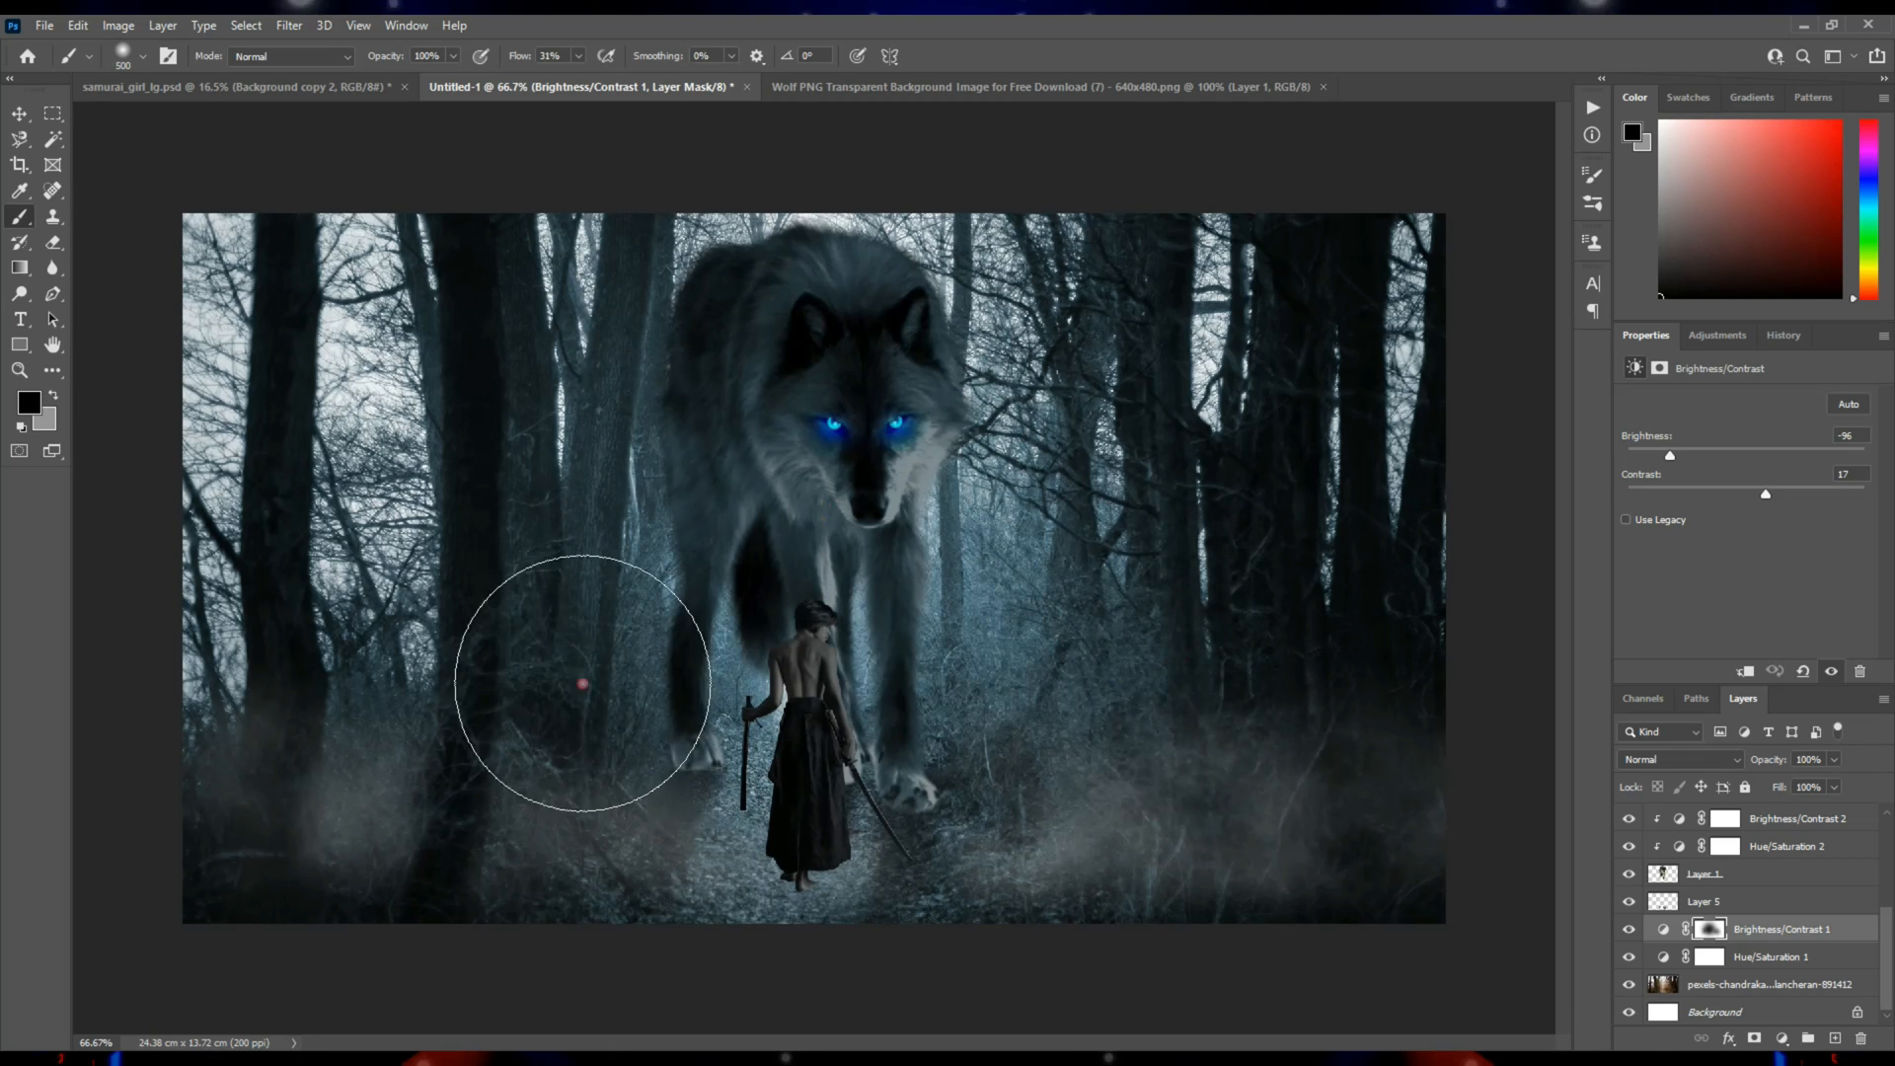
left_click(546, 711)
left_click(1145, 636)
Restore some natural color in the trees and ground at both sides by painting black on the Hue/Saturation 1 mask with the 500 px brush.
left_click(1711, 958)
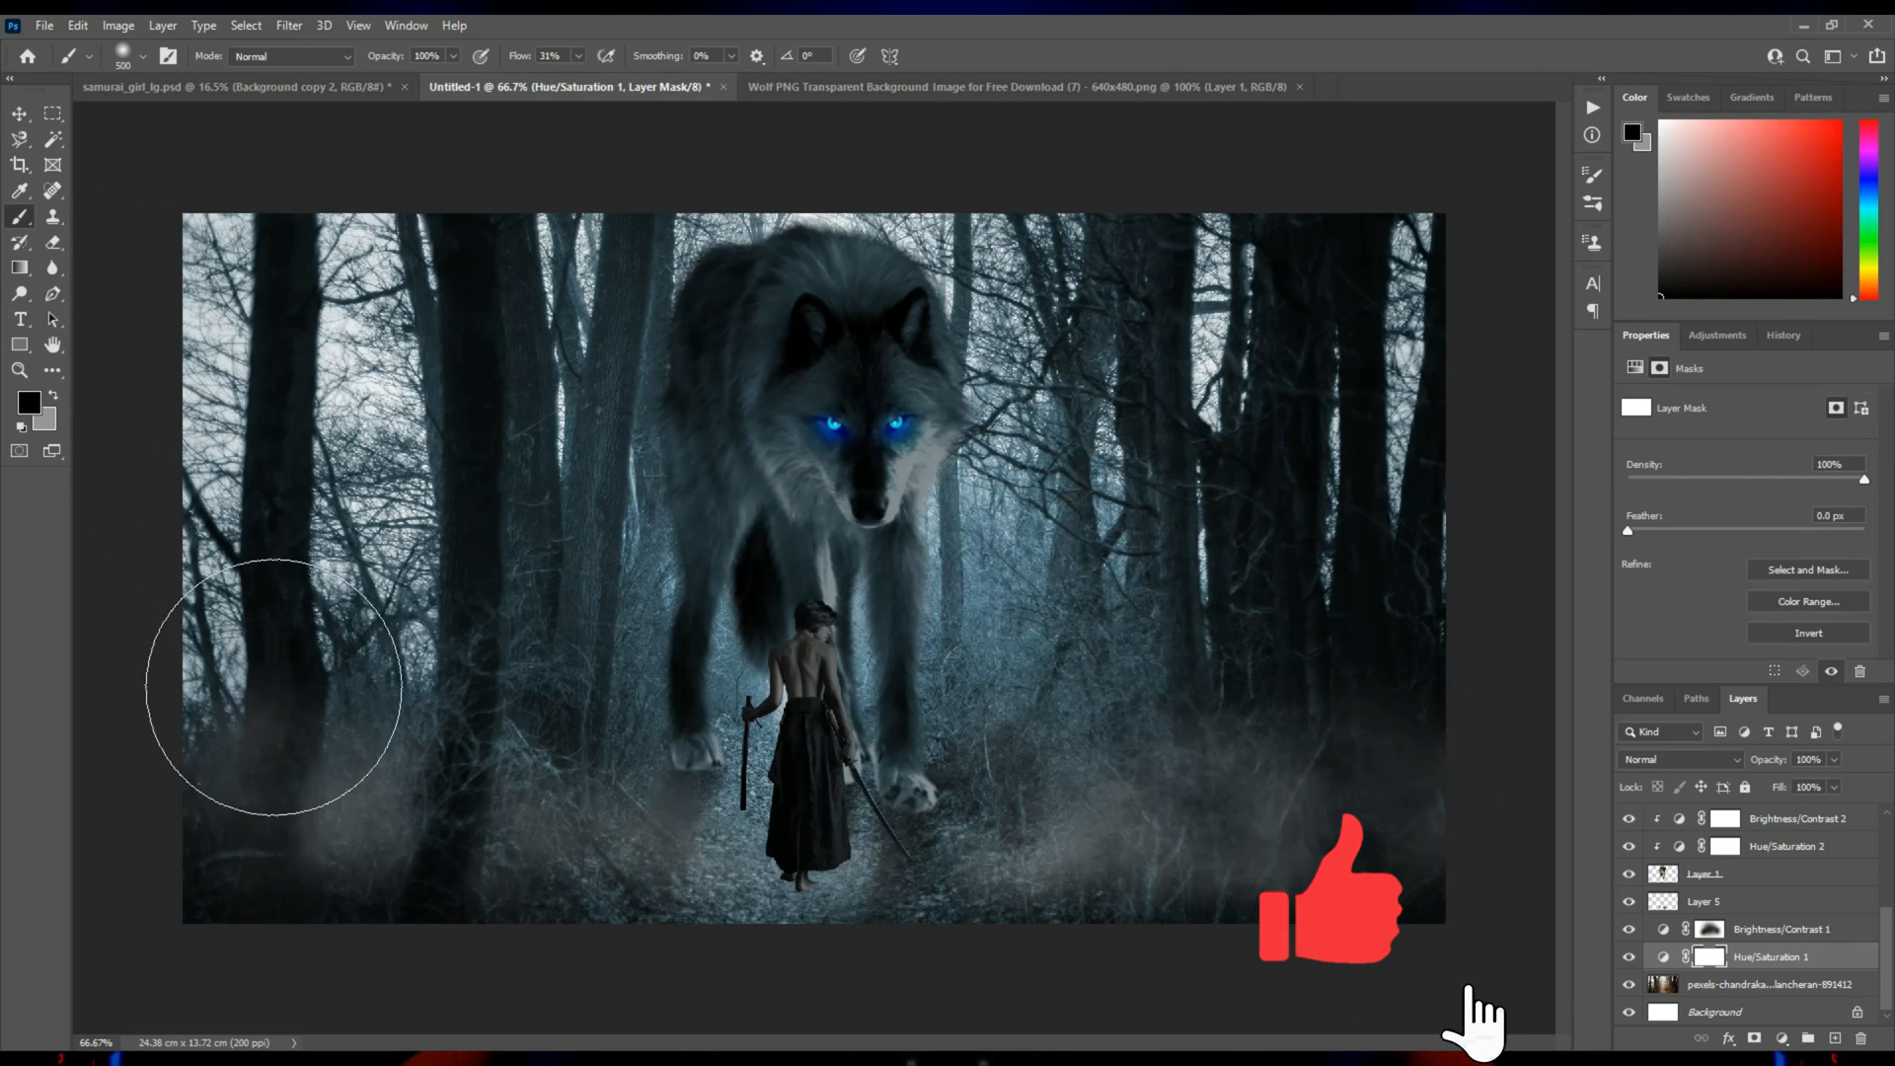
left_click(497, 716)
left_click(478, 610)
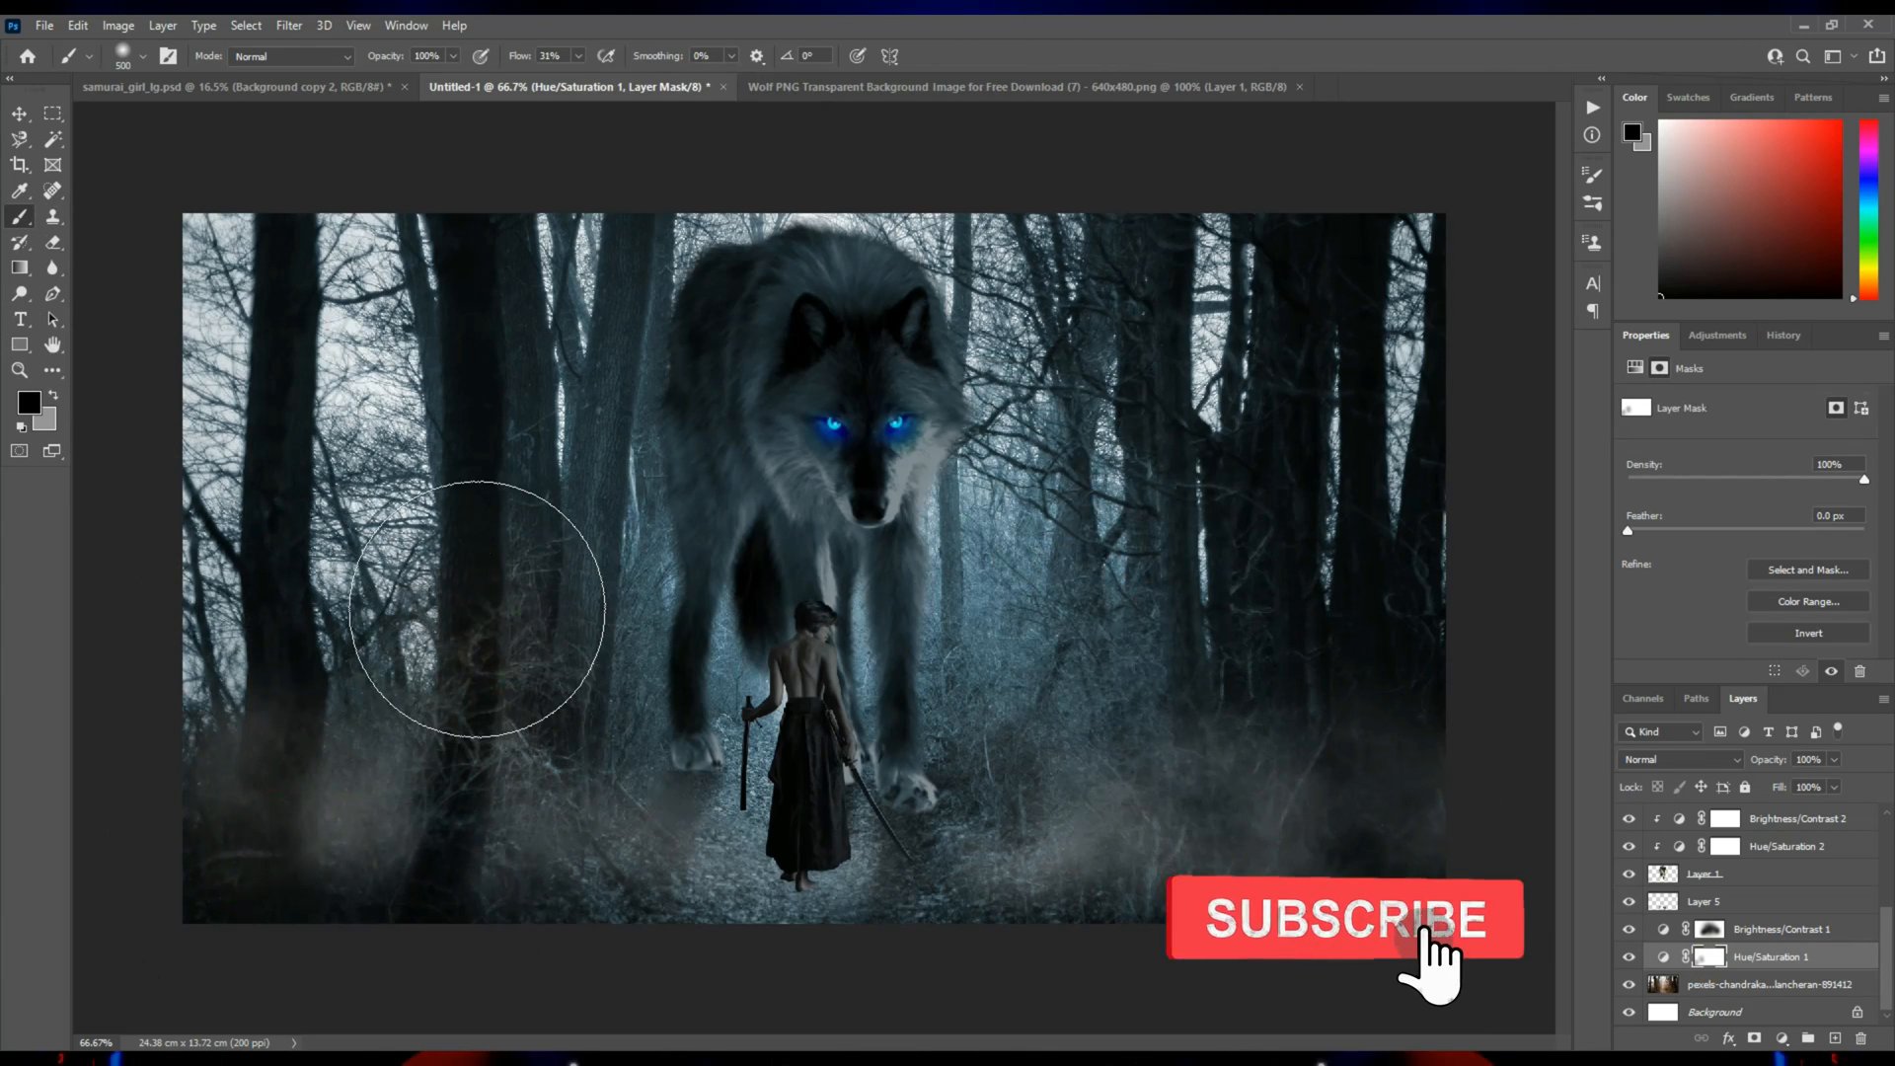
left_click(1227, 613)
left_click(1099, 894)
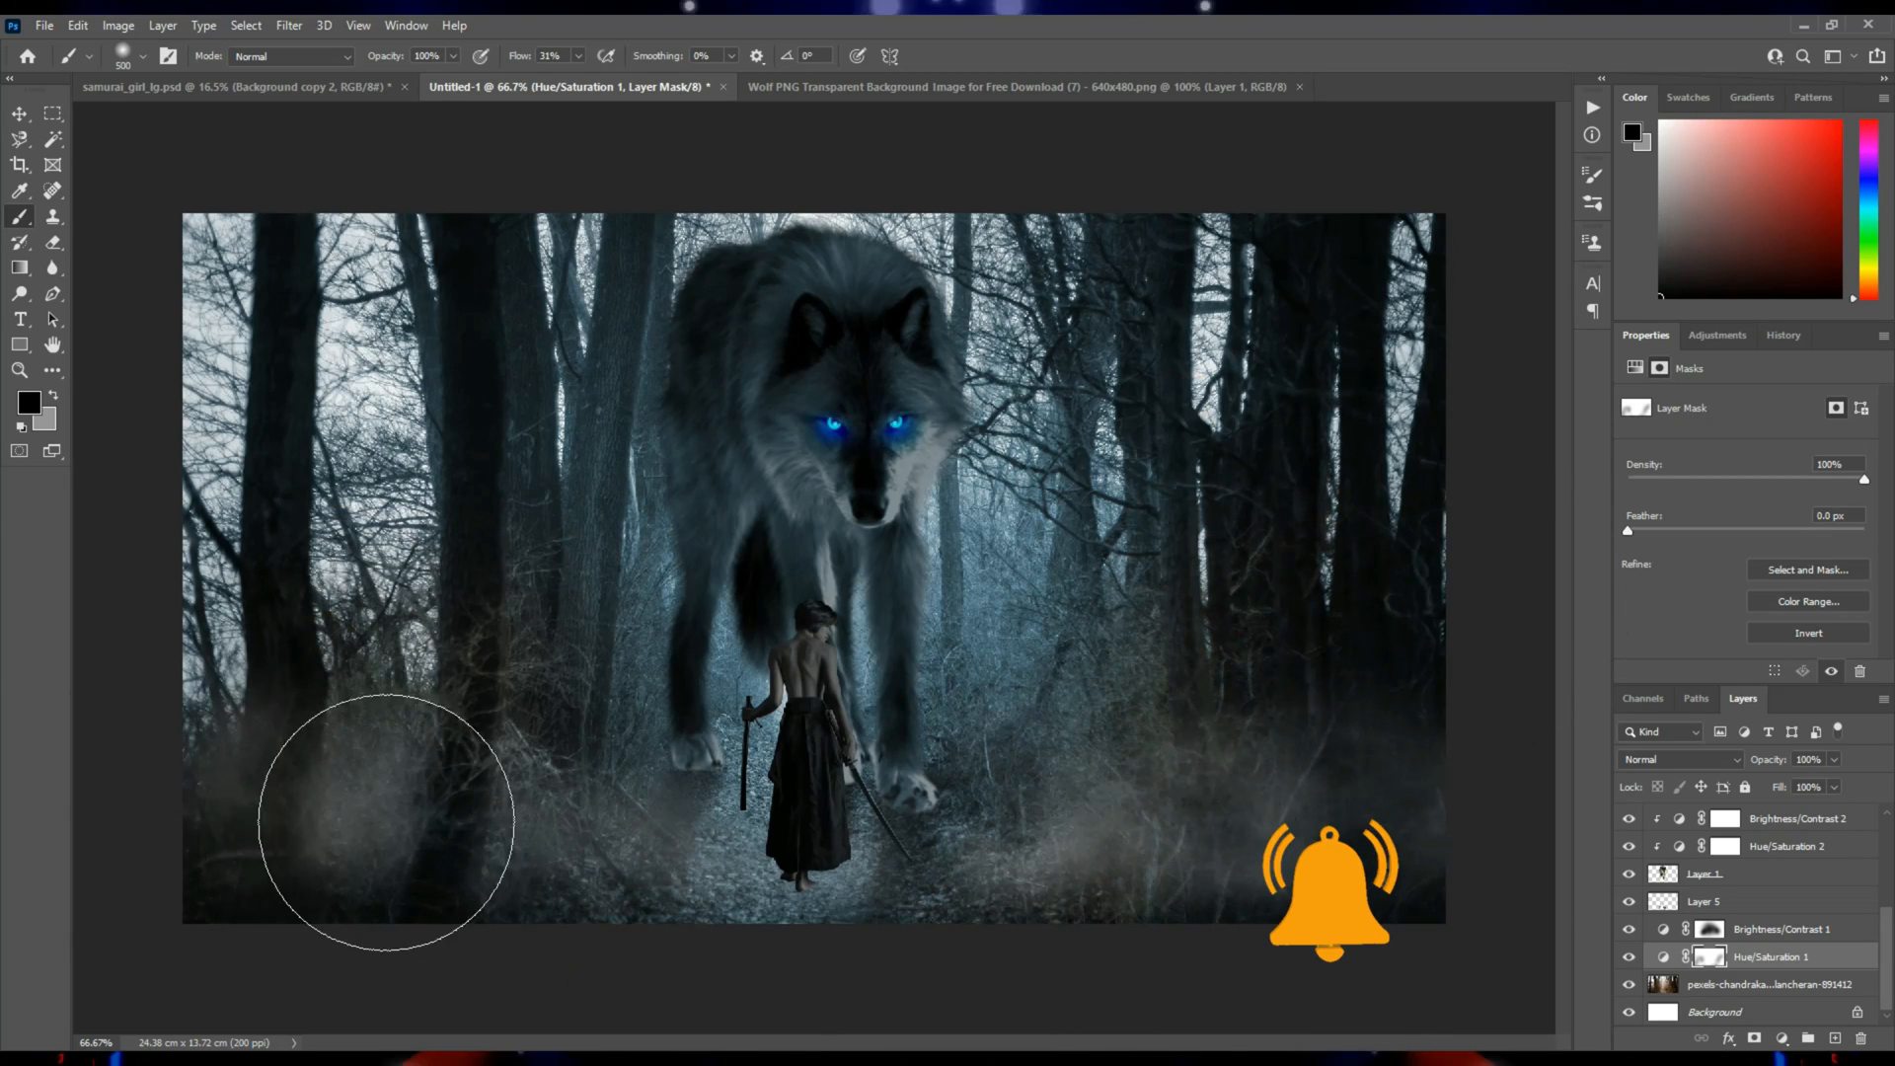
key("v")
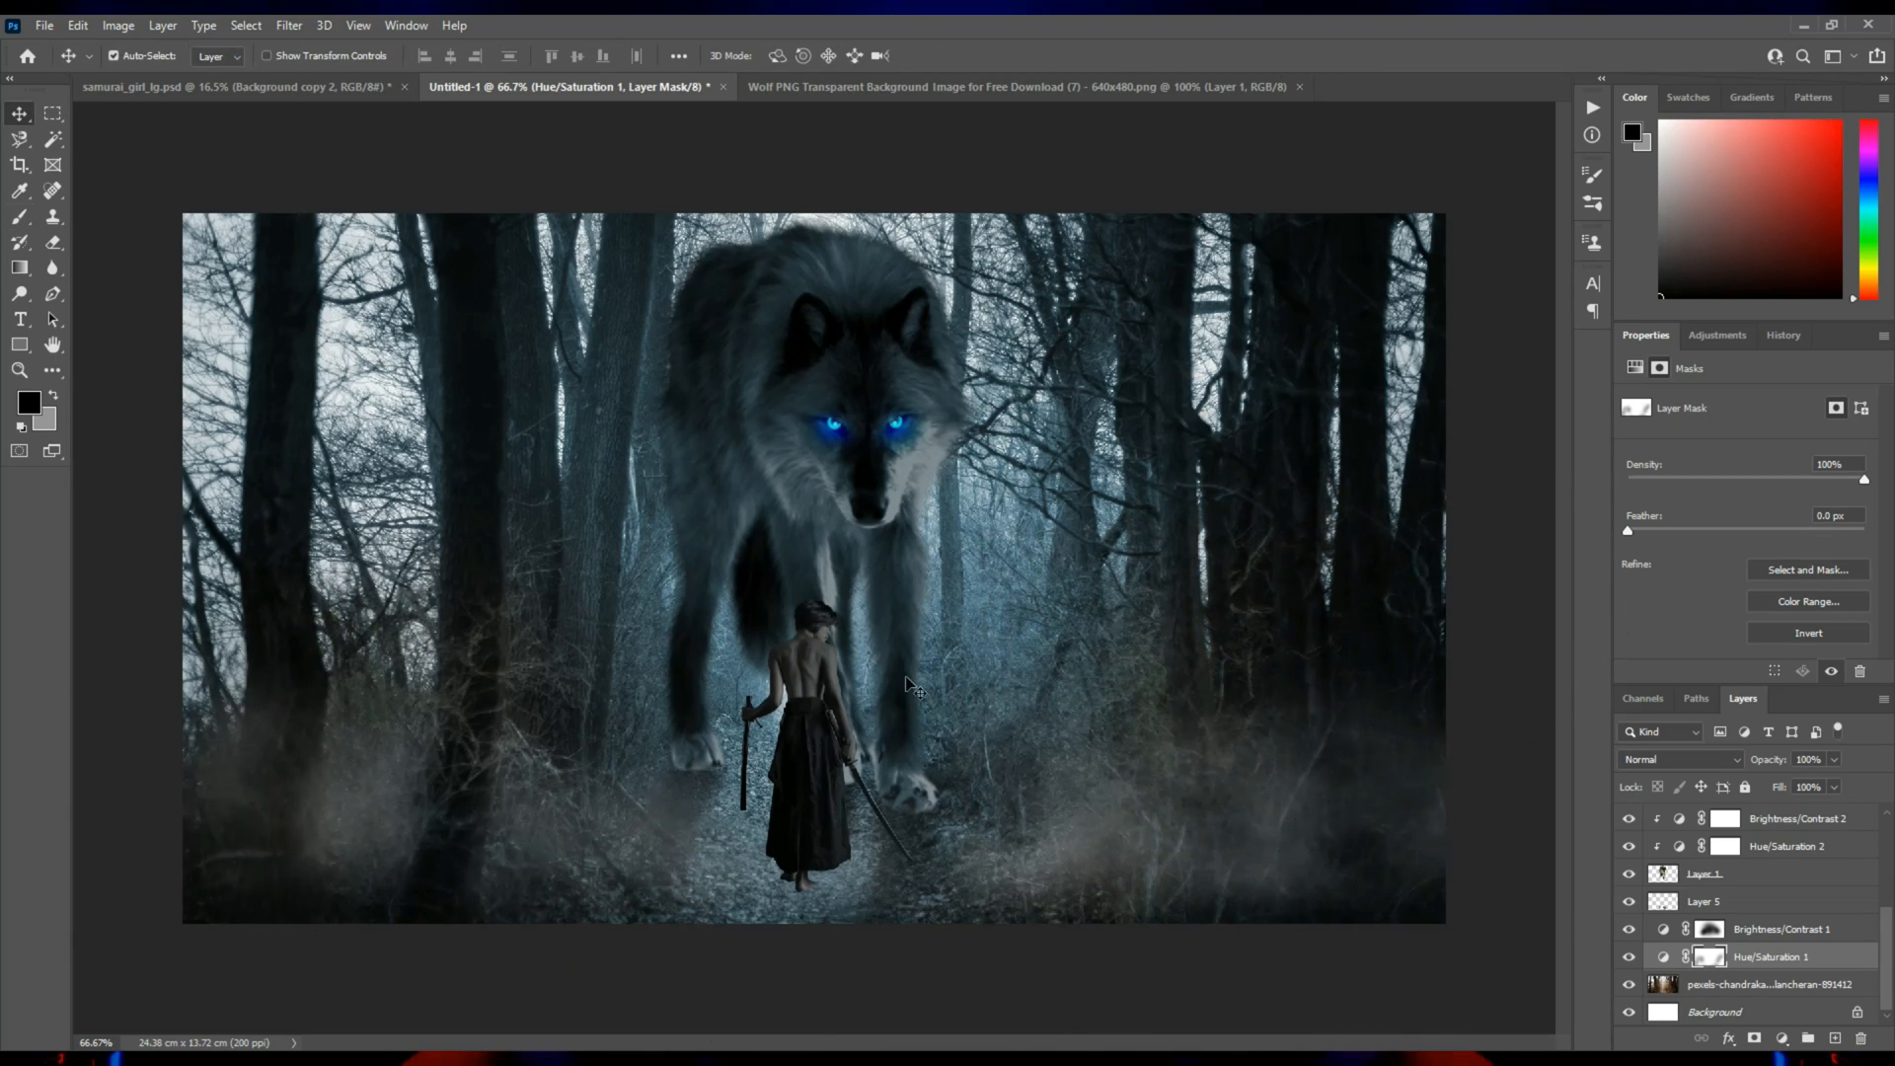
Add a new layer directly above Layer 4 and set the foreground color to light blue 54b7d8.
left_click(807, 668)
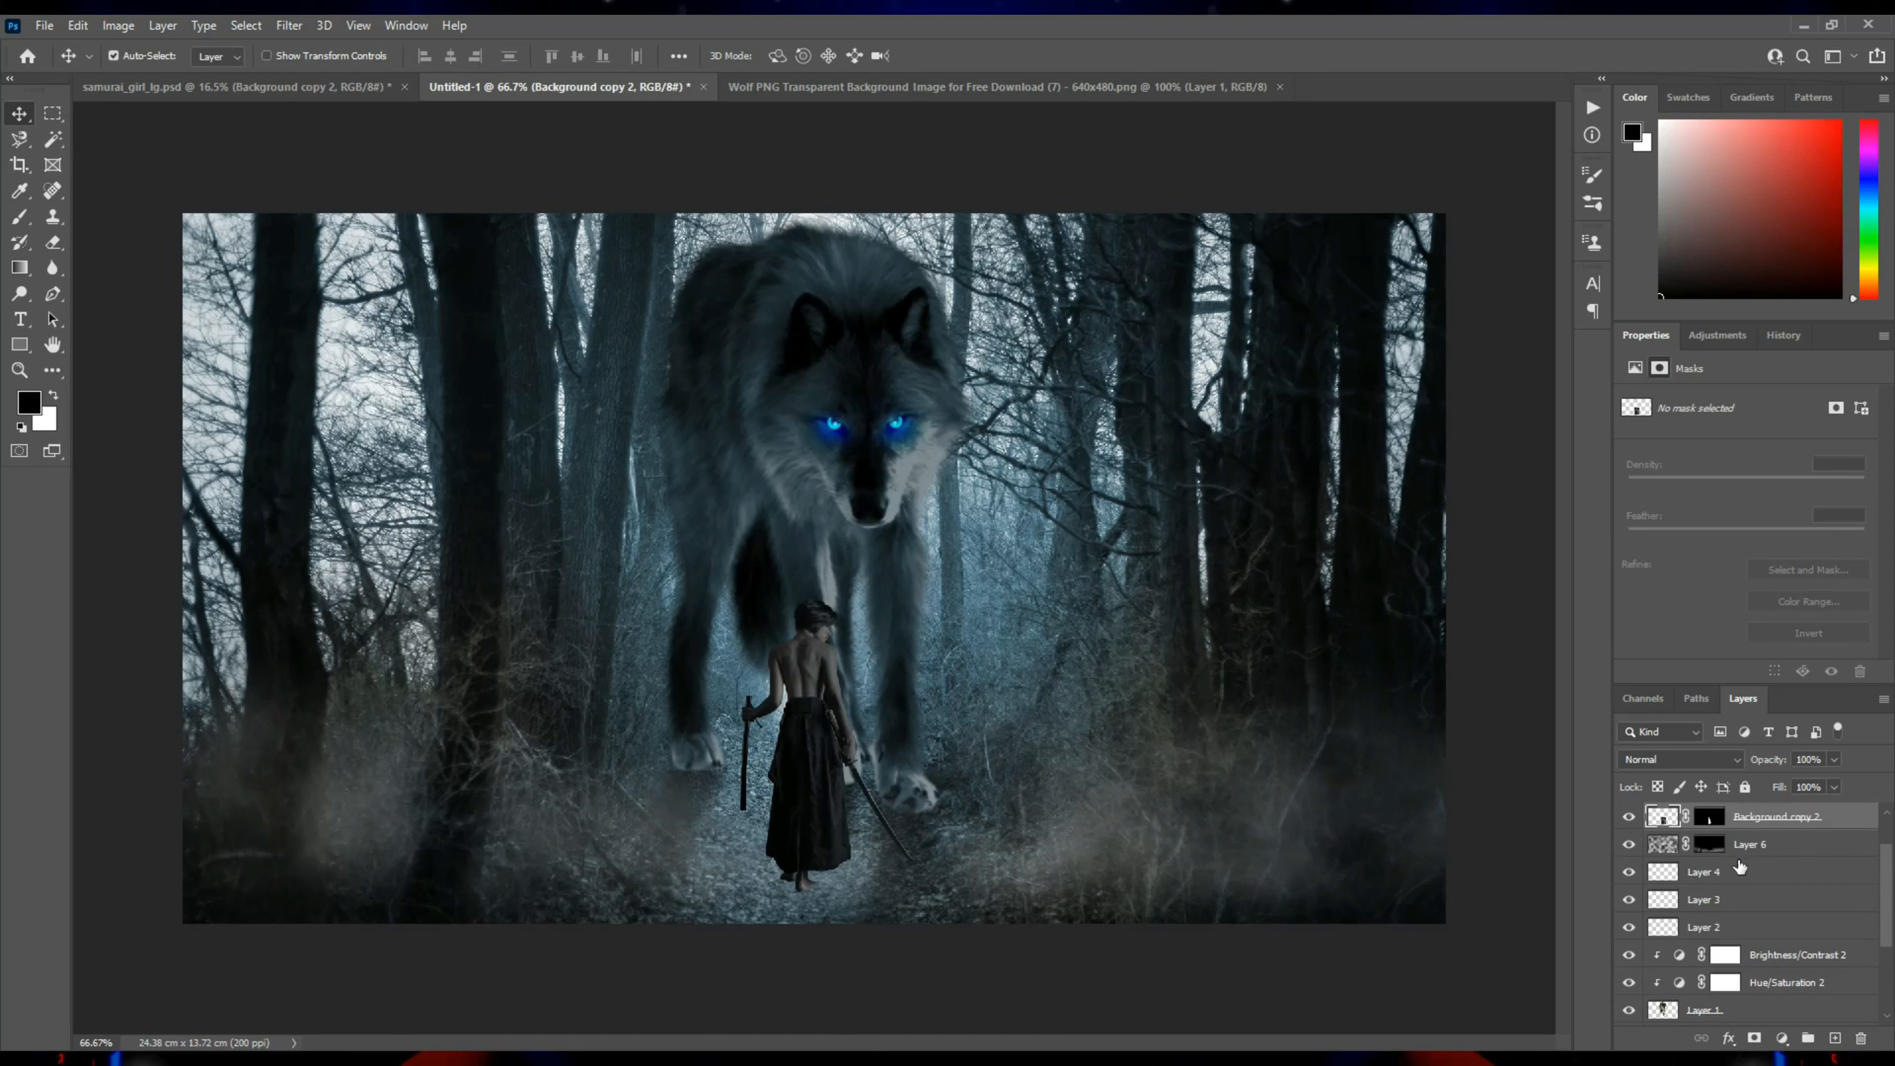
left_click(1739, 869)
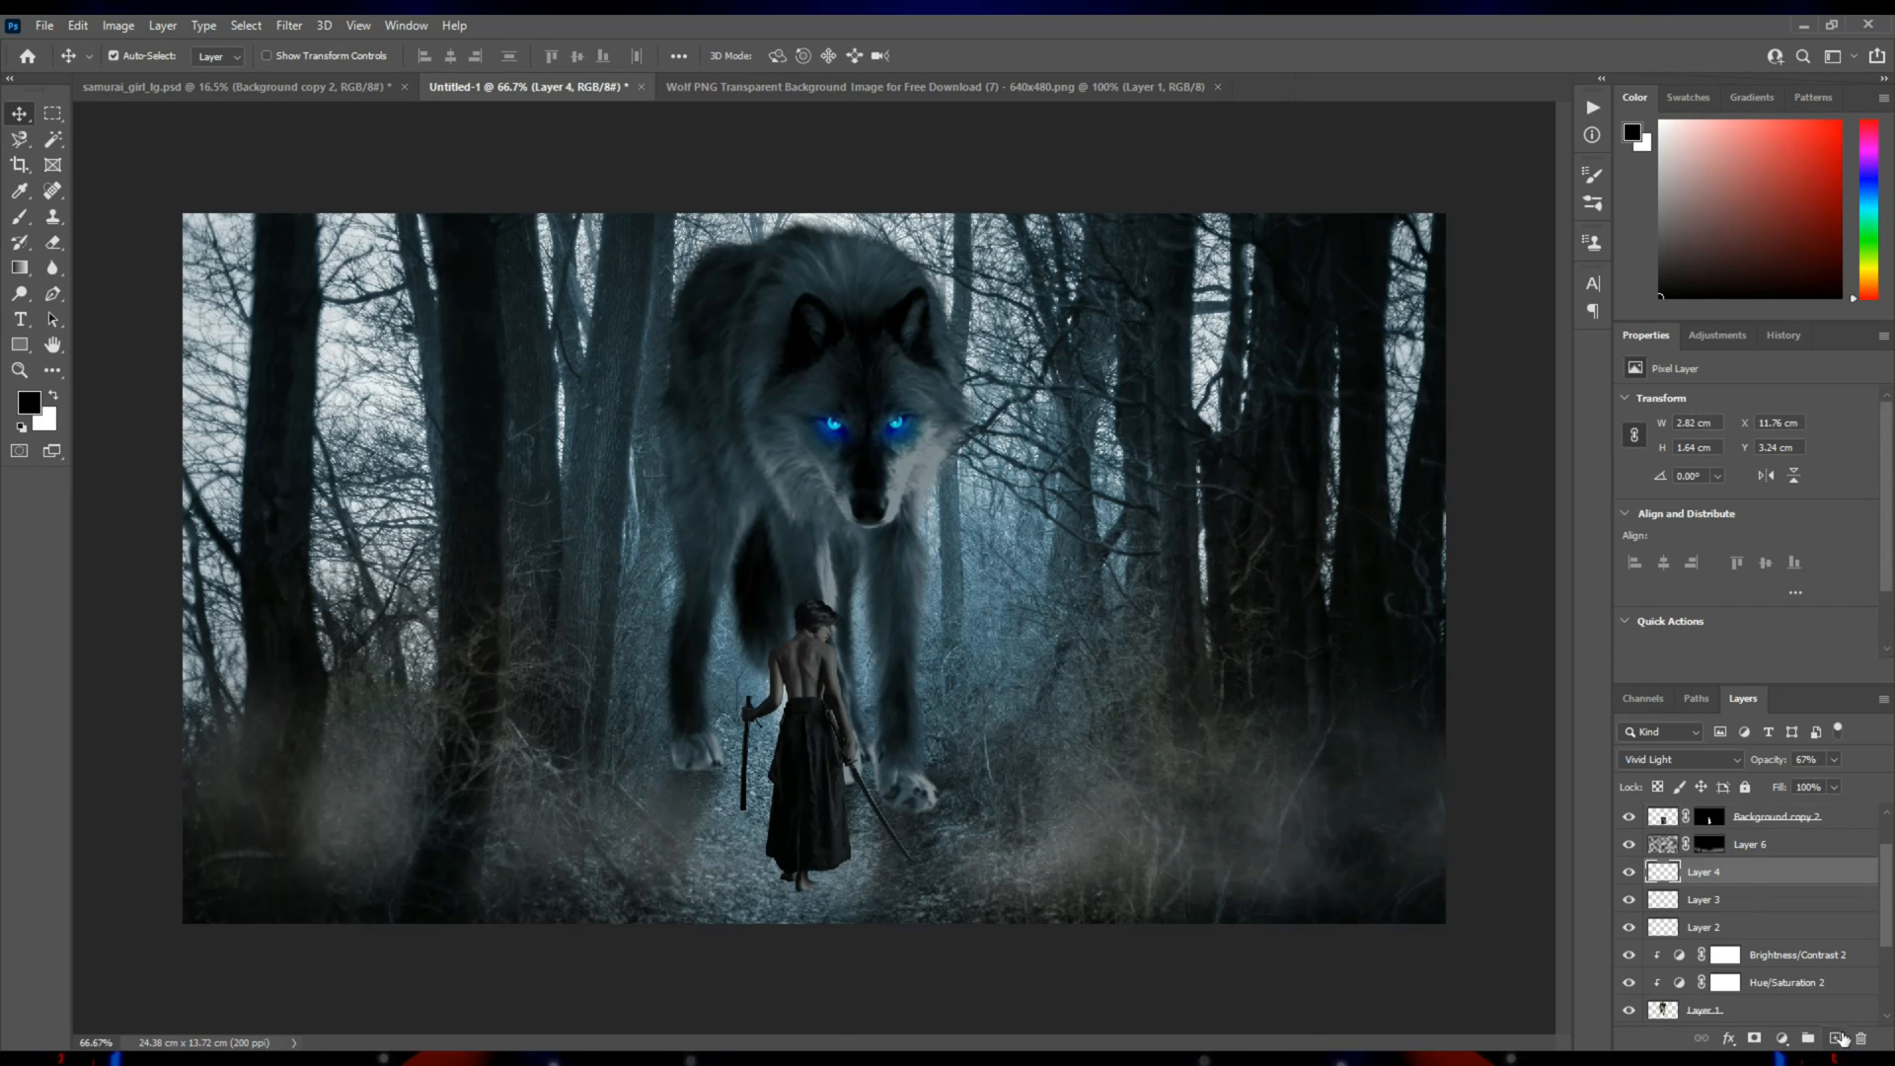
left_click(1839, 1038)
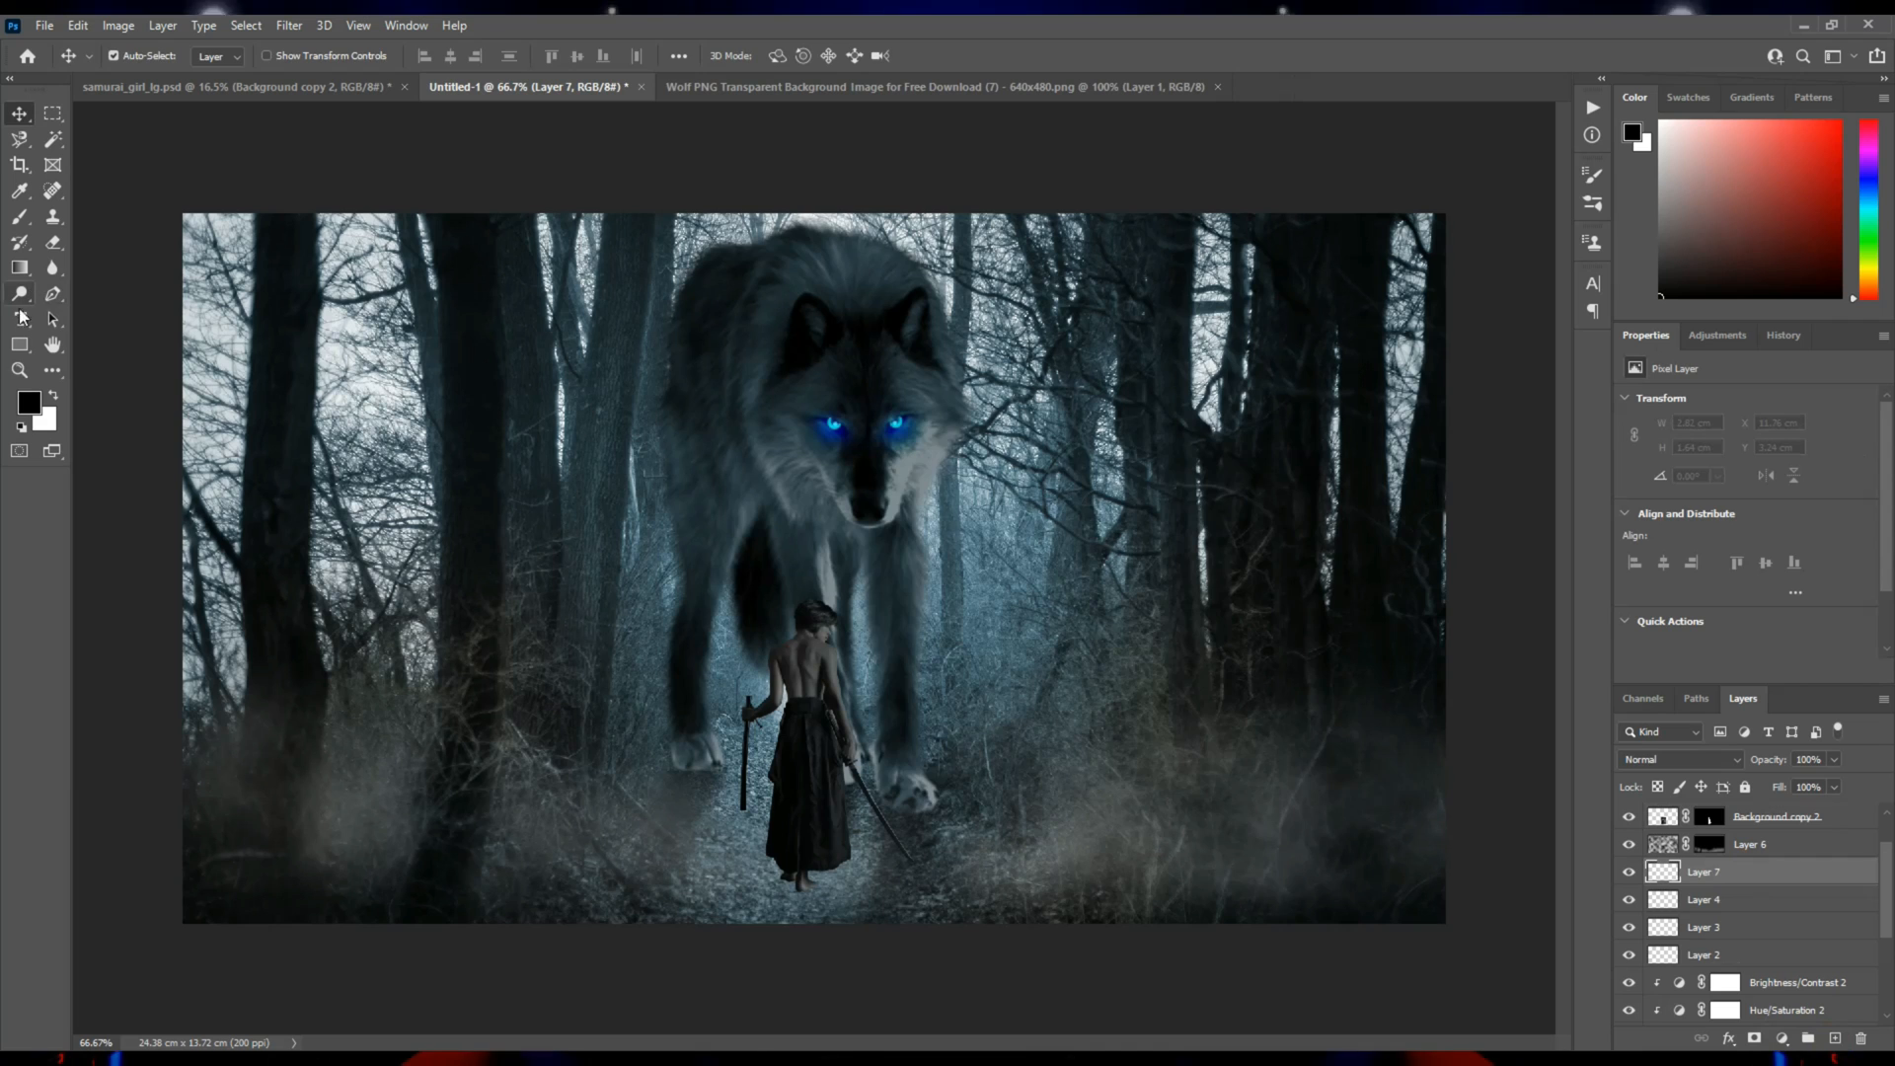
left_click(30, 403)
left_click(1165, 607)
left_click(1128, 513)
mouse_move(1128, 512)
left_mouse_down()
mouse_move(1083, 497)
mouse_move(1045, 531)
left_mouse_up()
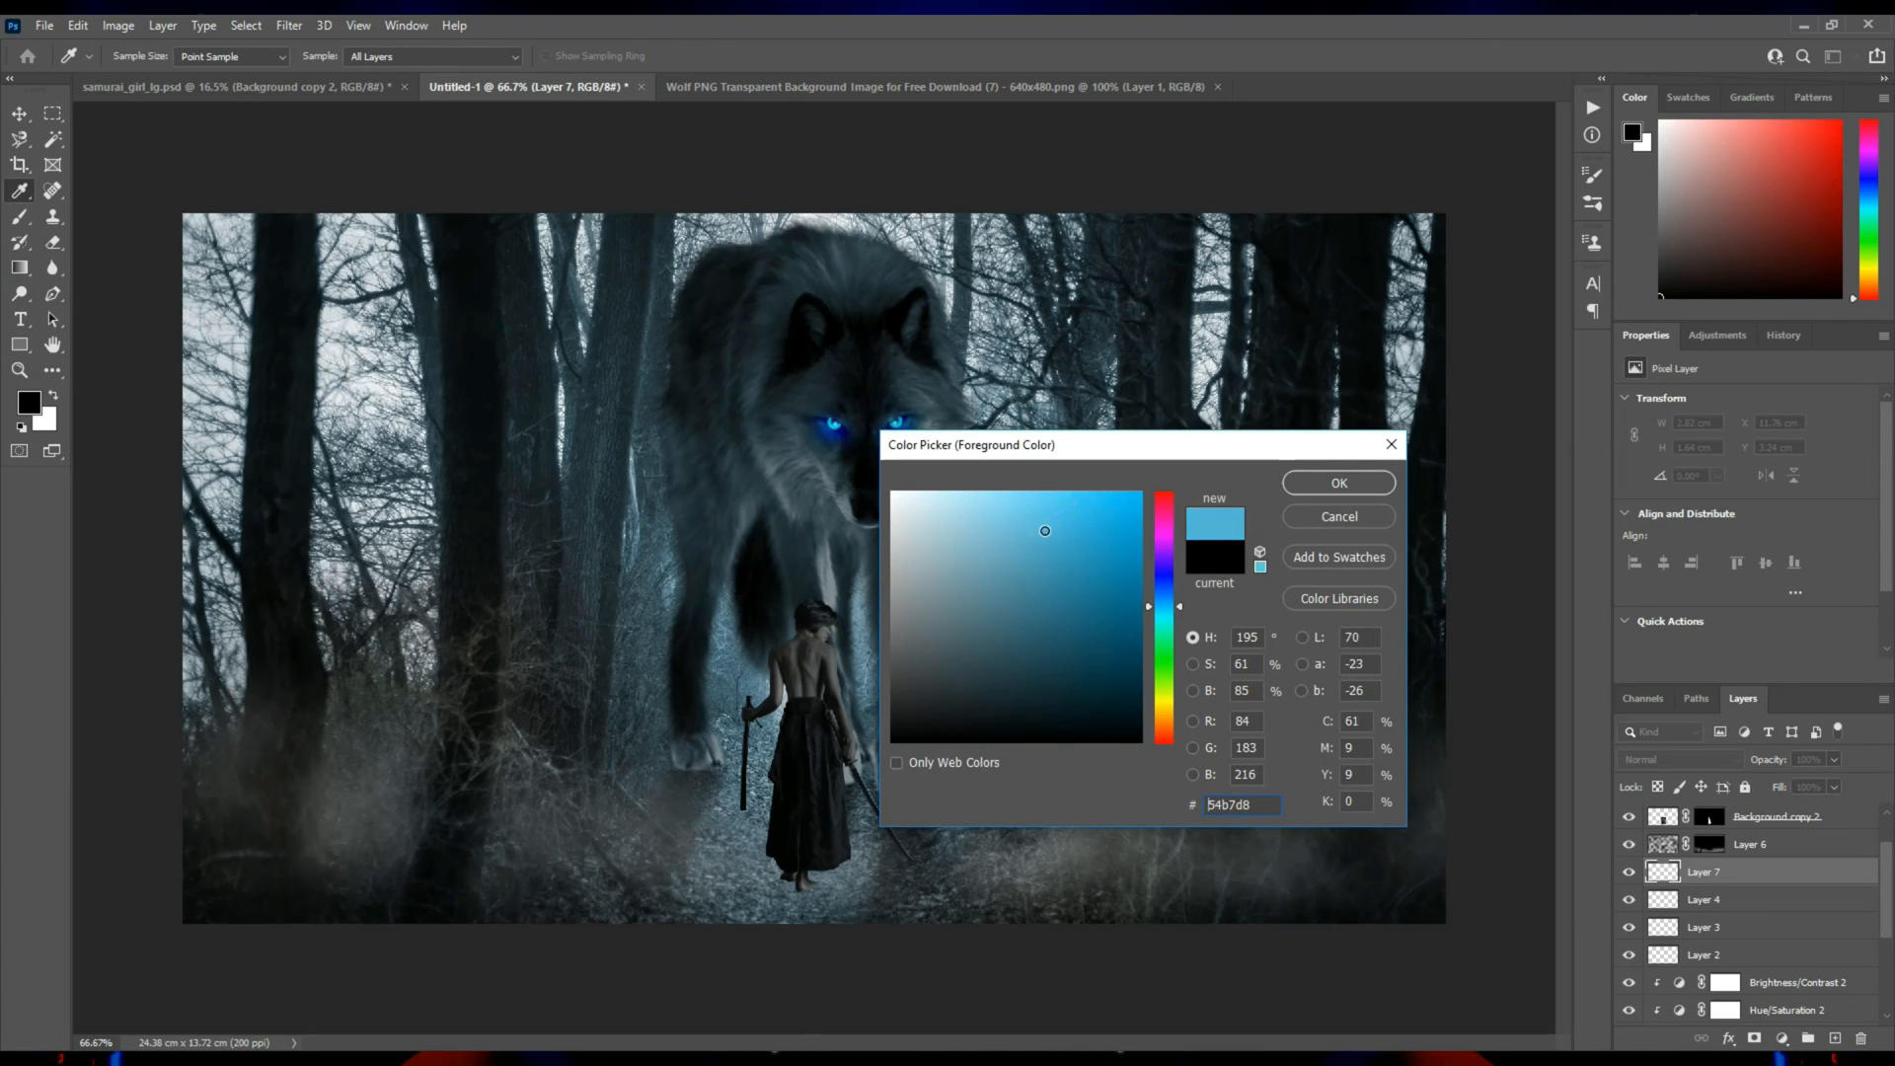
left_click(1338, 483)
key("v")
Draw a radial gradient from blue 44a0da to transparent on the new layer, from the samurai up to the wolf's face.
left_click(23, 268)
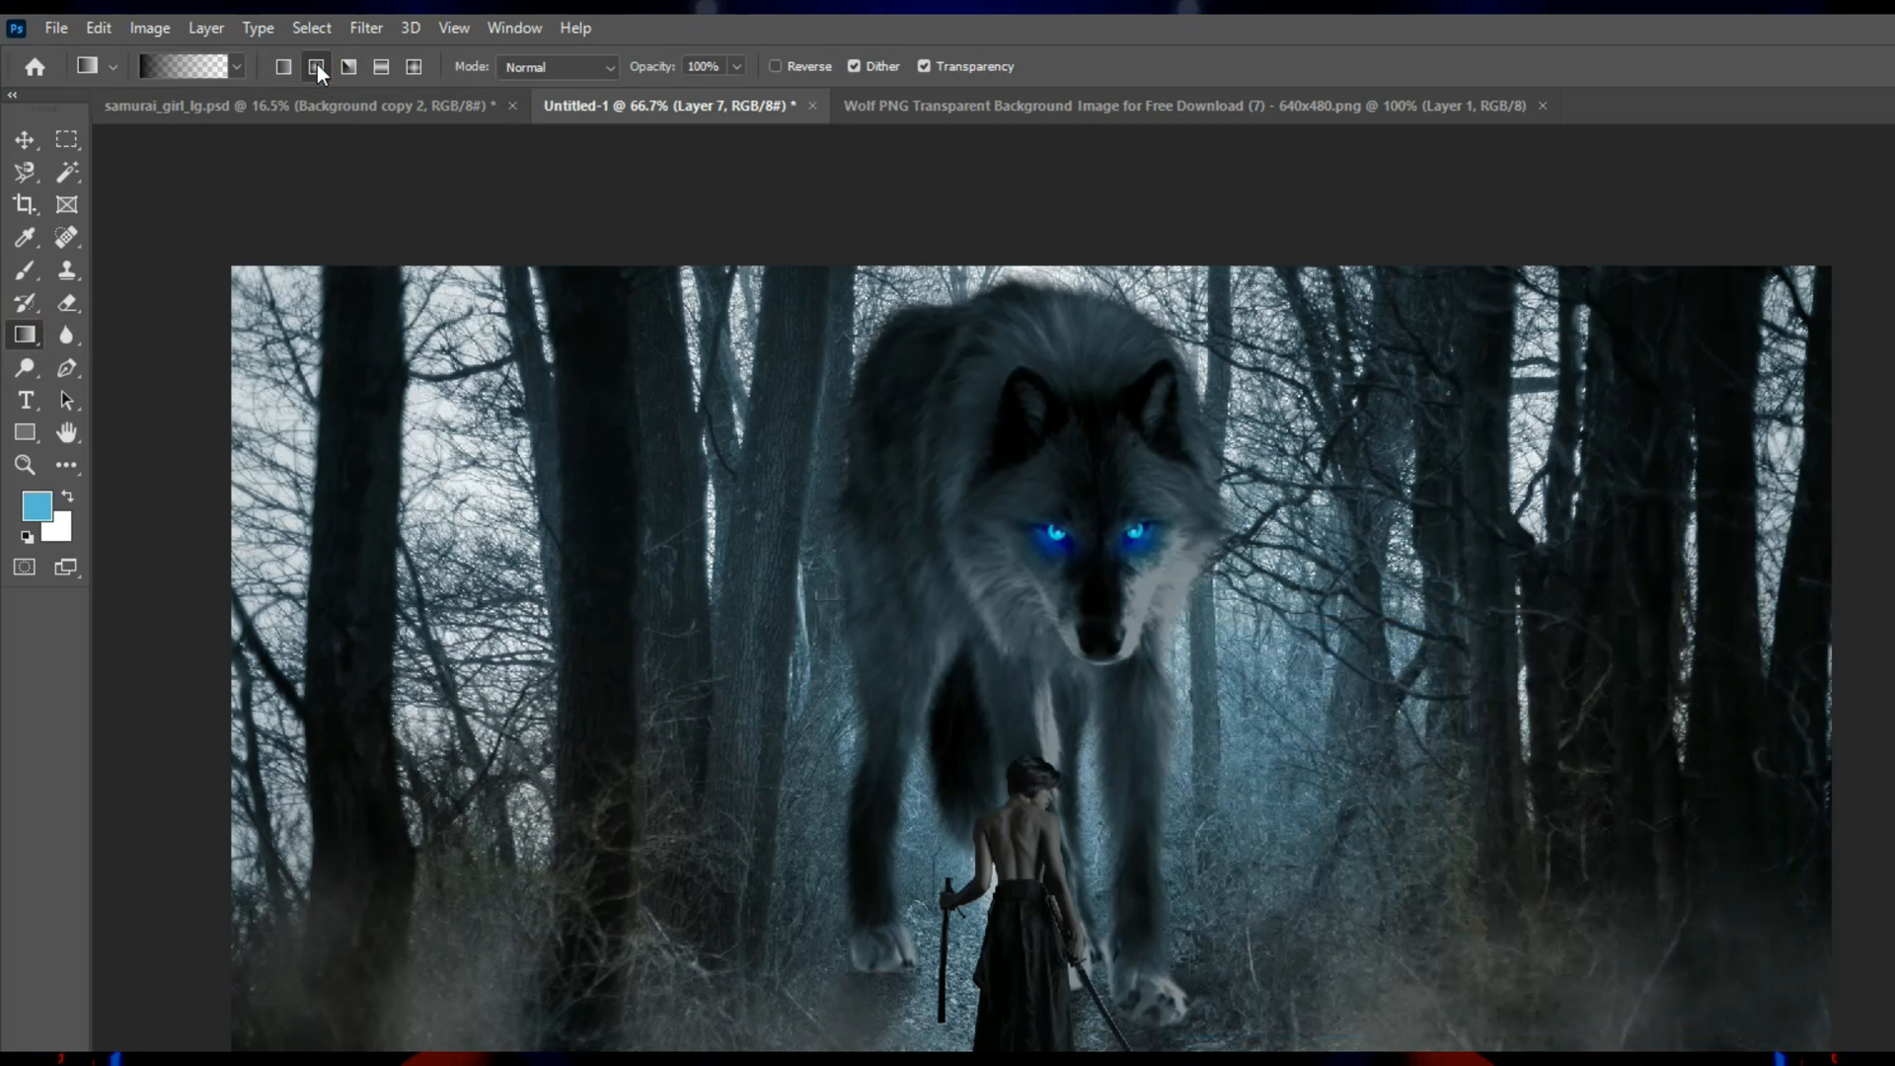
left_click(174, 73)
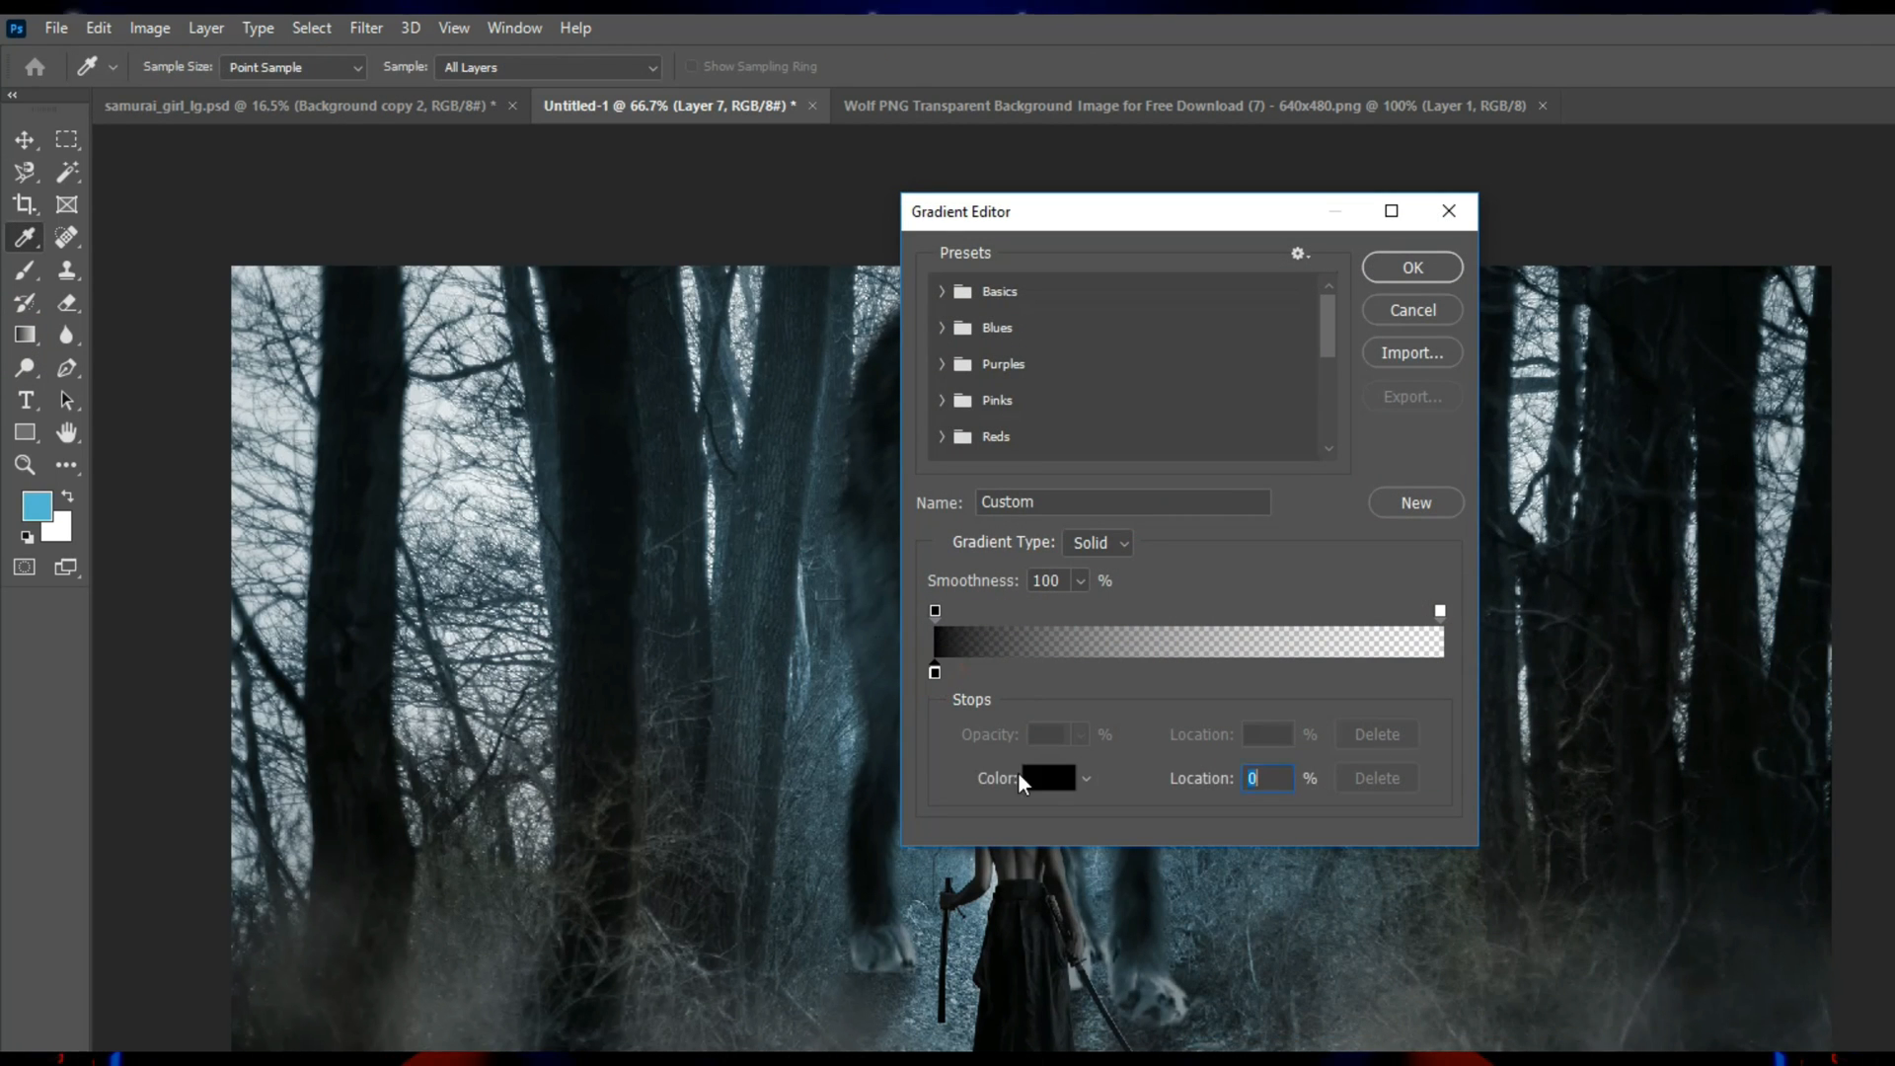
left_click(1027, 779)
mouse_move(1309, 654)
left_mouse_down()
mouse_move(1346, 622)
mouse_move(1343, 666)
left_mouse_up()
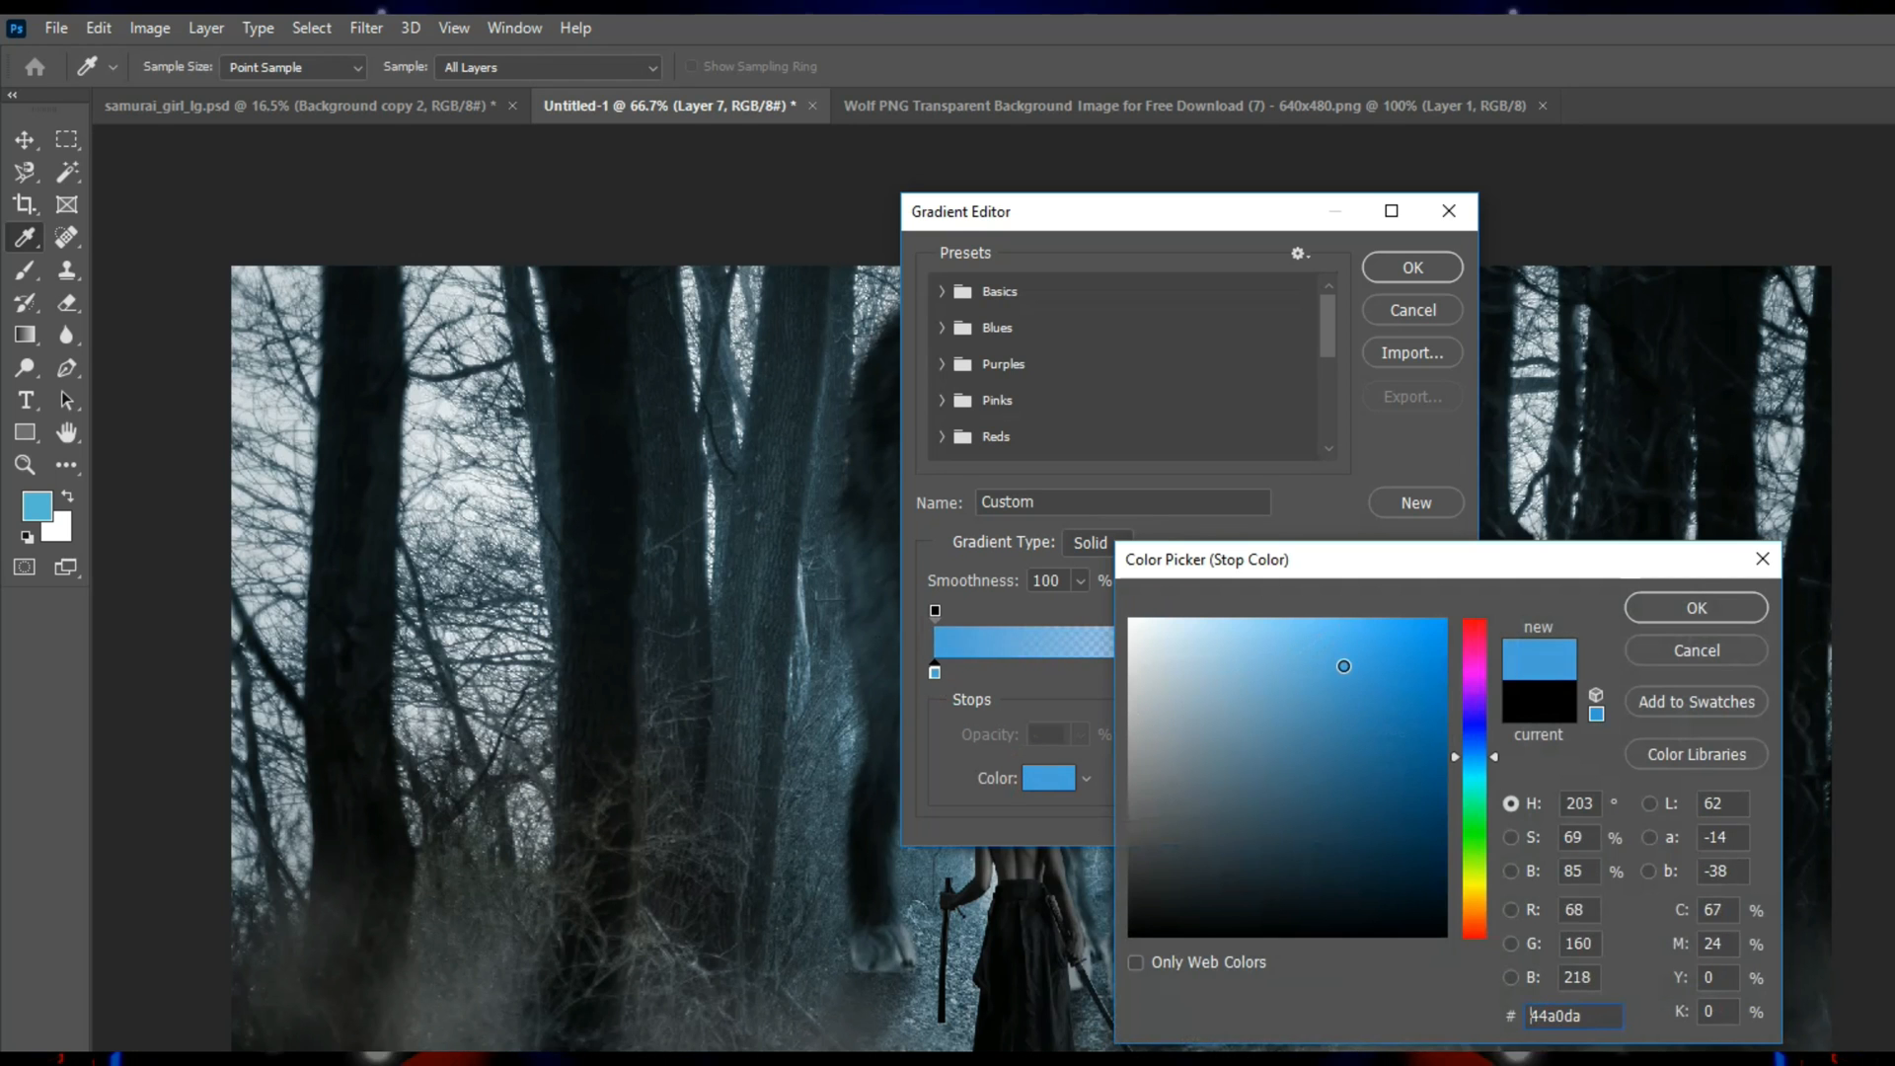
left_click(1698, 608)
left_click(1413, 267)
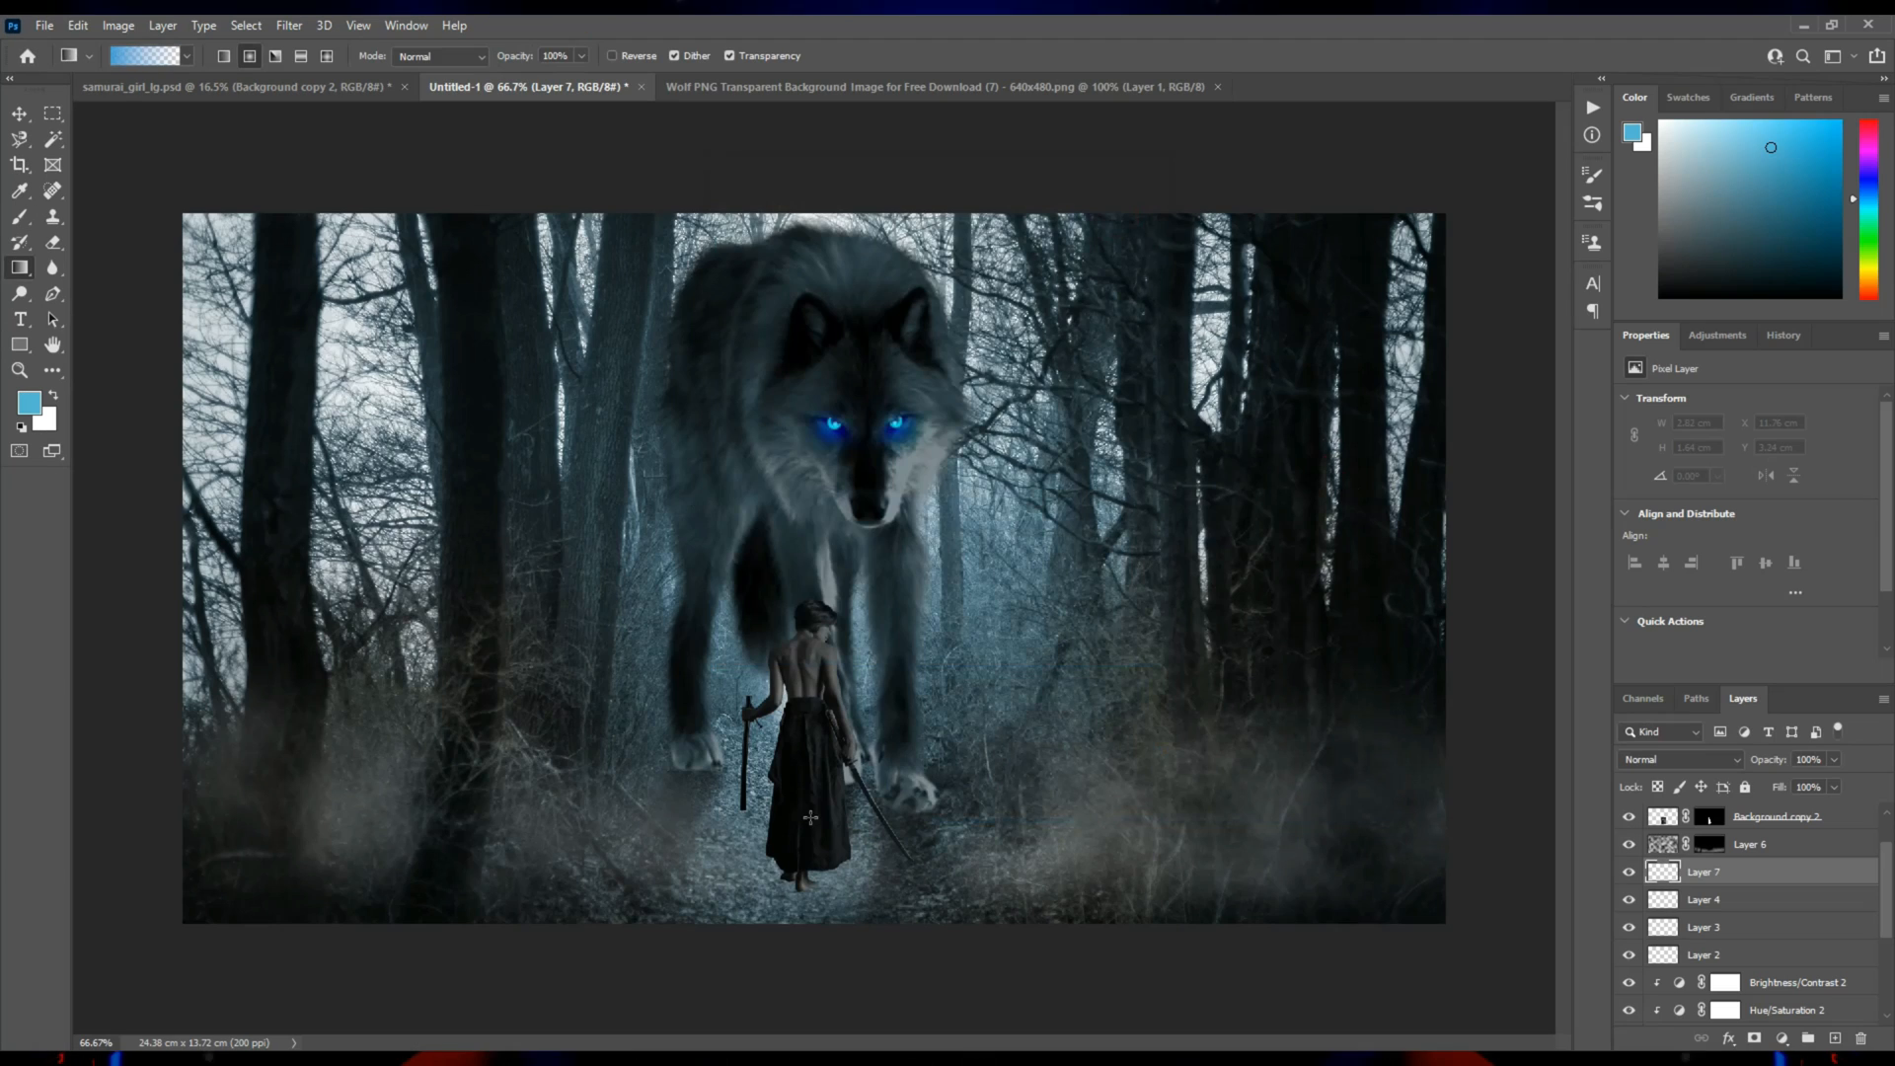
left_click_drag(814, 686, 819, 400)
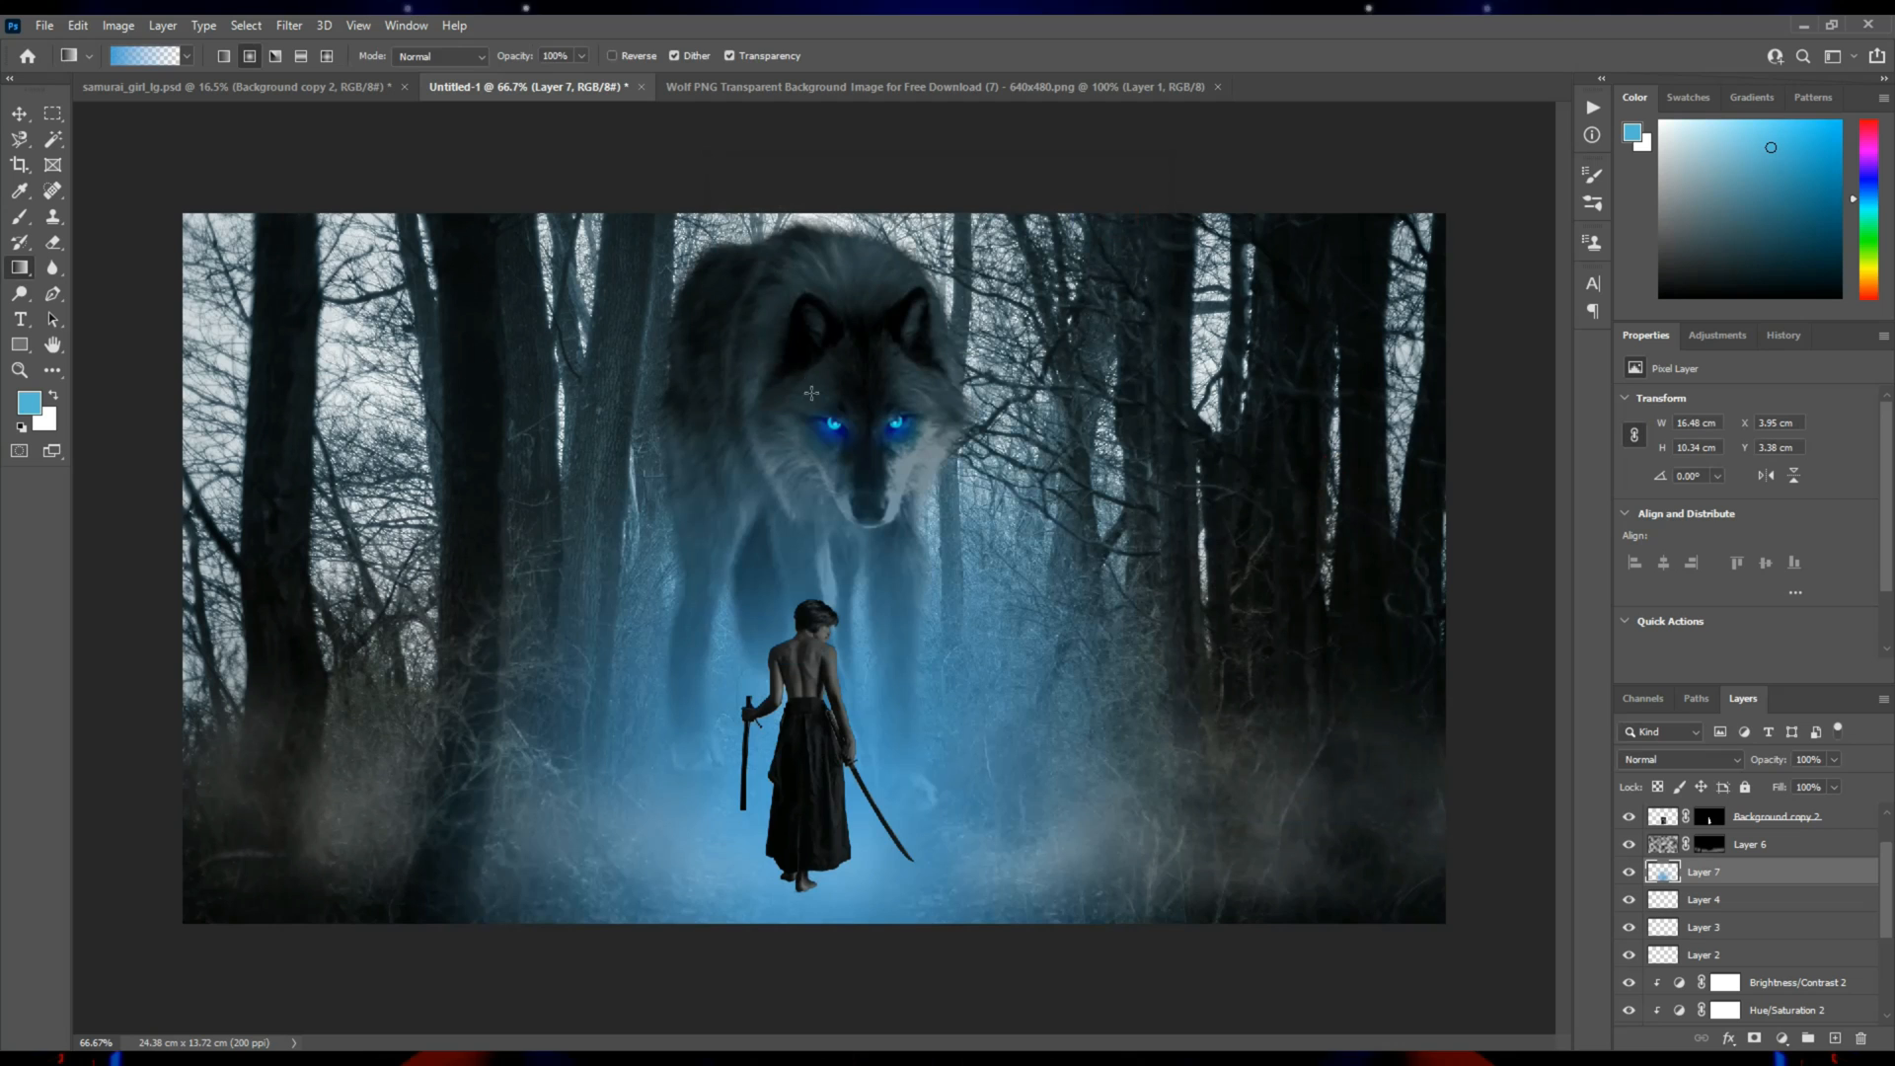
Move the blue glow layer up 1.07 cm and stretch it to a height of 13.12 cm, reaching the canvas's bottom edge.
key("v")
left_click_drag(930, 794, 930, 758)
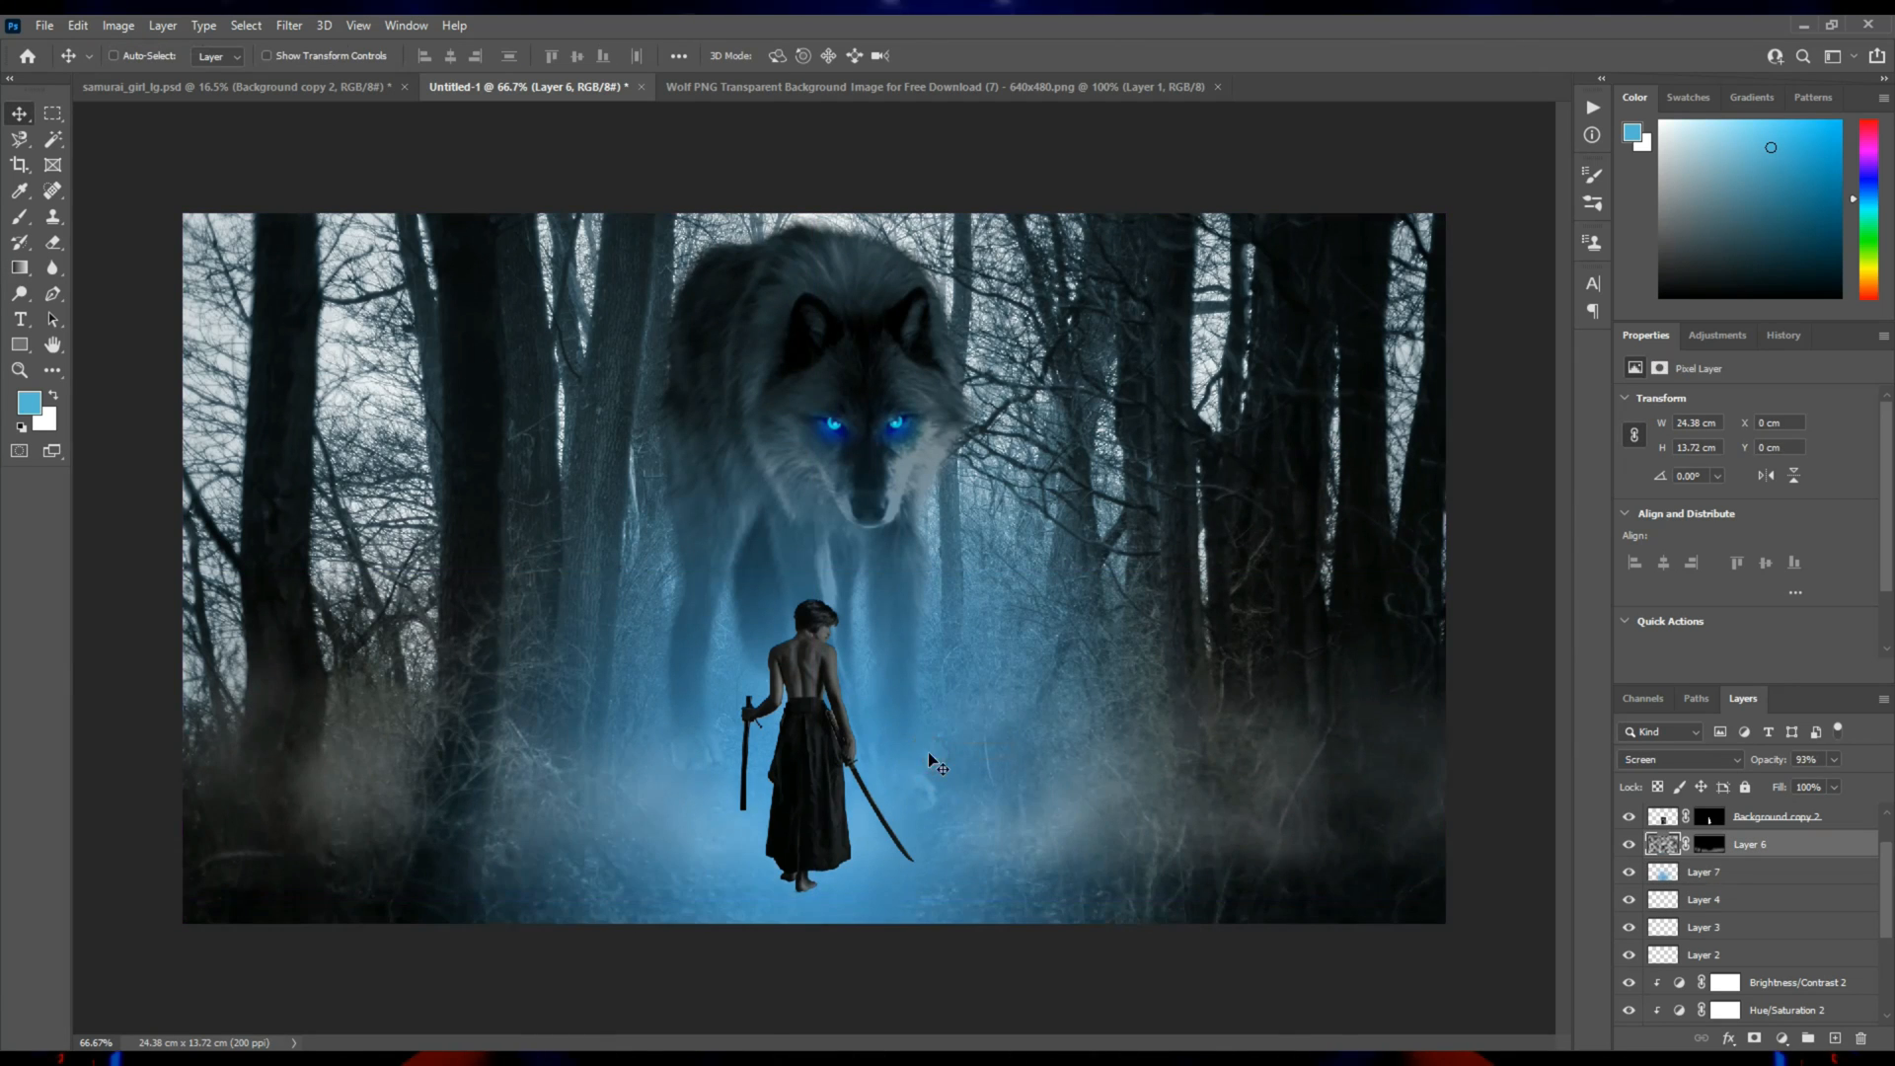
key("ctrl+z")
left_click_drag(891, 653, 892, 600)
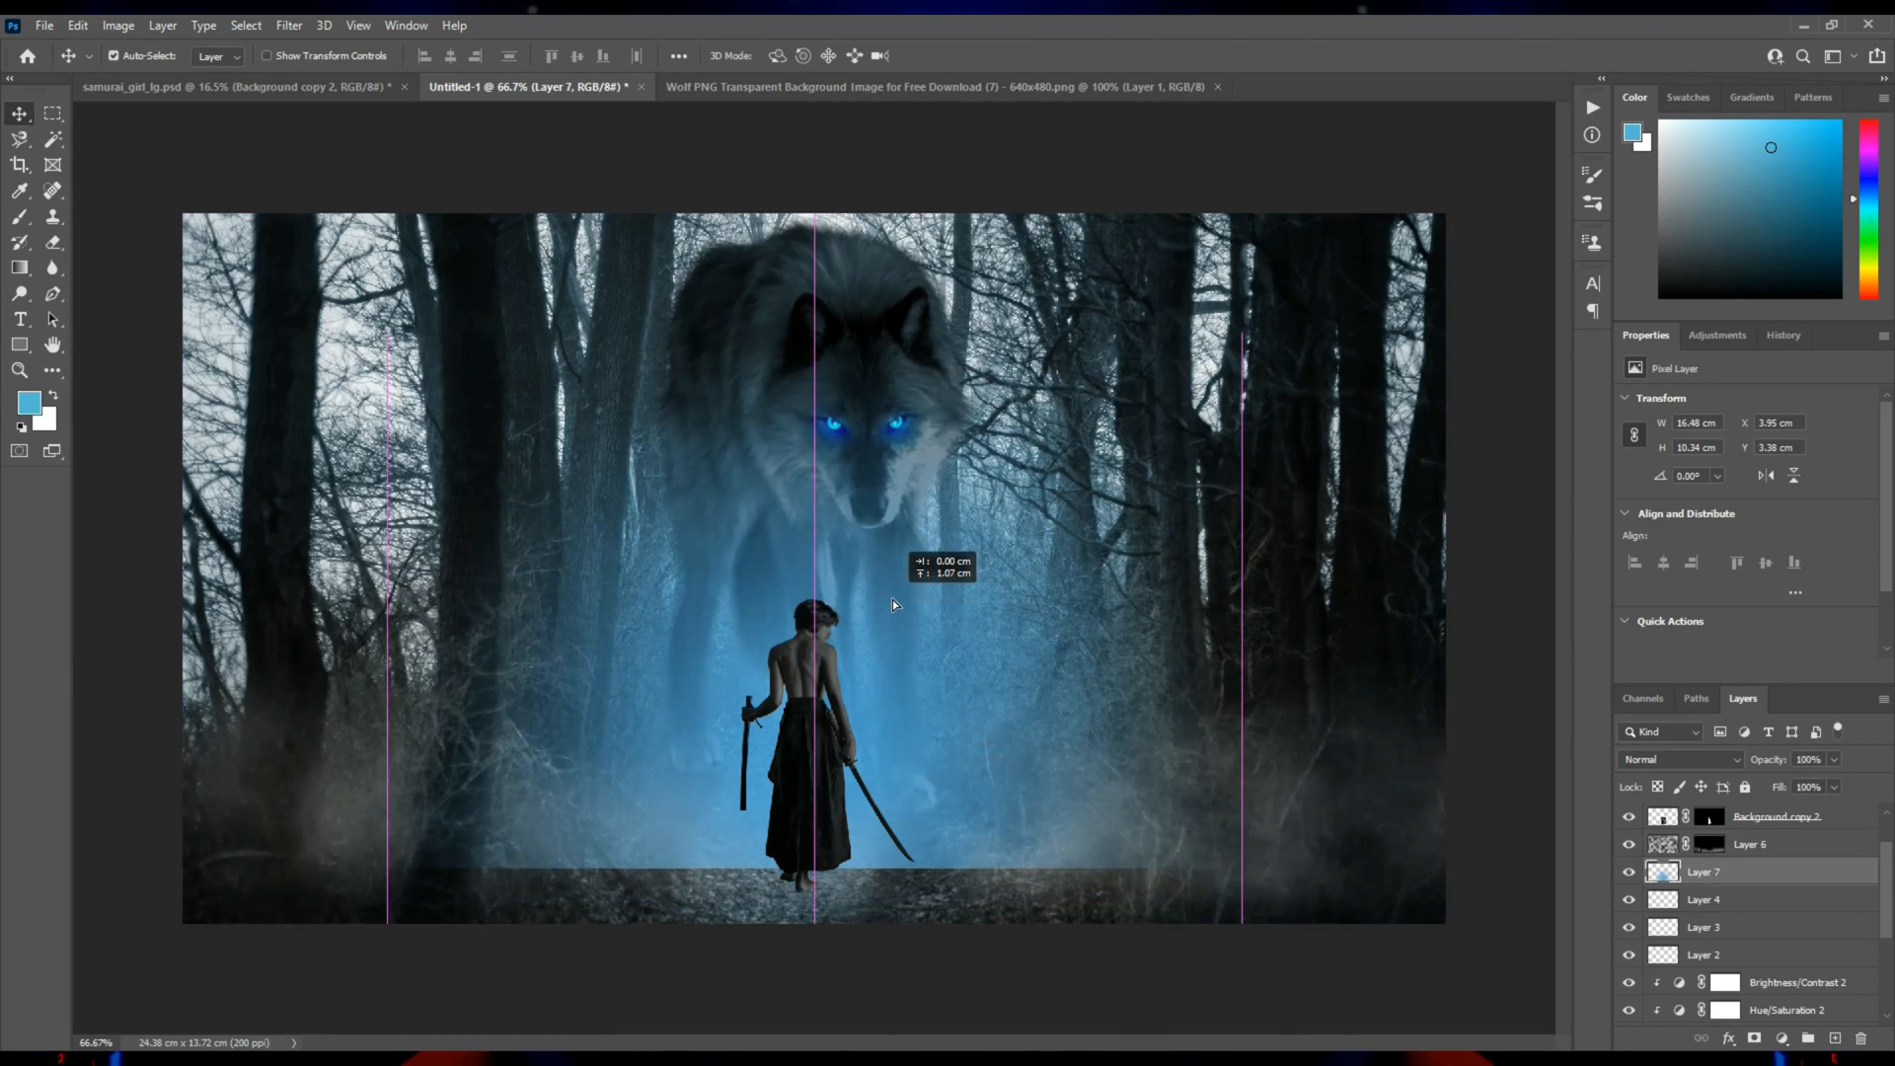
key("ctrl+t")
left_click_drag(814, 867, 812, 913)
left_click_drag(814, 333, 808, 237)
key("Return")
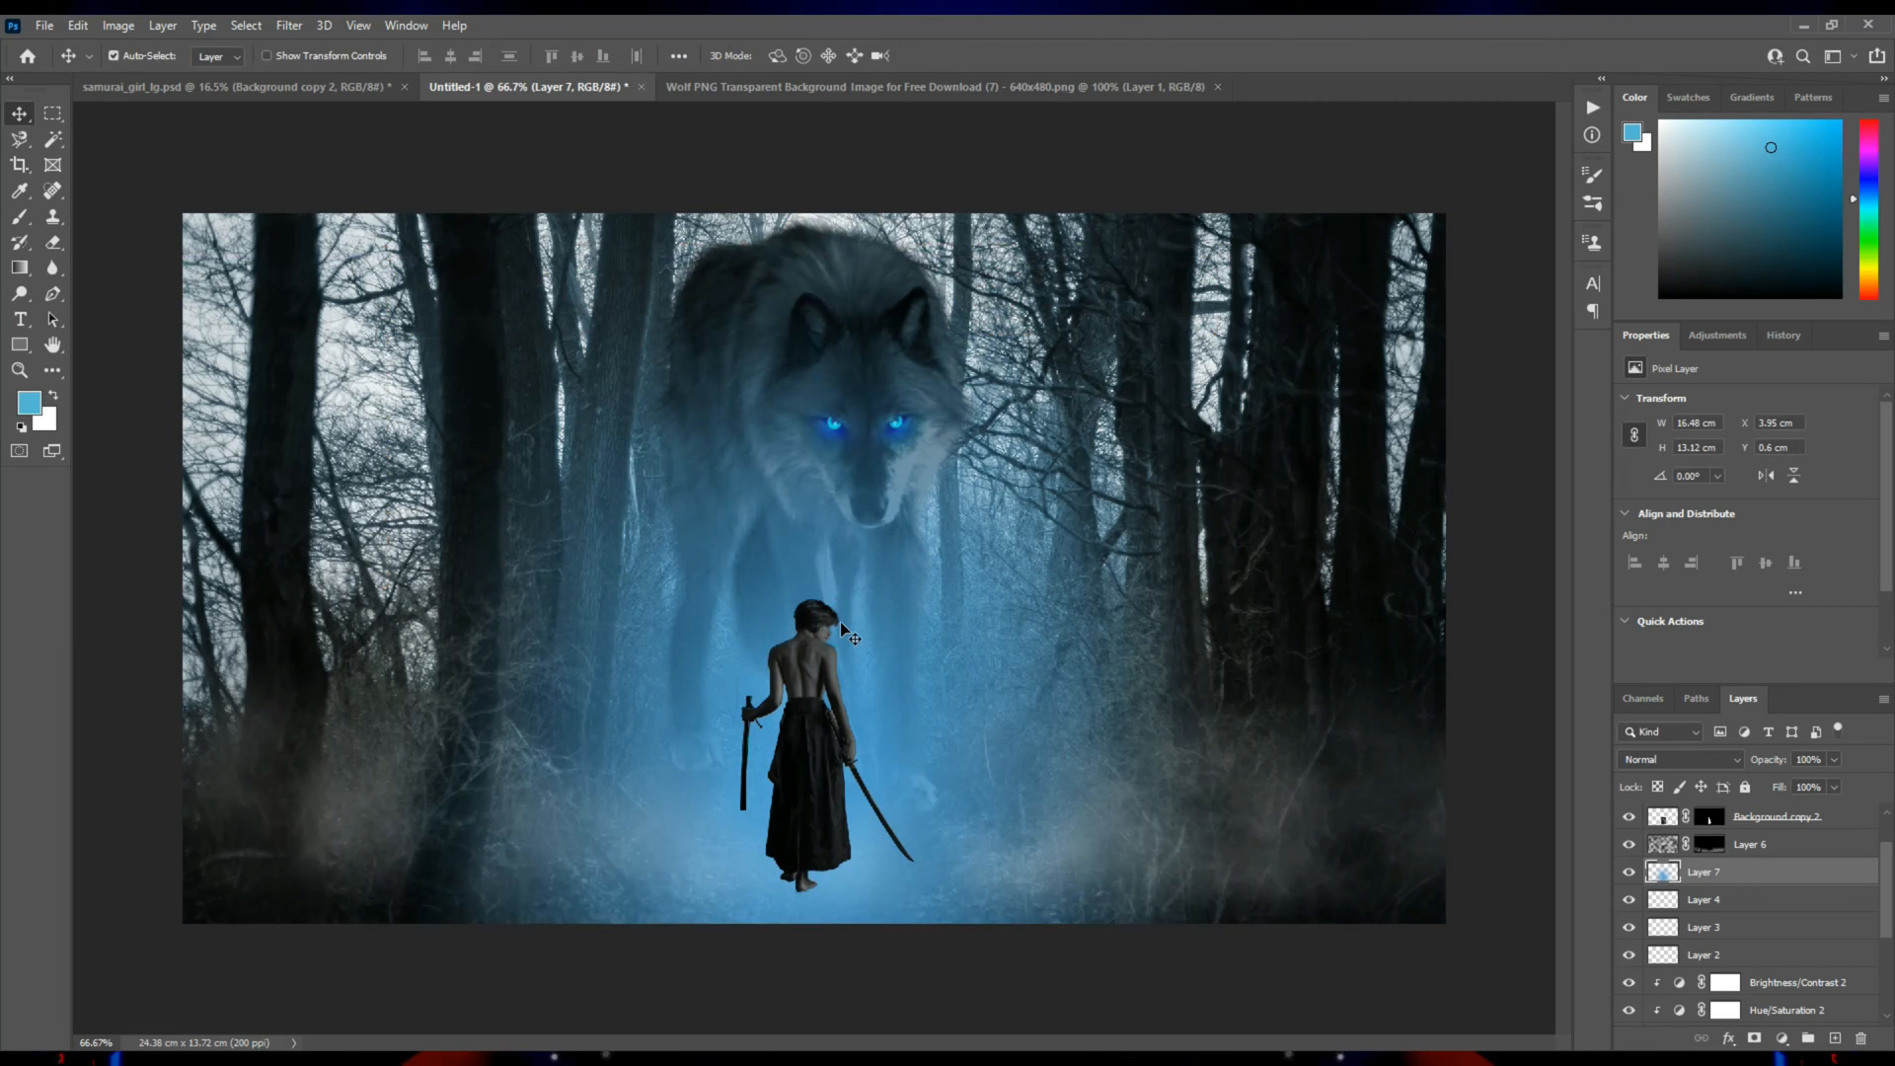
Reduce the blue glow layer's opacity to 70%, add a mask, and fade the glow along the bottom edge with black.
left_click_drag(1834, 780, 1809, 783)
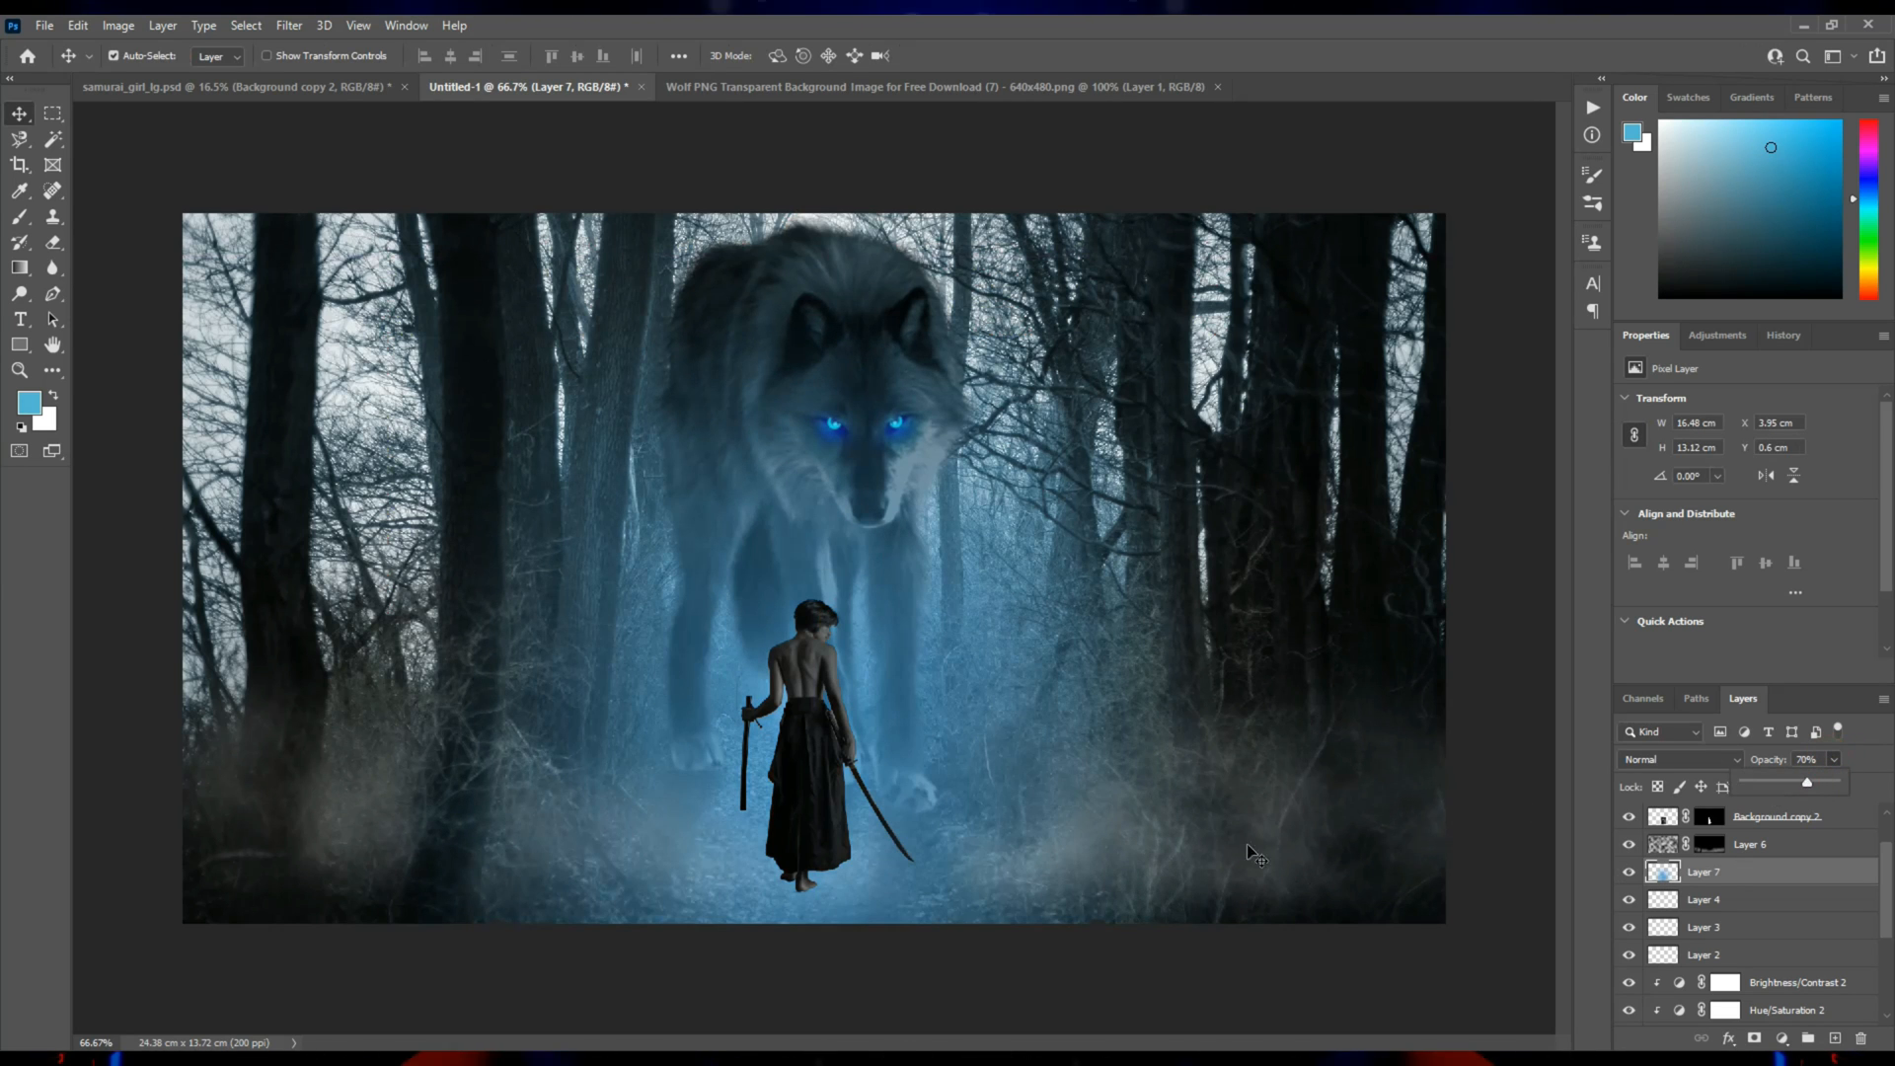
left_click(1754, 1039)
key("b")
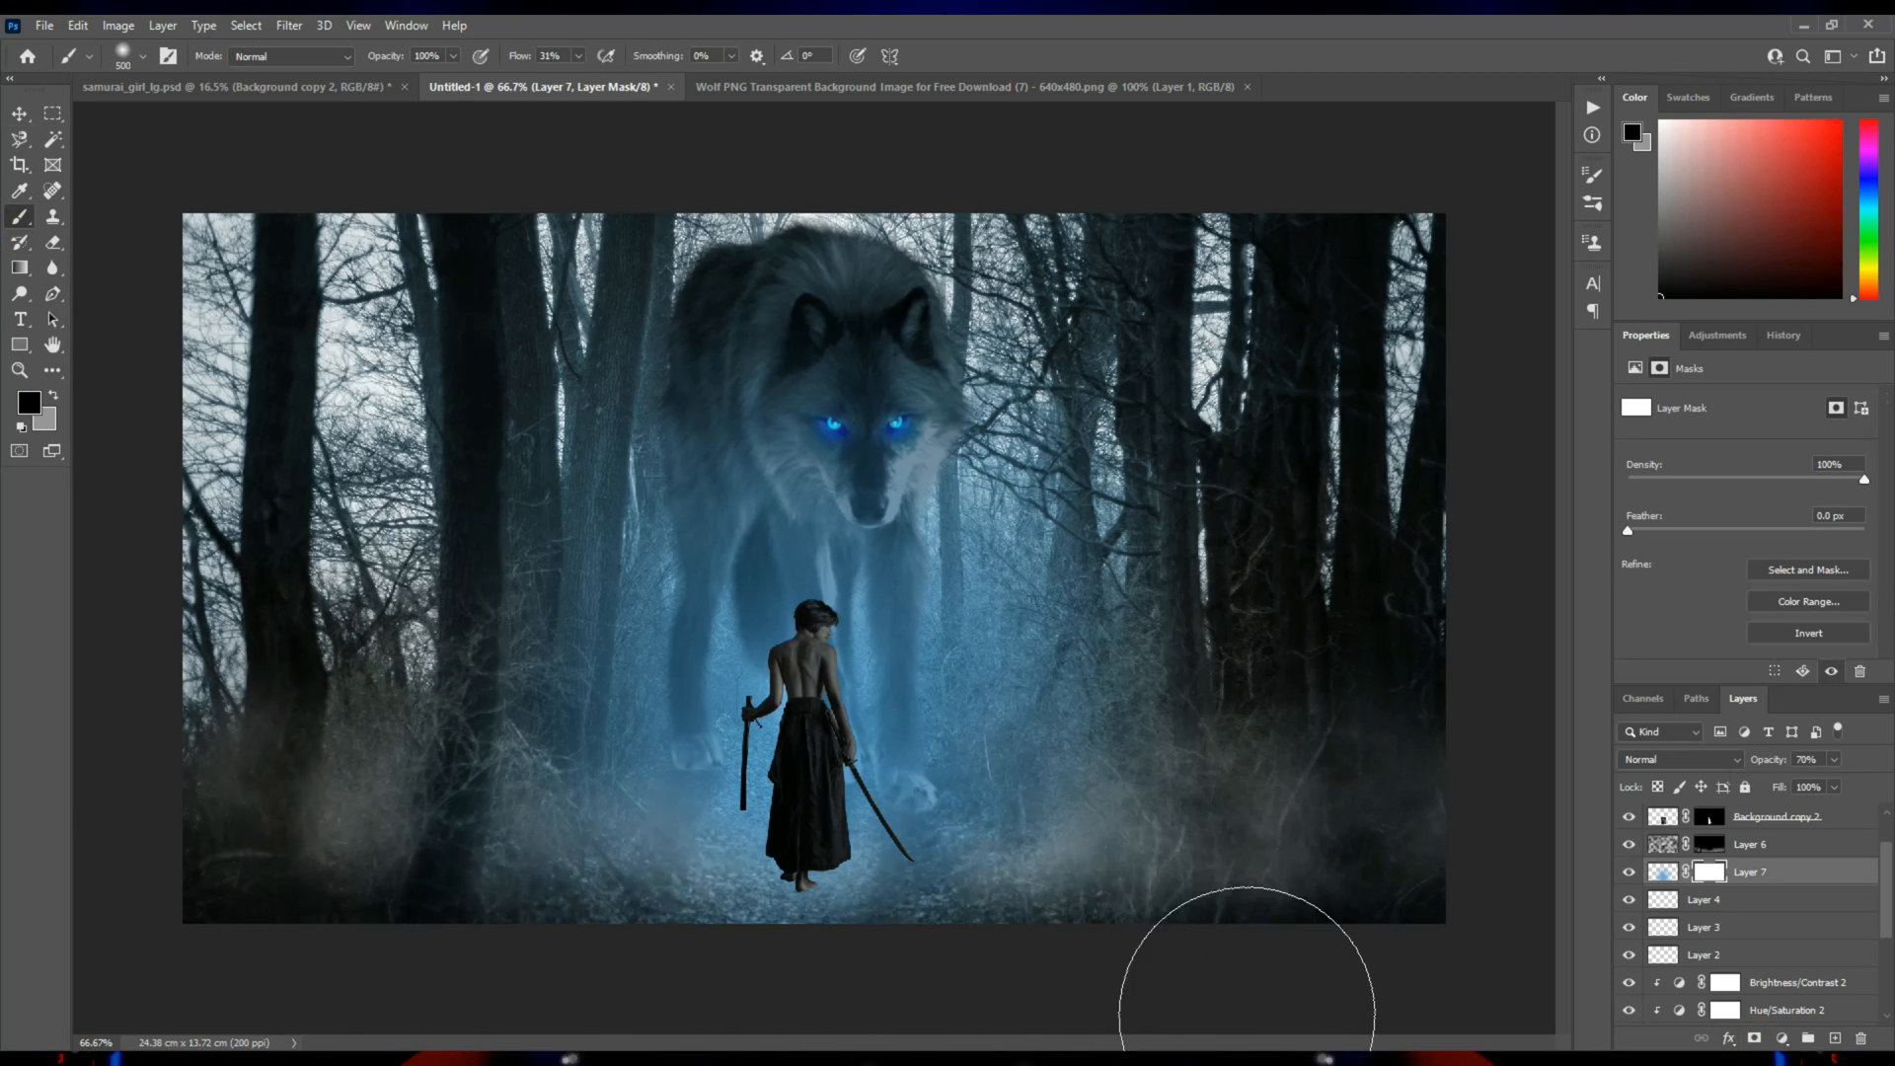
left_click_drag(306, 972, 1418, 971)
mouse_move(1101, 959)
left_mouse_down()
mouse_move(513, 972)
mouse_move(718, 1014)
left_mouse_up()
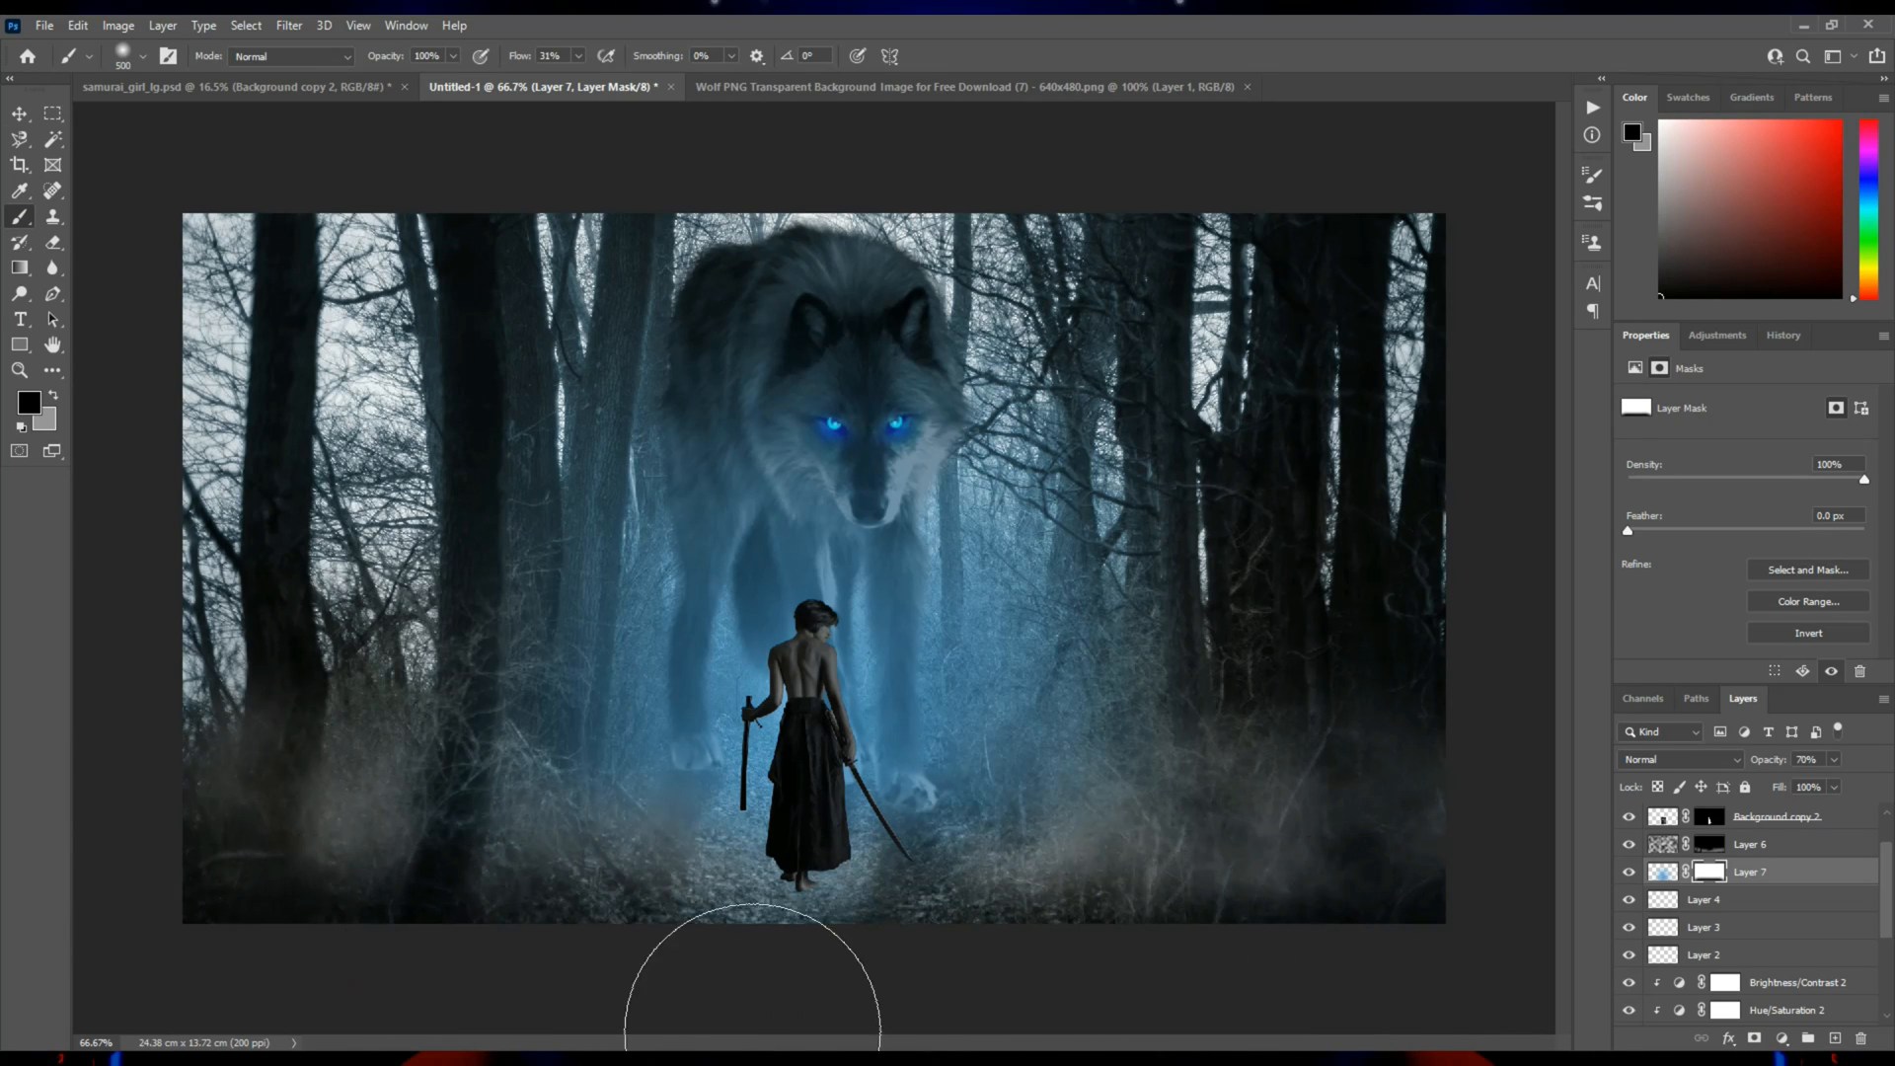
Add a new layer directly below the samurai's layer and set the foreground color to black.
left_click(19, 113)
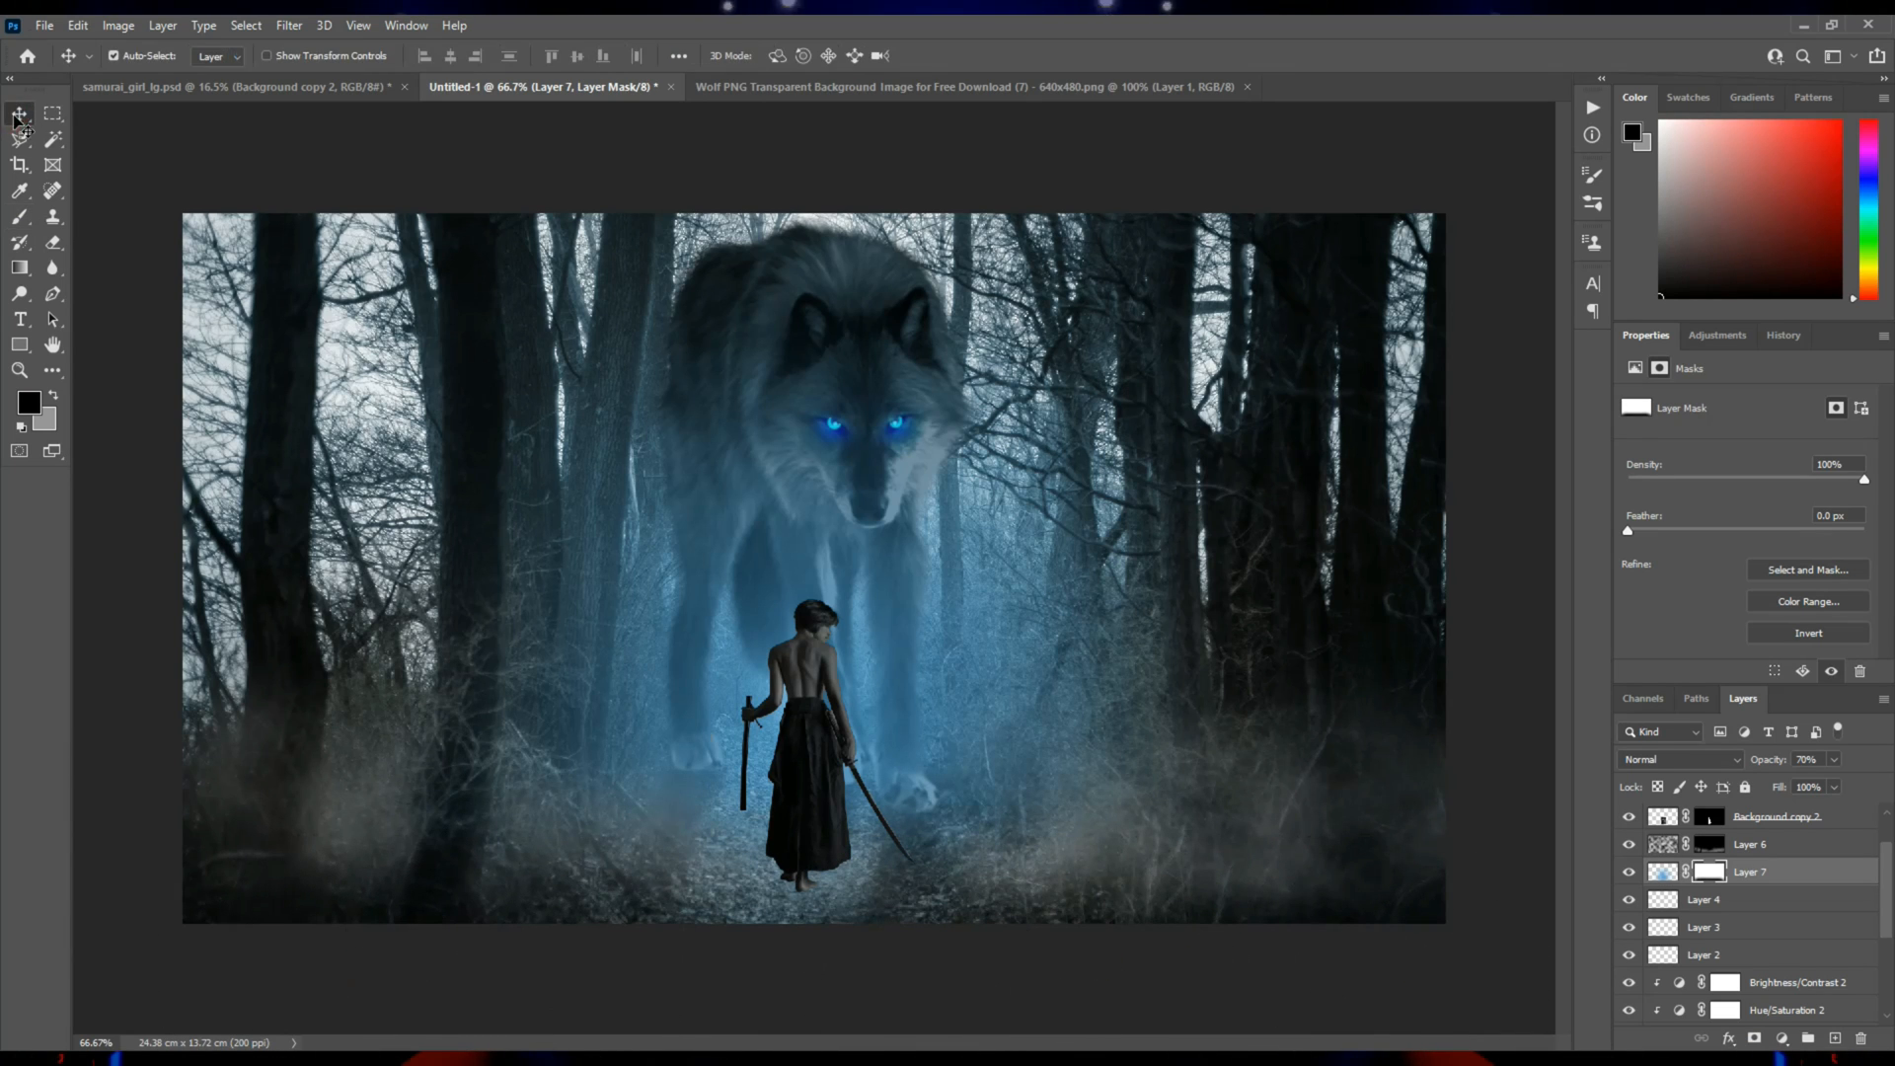
left_click(816, 839)
key("z")
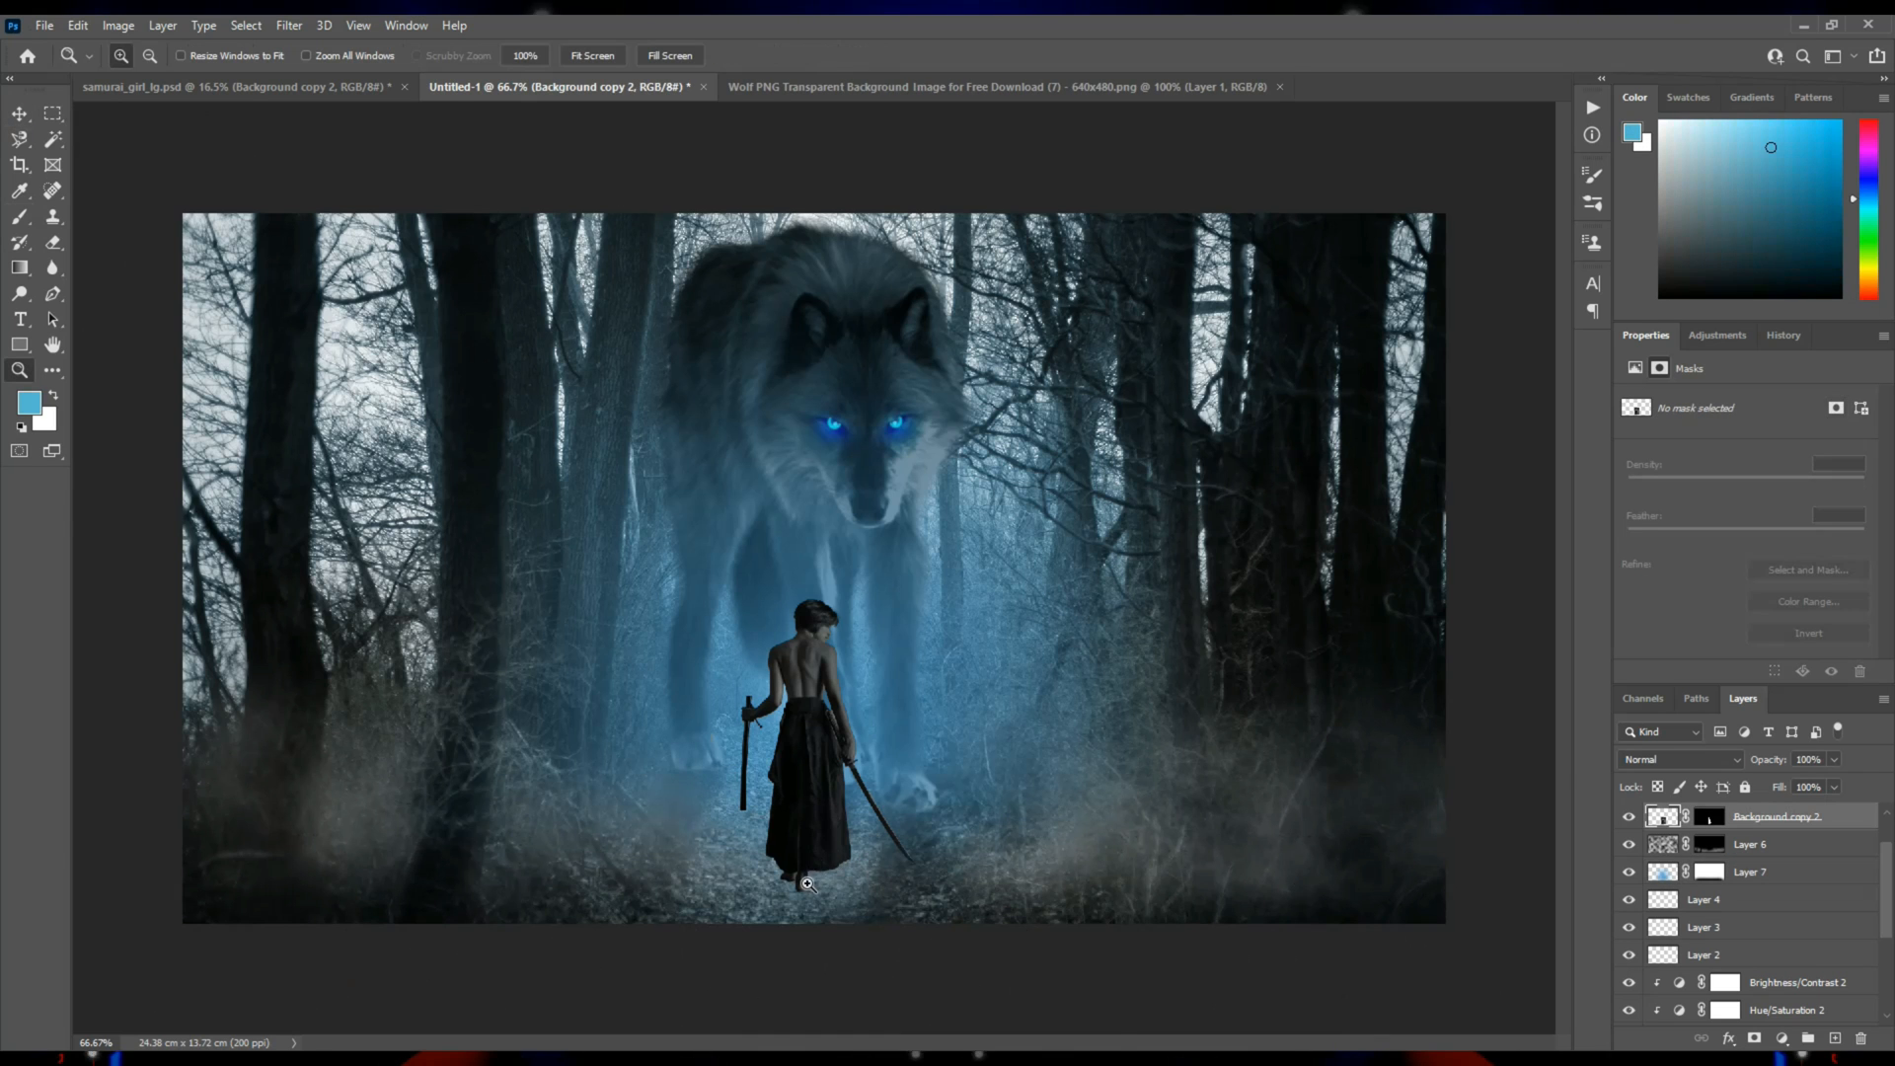
triple_click(805, 884)
left_click_drag(859, 892, 882, 649)
left_click(19, 219)
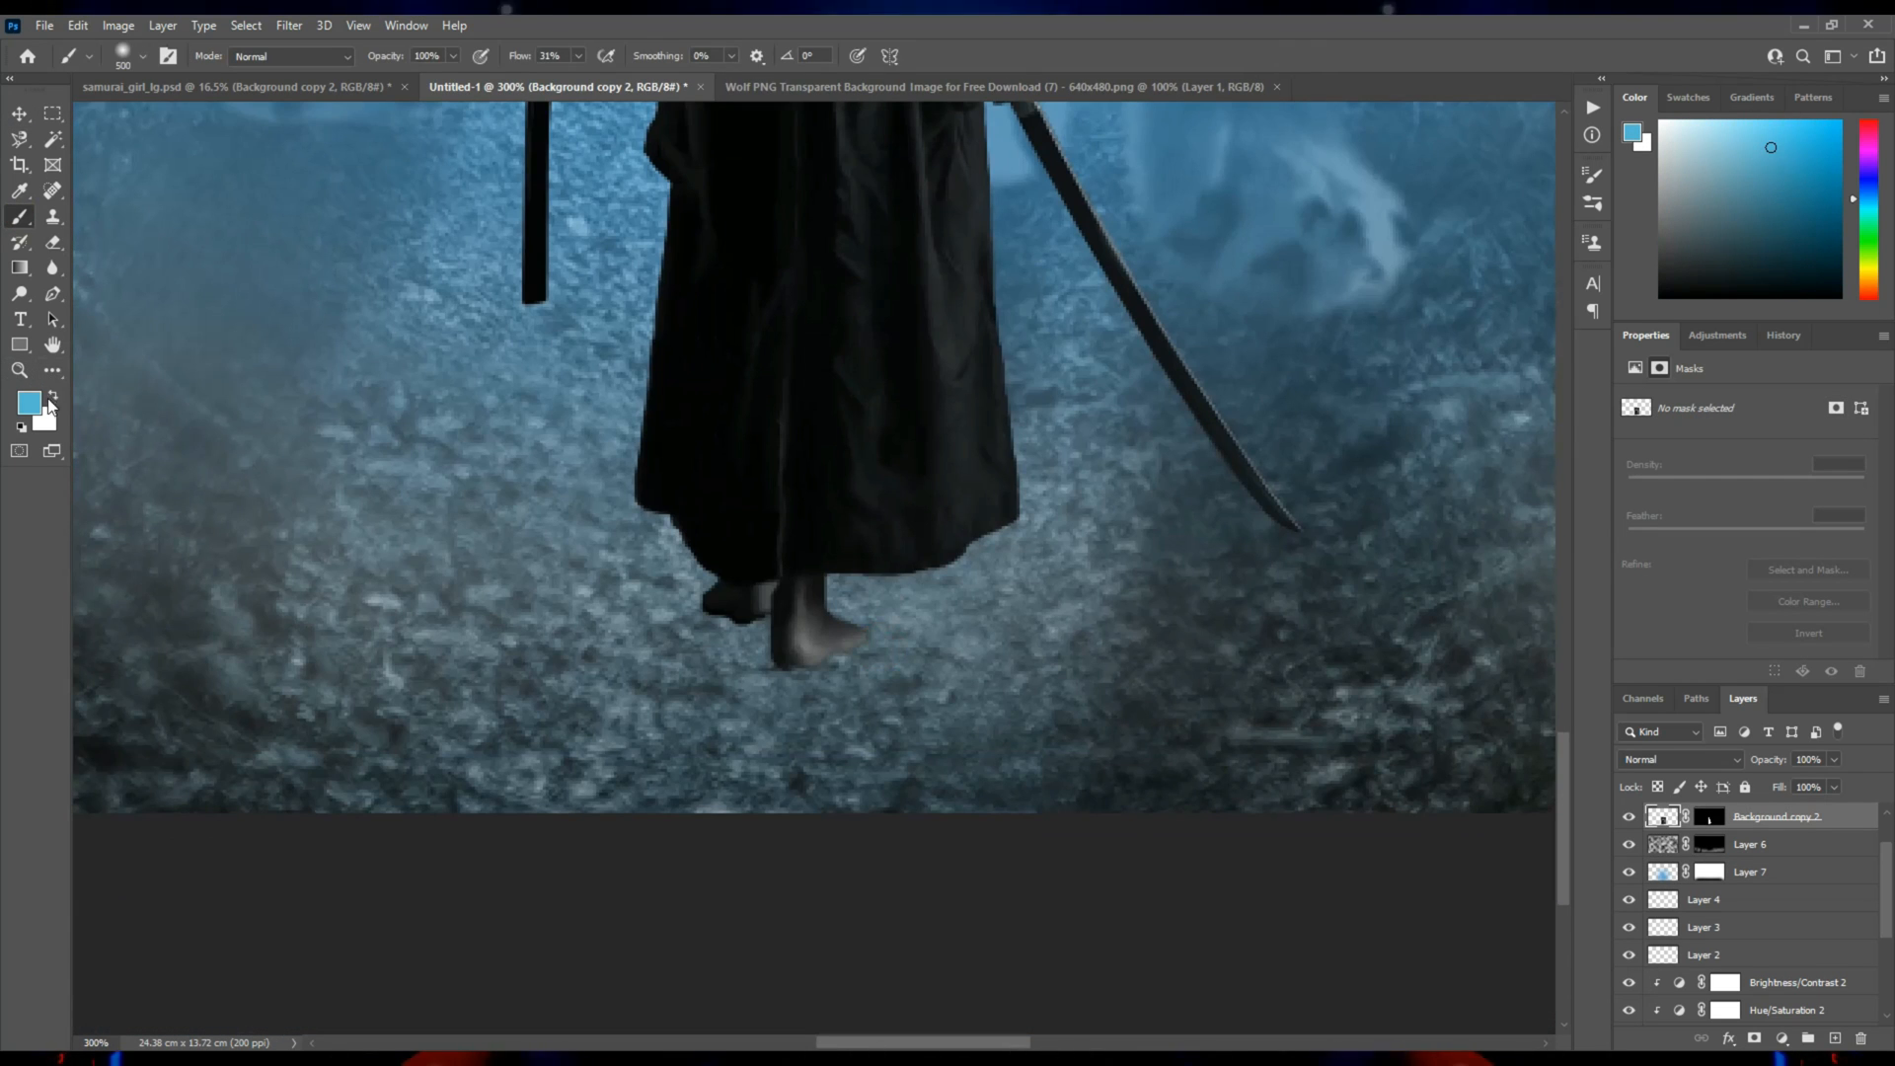
left_click(20, 426)
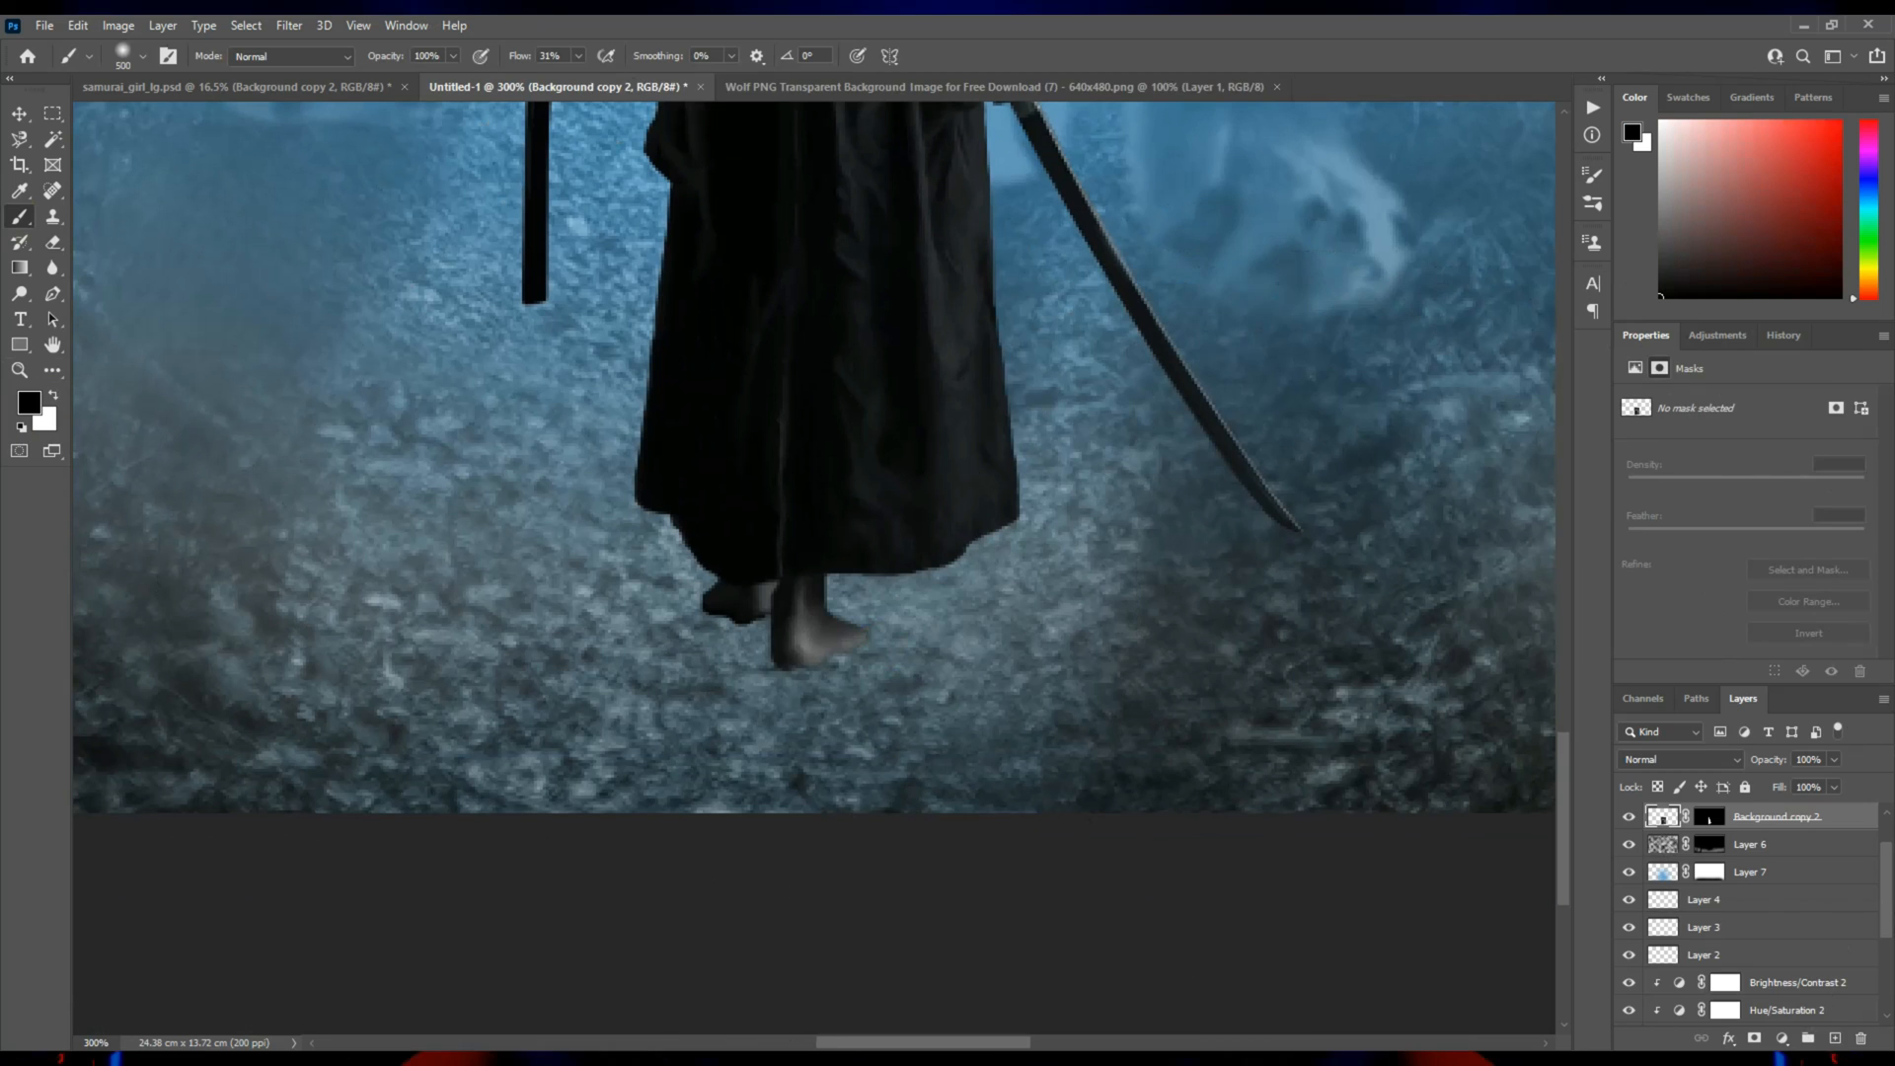
left_click(1835, 1038, "ctrl")
Paint a soft black shadow on the new layer from both of the samurai's feet down to the canvas's bottom edge.
key("bracketleft")
key("bracketleft")
key("bracketleft")
key("bracketleft")
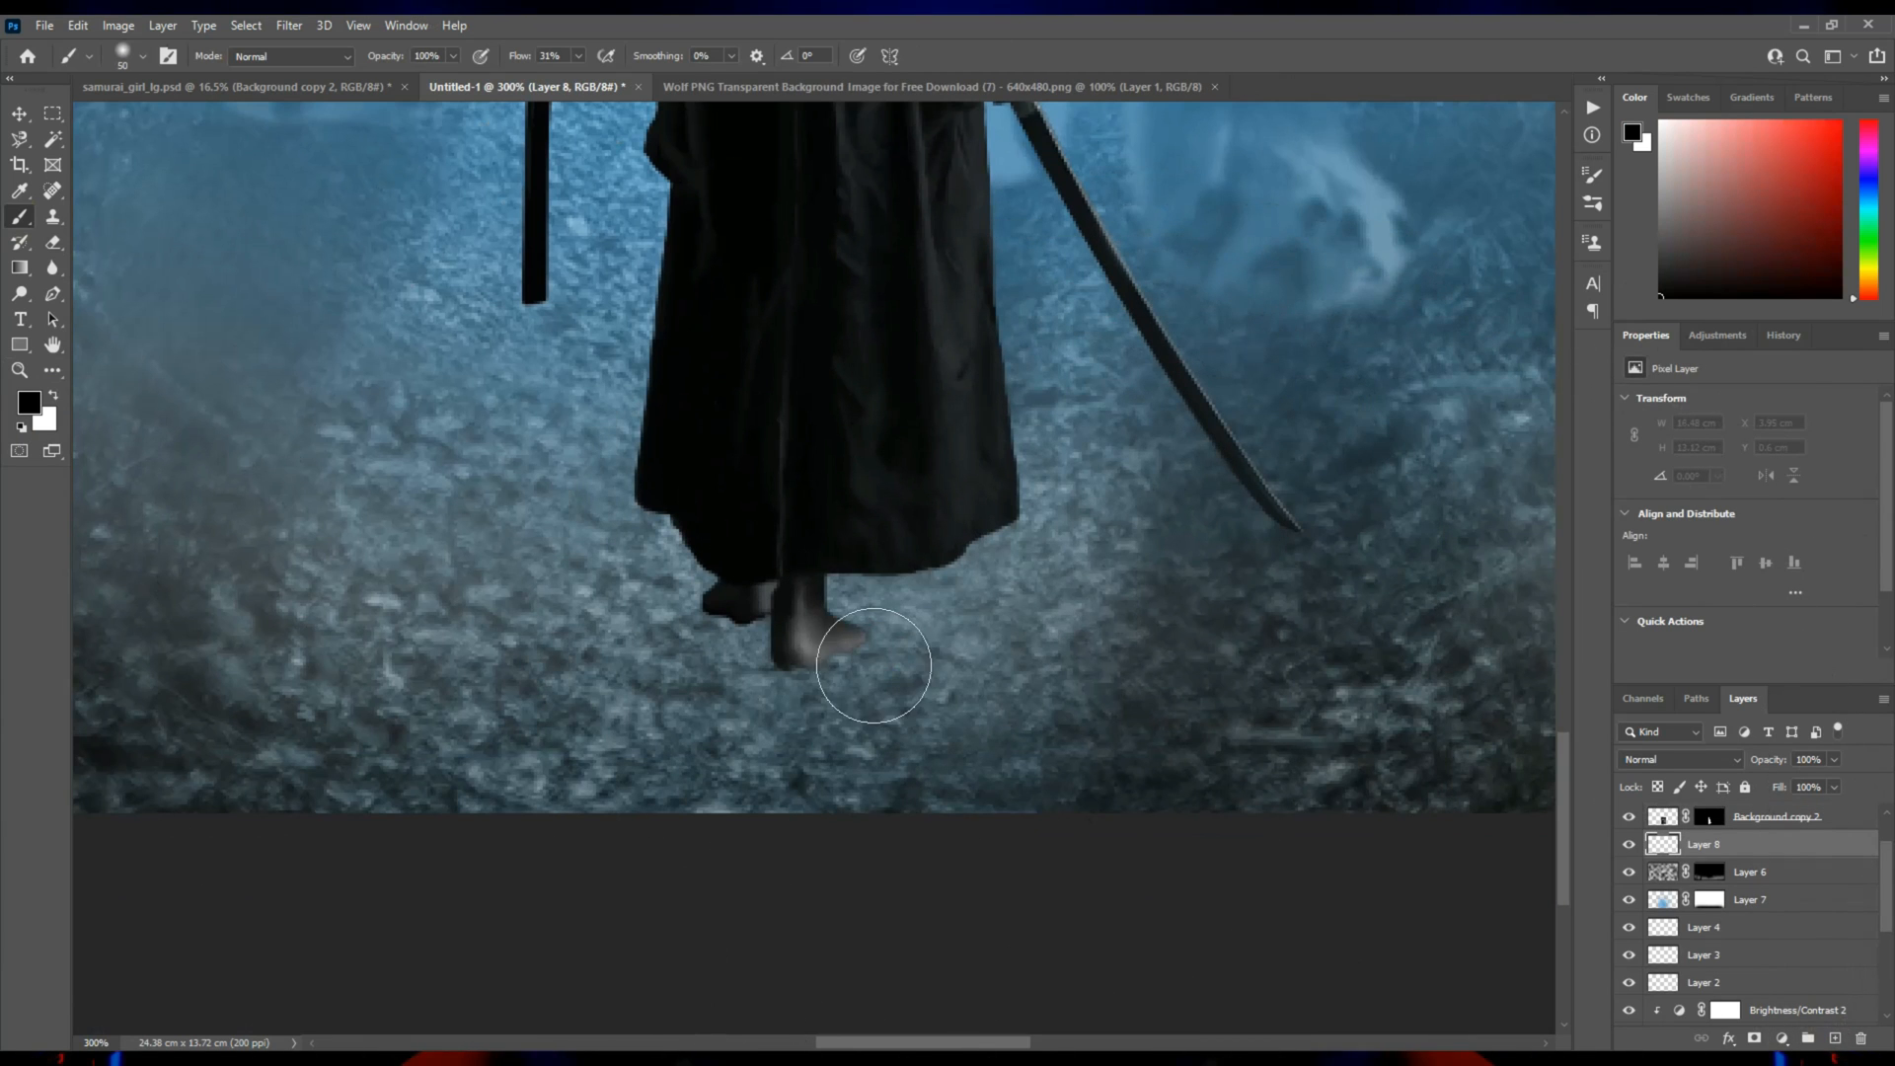
left_click_drag(853, 647, 770, 821)
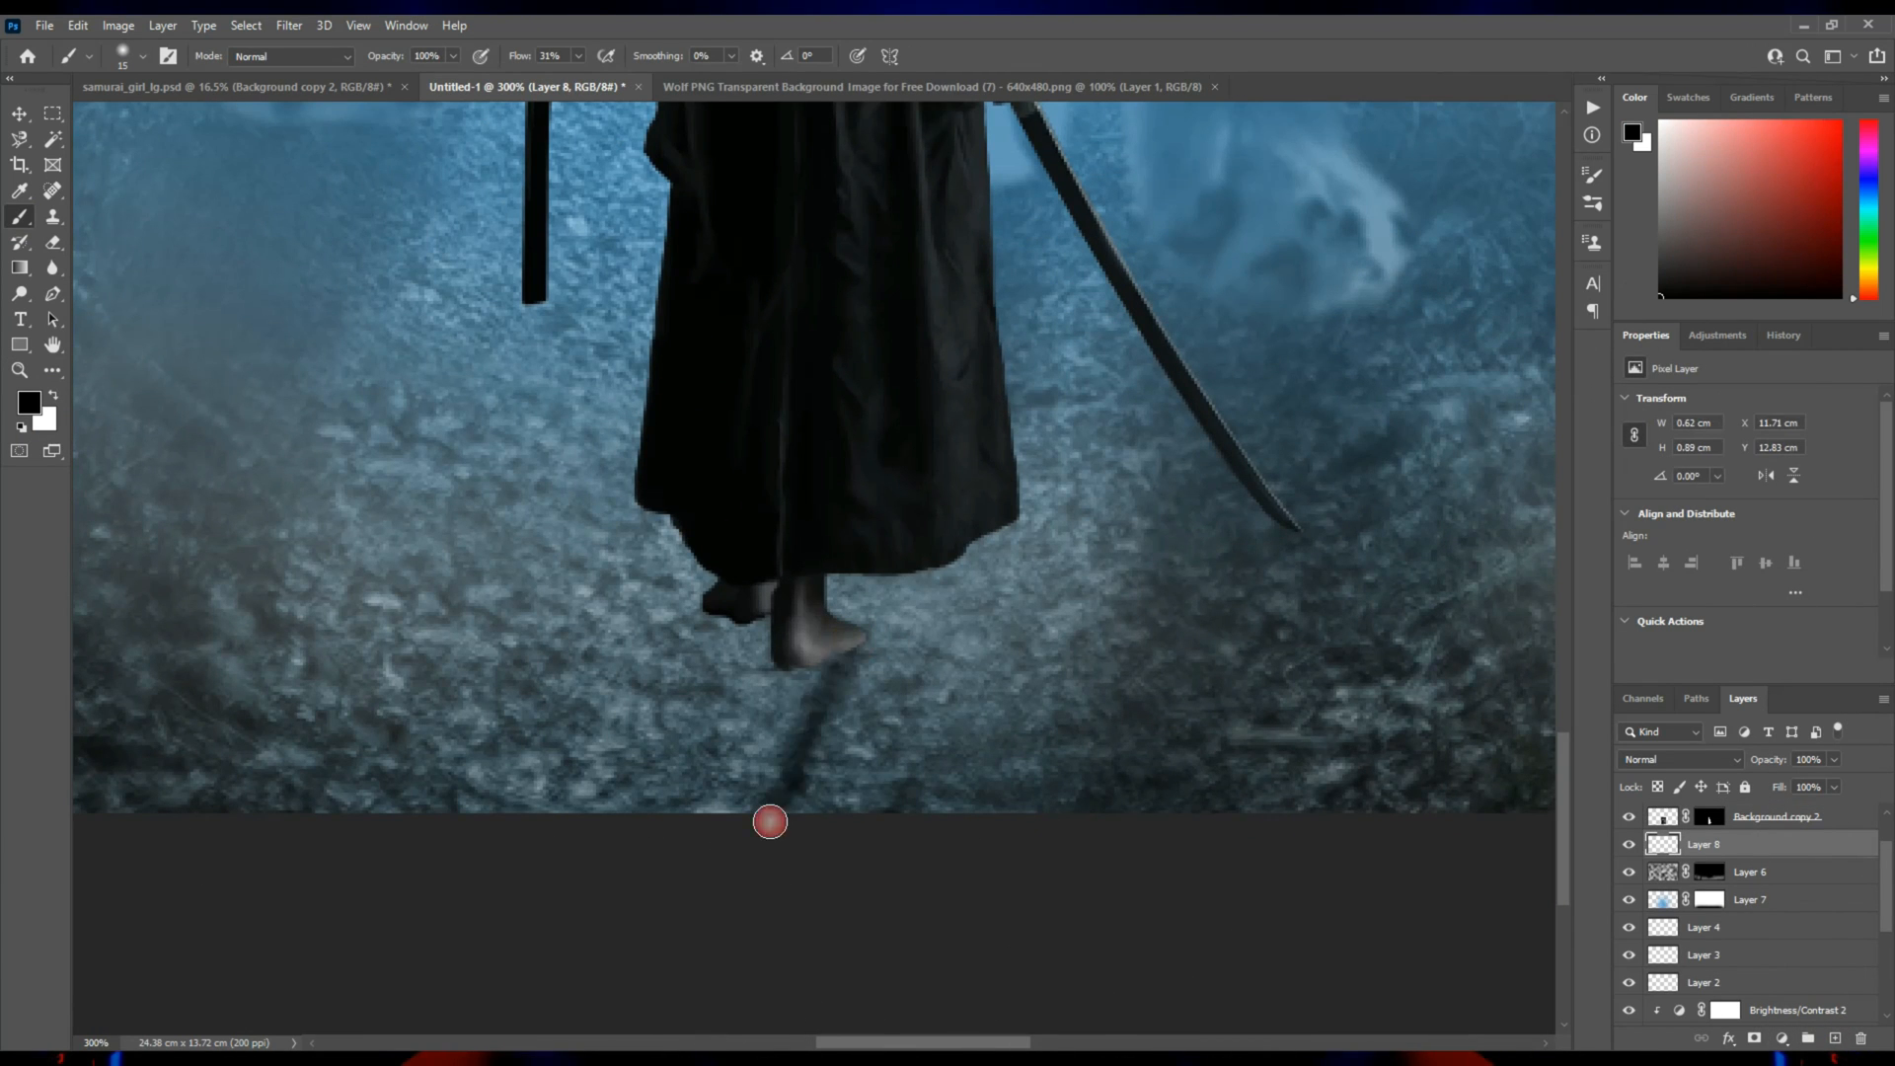
mouse_move(800, 712)
left_mouse_down()
mouse_move(747, 831)
mouse_move(812, 625)
mouse_move(726, 865)
mouse_move(781, 642)
mouse_move(756, 609)
mouse_move(680, 865)
mouse_move(739, 602)
mouse_move(650, 859)
mouse_move(713, 611)
mouse_move(735, 653)
mouse_move(695, 772)
mouse_move(736, 731)
mouse_move(746, 755)
mouse_move(713, 744)
mouse_move(707, 820)
mouse_move(801, 771)
mouse_move(802, 872)
mouse_move(837, 804)
mouse_move(841, 868)
mouse_move(651, 753)
mouse_move(585, 800)
left_mouse_up()
key("bracketright")
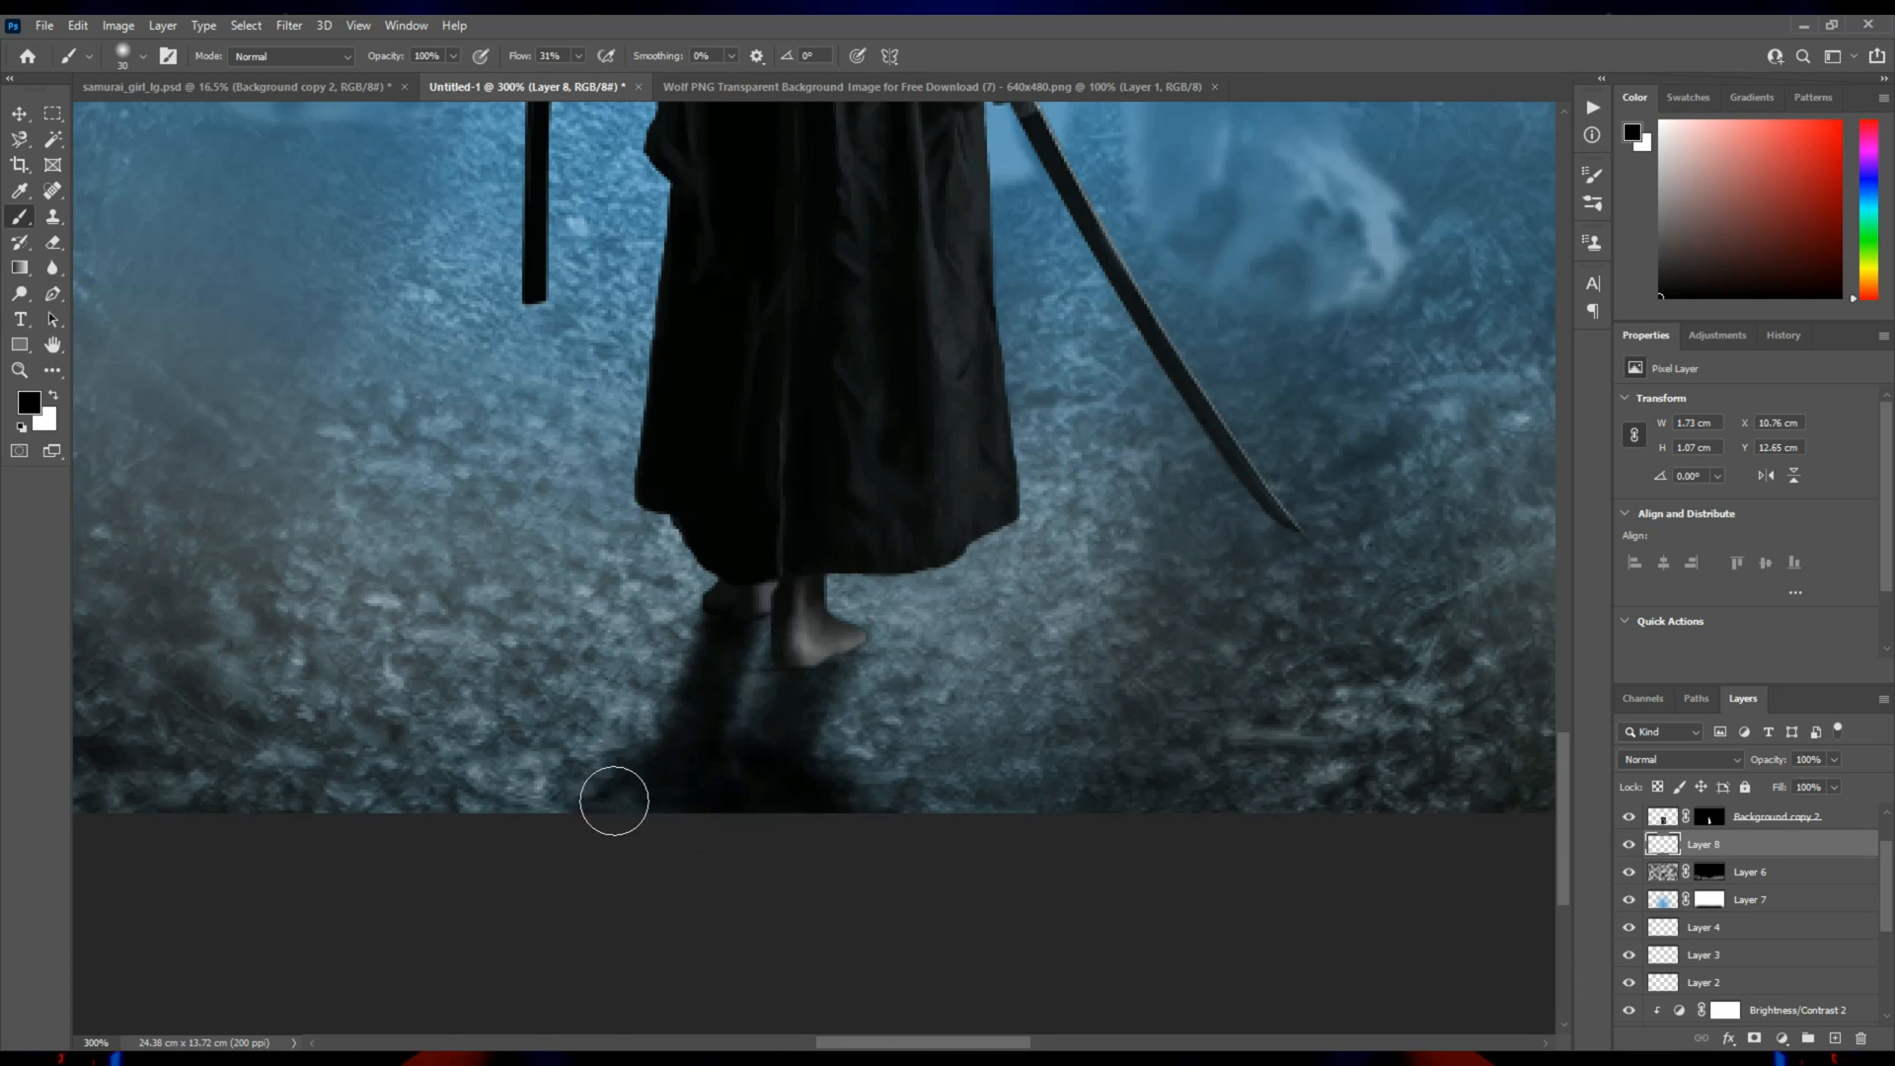
Reduce the opacity of the samurai's shadow layer to 75%.
left_click(1833, 759)
left_click_drag(1824, 785, 1821, 785)
key("z")
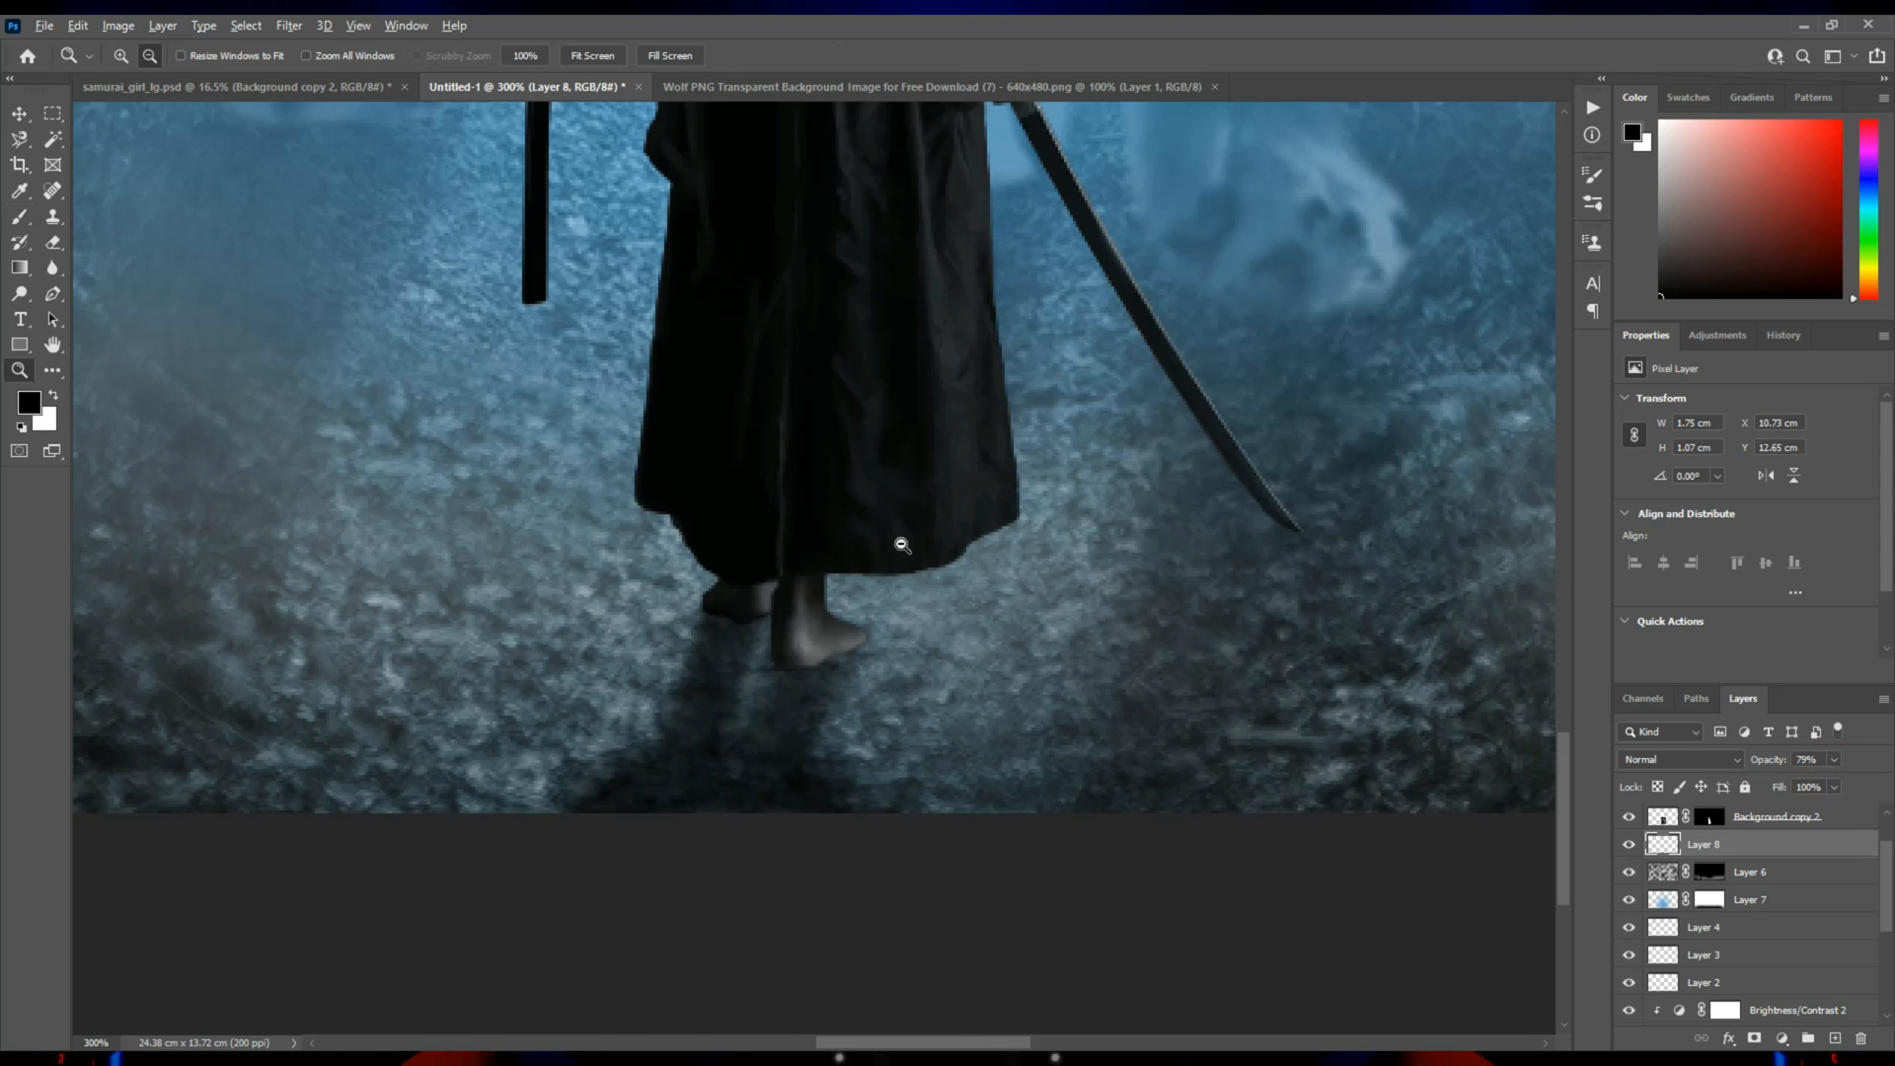
left_click(898, 543, "alt")
left_click(898, 543, "alt")
left_click(898, 543, "alt")
left_click(822, 782)
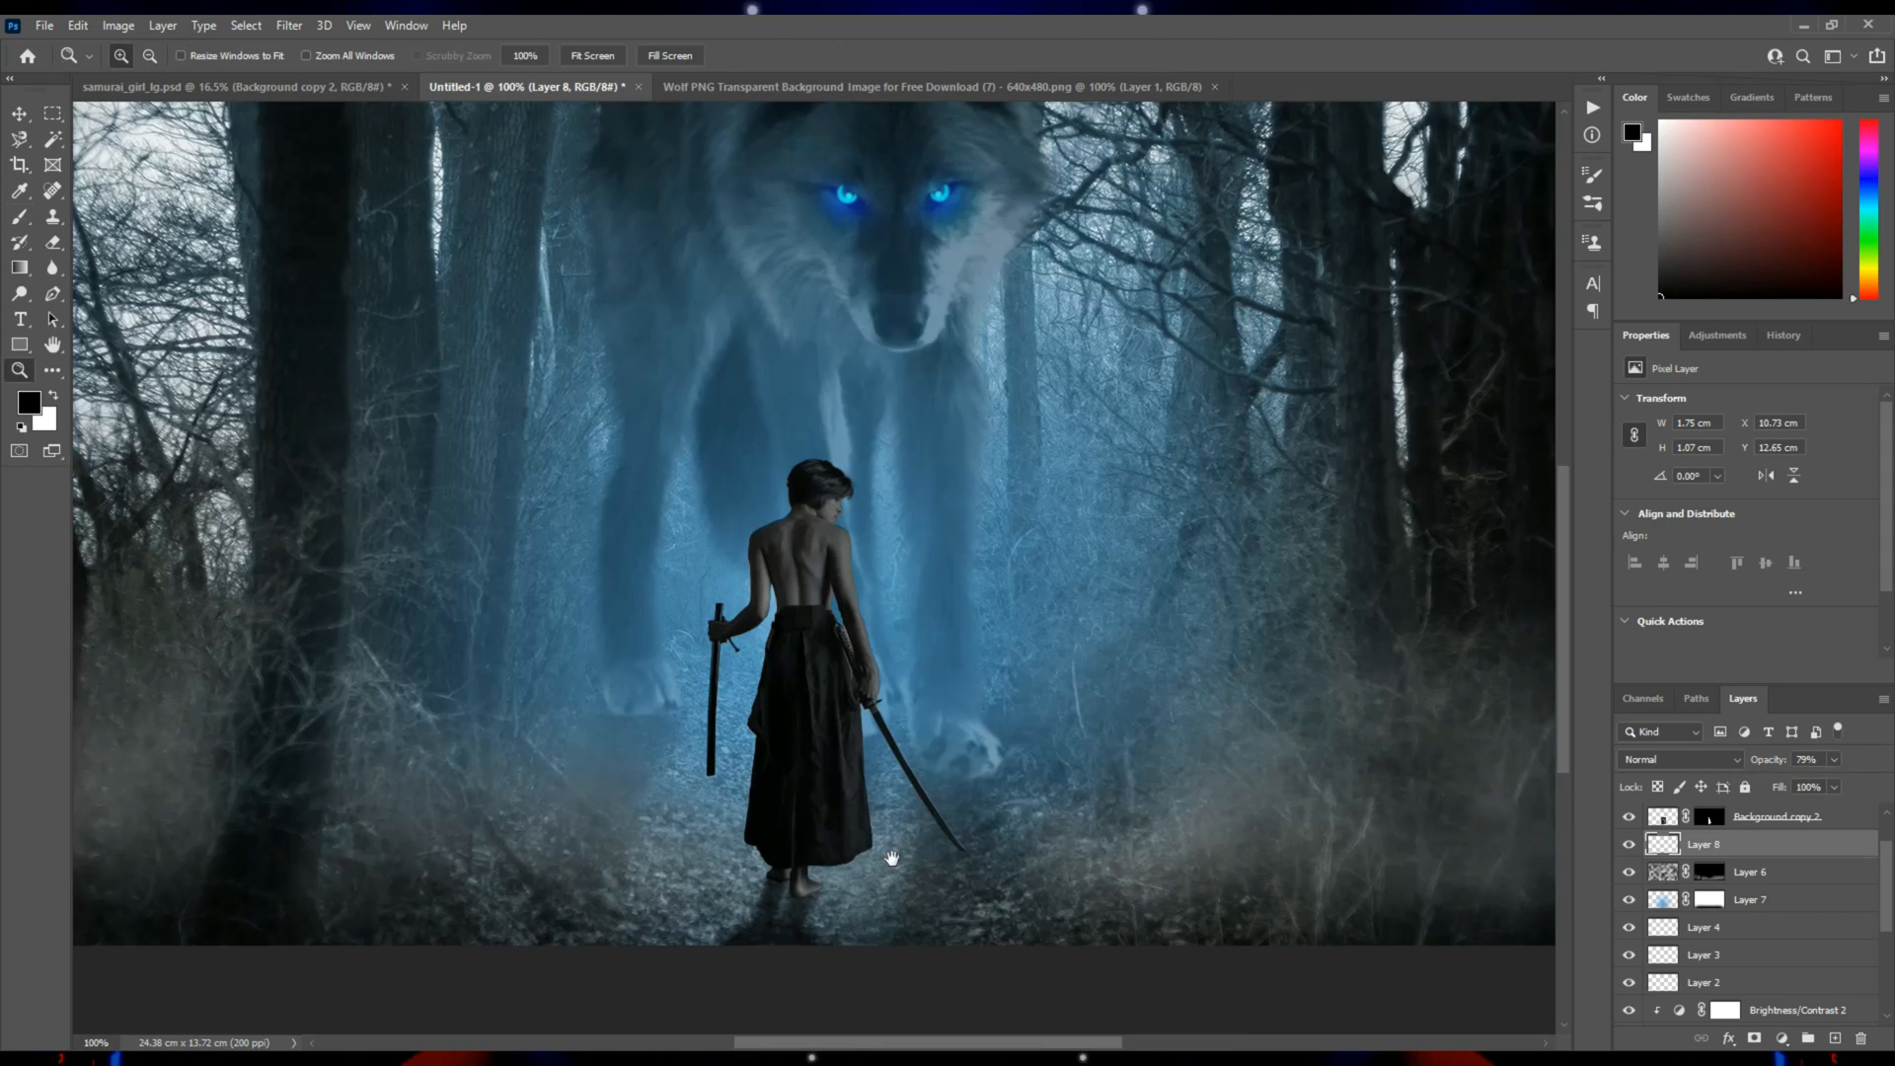
scroll(848, 760, "down", 2)
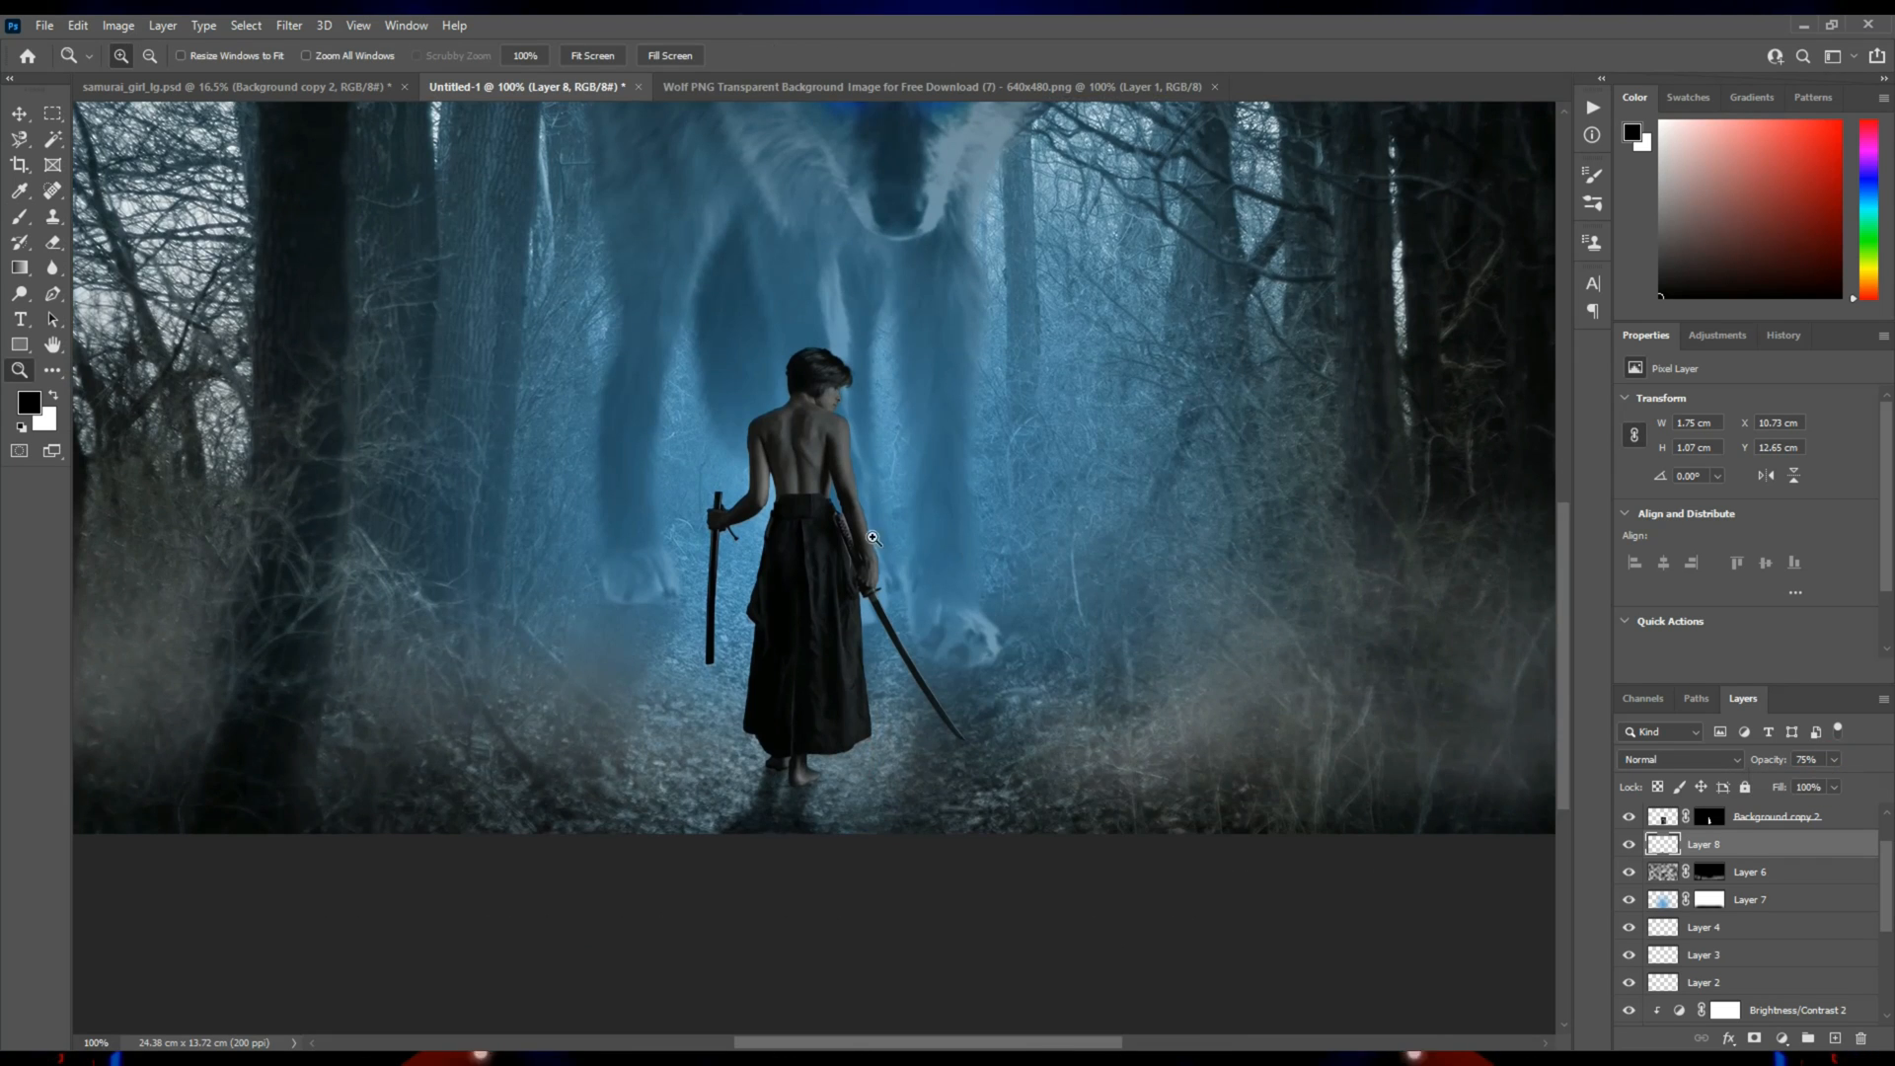
left_click(966, 554, "alt")
Add a new layer at the top of the layer stack and fill it with the Clouds render filter.
key("v")
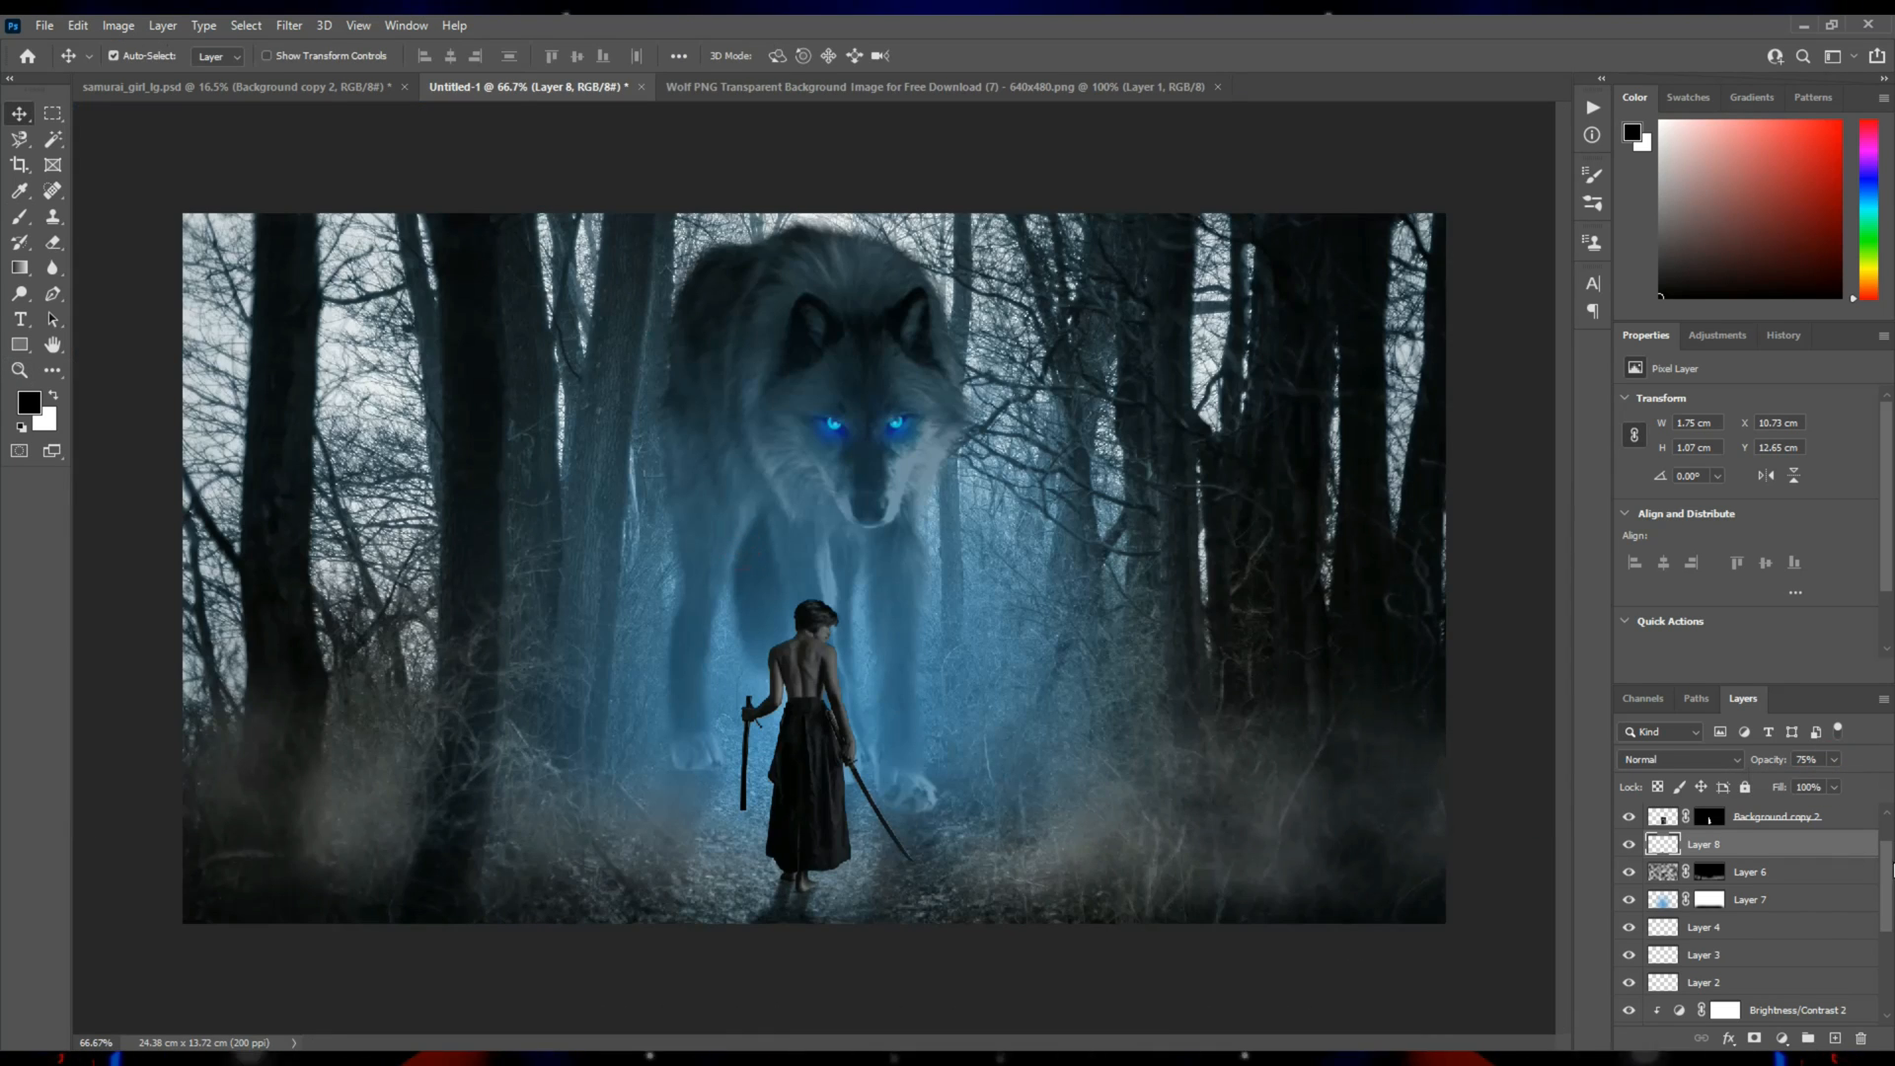
scroll(1836, 867, "up", 2)
left_click(1767, 818)
left_click(1836, 1039)
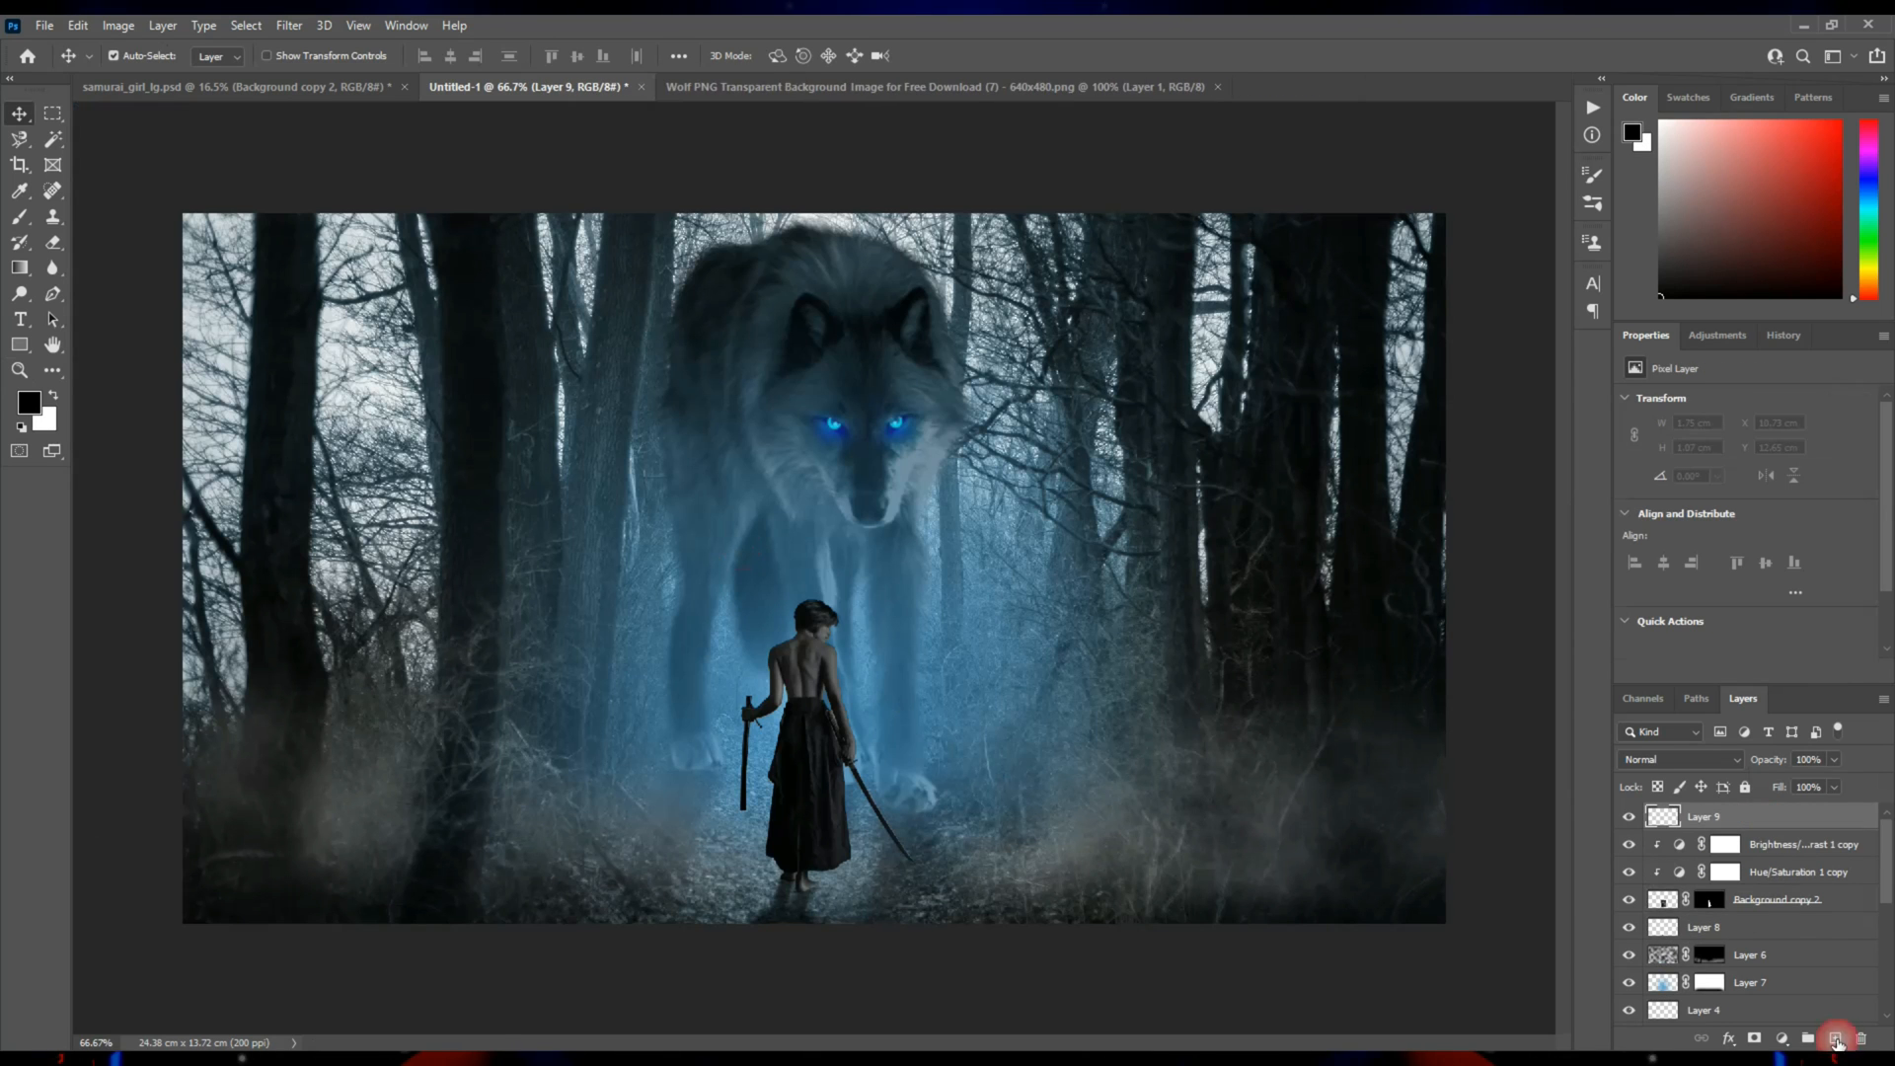
left_click(289, 25)
mouse_move(353, 373)
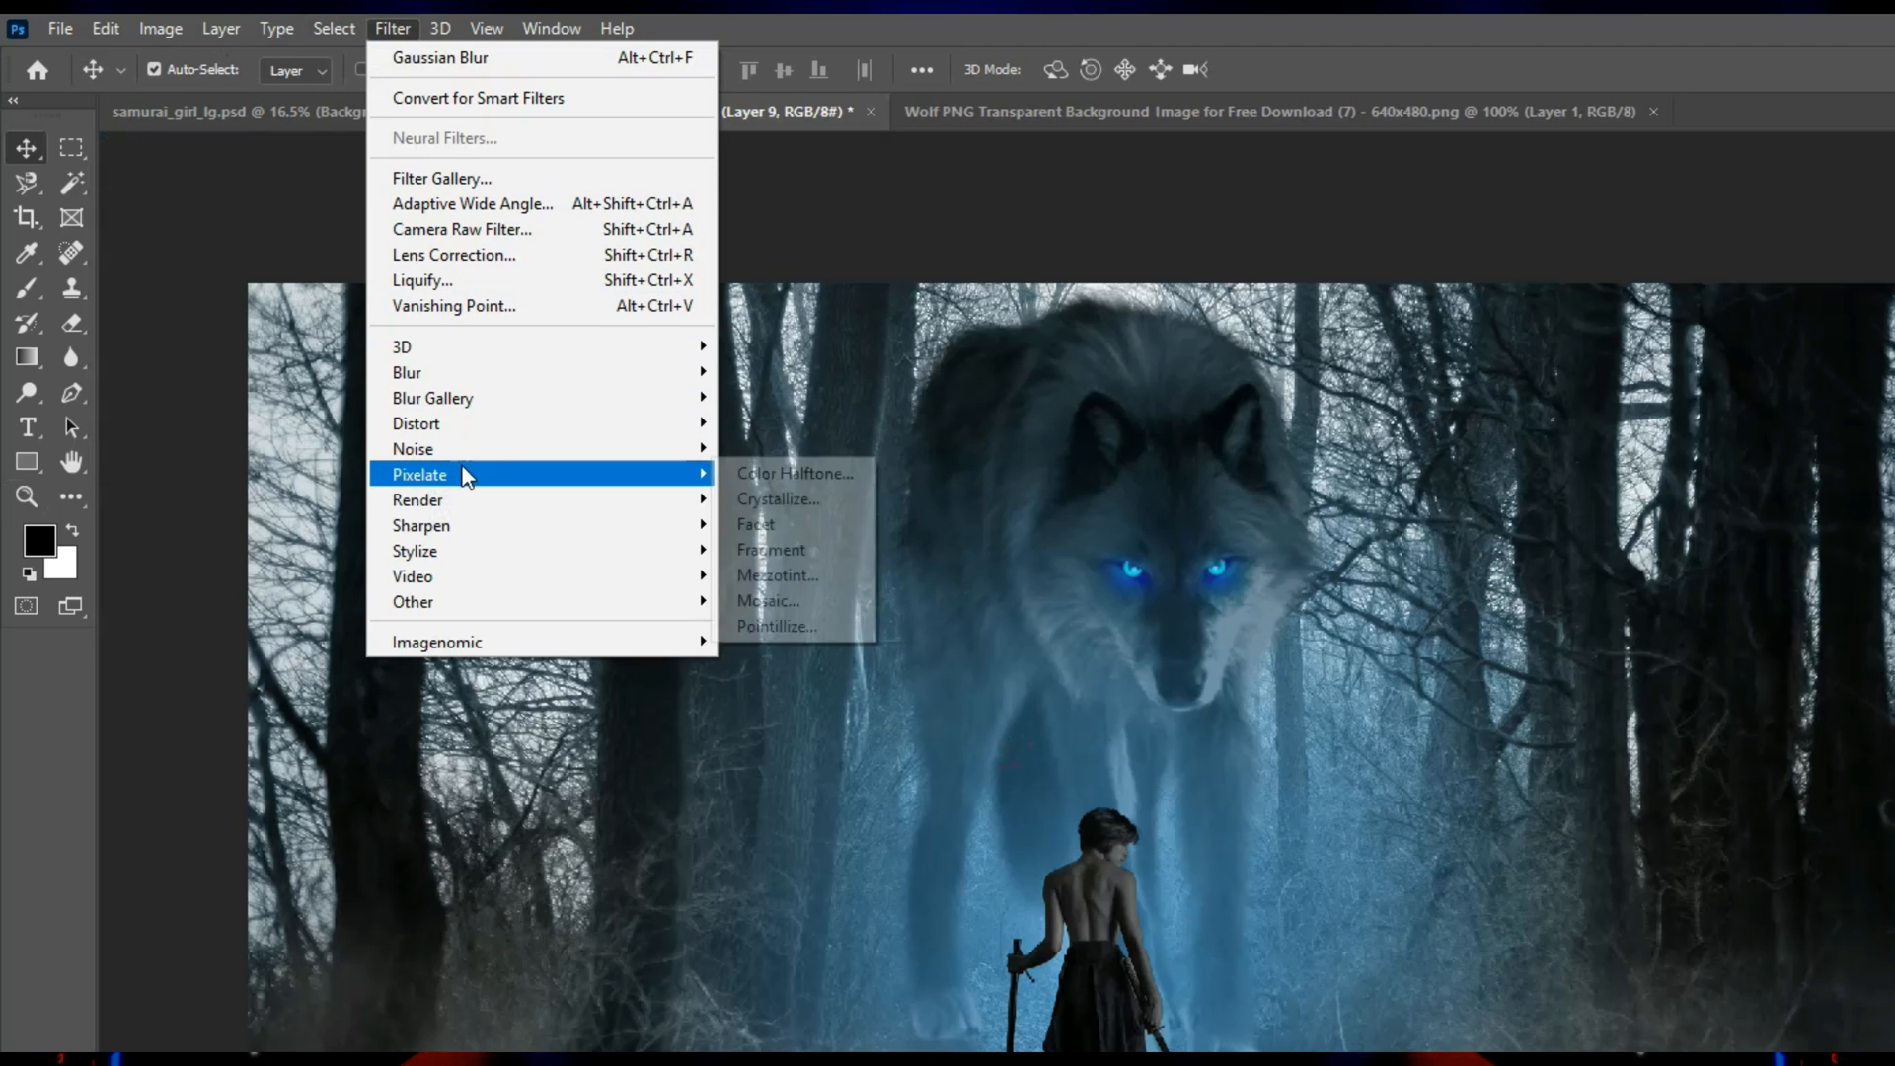
left_click(768, 586)
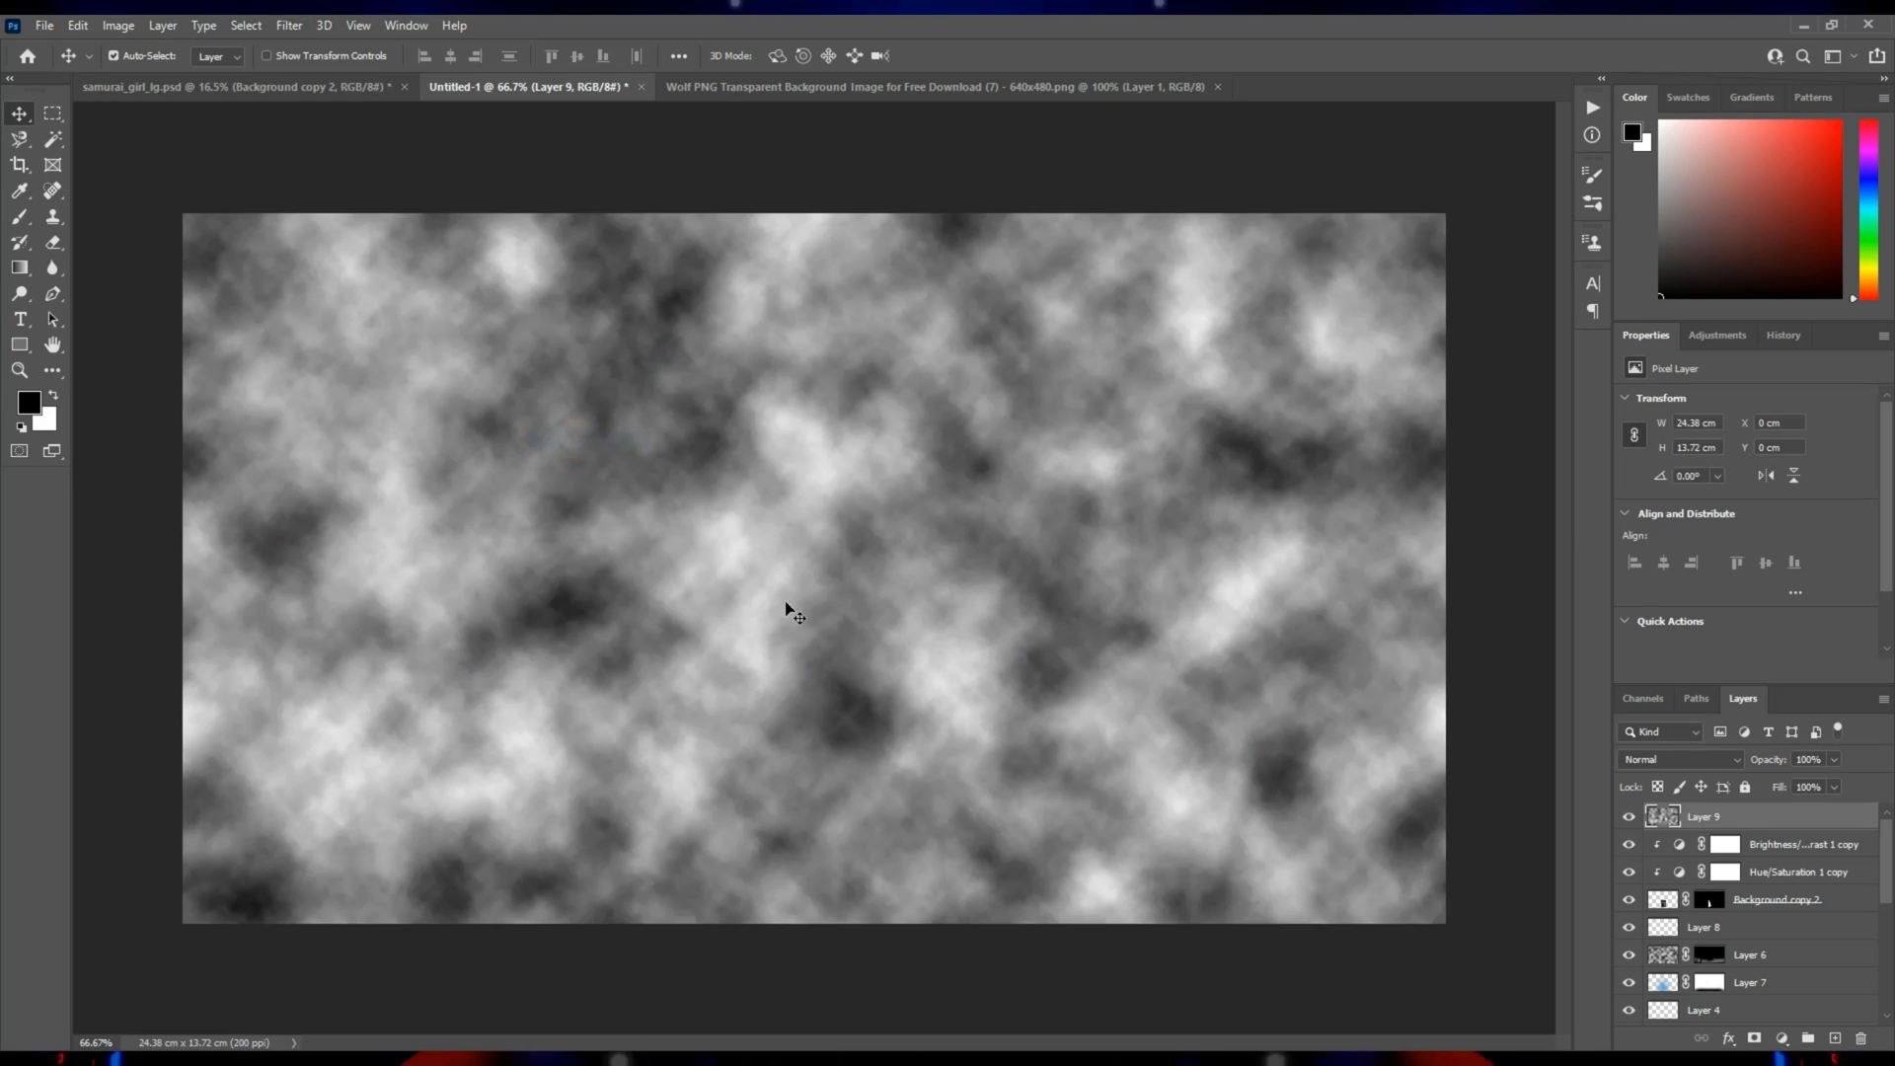
Move the clouds layer down and scale it proportionally to 165.42%, with its upper edge 2.37 cm below the canvas's top.
left_click_drag(794, 612, 746, 841)
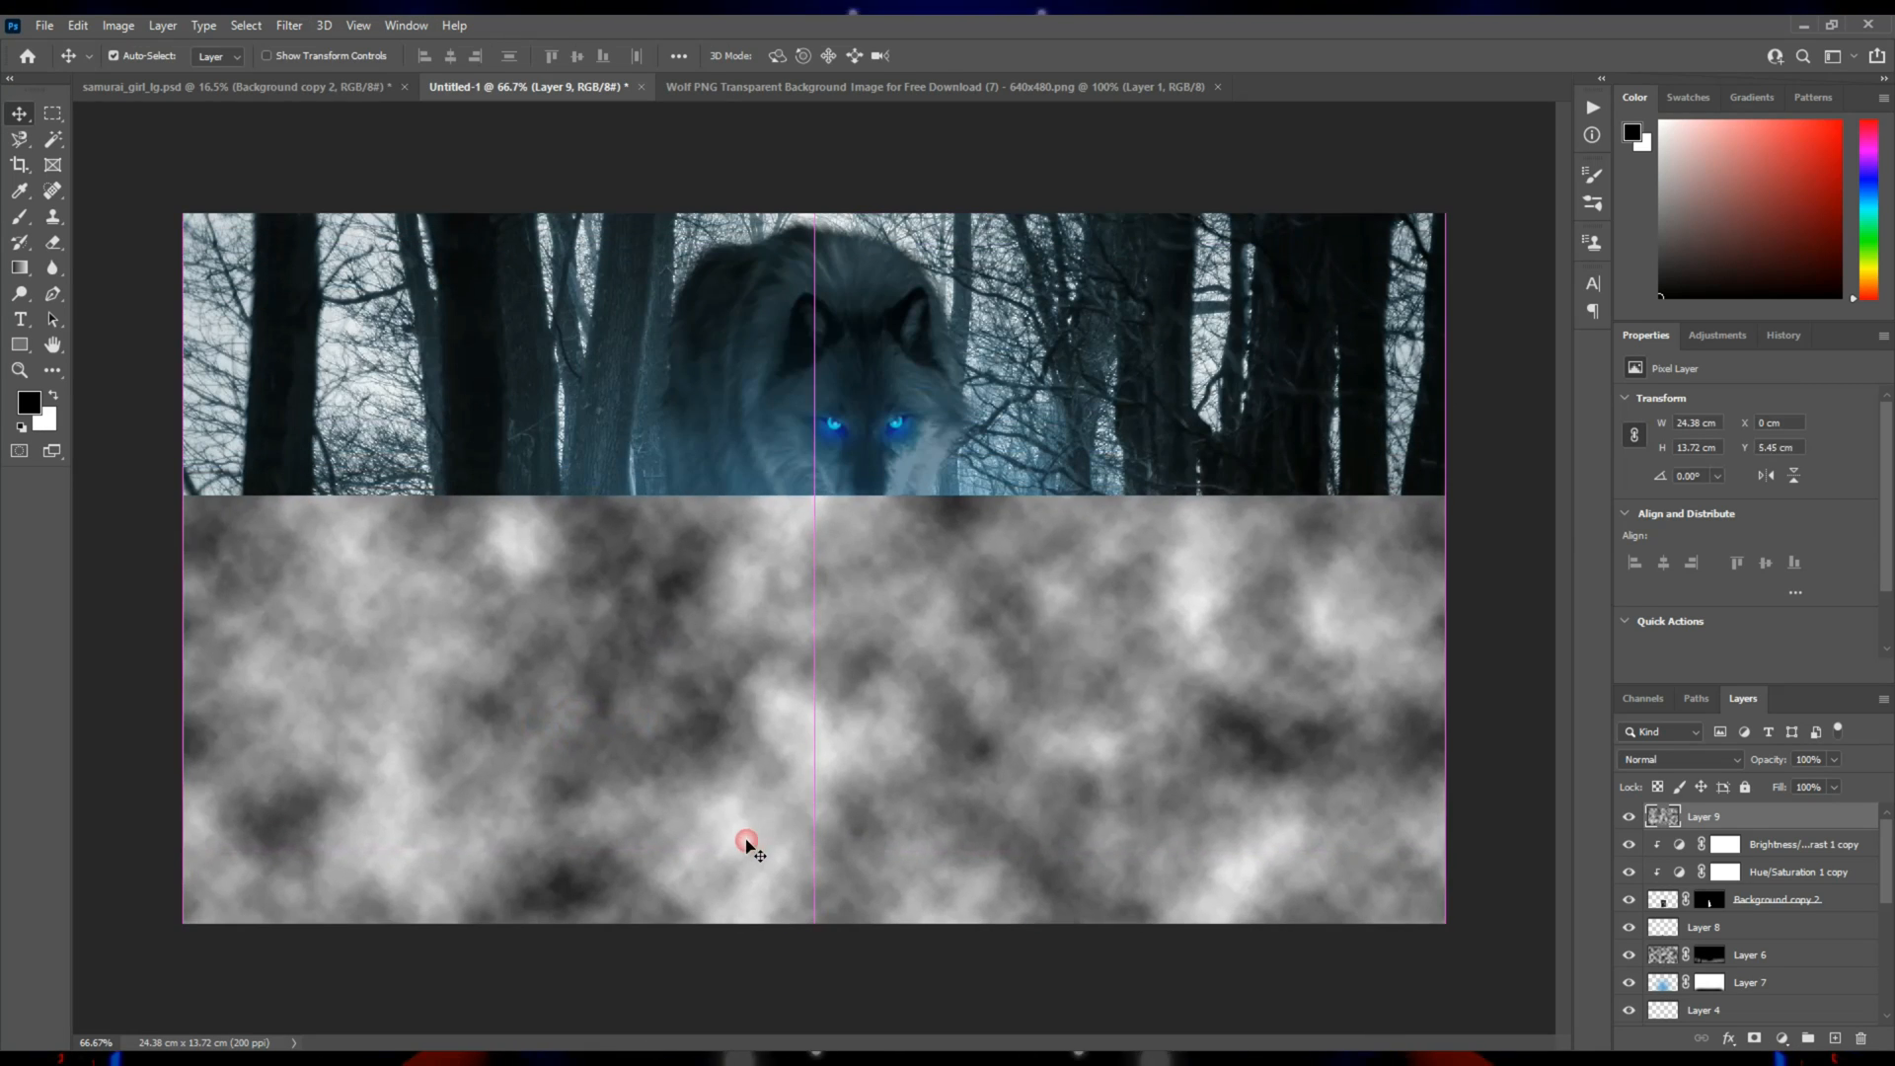
key("ctrl+t")
left_click_drag(814, 499, 831, 22)
left_click_drag(833, 484, 833, 576)
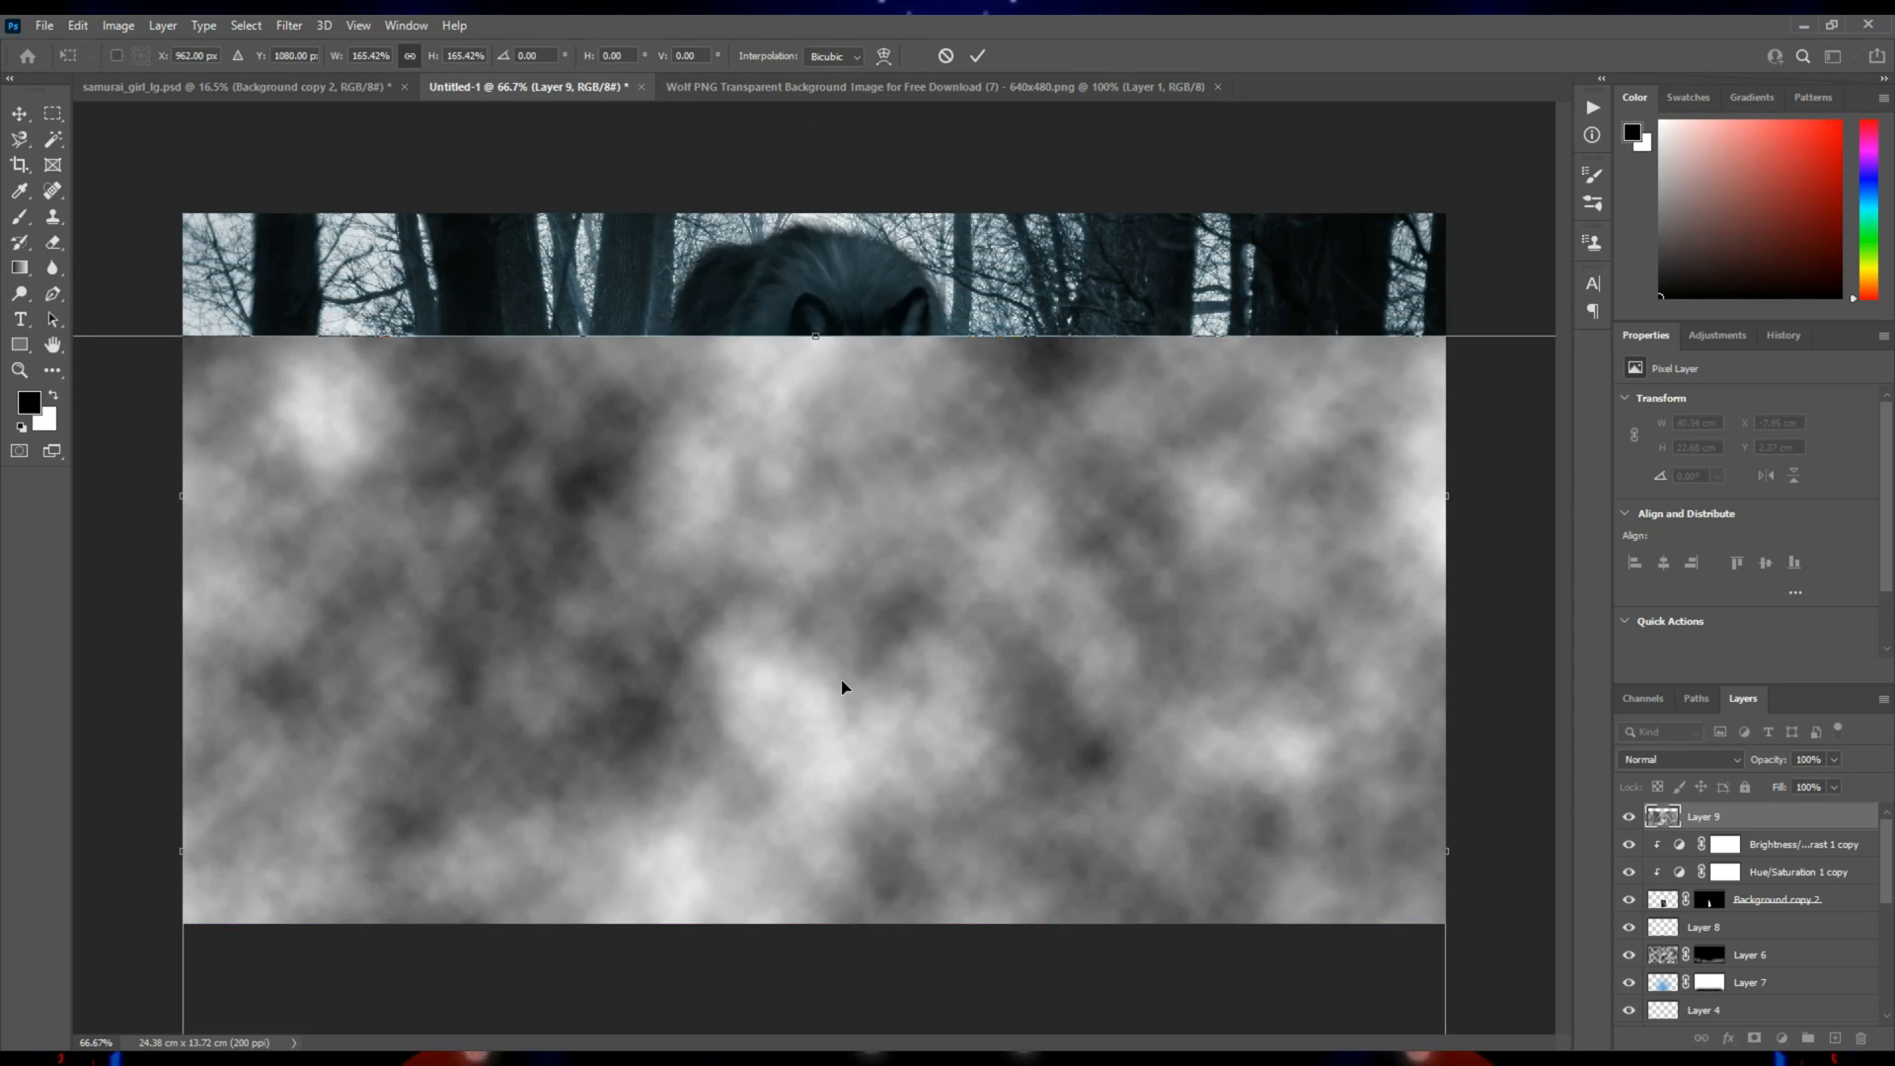
key("Return")
Set the clouds layer's blend mode to Screen and hide the layer with a black mask.
left_click(1662, 760)
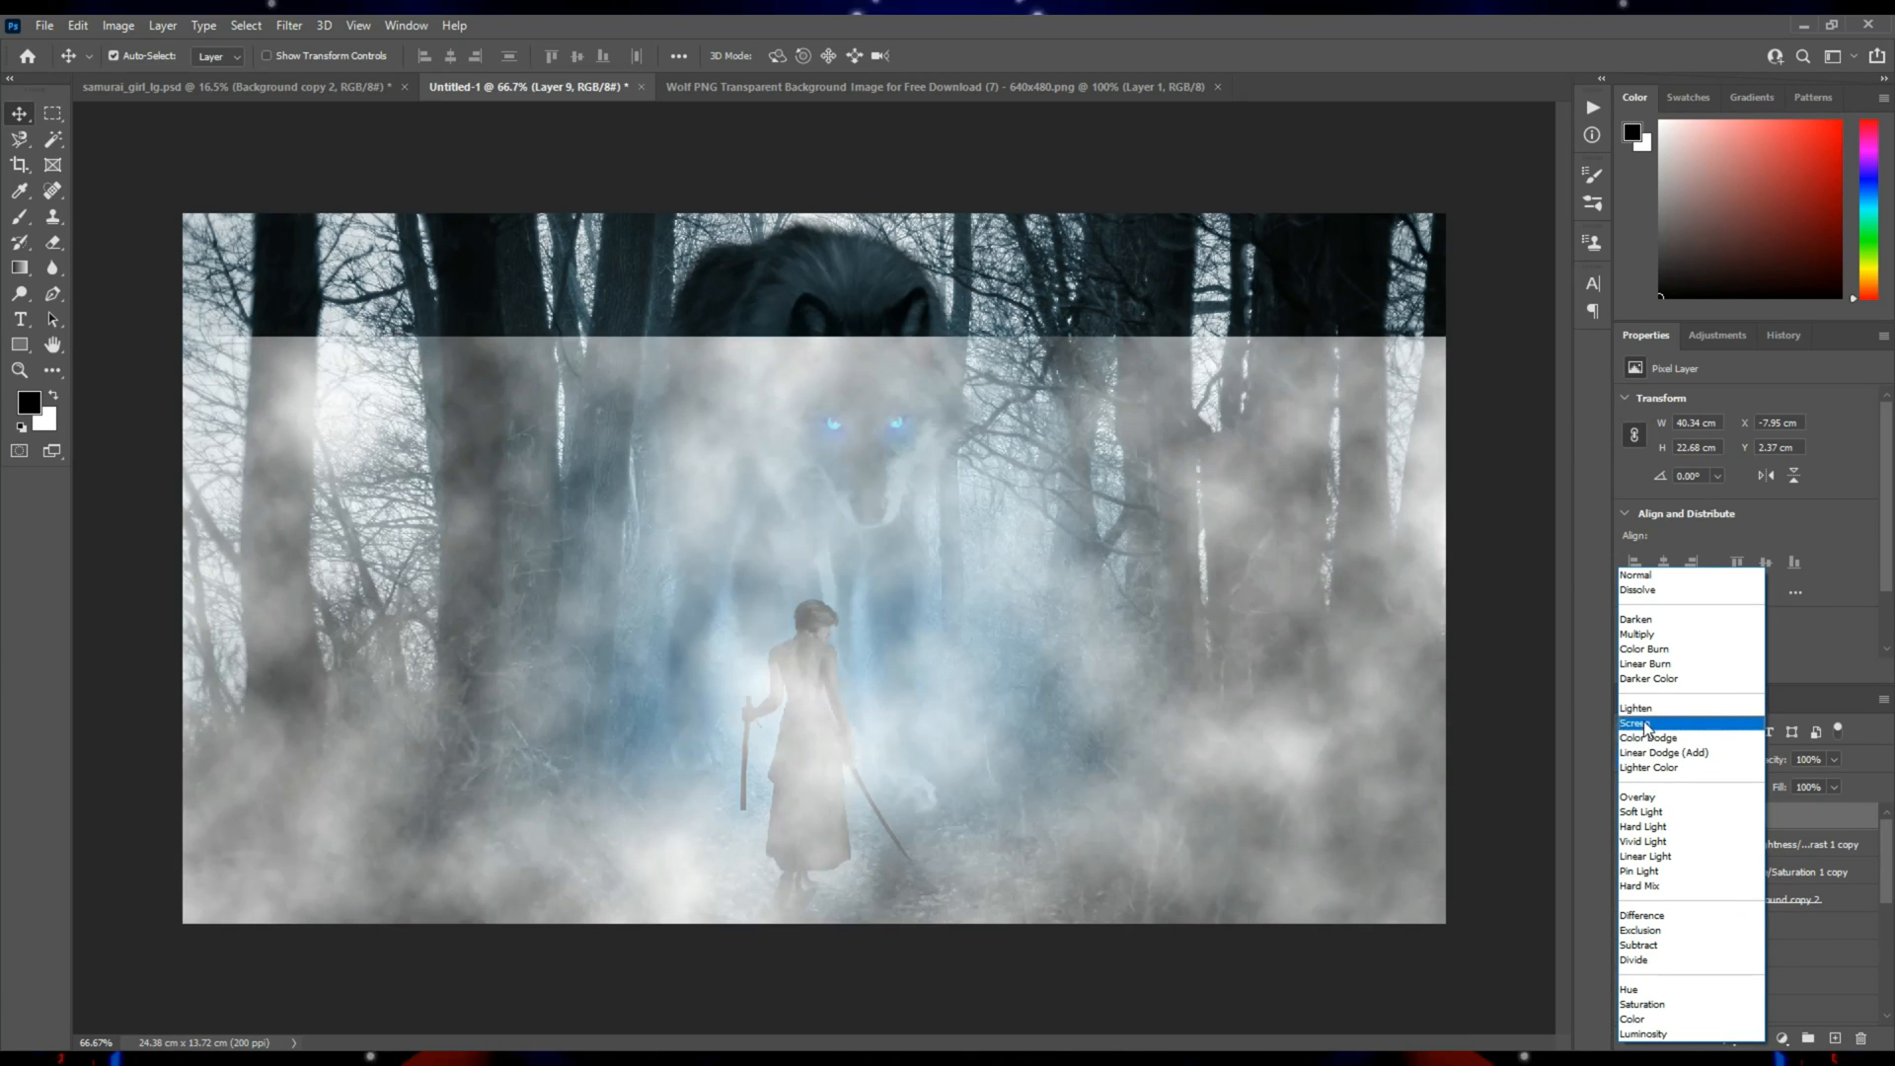
left_click(1644, 723)
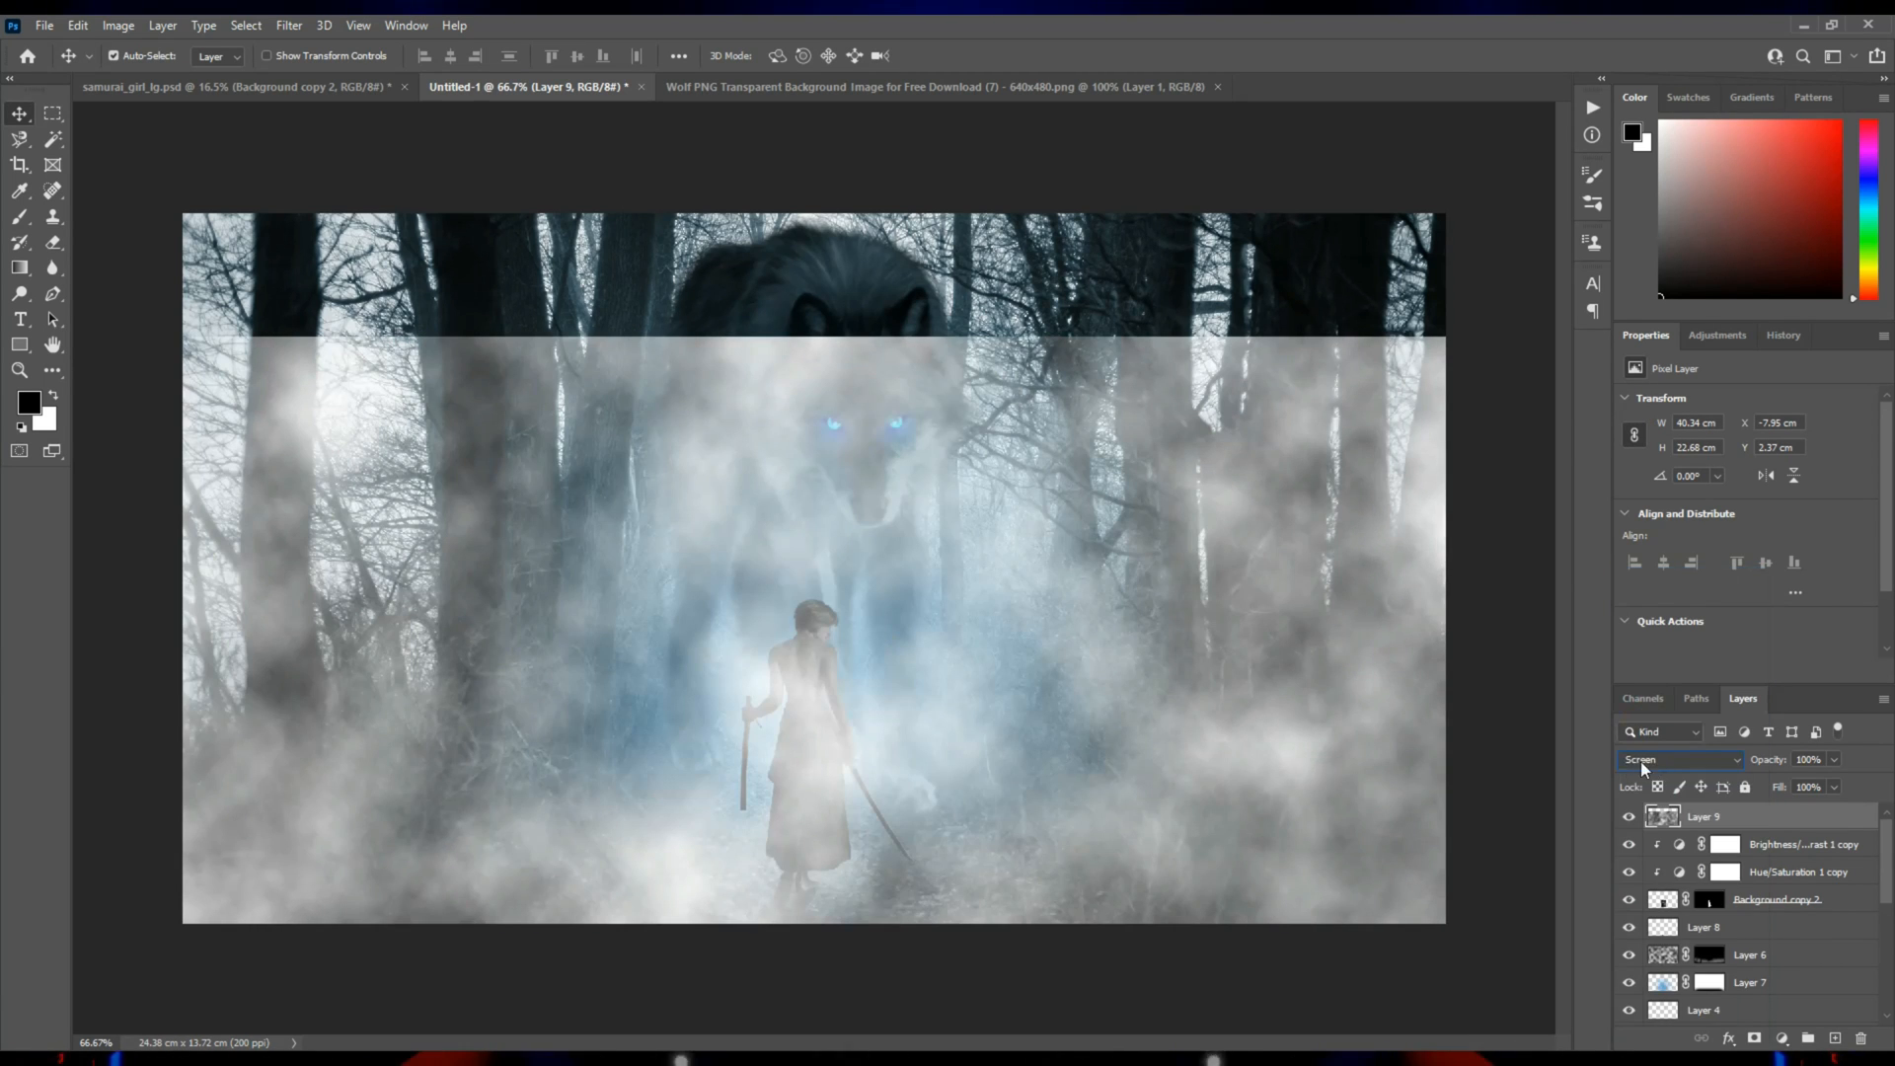
left_click(1754, 1041, "alt")
Paint light gray on the clouds mask with a large soft brush, revealing fog along the ground and over the samurai's skirt.
key("b")
key("ctrl+1")
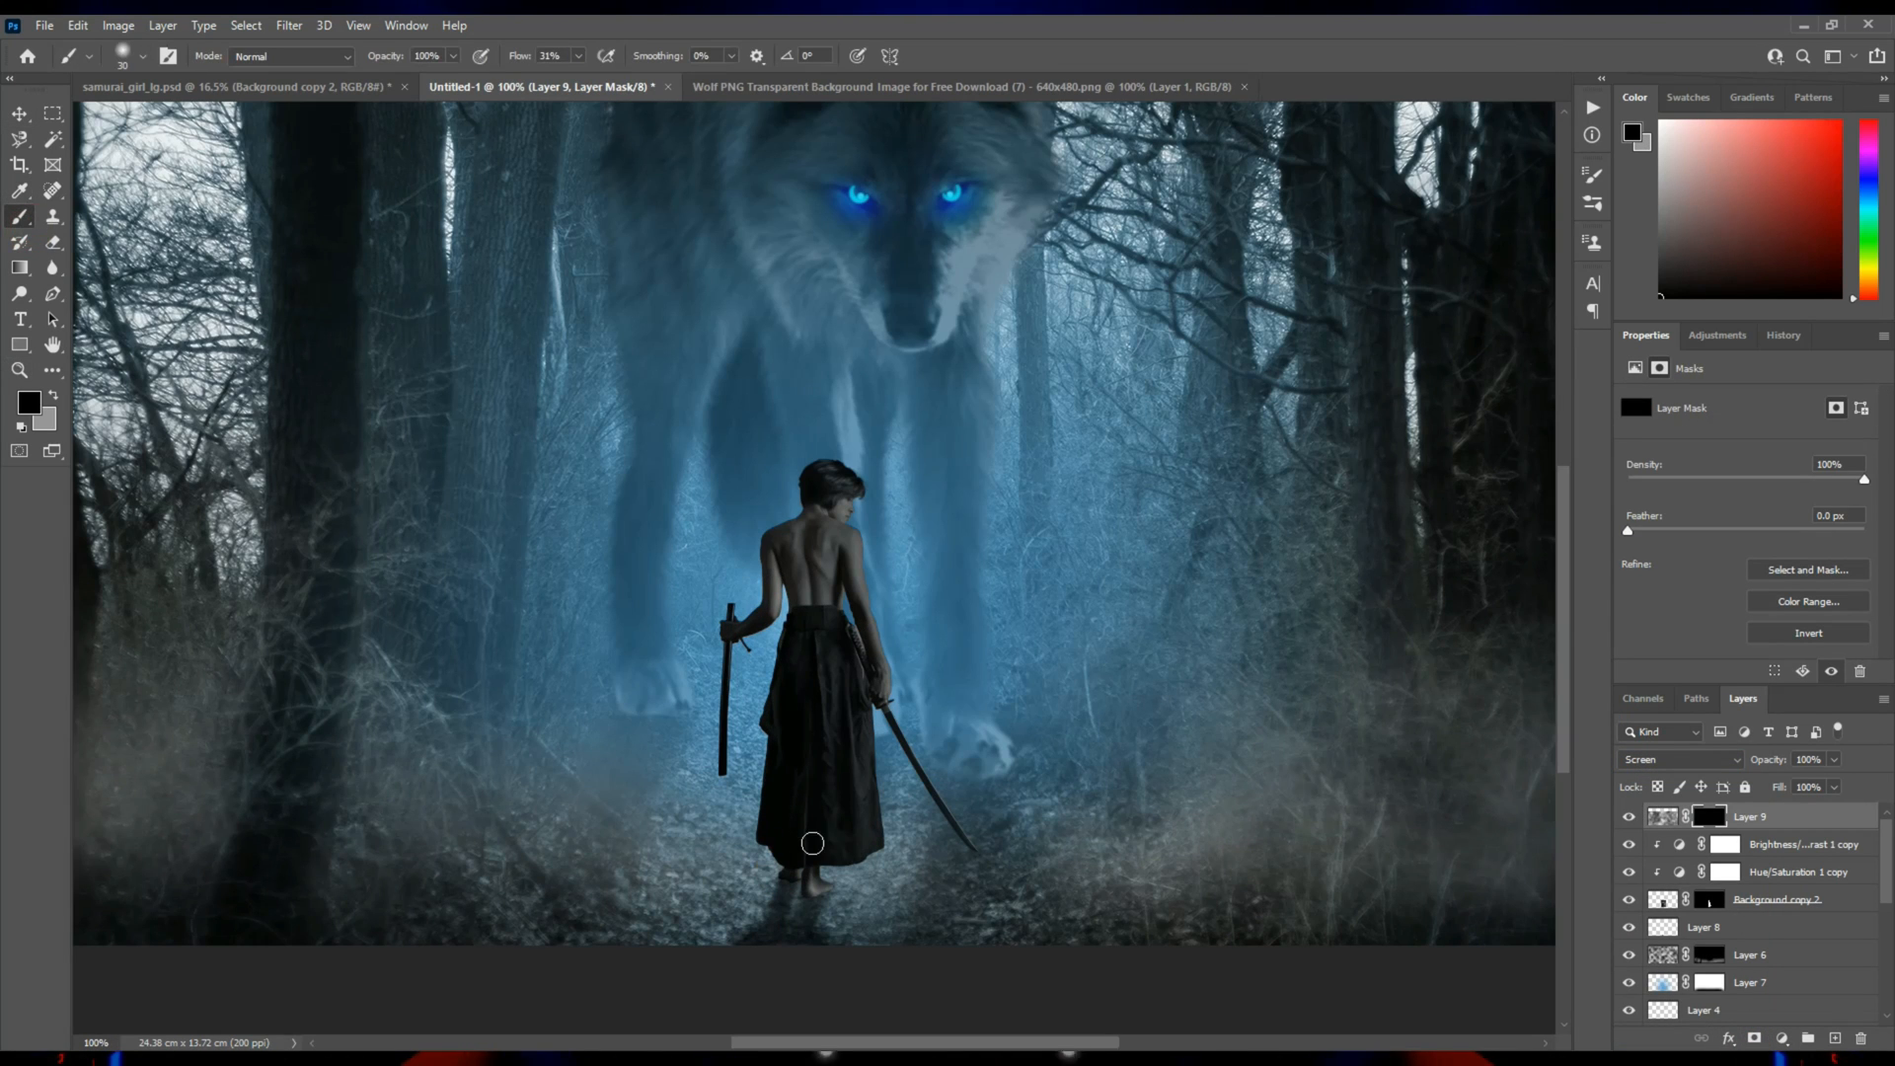
key("x")
key("bracketright")
key("bracketright")
key("bracketright")
key("bracketright")
key("bracketright")
key("bracketright")
key("bracketright")
mouse_move(810, 922)
left_mouse_down()
mouse_move(911, 913)
mouse_move(998, 838)
mouse_move(882, 821)
mouse_move(1301, 771)
mouse_move(1255, 895)
mouse_move(1260, 974)
mouse_move(1444, 1037)
mouse_move(1060, 977)
mouse_move(869, 831)
mouse_move(771, 836)
mouse_move(550, 771)
mouse_move(406, 680)
mouse_move(356, 778)
mouse_move(613, 966)
mouse_move(227, 941)
mouse_move(718, 829)
left_mouse_up()
left_click_drag(898, 951, 439, 602)
left_click_drag(1161, 808, 852, 816)
mouse_move(994, 961)
left_mouse_down()
mouse_move(1105, 687)
mouse_move(1420, 647)
left_mouse_up()
left_click_drag(1317, 769, 890, 779)
mouse_move(1036, 918)
left_mouse_down()
mouse_move(1413, 853)
mouse_move(1452, 909)
left_mouse_up()
mouse_move(409, 858)
left_mouse_down()
mouse_move(740, 769)
mouse_move(879, 765)
left_mouse_up()
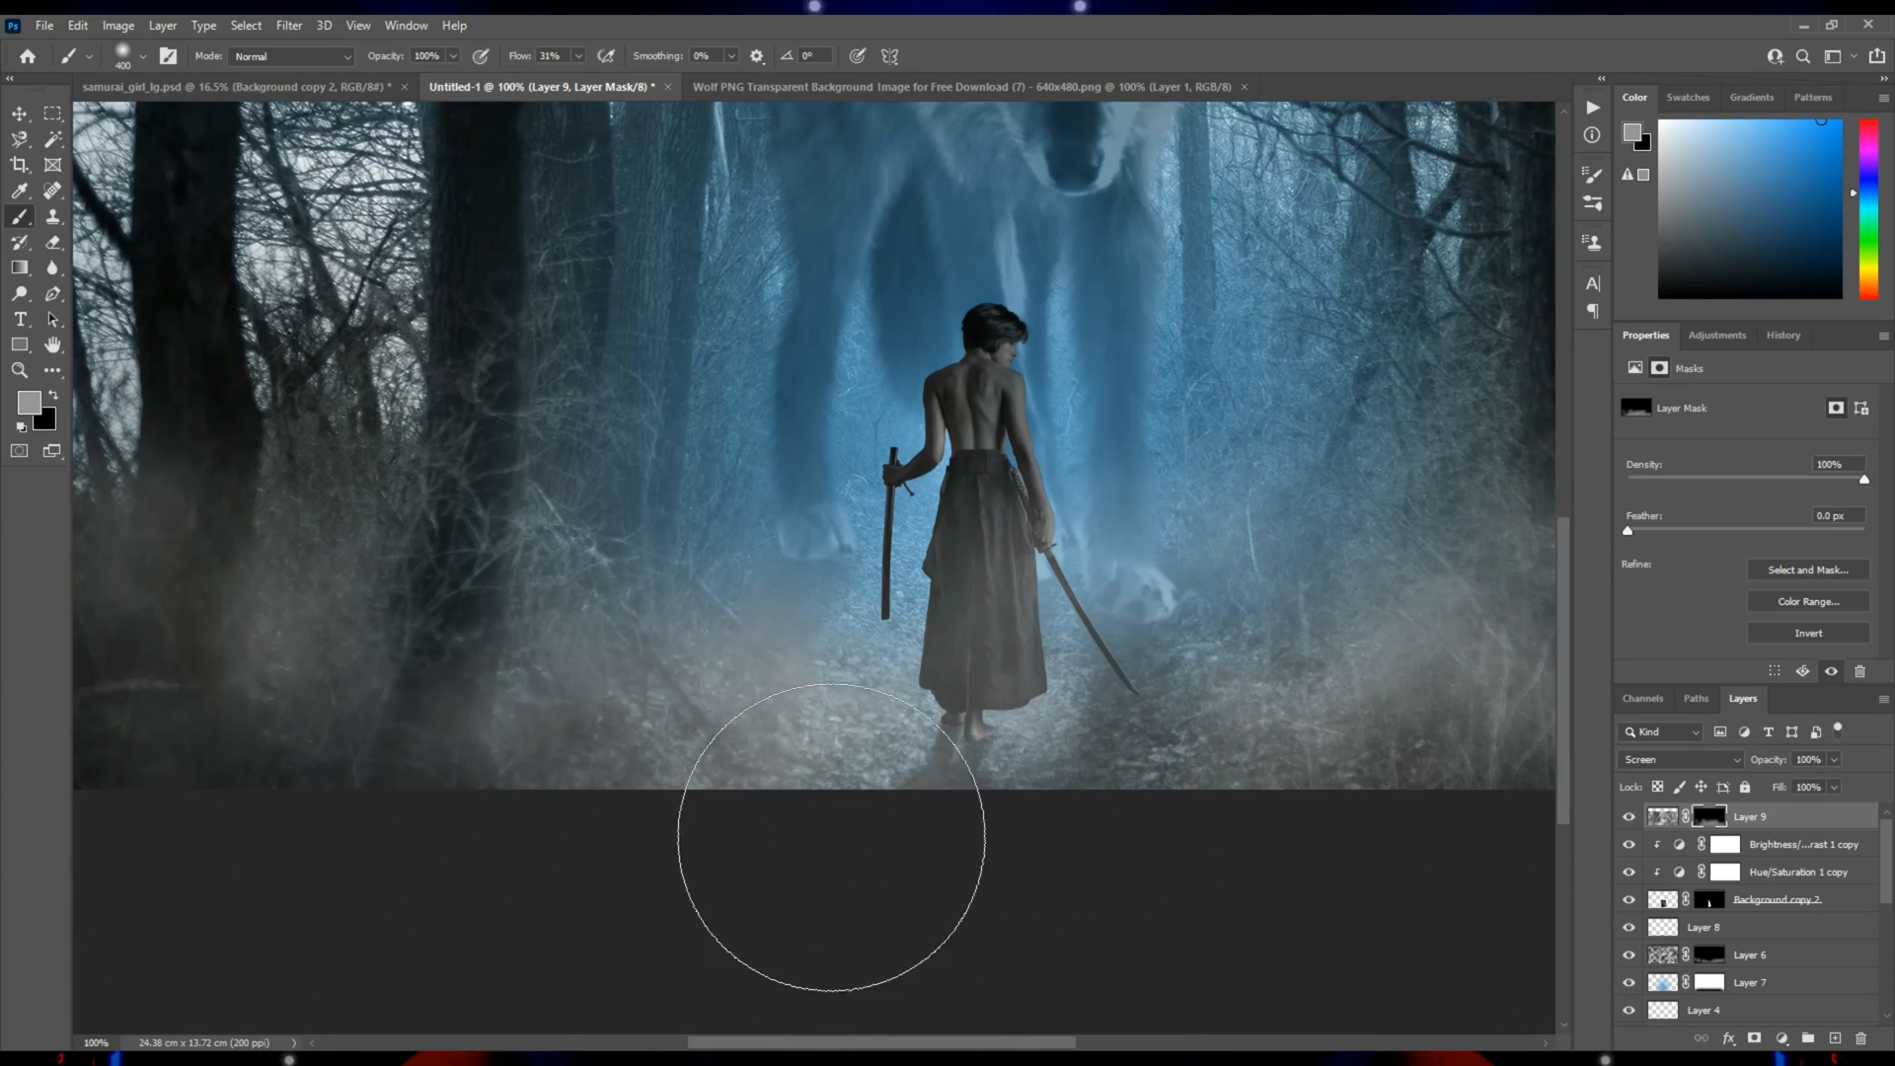
Add a Brightness/Contrast adjustment layer above the clouds layer with brightness at -62.
key("z")
left_click(1037, 583, "alt")
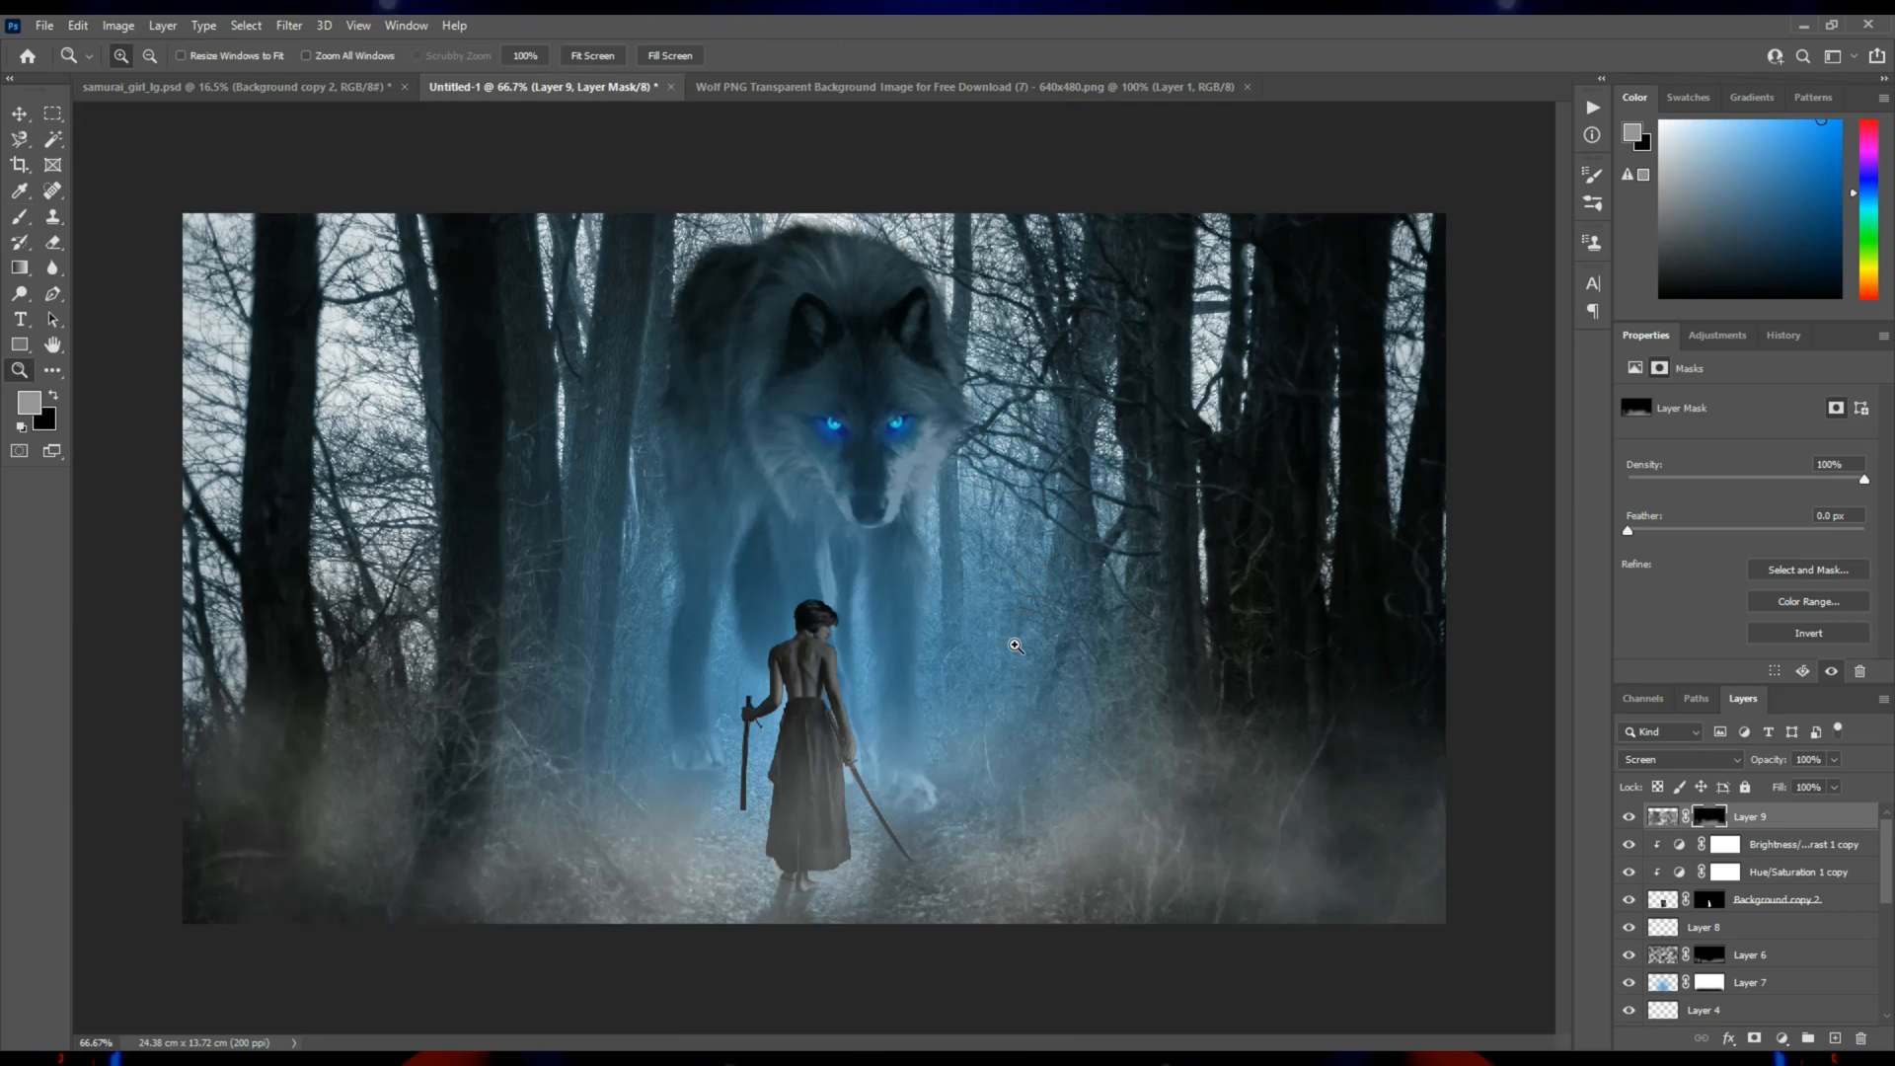
right_click(926, 640)
left_click(936, 648)
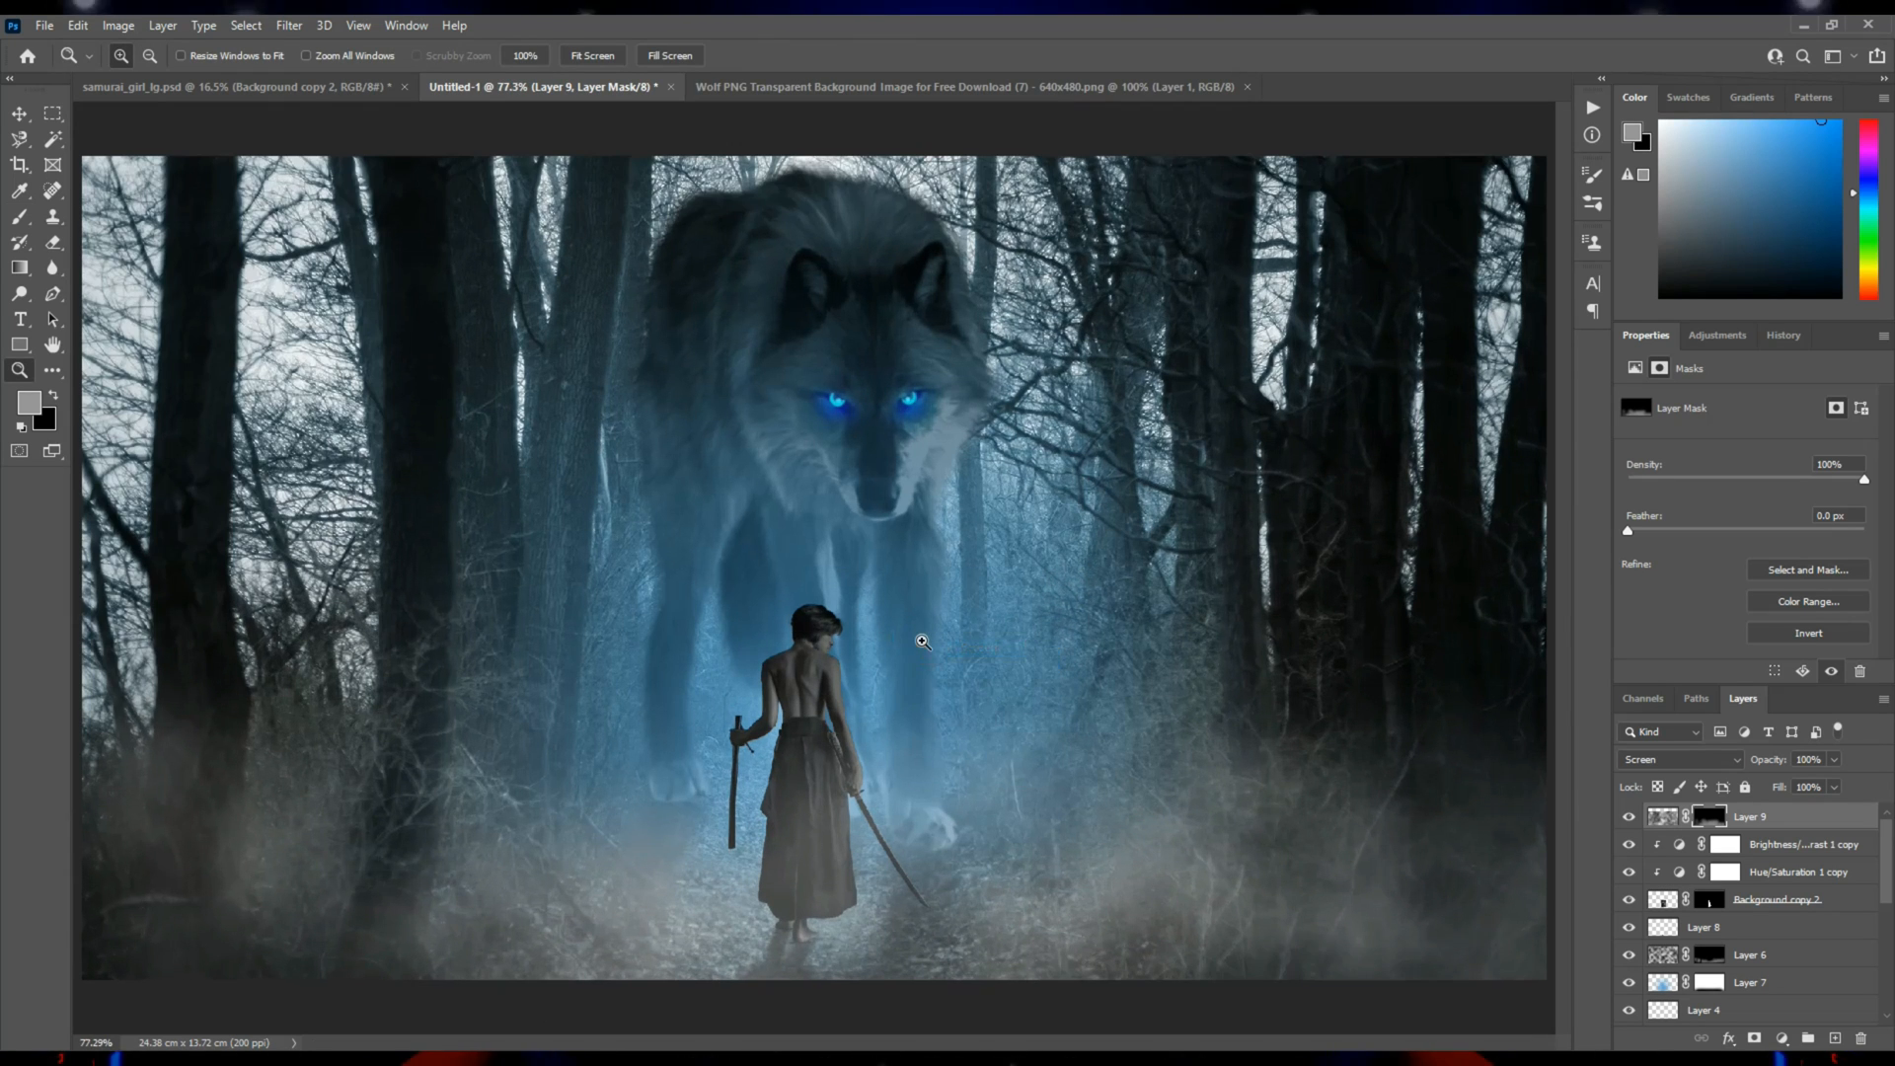
left_click(17, 220)
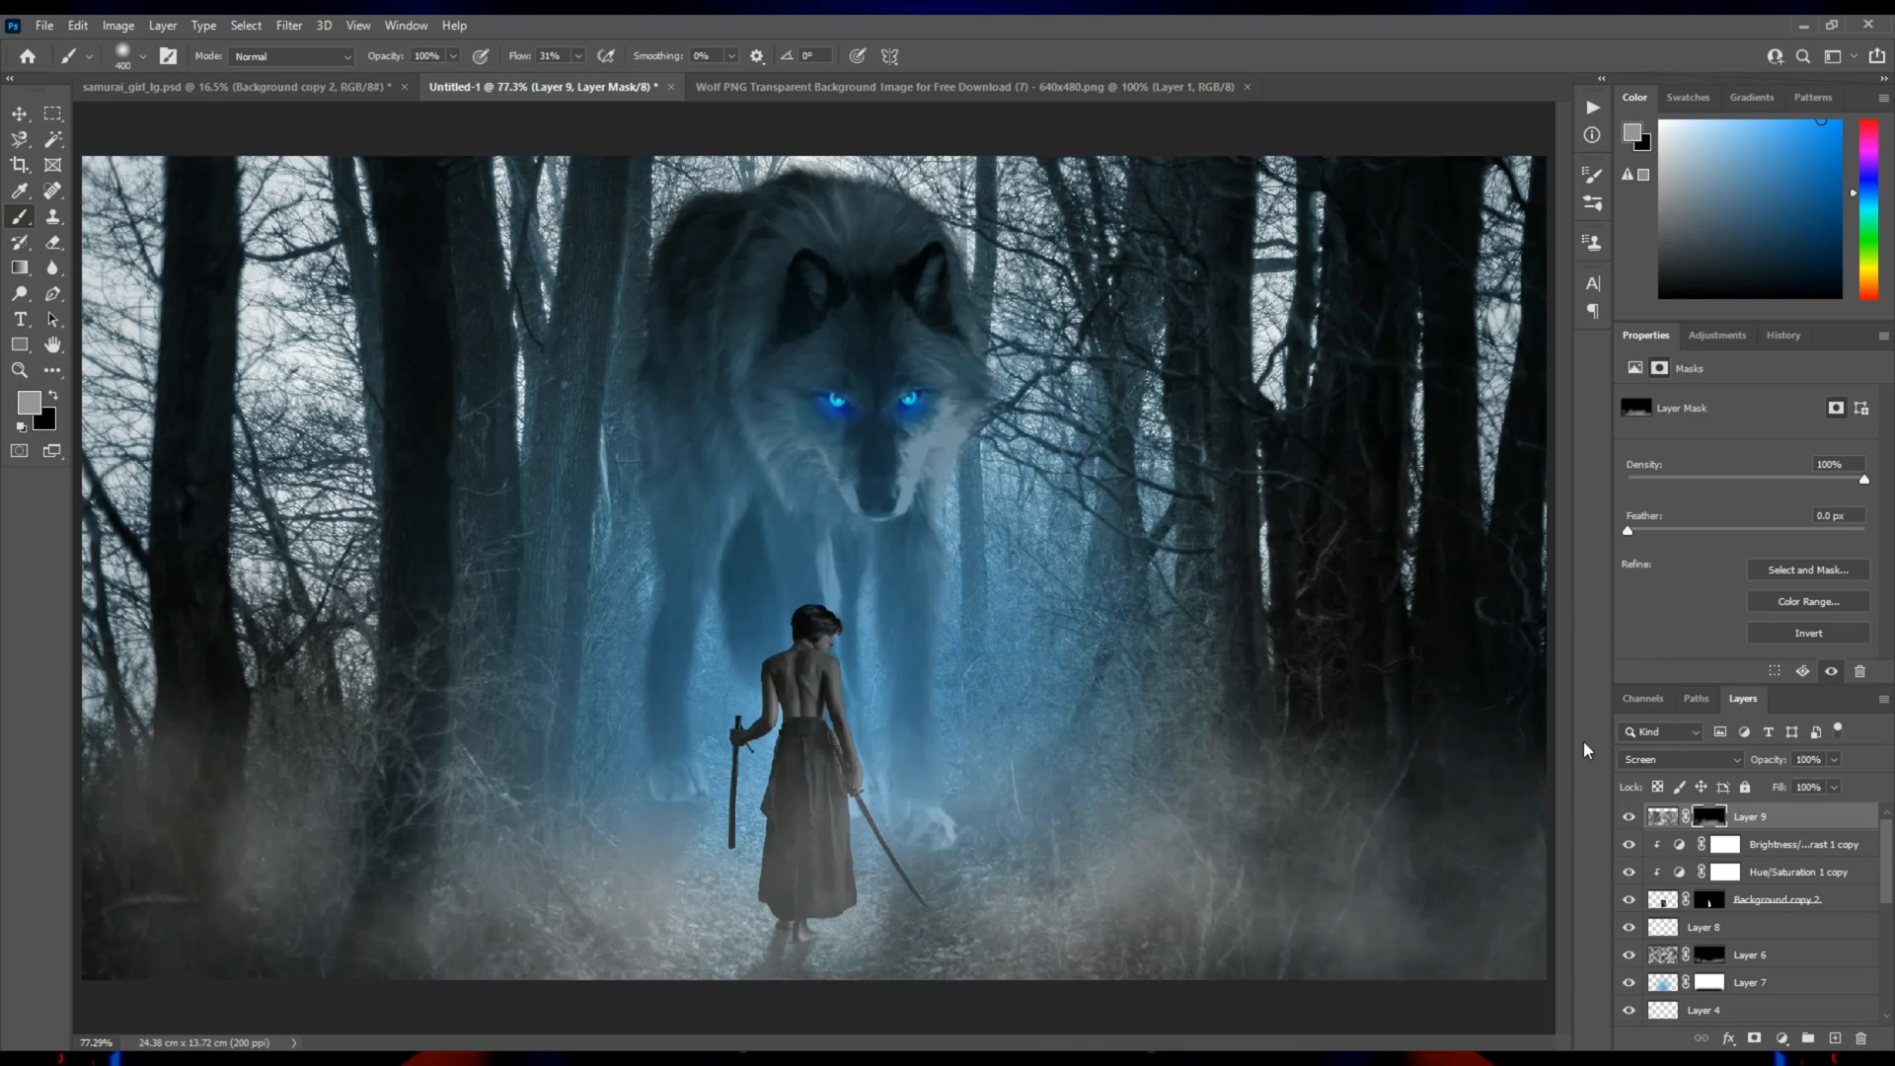
left_click(1666, 819)
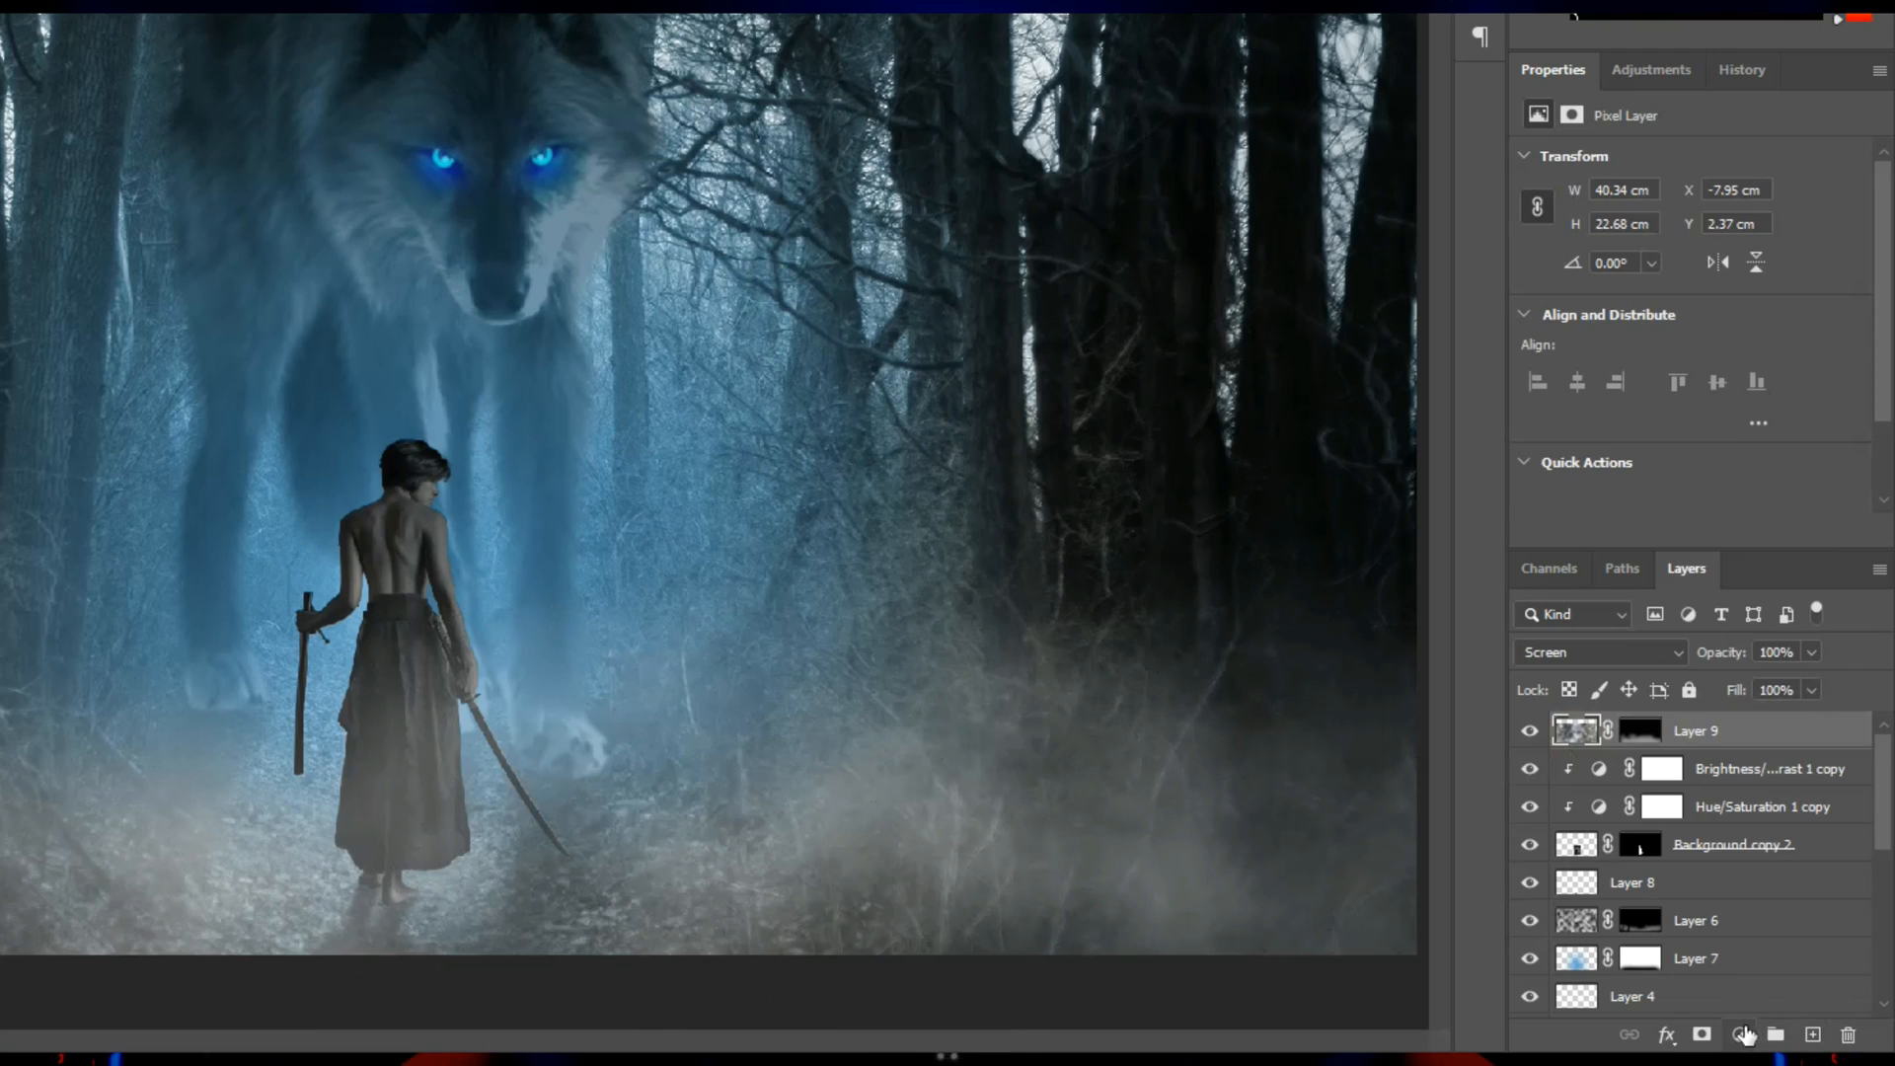
left_click(1781, 1037)
left_click(1797, 753)
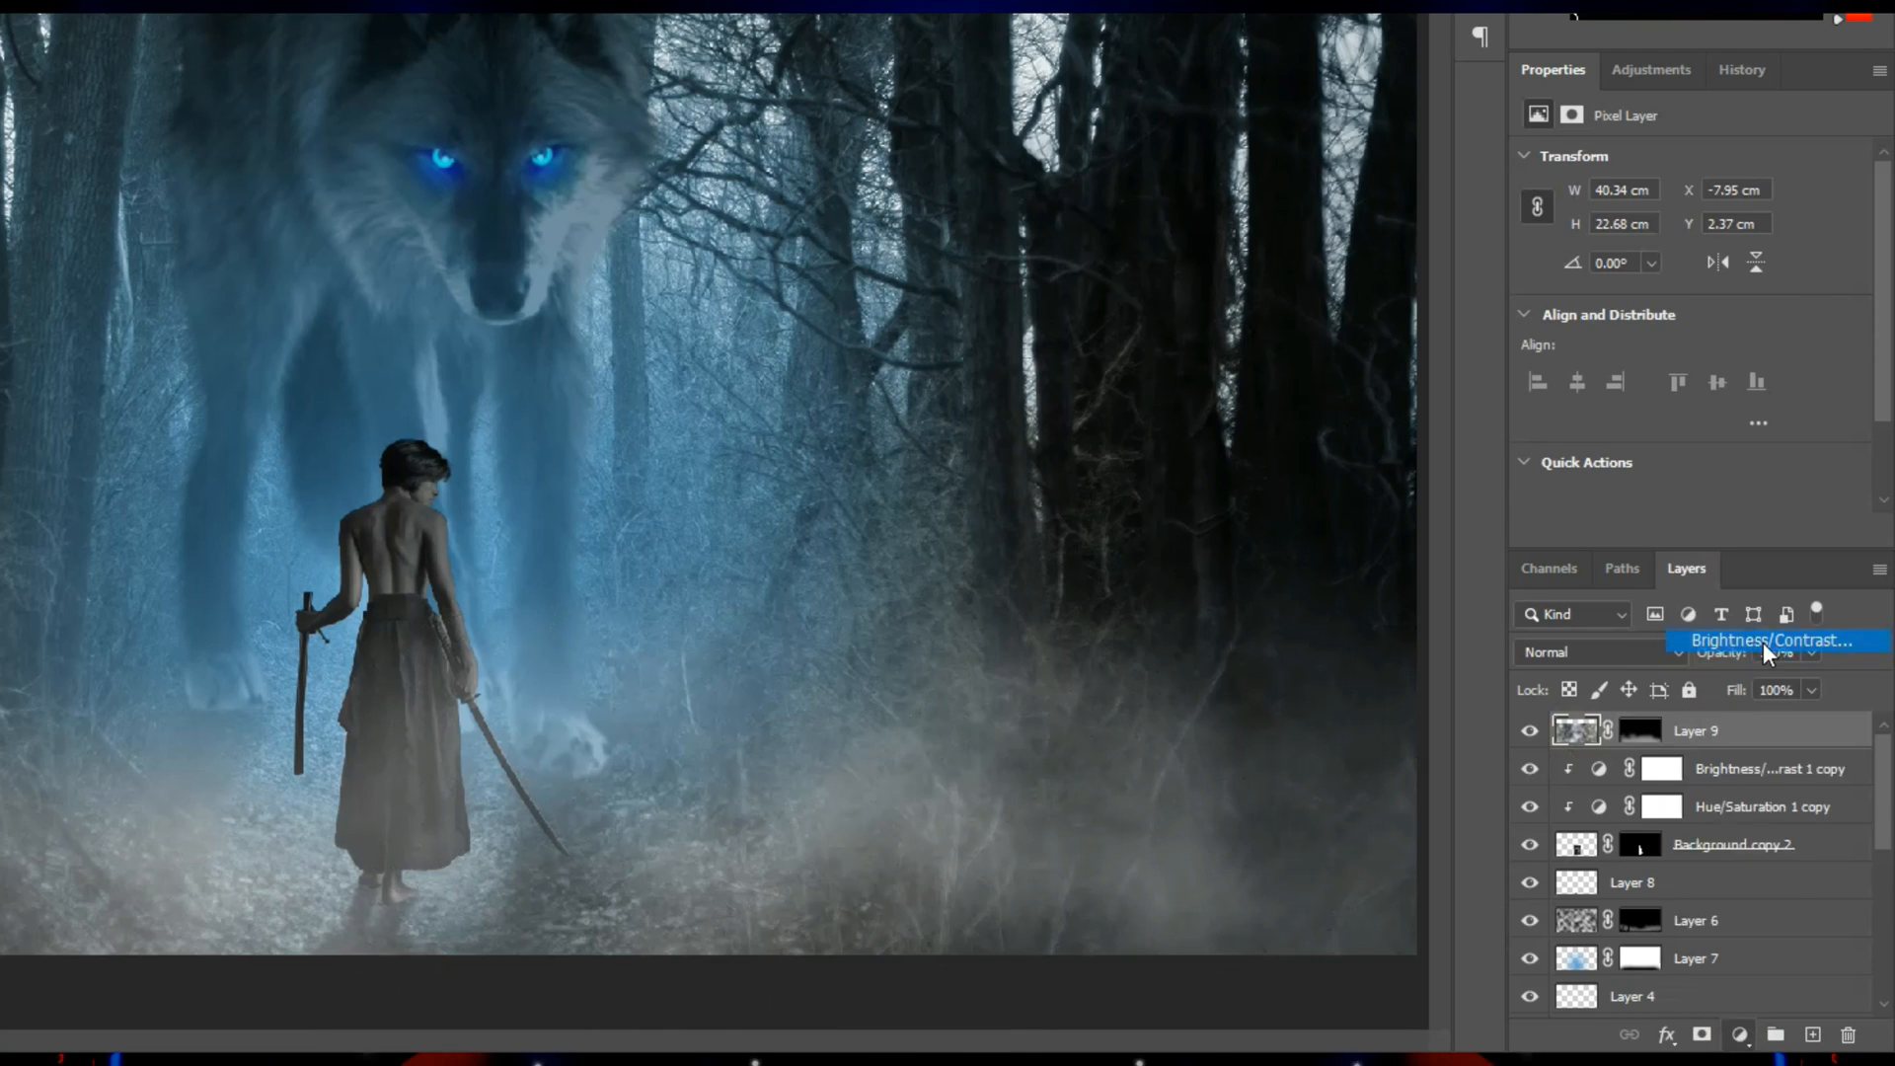
left_click_drag(1698, 240, 1623, 239)
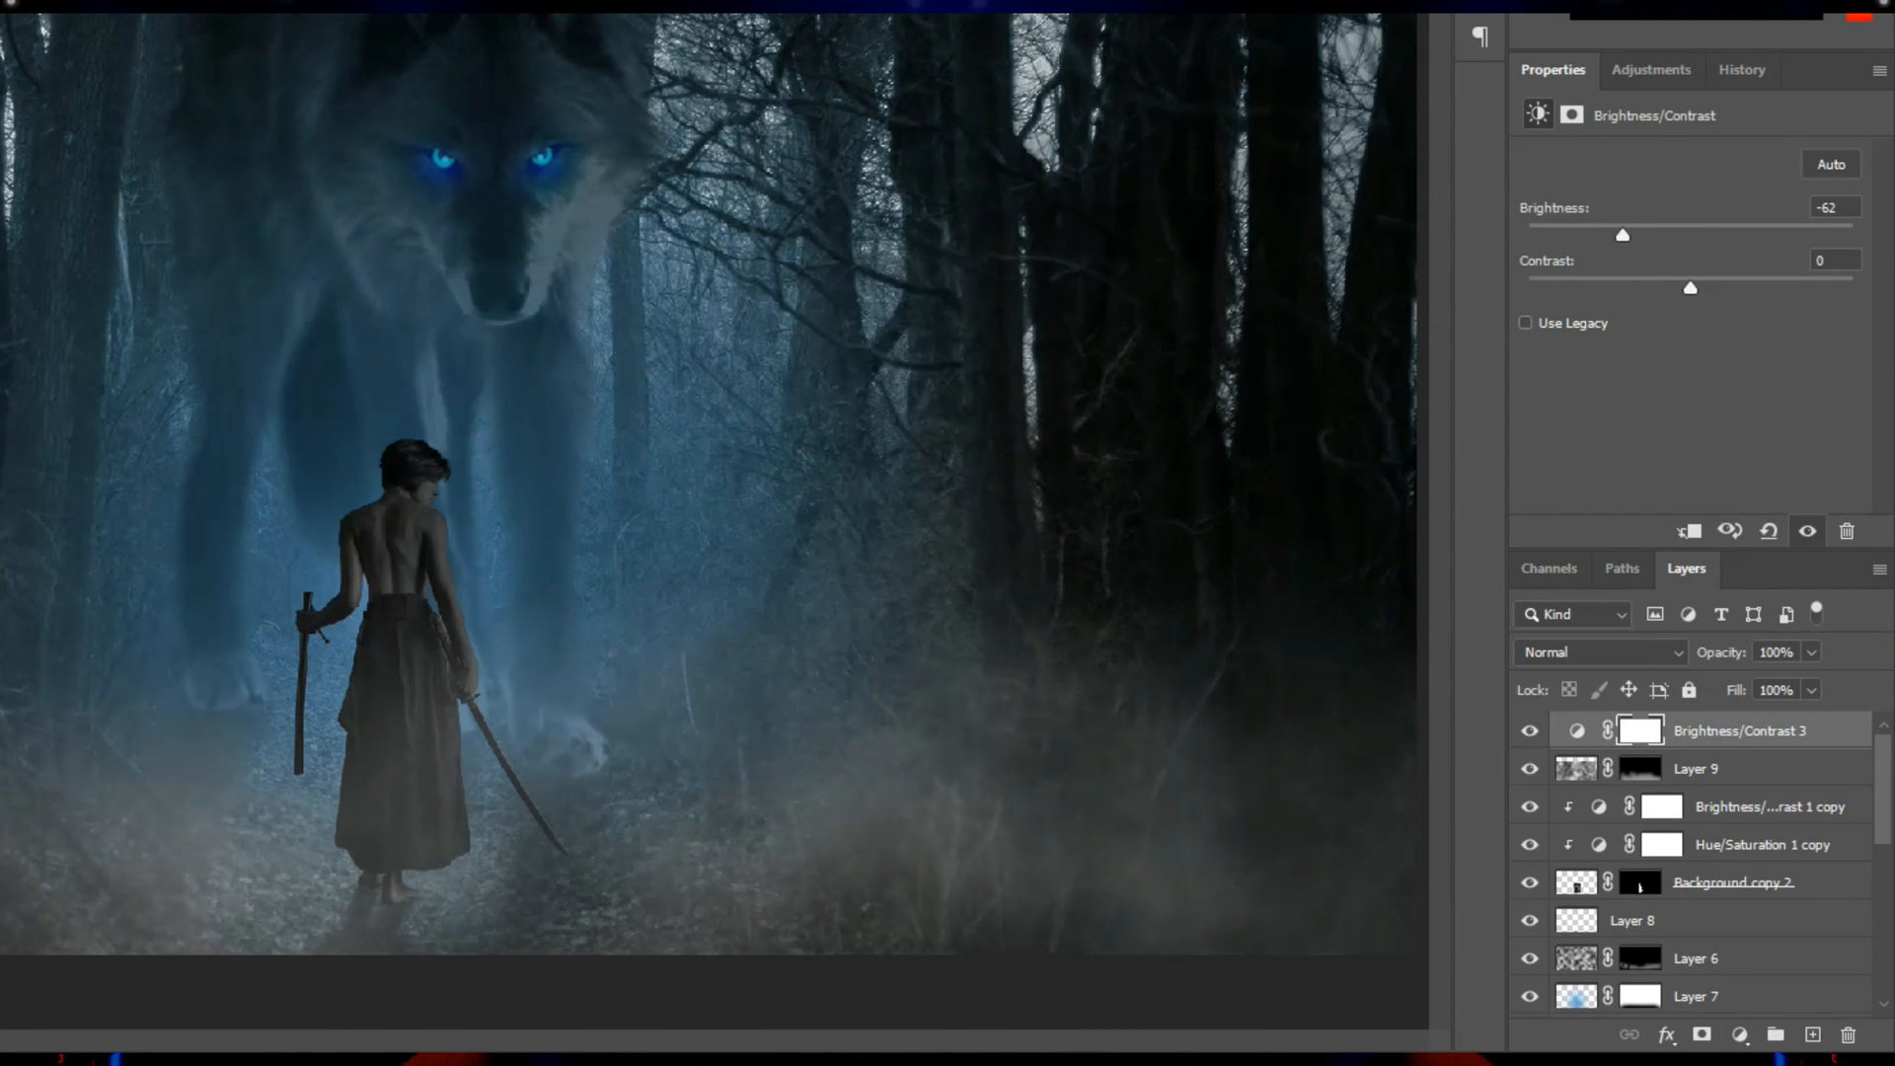
Paint black on the new adjustment's mask with a 700 px soft brush to restore the brightness around the wolf.
left_click(1638, 732)
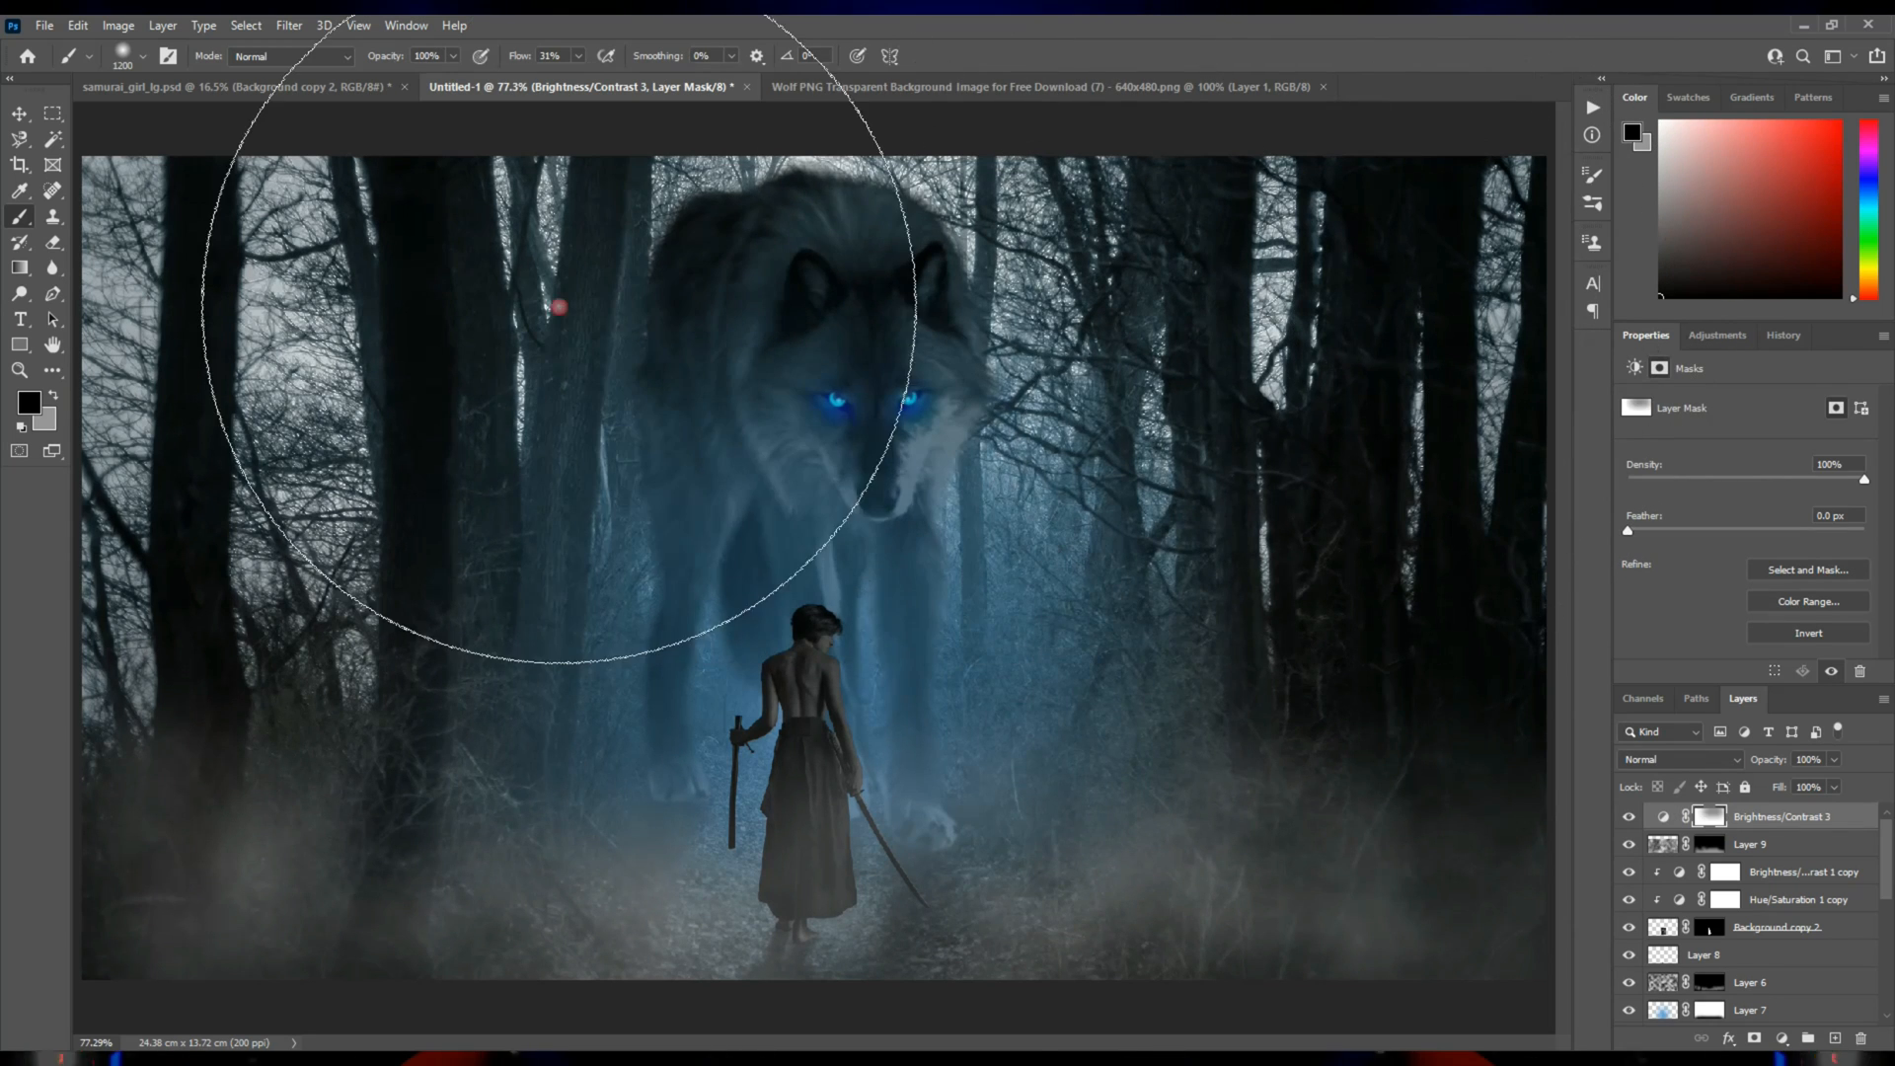
key("bracketleft")
key("bracketleft")
key("bracketleft")
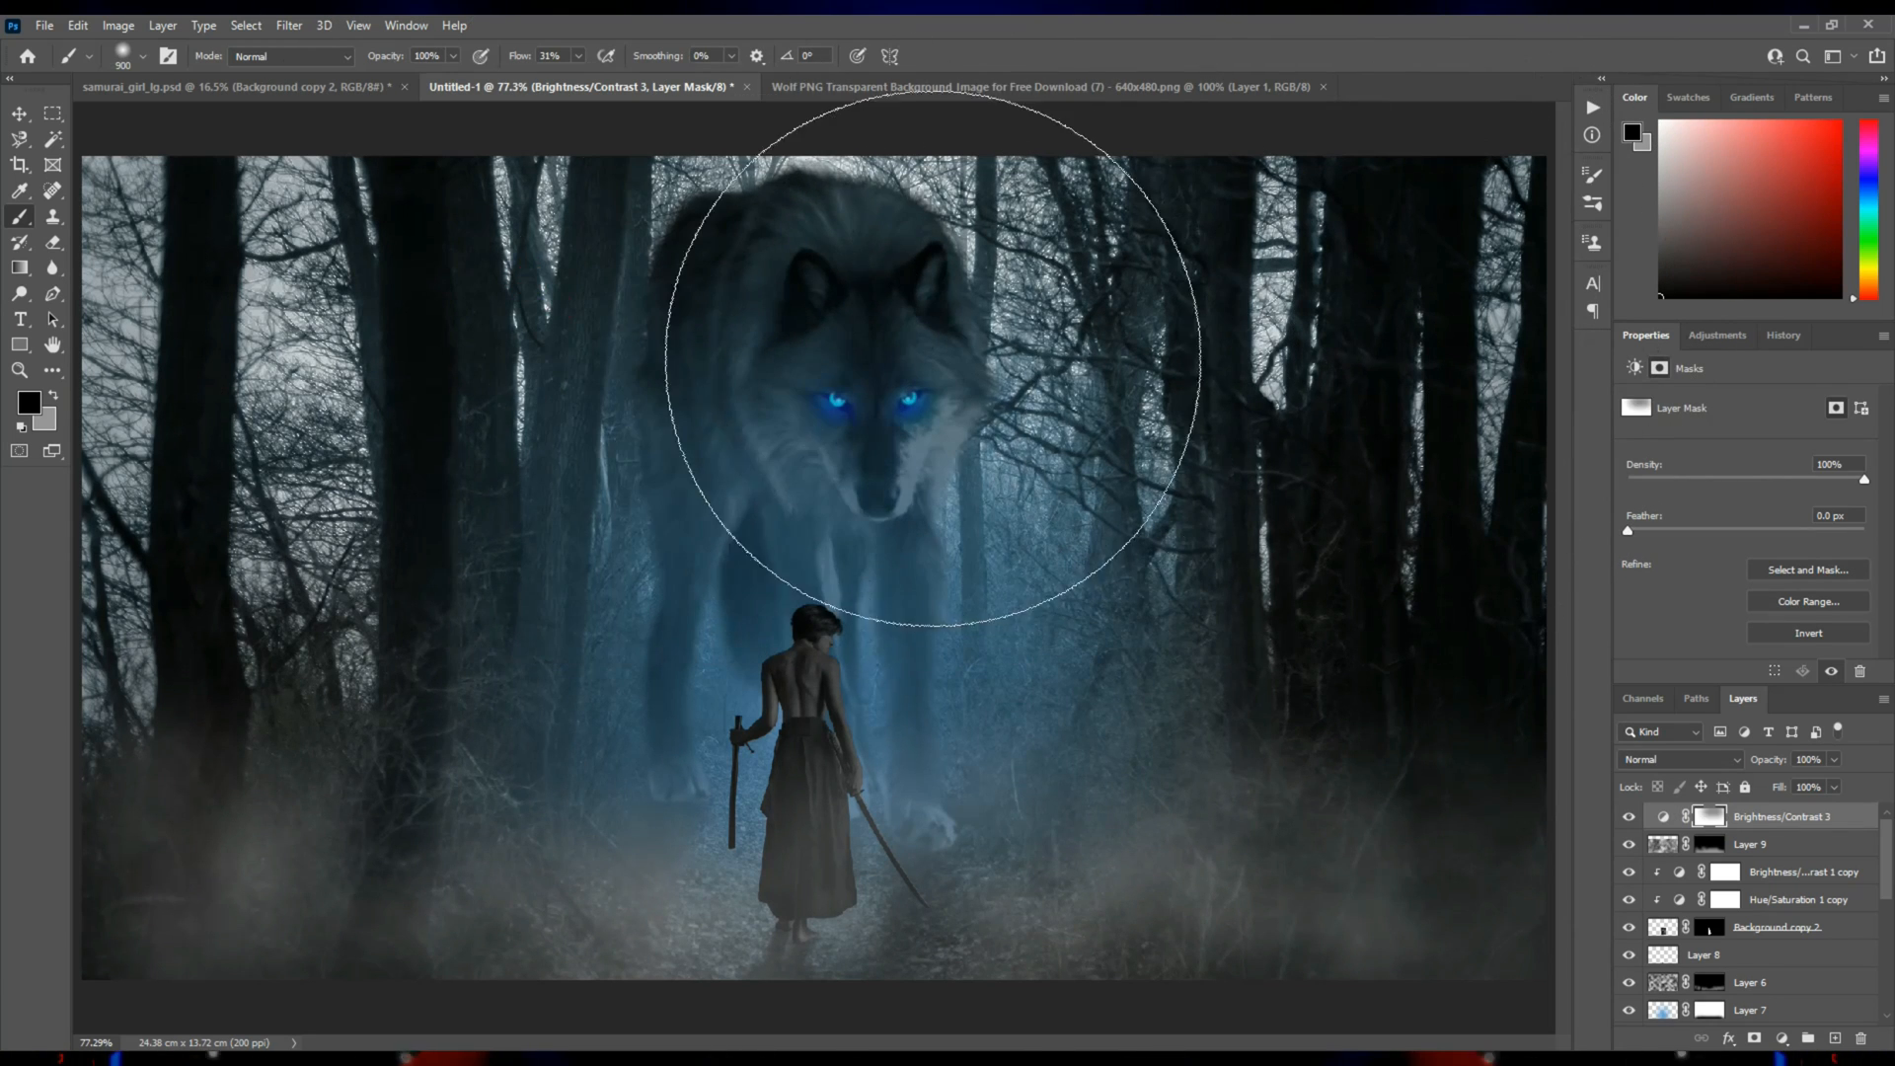
key("bracketleft")
key("bracketleft")
mouse_move(926, 394)
left_mouse_down()
mouse_move(1560, 190)
mouse_move(757, 410)
mouse_move(773, 272)
left_mouse_up()
Compare the image with and without the darkening adjustment, and paint more black on its mask over the samurai and the wolf's legs.
left_click(1629, 818)
left_click(1629, 818)
left_click(1629, 818)
left_click(1629, 817)
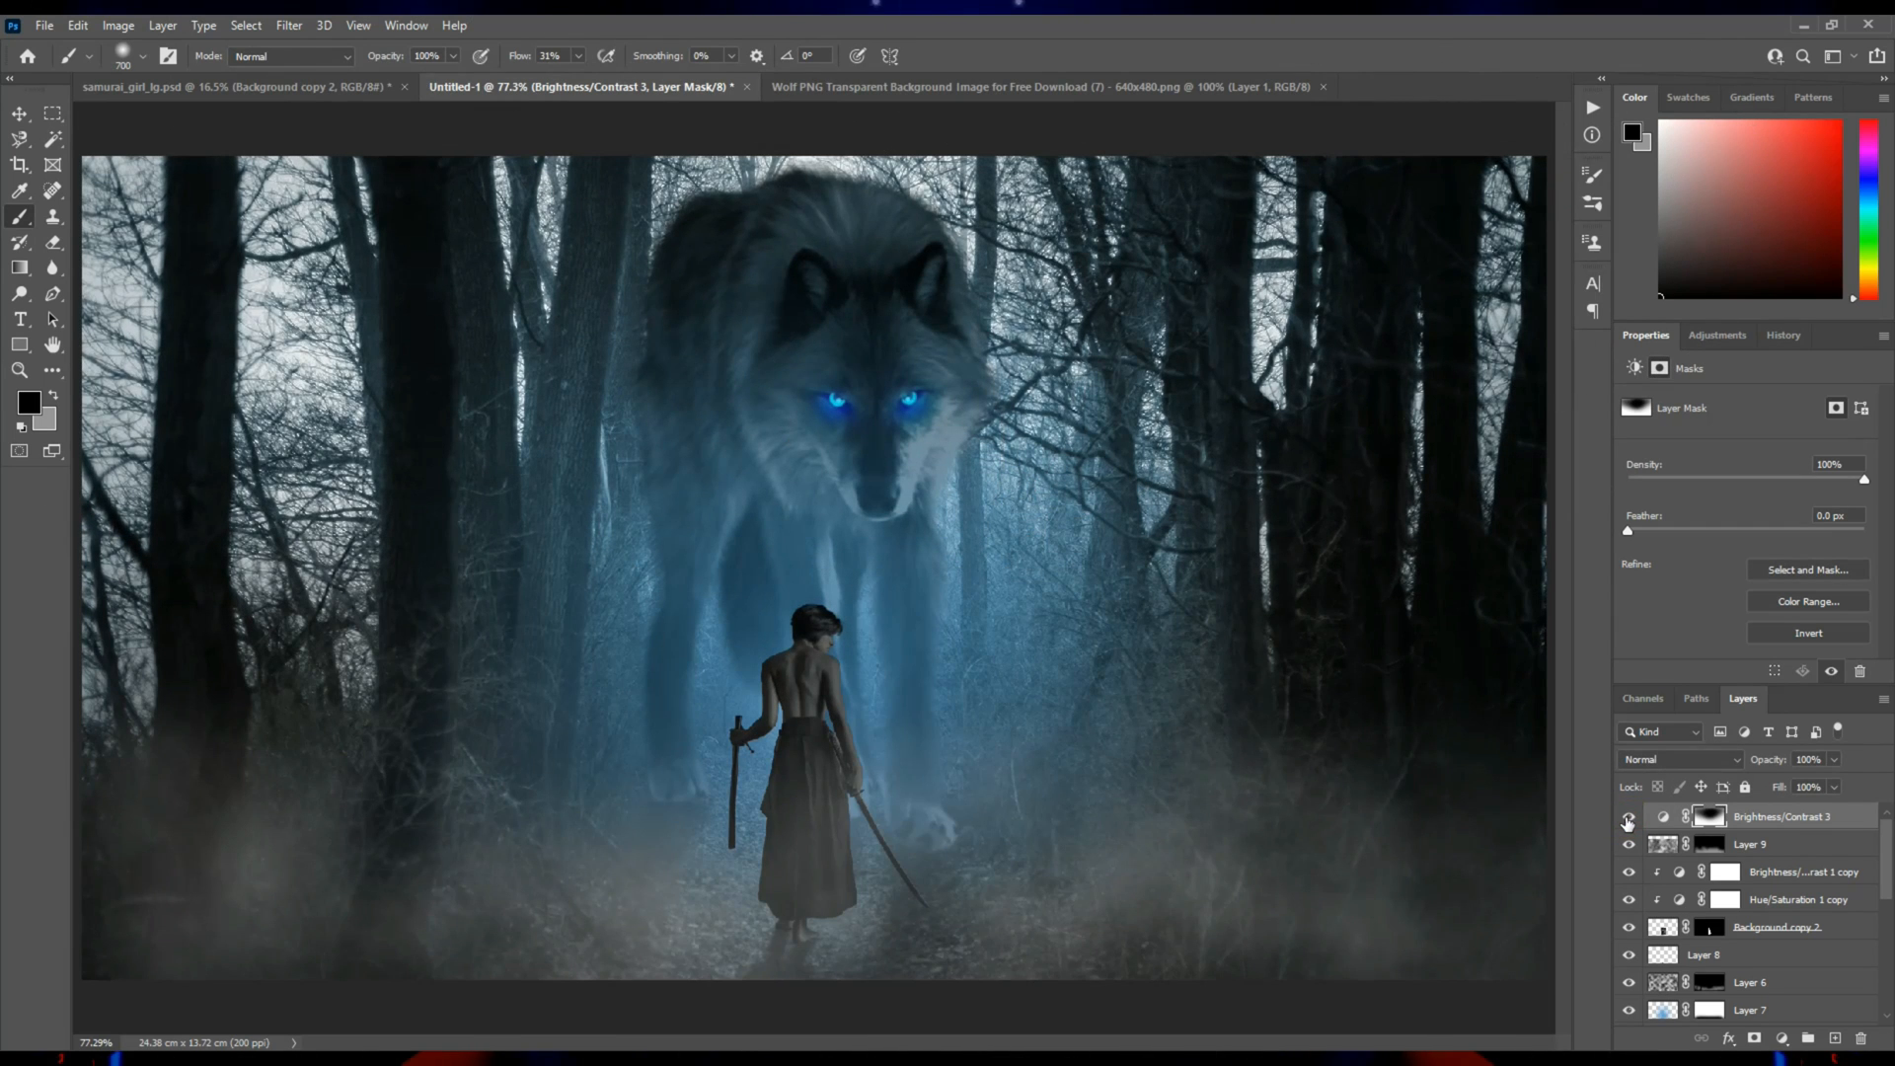
left_click_drag(816, 668, 827, 545)
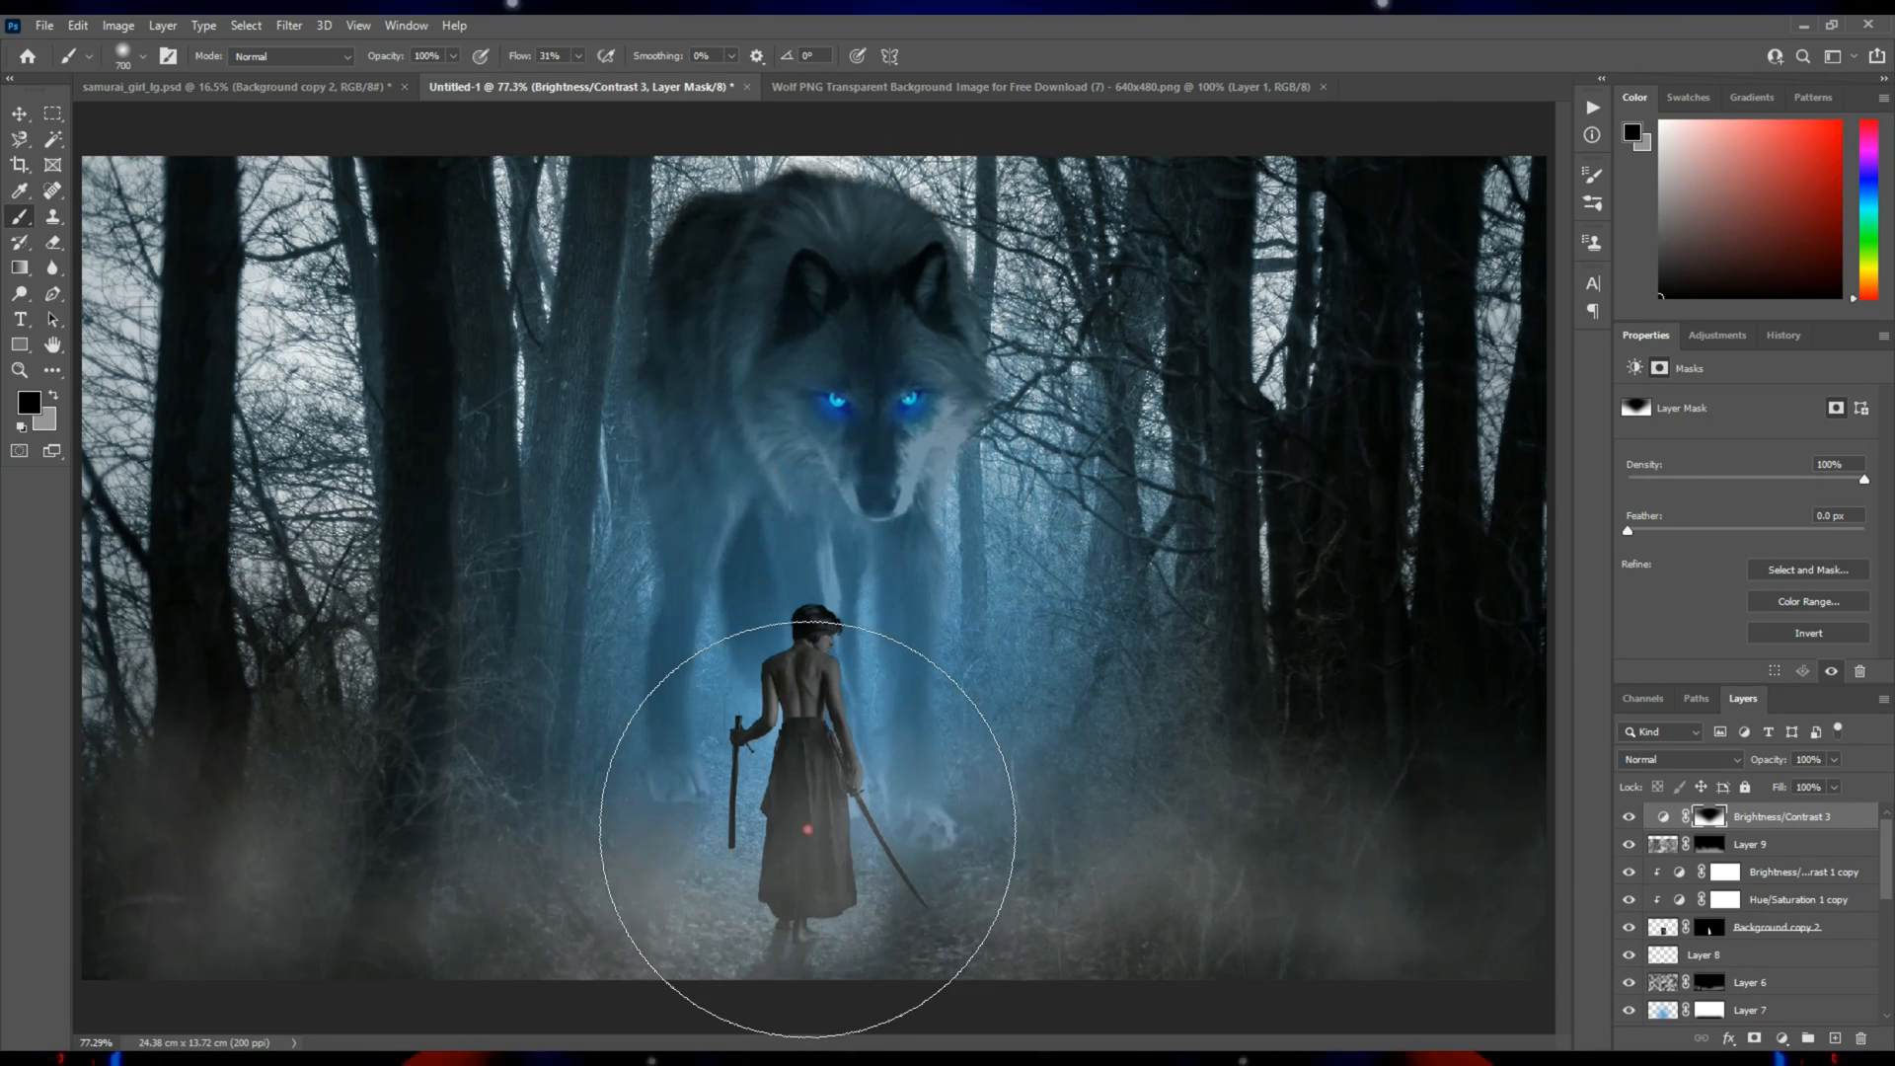
left_click(805, 571)
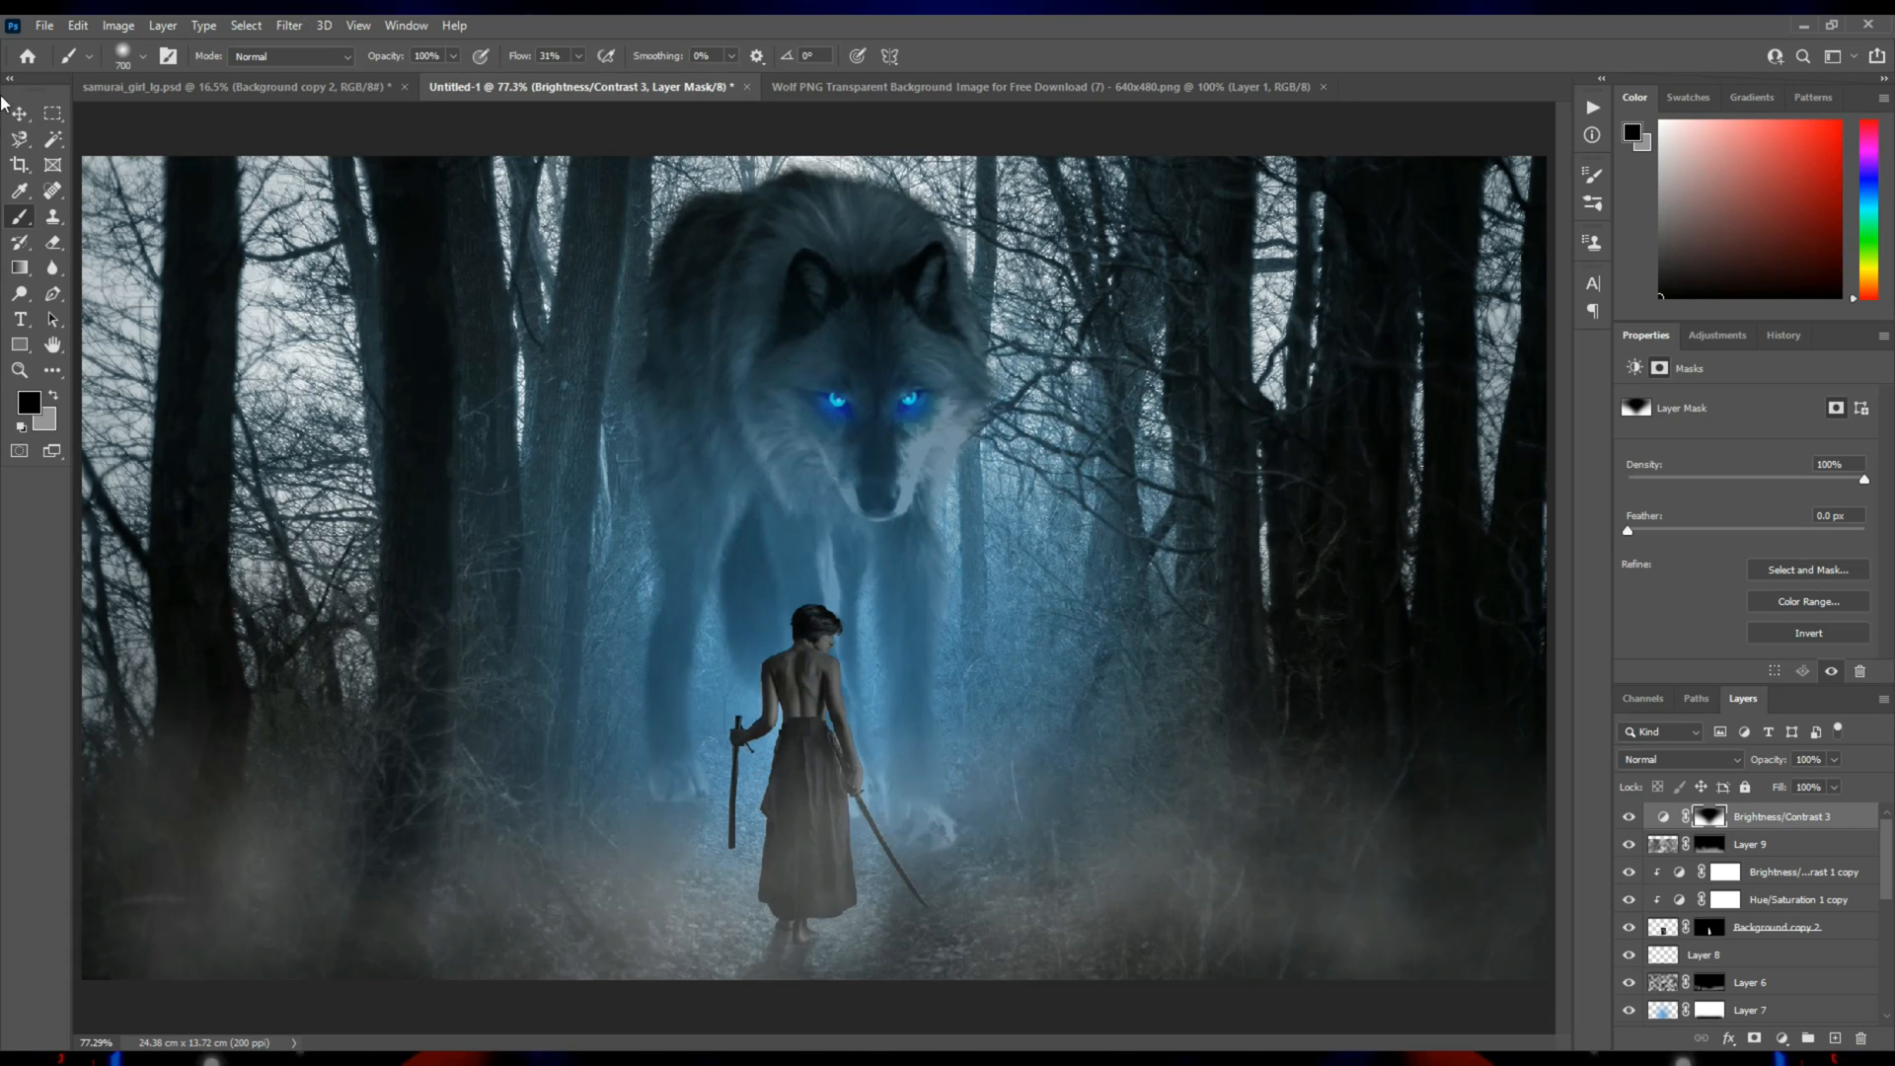
Group all layers above the Background layer.
left_click(20, 115)
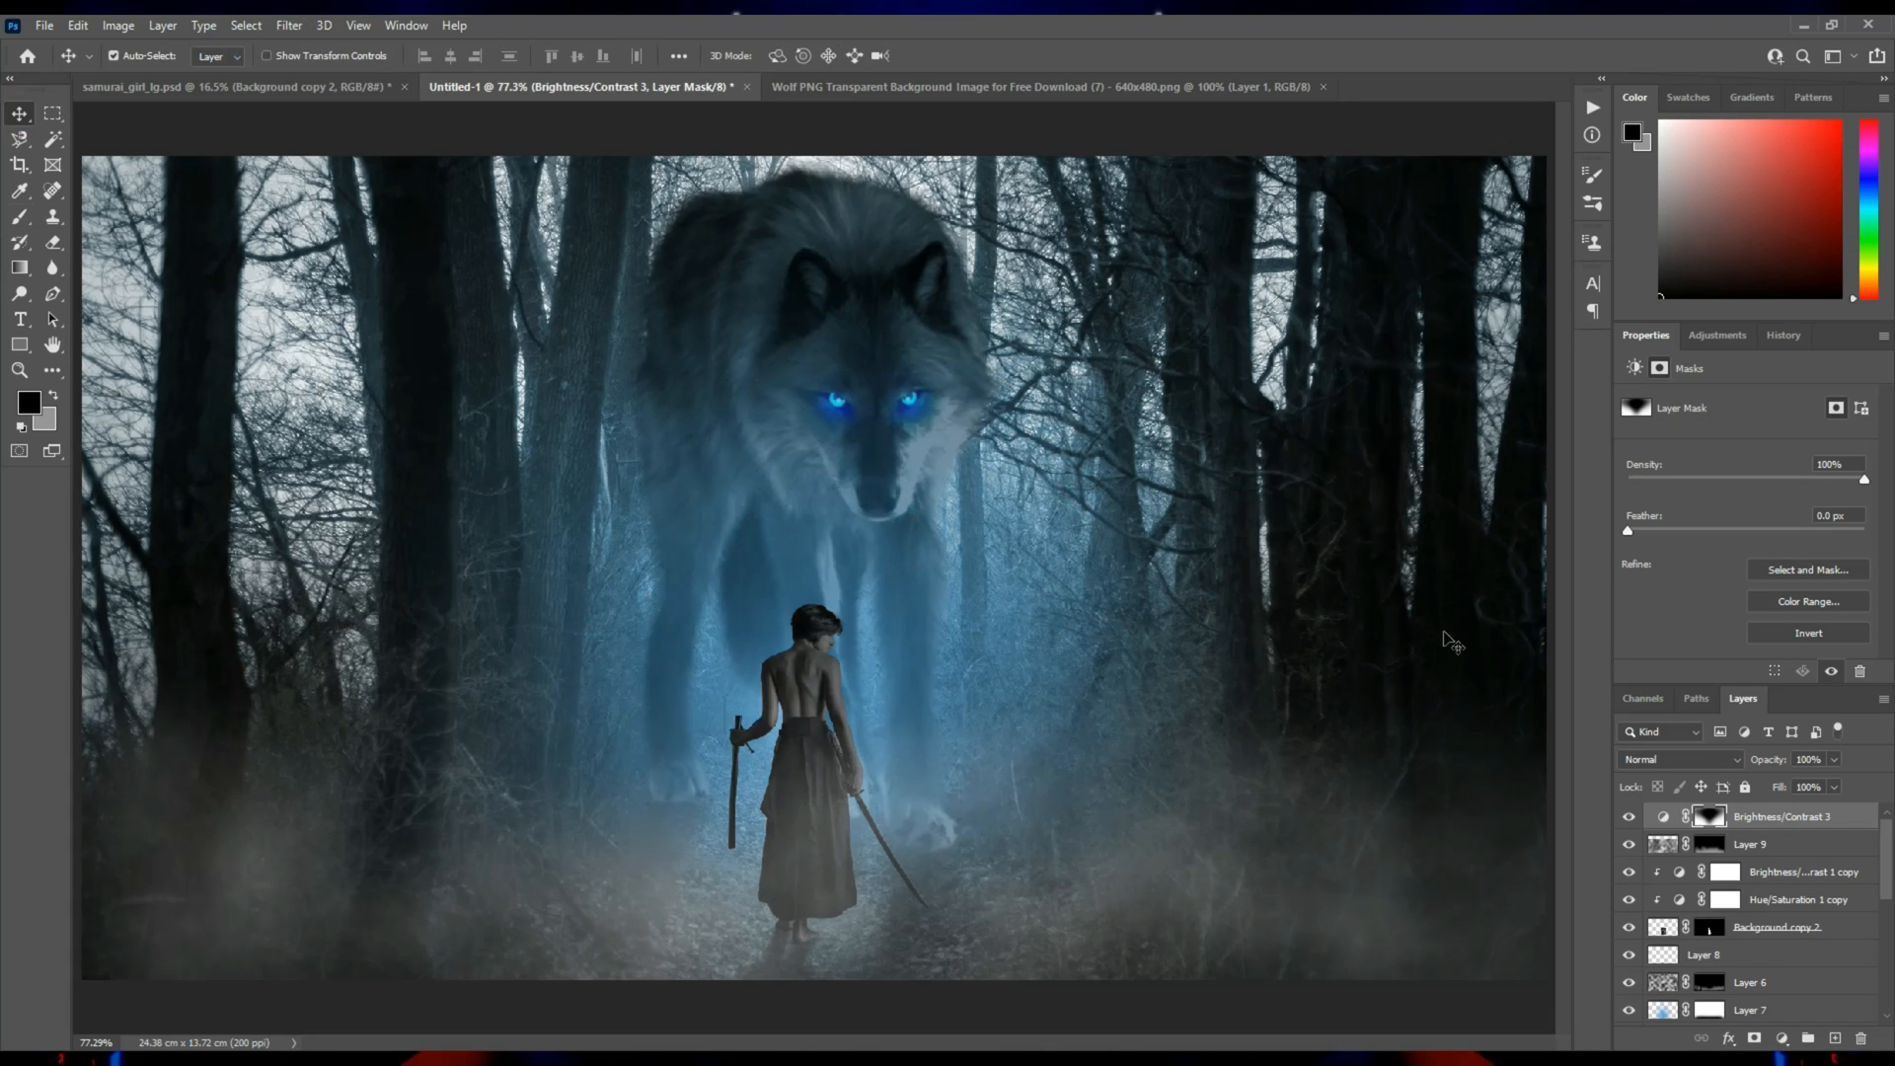
scroll(1800, 850, "down", 5)
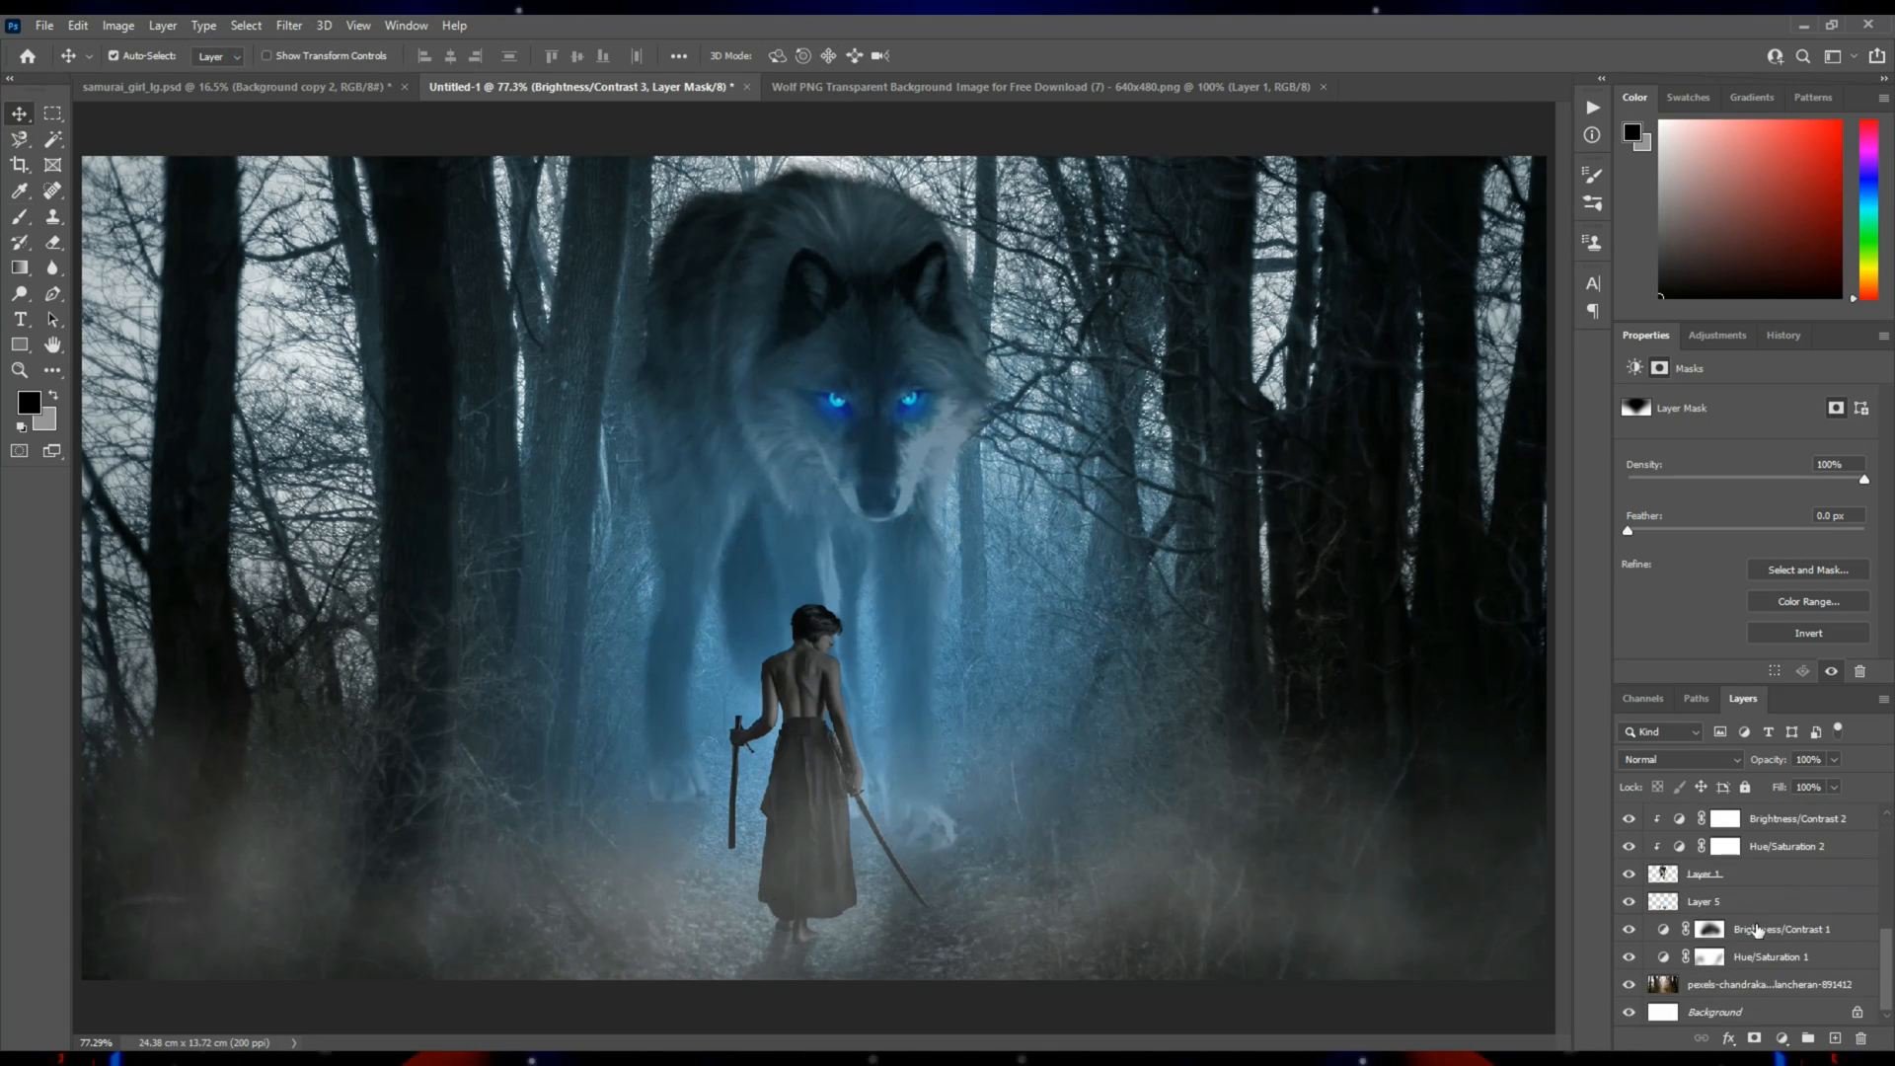
key("ctrl+alt+a")
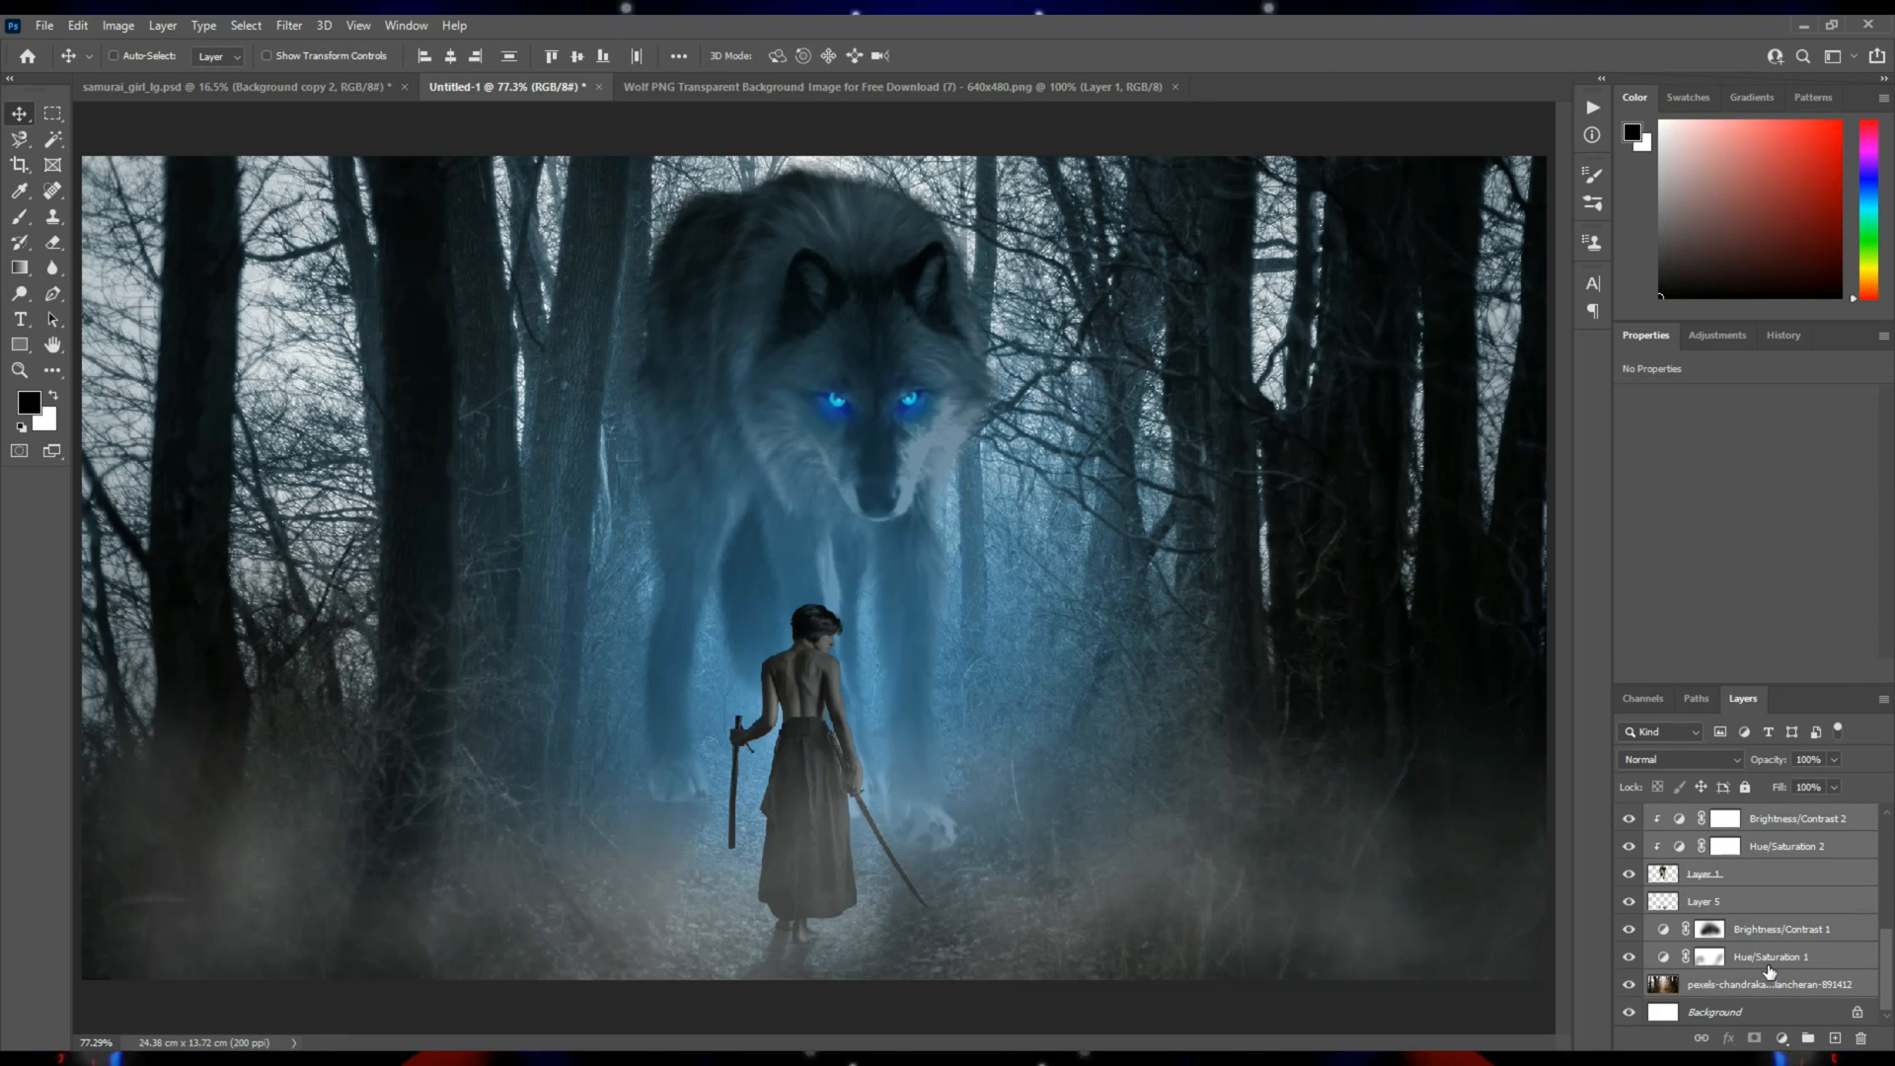
left_click(1806, 1041)
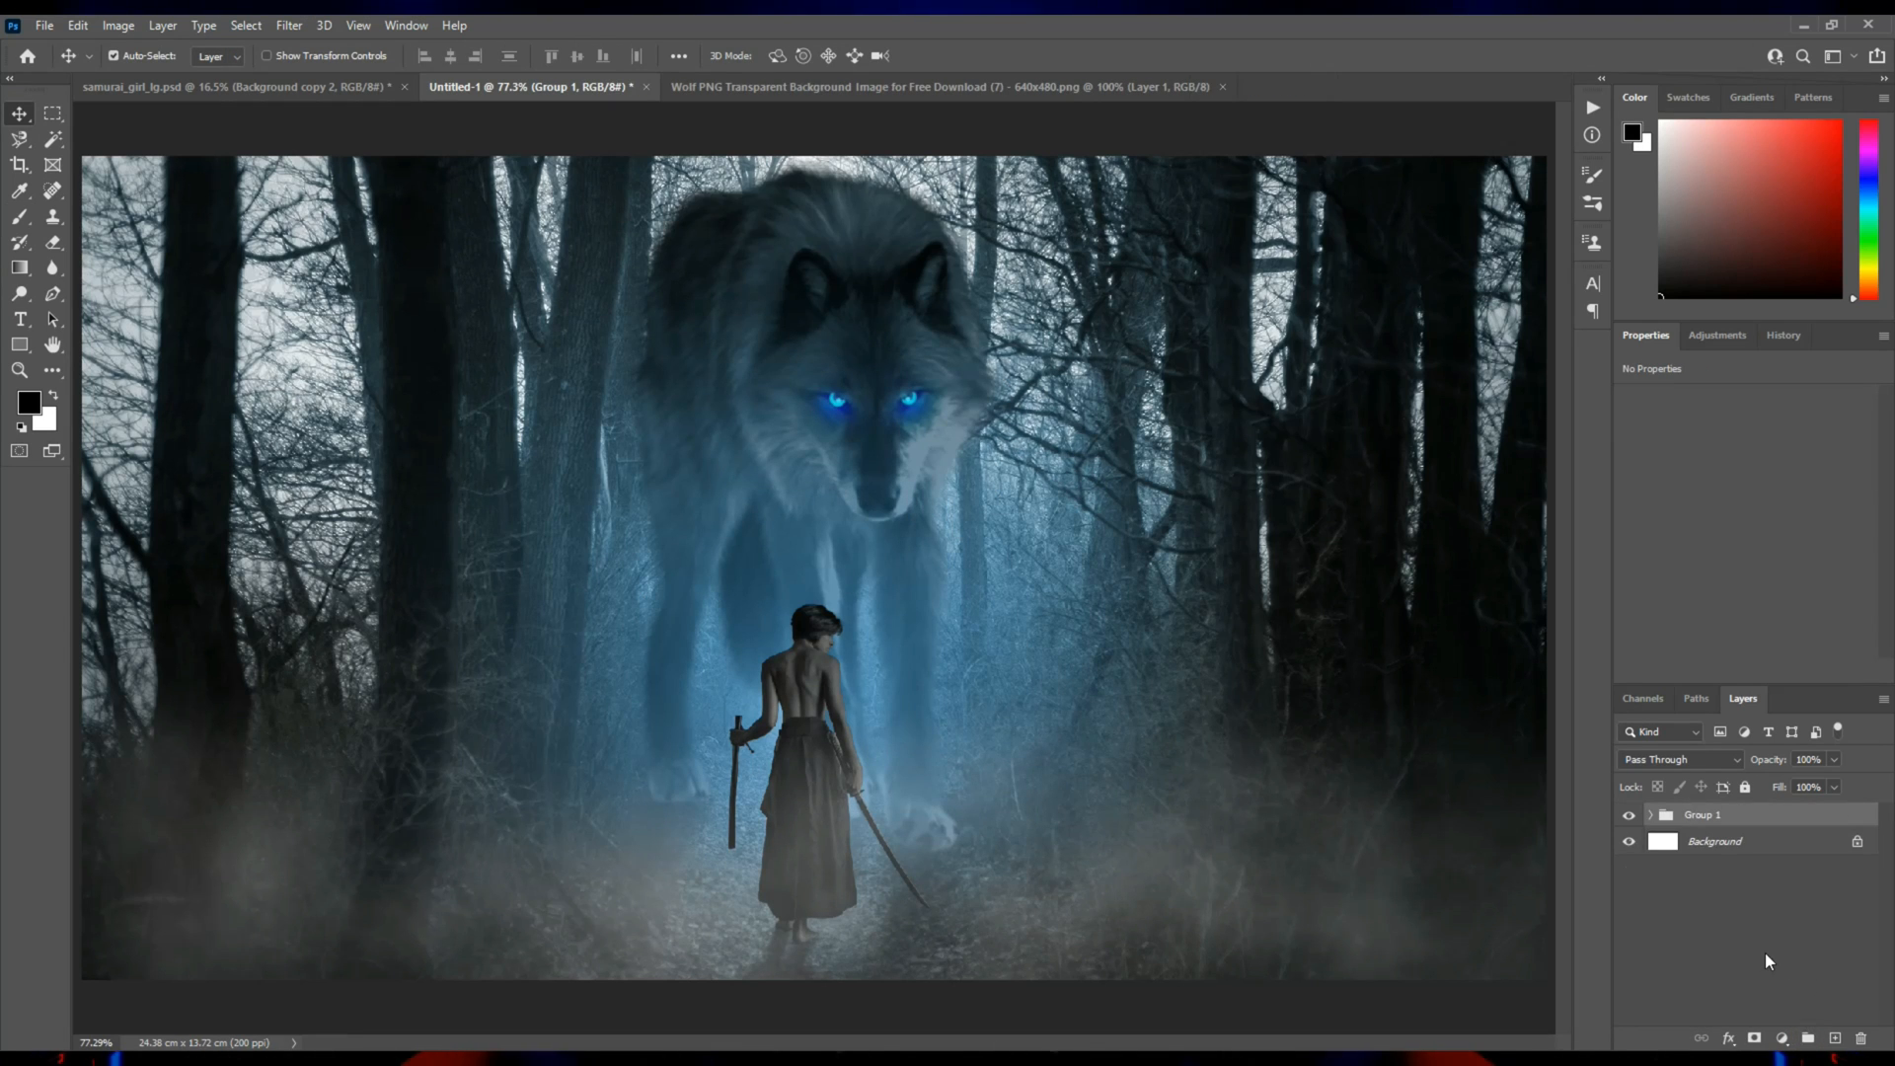
Stamp the visible layers and apply Camera Raw with exposure +0.35, contrast +10, highlights +7, texture -34 and clarity +20.
key("ctrl+alt+shift+e")
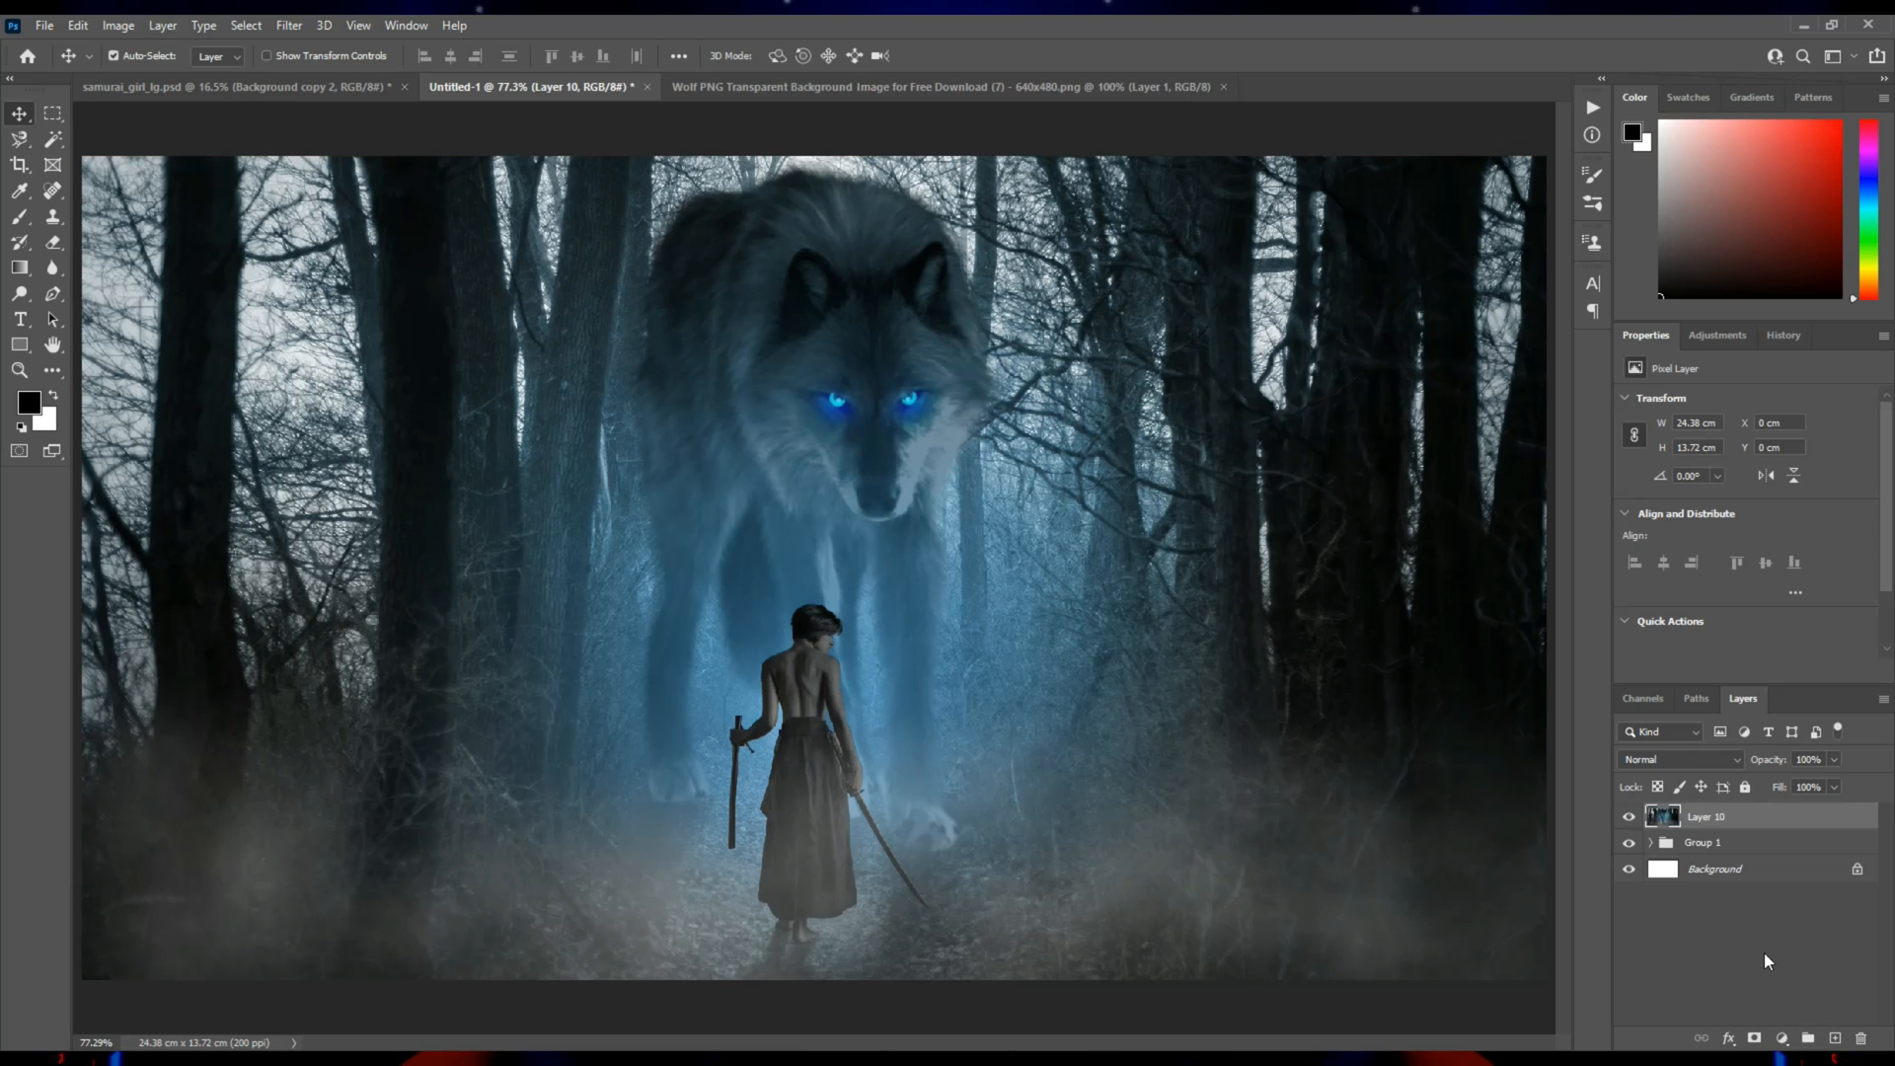
left_click(314, 24)
left_click(383, 177)
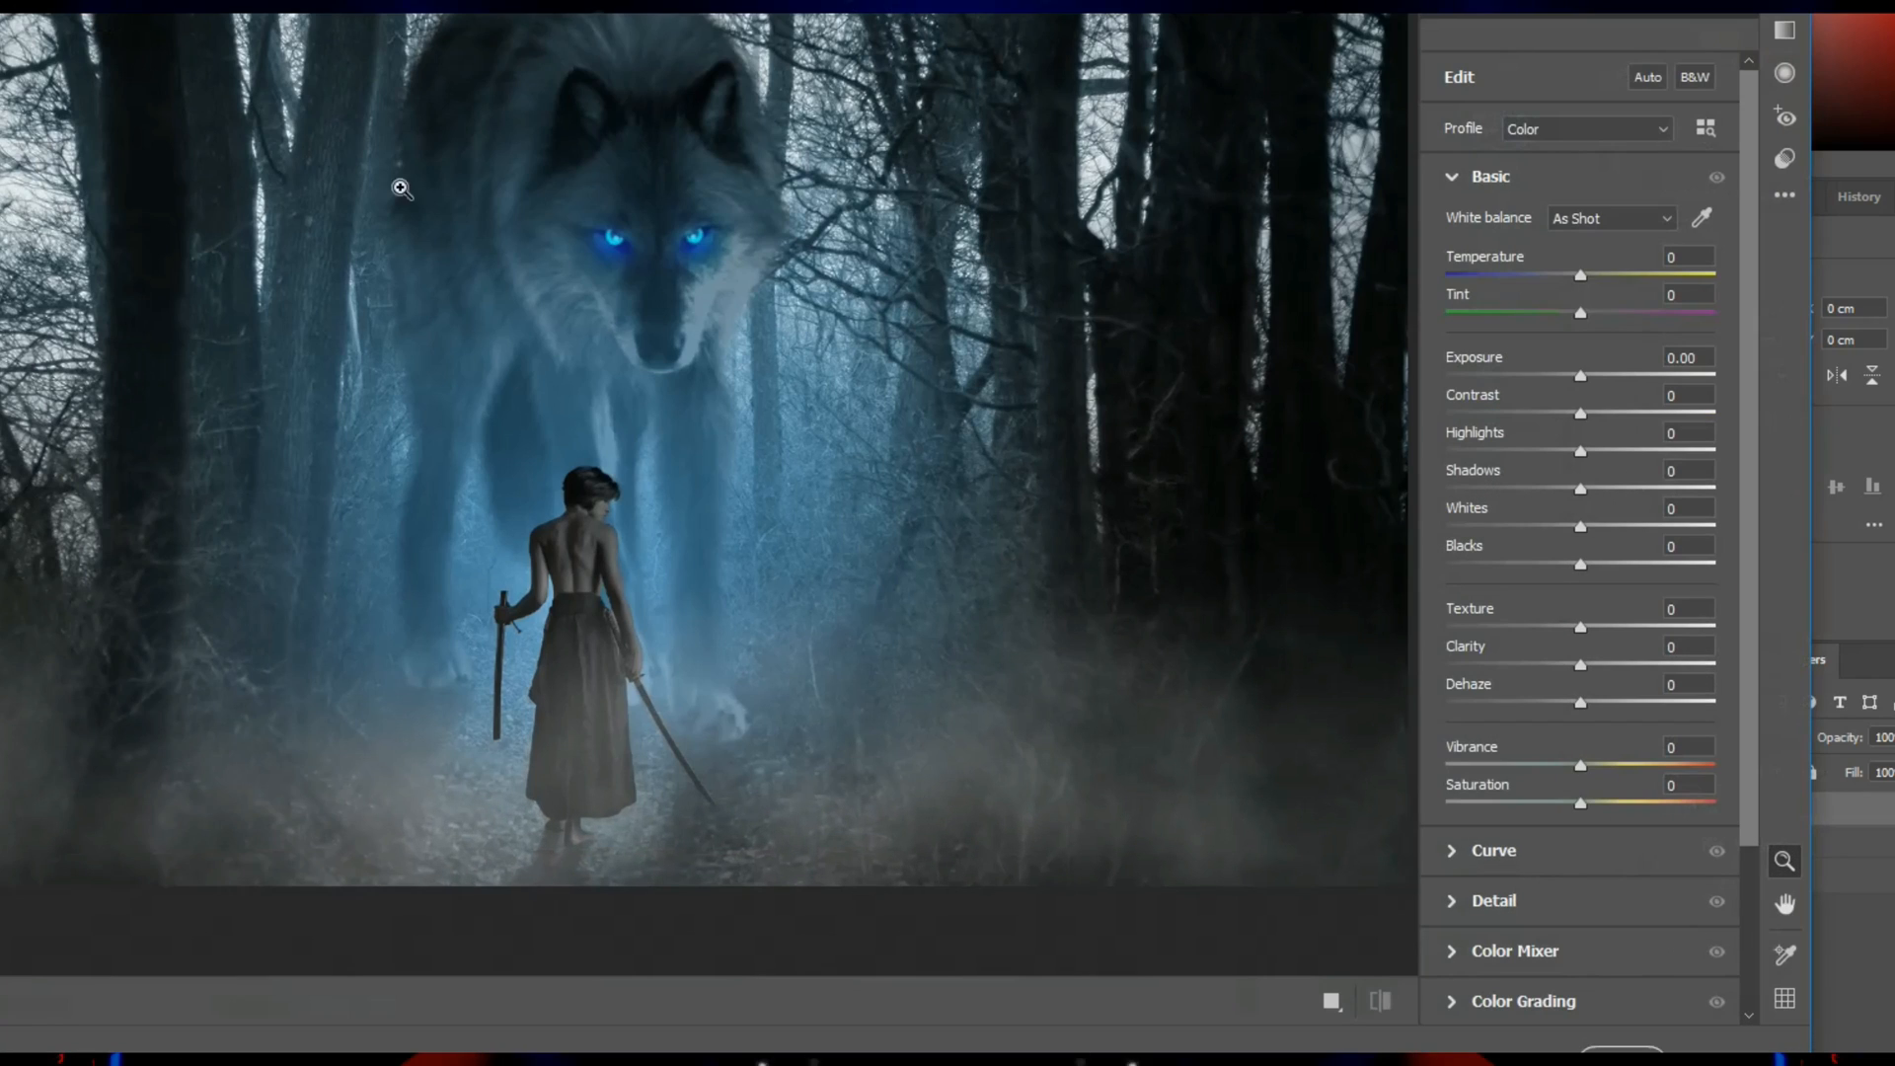
left_click_drag(1585, 380, 1581, 411)
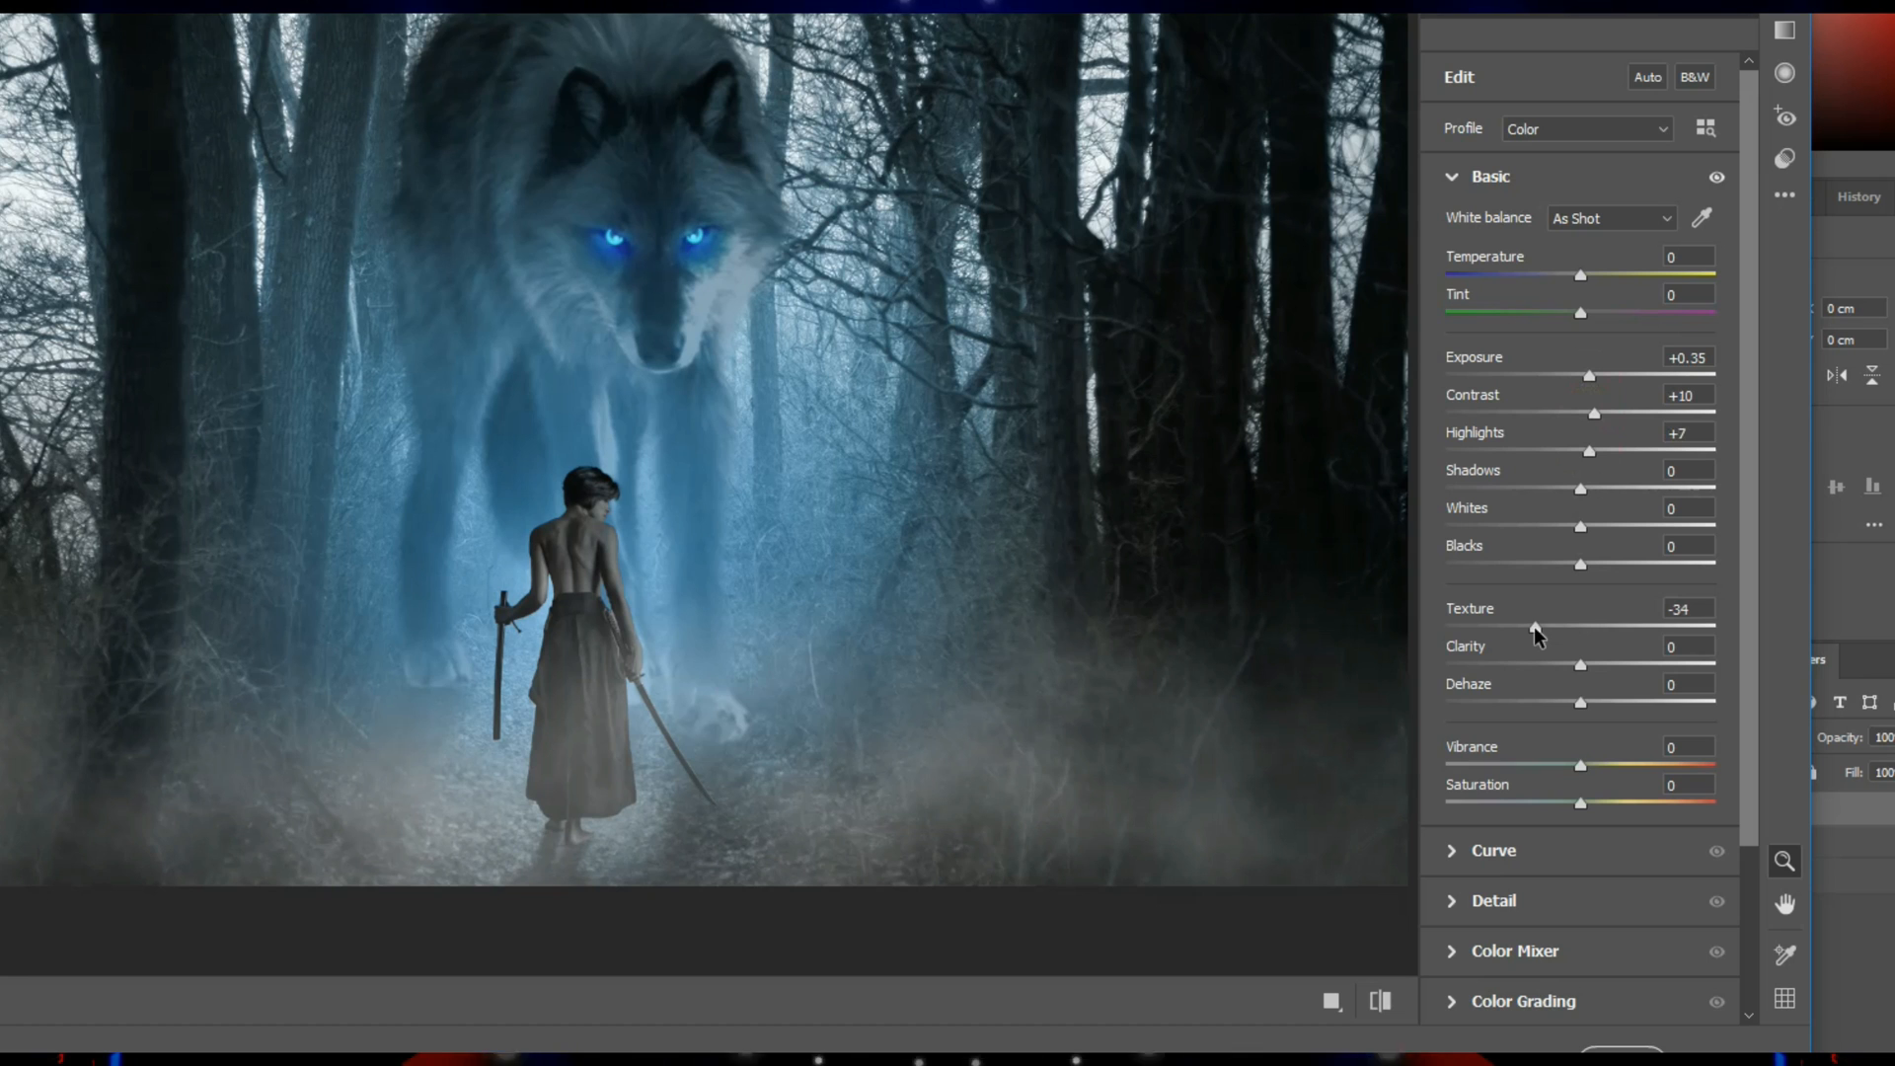
left_click_drag(1583, 673, 1609, 675)
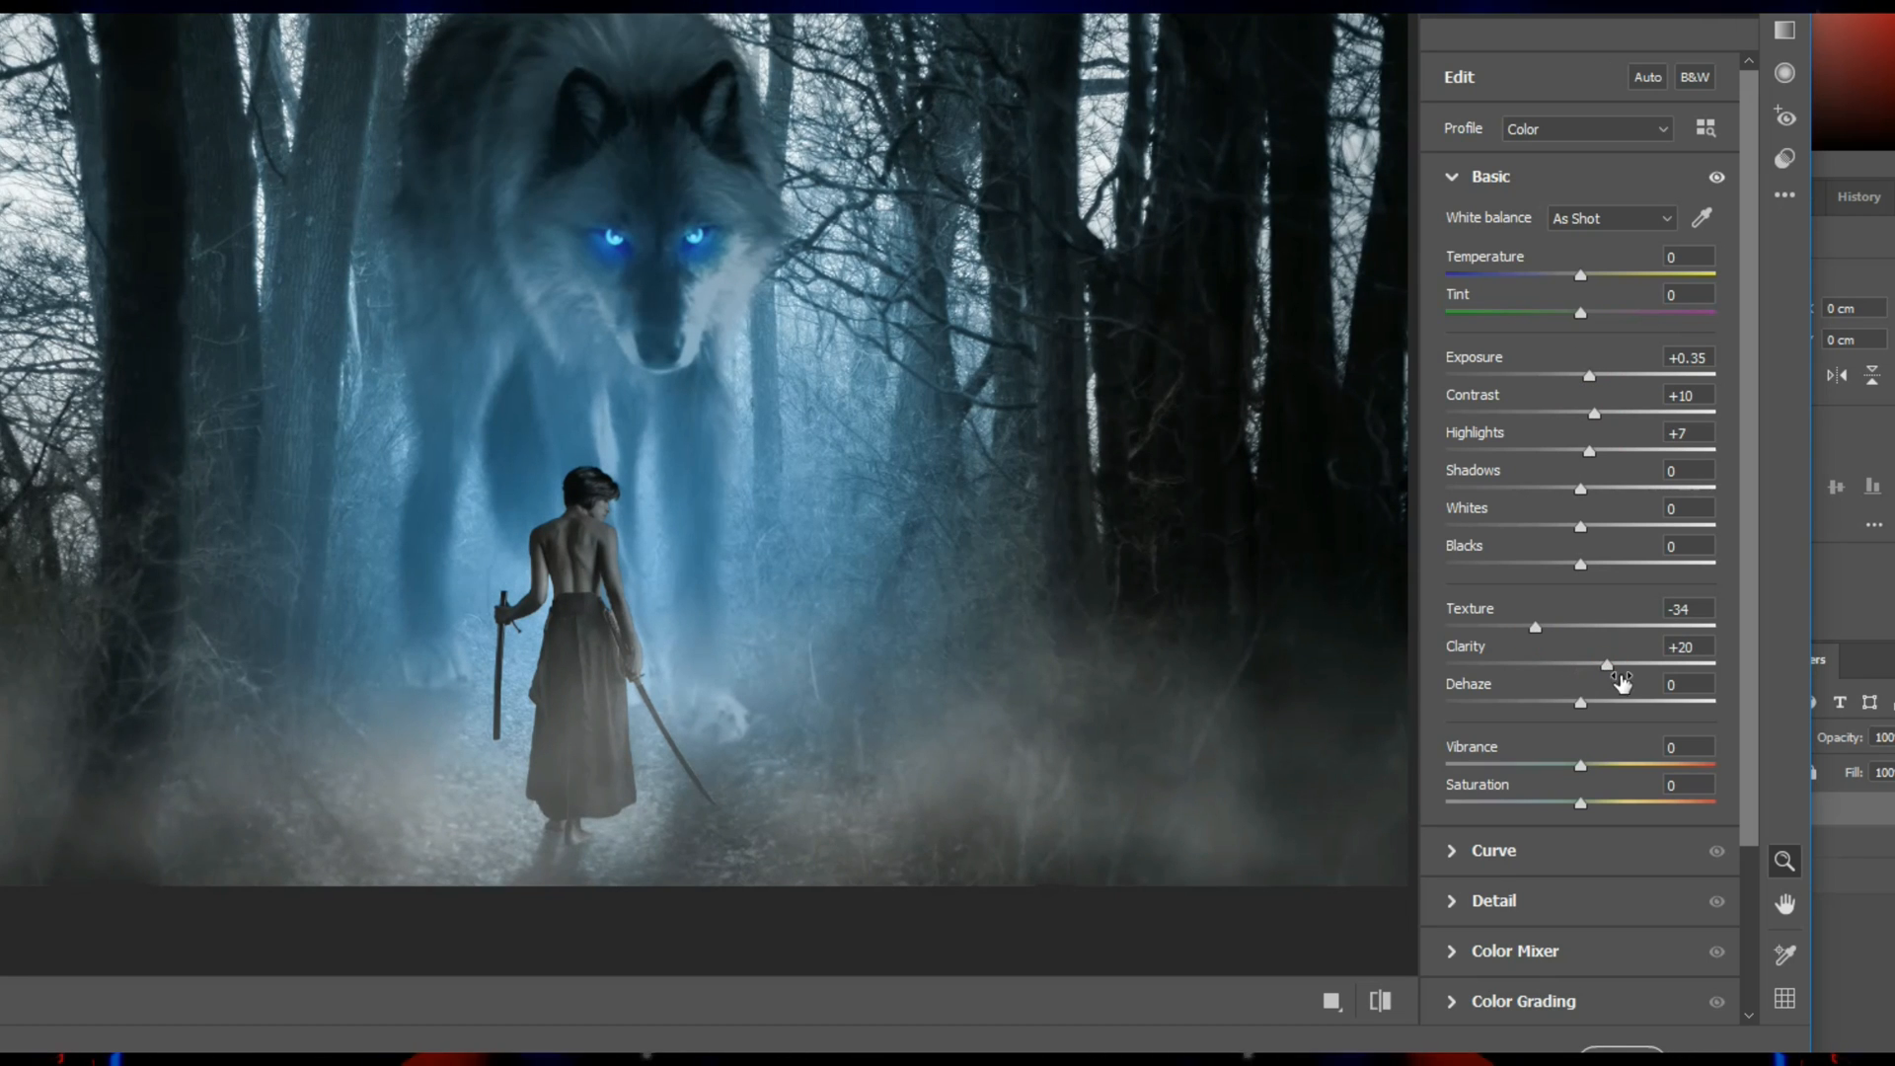
left_click(1609, 1050)
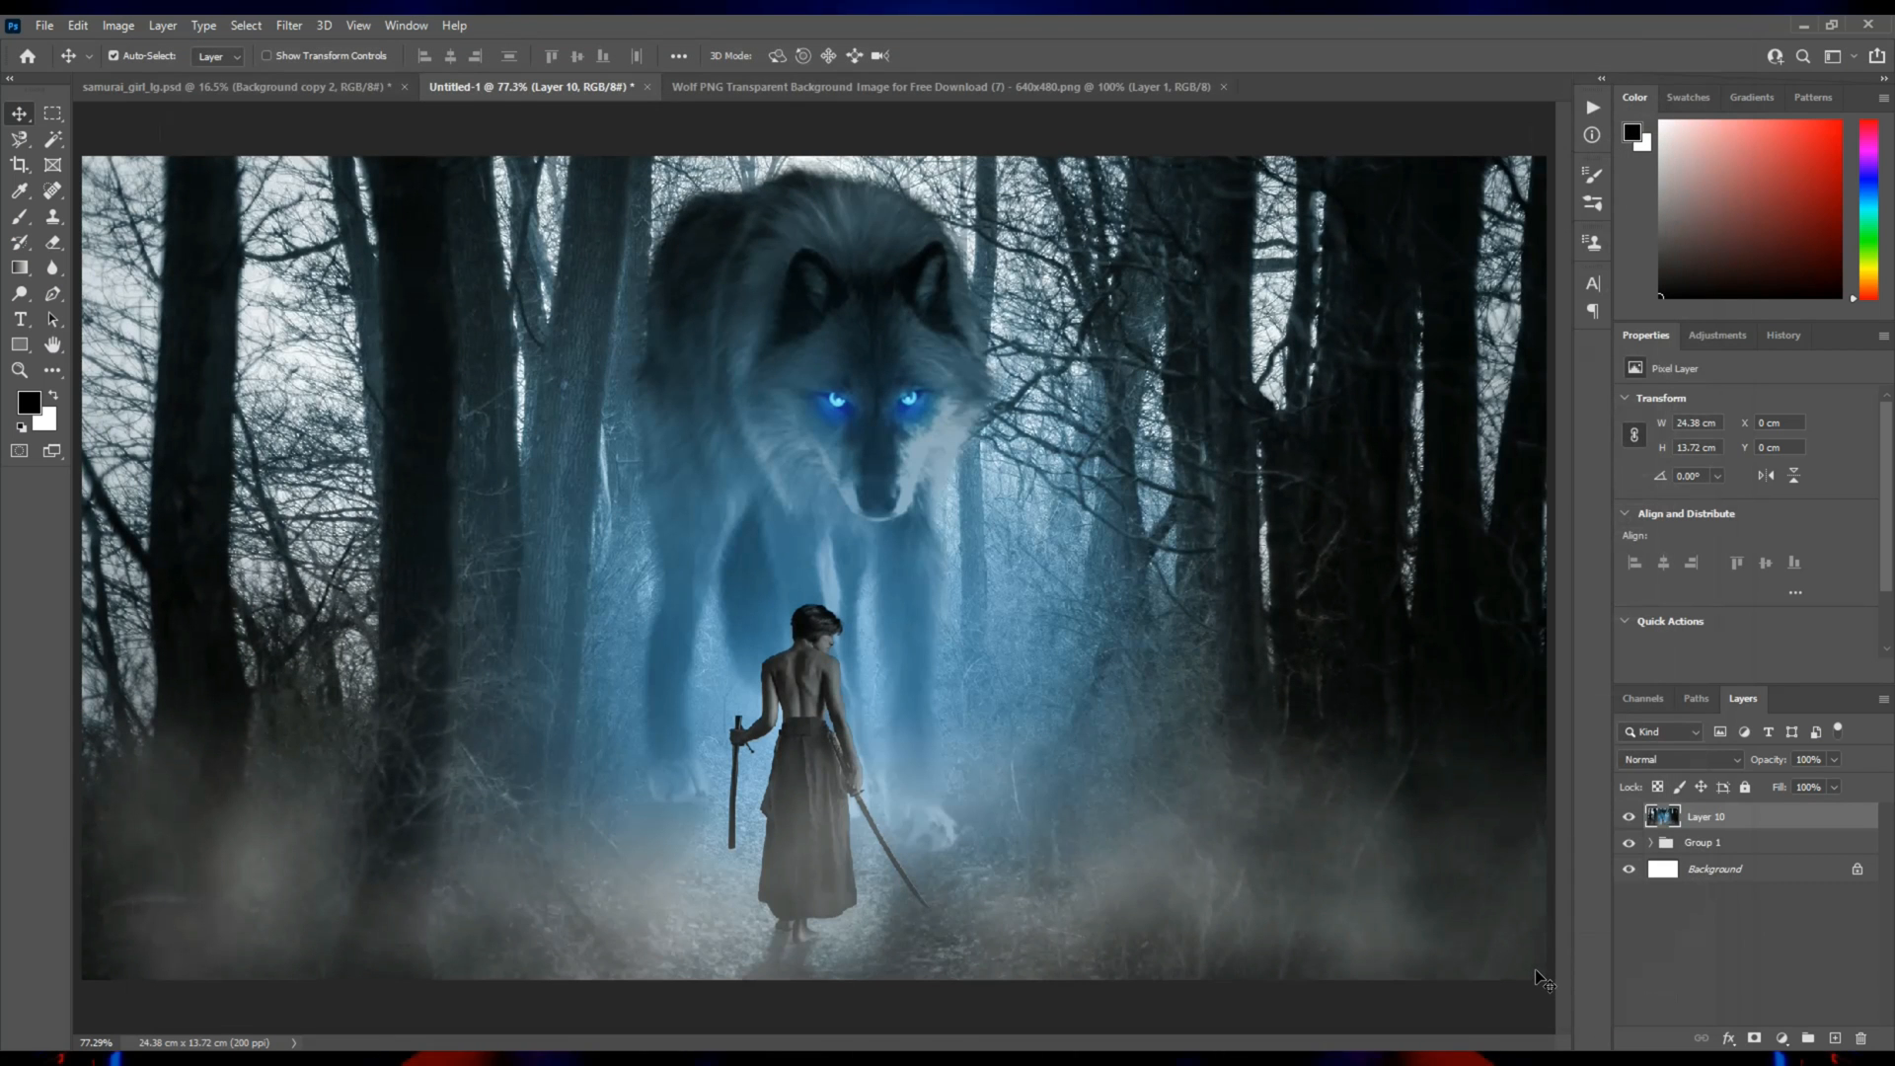
Add a Curves adjustment layer with a slightly raised black point and lowered shadows, midtones and highlights.
left_click(1782, 1036)
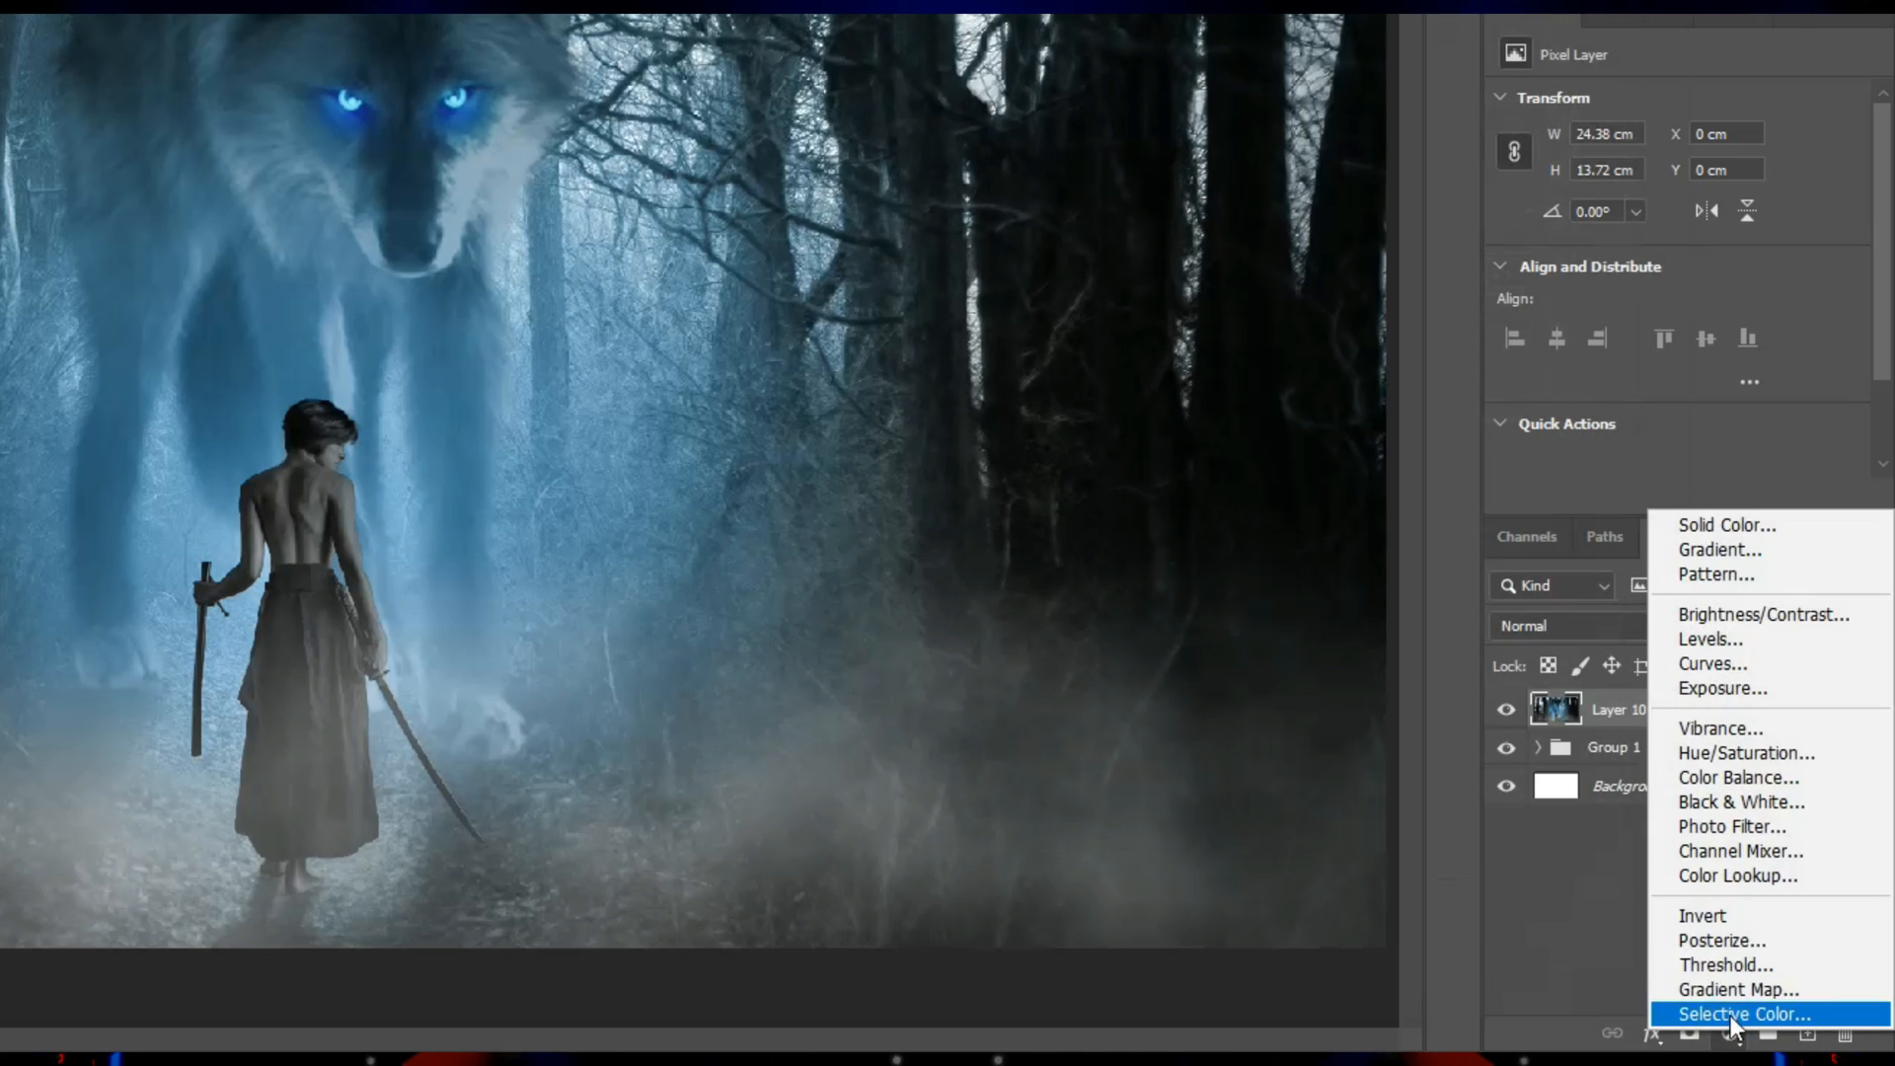
left_click(1714, 663)
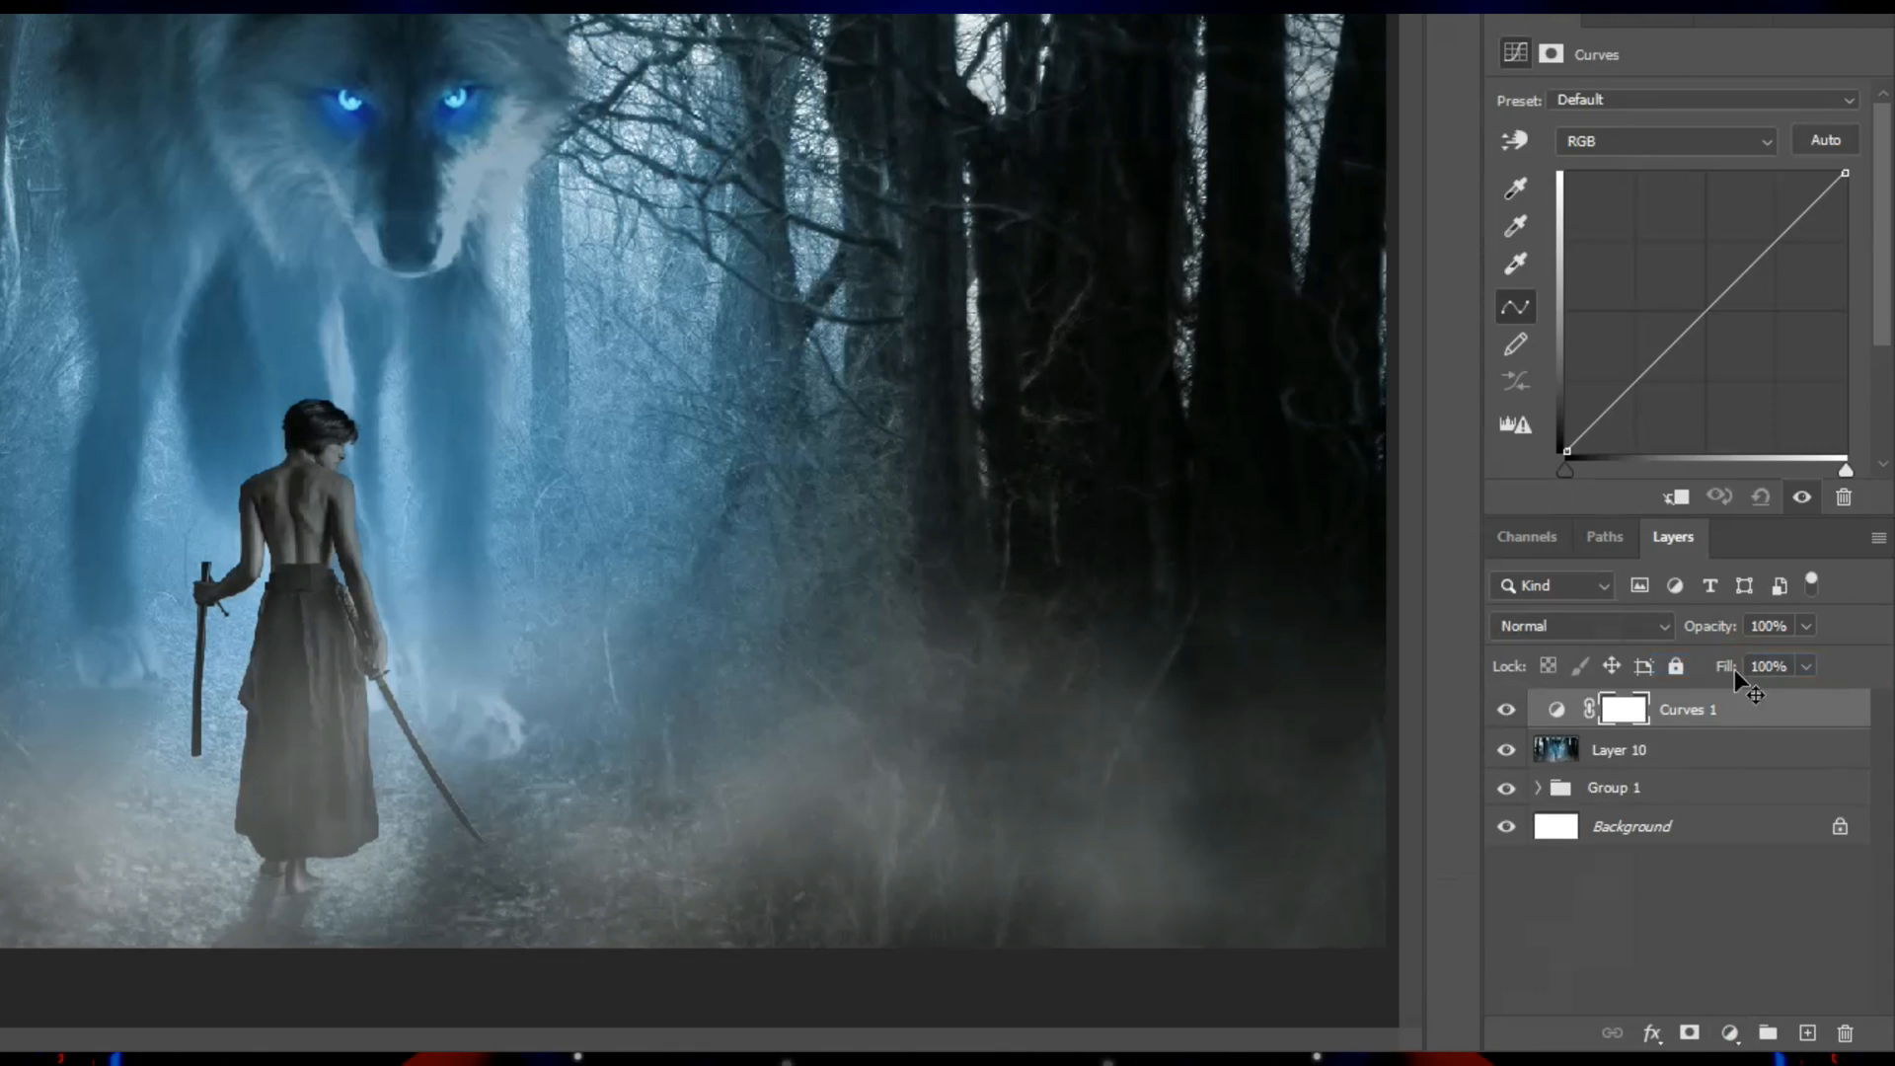
left_click_drag(1702, 314, 1708, 323)
left_click_drag(1629, 398, 1568, 436)
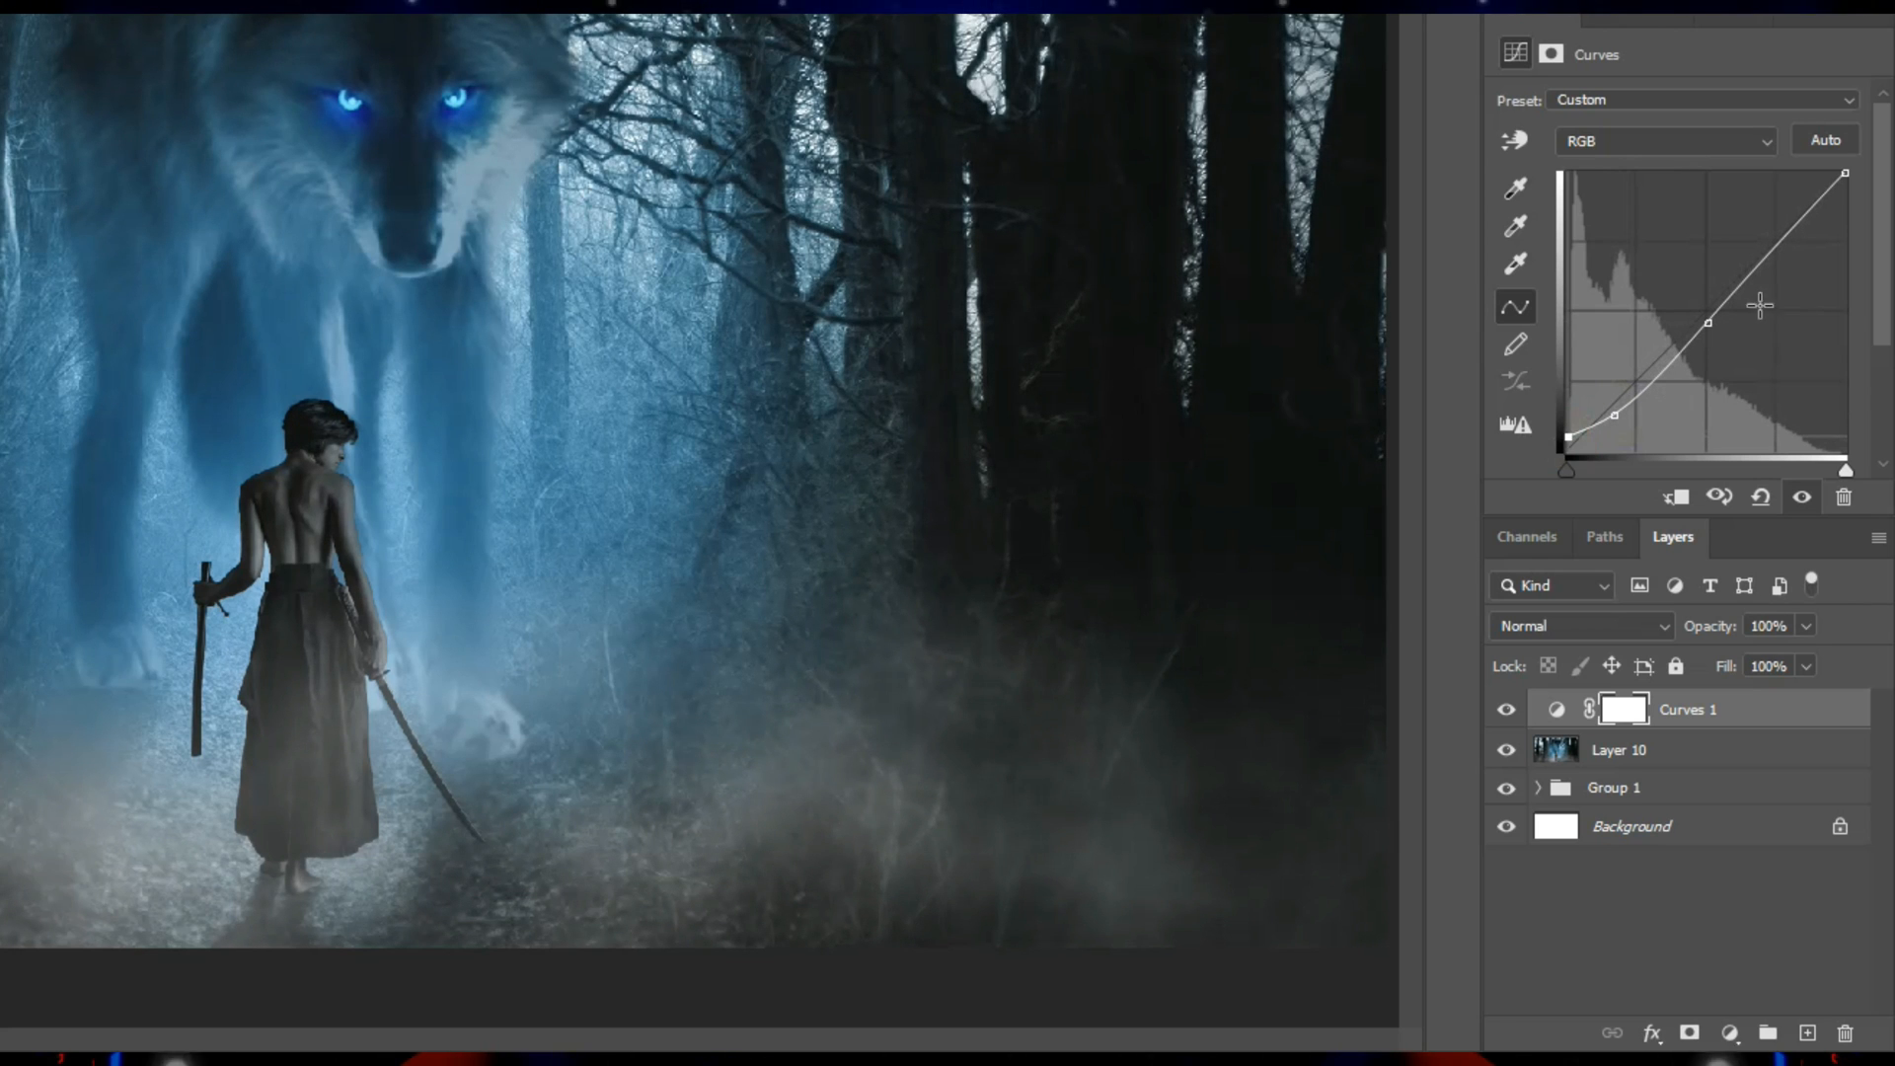
left_click(1797, 237)
left_click_drag(1797, 237, 1801, 237)
left_click_drag(1709, 321, 1712, 328)
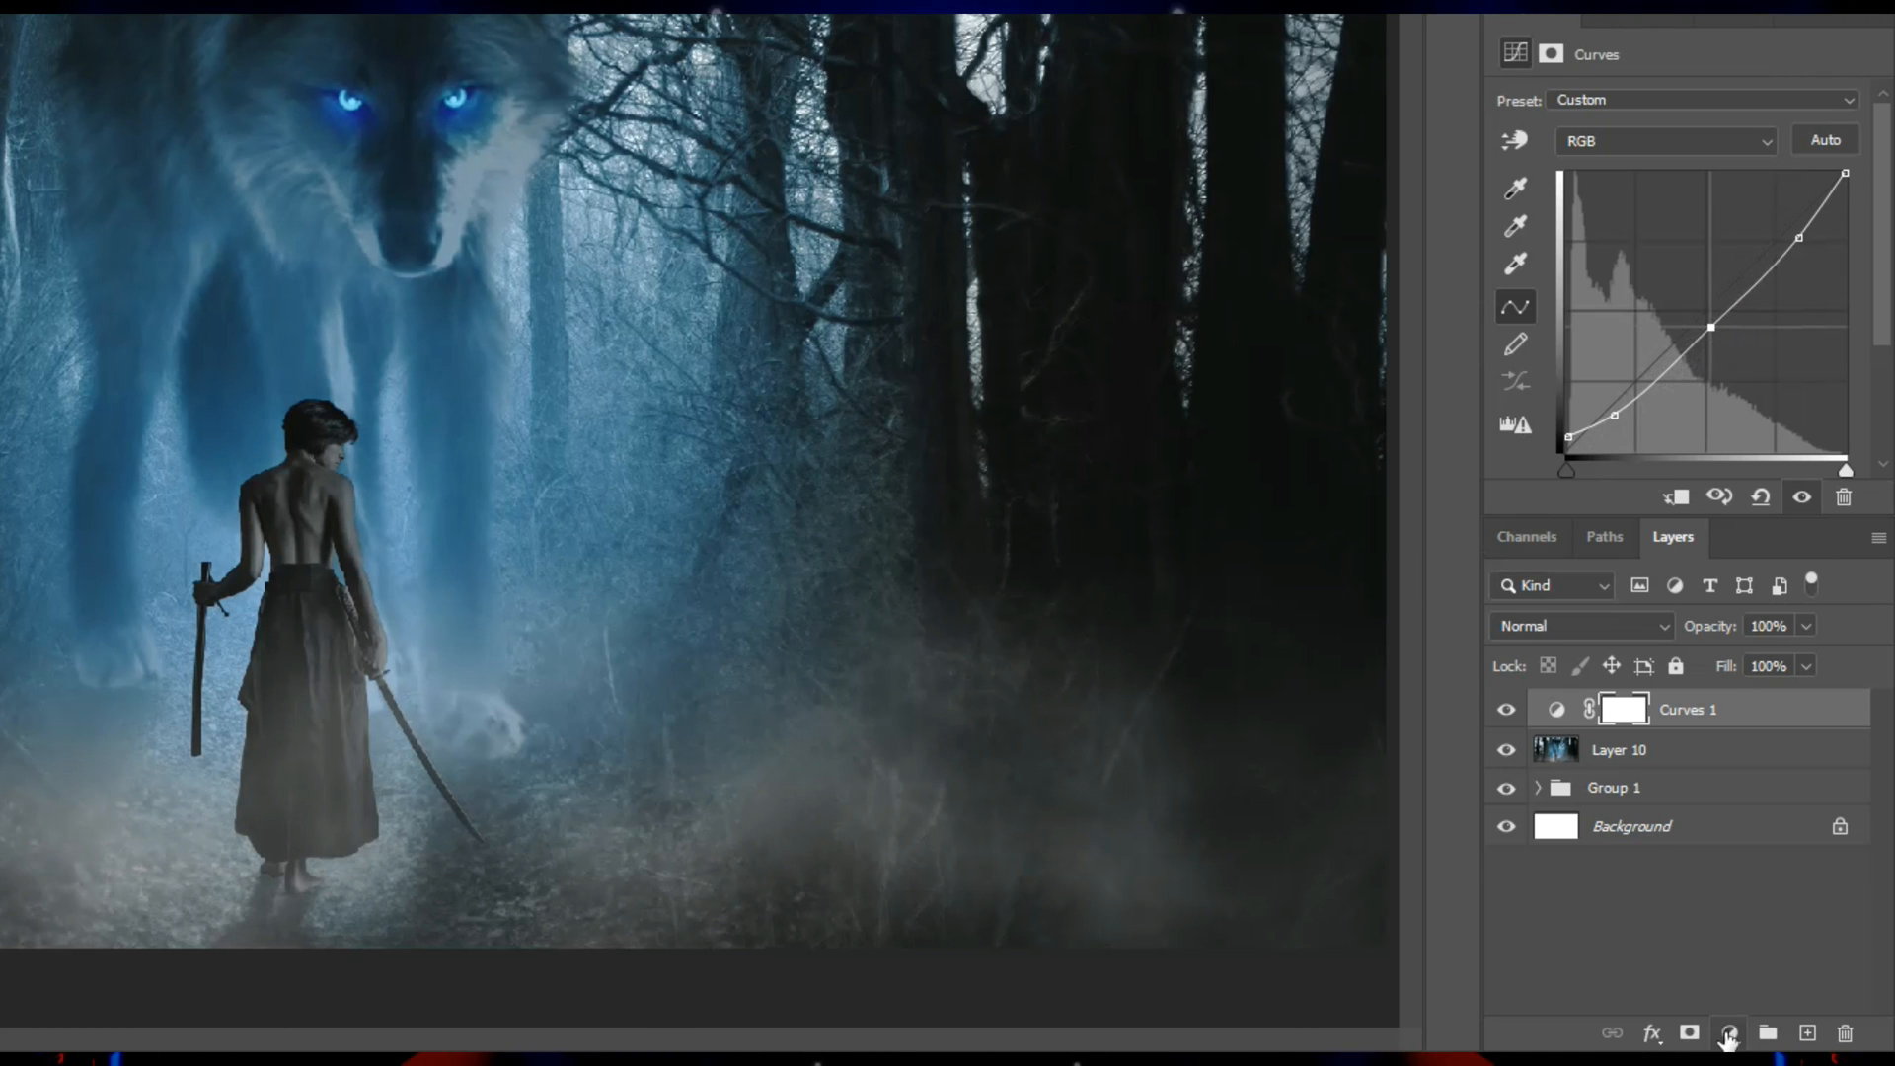
Add a Color Balance adjustment layer shifting the midtones toward cyan, slightly toward green, and to +36 blue.
left_click(1728, 1033)
left_click(1739, 786)
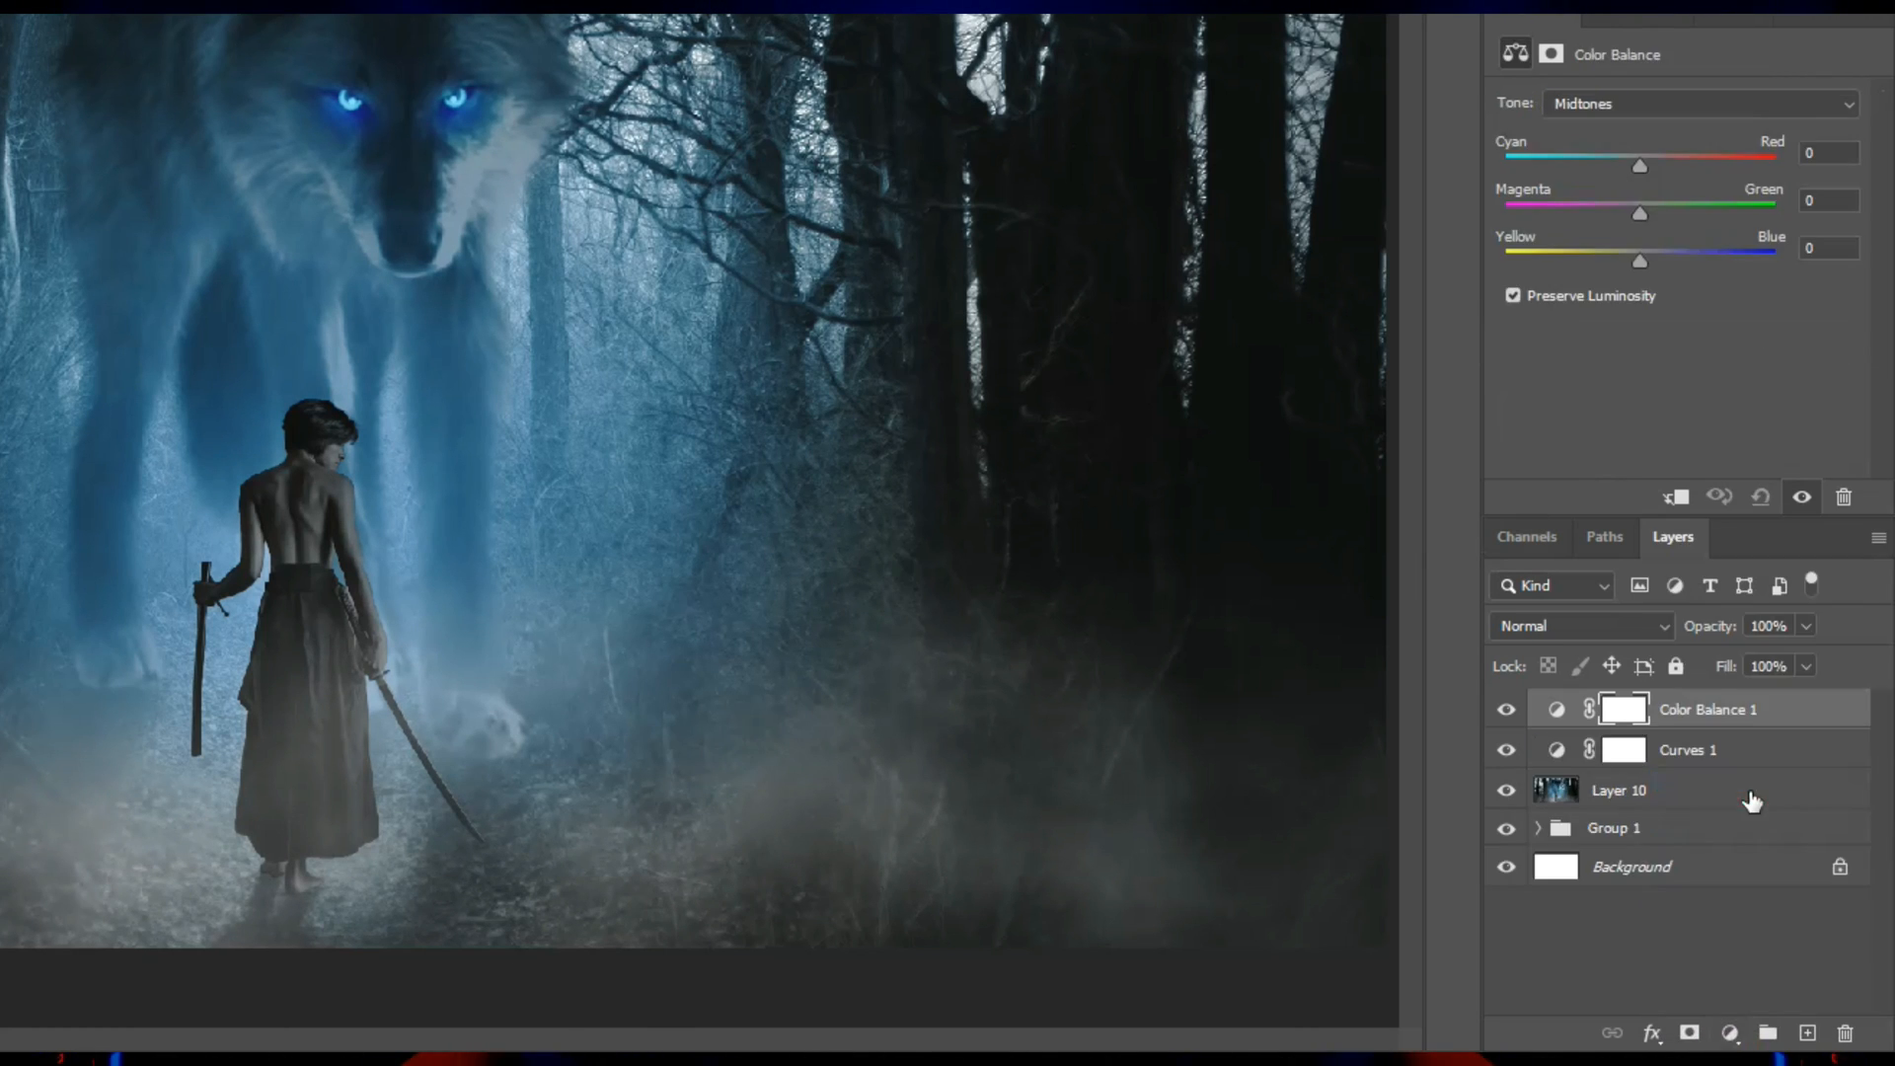
left_click_drag(1640, 166, 1674, 267)
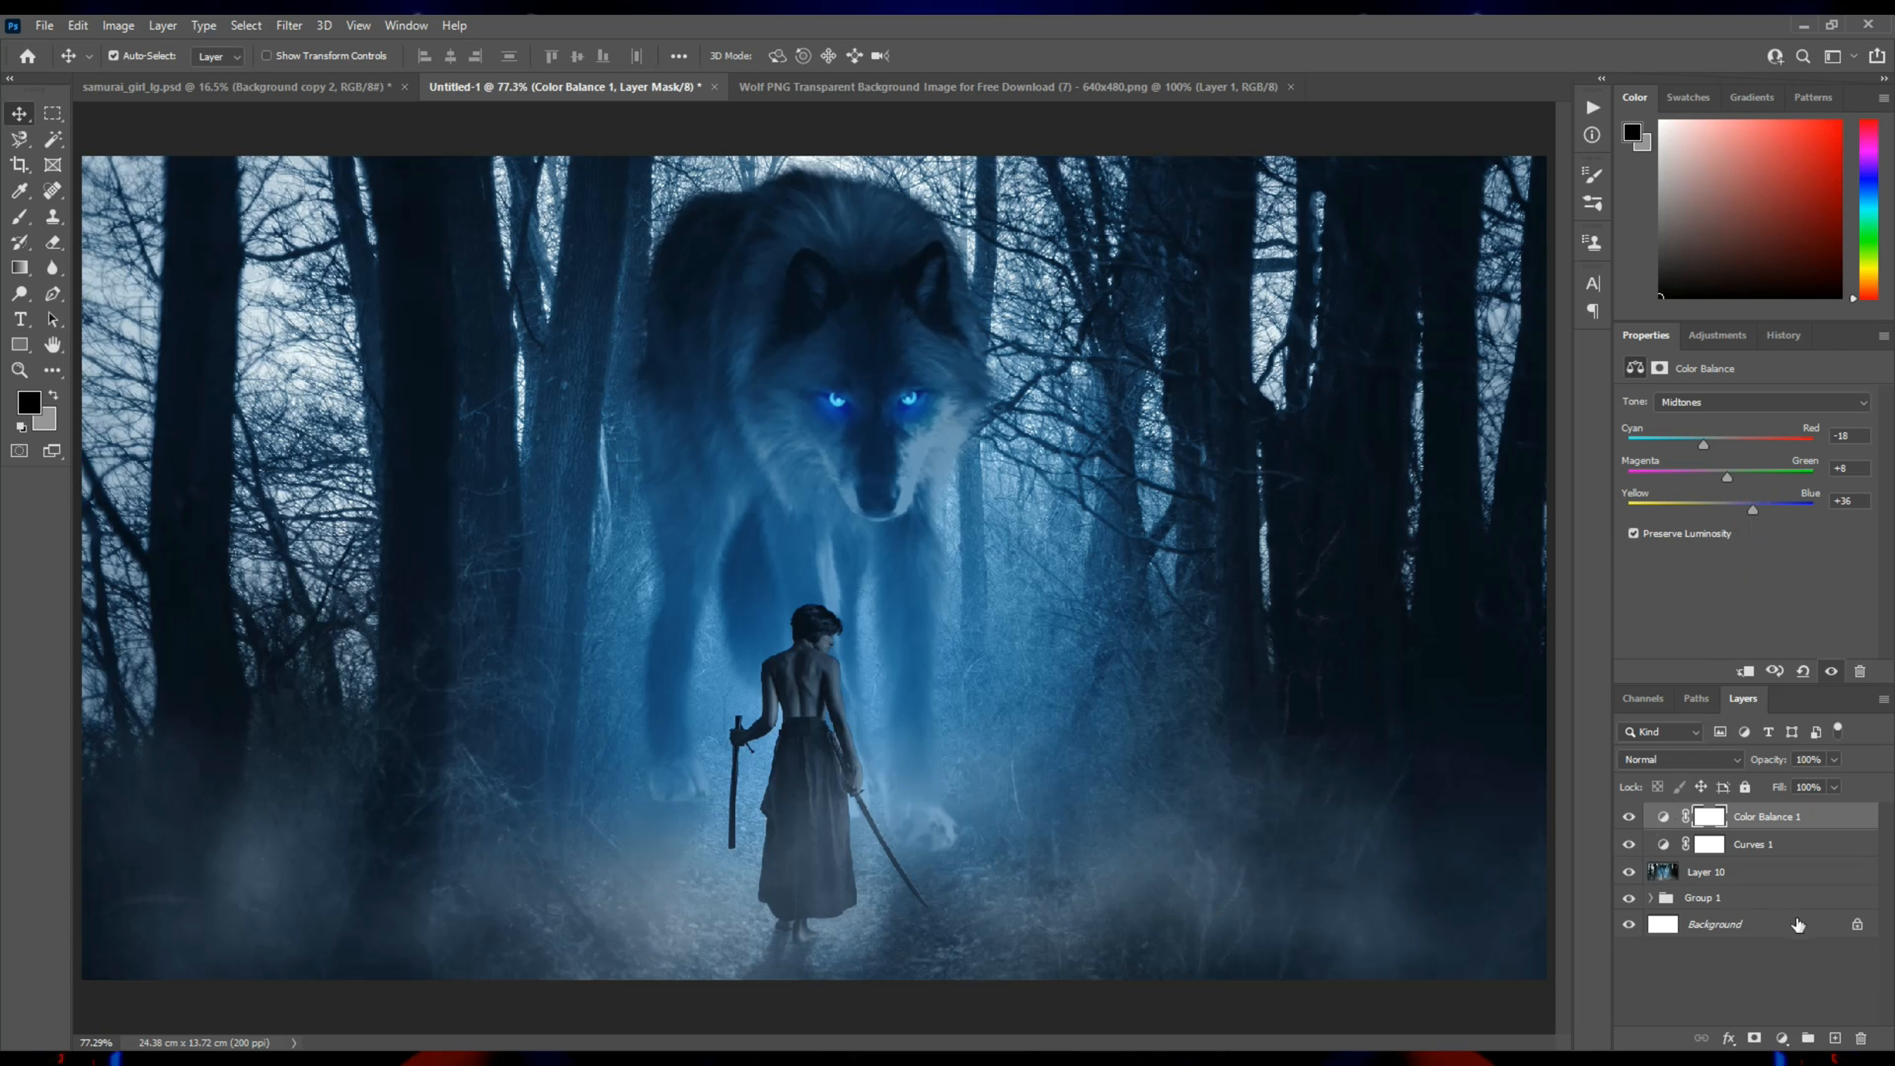
Create a new layer and draw a thin elliptical selection about 1.23 cm wide across the wolf's left-hand eye.
left_click(1834, 1033)
key("z")
left_click(877, 406)
left_click(877, 406)
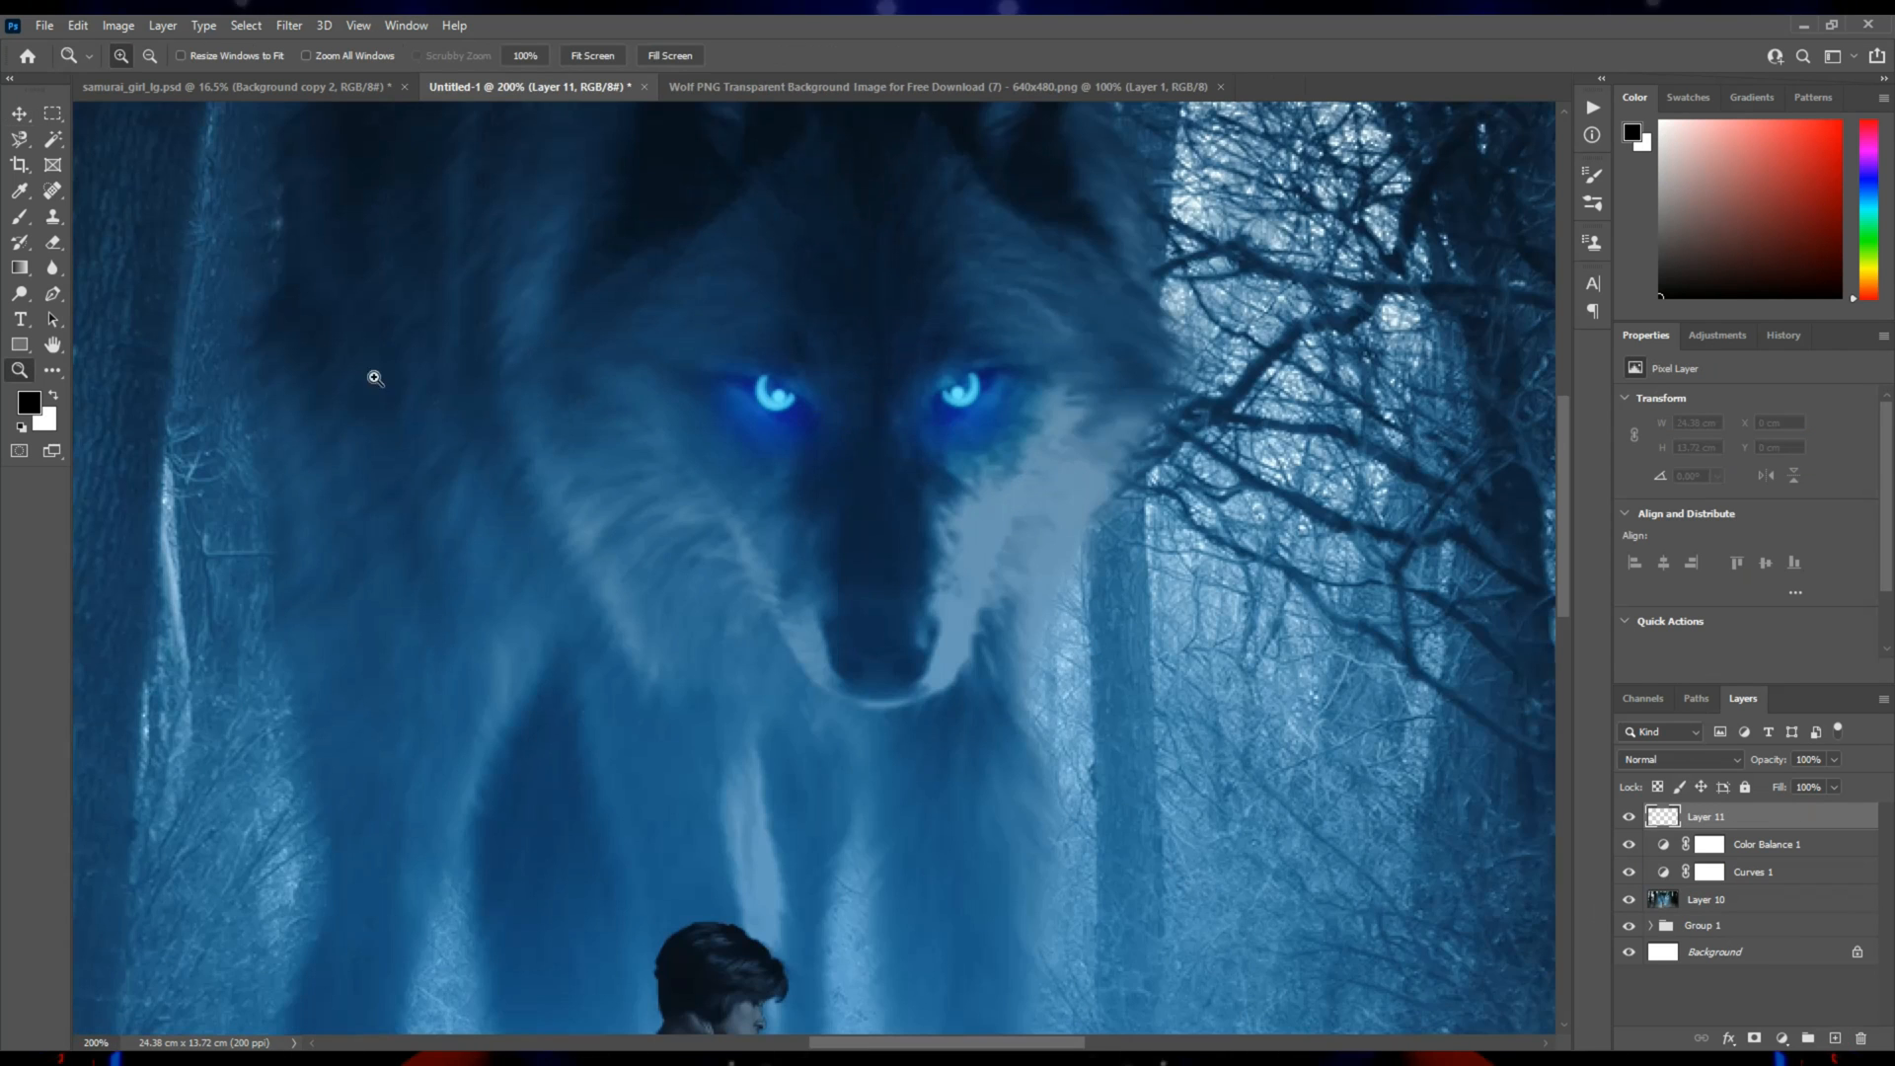
left_click_drag(52, 113, 129, 133)
left_click_drag(865, 392, 670, 392)
key("z")
left_click(795, 402)
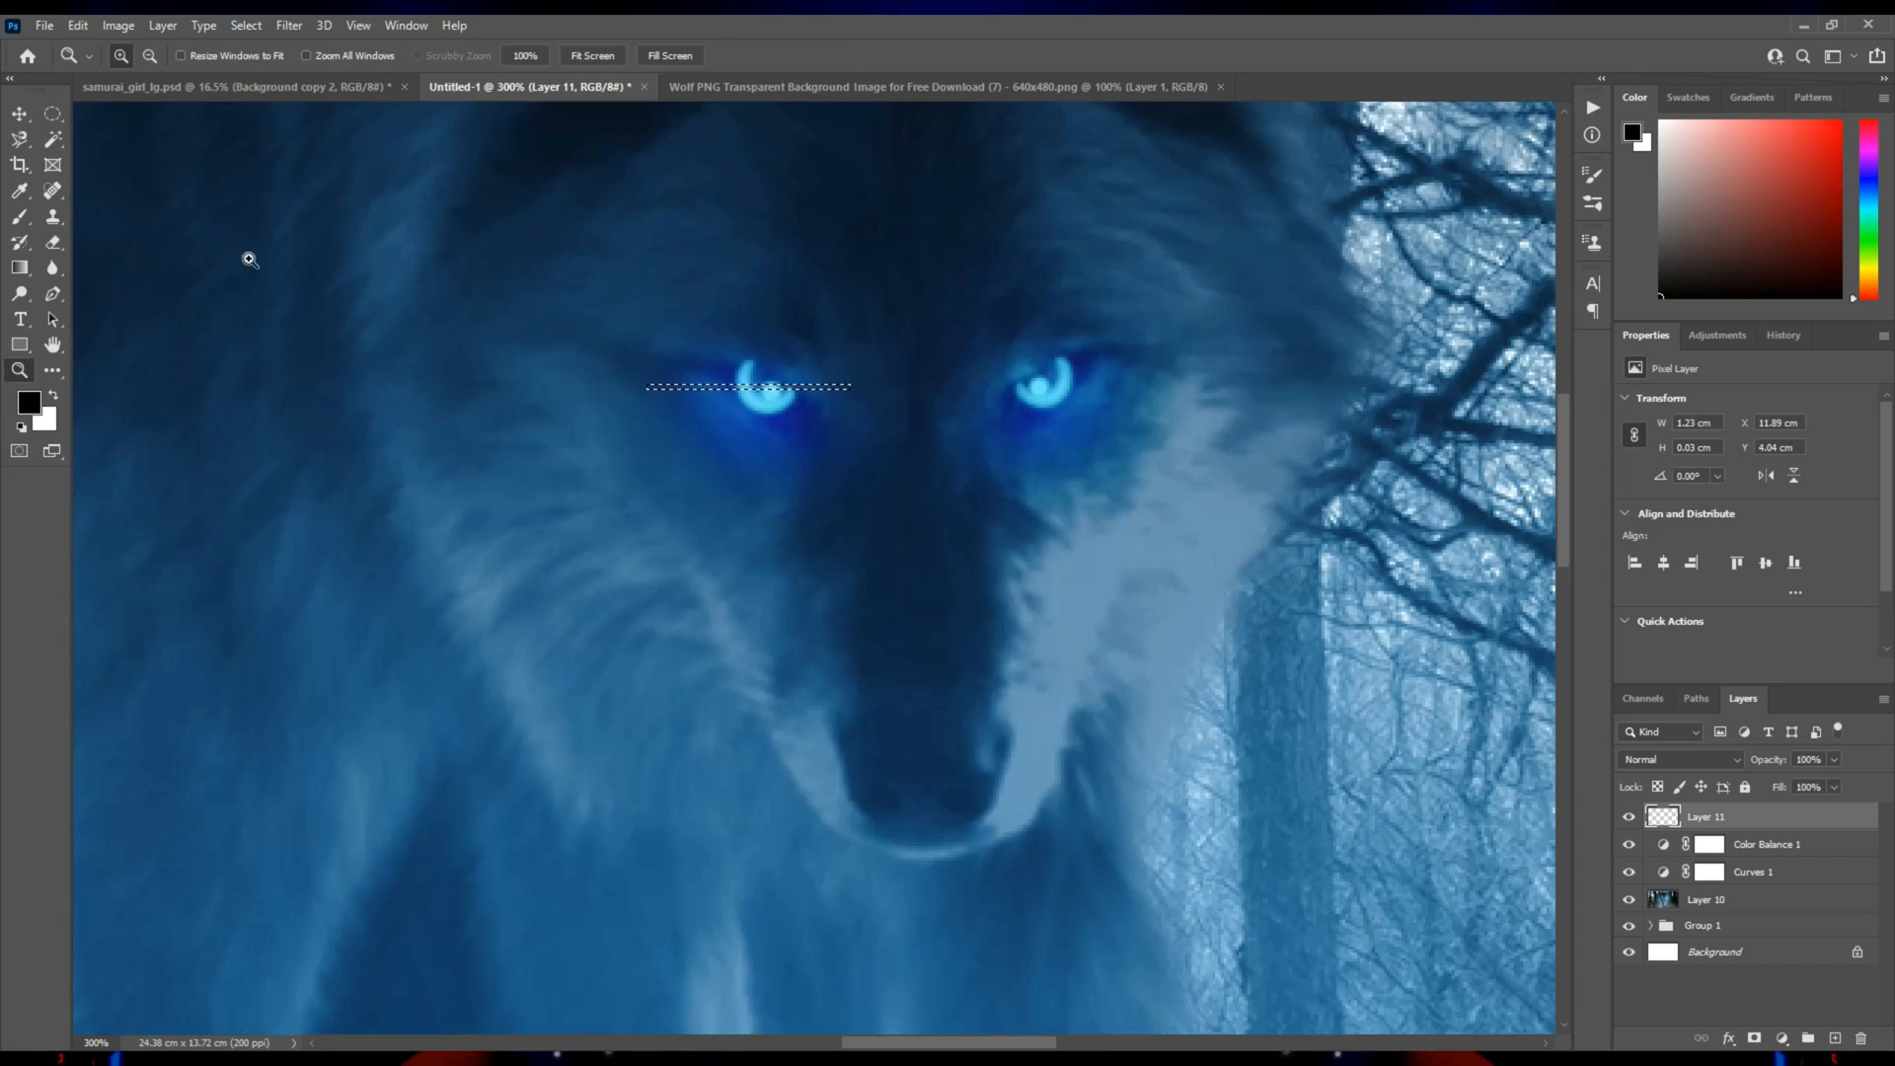
Fill the thin elliptical selection with white using the Paint Bucket to form a light streak, and deselect it.
right_click(31, 268)
left_click(99, 284)
left_click(52, 394)
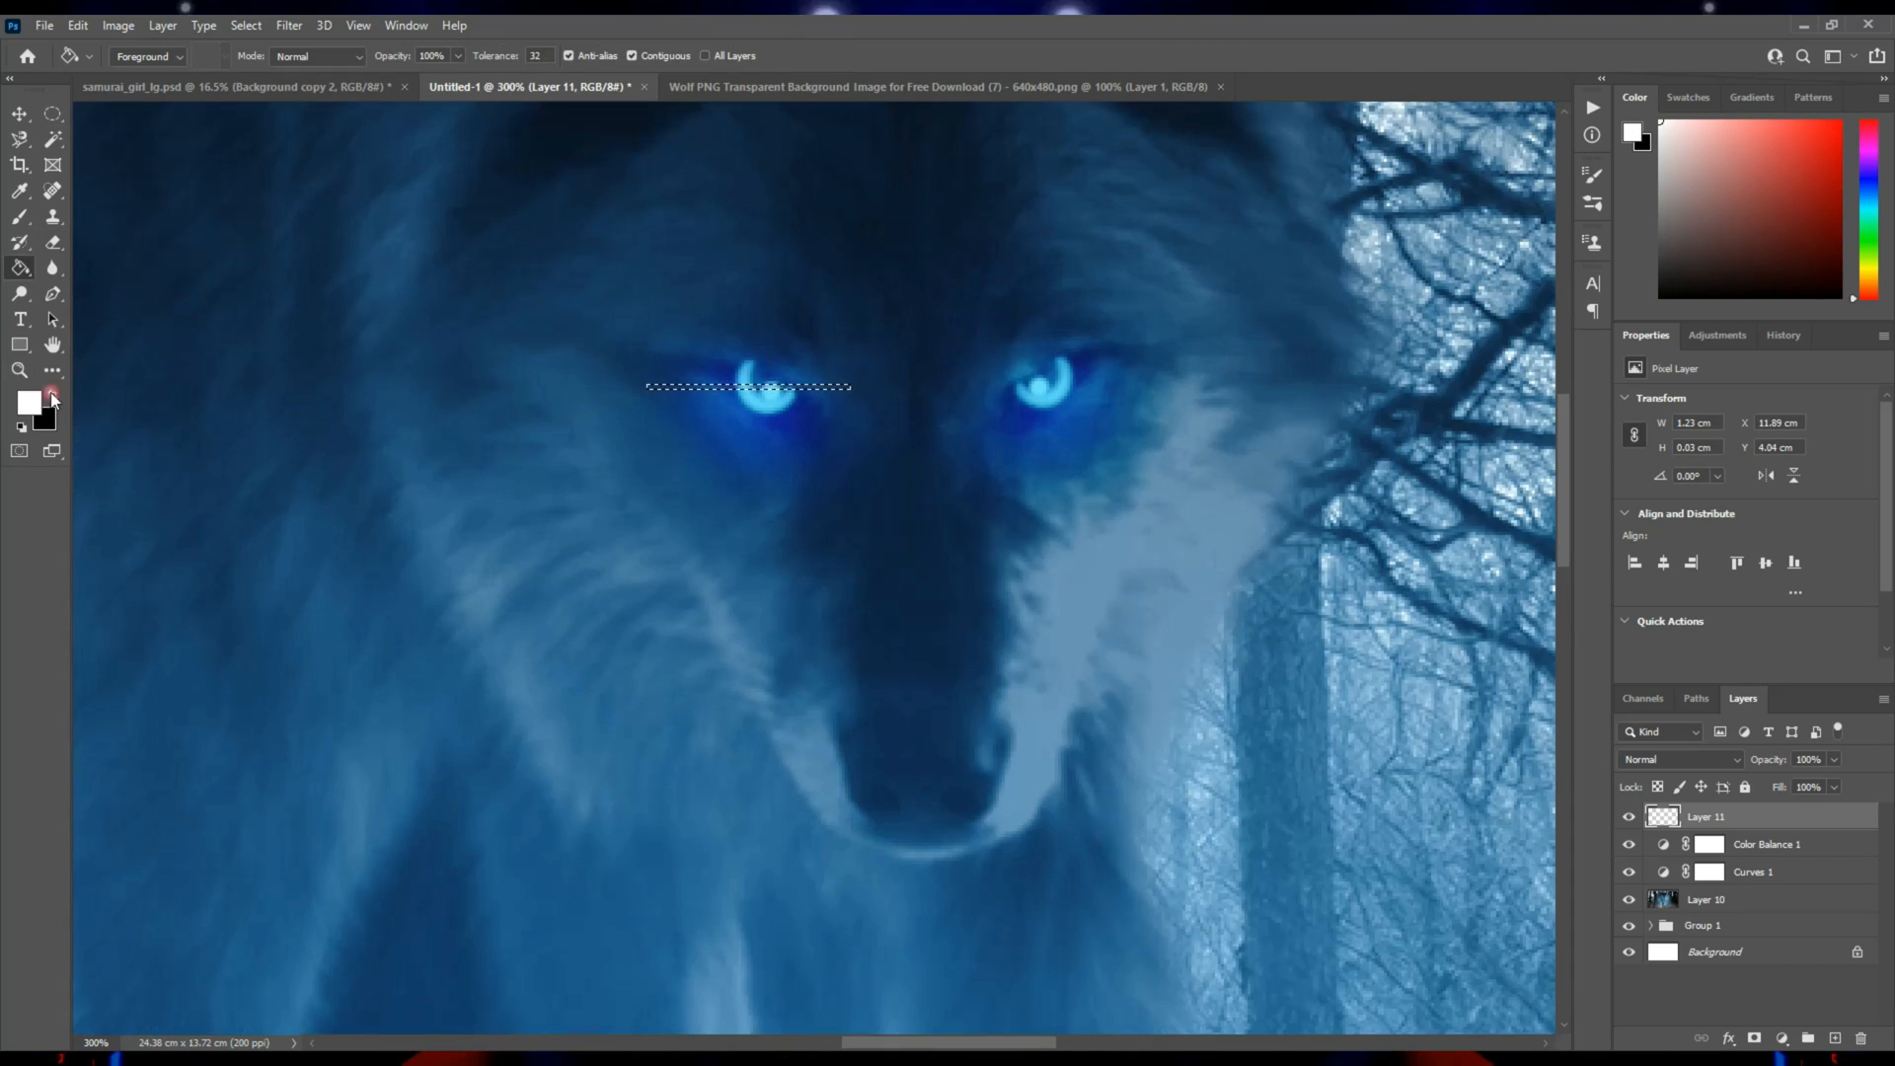
left_click(768, 388)
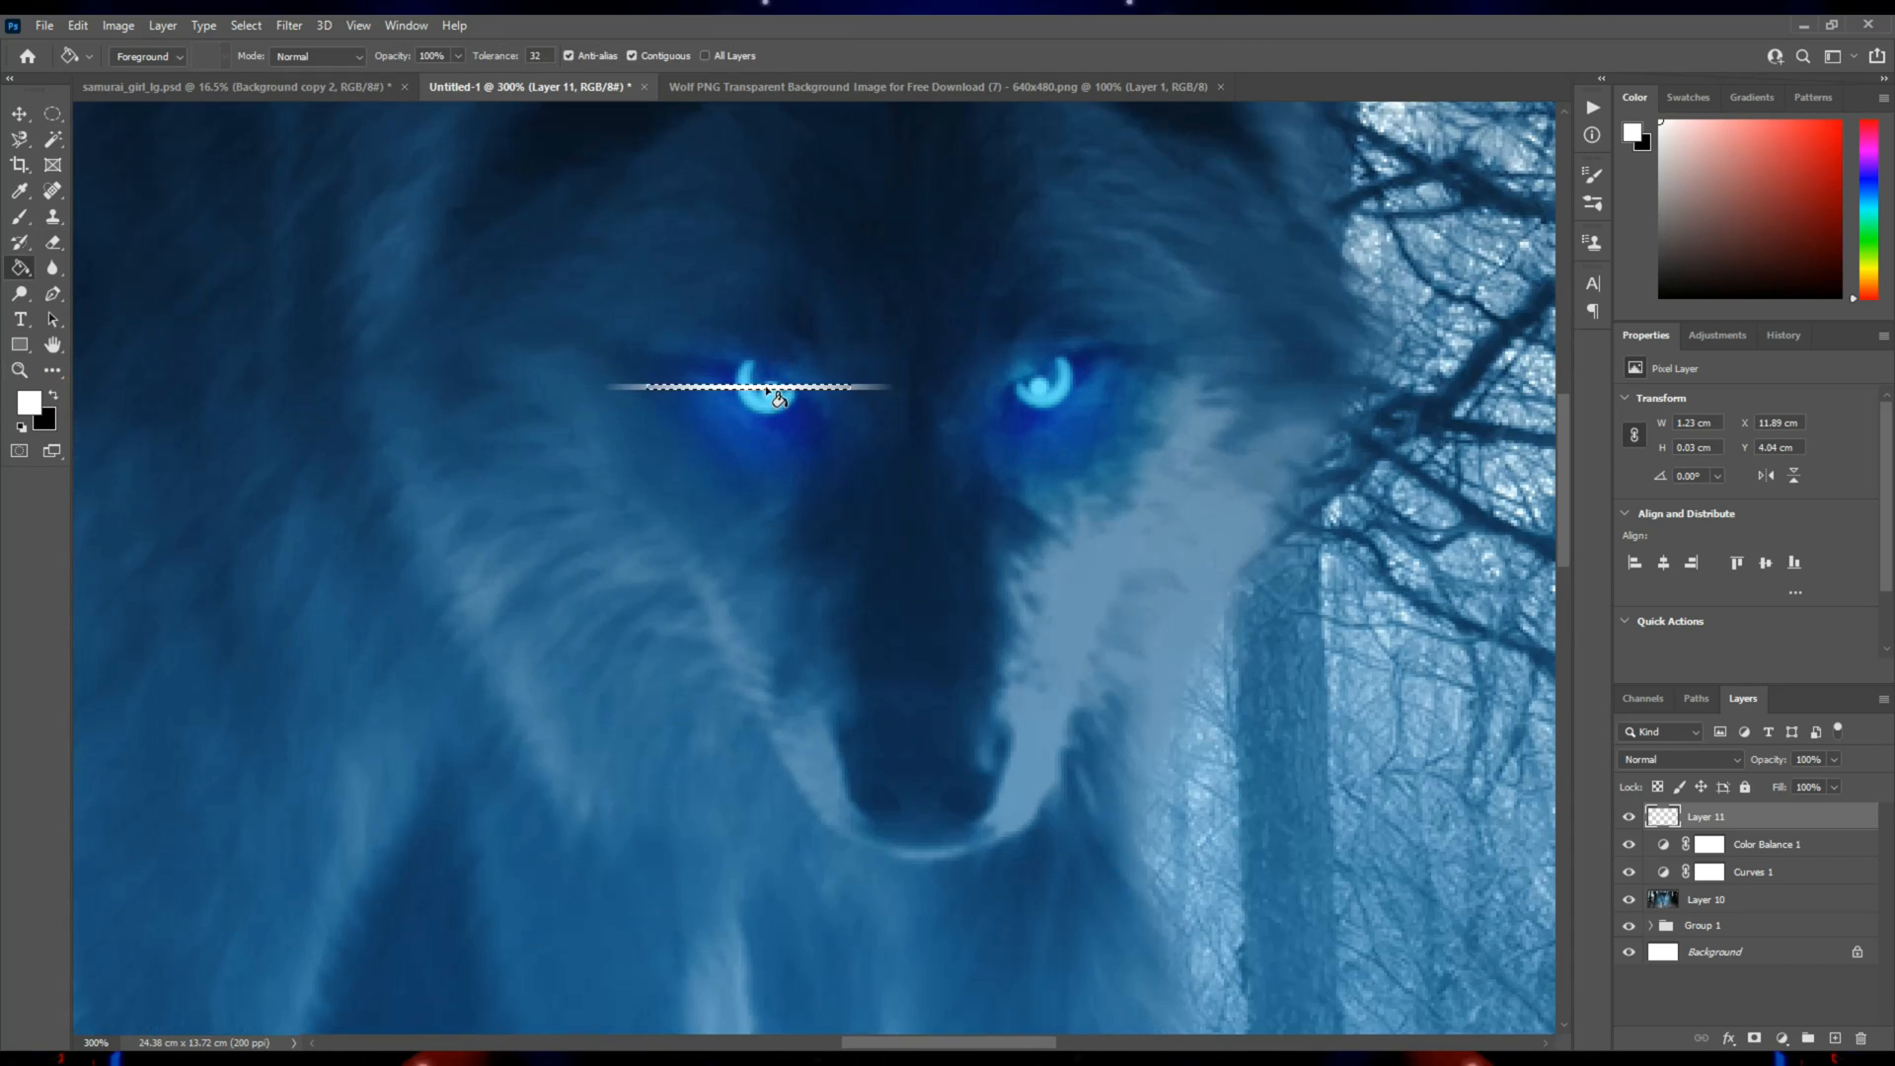
key("ctrl+d")
key("v")
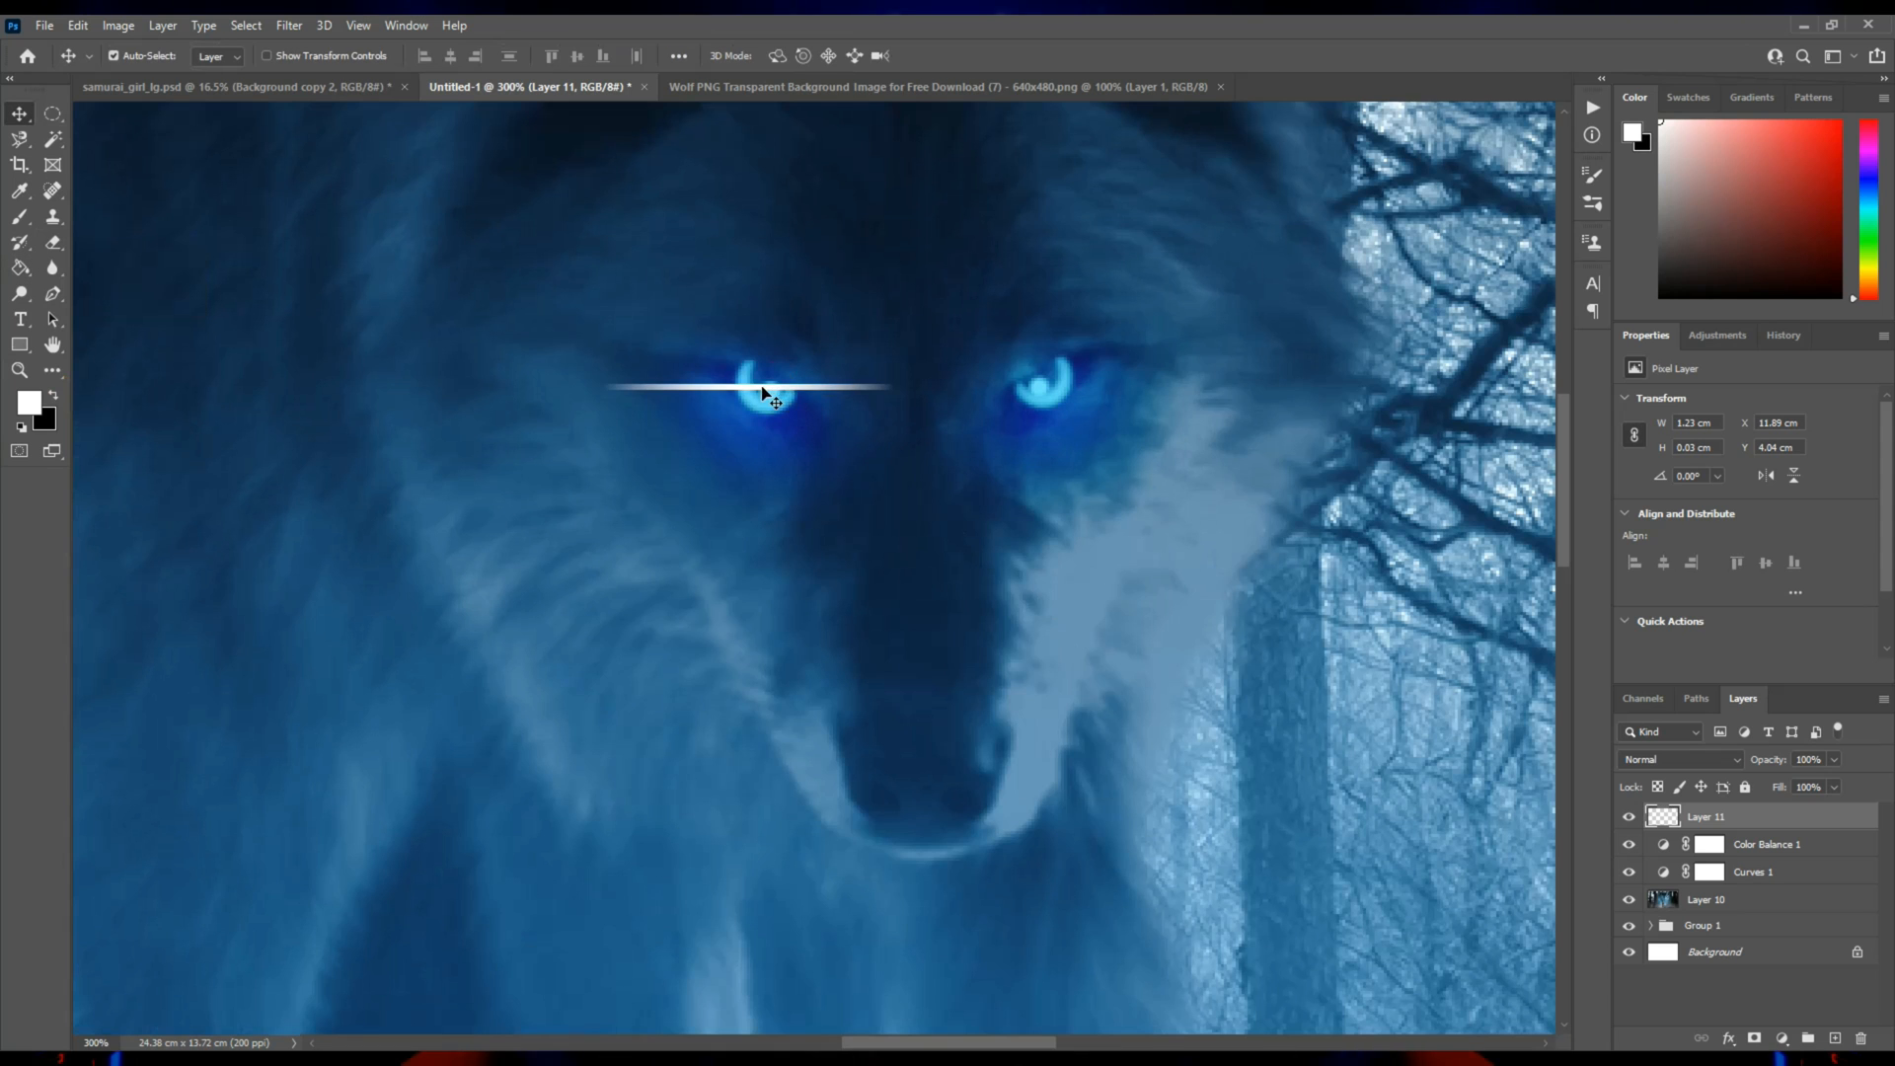
Duplicate the light streak onto the wolf's other eye and merge the two streak layers.
left_click_drag(758, 387, 1045, 387)
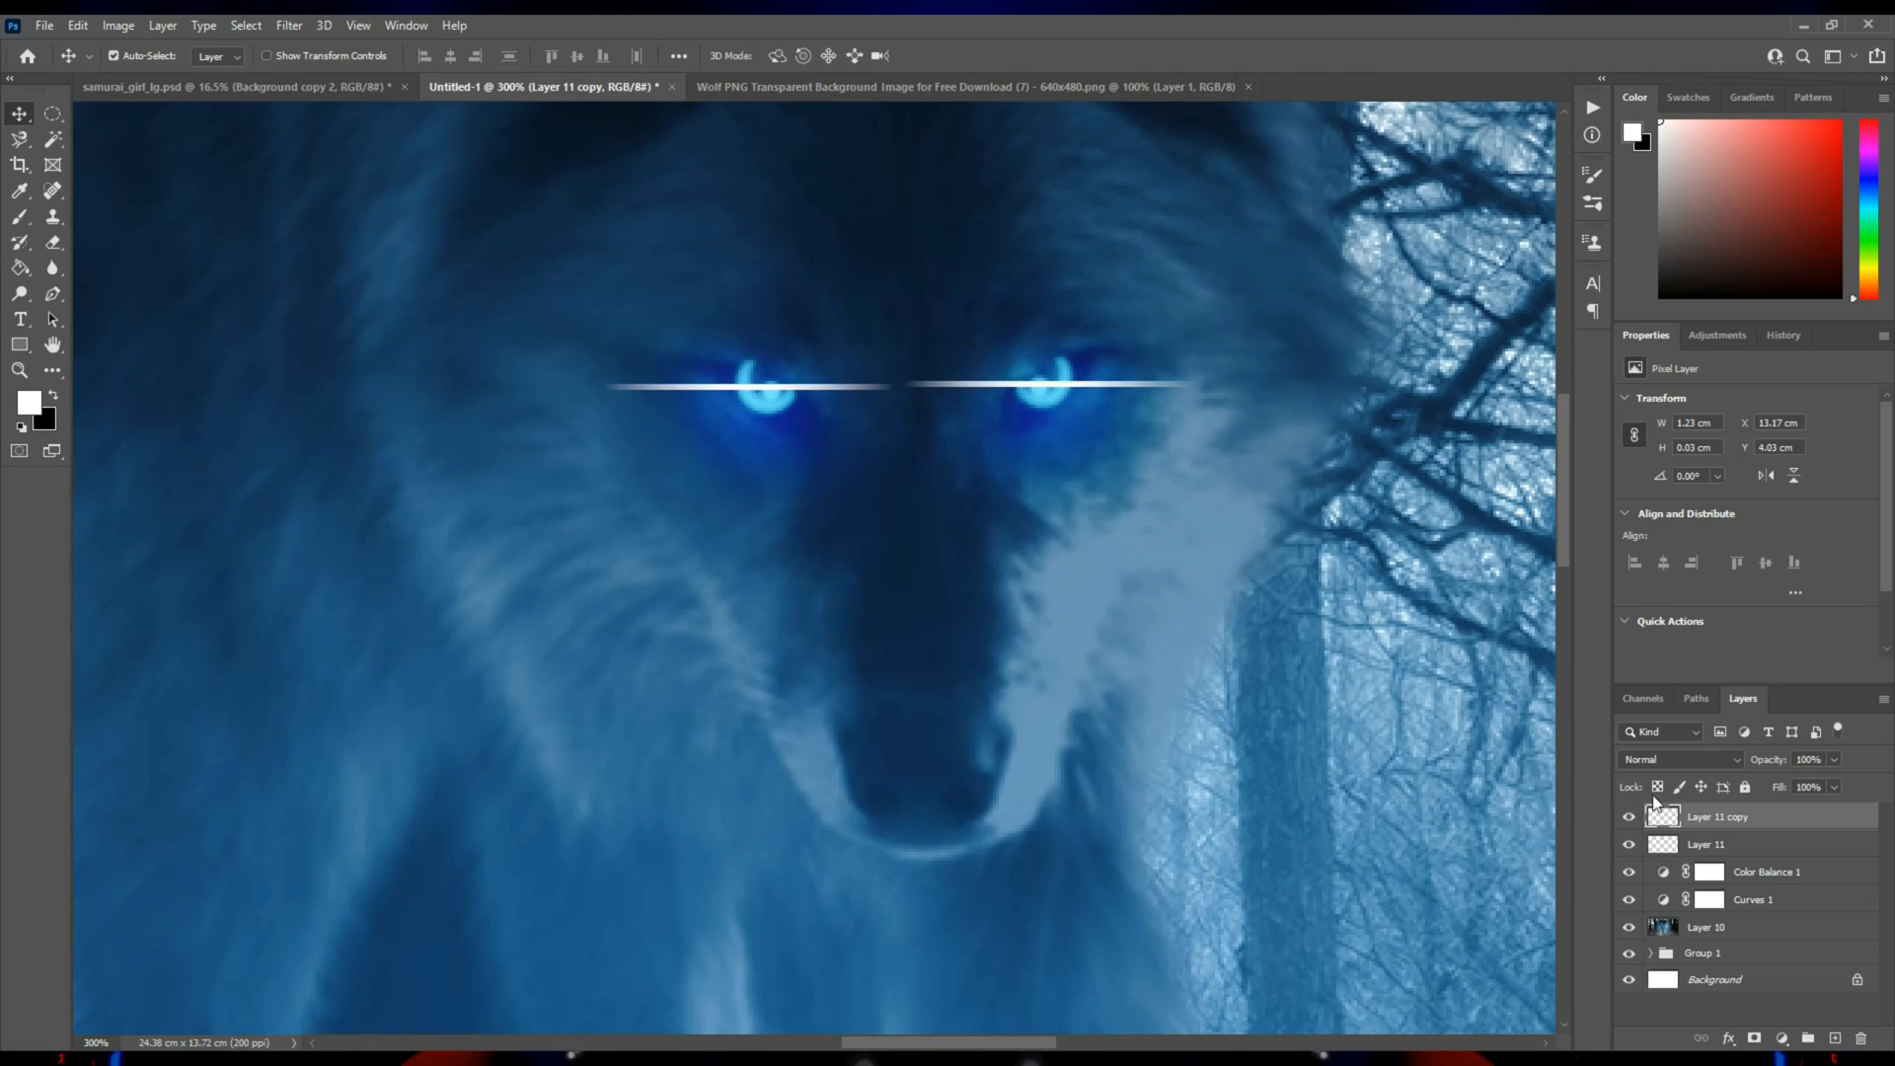
left_click(1715, 847, "shift")
key("ctrl+e")
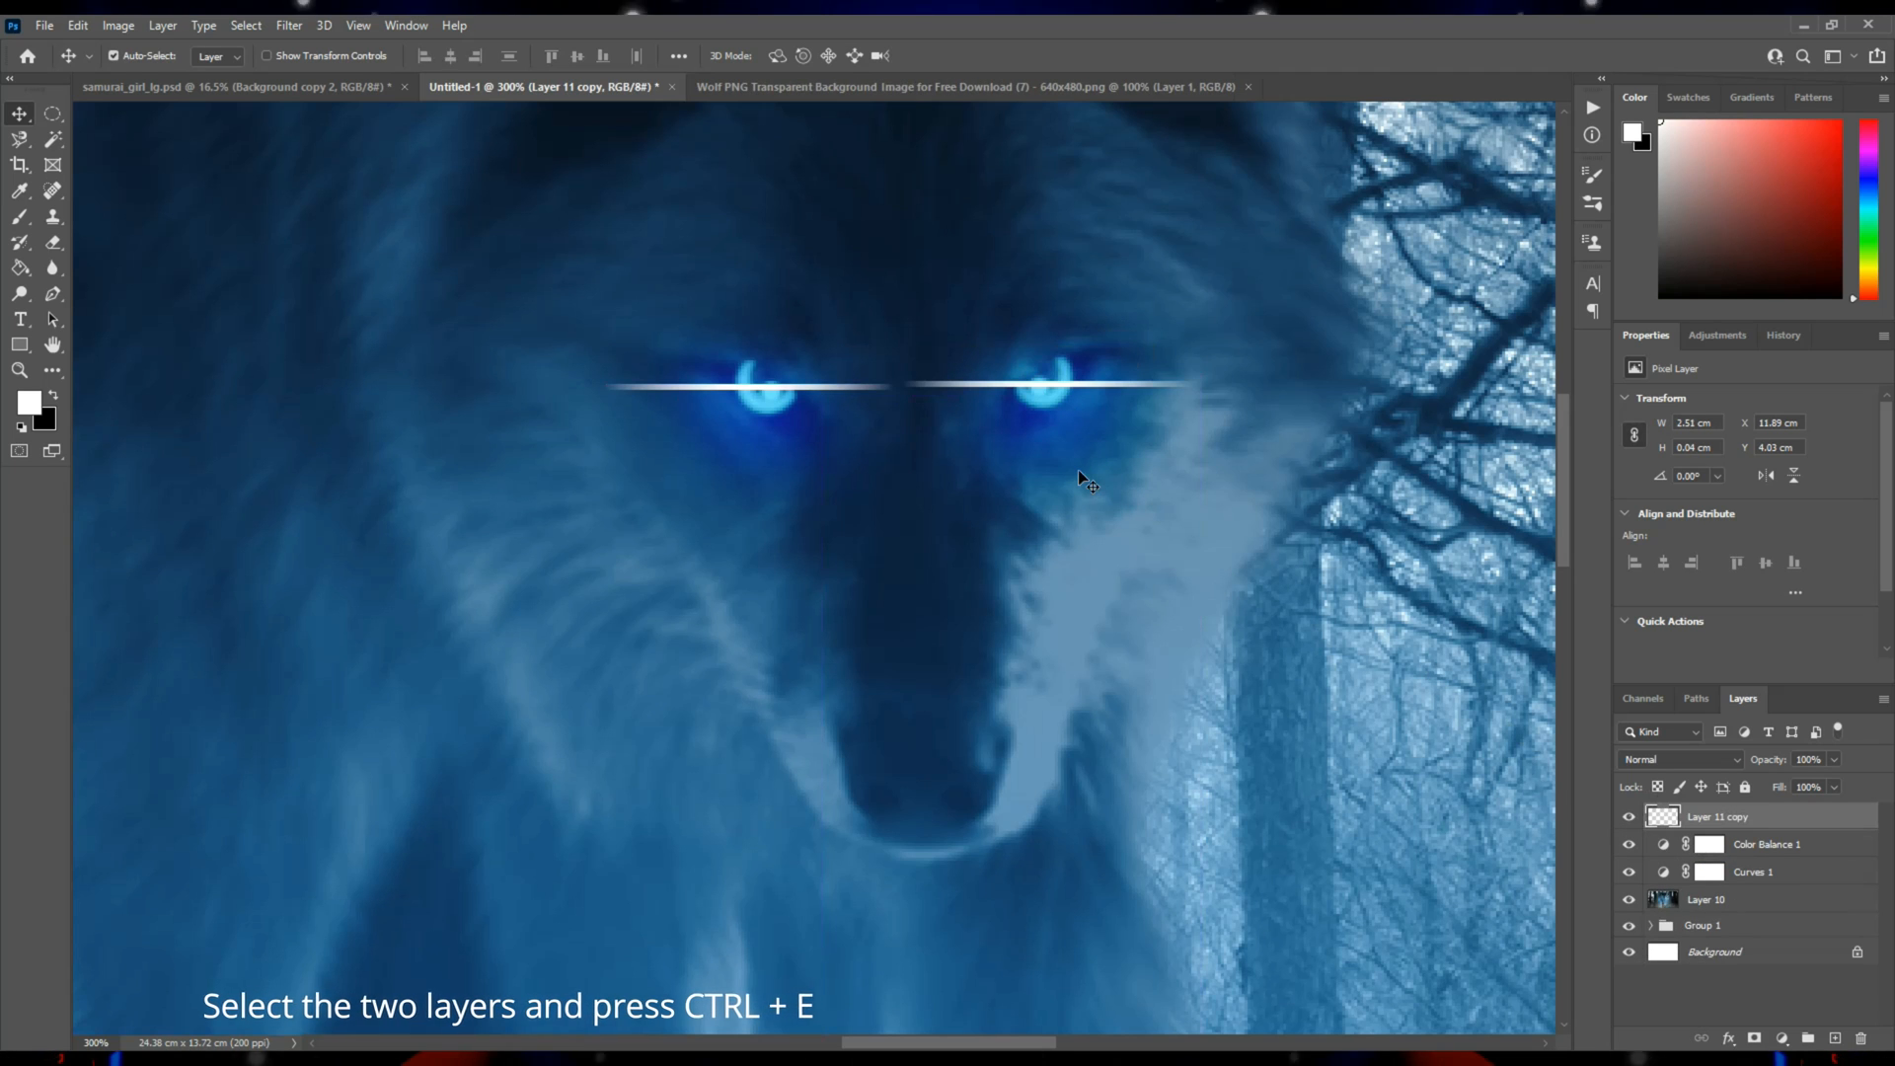
Fade the inner ends of both light streaks between the wolf's eyes with a soft eraser at 19% flow.
key("e")
key("bracketleft")
key("bracketleft")
key("bracketleft")
key("bracketleft")
key("bracketleft")
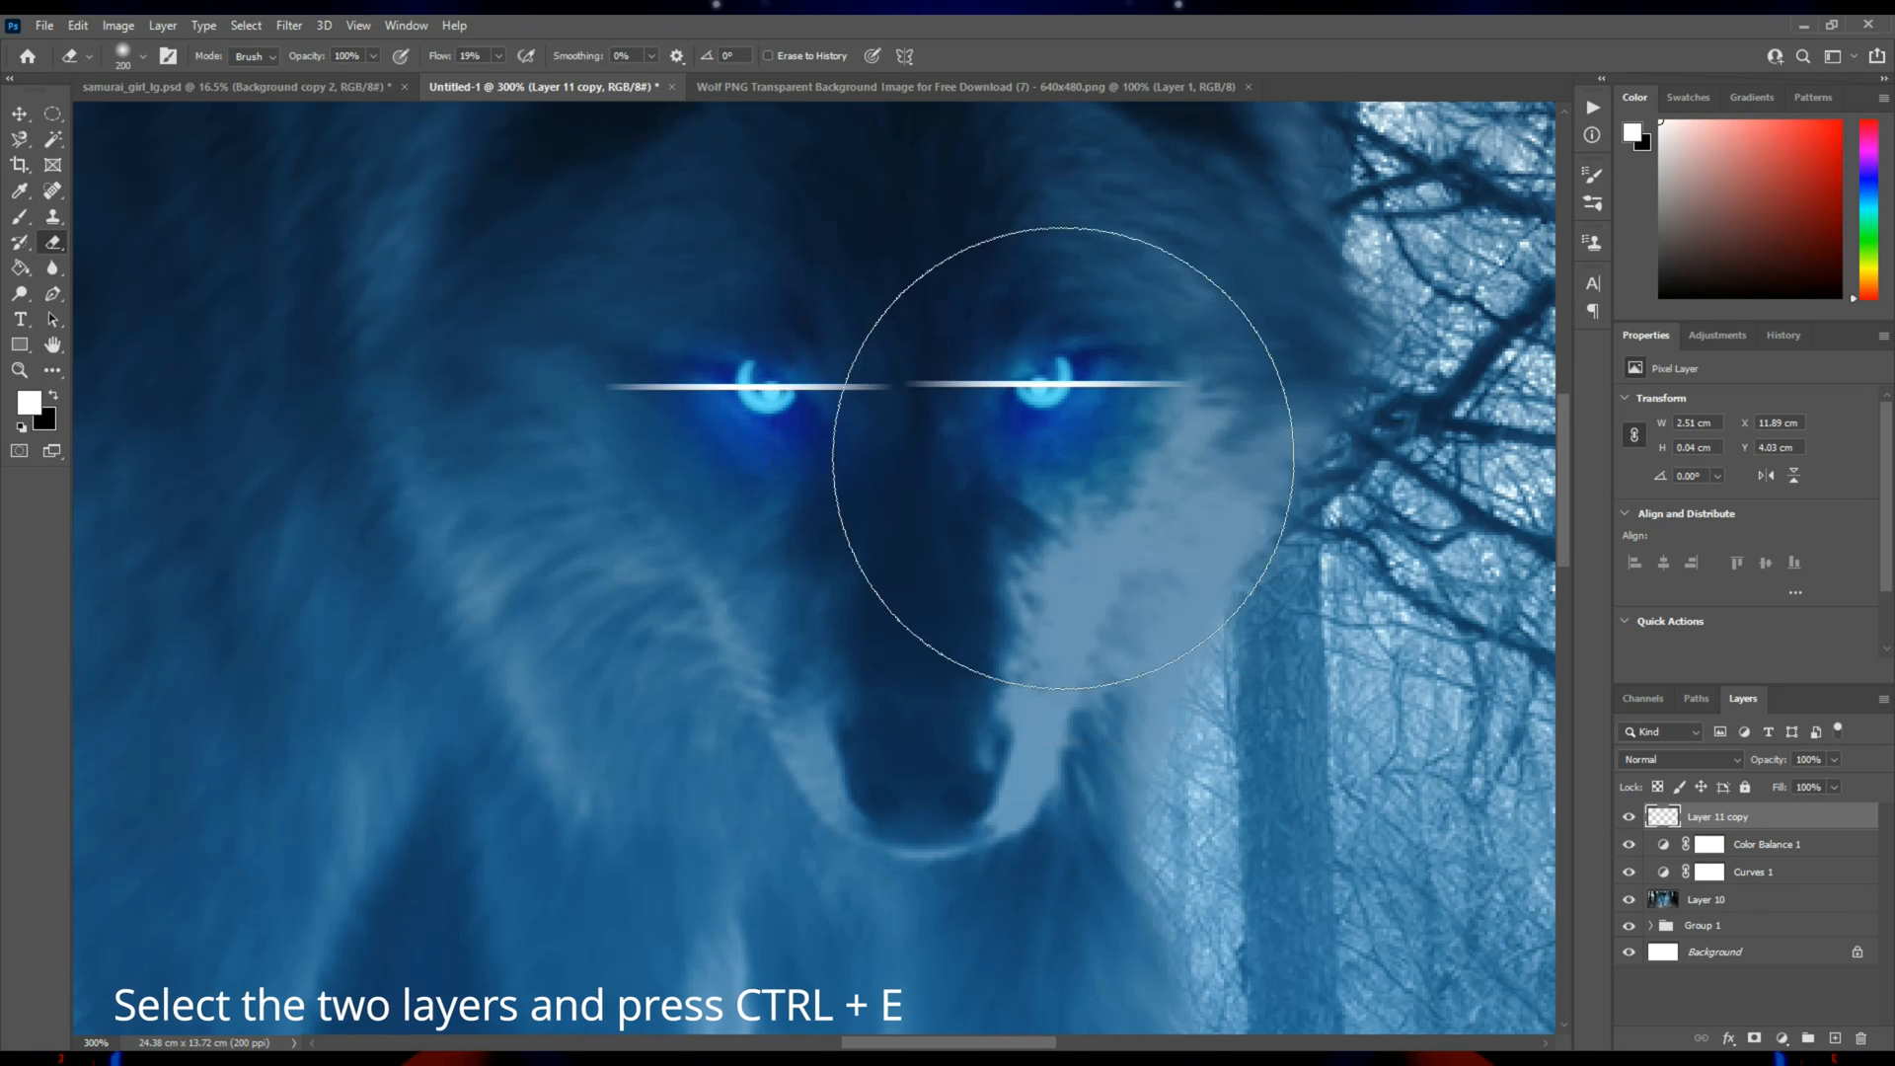
key("bracketleft")
key("bracketleft")
key("bracketleft")
key("bracketleft")
key("bracketleft")
key("bracketleft")
key("bracketleft")
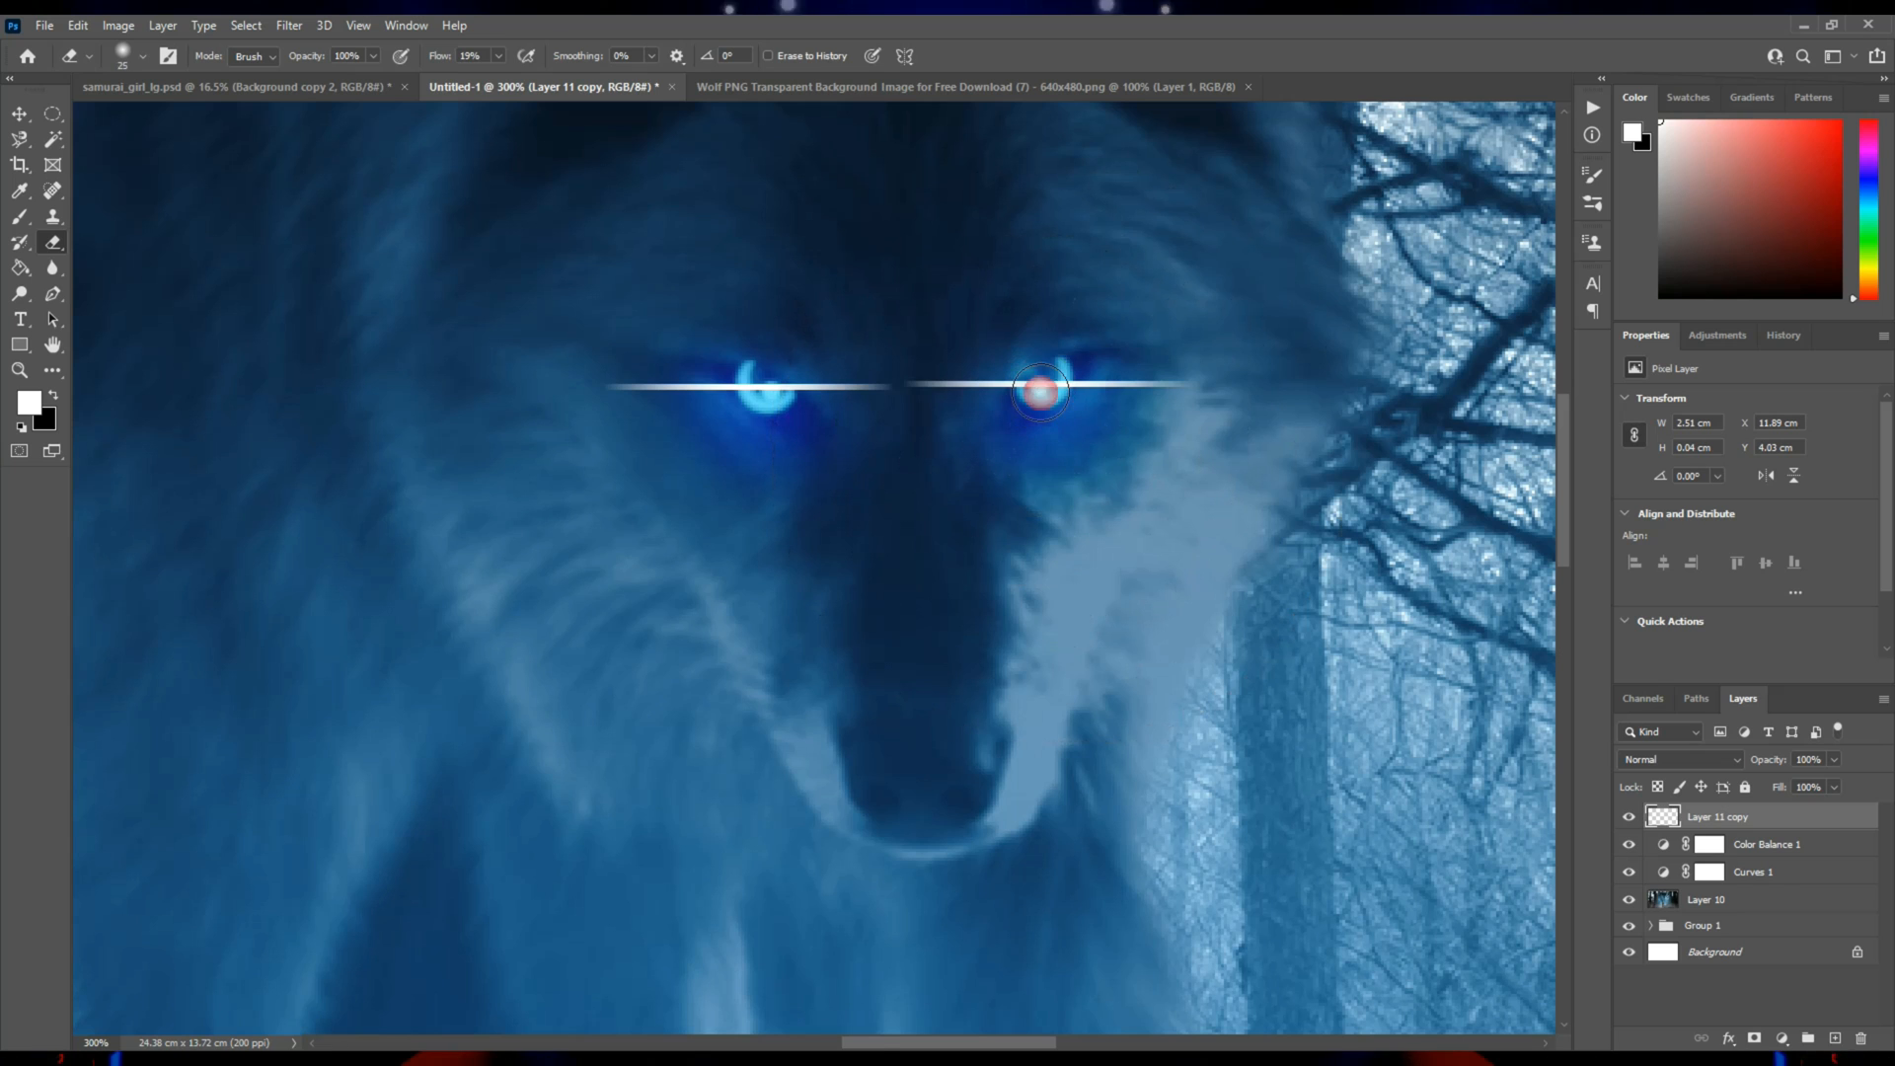
key("bracketright")
key("bracketright")
key("bracketright")
key("bracketright")
key("bracketright")
key("bracketright")
key("bracketright")
key("bracketright")
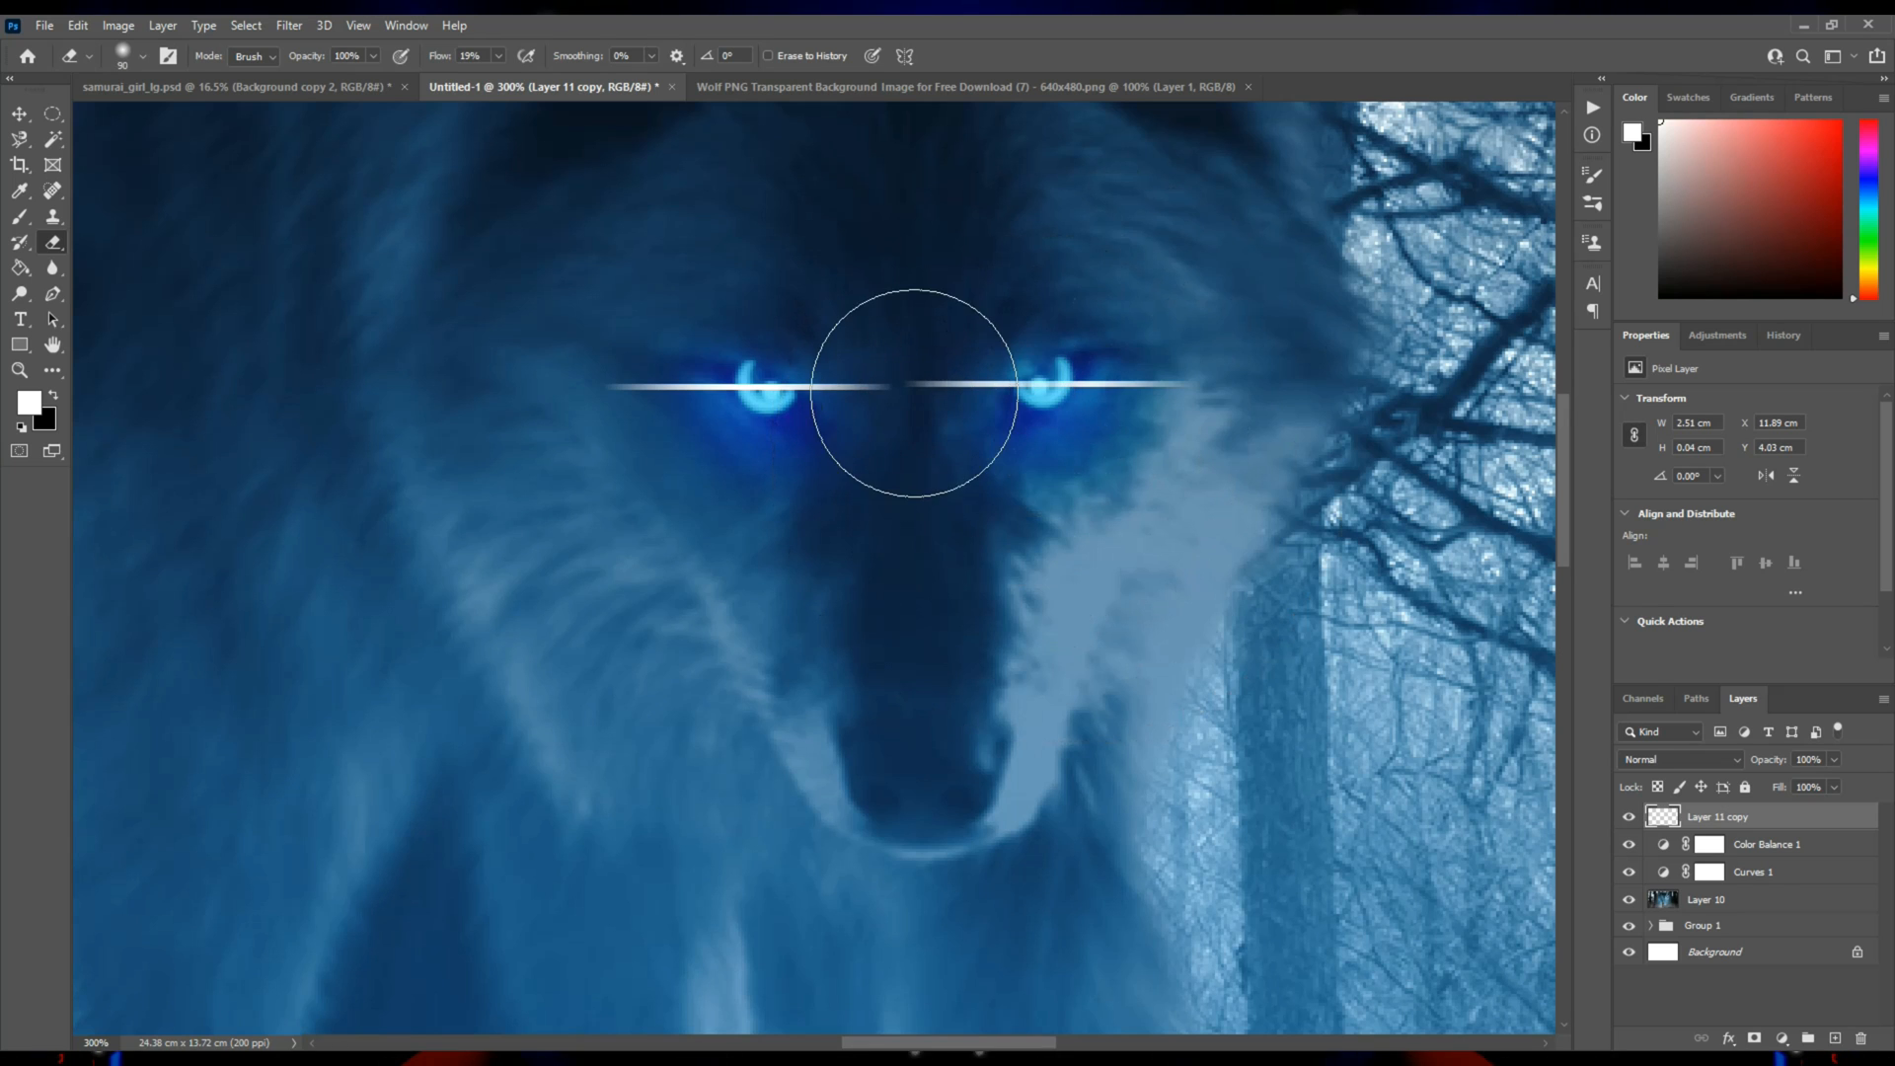
key("bracketleft")
key("bracketleft")
key("bracketleft")
key("bracketleft")
key("bracketleft")
key("bracketleft")
key("bracketleft")
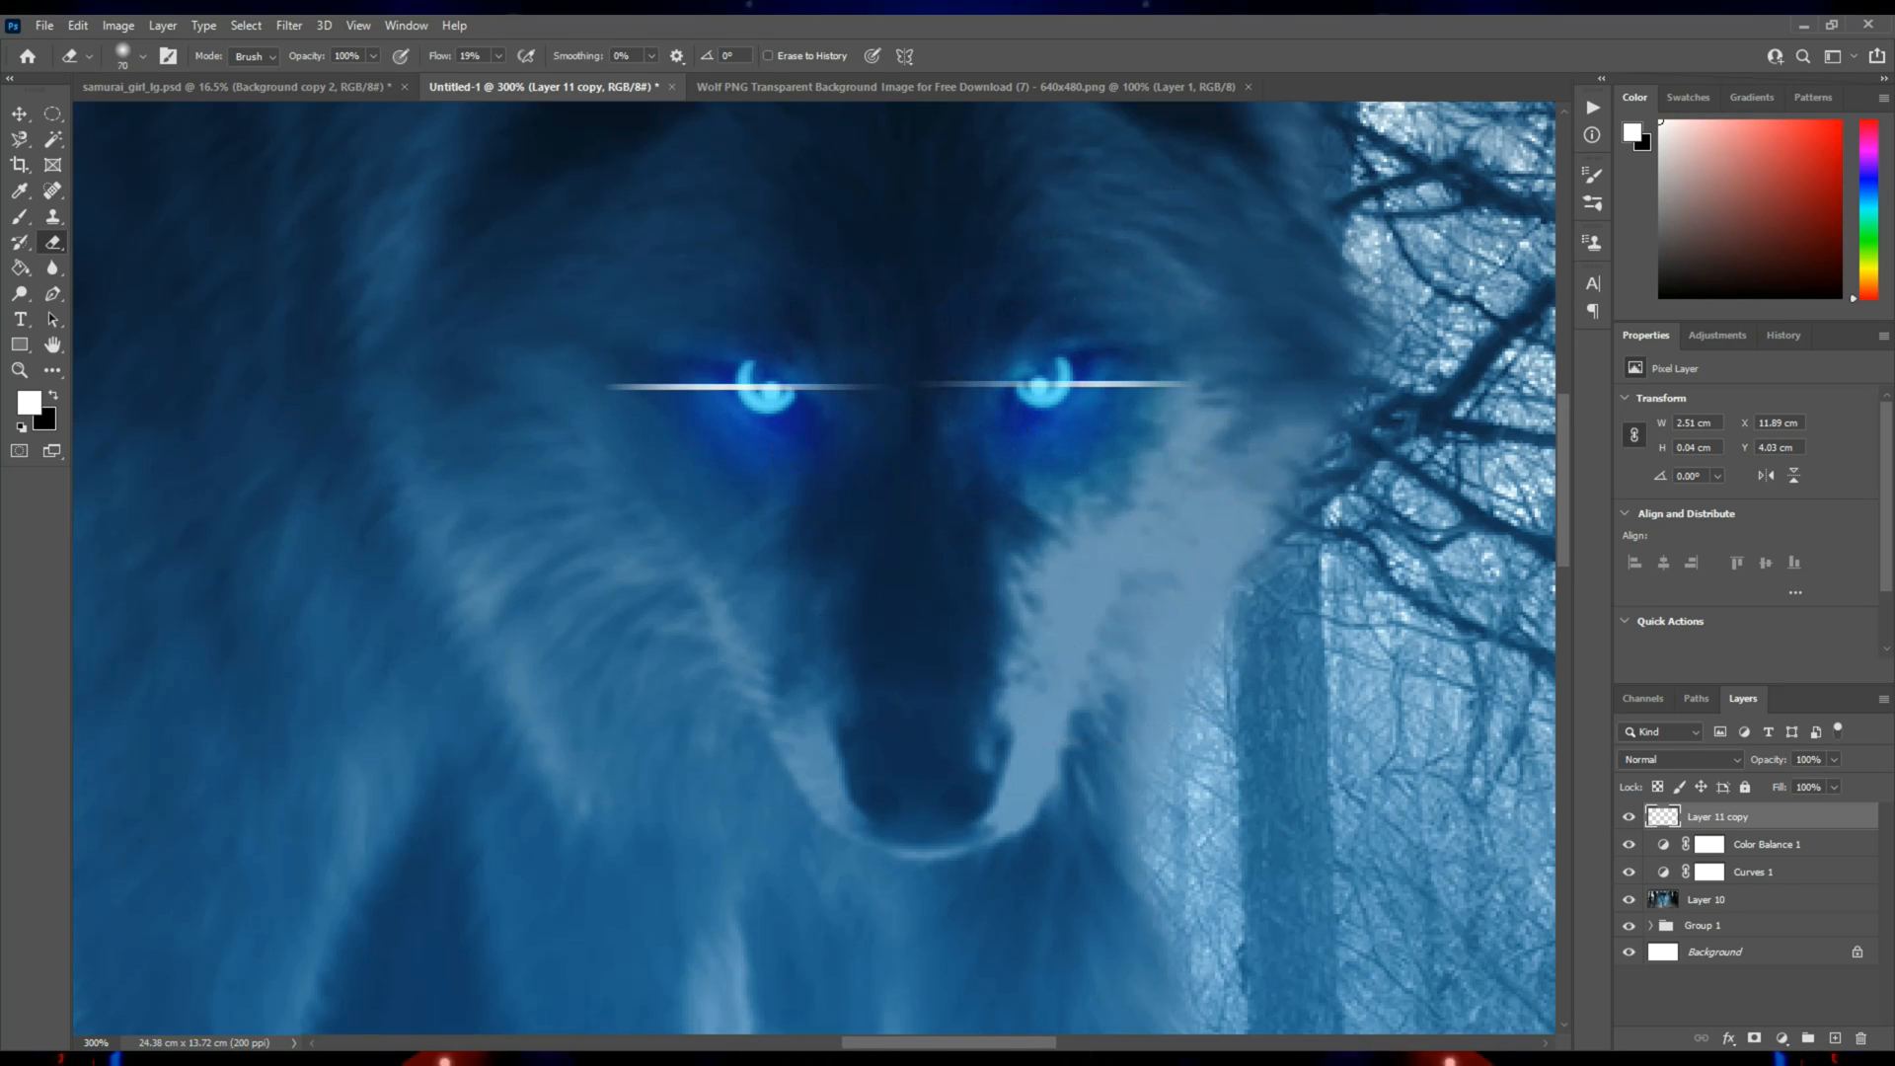
Fade the outer ends of both light streaks with a soft 50 px eraser.
key("bracketright")
left_click(646, 390)
left_click(572, 388)
left_click(589, 420)
left_click(1177, 424)
left_click(706, 419)
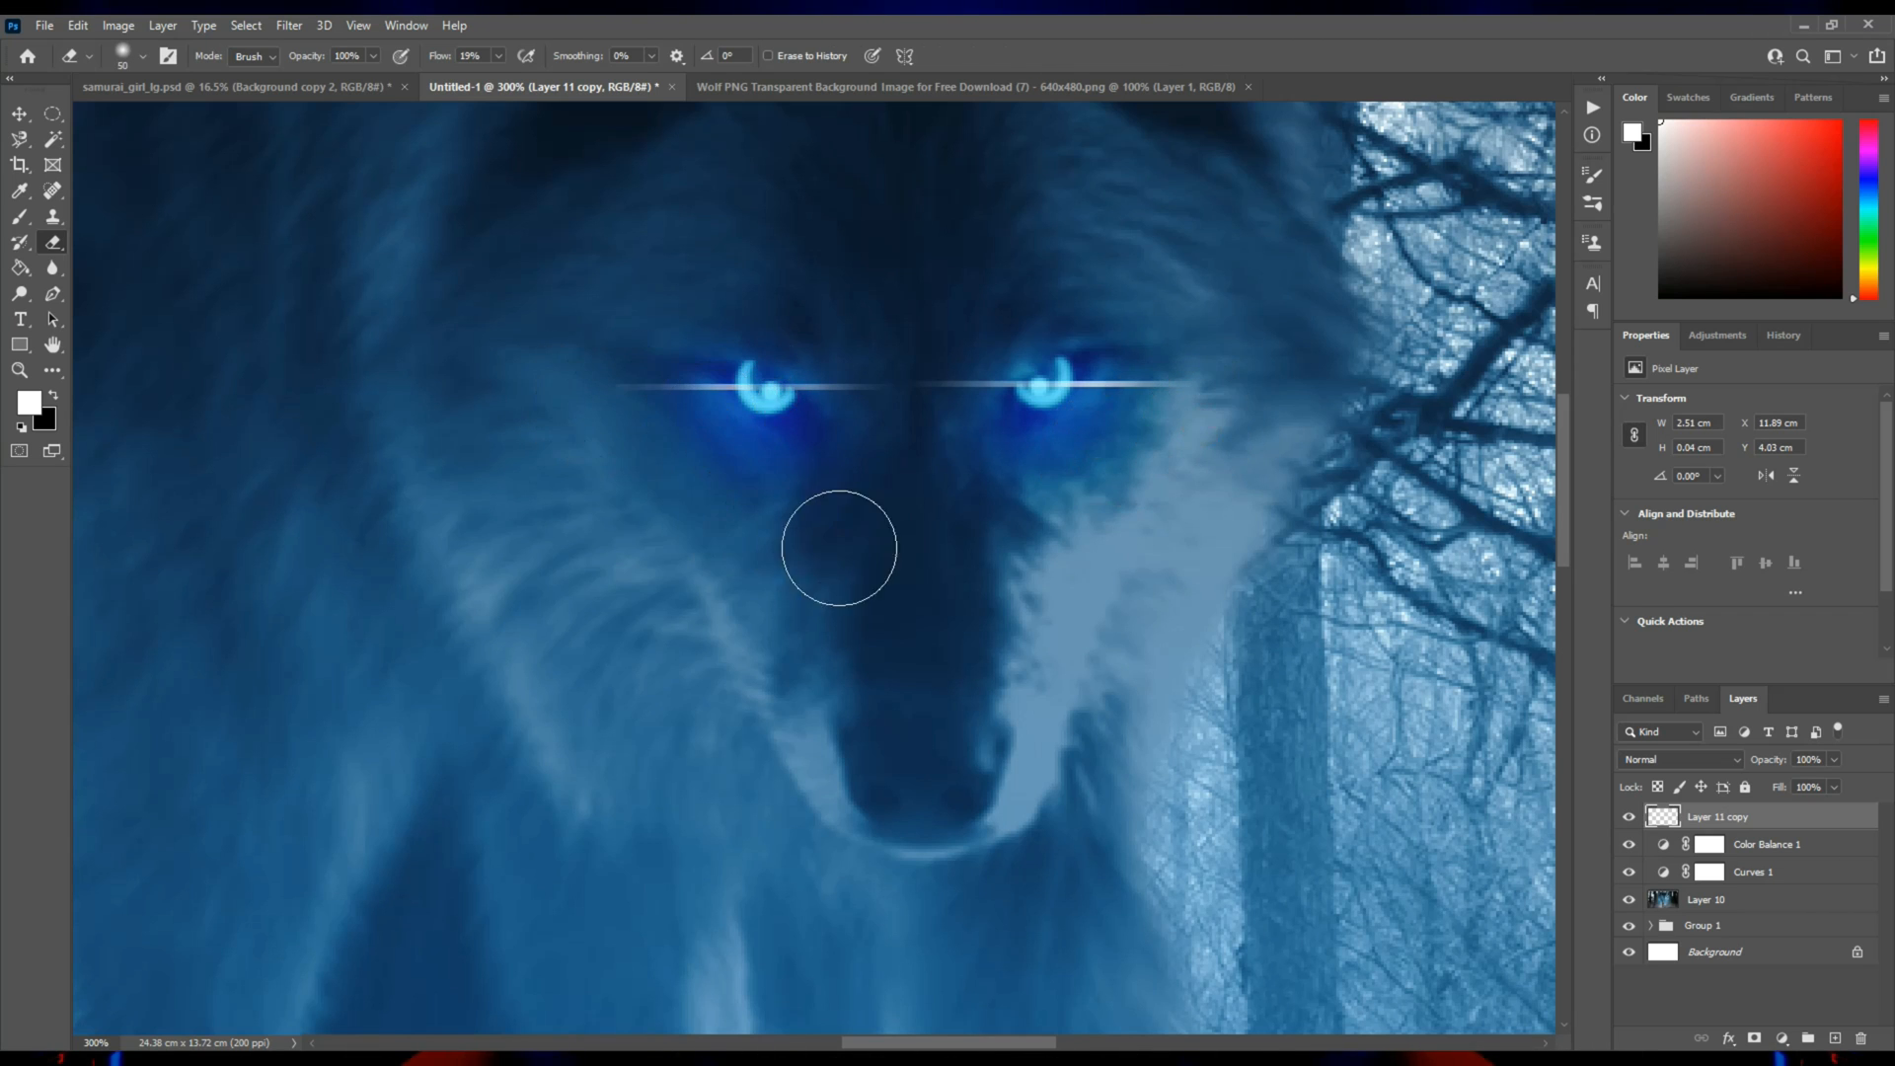
Nudge the light streaks slightly upward and soften them with a Gaussian Blur of just under 1.5 pixels.
key("v")
key("Up")
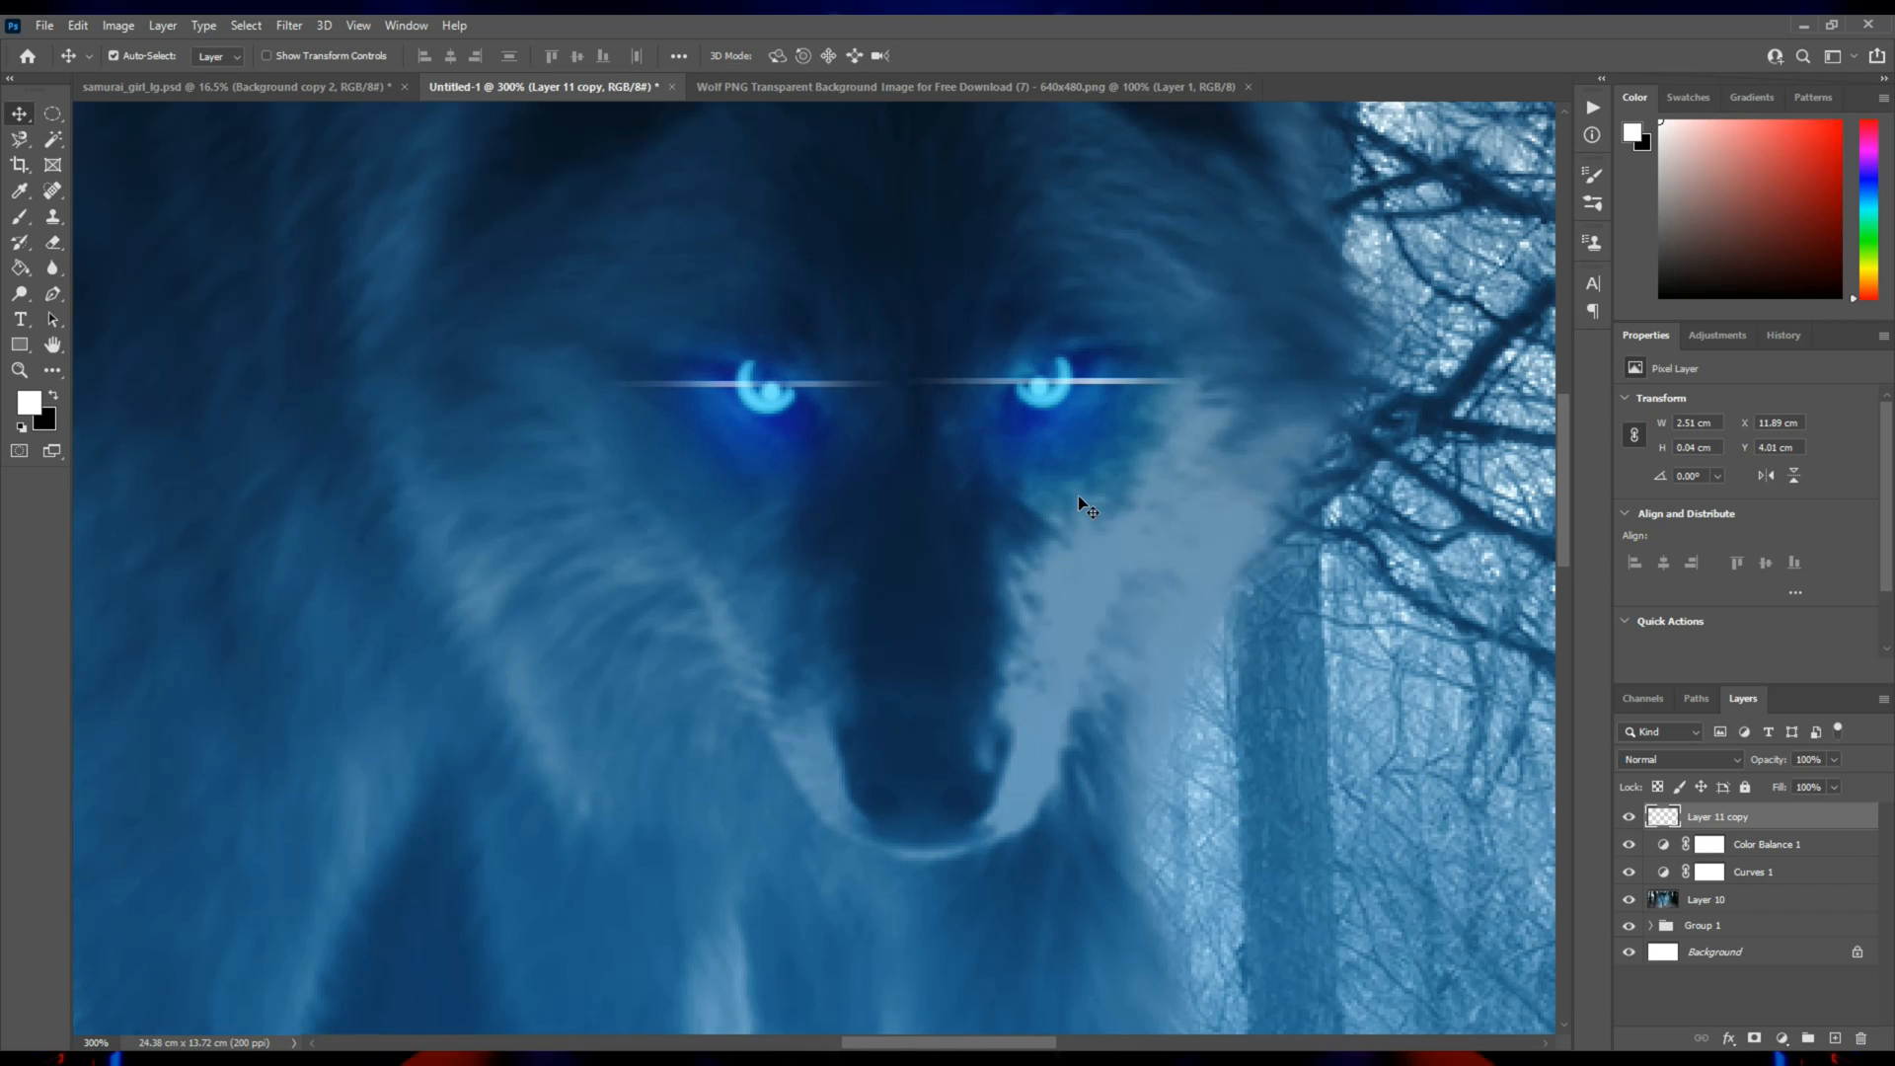
left_click(289, 24)
mouse_move(338, 272)
left_click(568, 356)
left_click_drag(1470, 604, 1431, 612)
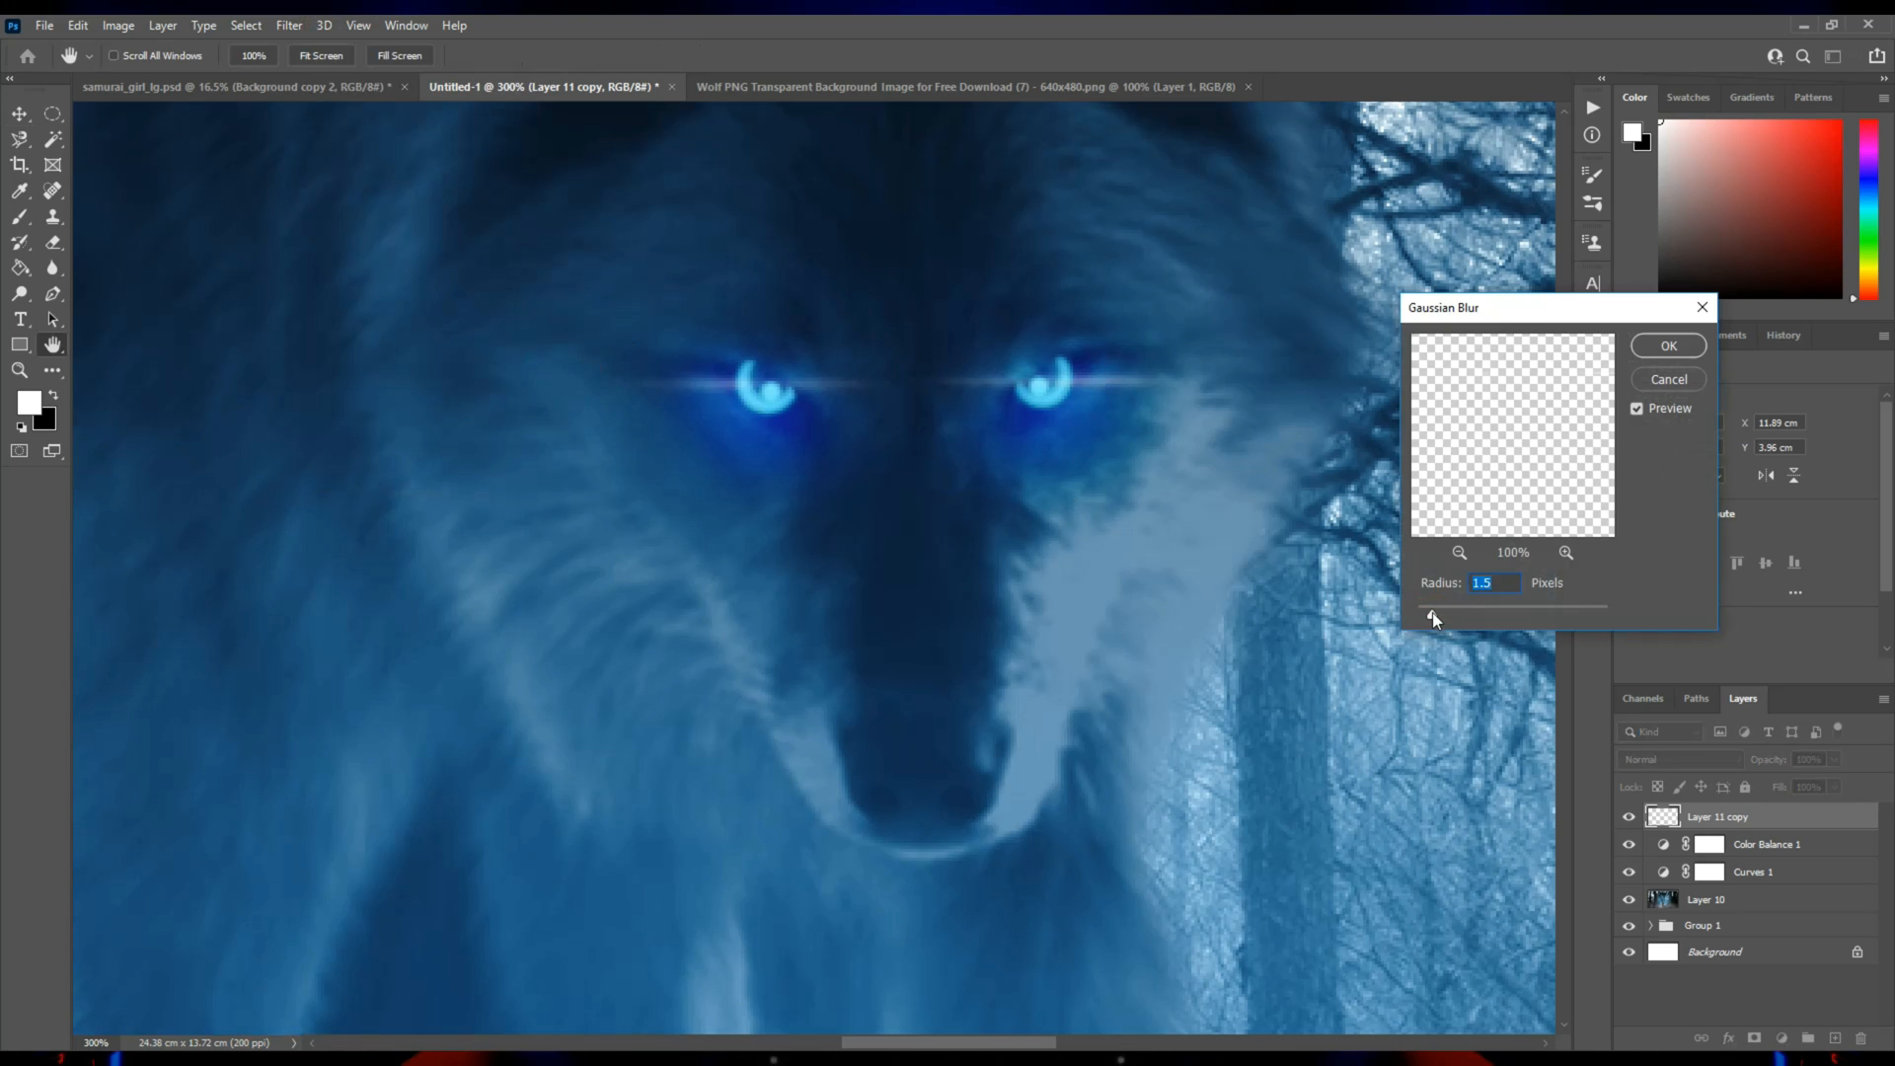
key("Down")
key("Down")
left_click(1668, 347)
Add a Hue/Saturation adjustment layer above the eye streaks with saturation at +14 and a slightly raised hue.
key("z")
left_click(847, 459, "alt")
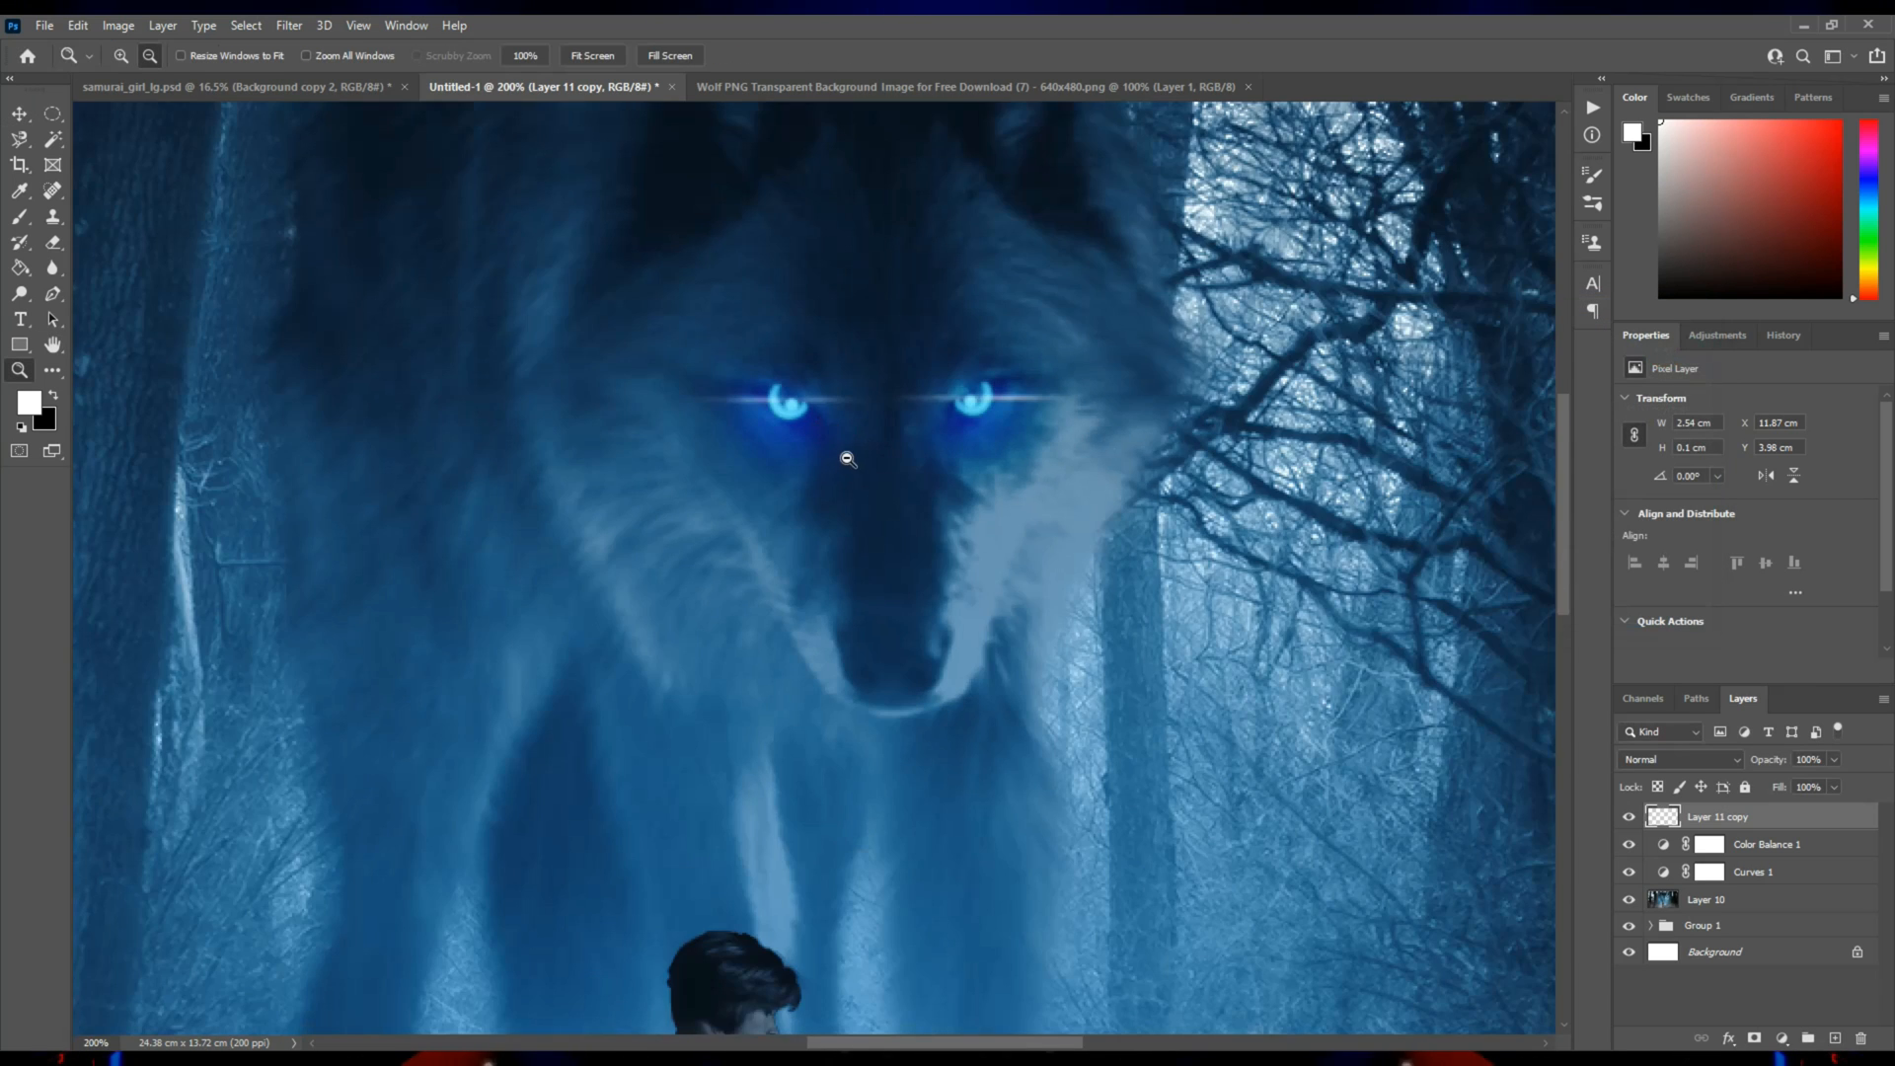
left_click(849, 461, "alt")
left_click(877, 483, "alt")
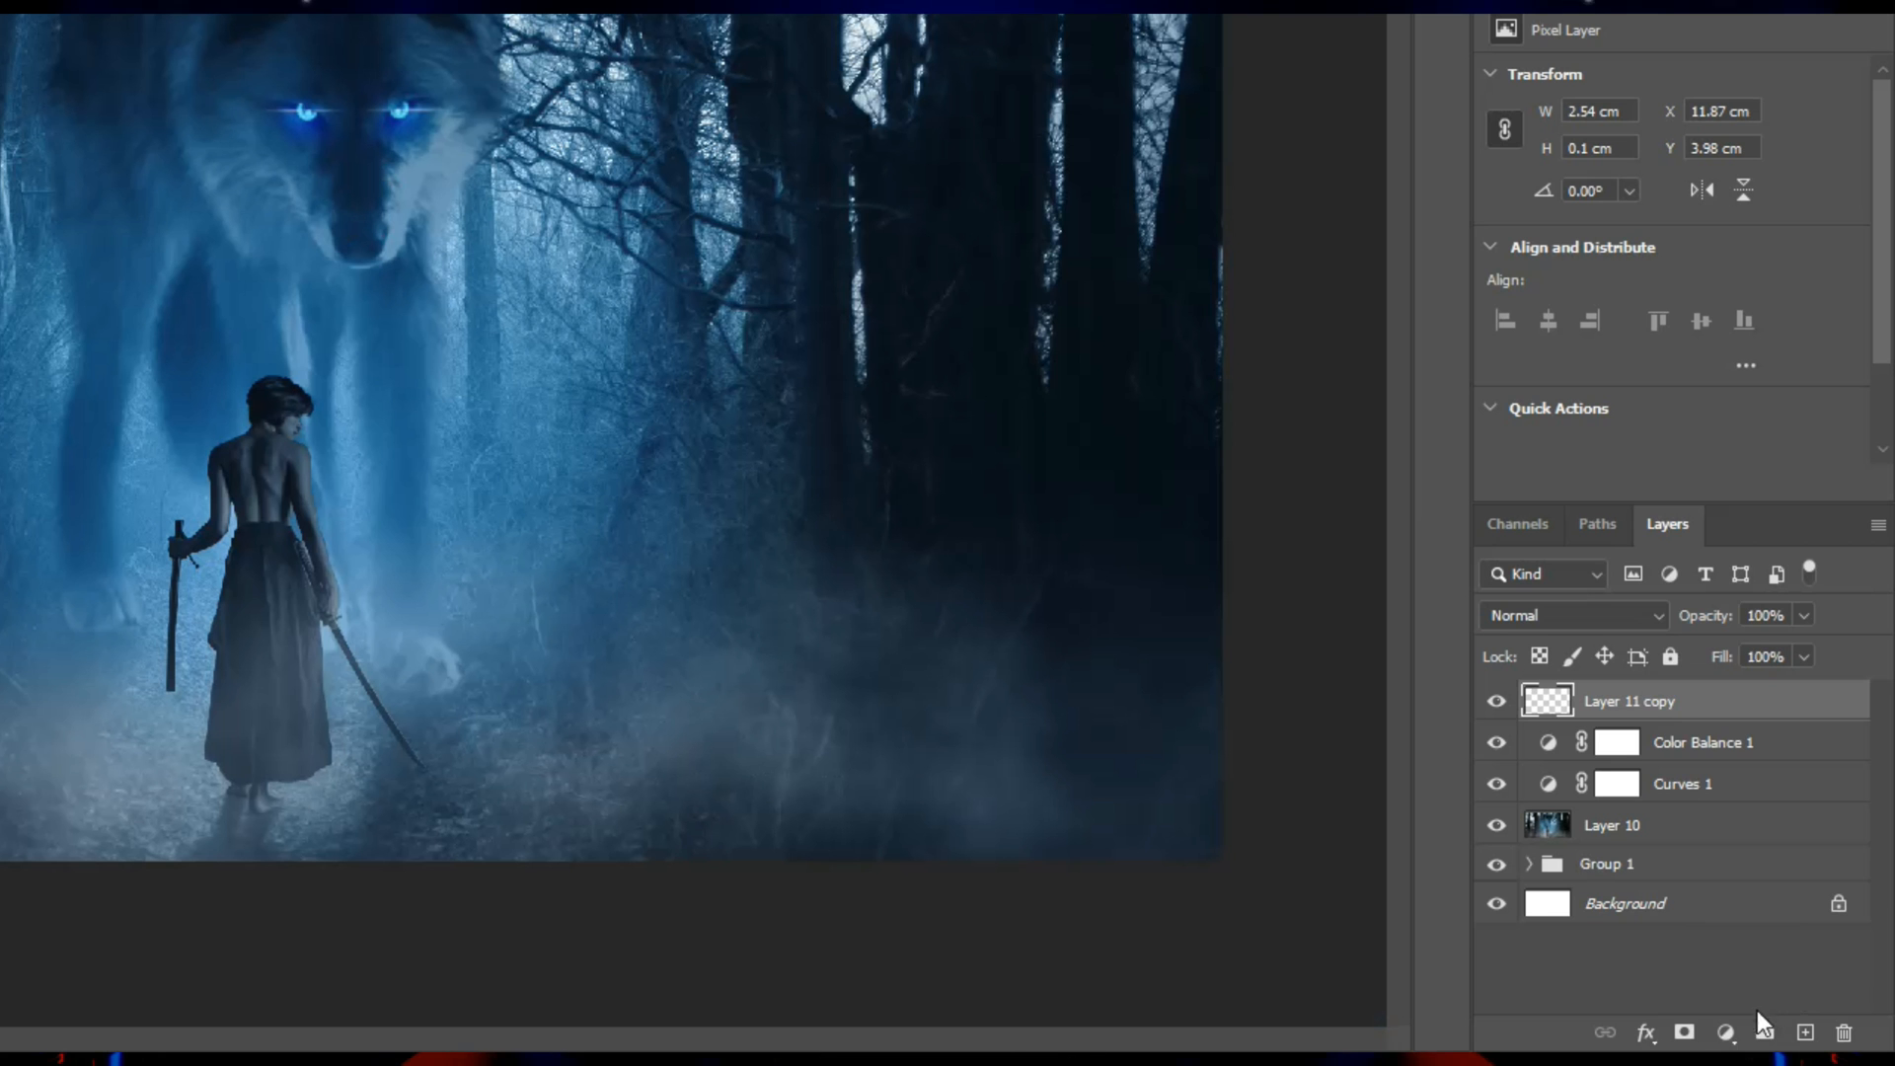
left_click(1782, 1038)
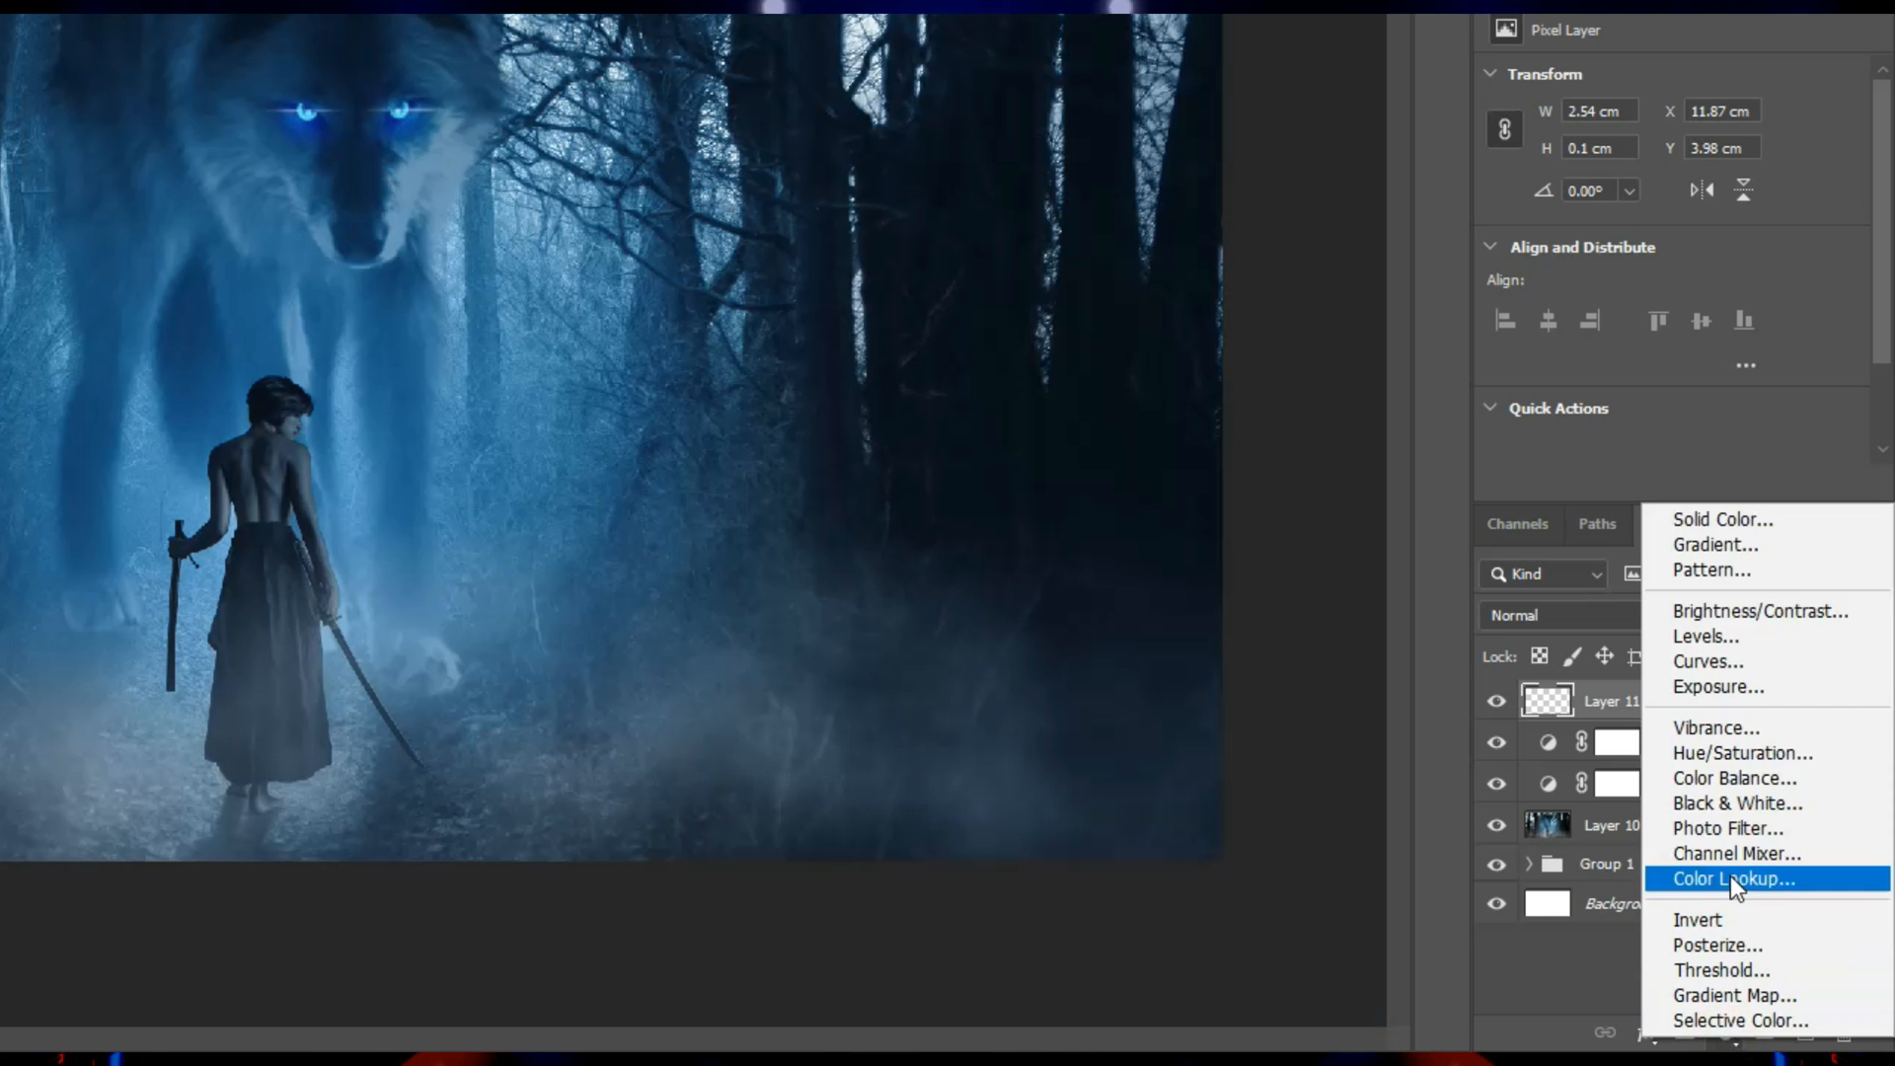
left_click(1789, 847)
left_click_drag(1670, 250, 1696, 258)
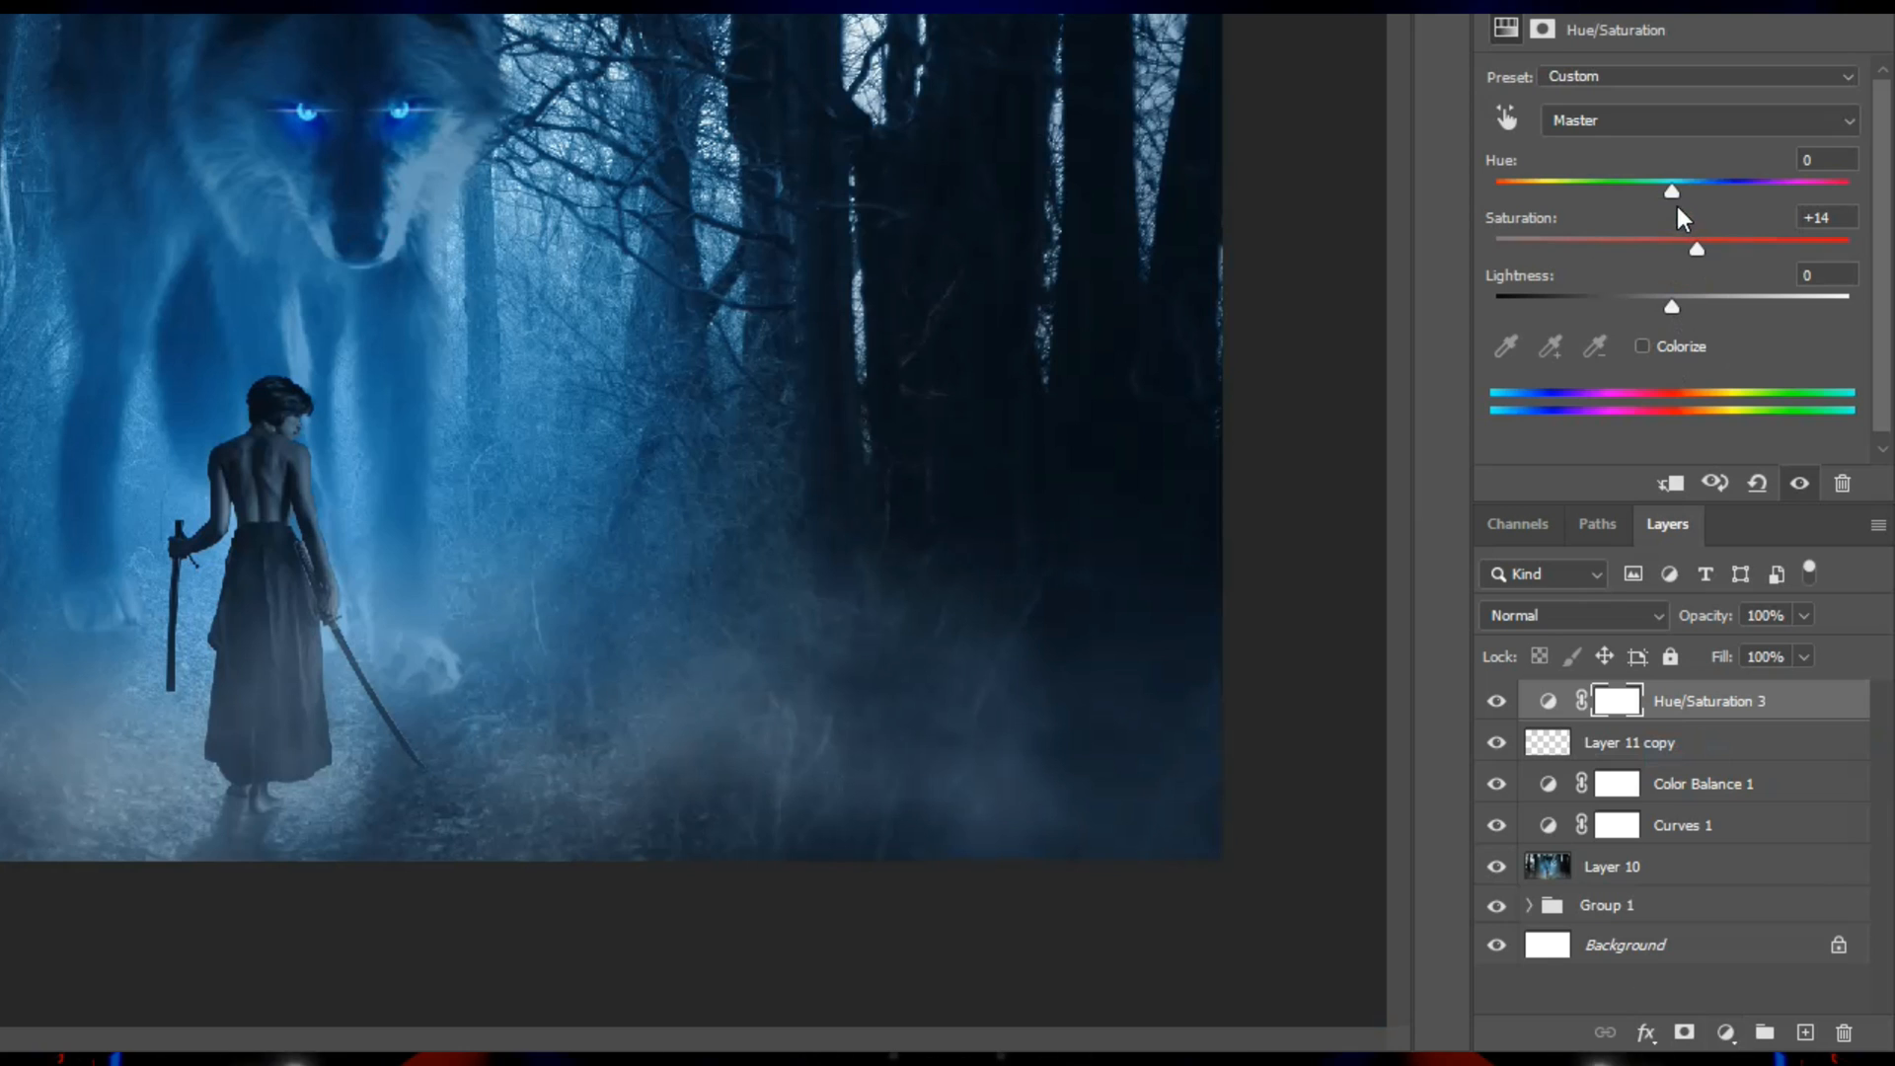
left_click_drag(1674, 193, 1678, 196)
Add a Levels adjustment layer on top with the white input level set to 223.
left_click(1726, 1032)
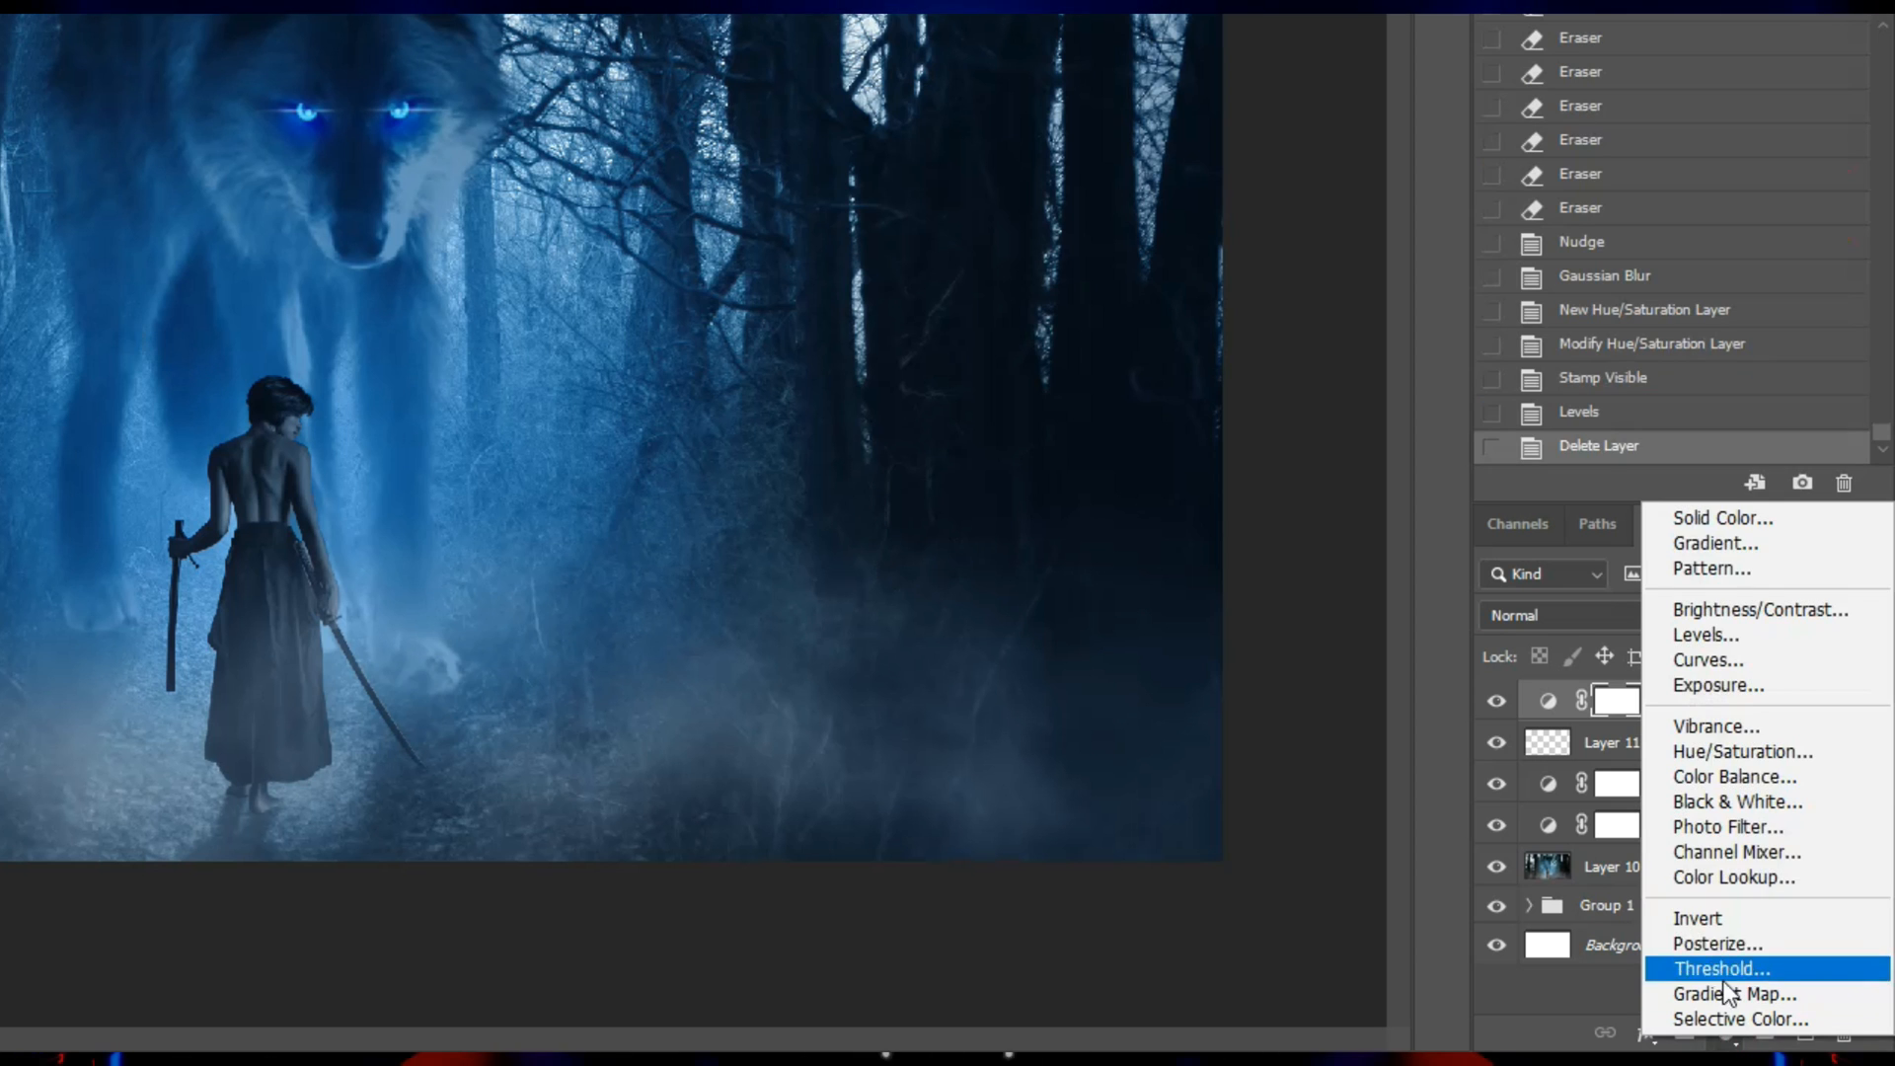
left_click(1726, 642)
left_click_drag(1853, 293, 1819, 296)
left_click(1692, 700)
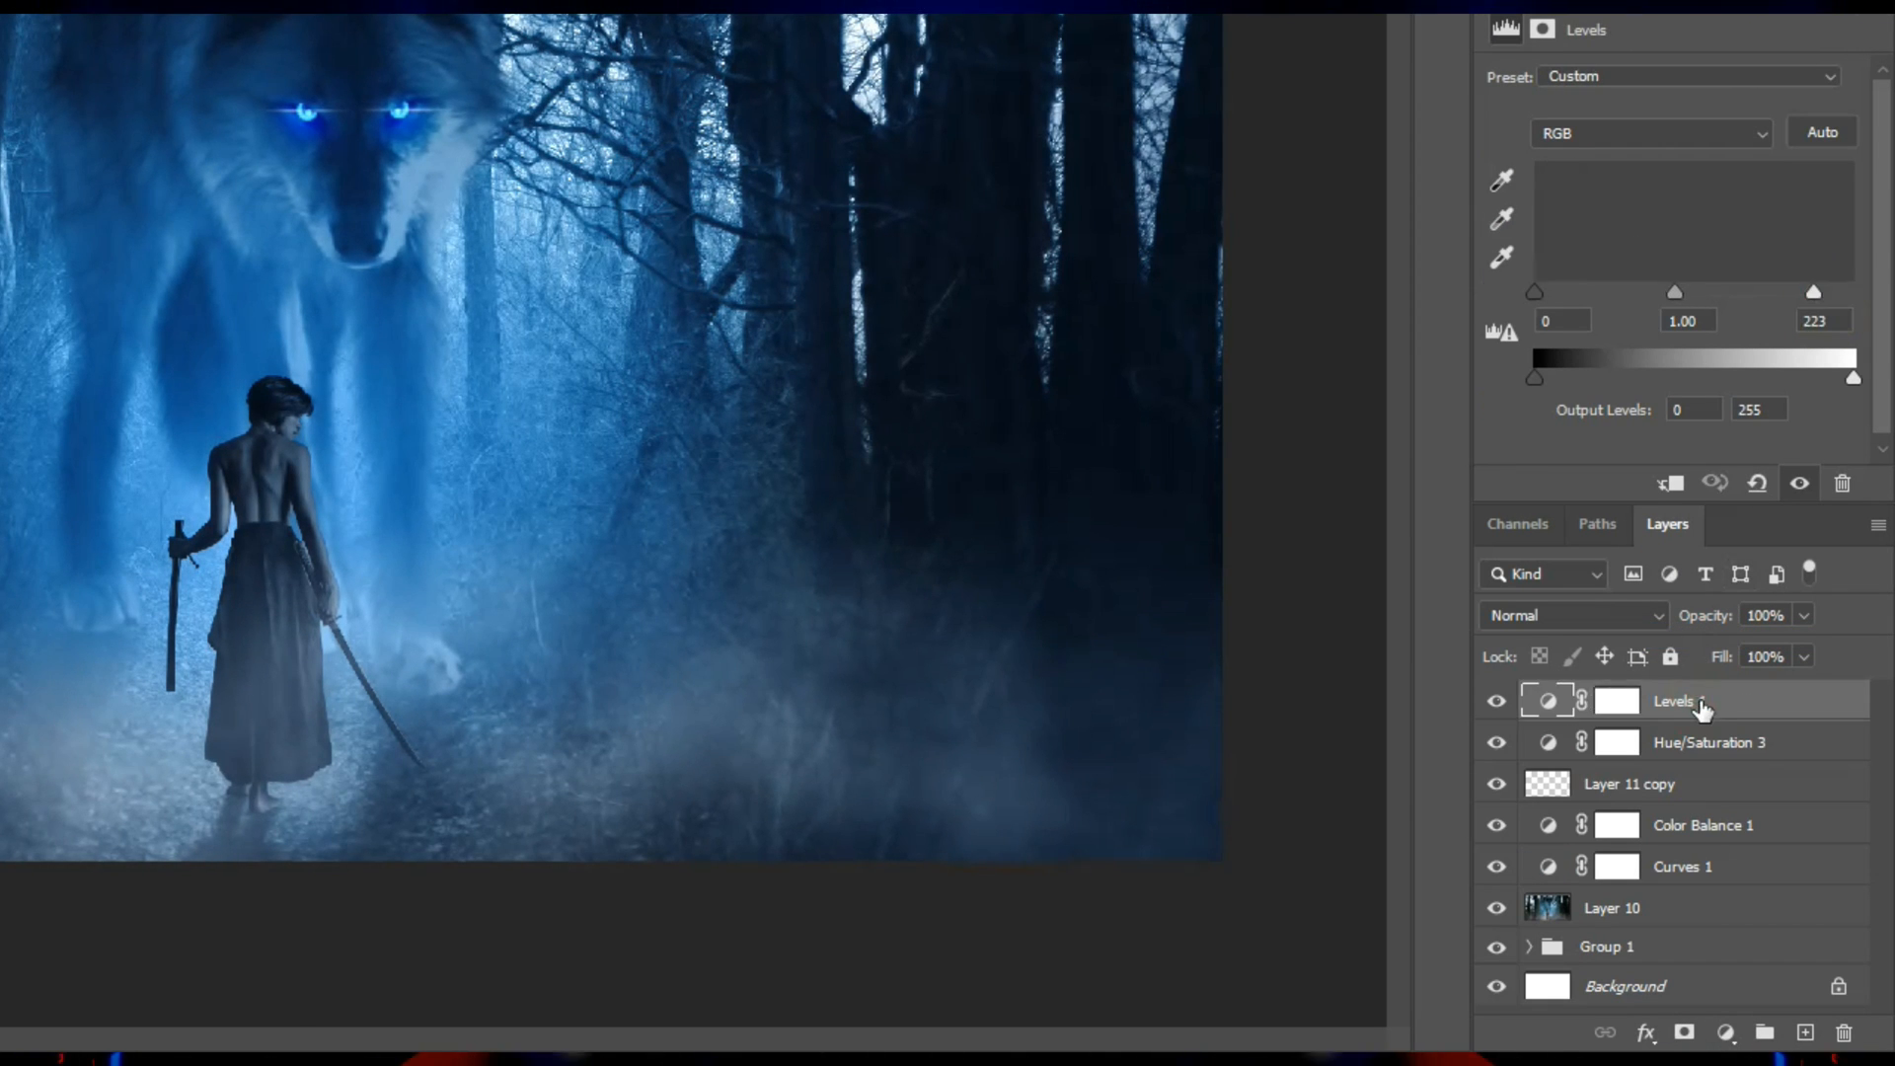
Select the blade of the sword beside the samurai's skirt by tracing its outline with the Magnetic Lasso.
left_click(378, 681)
left_click(378, 681)
left_click_drag(381, 685, 241, 440)
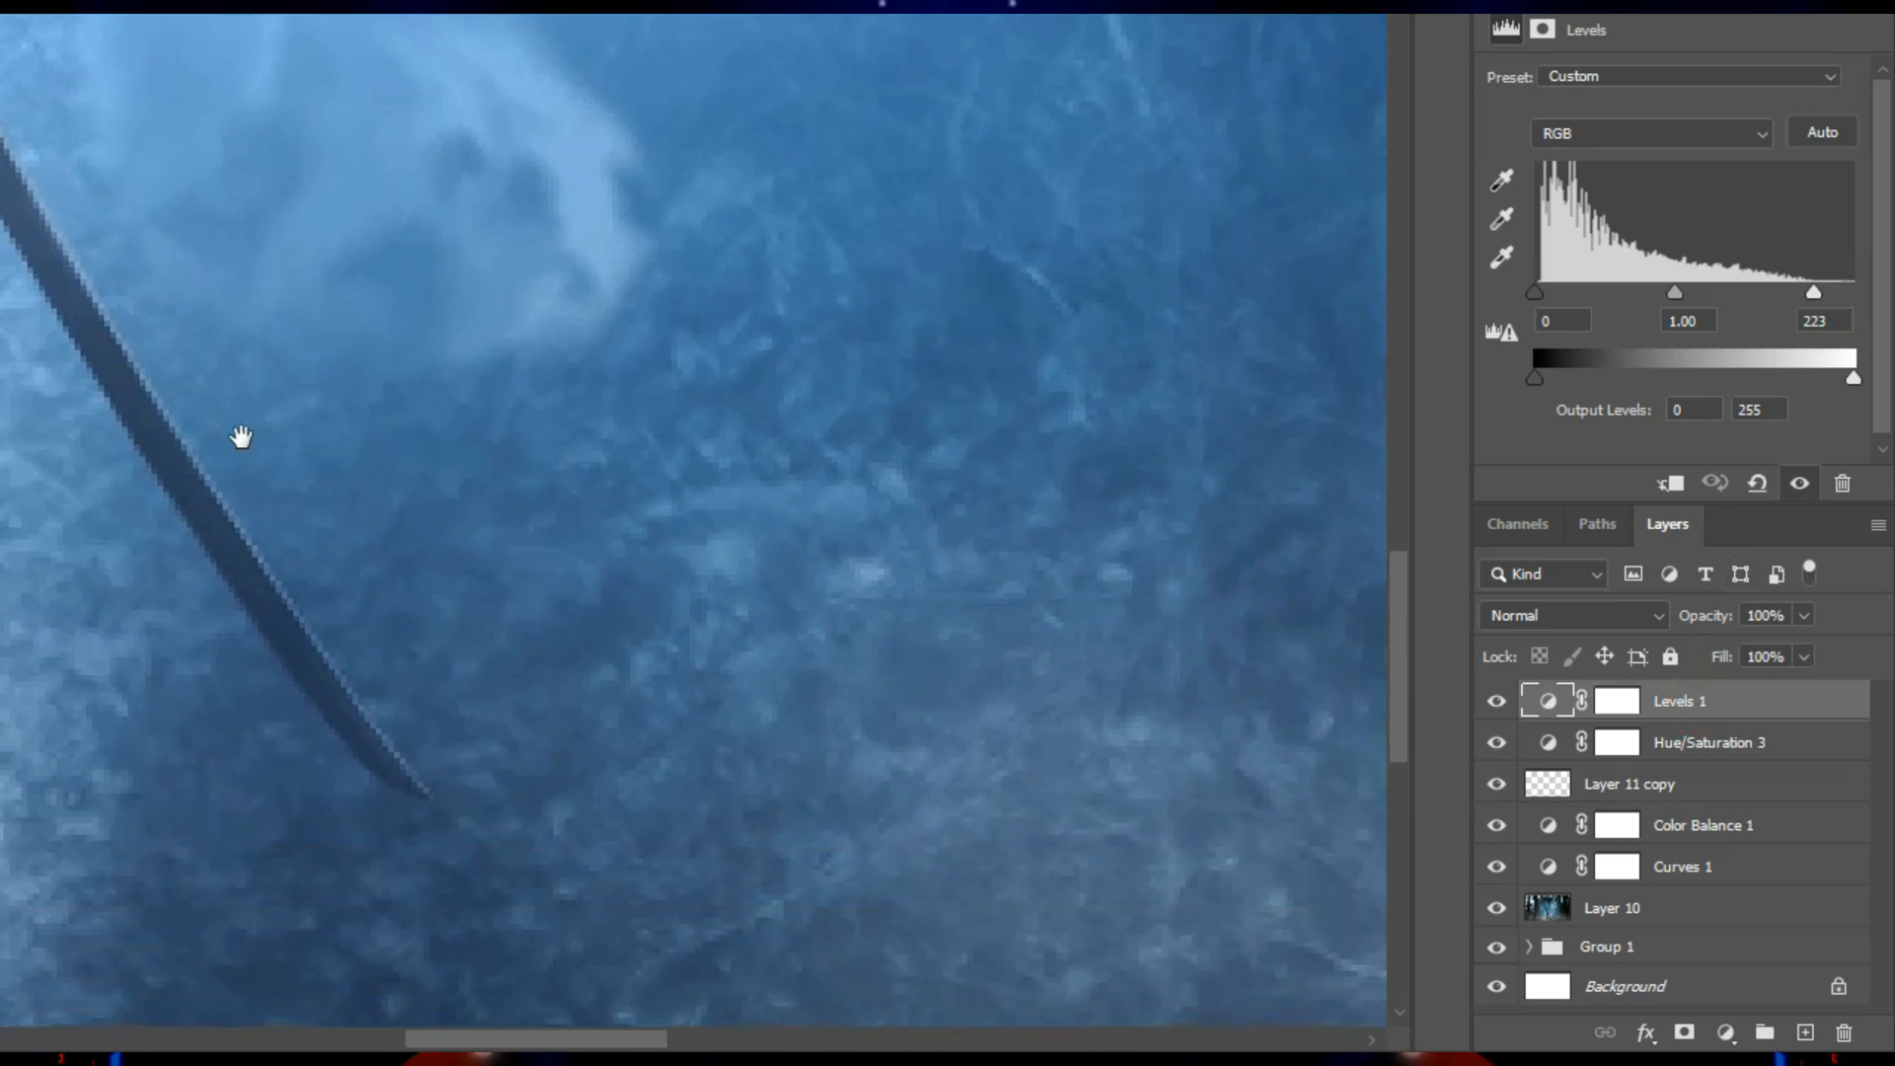
left_click(24, 141)
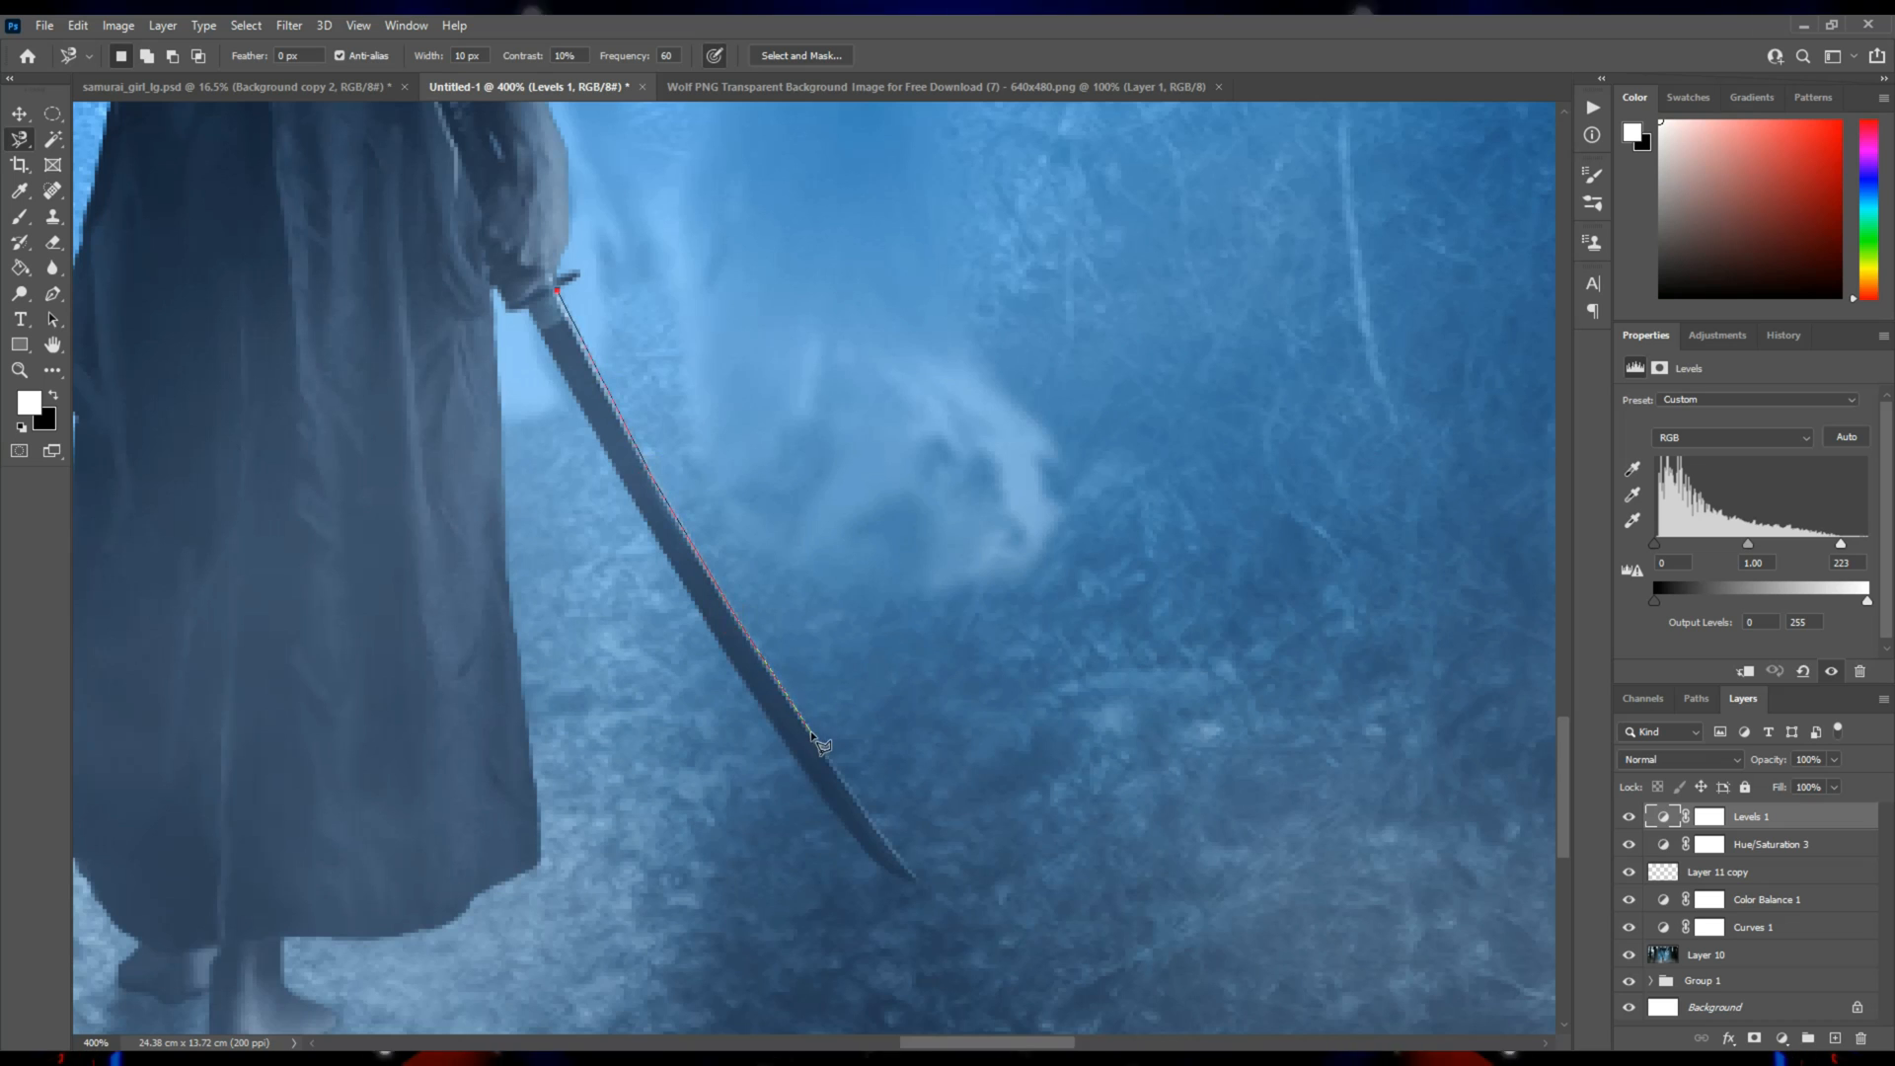
left_click(890, 847)
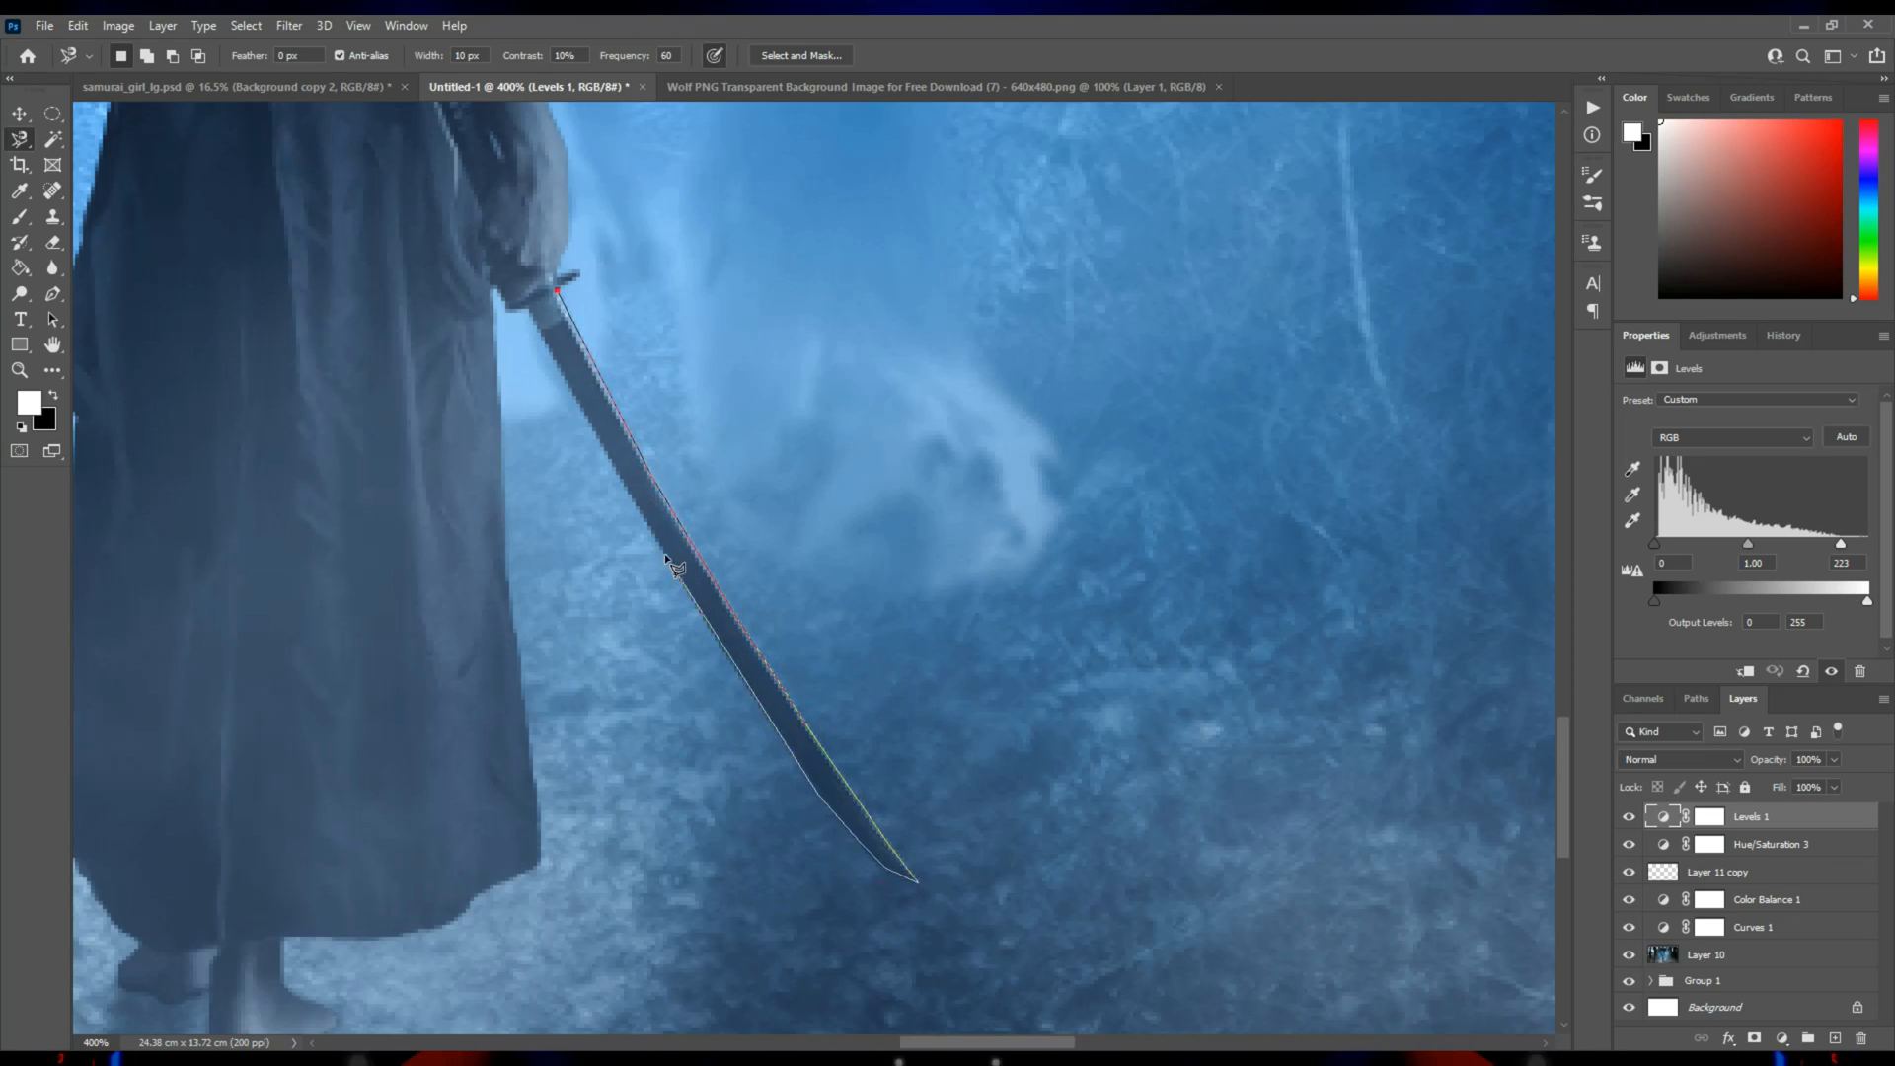
left_click(555, 292)
Fill the selected sword blade with white on a new layer above the Levels adjustment and remove the selection.
key("ctrl+j")
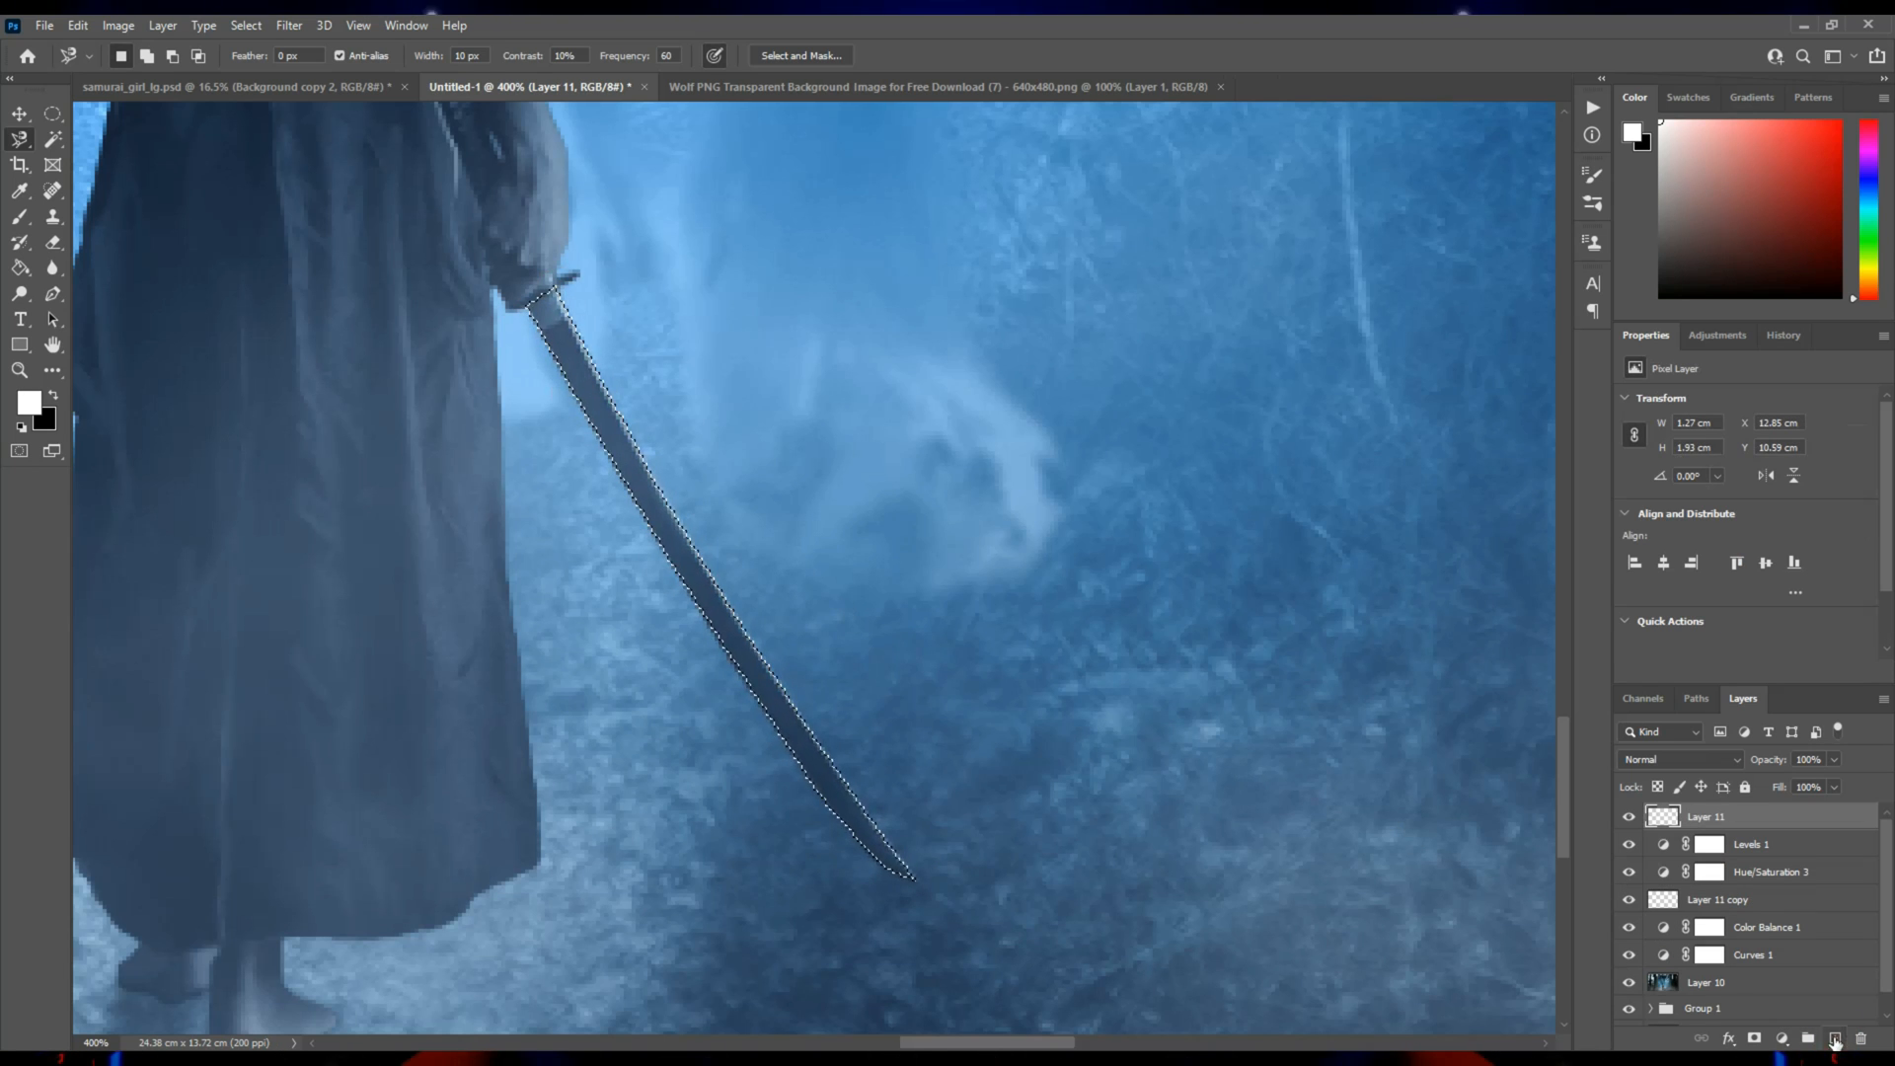
key("g")
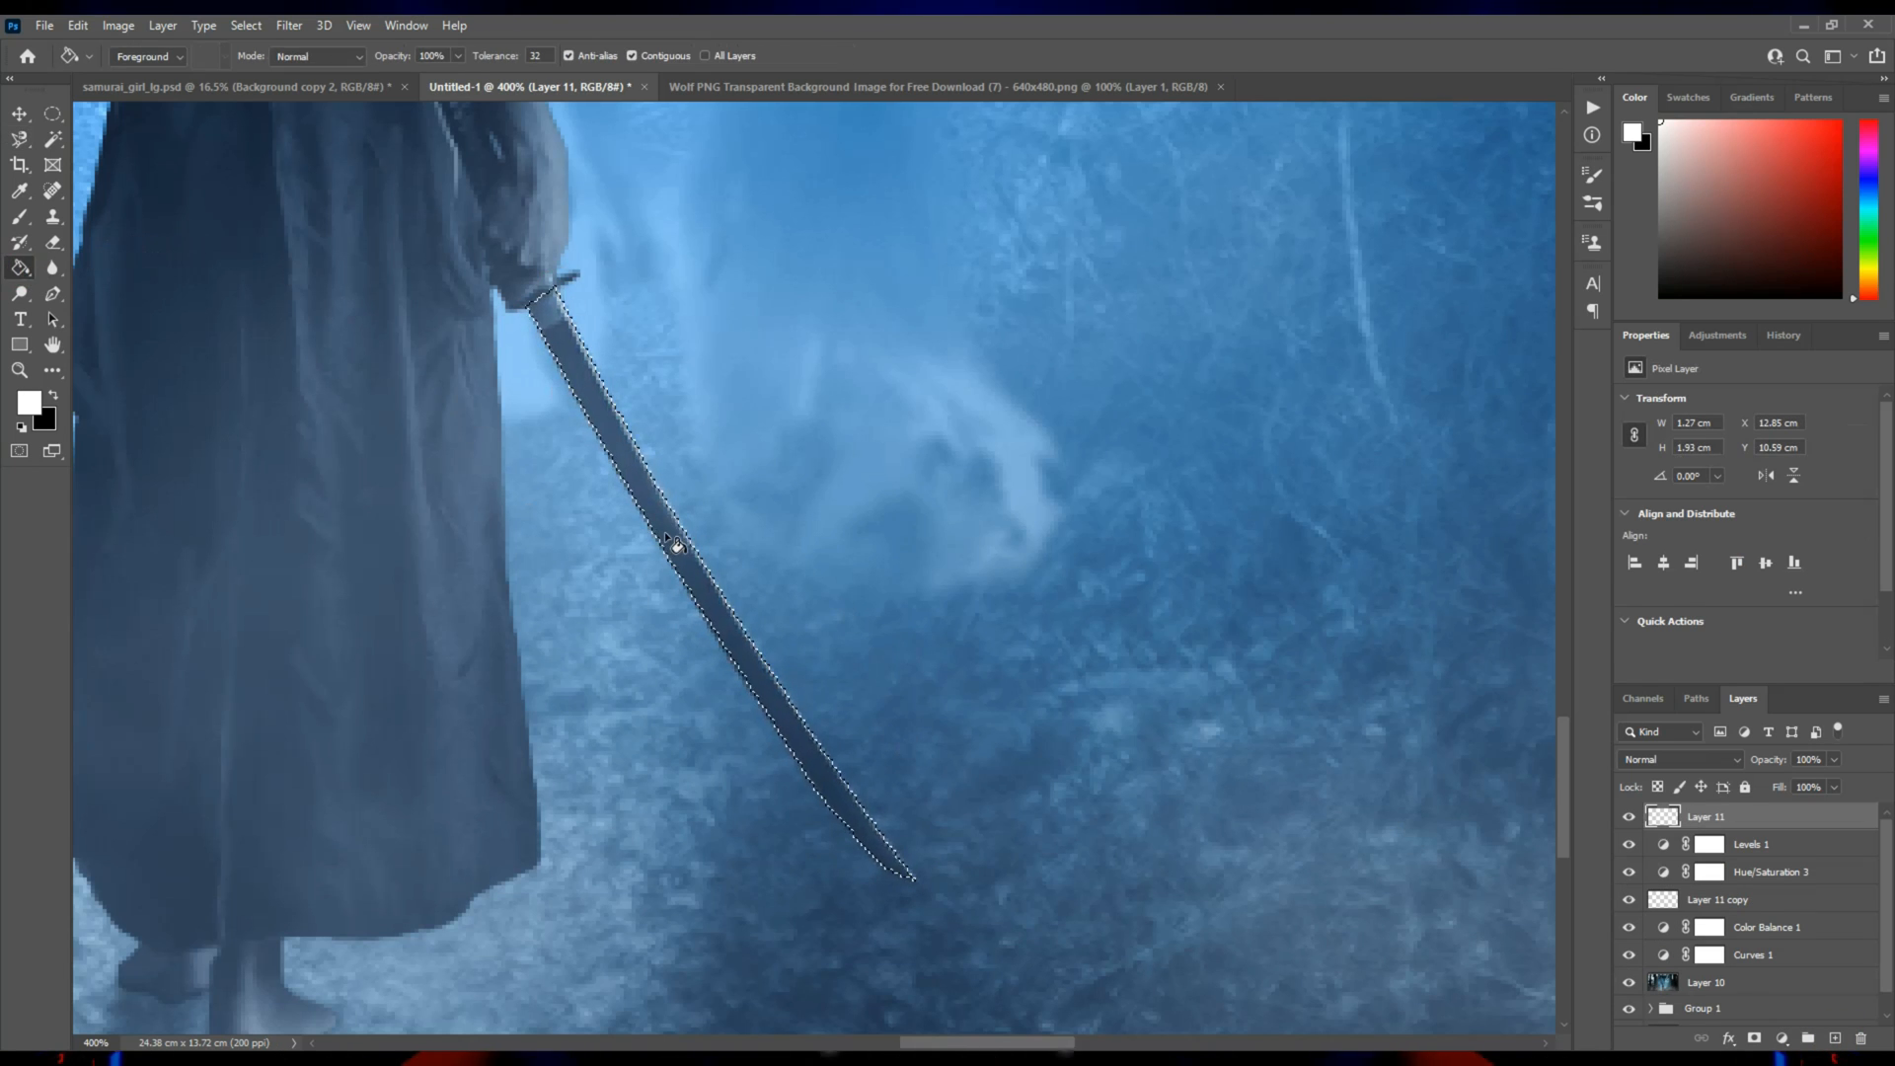
left_click(683, 565)
key("ctrl+d")
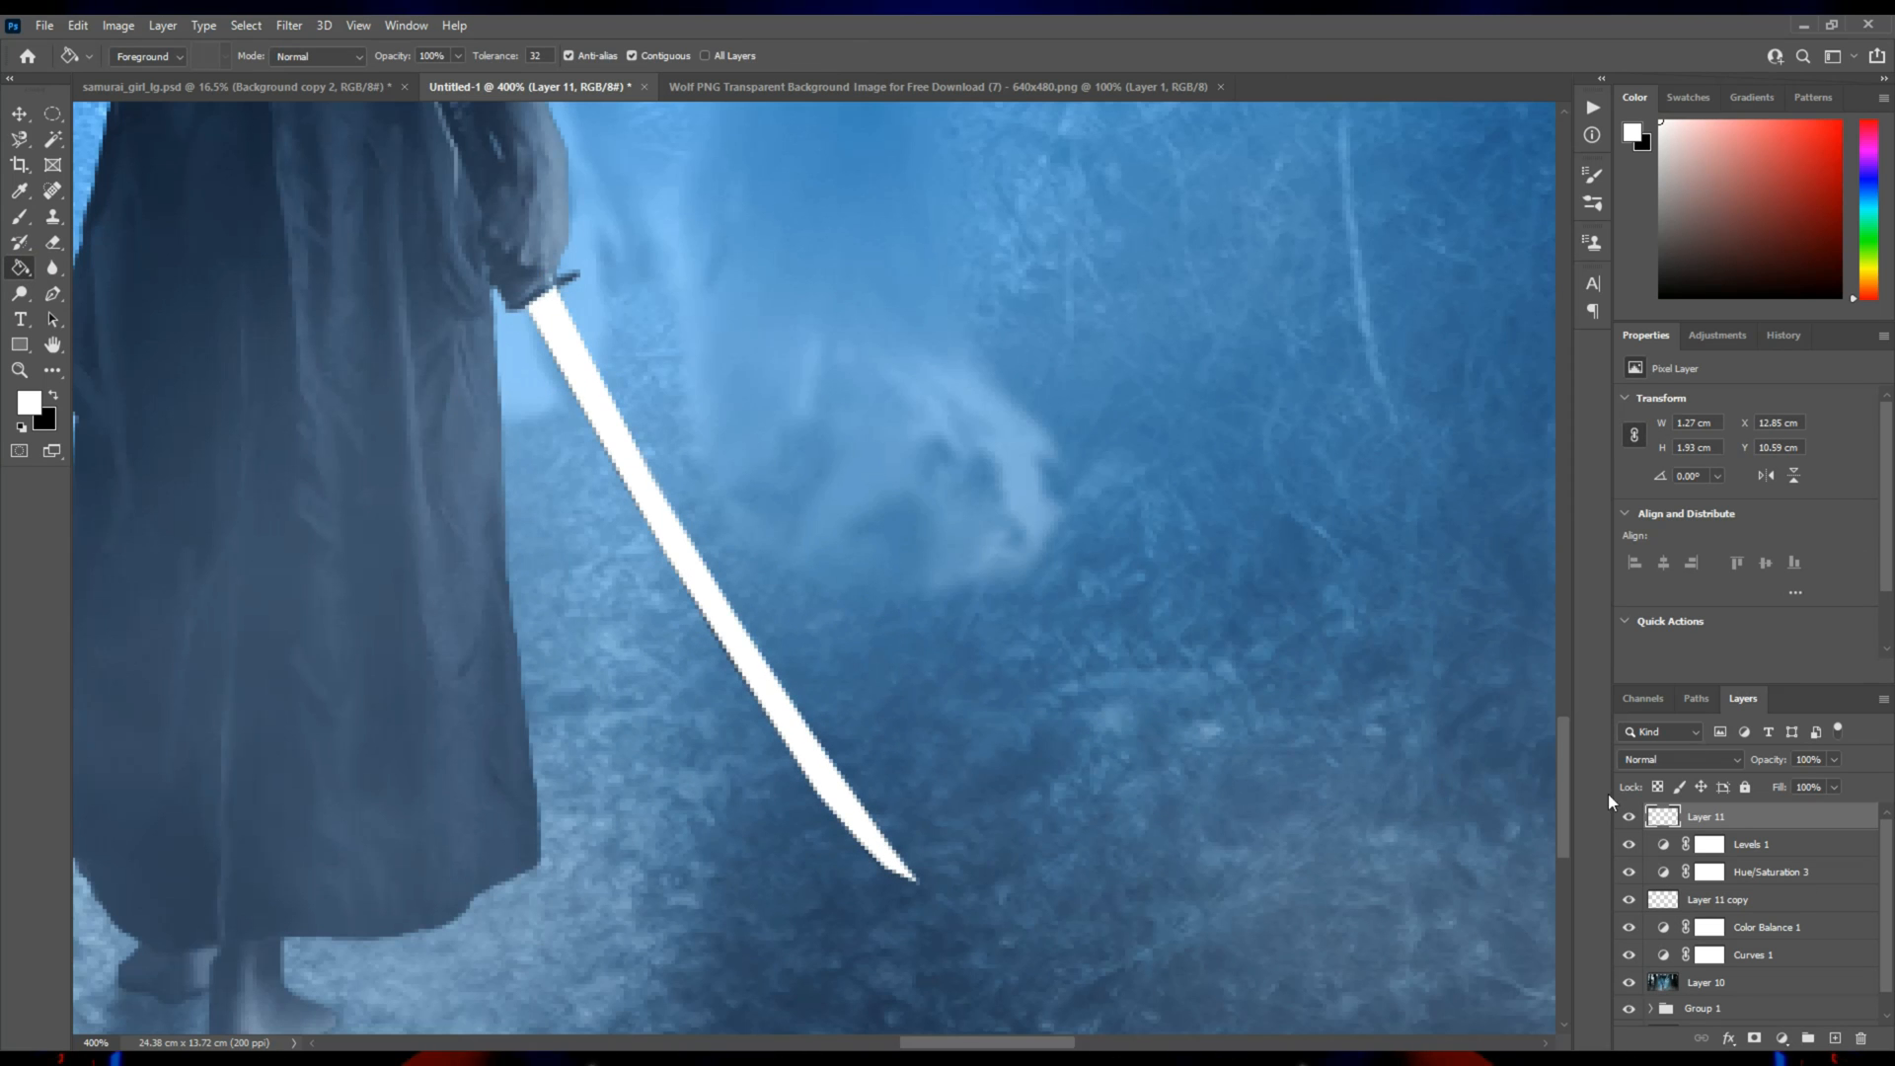
Soften the white blade with a Gaussian Blur of 0.9 pixels.
left_click(284, 26)
mouse_move(335, 301)
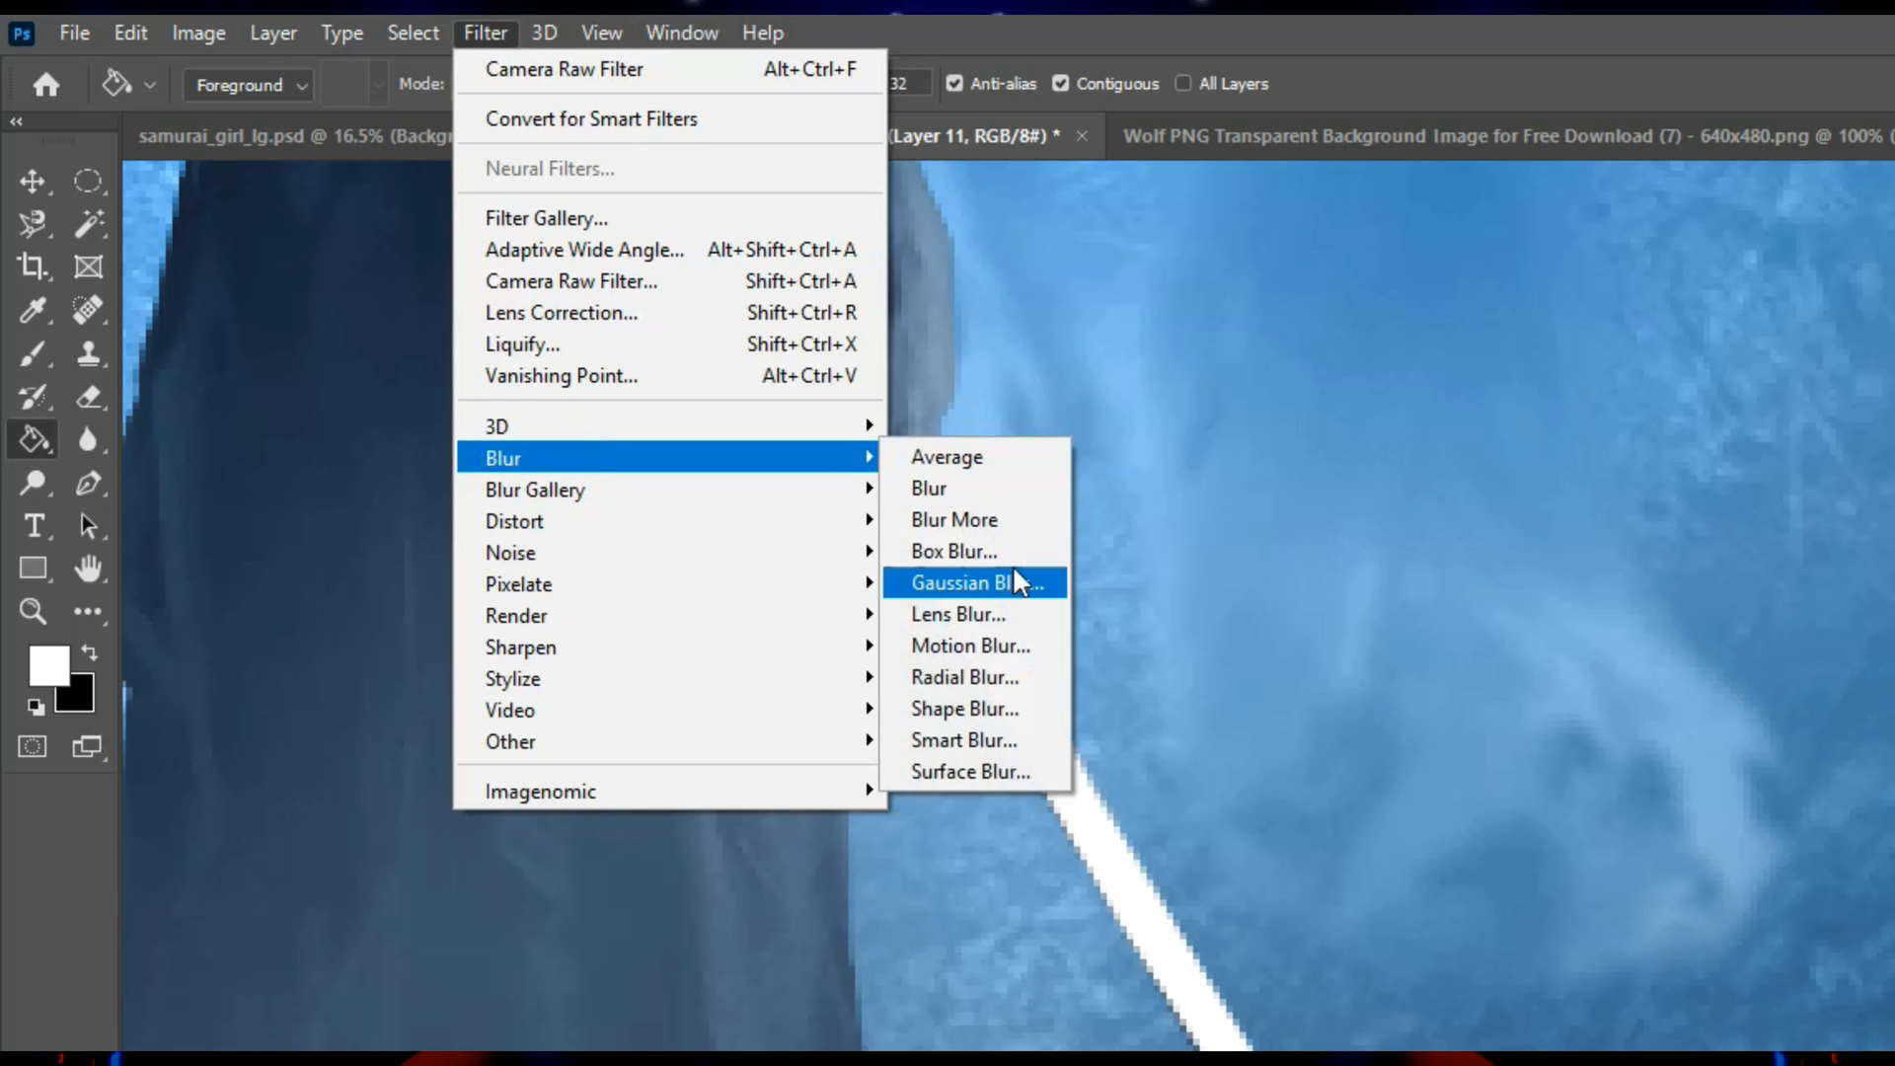
left_click(585, 354)
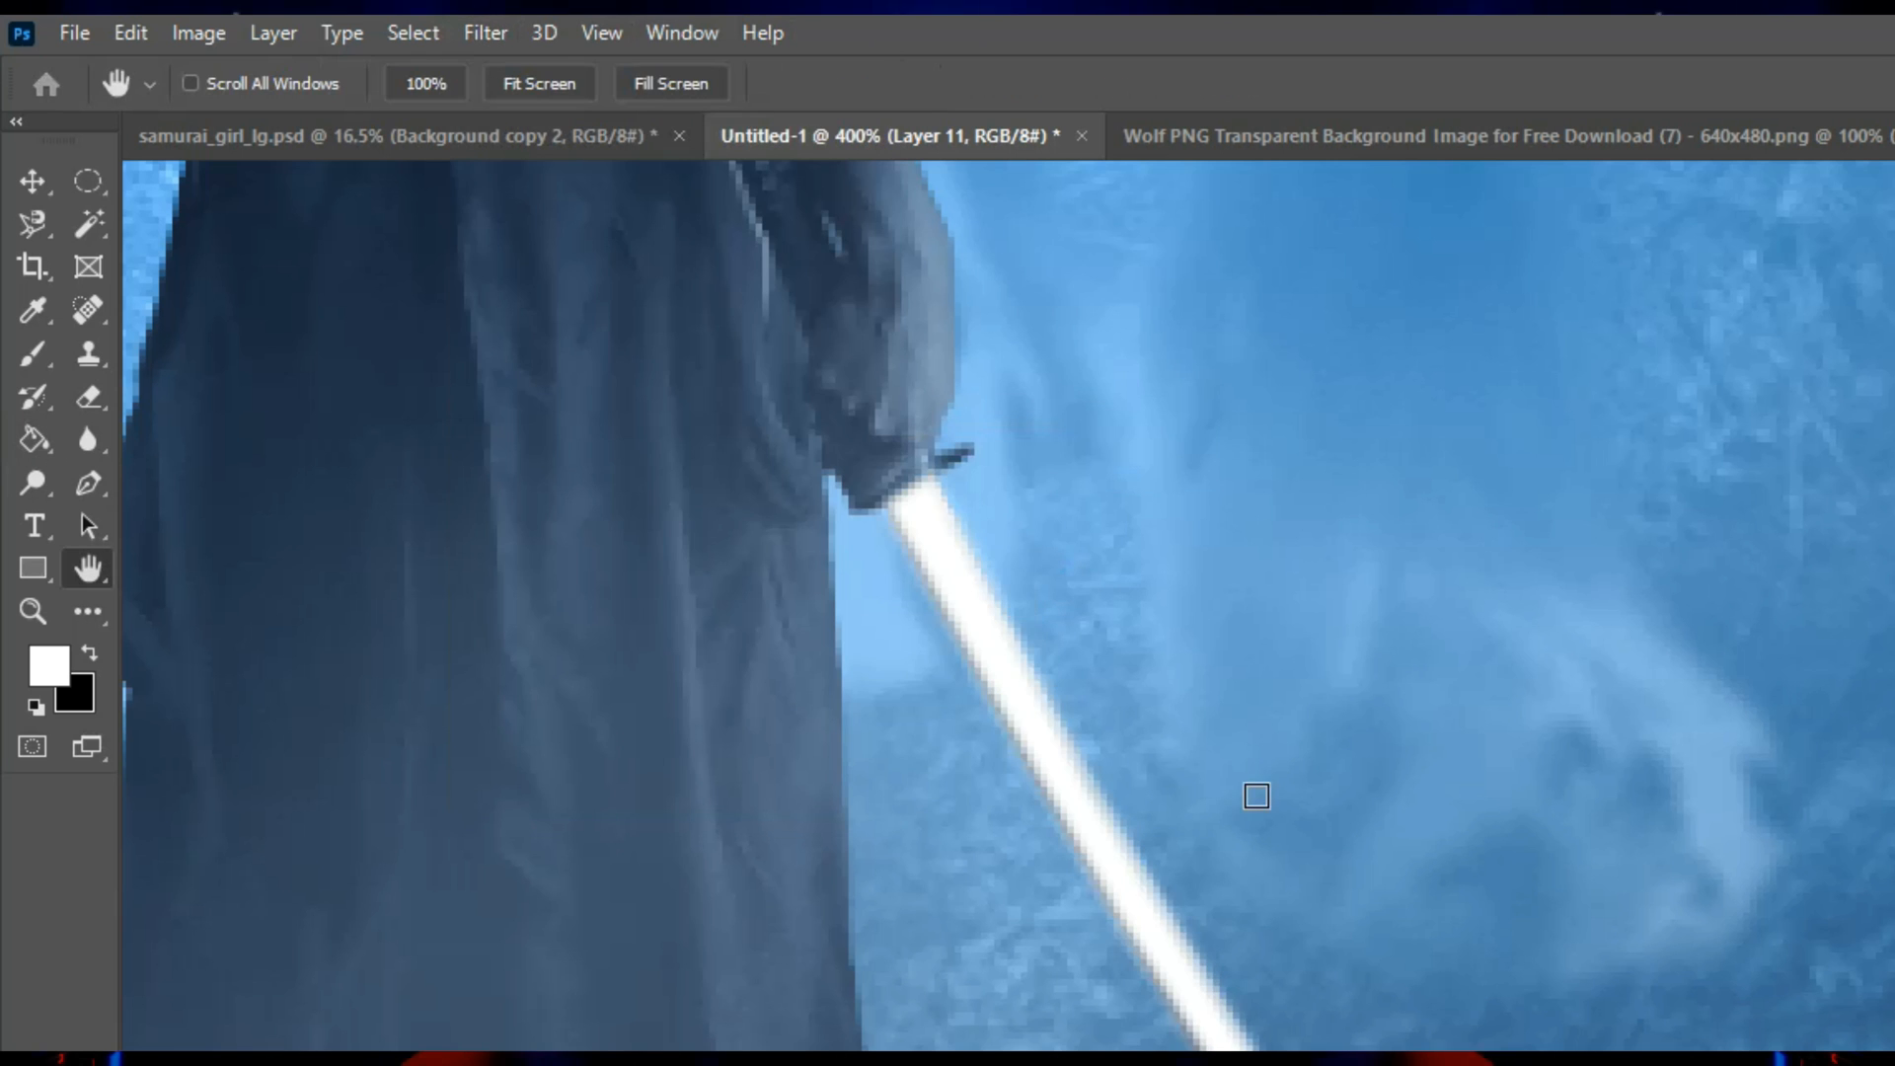
left_click(1683, 355)
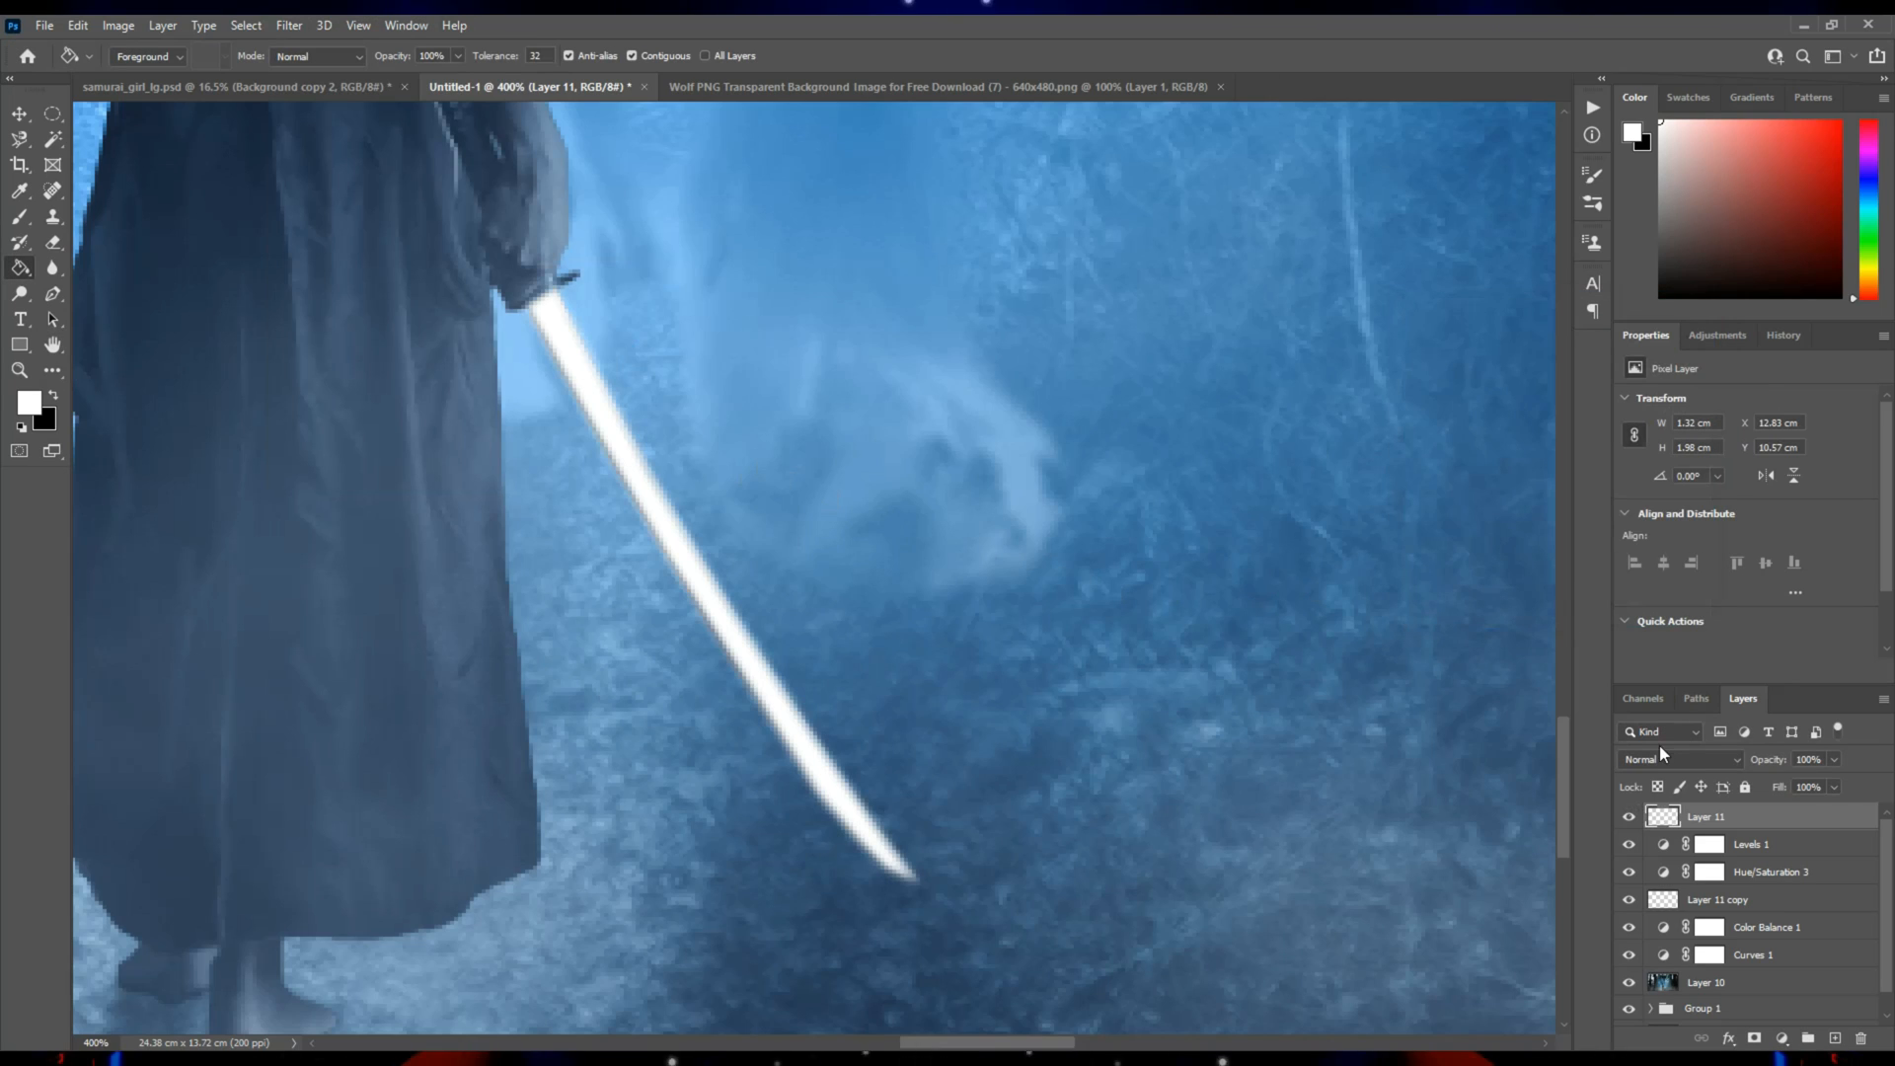
Give the white blade layer an Outer Glow in Linear Dodge (Add) with 35 px size and 31% opacity.
key("z")
key("ctrl+1")
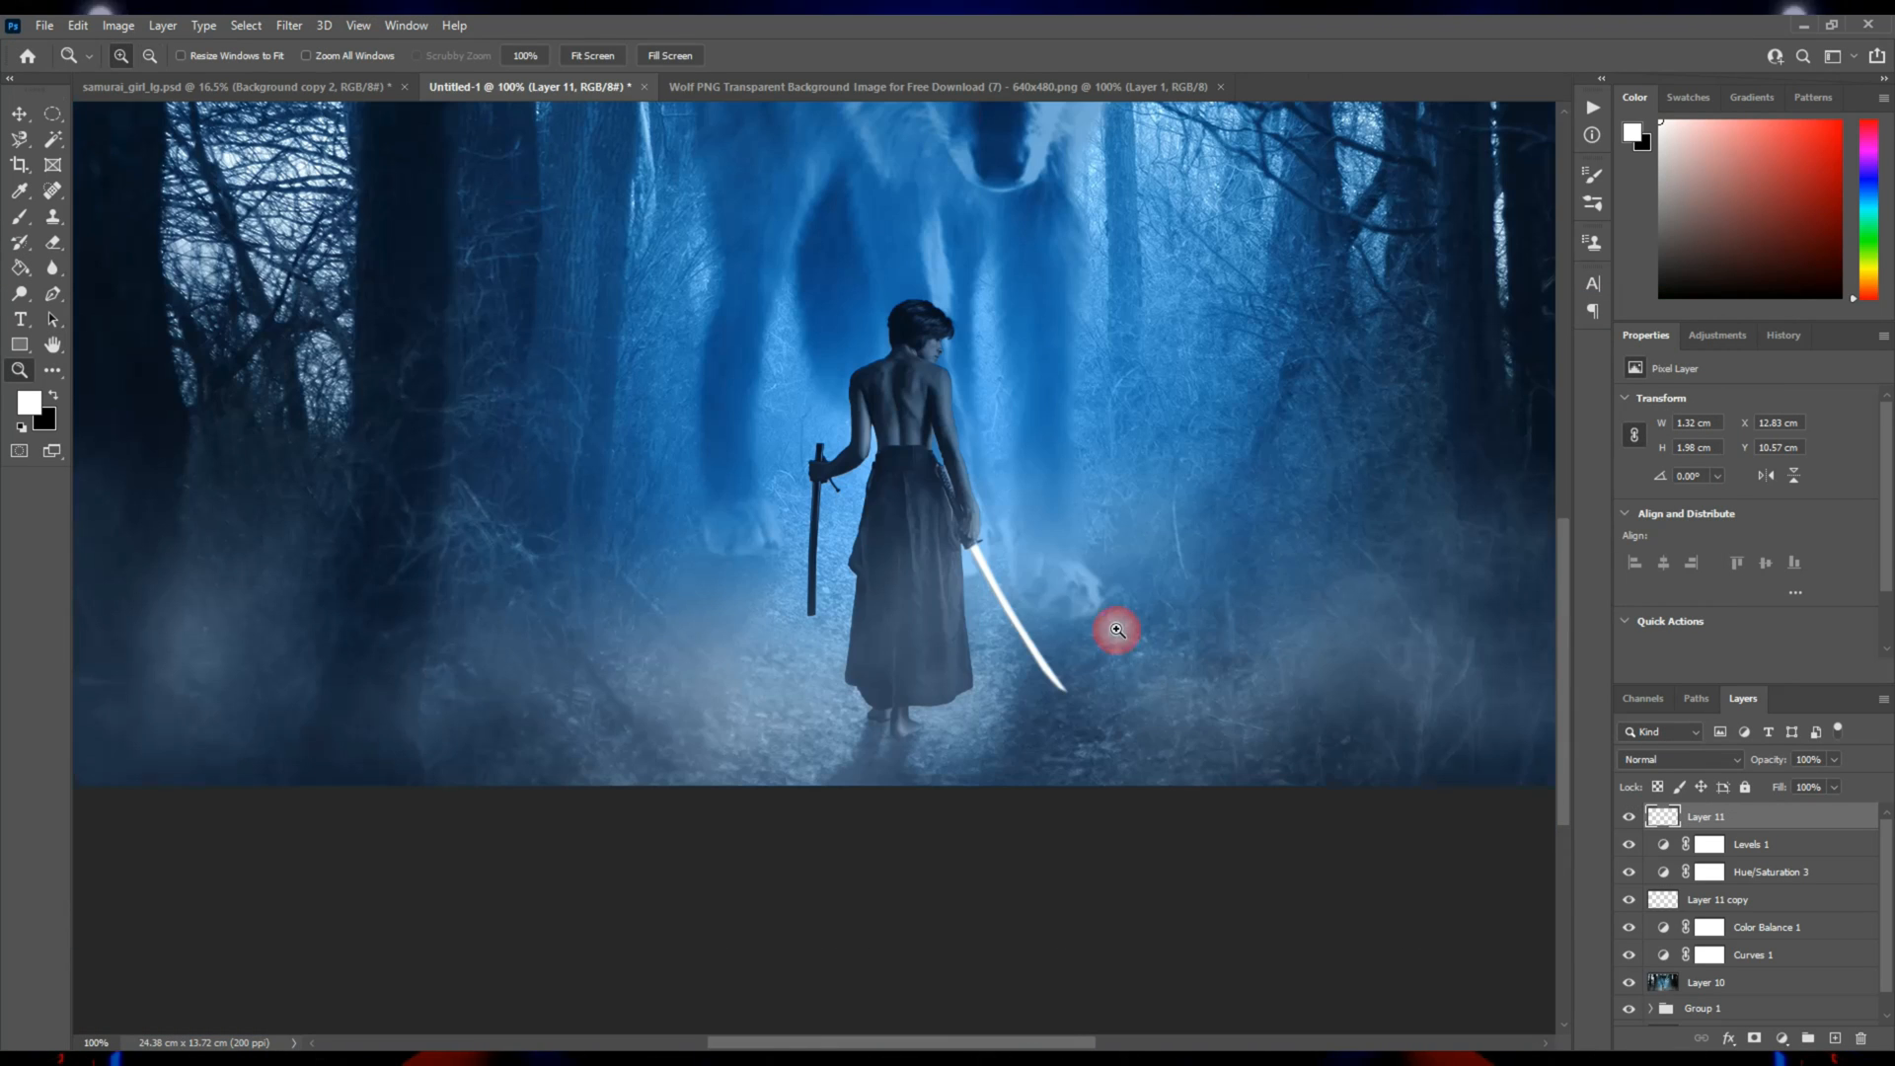
double_click(1669, 819)
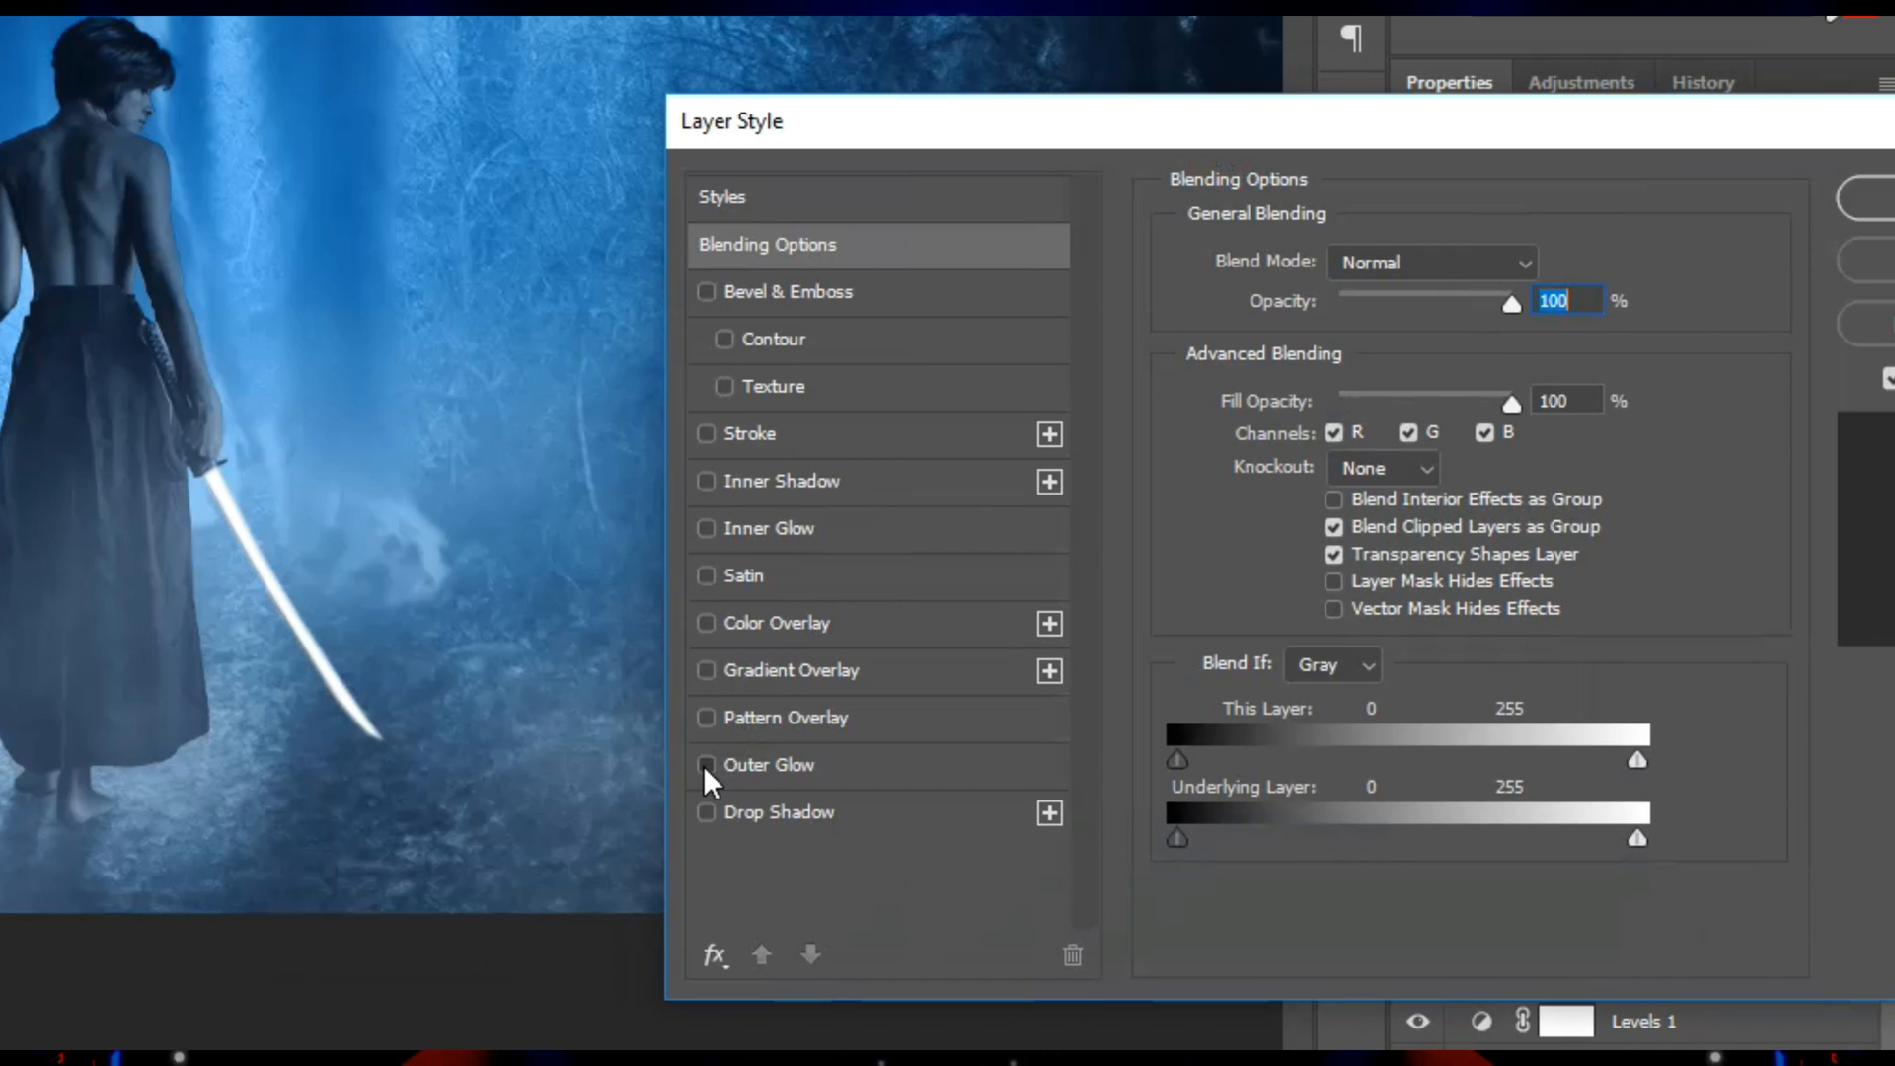
left_click(705, 766)
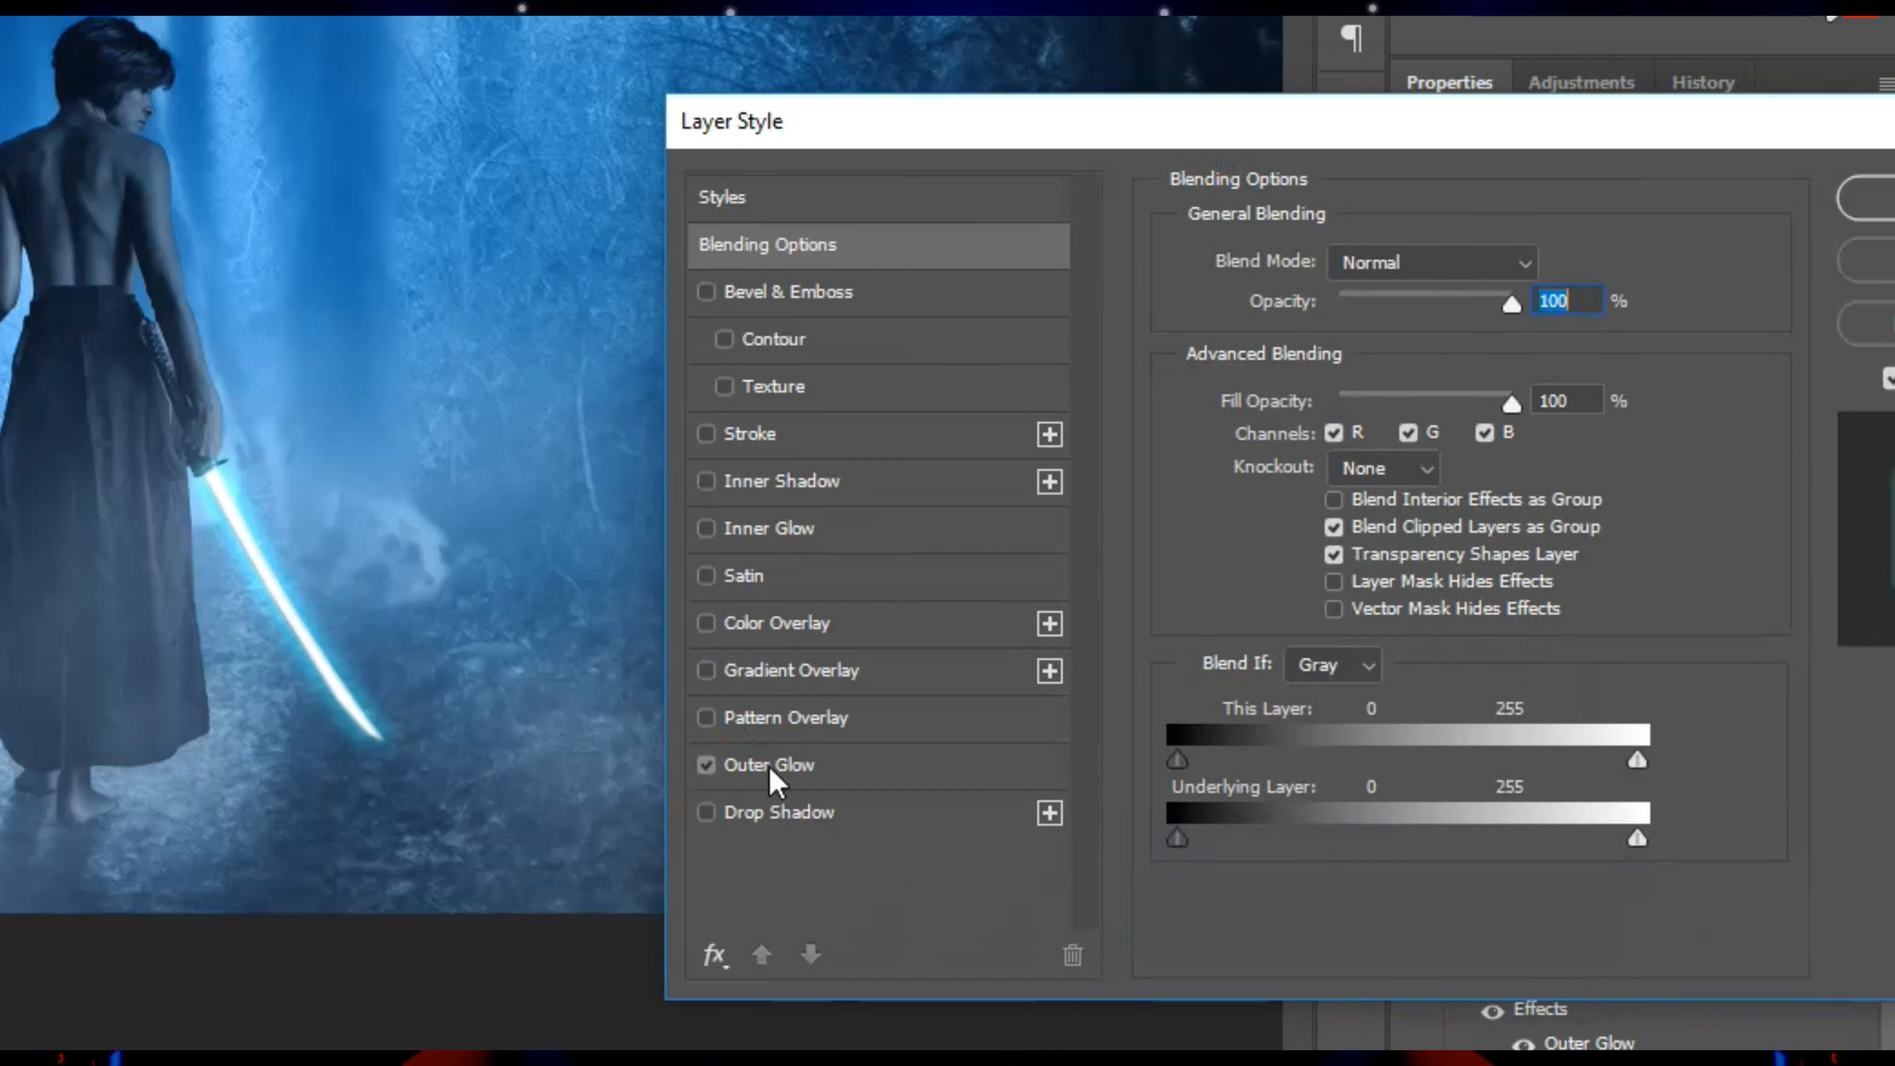
left_click(768, 766)
left_click_drag(1322, 566, 1341, 572)
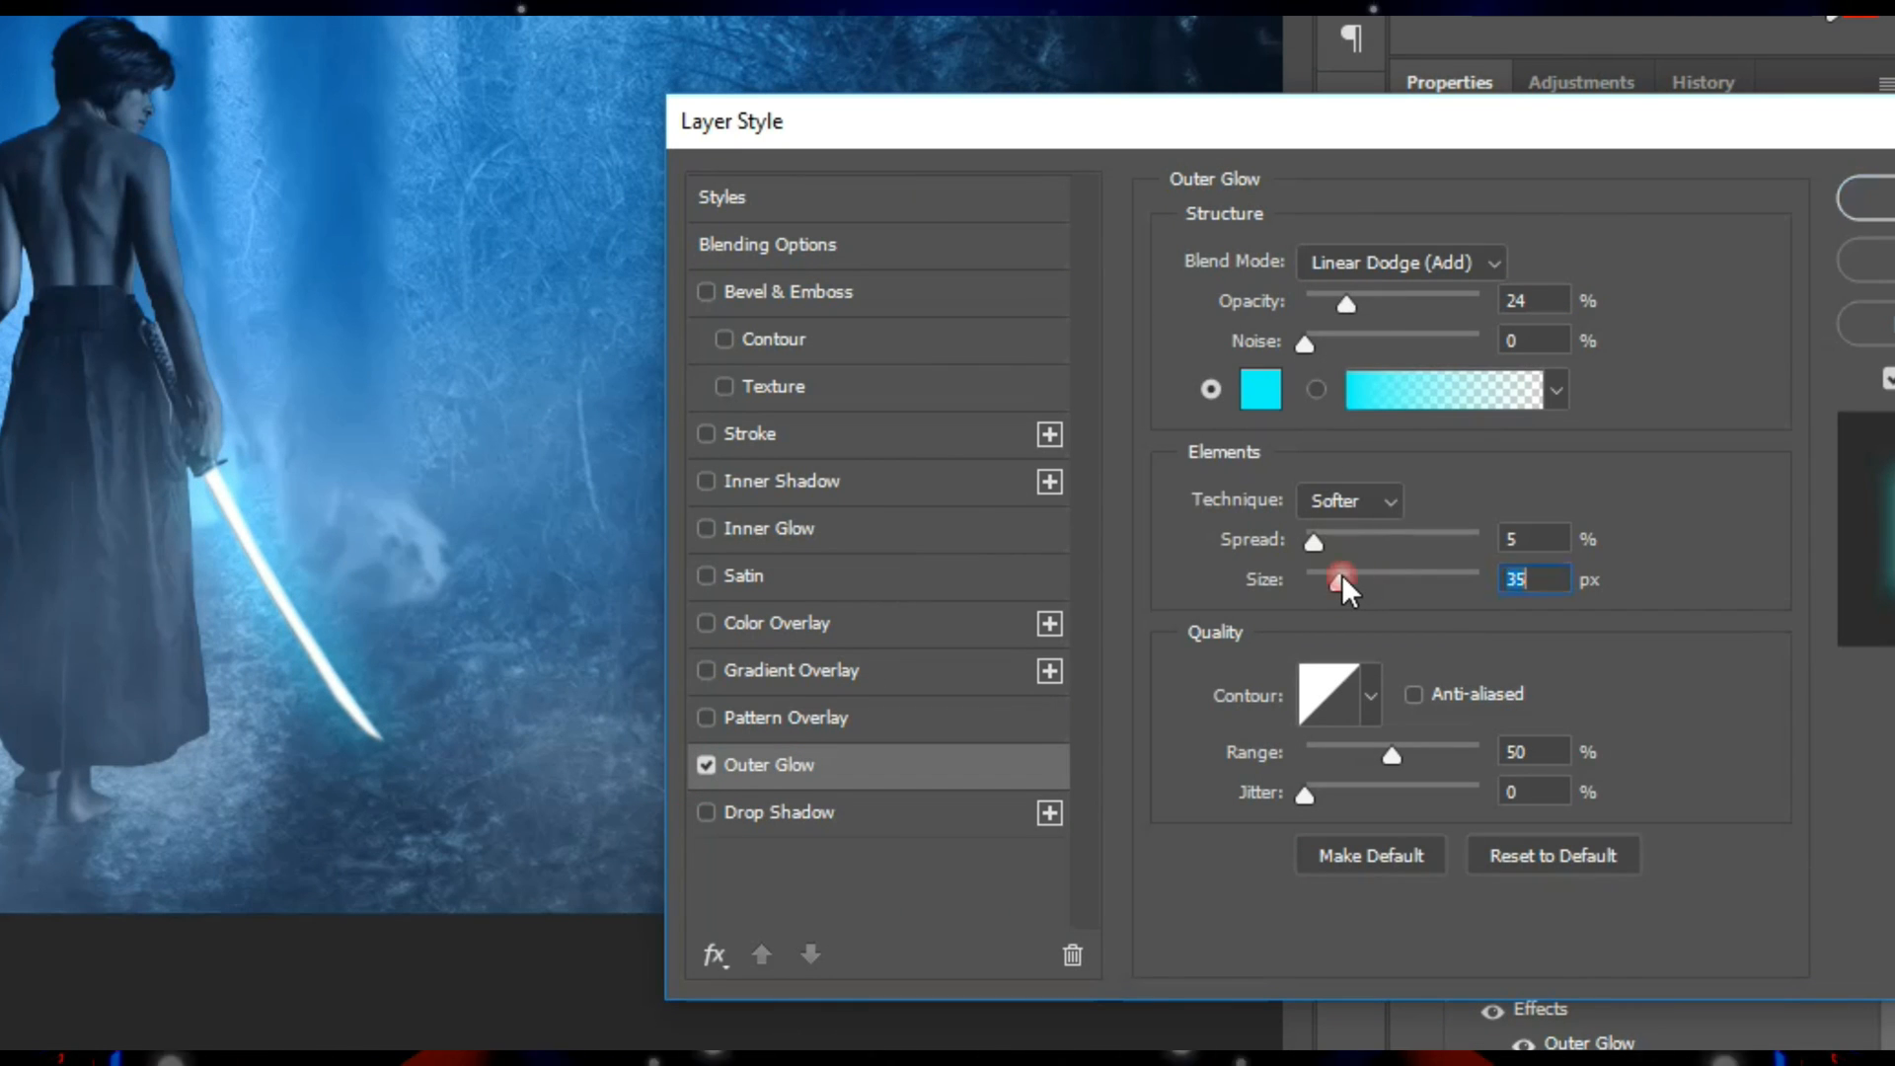
left_click_drag(1346, 296, 1360, 300)
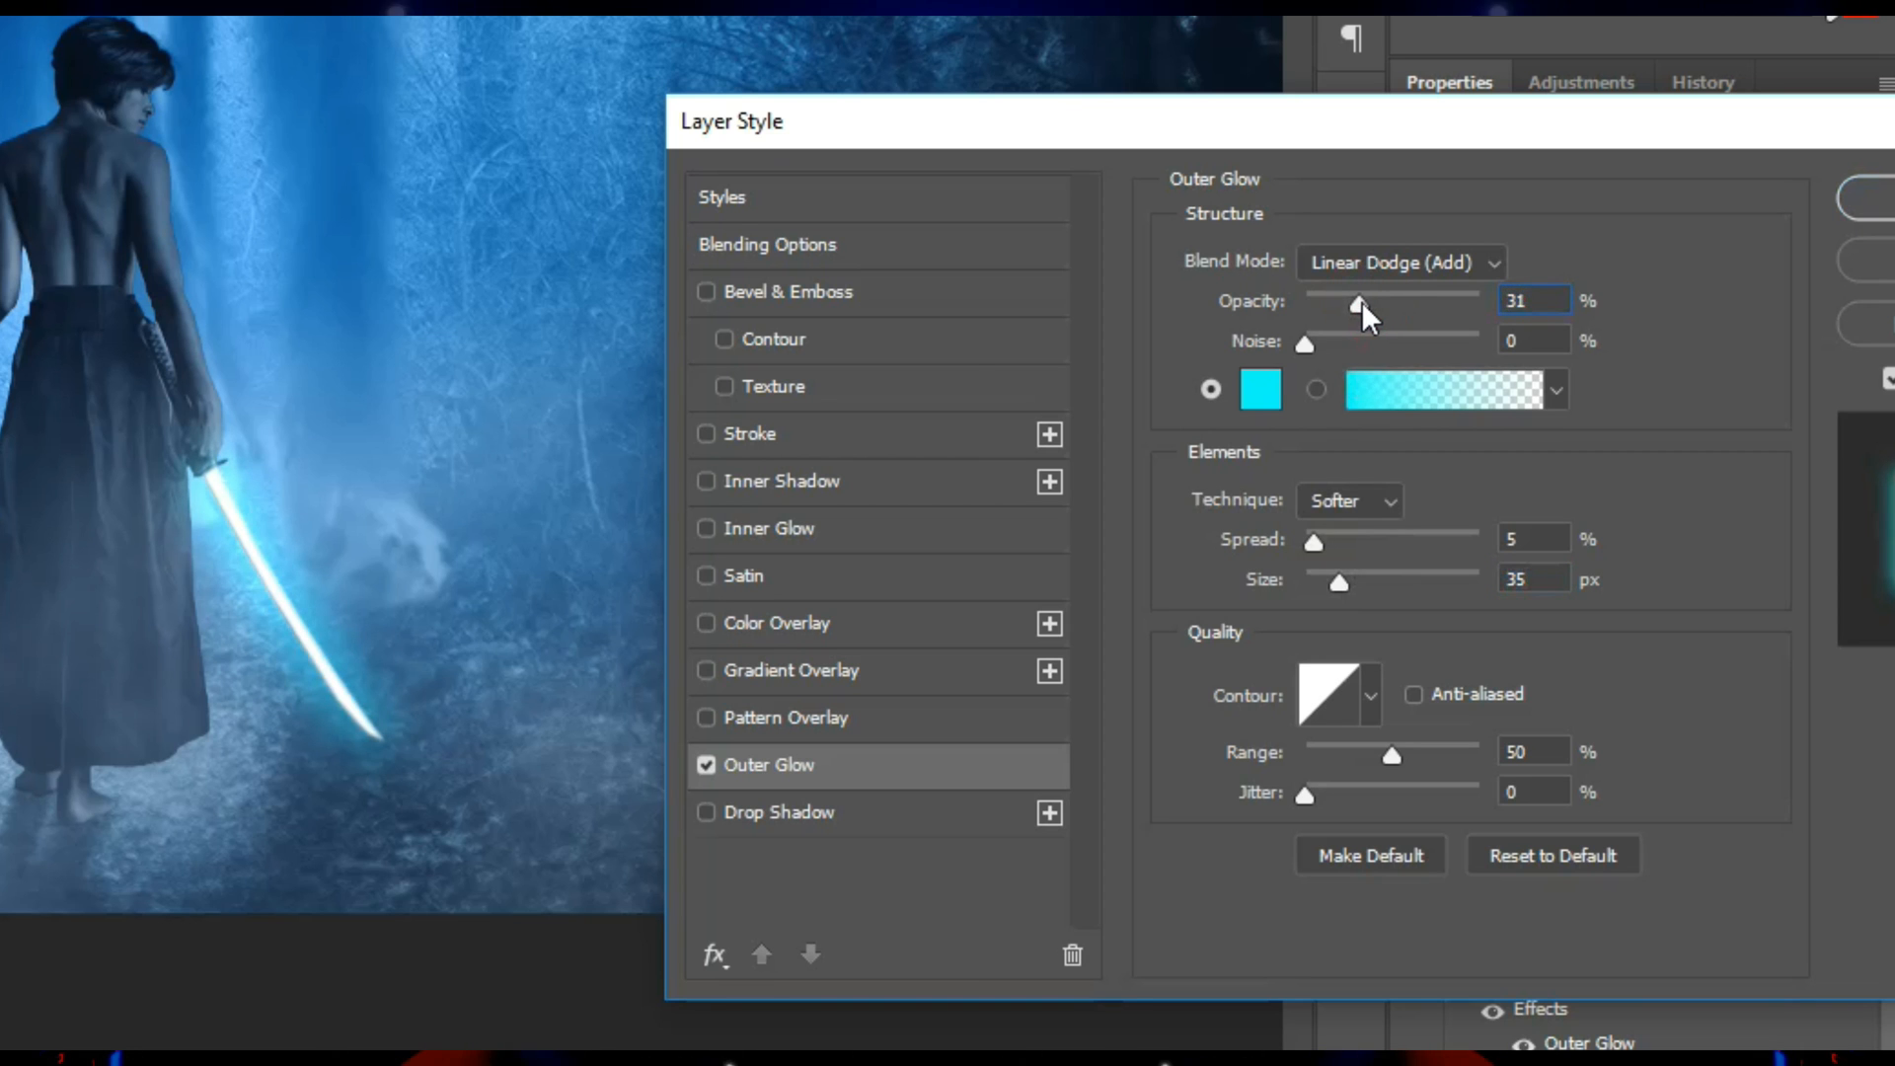
Change the blade's outer glow color to blue 00a8ff and apply the layer style.
left_click(1263, 388)
left_click_drag(459, 290, 1210, 311)
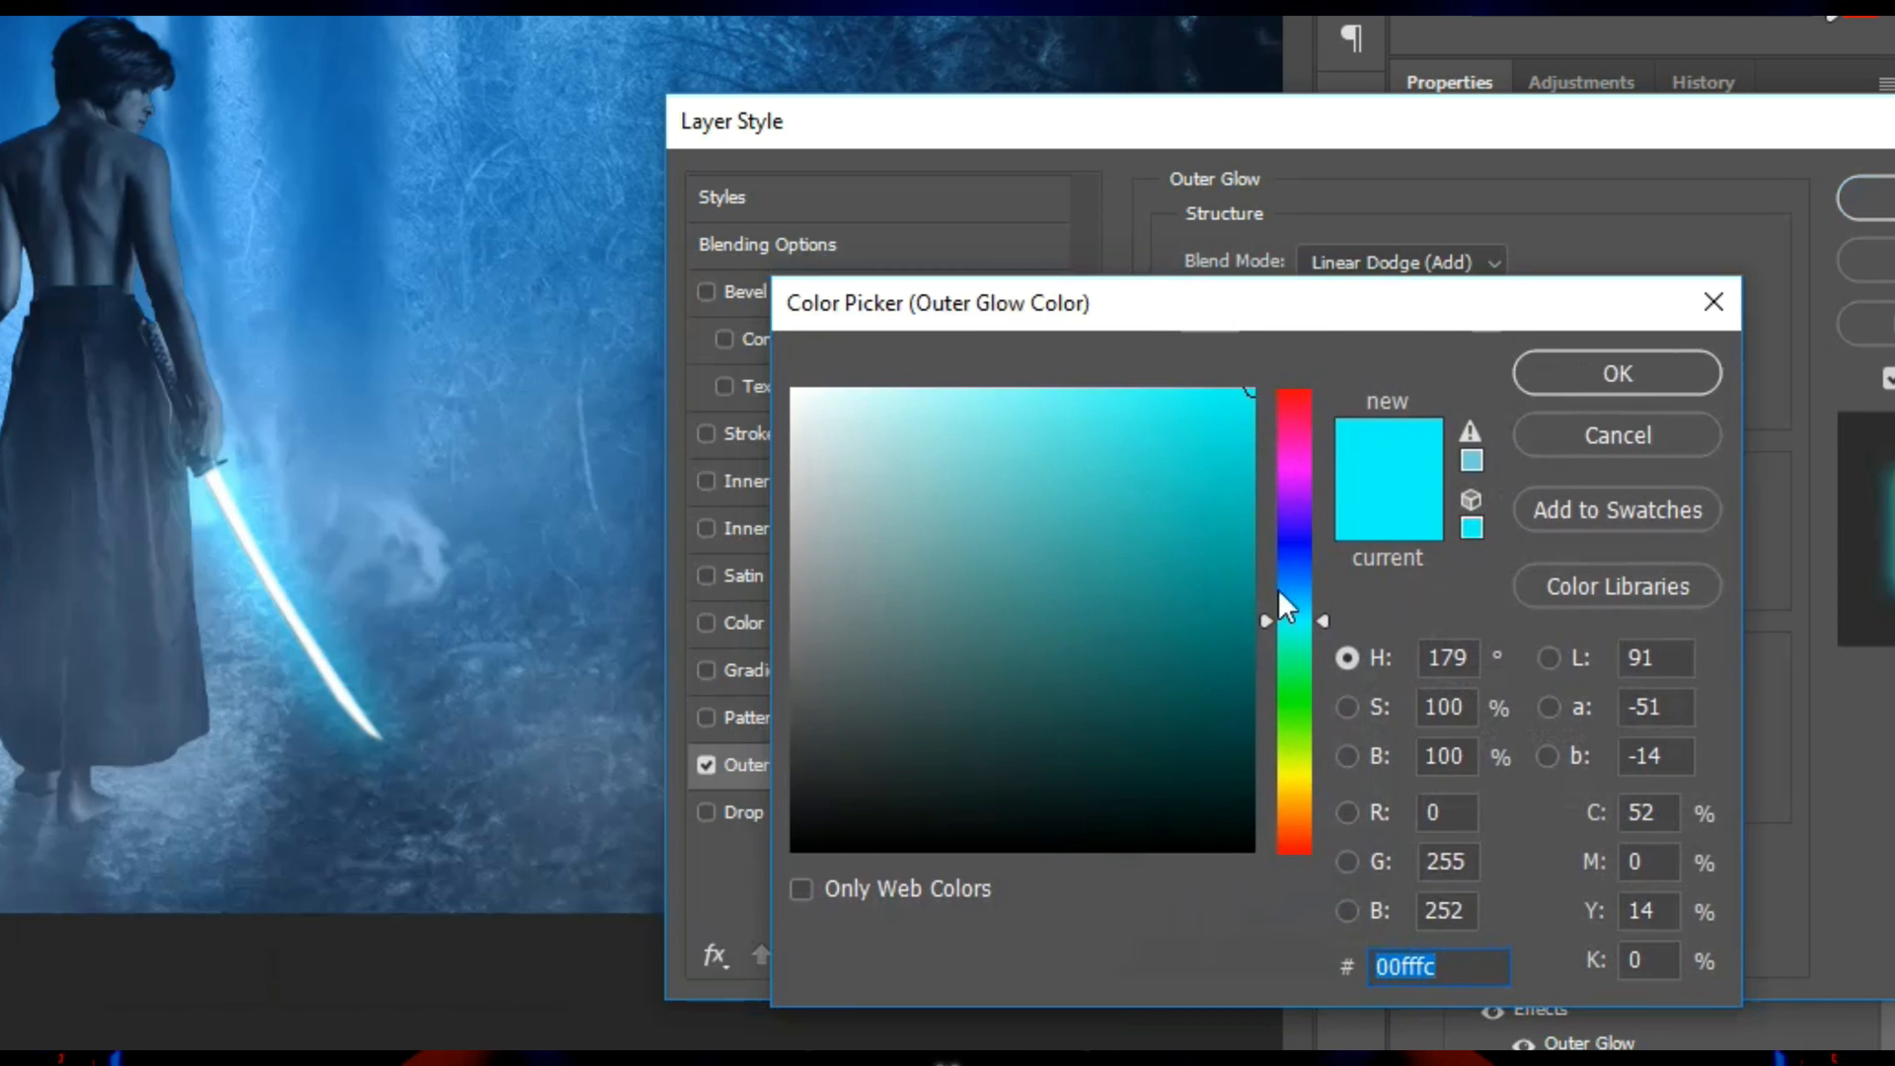
left_click(1294, 592)
mouse_move(1294, 593)
left_mouse_down()
mouse_move(1289, 549)
mouse_move(1287, 593)
left_mouse_up()
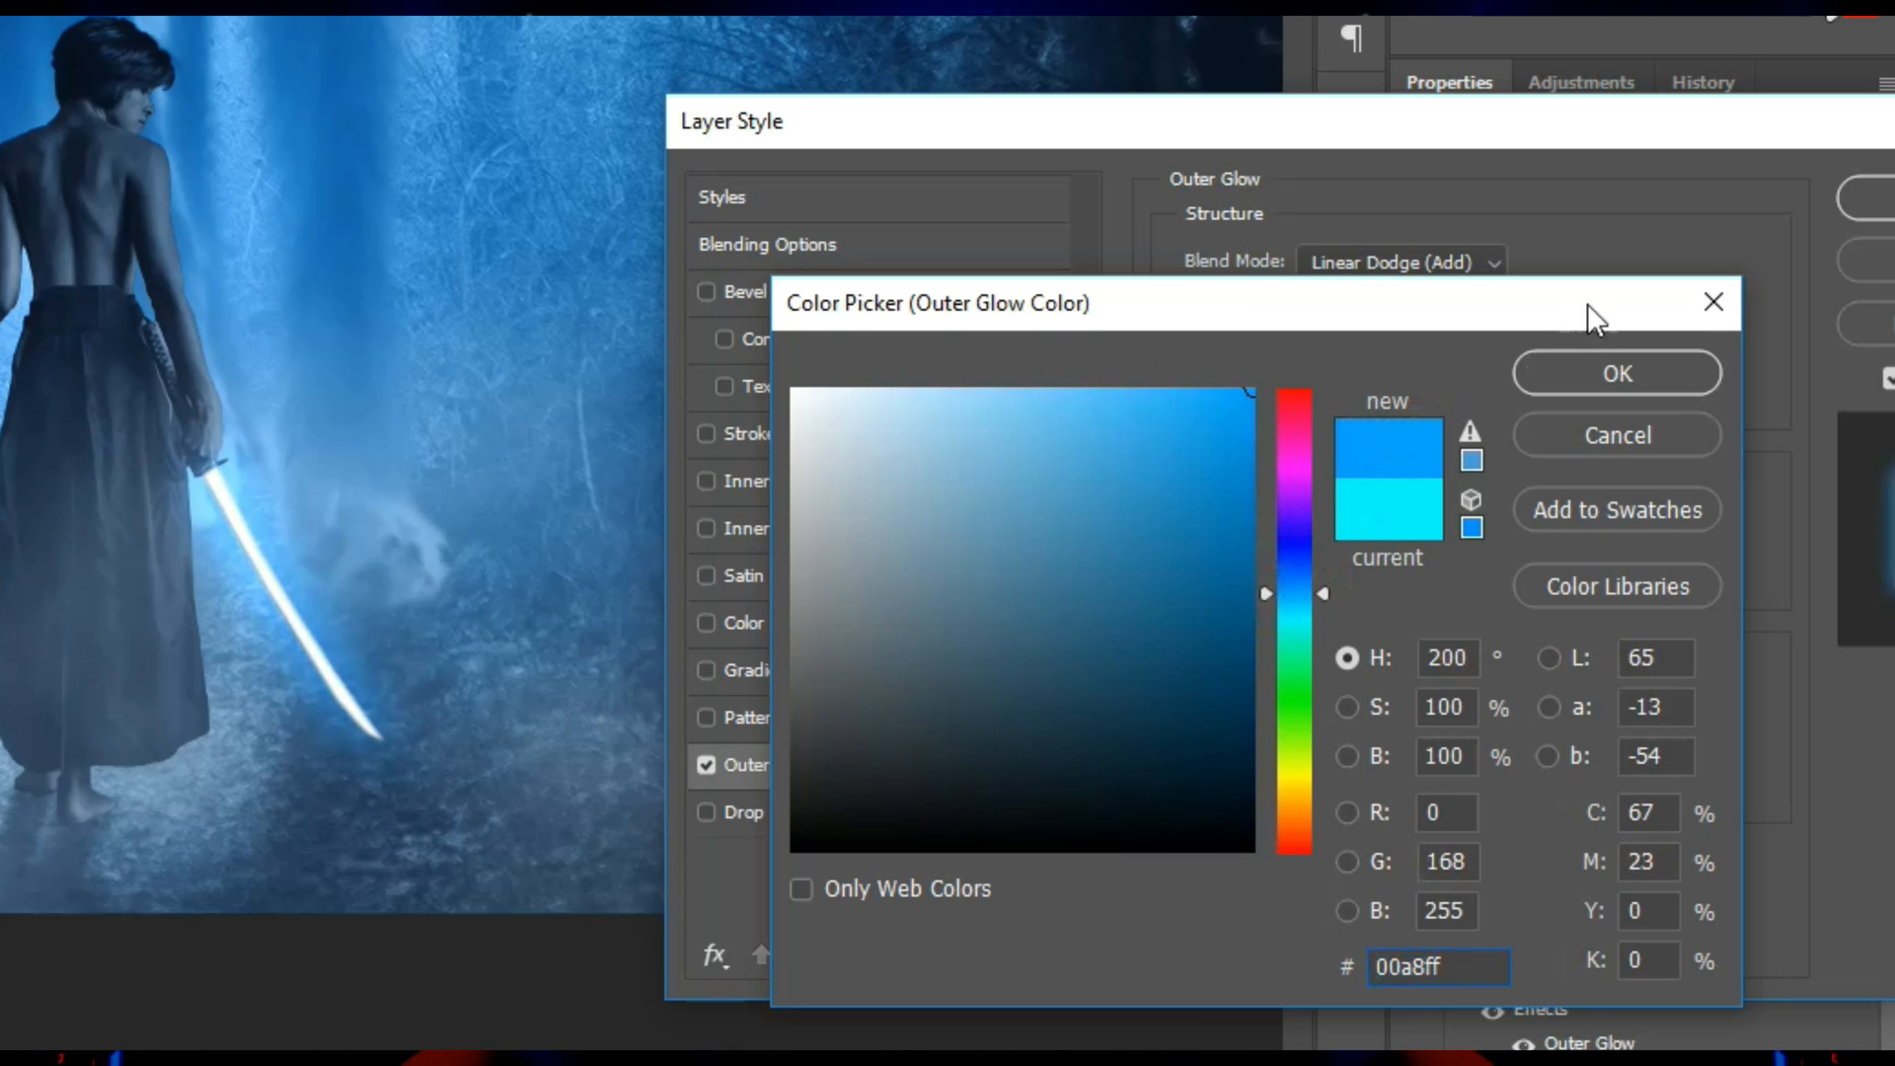
left_click(1599, 379)
left_click(1868, 197)
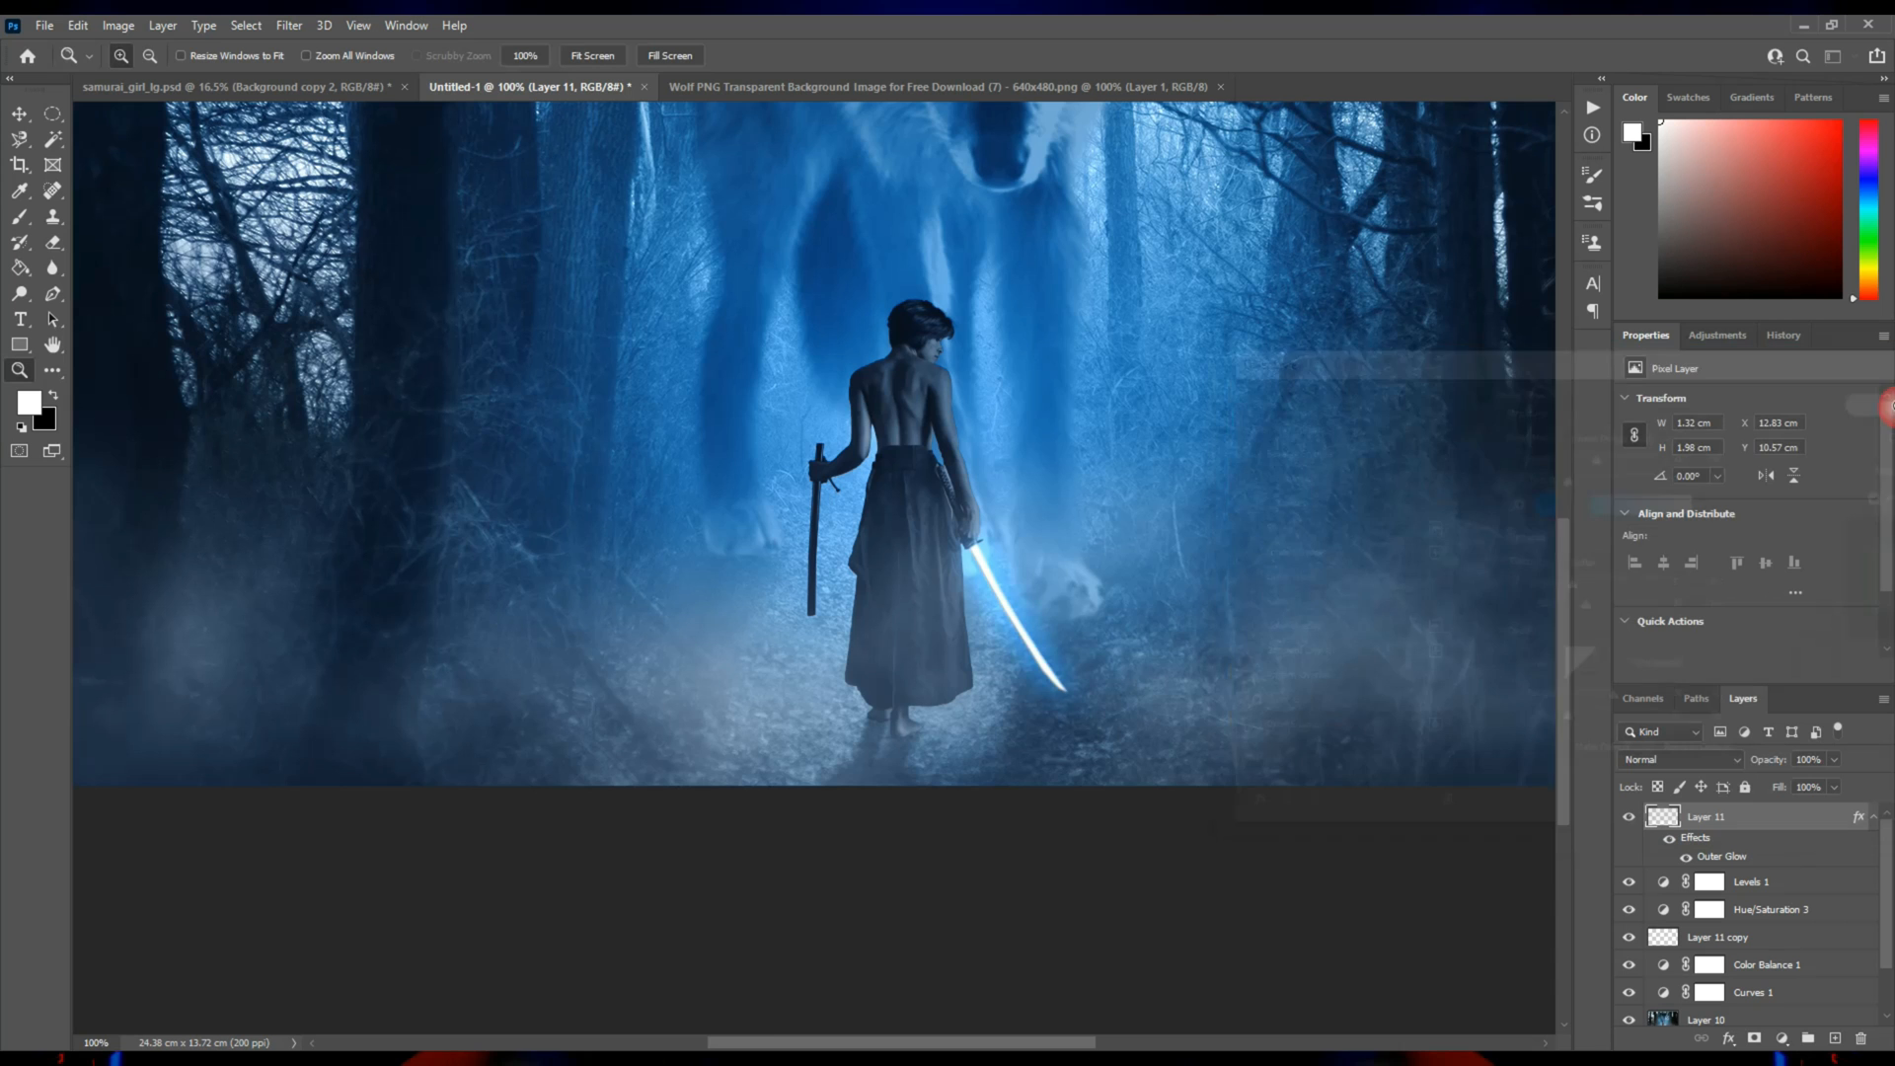
Add a light blue (59c2ff) Solid Color fill layer above the blade layer and blend it with Vivid Light.
left_click(959, 597)
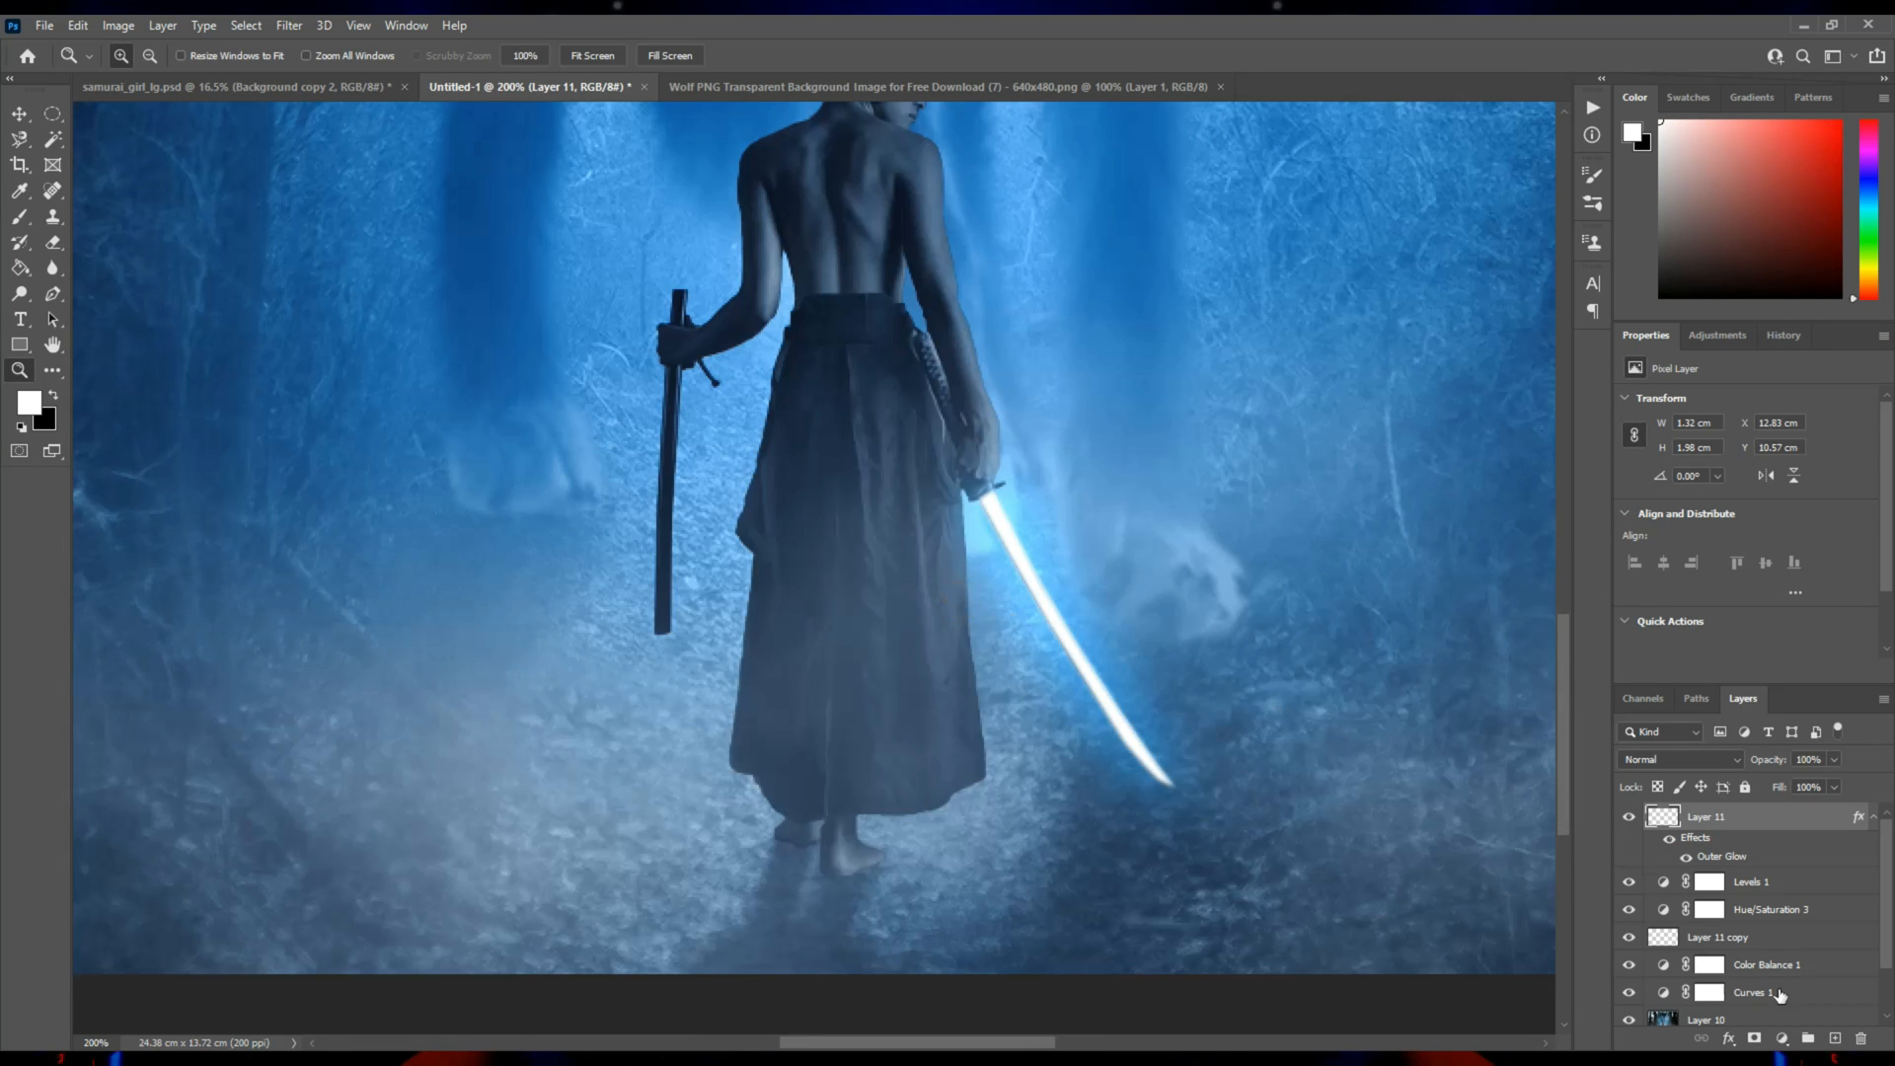
left_click(1782, 1039)
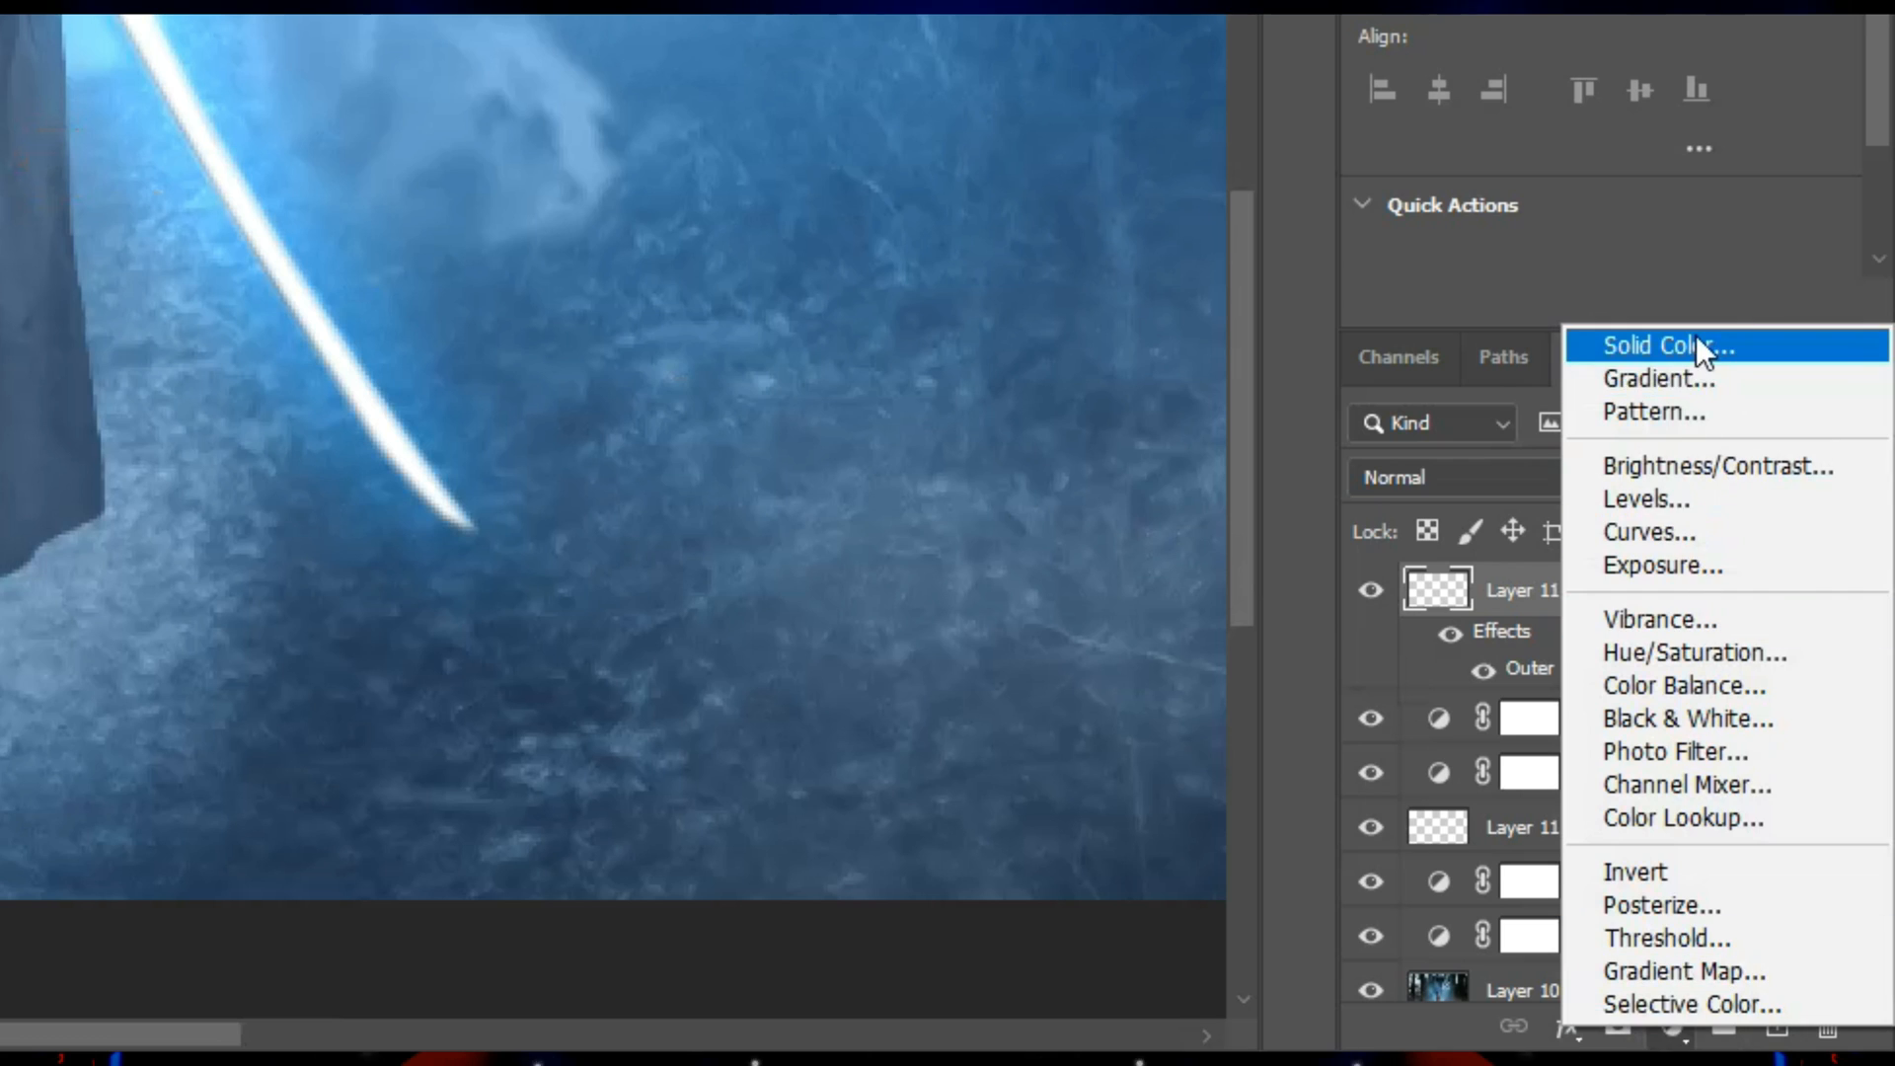
left_click(1791, 690)
left_click(1237, 176)
left_click_drag(1078, 53, 1024, 0)
left_click(1245, 186)
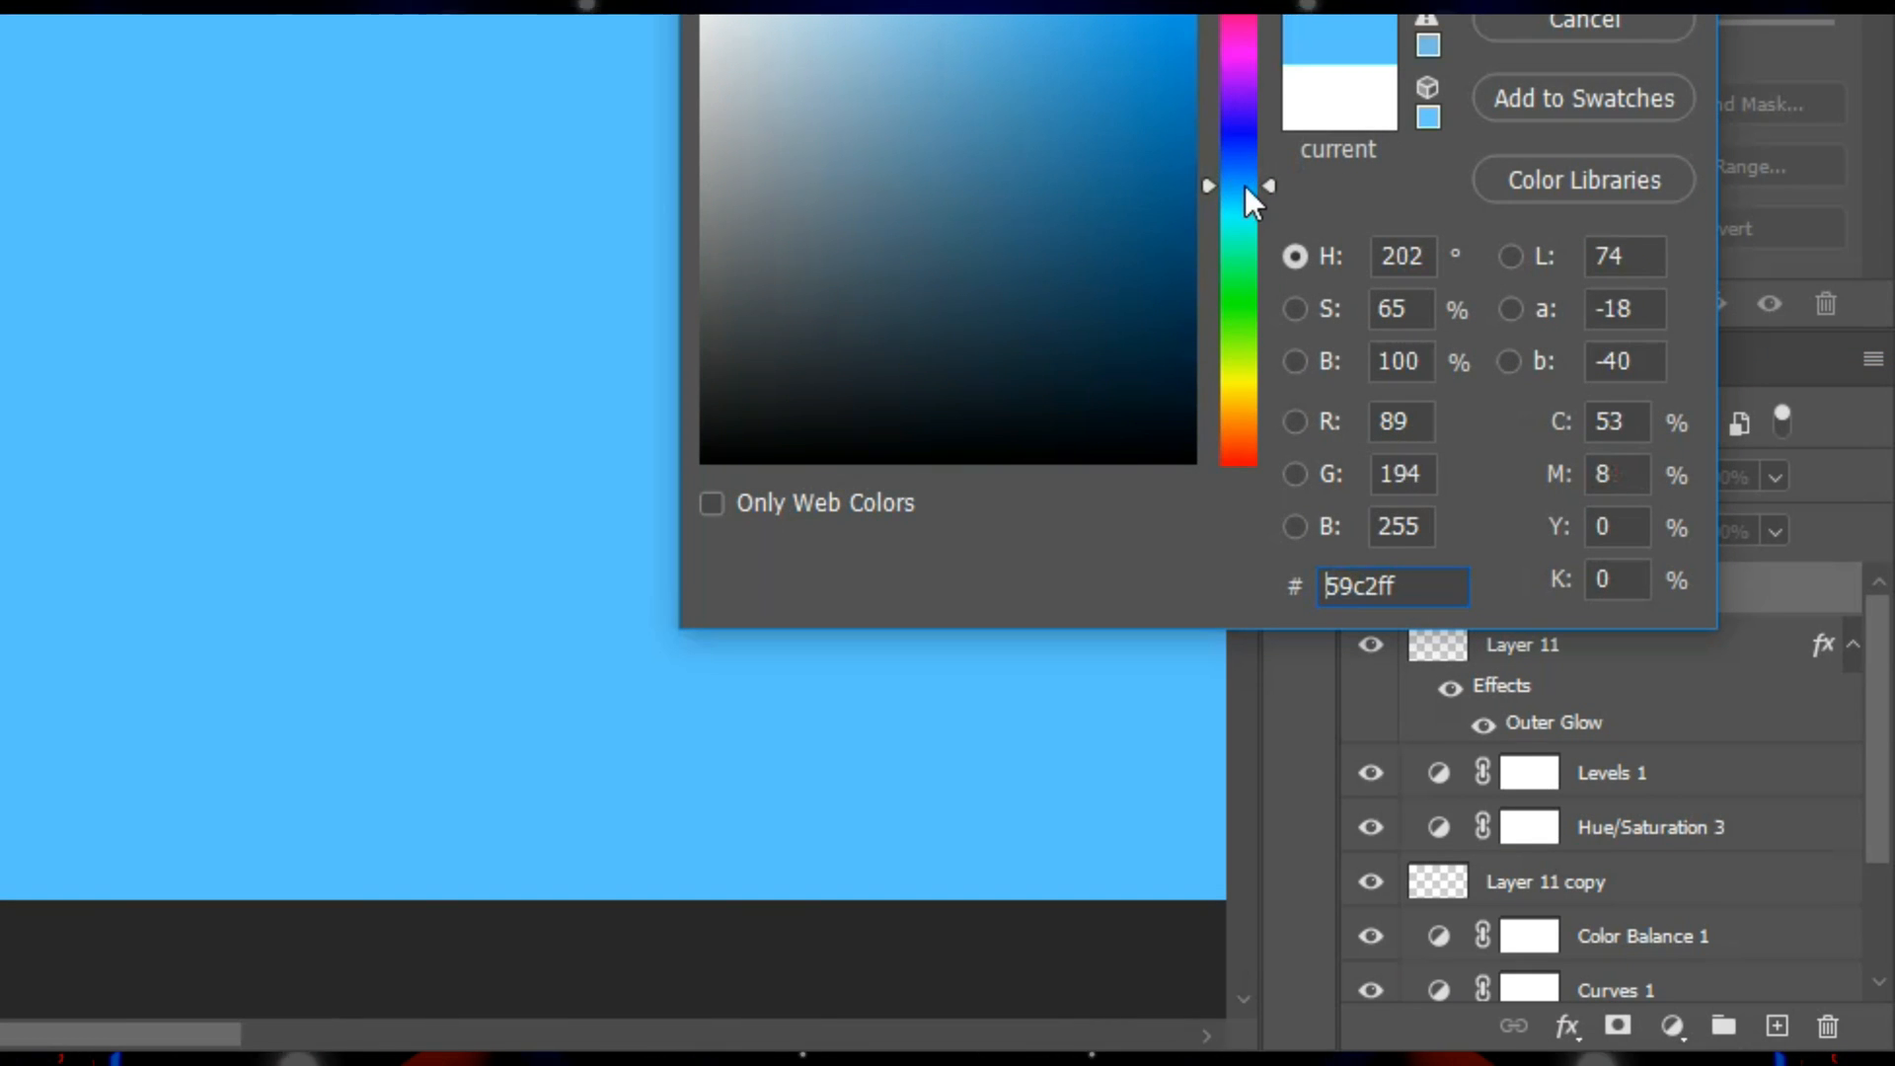
key("Return")
left_click(1437, 476)
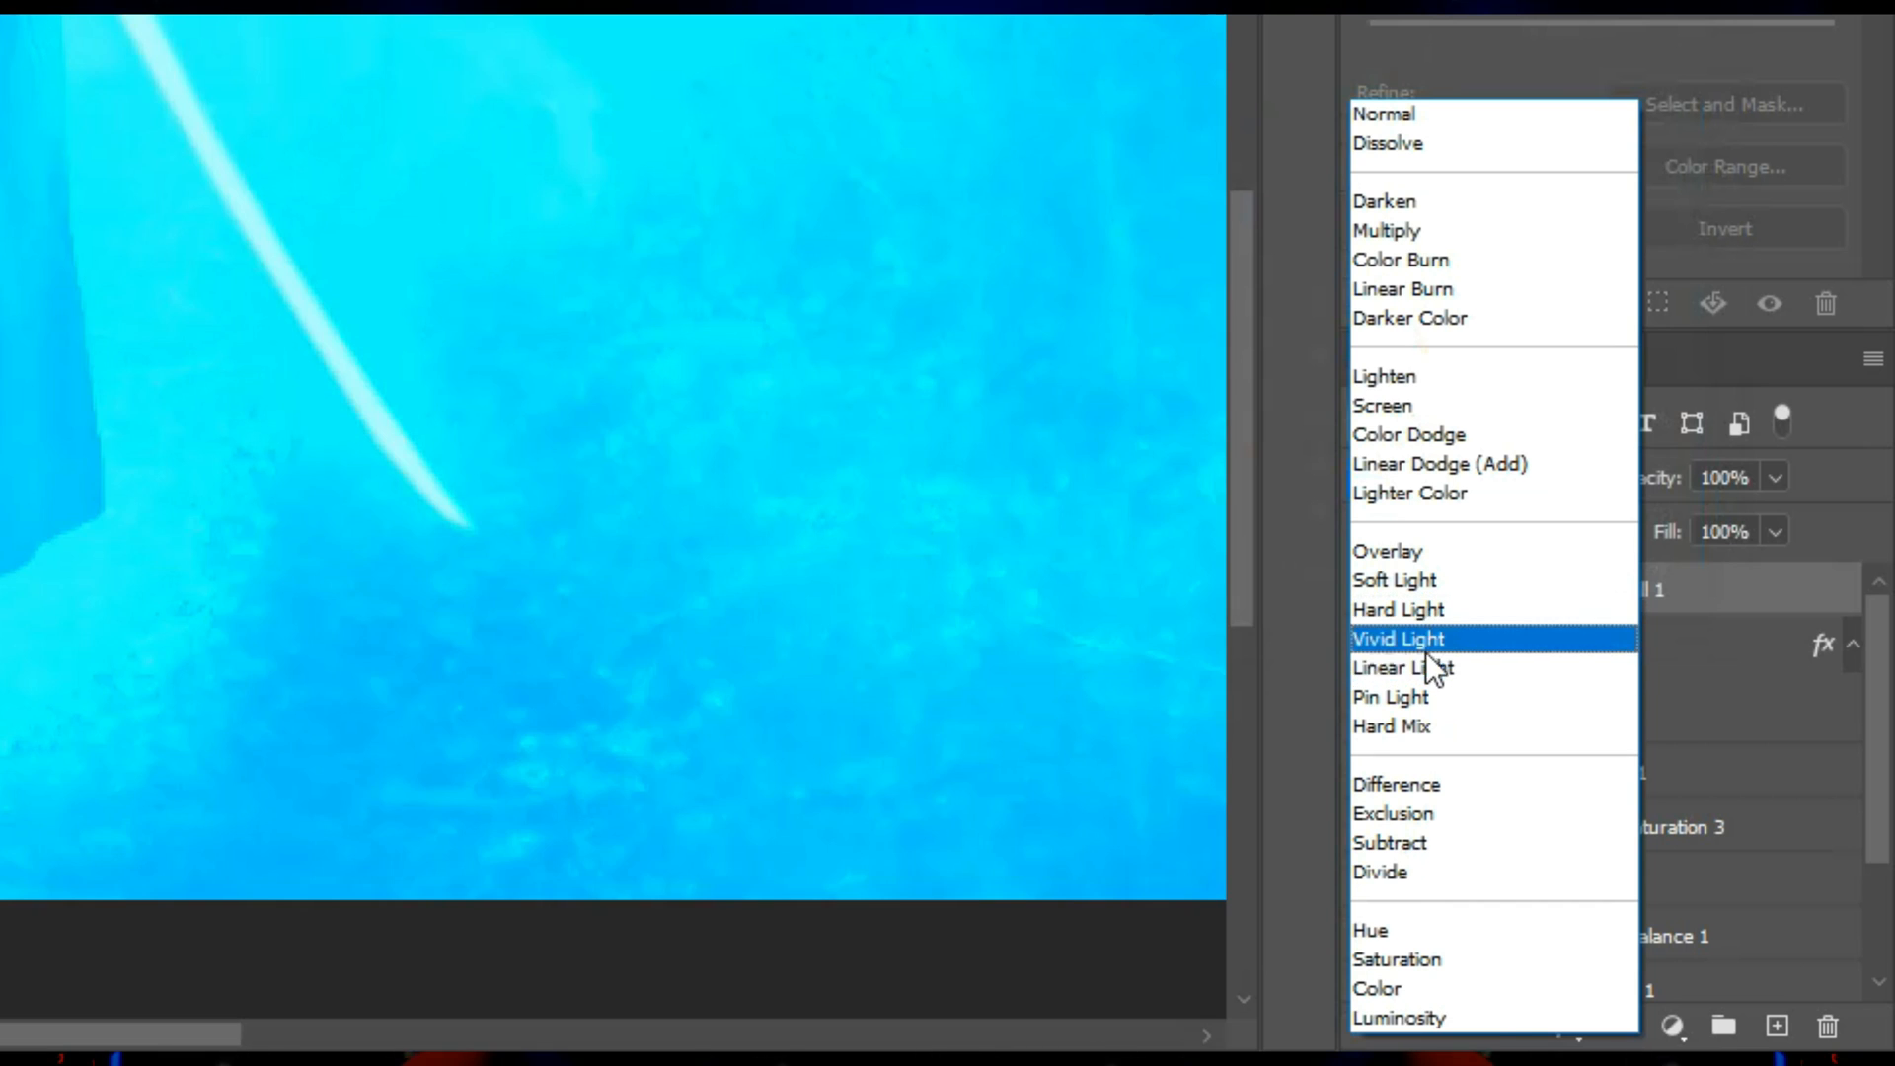
left_click(1437, 644)
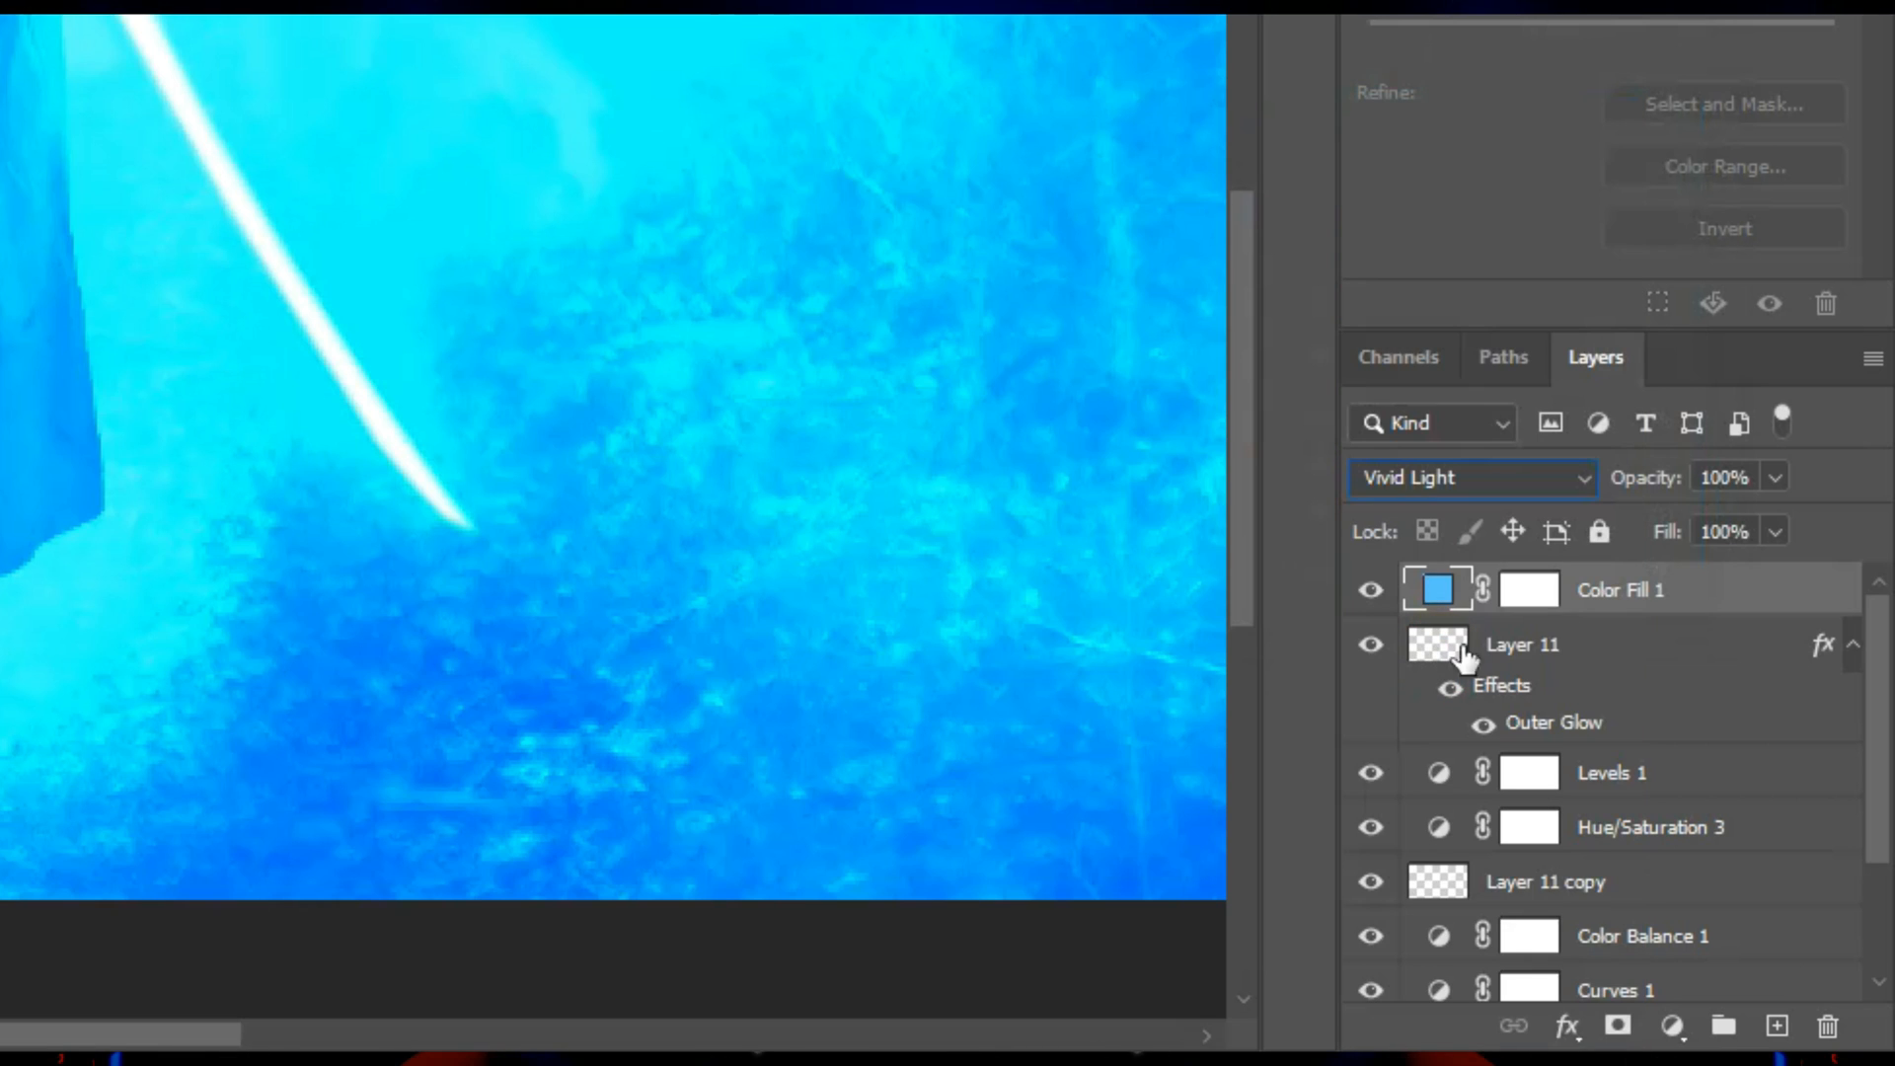
Replace the color fill layer's white mask with a black mask that hides the fill.
left_click(1528, 590)
right_click(1528, 591)
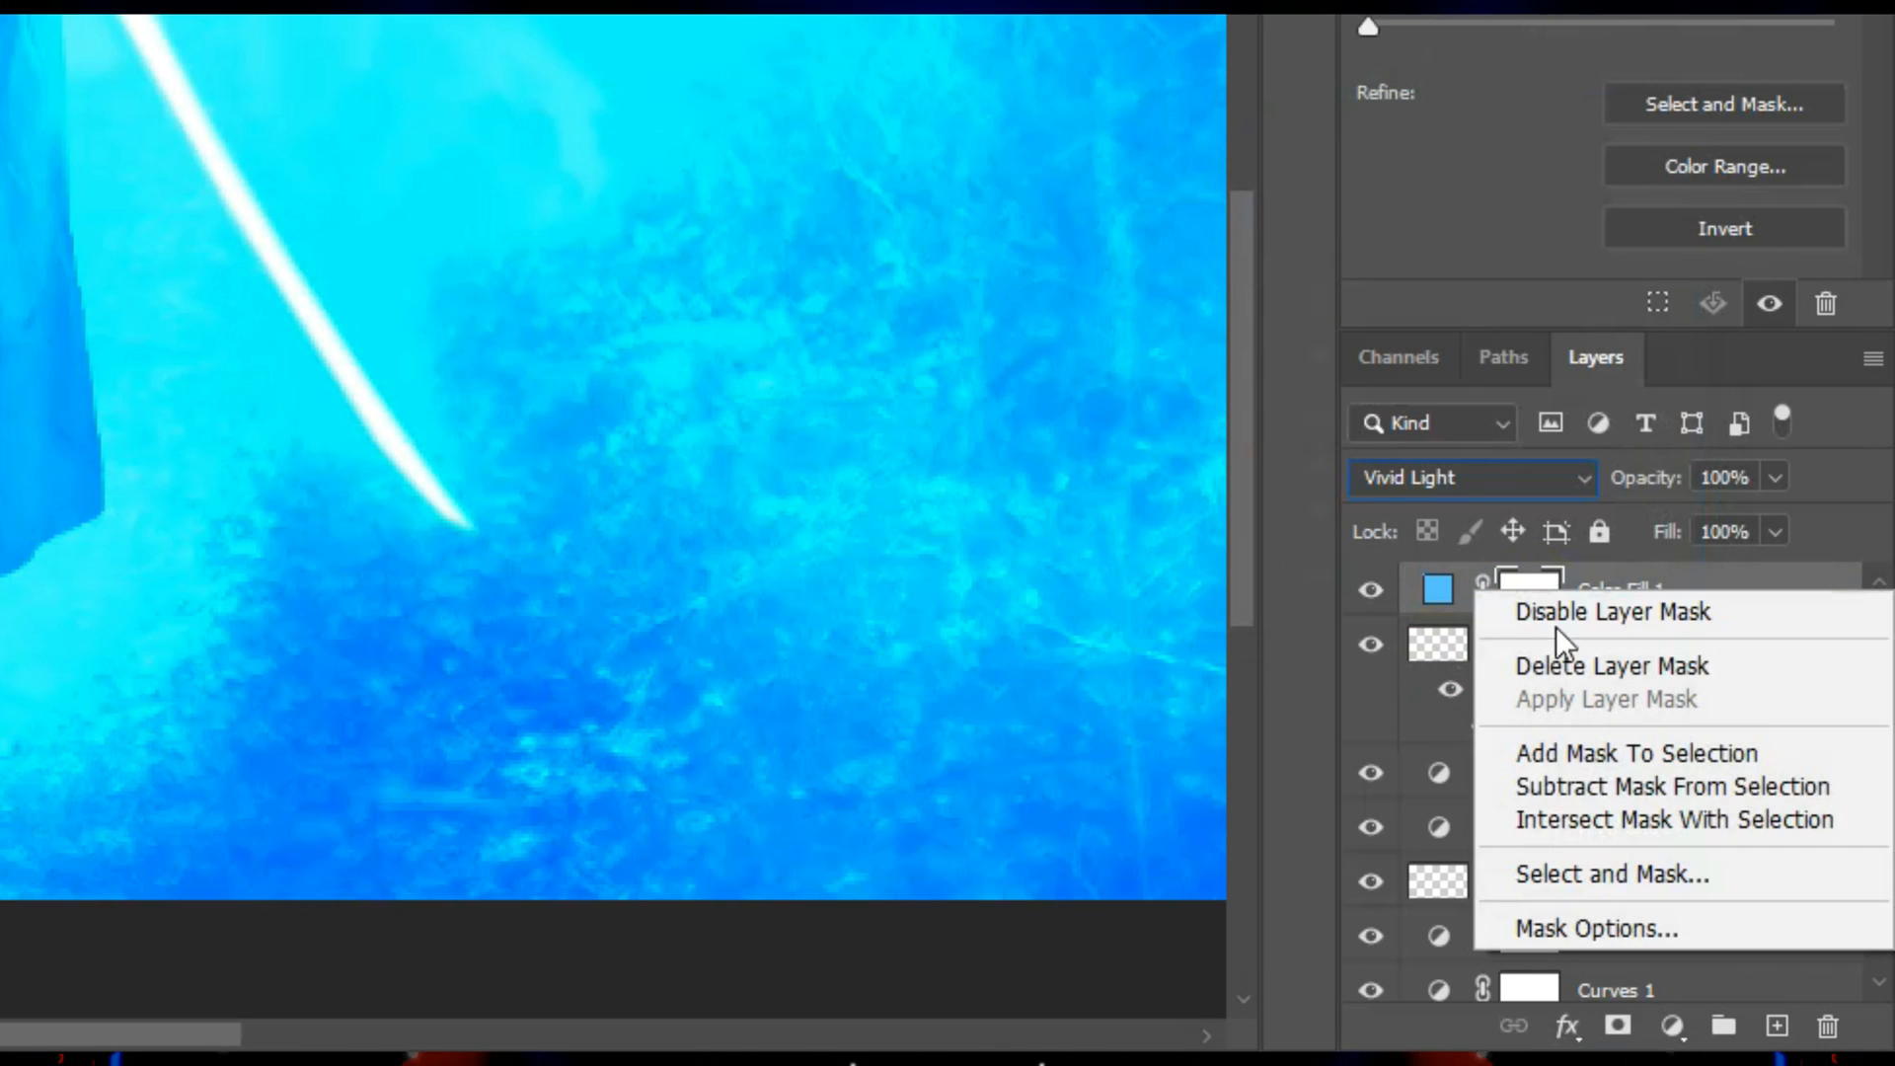
left_click(1560, 665)
left_click(1617, 1025, "alt")
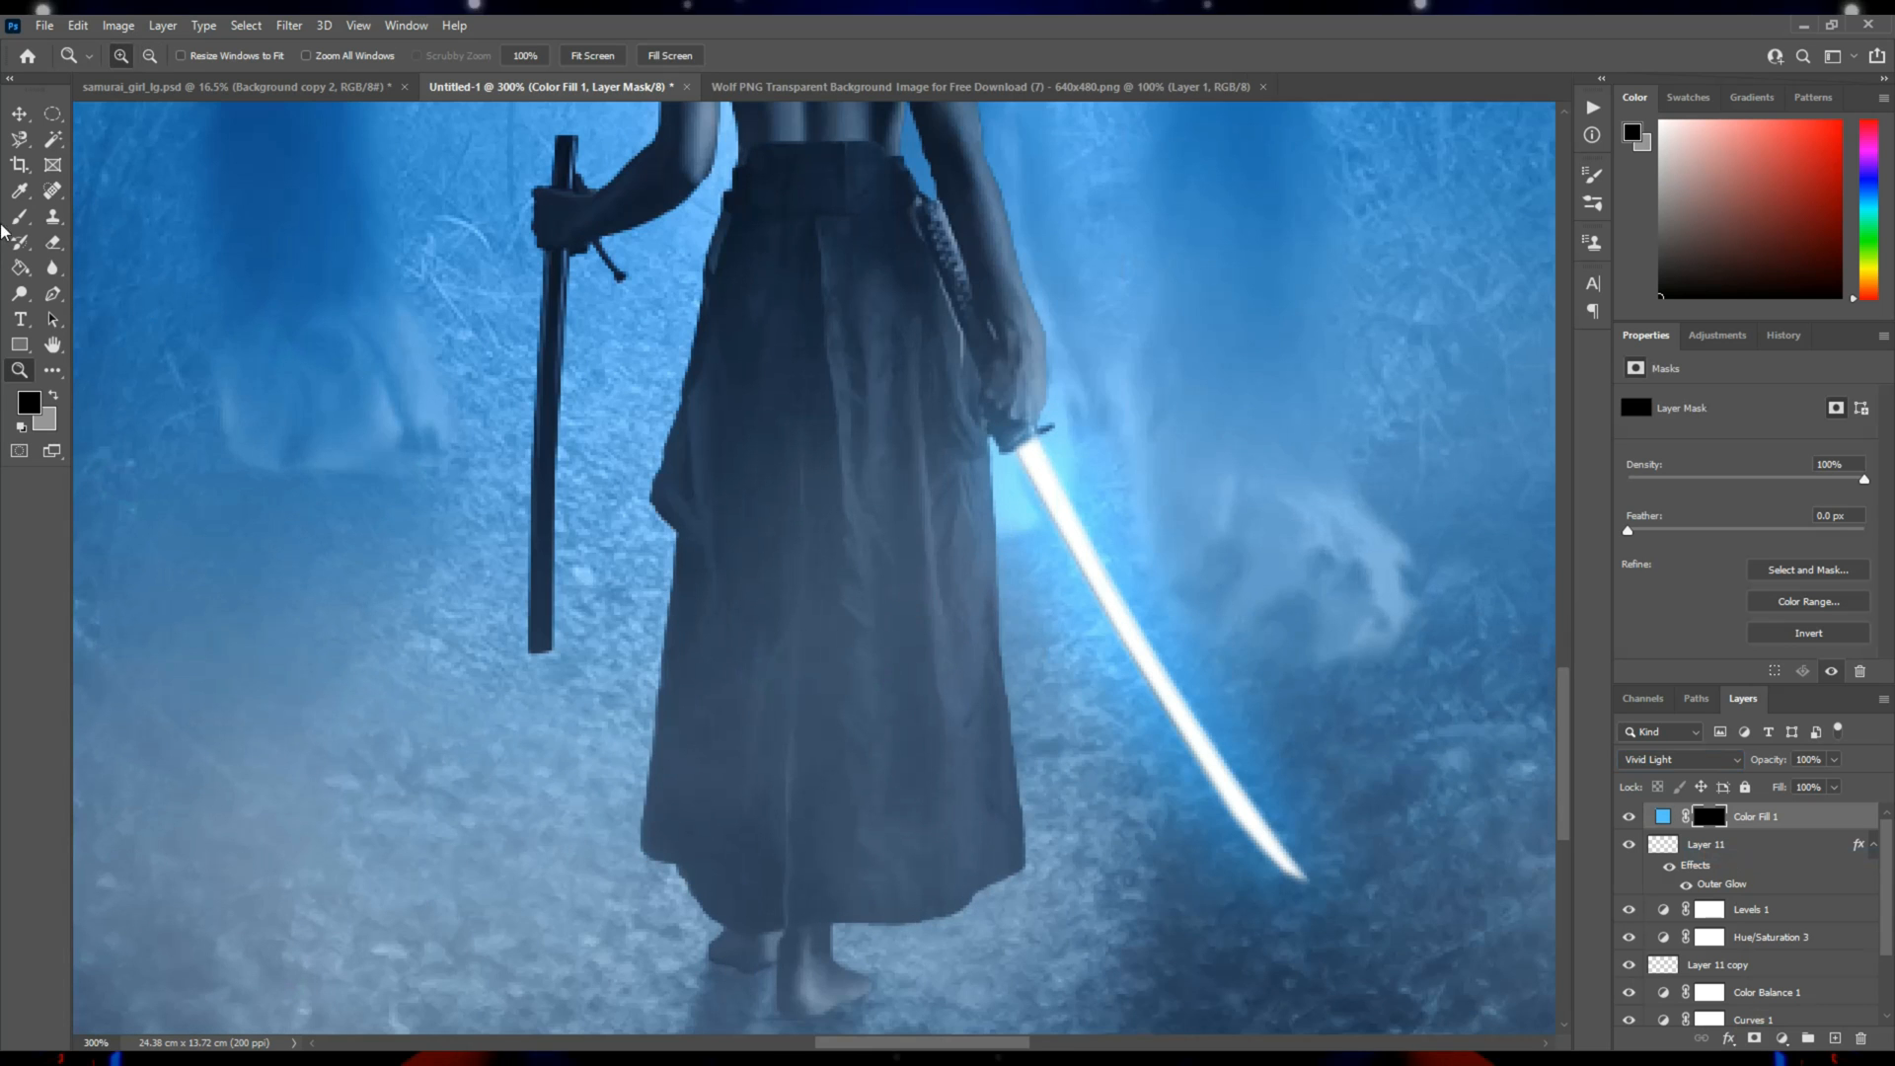
Paint a faint blue light onto the ground below the sword tip with a soft white brush at 5% flow on the fill mask.
left_click(20, 217)
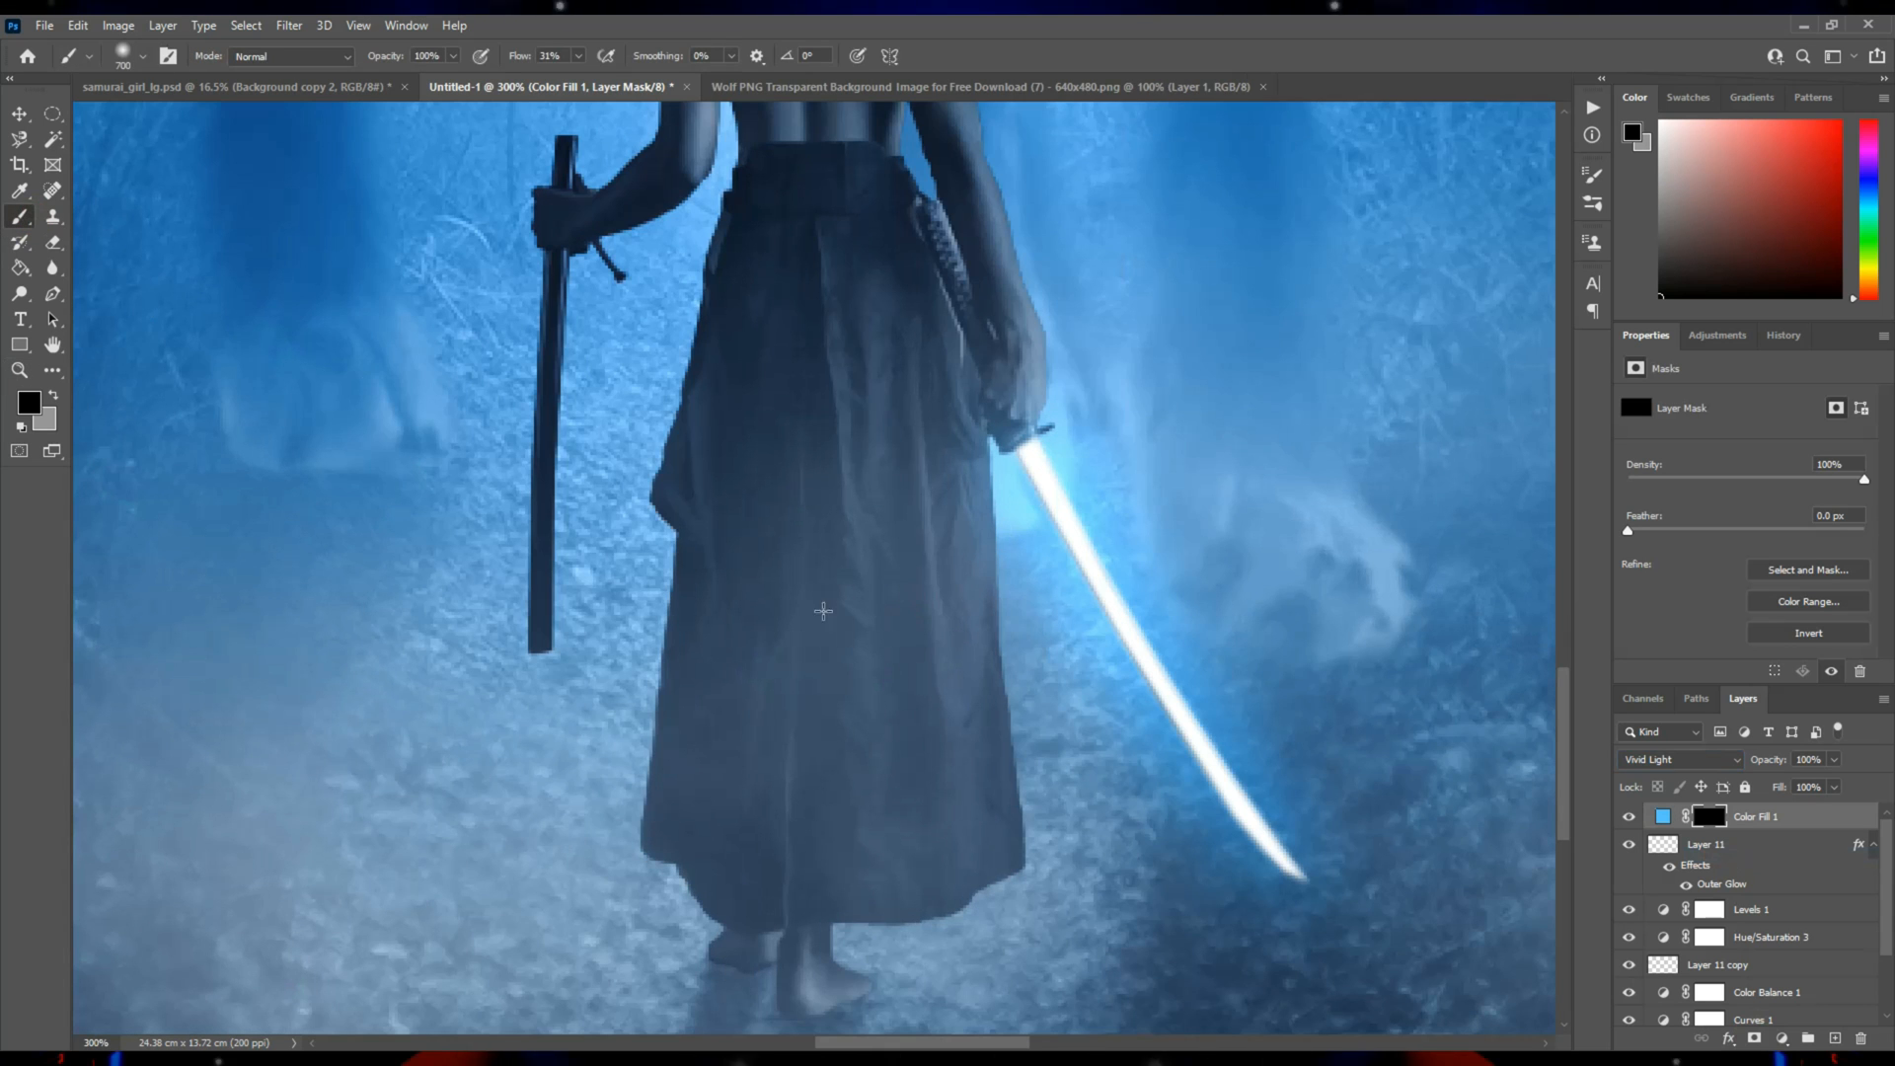
left_click(22, 426)
key("x")
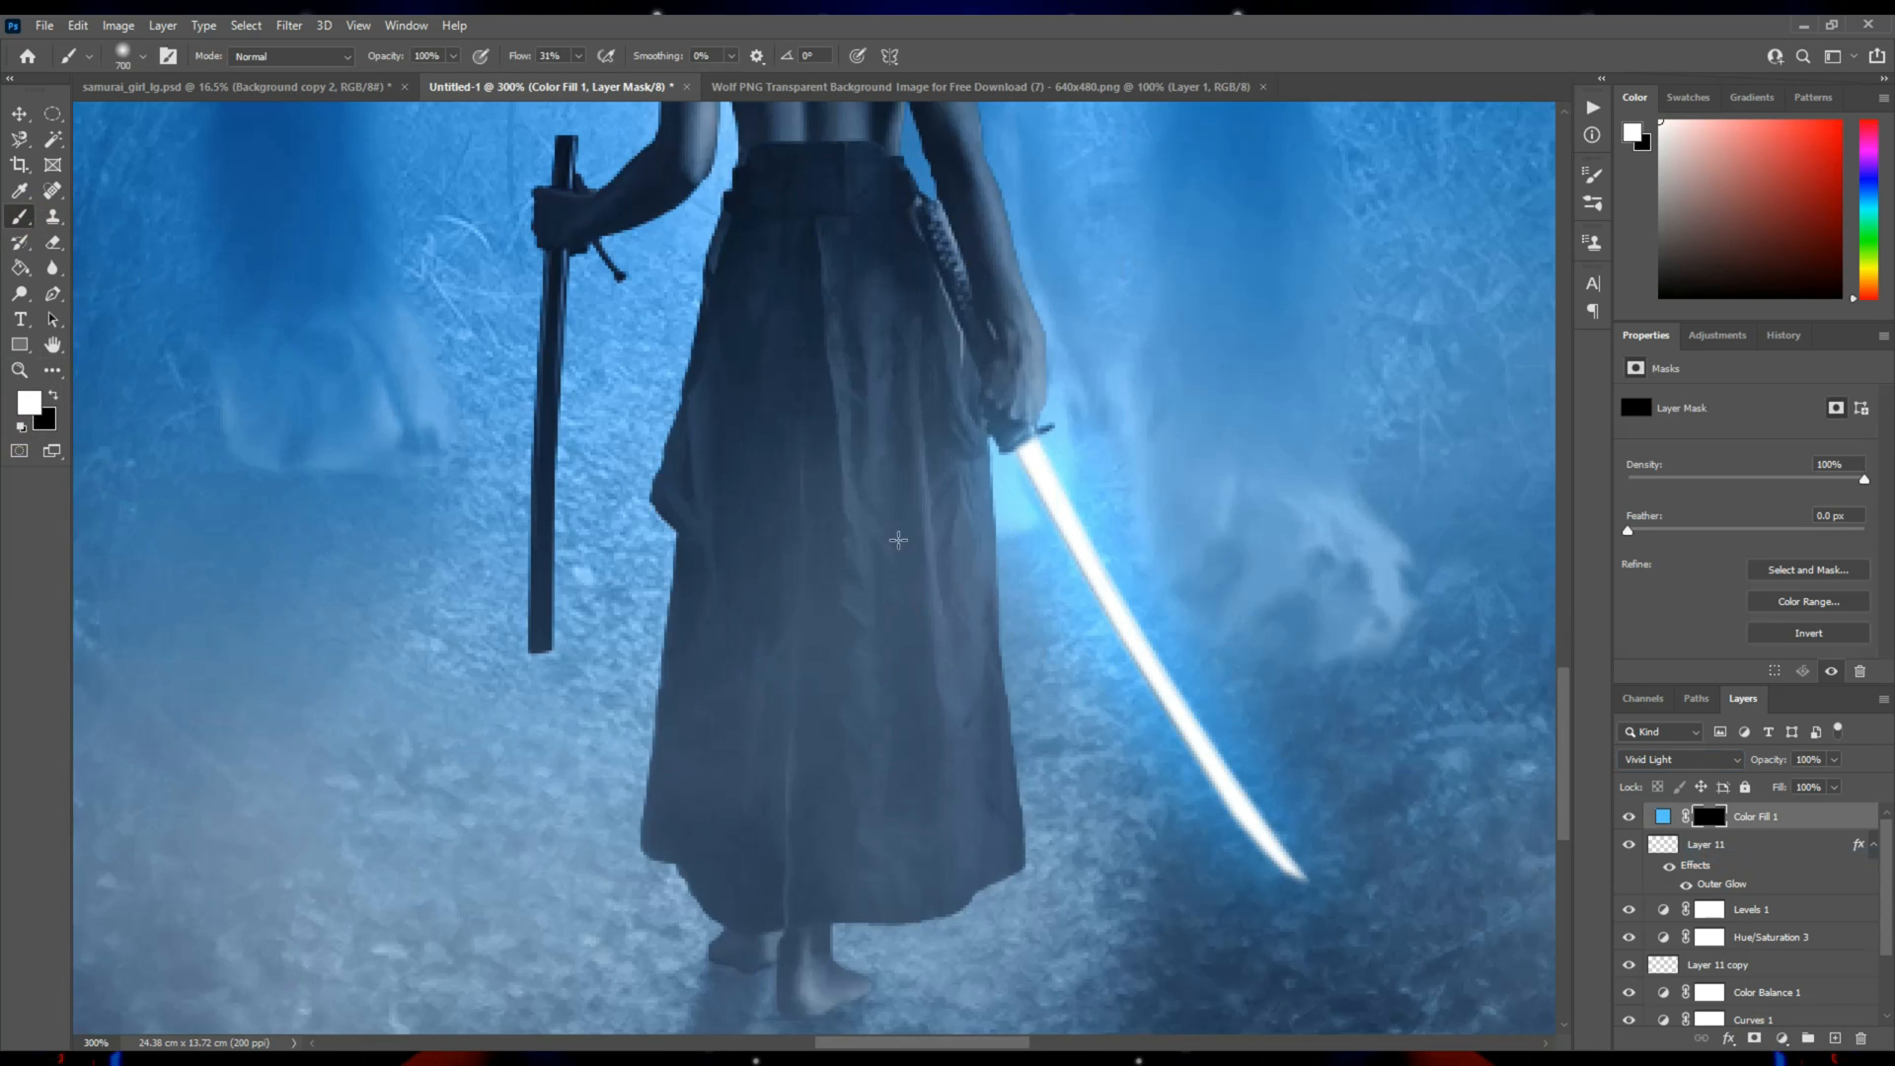
right_click(899, 541)
left_click(1067, 621)
left_click(898, 406)
key("ctrl+z")
left_click(579, 55)
left_click(1263, 1007)
left_click_drag(1196, 1004, 1123, 808)
mouse_move(1201, 762)
left_mouse_down()
mouse_move(1273, 792)
mouse_move(1116, 805)
mouse_move(1158, 829)
left_mouse_up()
Brush subtle blue light along the folds and sword-side edge of the samurai's skirt on the fill mask, adjusting the brush size.
left_click_drag(948, 618, 972, 768)
key("bracketright")
key("bracketright")
key("bracketright")
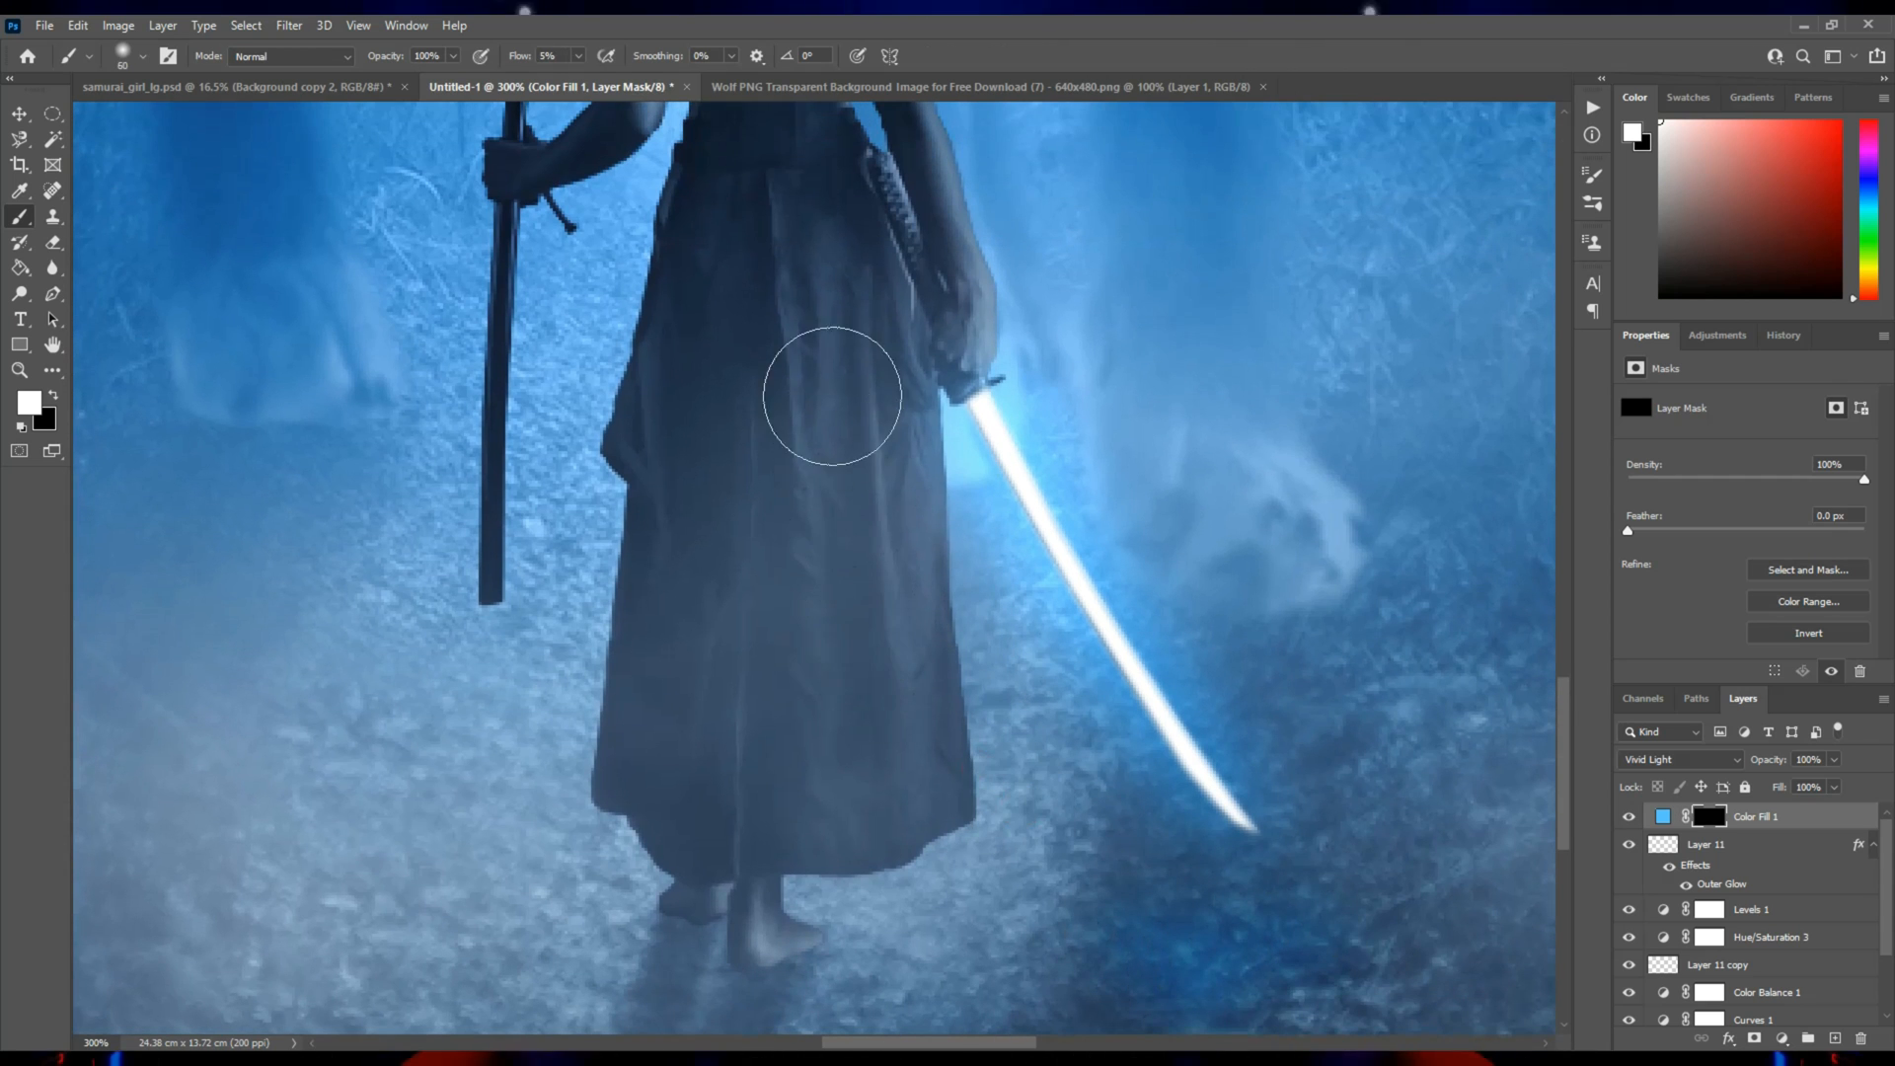
key("bracketleft")
key("bracketleft")
key("bracketleft")
key("bracketleft")
key("bracketleft")
key("bracketleft")
left_click_drag(784, 212, 847, 846)
left_click_drag(878, 446, 915, 709)
Examine the sword glow and its reflected light at 100% and in the whole composition.
key("z")
left_click(961, 665, "alt")
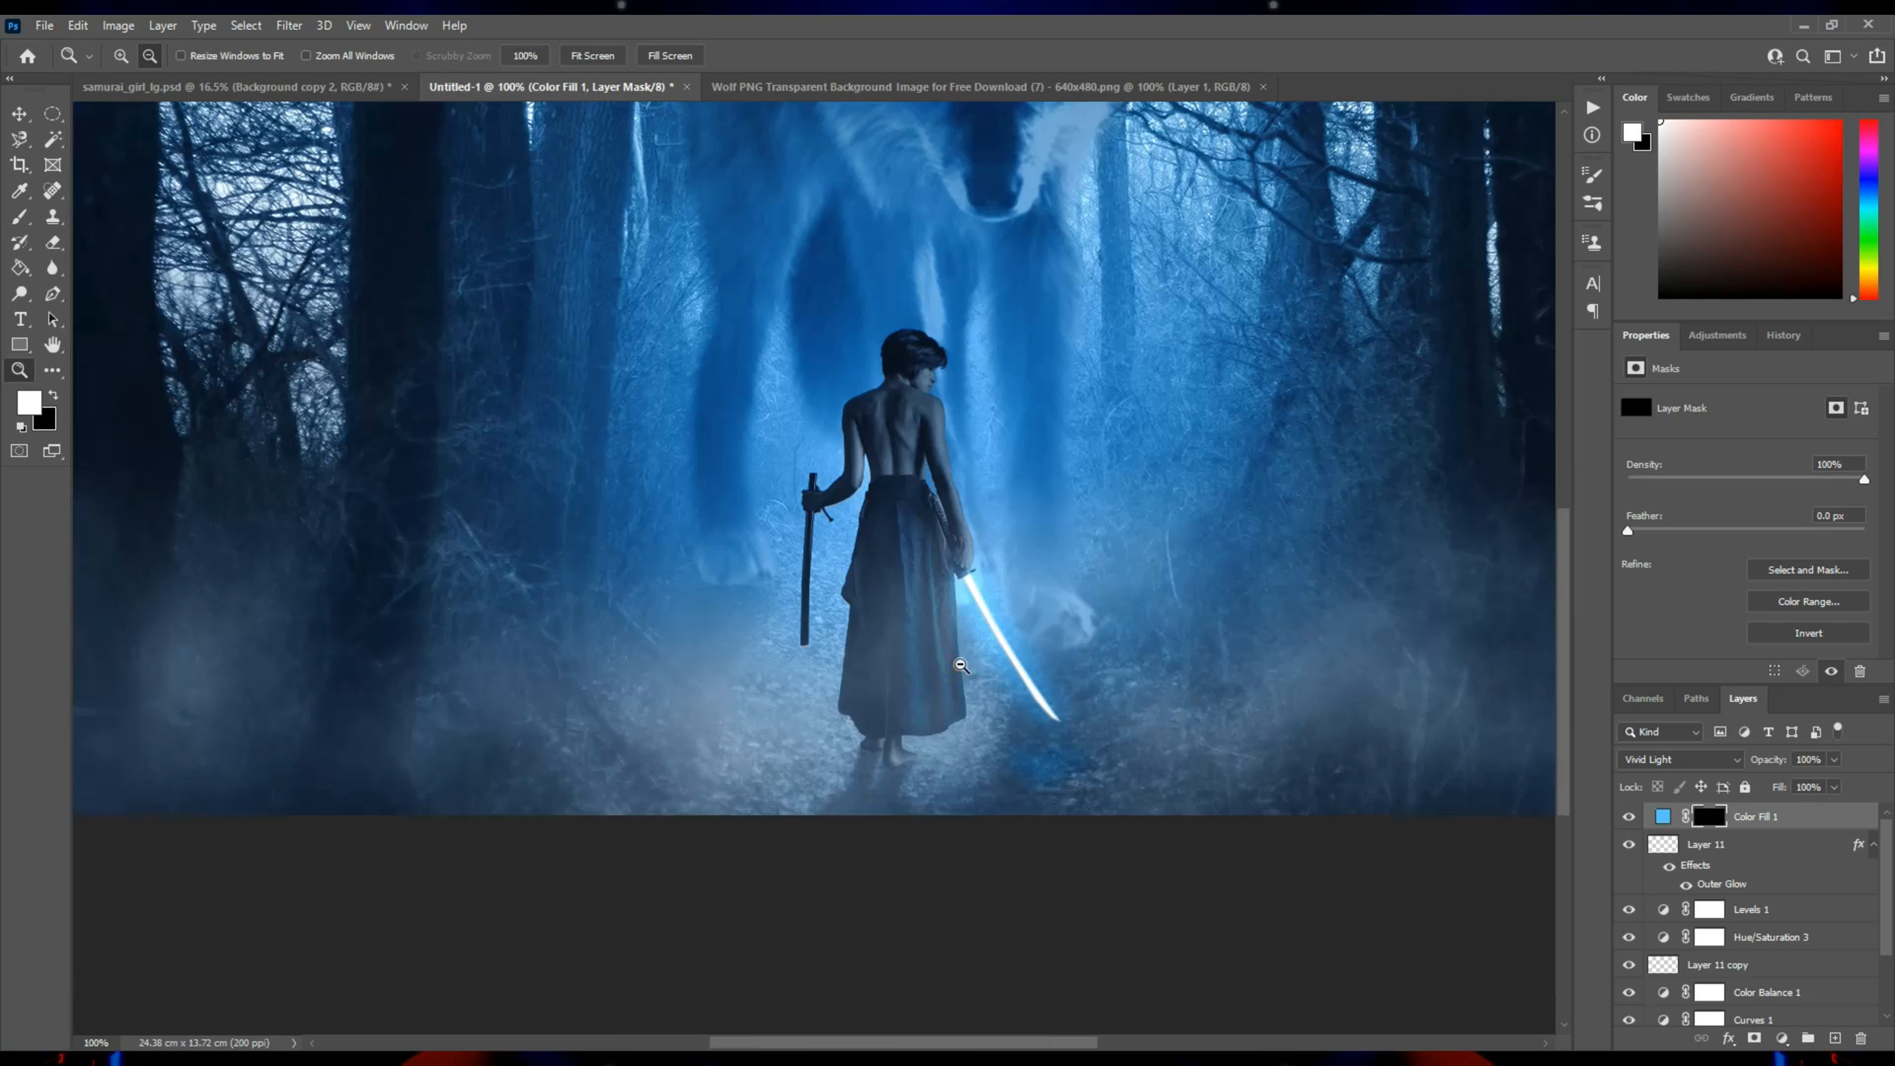
left_click(920, 536, "alt")
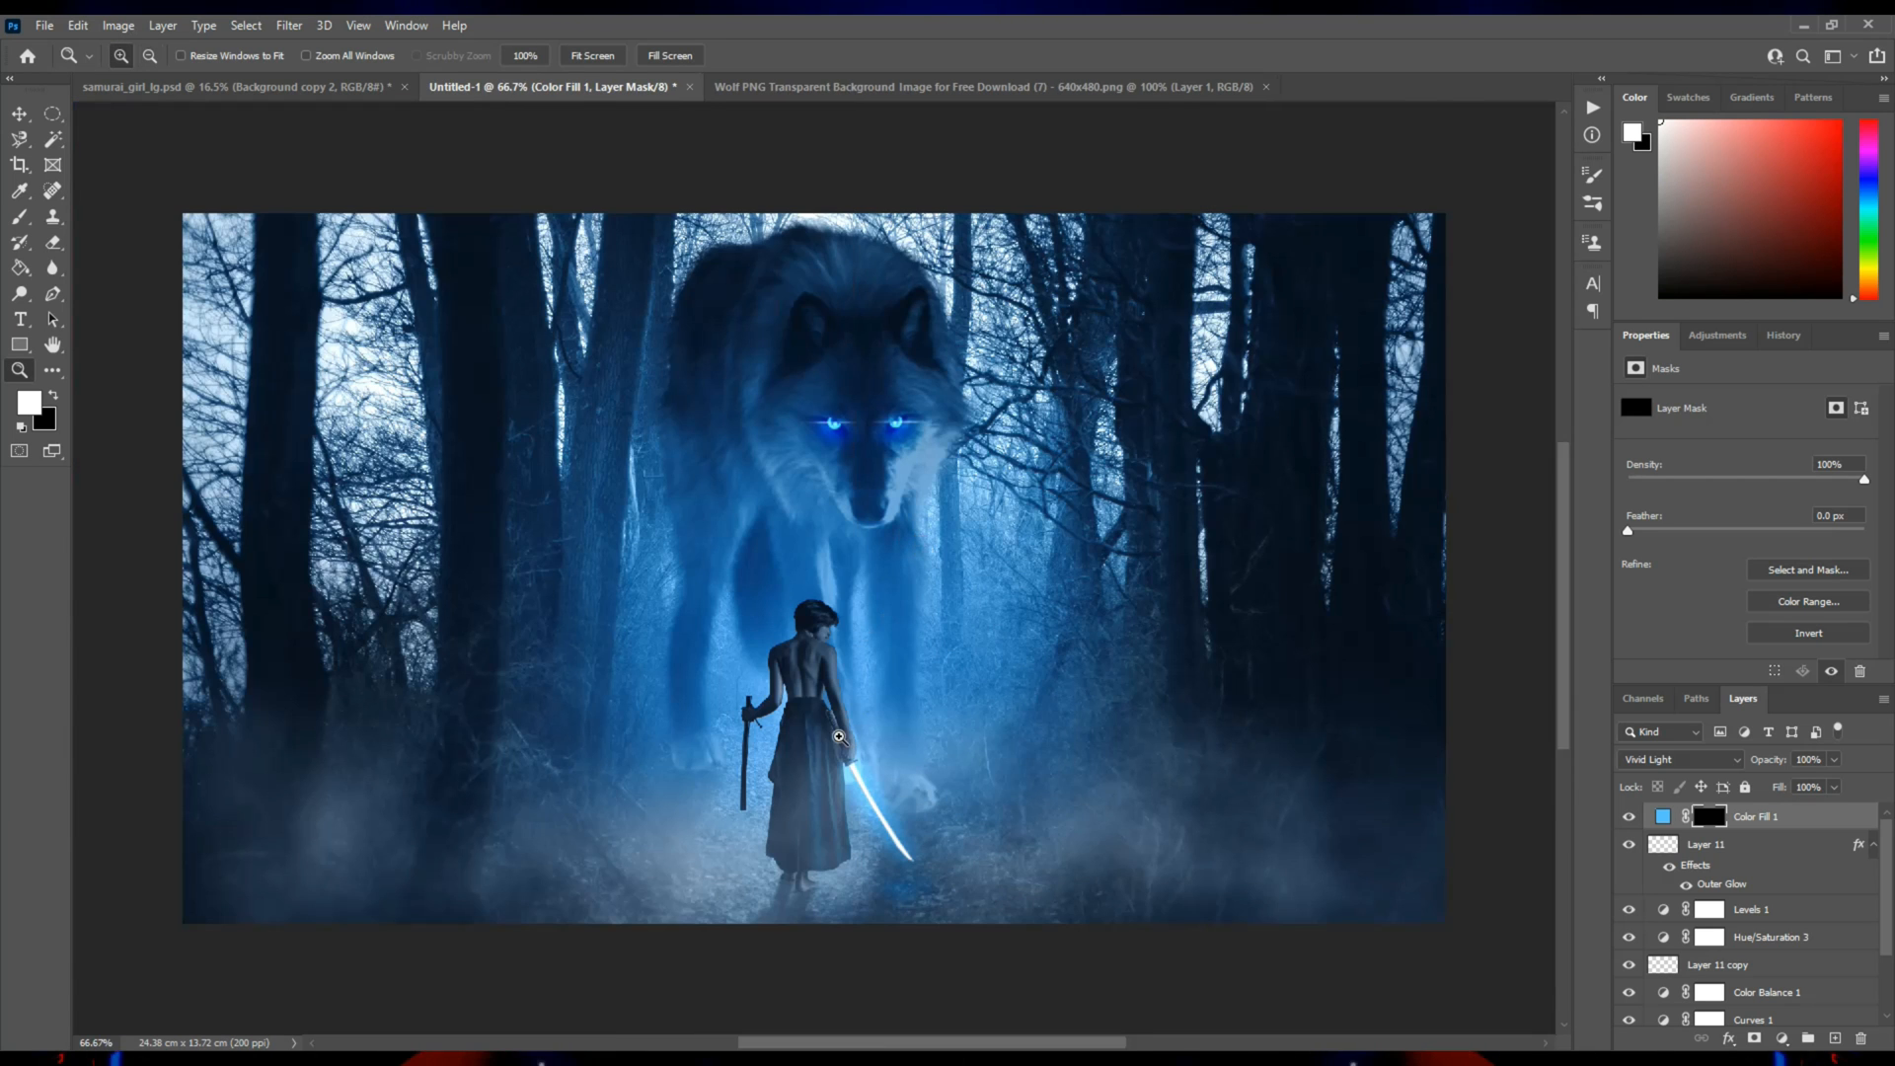
left_click(839, 737)
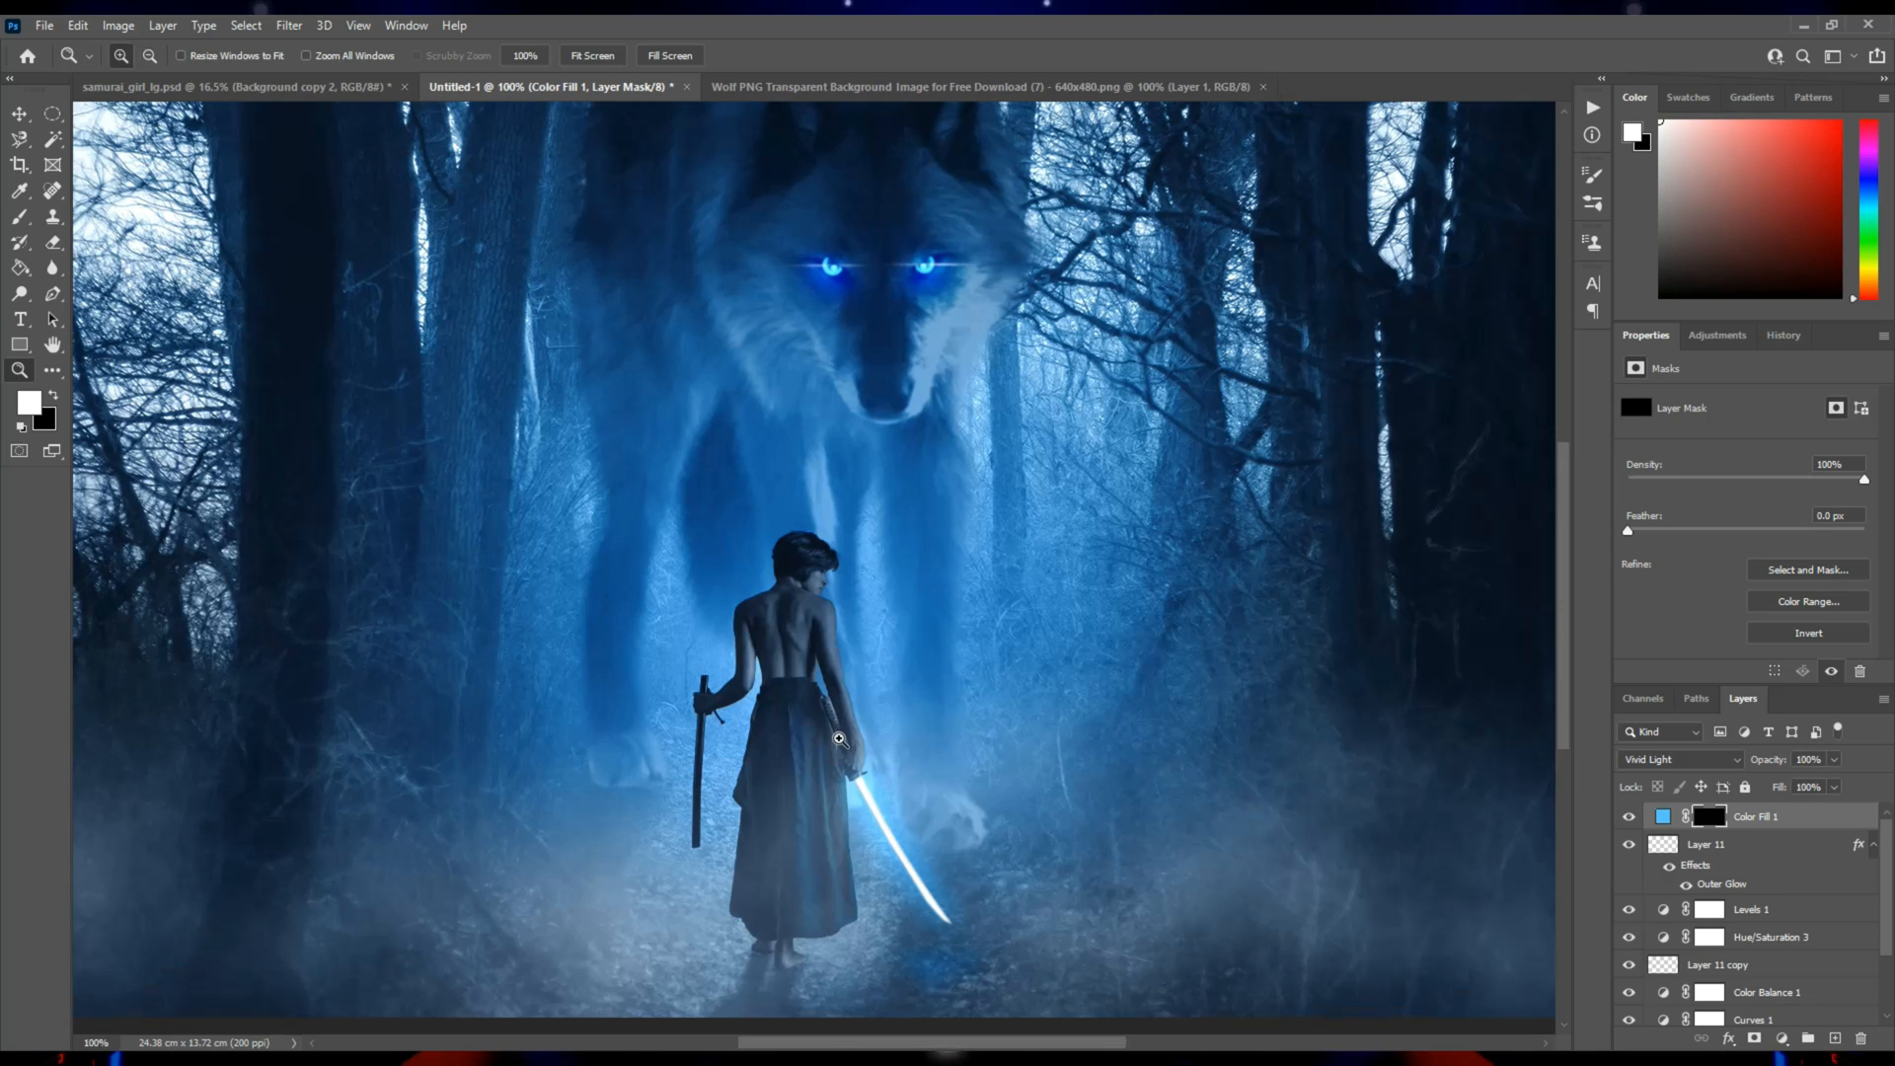
key("v")
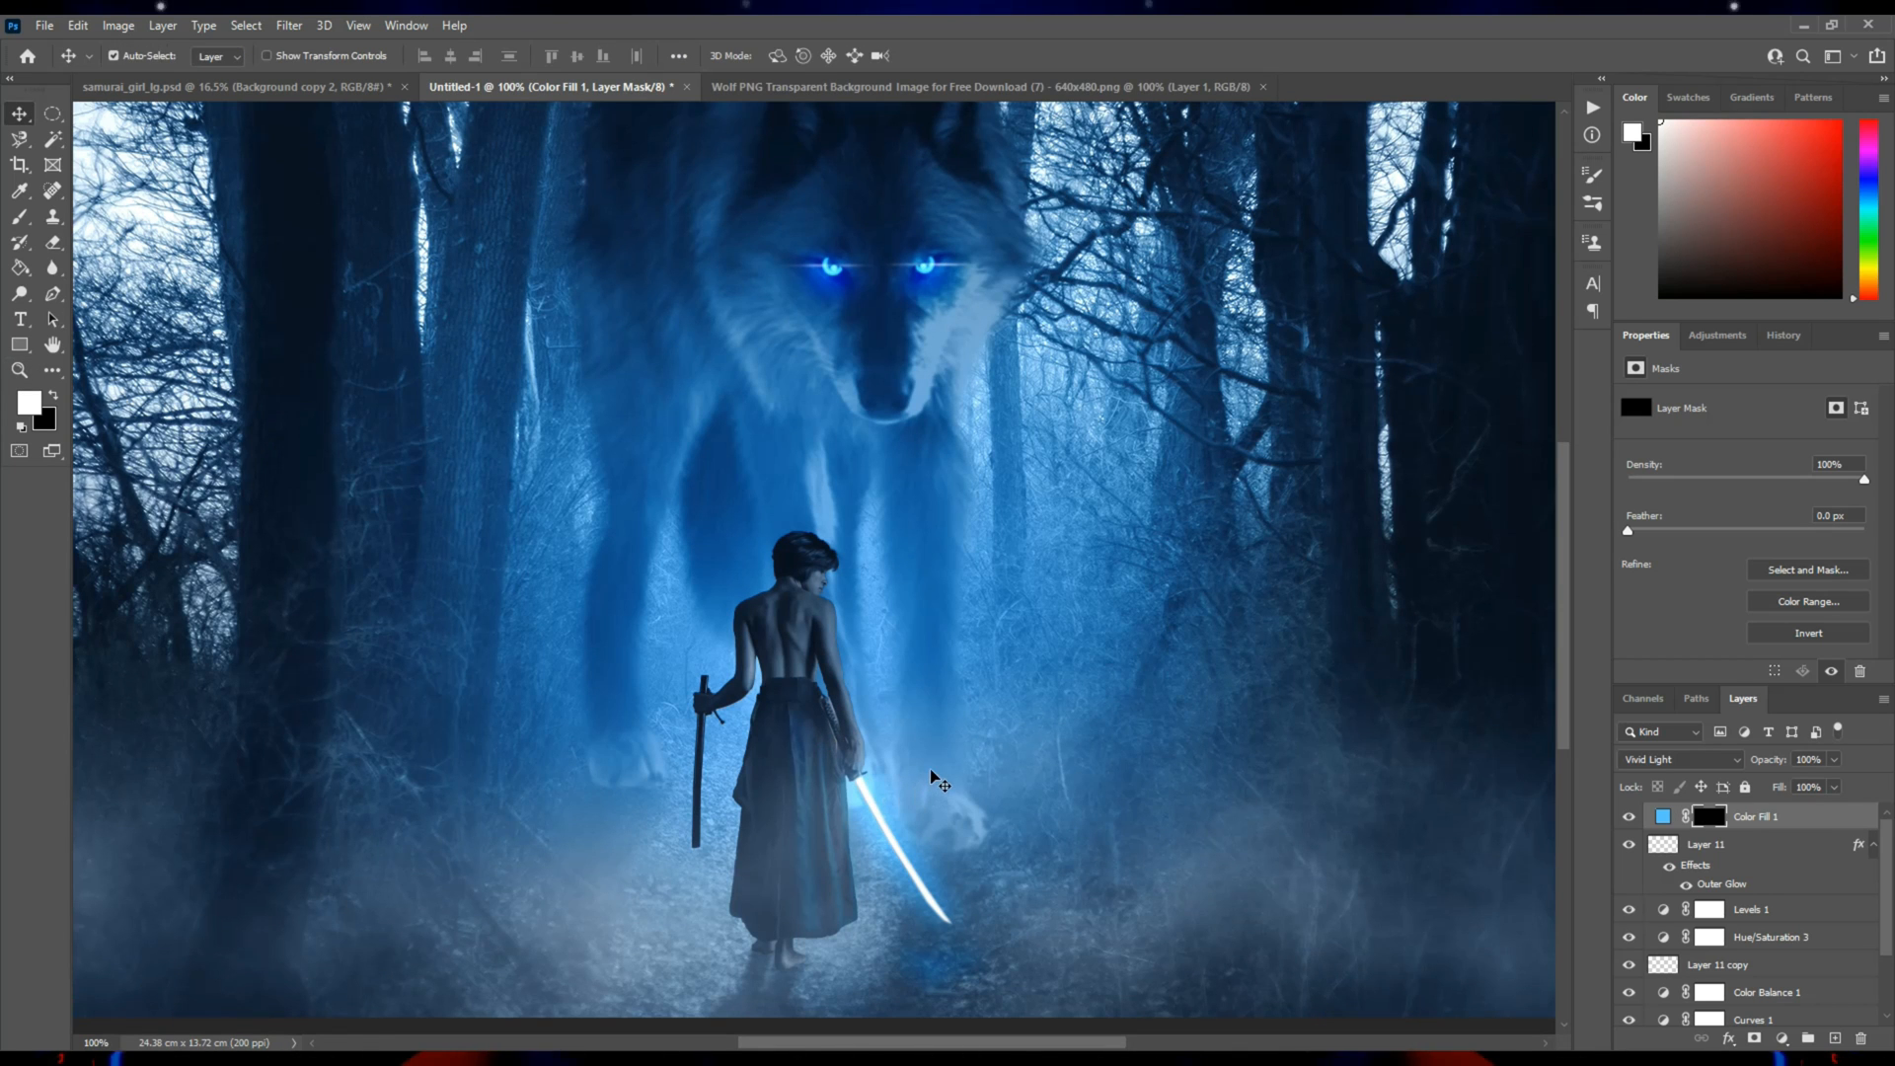
key("z")
key("ctrl+0")
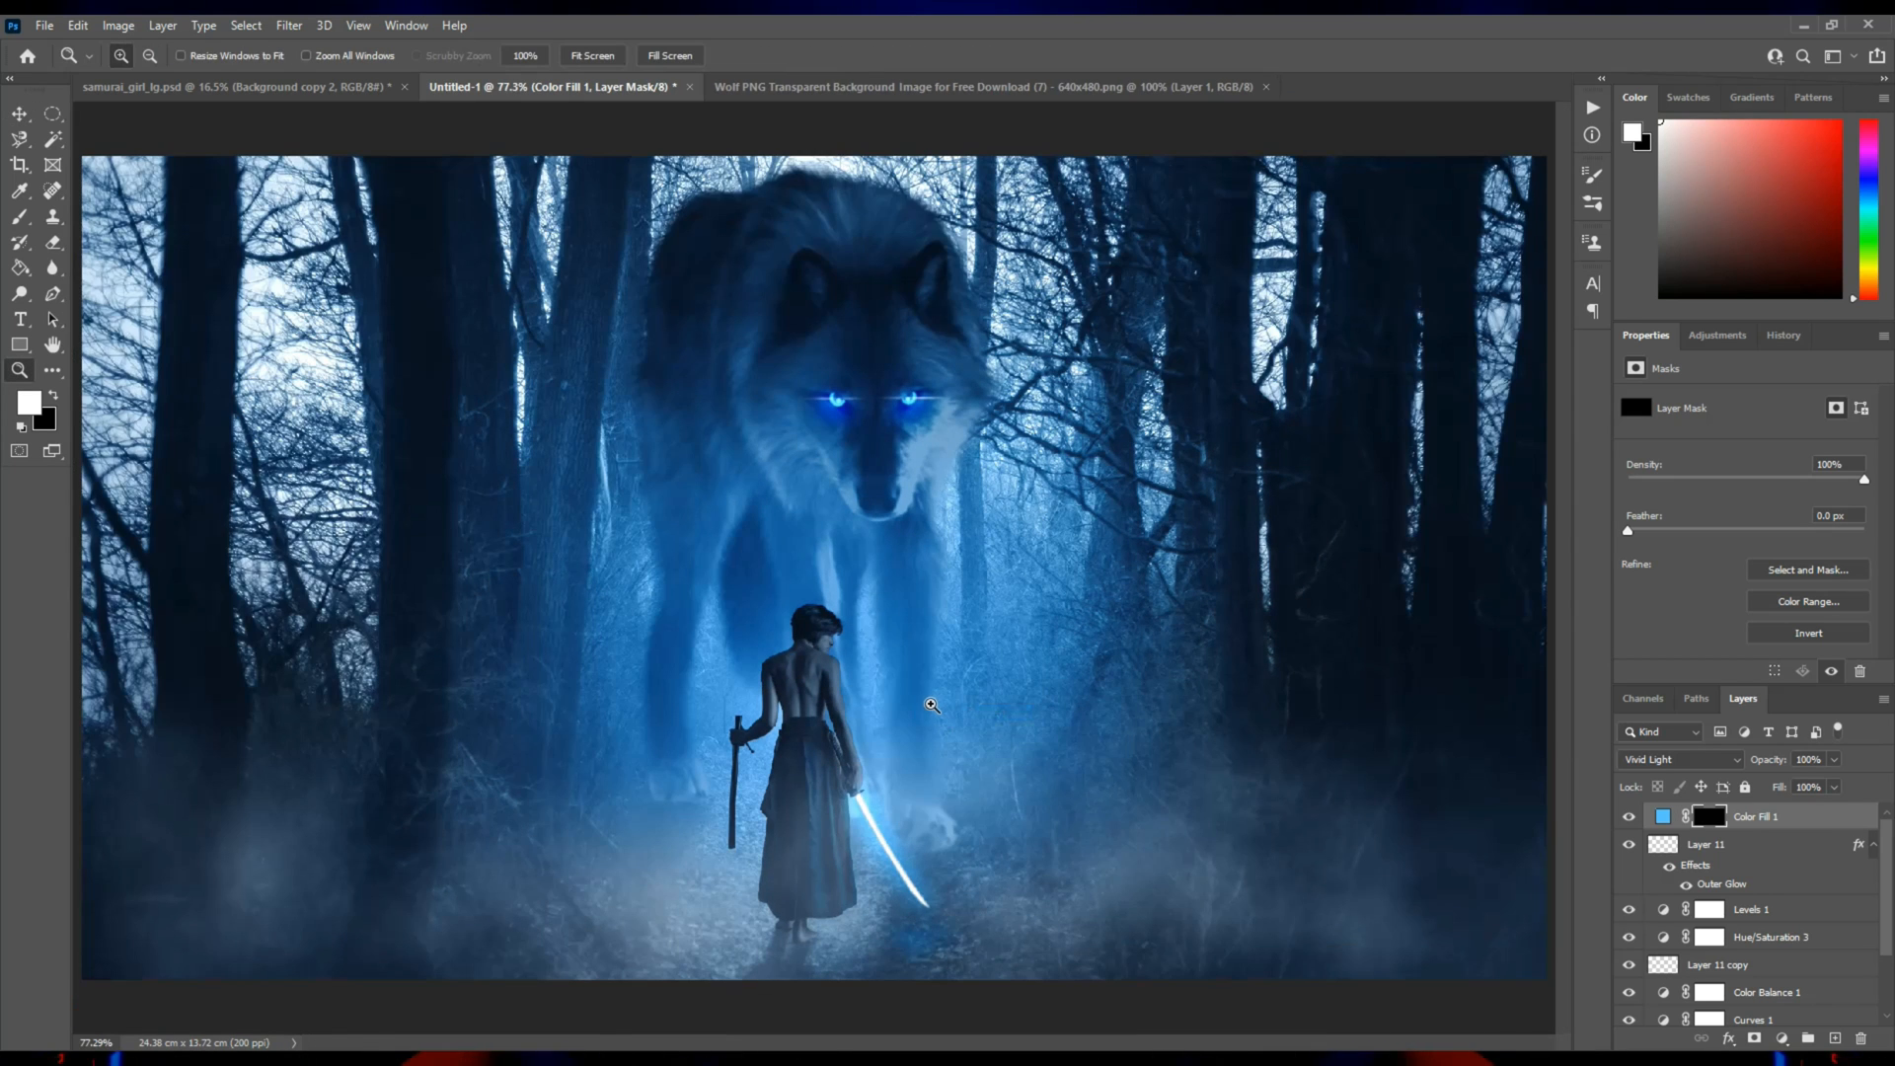